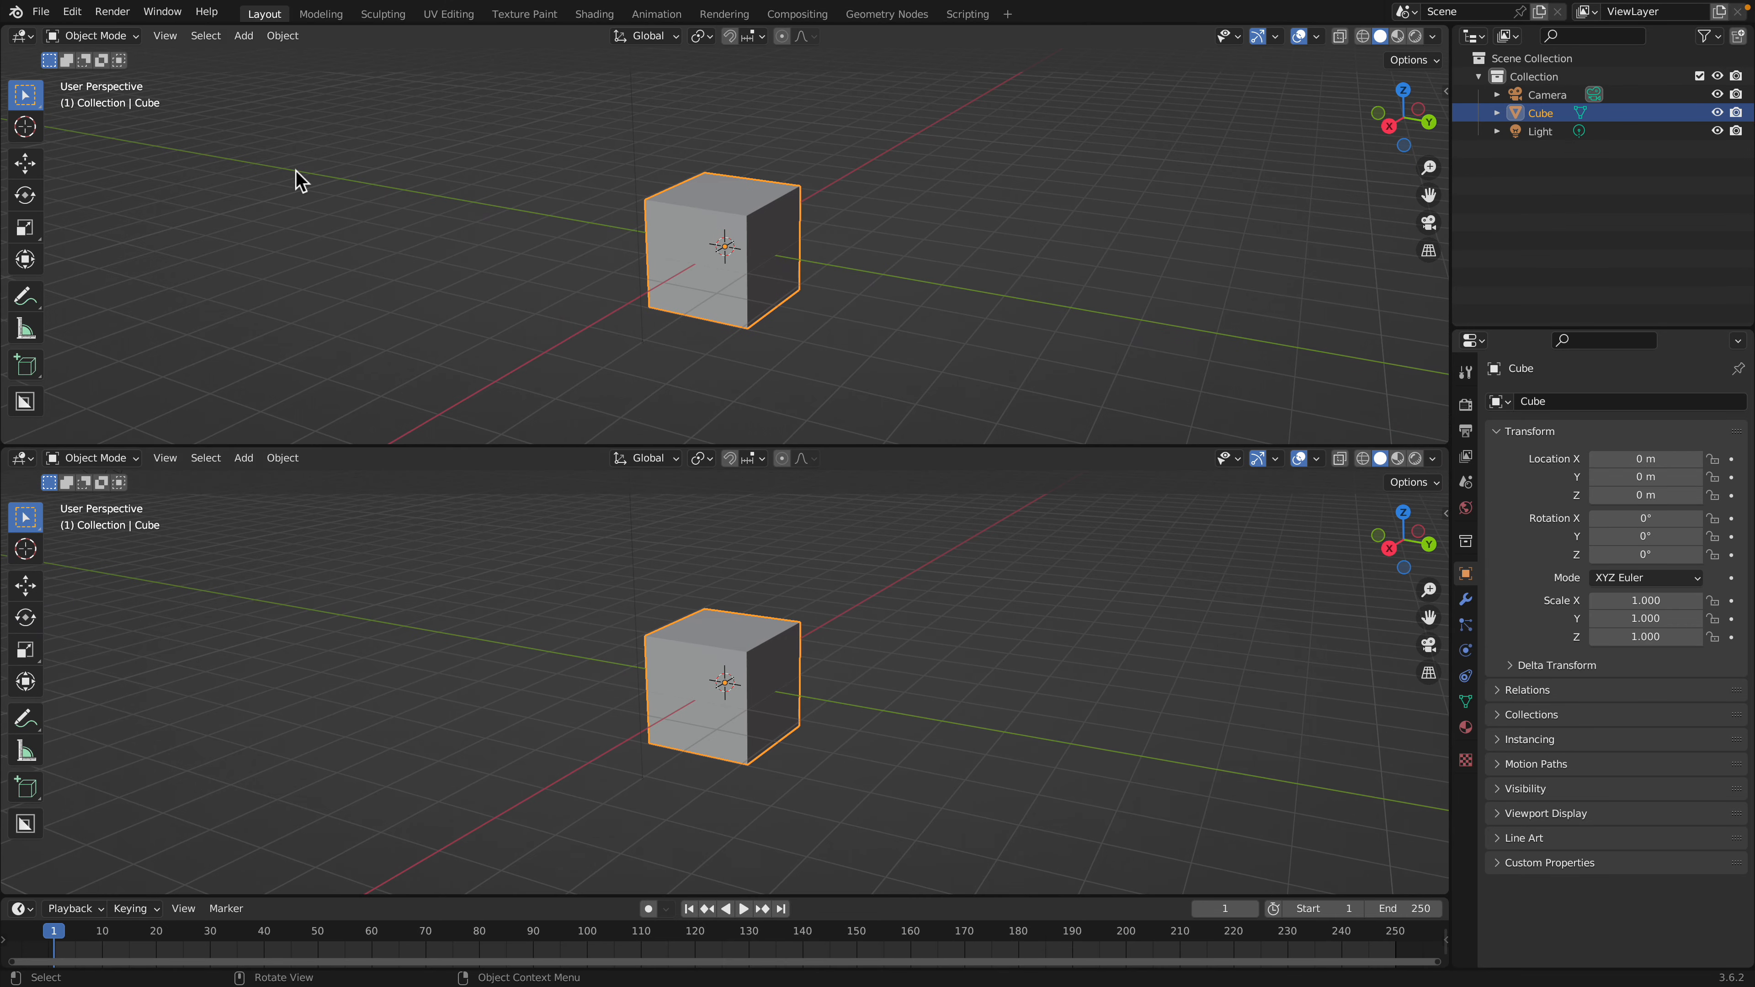
Switch the upper 3D viewport to the Geometry Node Editor and create a new node tree for the cube
{"action": "left_click", "coordinate": [23, 35]}
{"action": "left_click", "coordinate": [62, 214]}
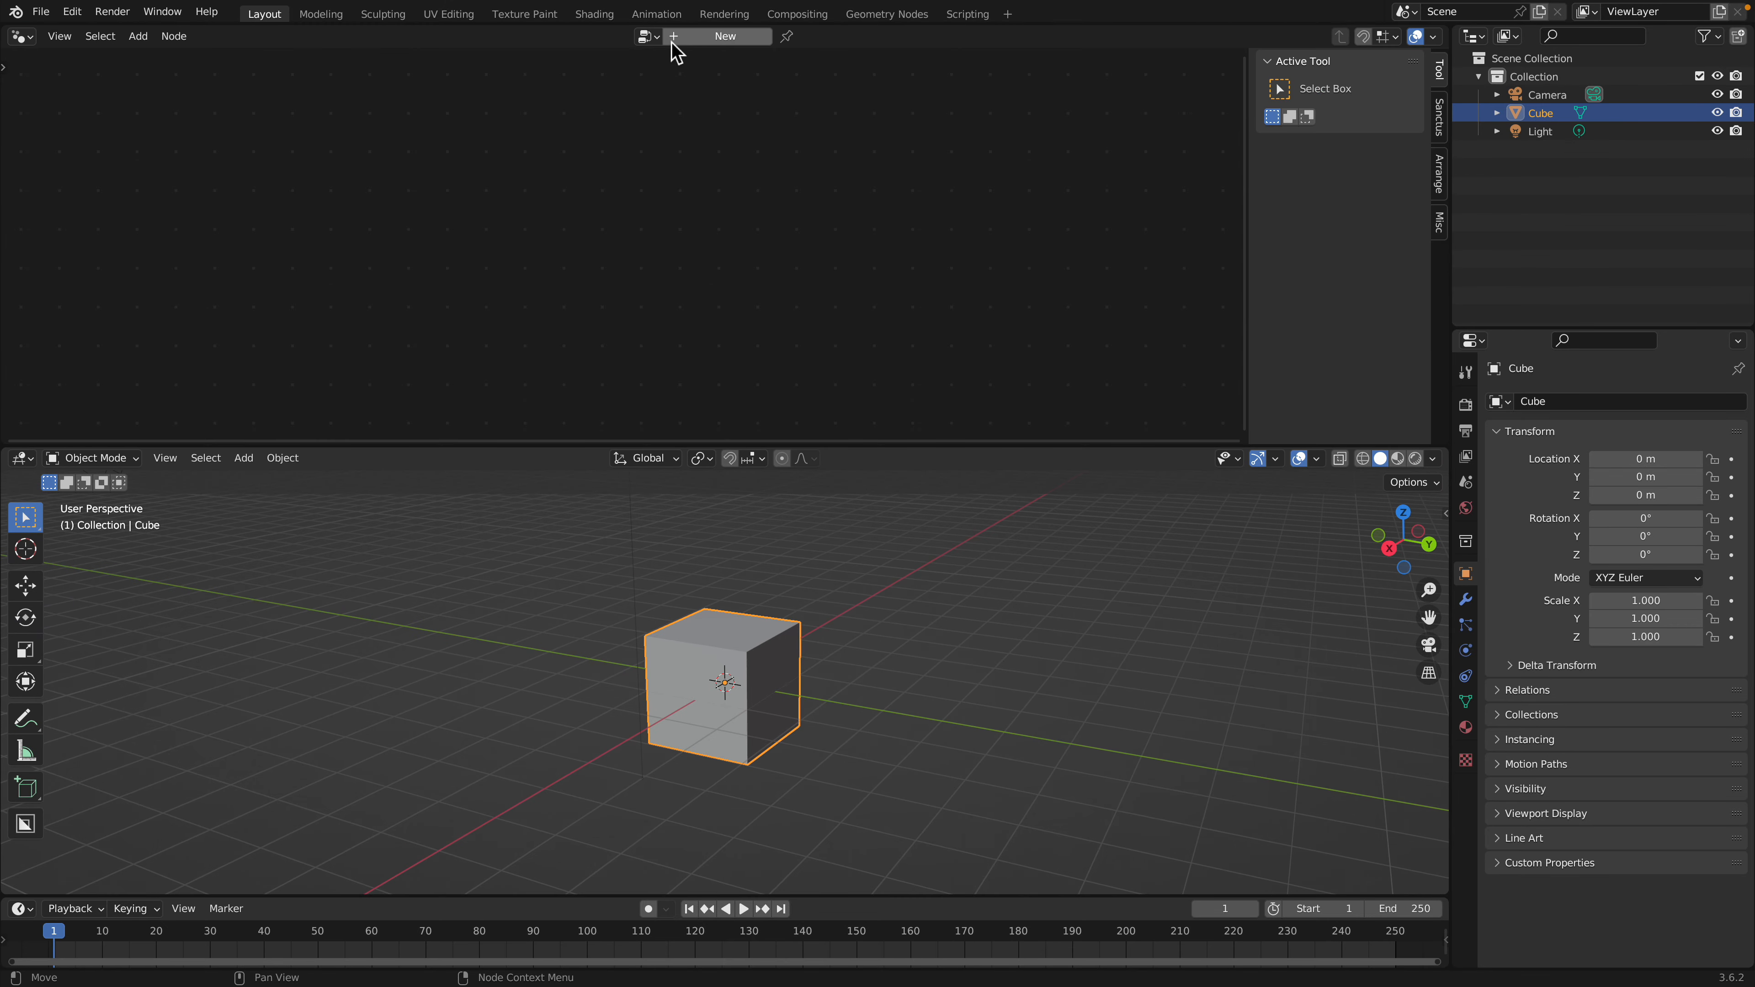
{"action": "left_click", "coordinate": [684, 37]}
Add a Random Value node above the Group Input node and move the Group Output node farther away from it
{"action": "scroll", "coordinate": [525, 245], "scroll_direction": "up", "scroll_amount": 2}
{"action": "key", "text": "shift+a"}
{"action": "left_click", "coordinate": [521, 172]}
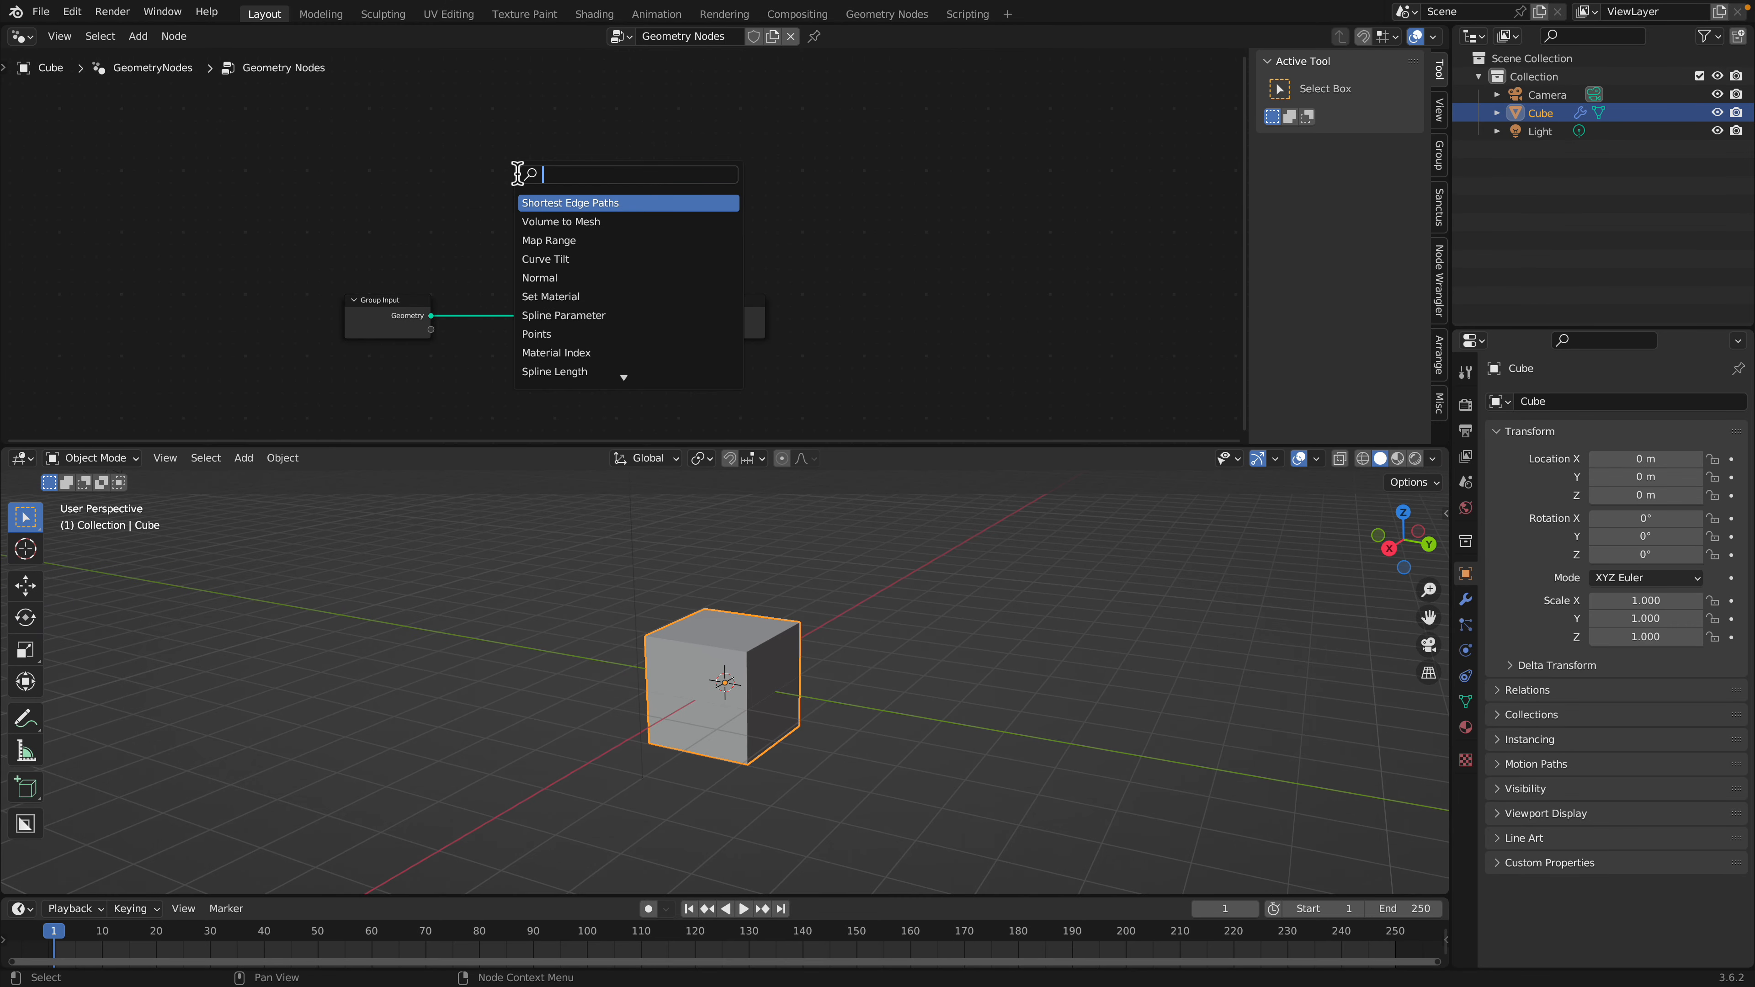
{"action": "type", "text": "random"}
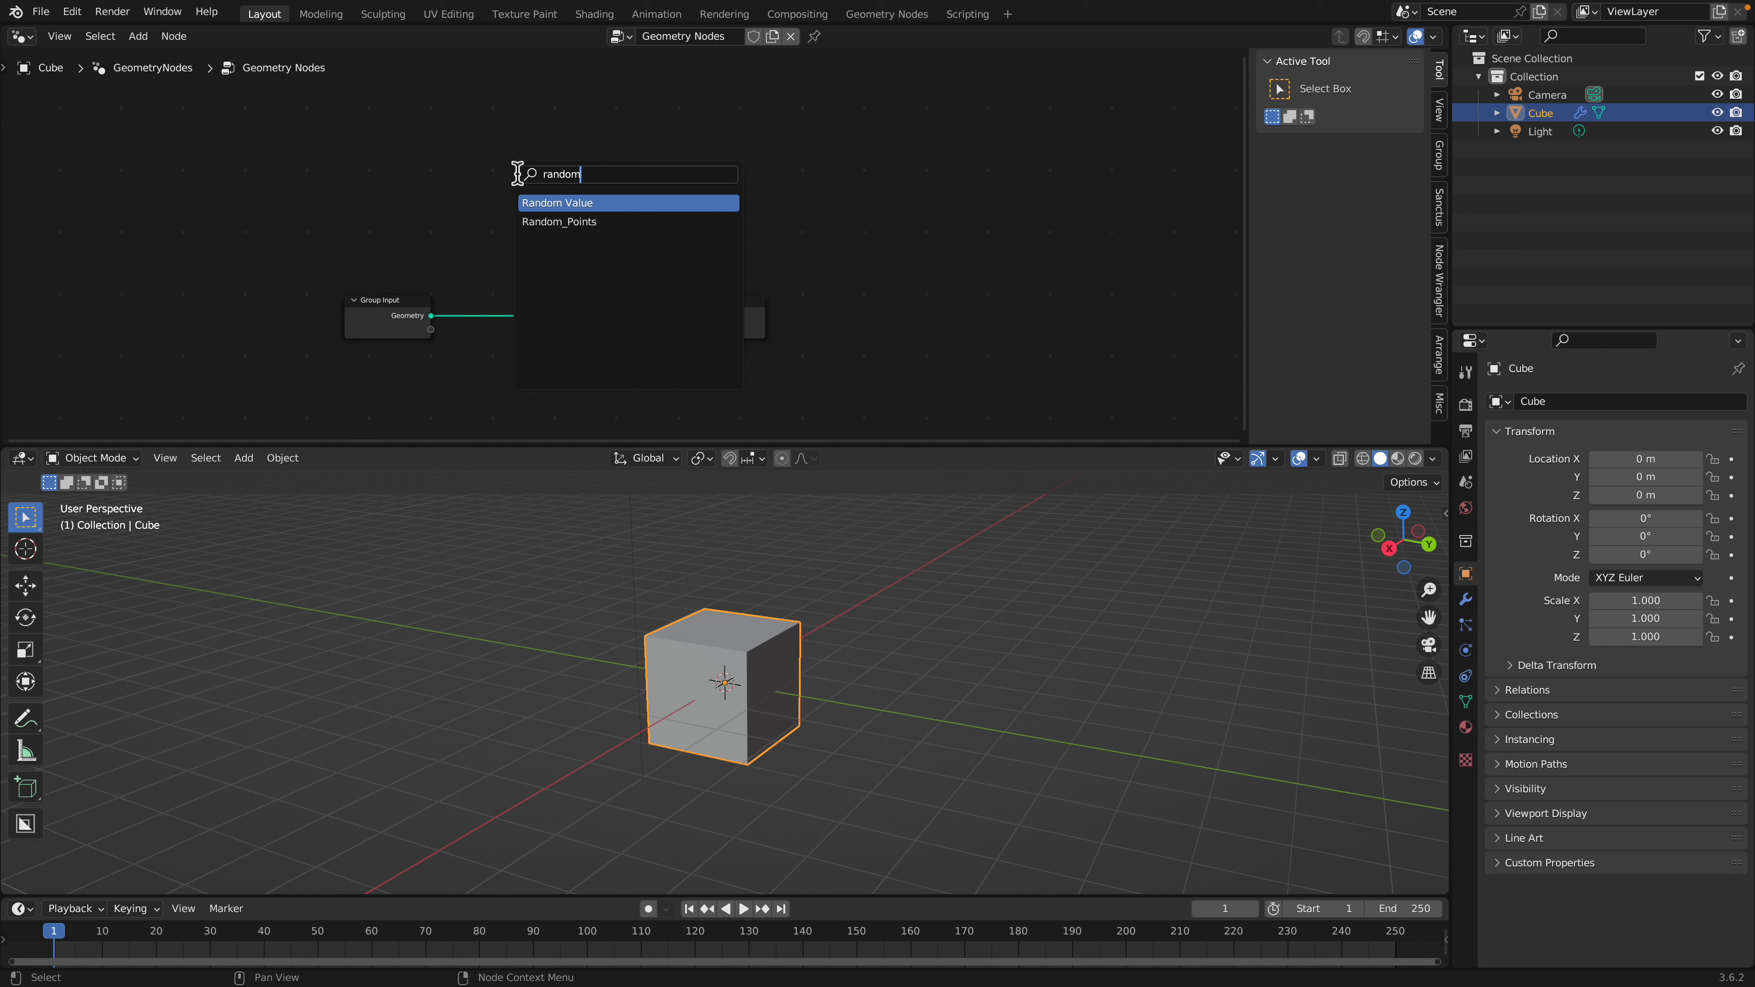
{"action": "key", "text": "Return"}
{"action": "left_click", "coordinate": [453, 174]}
{"action": "left_click_drag", "start_coordinate": [730, 319], "coordinate": [766, 316]}
Add a Value to String node beside the Random Value node and shift the Group Output node to make more room
{"action": "scroll", "coordinate": [640, 231], "scroll_direction": "up", "scroll_amount": 3}
{"action": "middle_click_drag", "start_coordinate": [641, 217], "coordinate": [641, 230]}
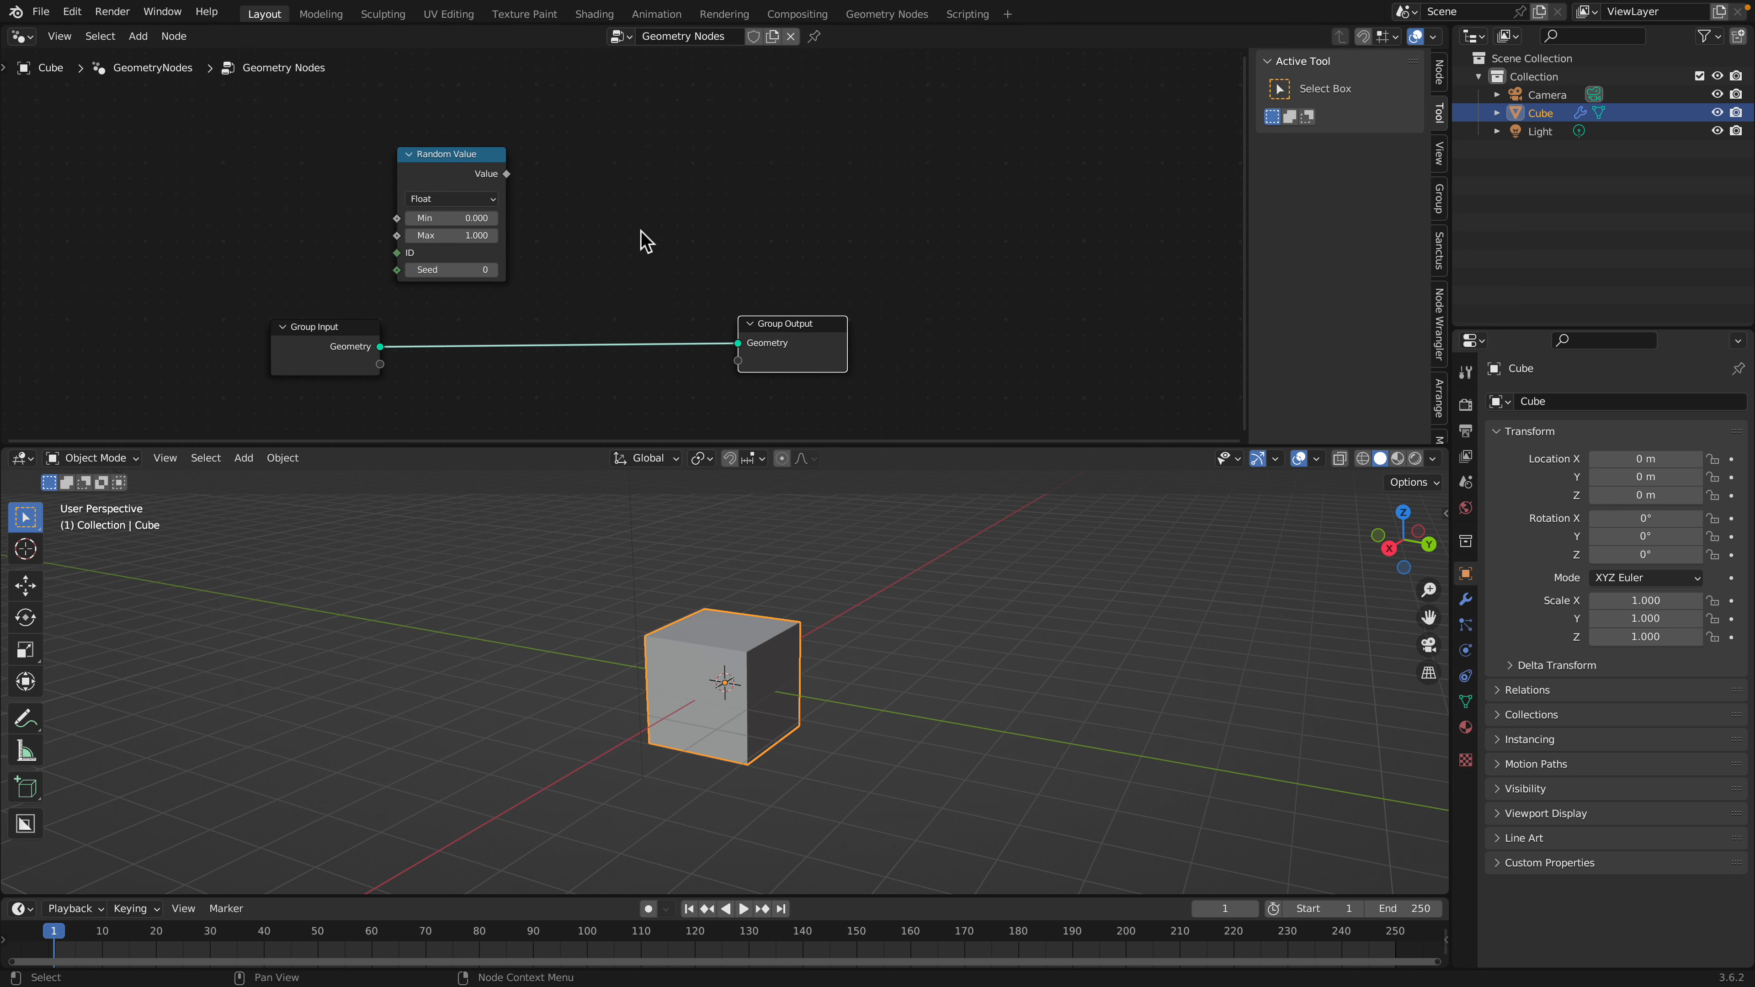
{"action": "key", "text": "shift+a"}
{"action": "left_click", "coordinate": [642, 233]}
{"action": "type", "text": "value to"}
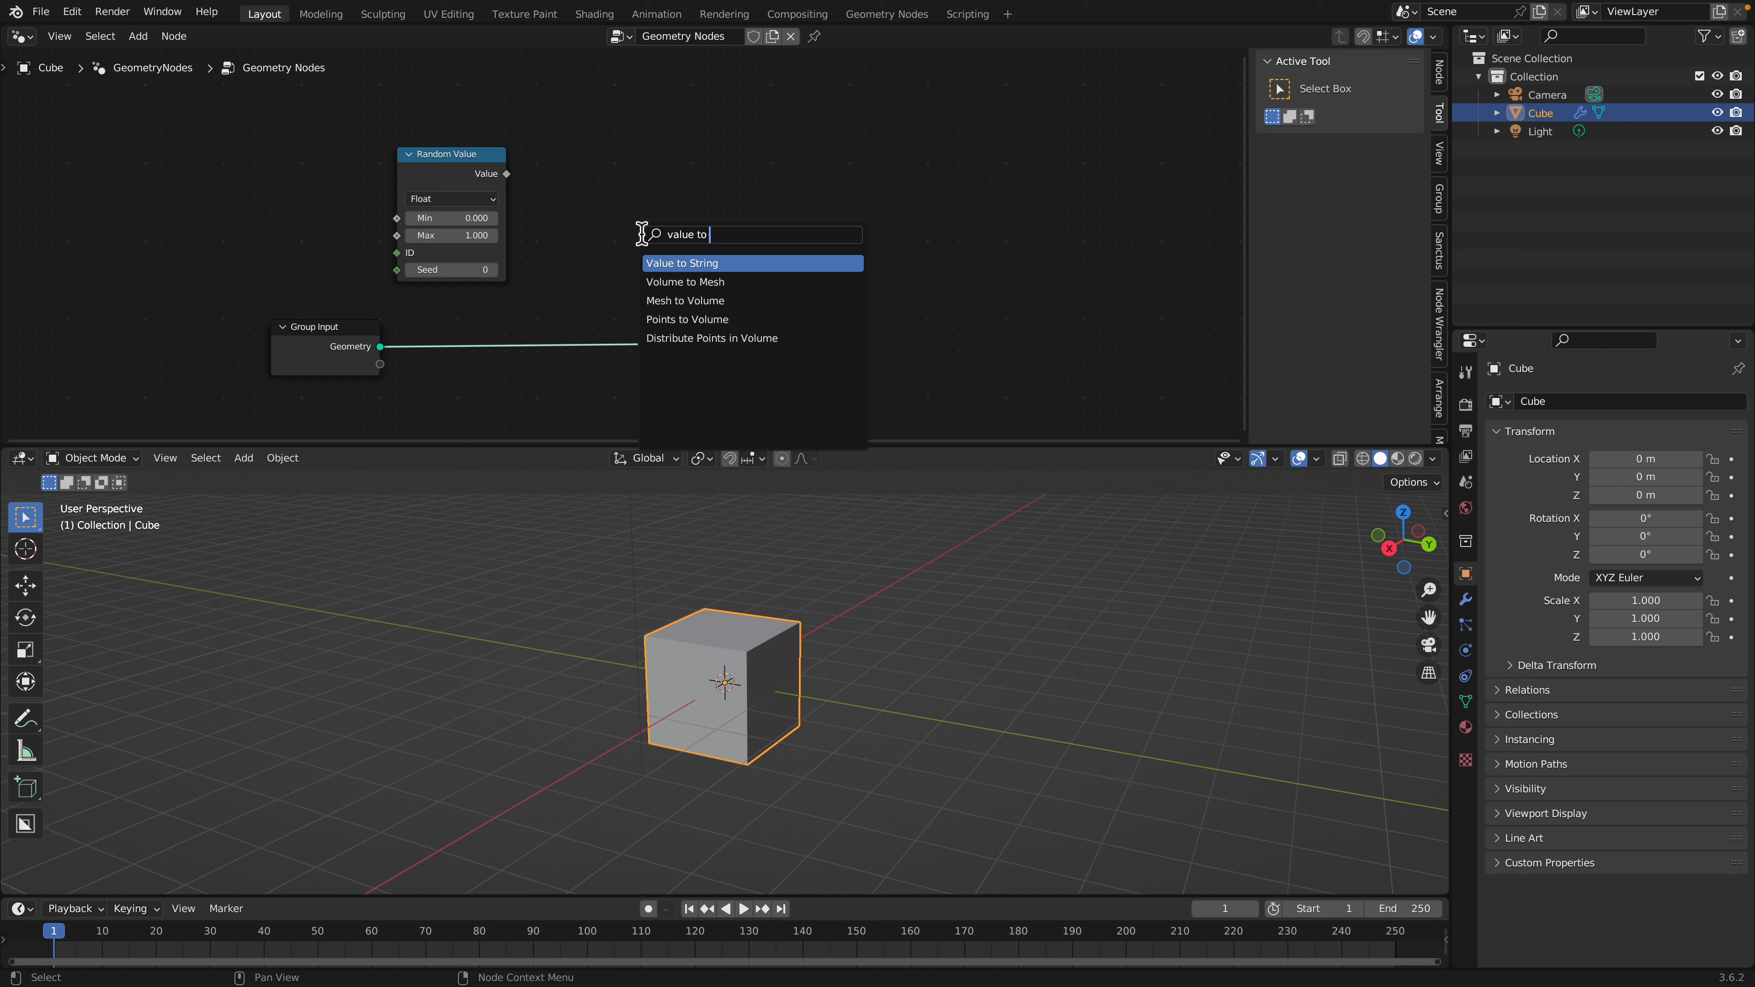
{"action": "key", "text": "Return"}
{"action": "left_click", "coordinate": [629, 221]}
{"action": "left_click_drag", "start_coordinate": [857, 346], "coordinate": [976, 329]}
Add a String to Curves node and connect its Curve Instances output to the Group Output geometry, moving Group Output aside
{"action": "key", "text": "shift+a"}
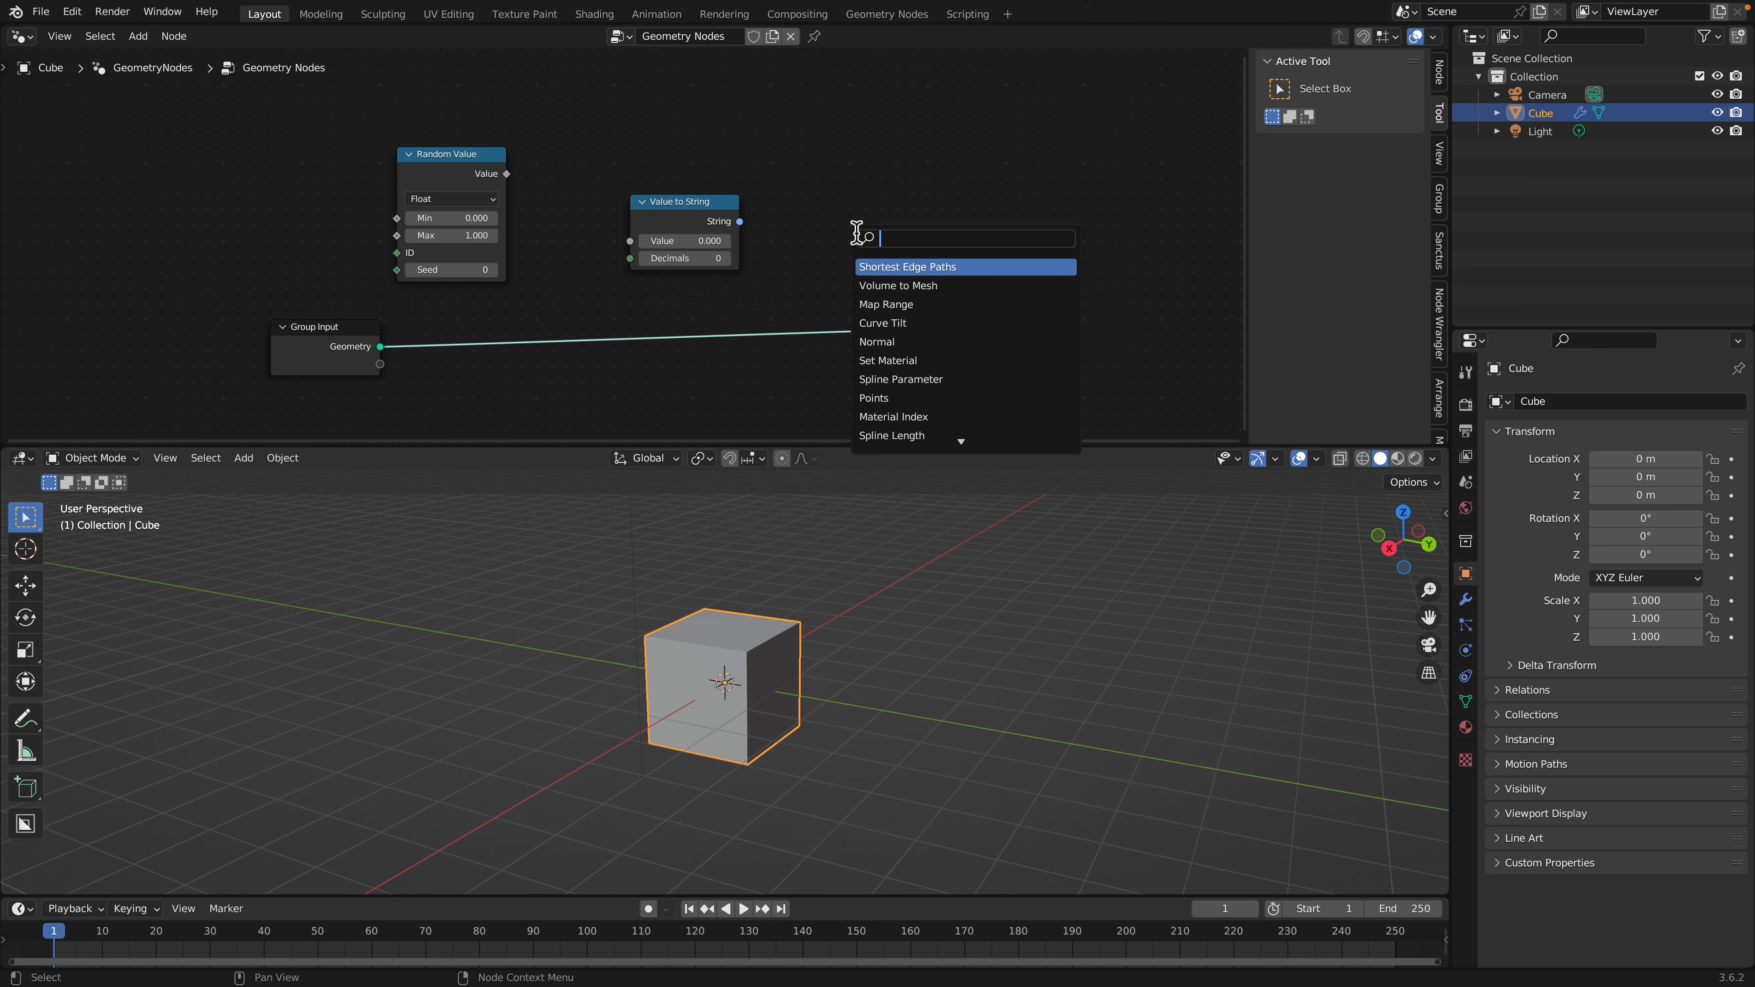
{"action": "type", "text": "string to"}
{"action": "key", "text": "Return"}
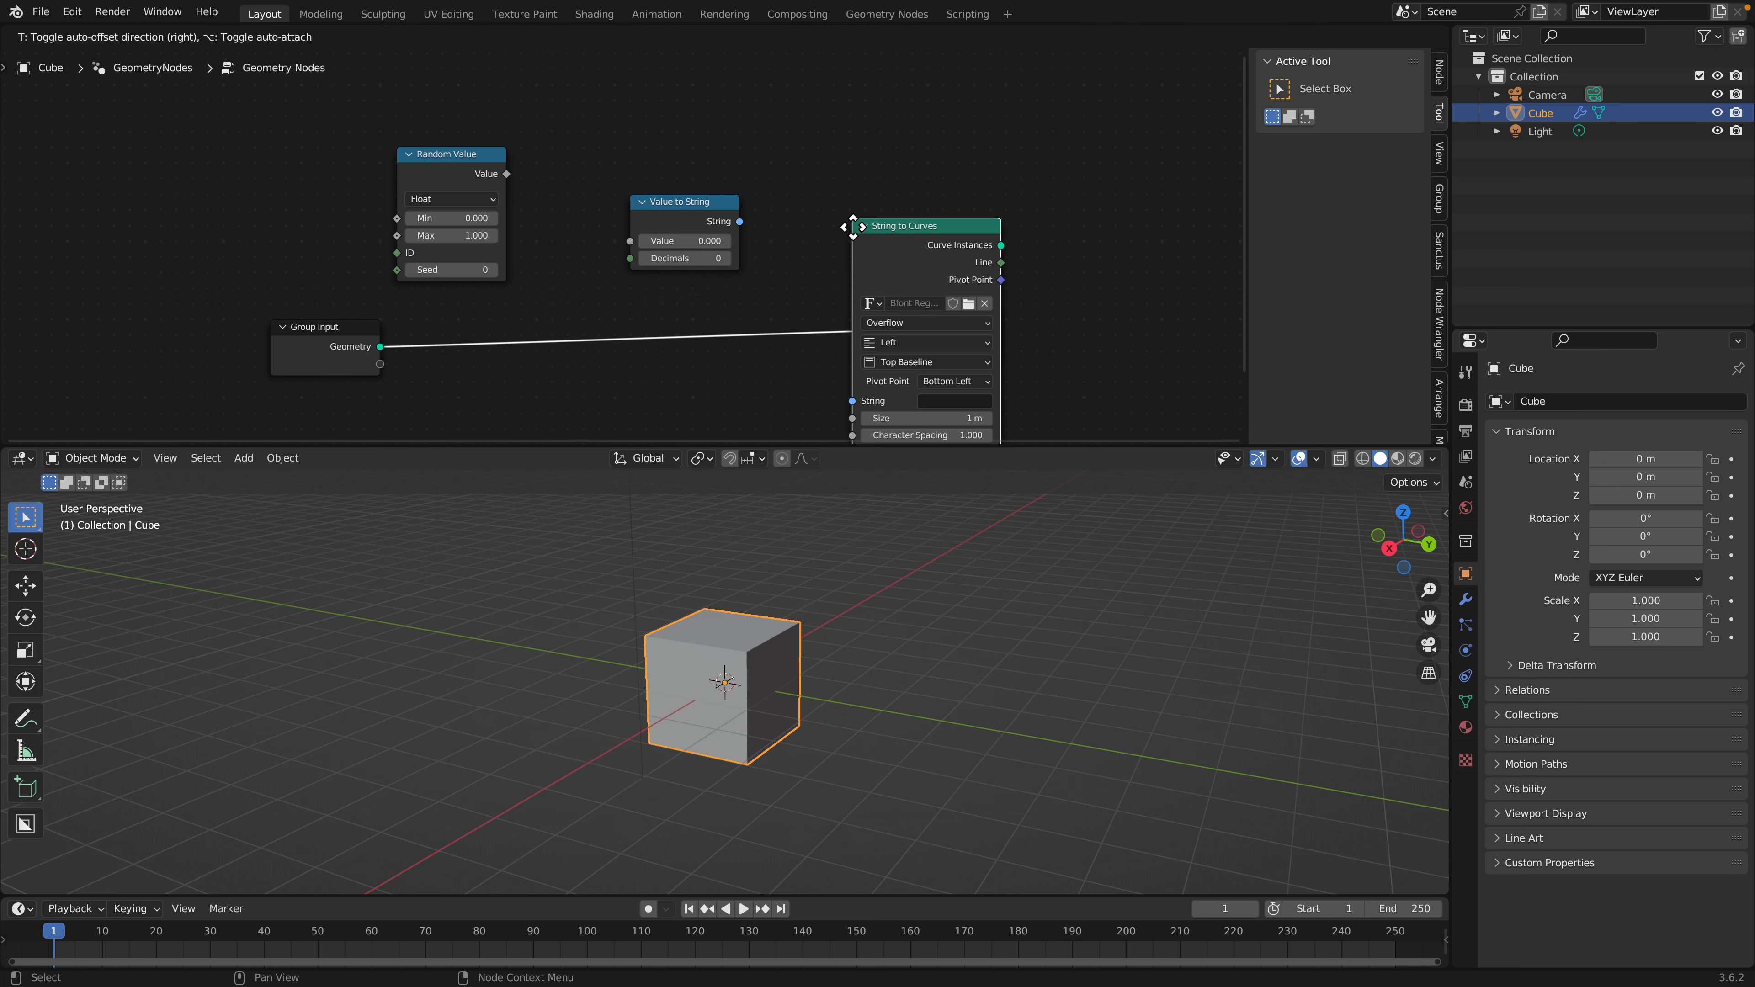
{"action": "left_click", "coordinate": [781, 138]}
{"action": "left_click_drag", "start_coordinate": [816, 146], "coordinate": [717, 146]}
{"action": "left_click_drag", "start_coordinate": [948, 341], "coordinate": [1032, 326]}
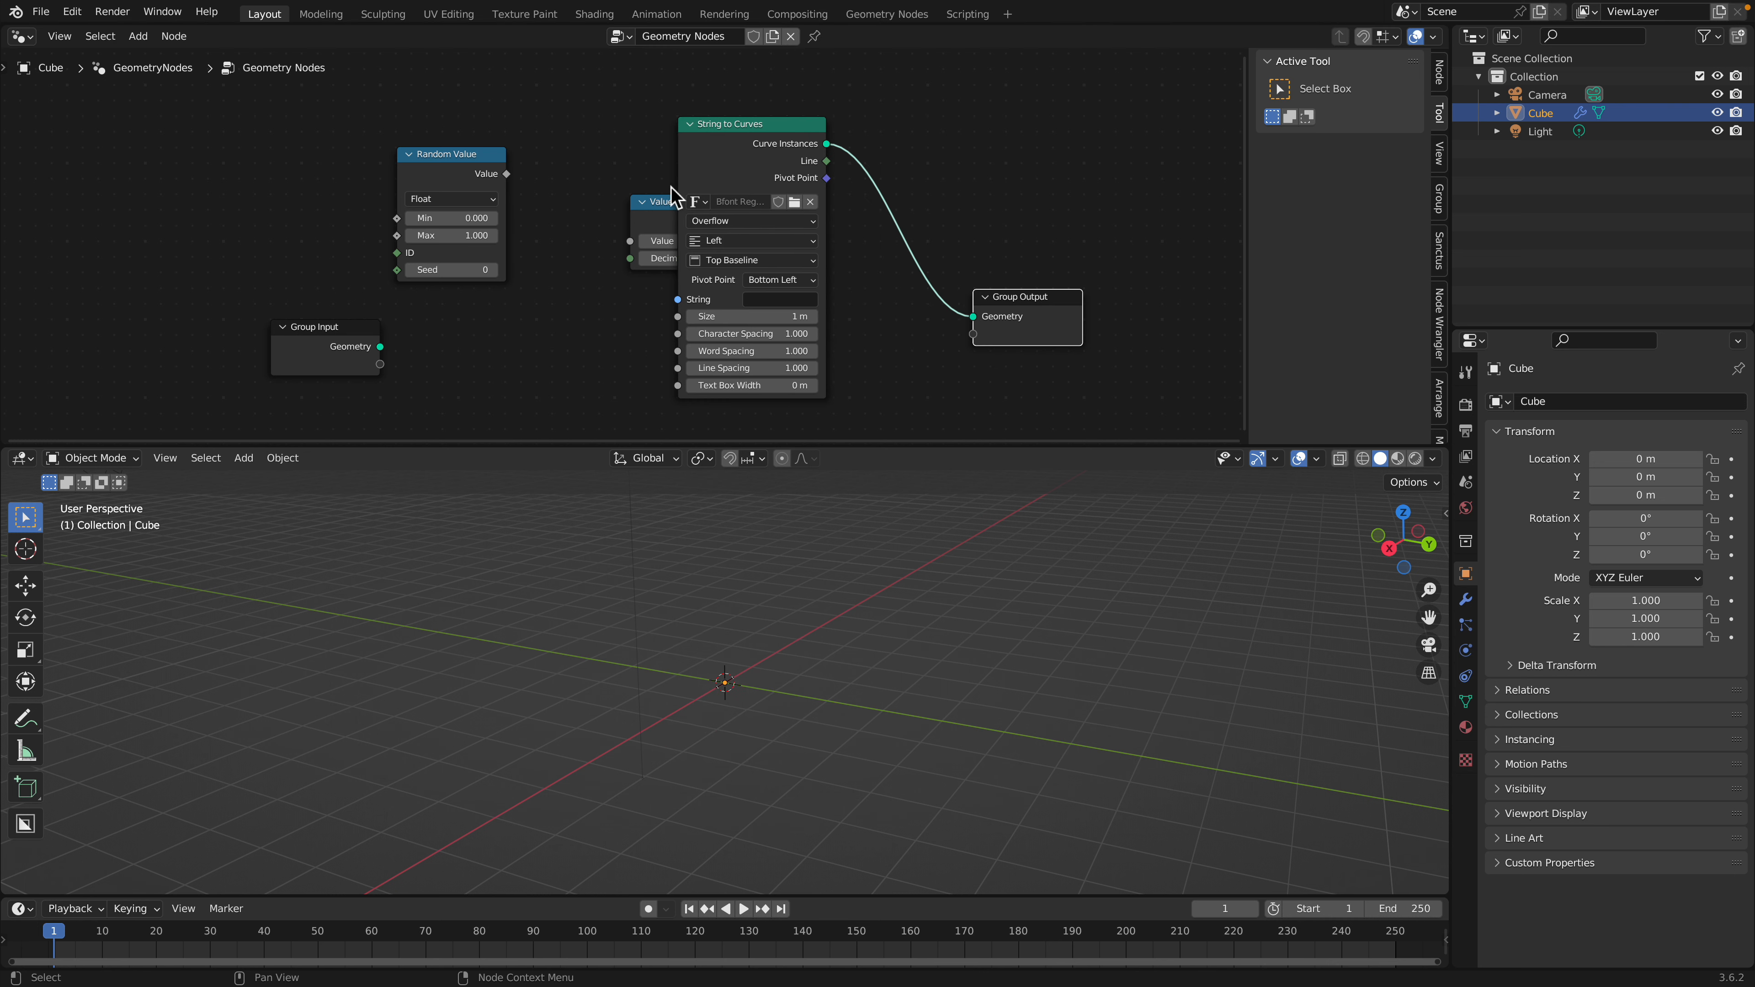
Space out the Value to String and Random Value nodes so they no longer overlap the String to Curves node
{"action": "left_click_drag", "start_coordinate": [681, 202], "coordinate": [588, 172]}
{"action": "left_click_drag", "start_coordinate": [469, 167], "coordinate": [390, 152]}
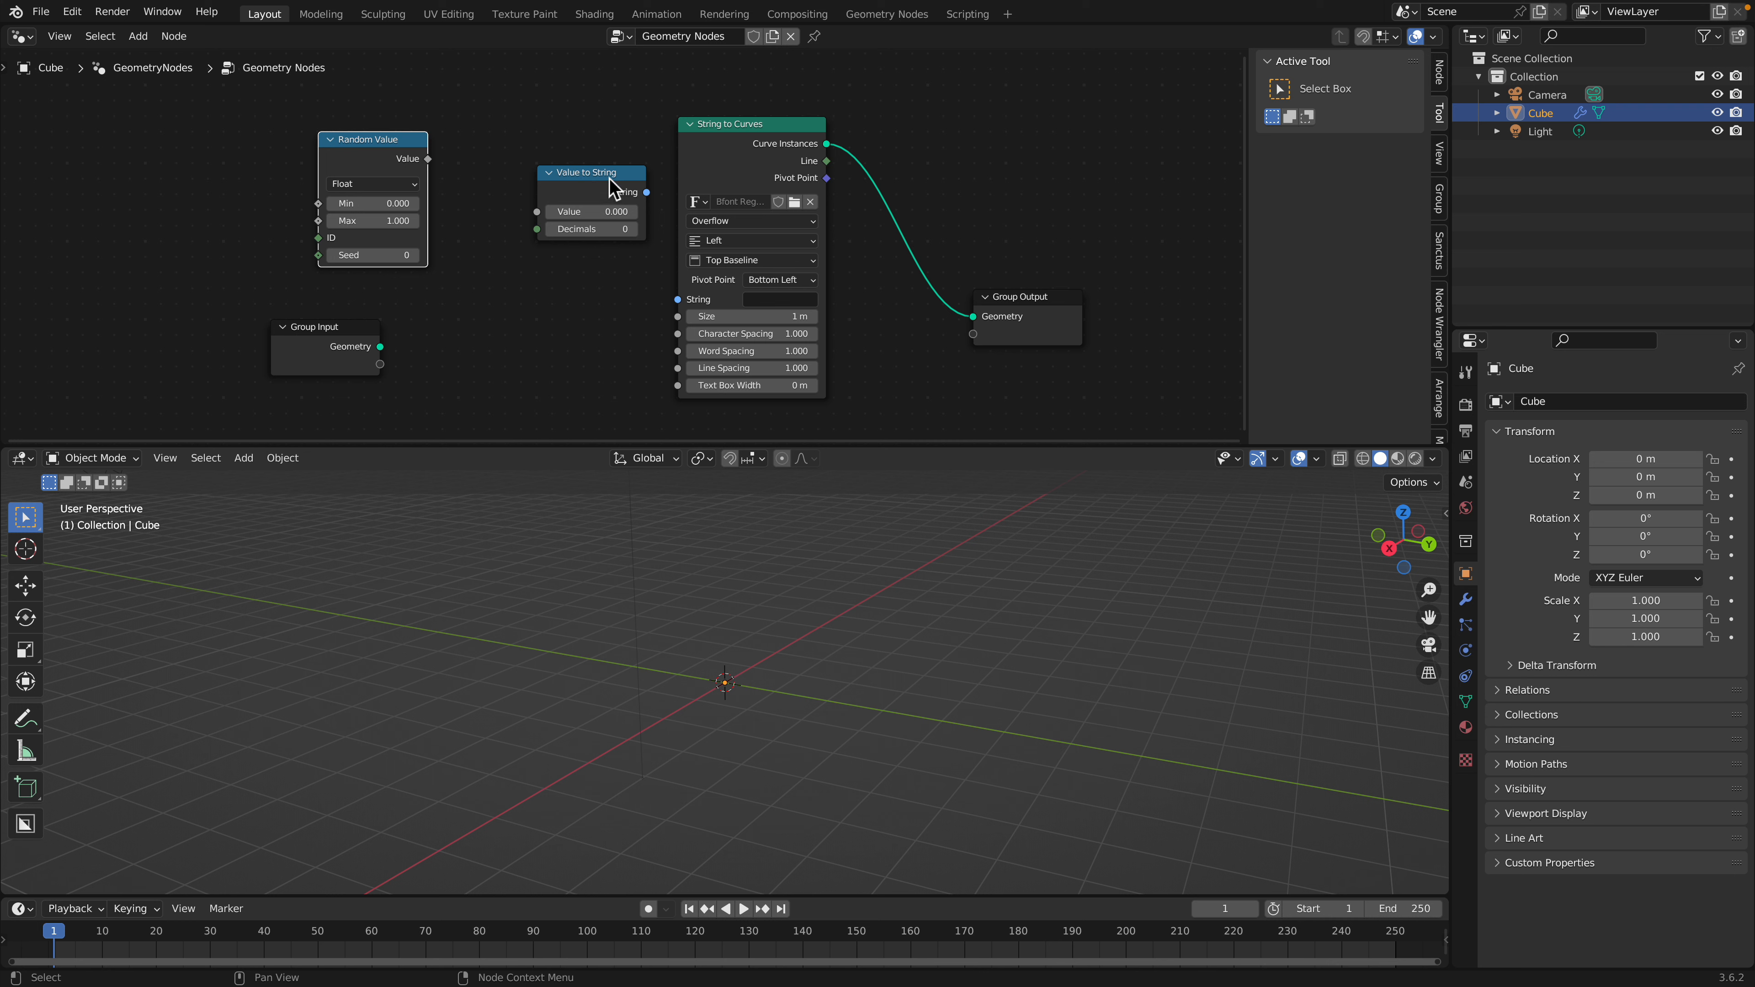
{"action": "left_click_drag", "start_coordinate": [609, 178], "coordinate": [590, 175]}
{"action": "scroll", "coordinate": [612, 178], "scroll_direction": "up", "scroll_amount": 2}
{"action": "left_click_drag", "start_coordinate": [734, 158], "coordinate": [738, 158]}
{"action": "scroll", "coordinate": [736, 173], "scroll_direction": "down", "scroll_amount": 1}
{"action": "middle_click_drag", "start_coordinate": [734, 180], "coordinate": [671, 168]}
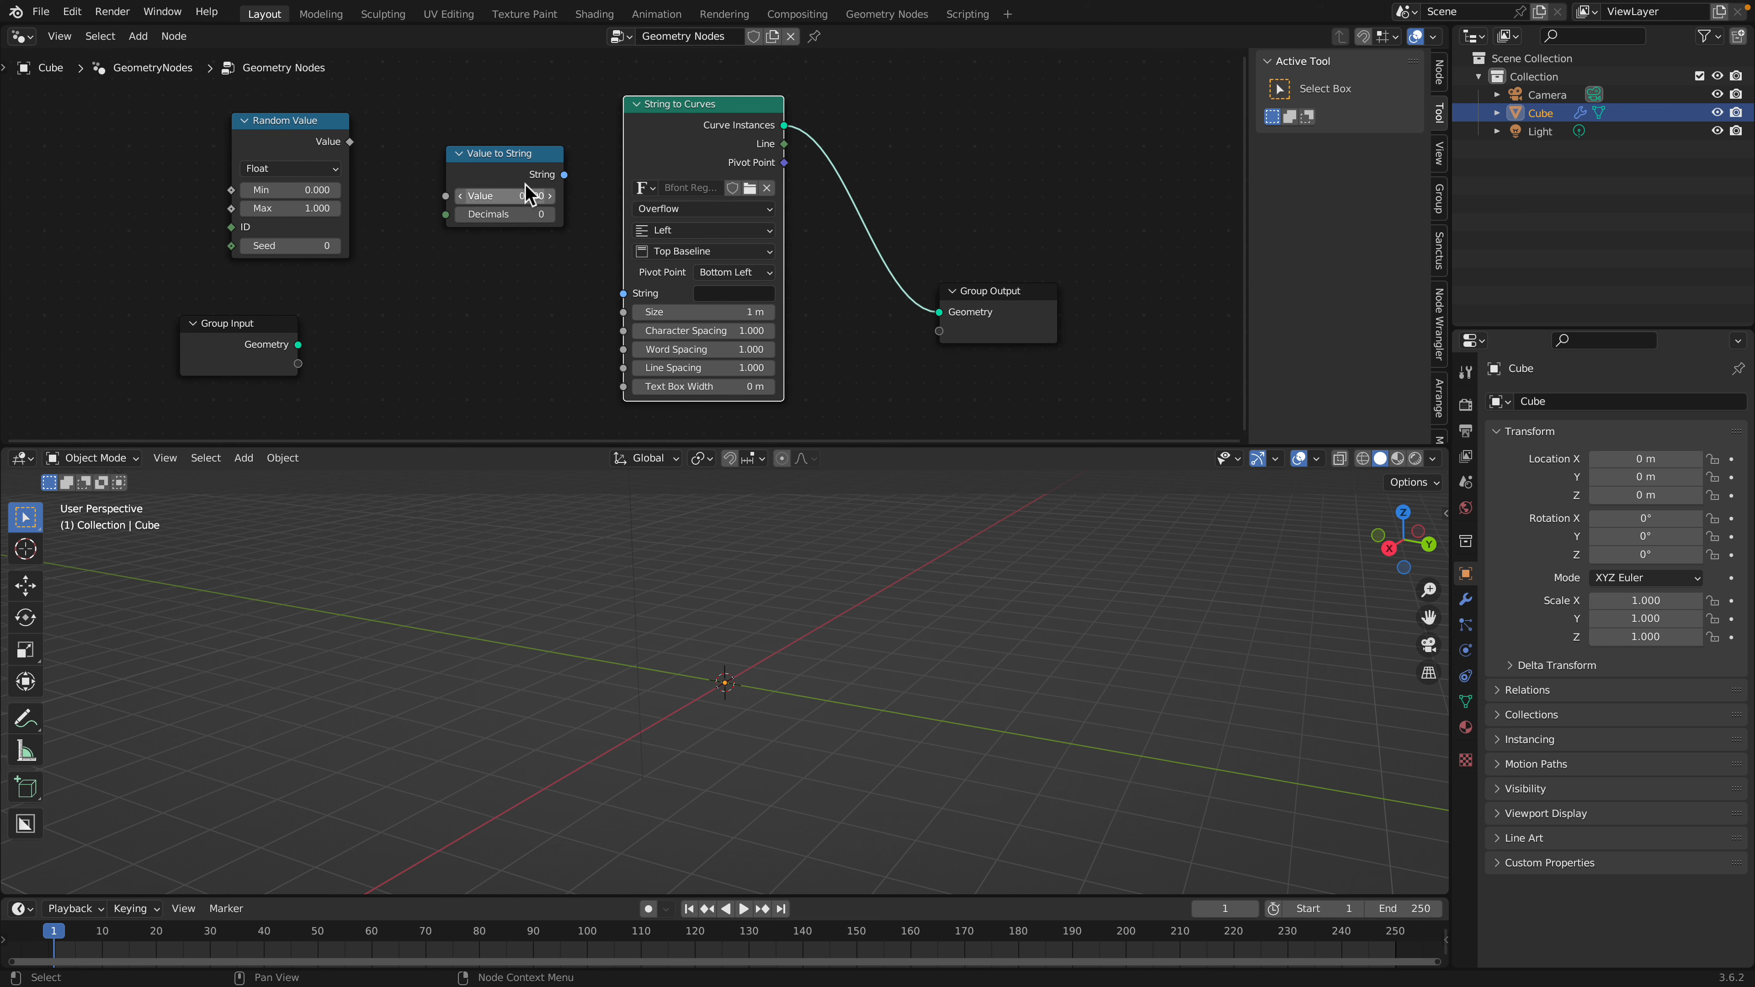
Link Random Value through Value to String into the String input of String to Curves, and set Decimals to 16
{"action": "left_click_drag", "start_coordinate": [349, 142], "coordinate": [445, 195]}
{"action": "left_click_drag", "start_coordinate": [564, 175], "coordinate": [623, 293]}
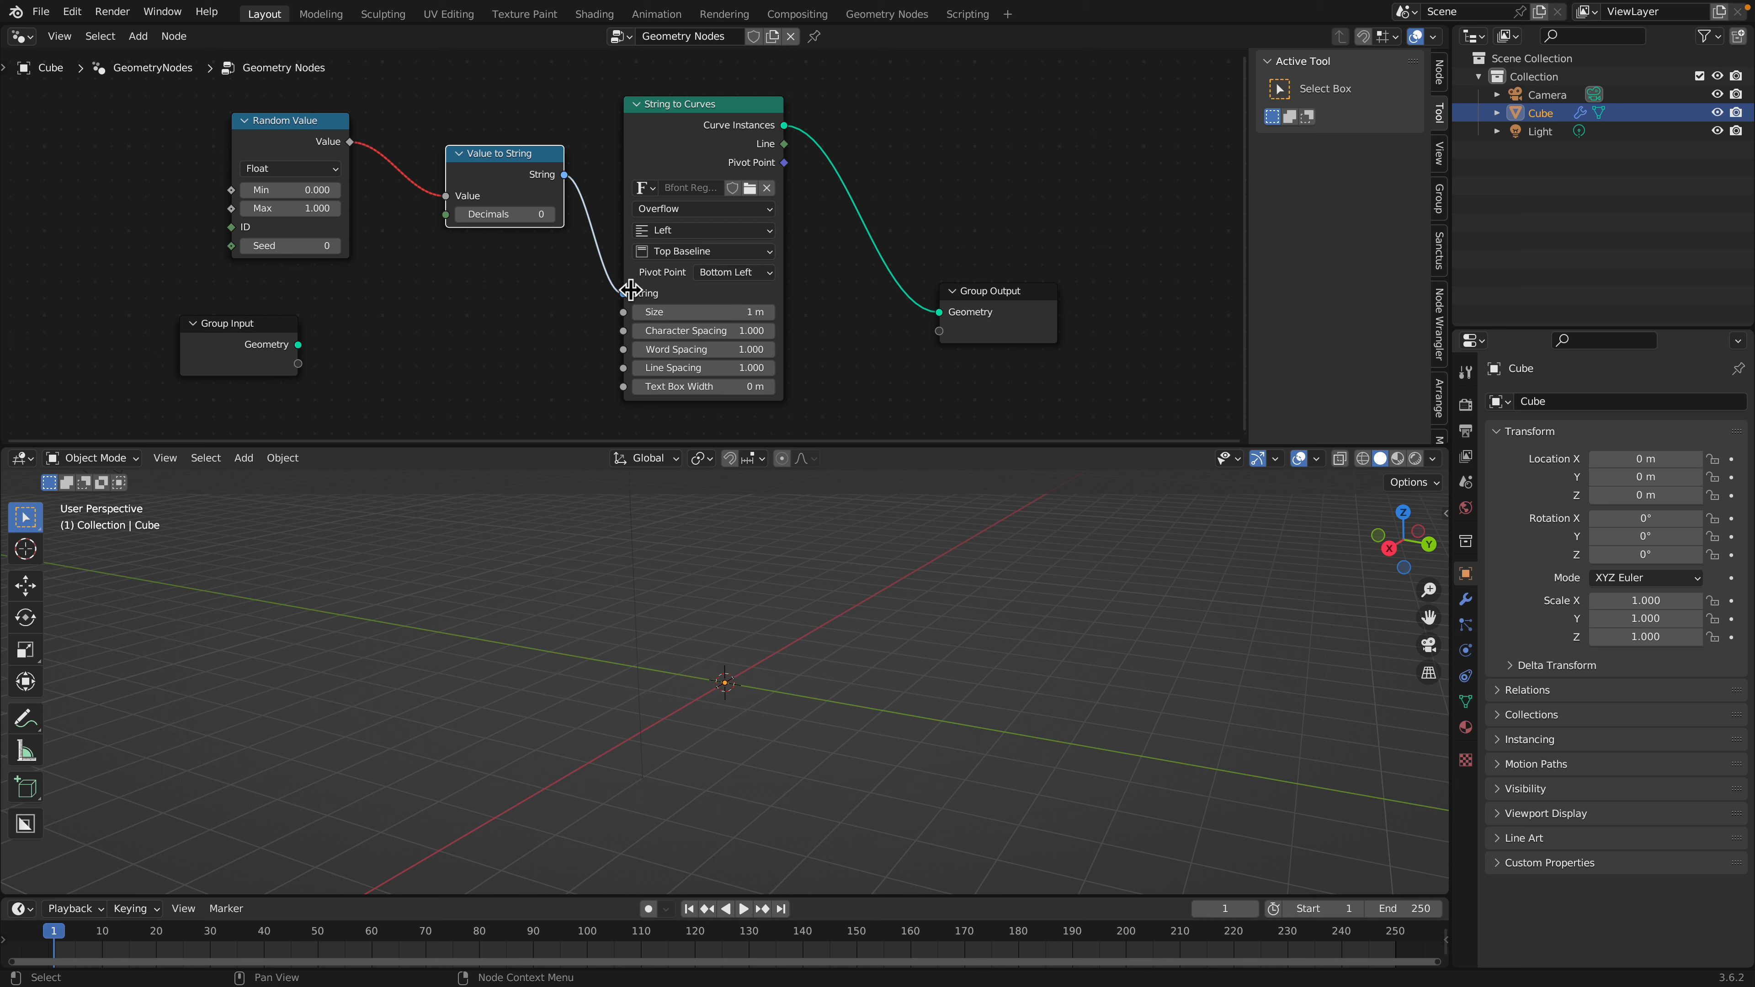
{"action": "left_click", "coordinate": [504, 213]}
{"action": "type", "text": "16"}
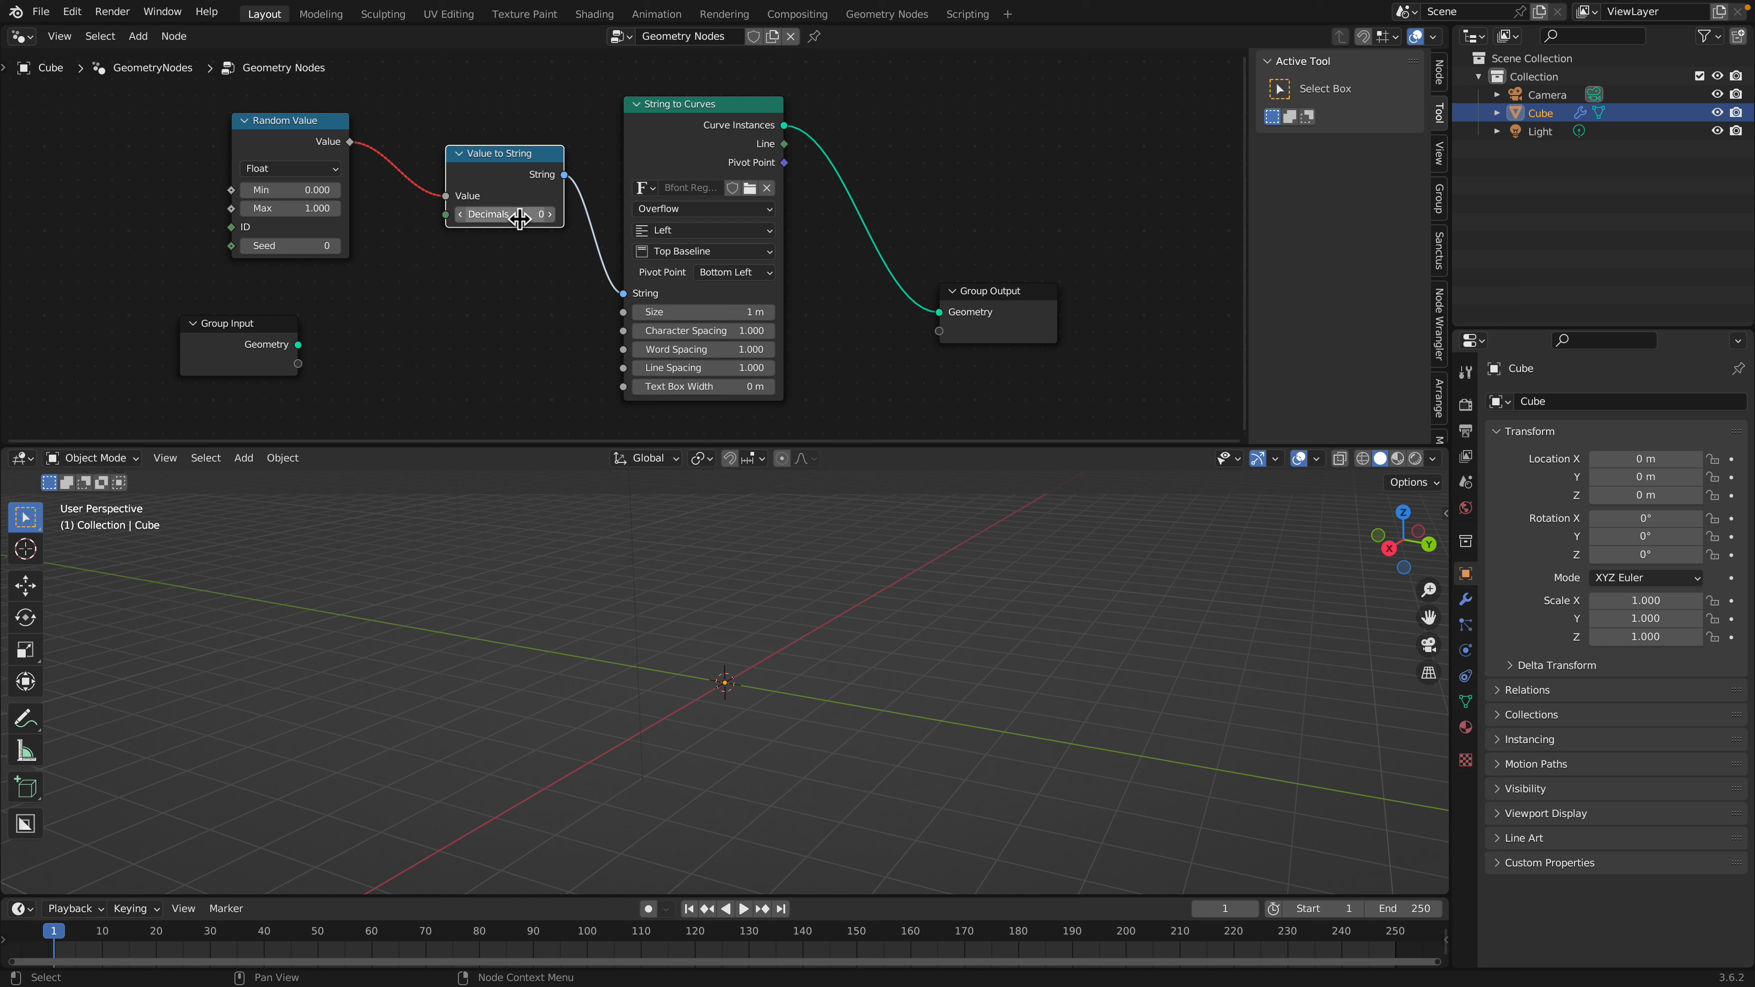
{"action": "key", "text": "Return"}
Cut the link between the Random Value and Value to String nodes
{"action": "middle_click_drag", "start_coordinate": [315, 161], "coordinate": [326, 165]}
{"action": "scroll", "coordinate": [387, 186], "scroll_direction": "up", "scroll_amount": 1}
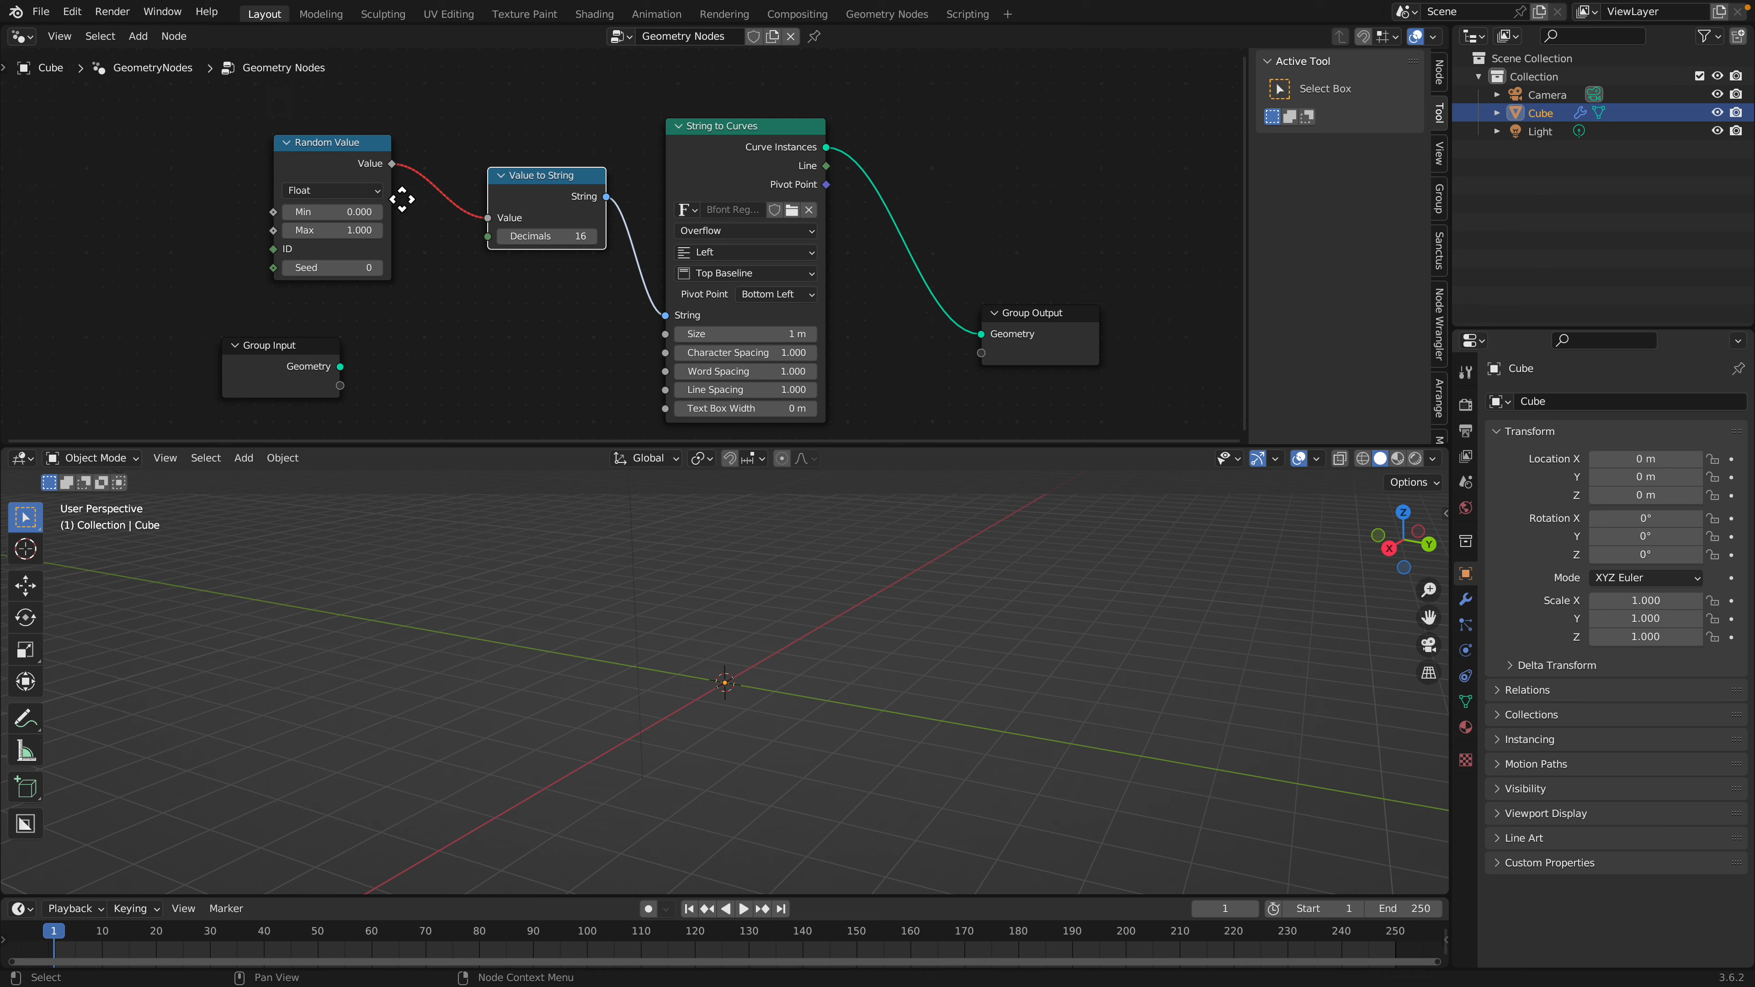
{"action": "left_click_drag", "start_coordinate": [500, 239], "coordinate": [462, 250]}
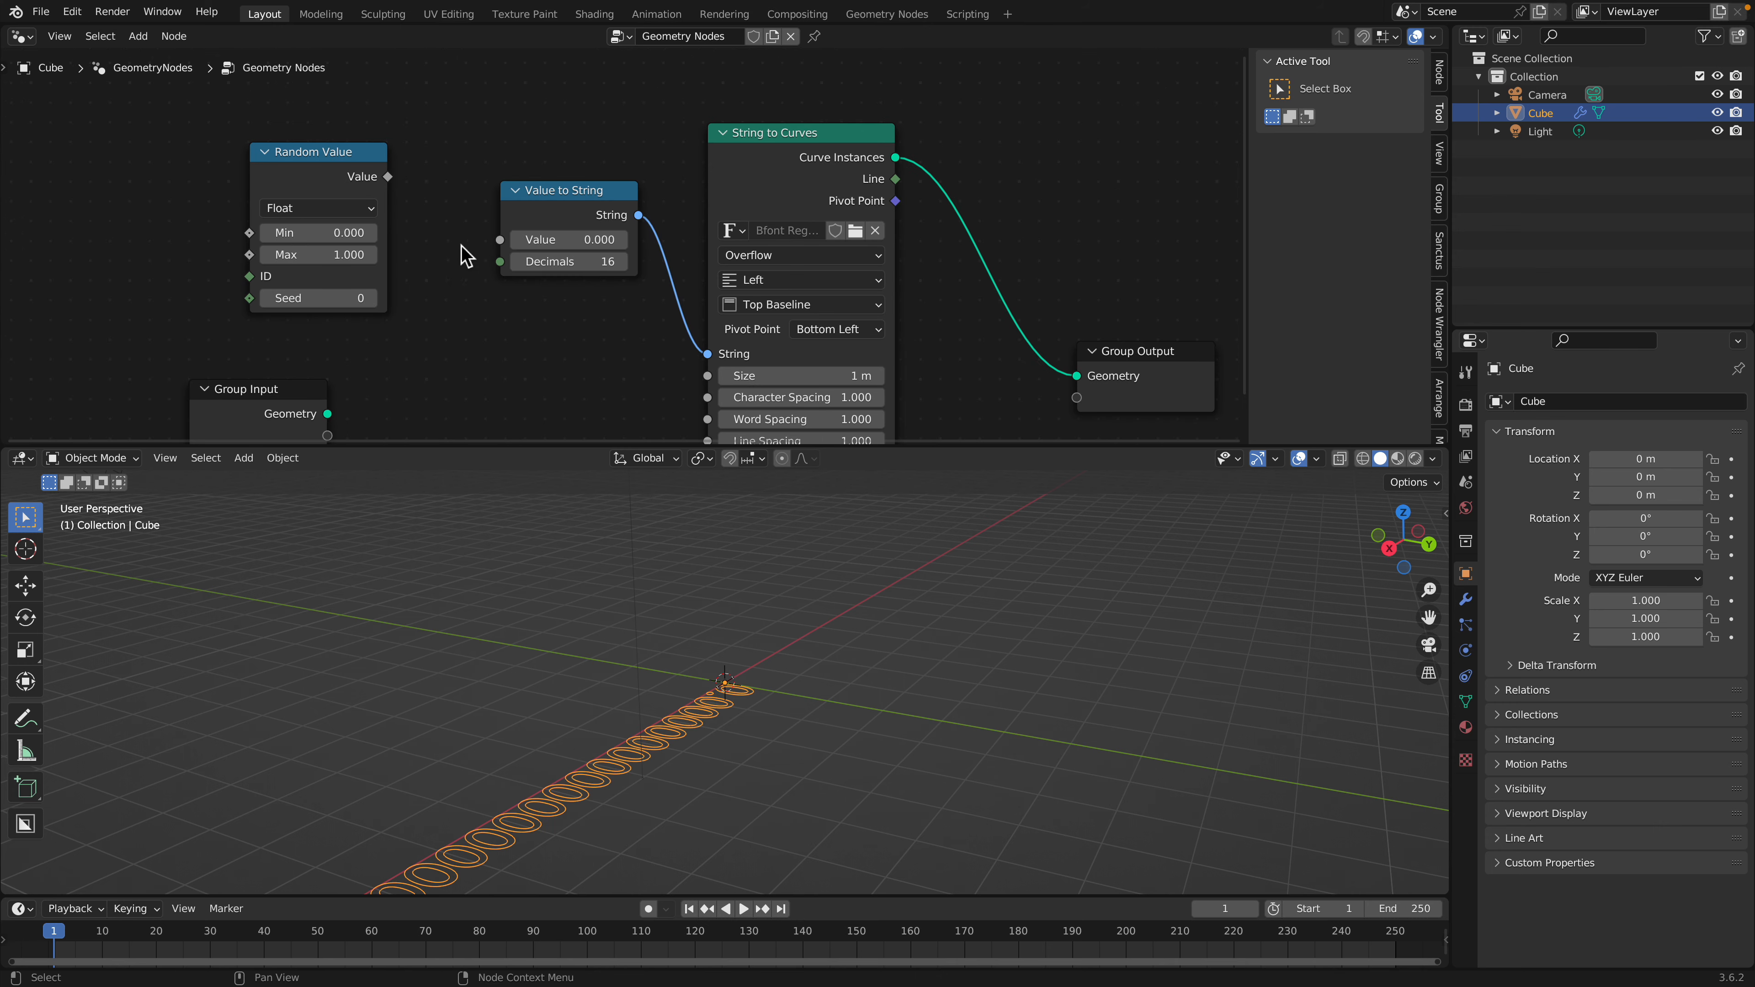
Set the Value of the Value to String node to 3
{"action": "scroll", "coordinate": [509, 157], "scroll_direction": "up", "scroll_amount": 1}
{"action": "middle_click_drag", "start_coordinate": [656, 636], "coordinate": [961, 641]}
{"action": "left_click_drag", "start_coordinate": [568, 242], "coordinate": [654, 241], "text": "shift"}
{"action": "left_click", "coordinate": [571, 240]}
{"action": "type", "text": "3"}
{"action": "key", "text": "Return"}
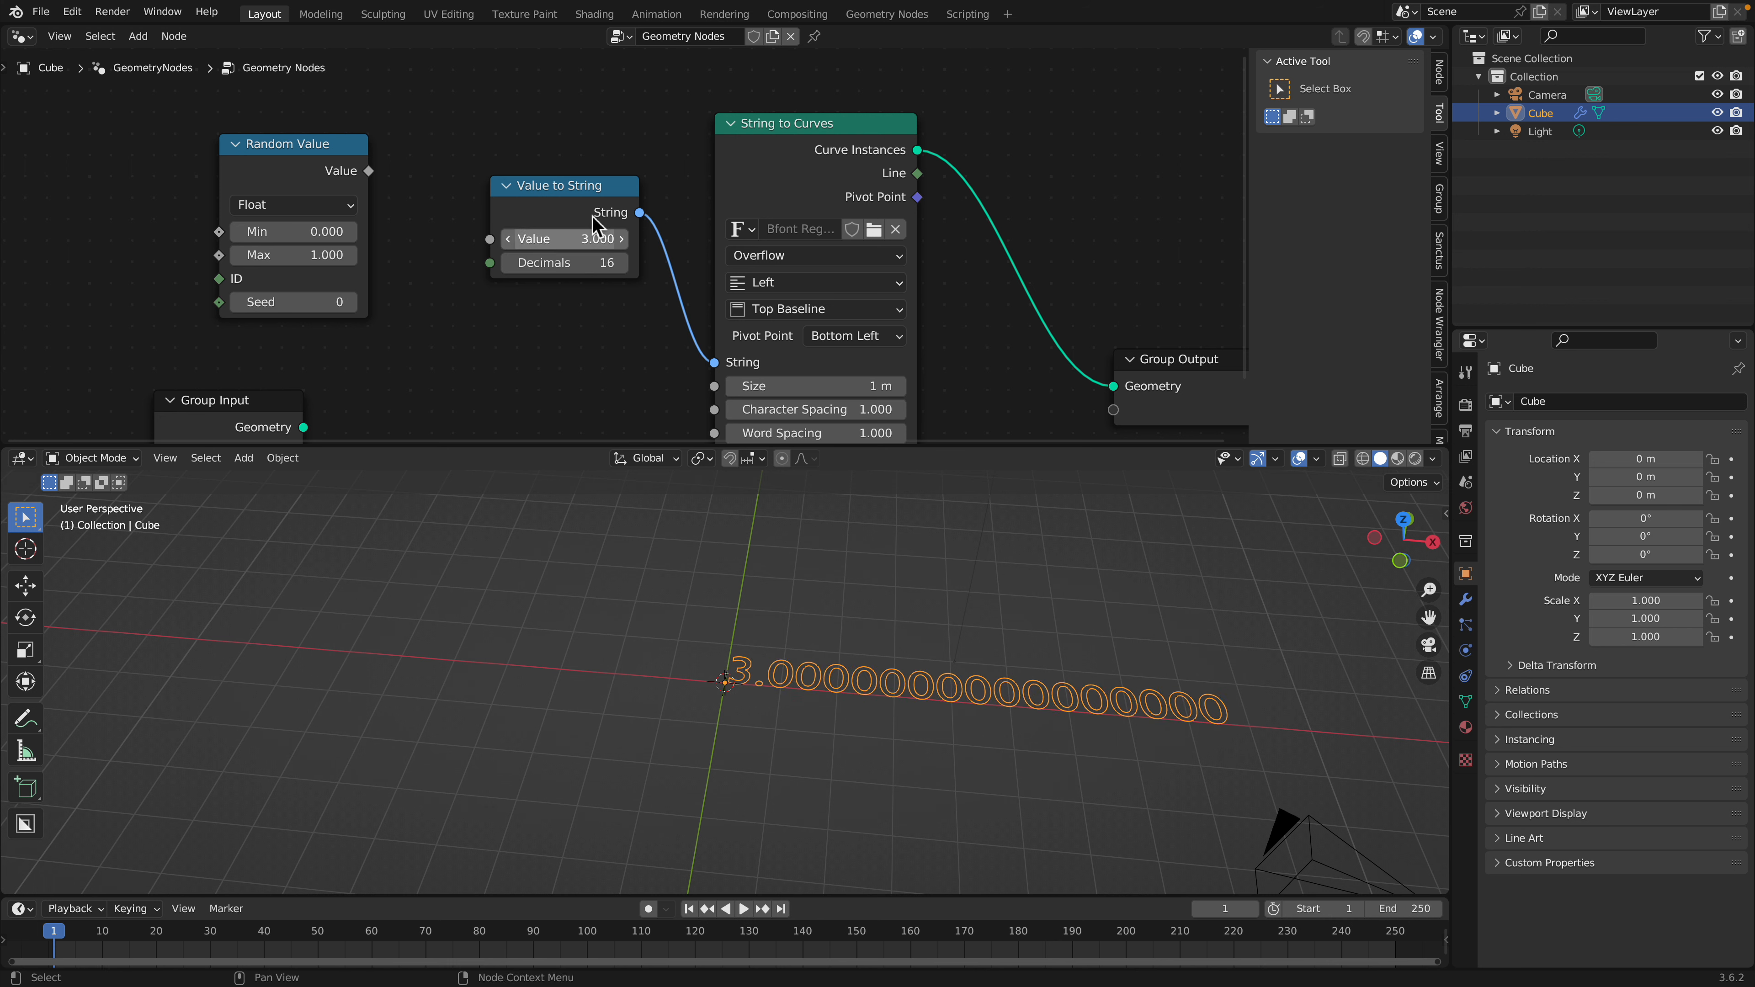
Change the Value to String node's Value to 5 and its Decimals to 0
{"action": "left_click", "coordinate": [573, 240]}
{"action": "type", "text": "5"}
{"action": "key", "text": "Return"}
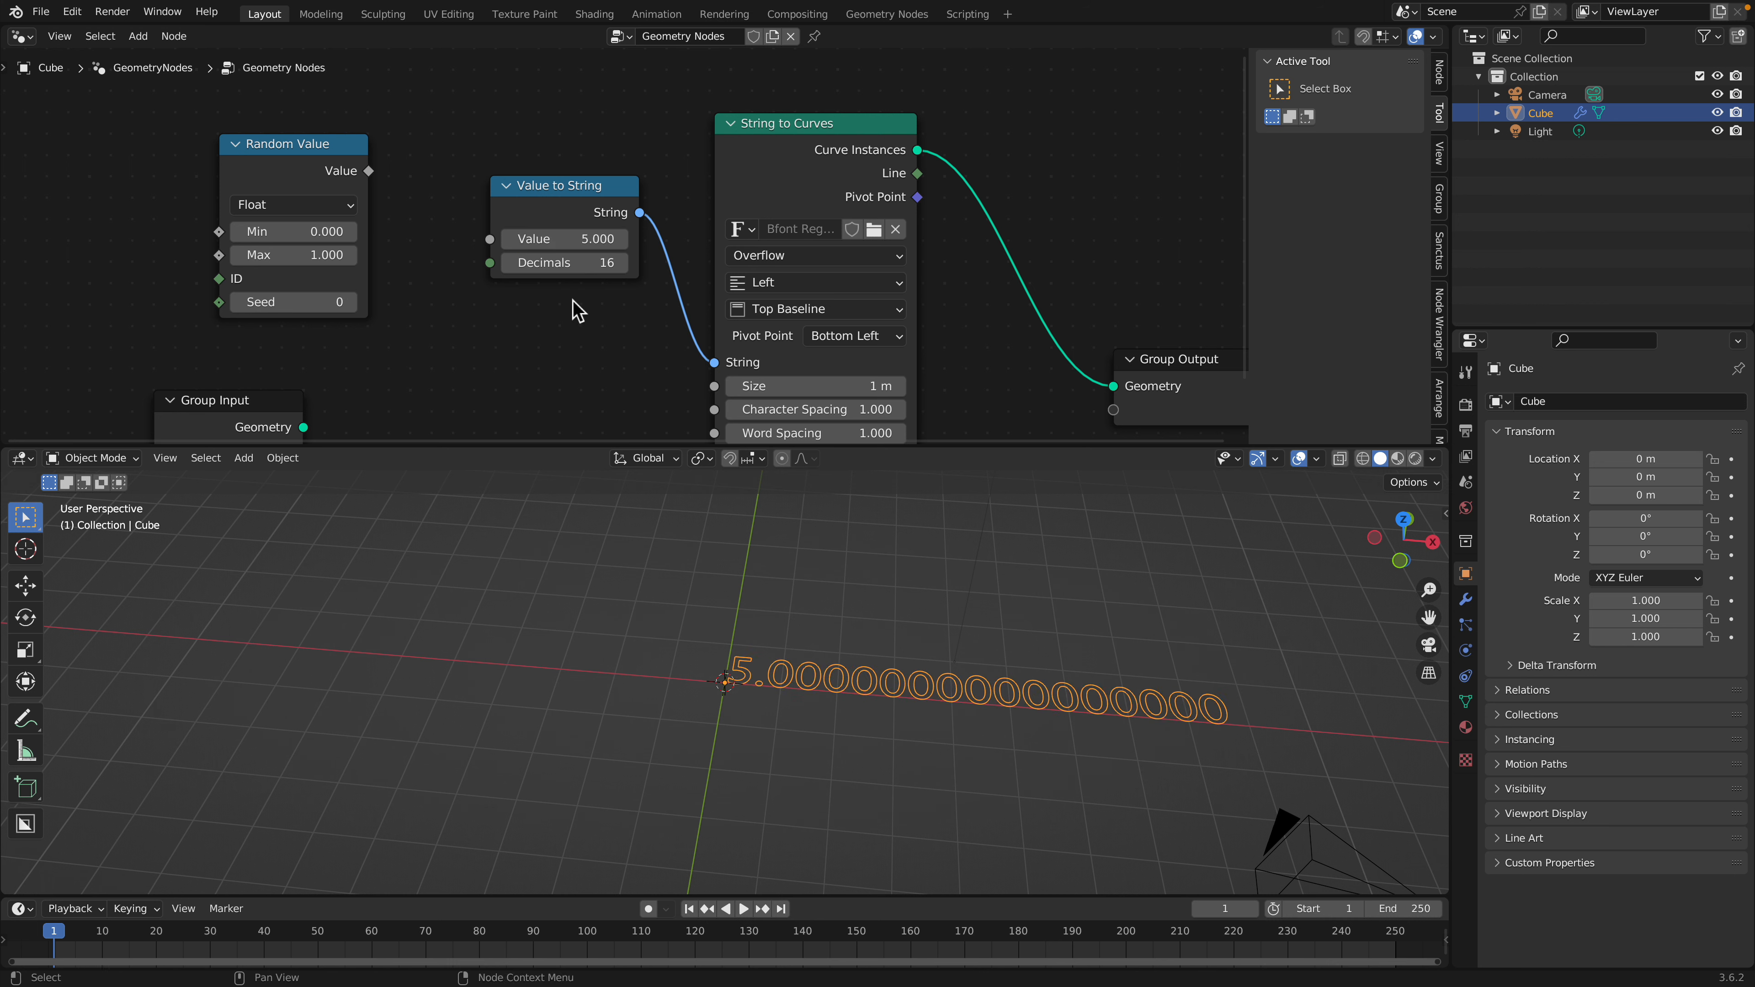
{"action": "mouse_move", "coordinate": [572, 270]}
{"action": "left_mouse_down", "text": "shift"}
{"action": "mouse_move", "coordinate": [461, 270]}
{"action": "mouse_move", "coordinate": [573, 273]}
{"action": "left_mouse_up", "text": "shift"}
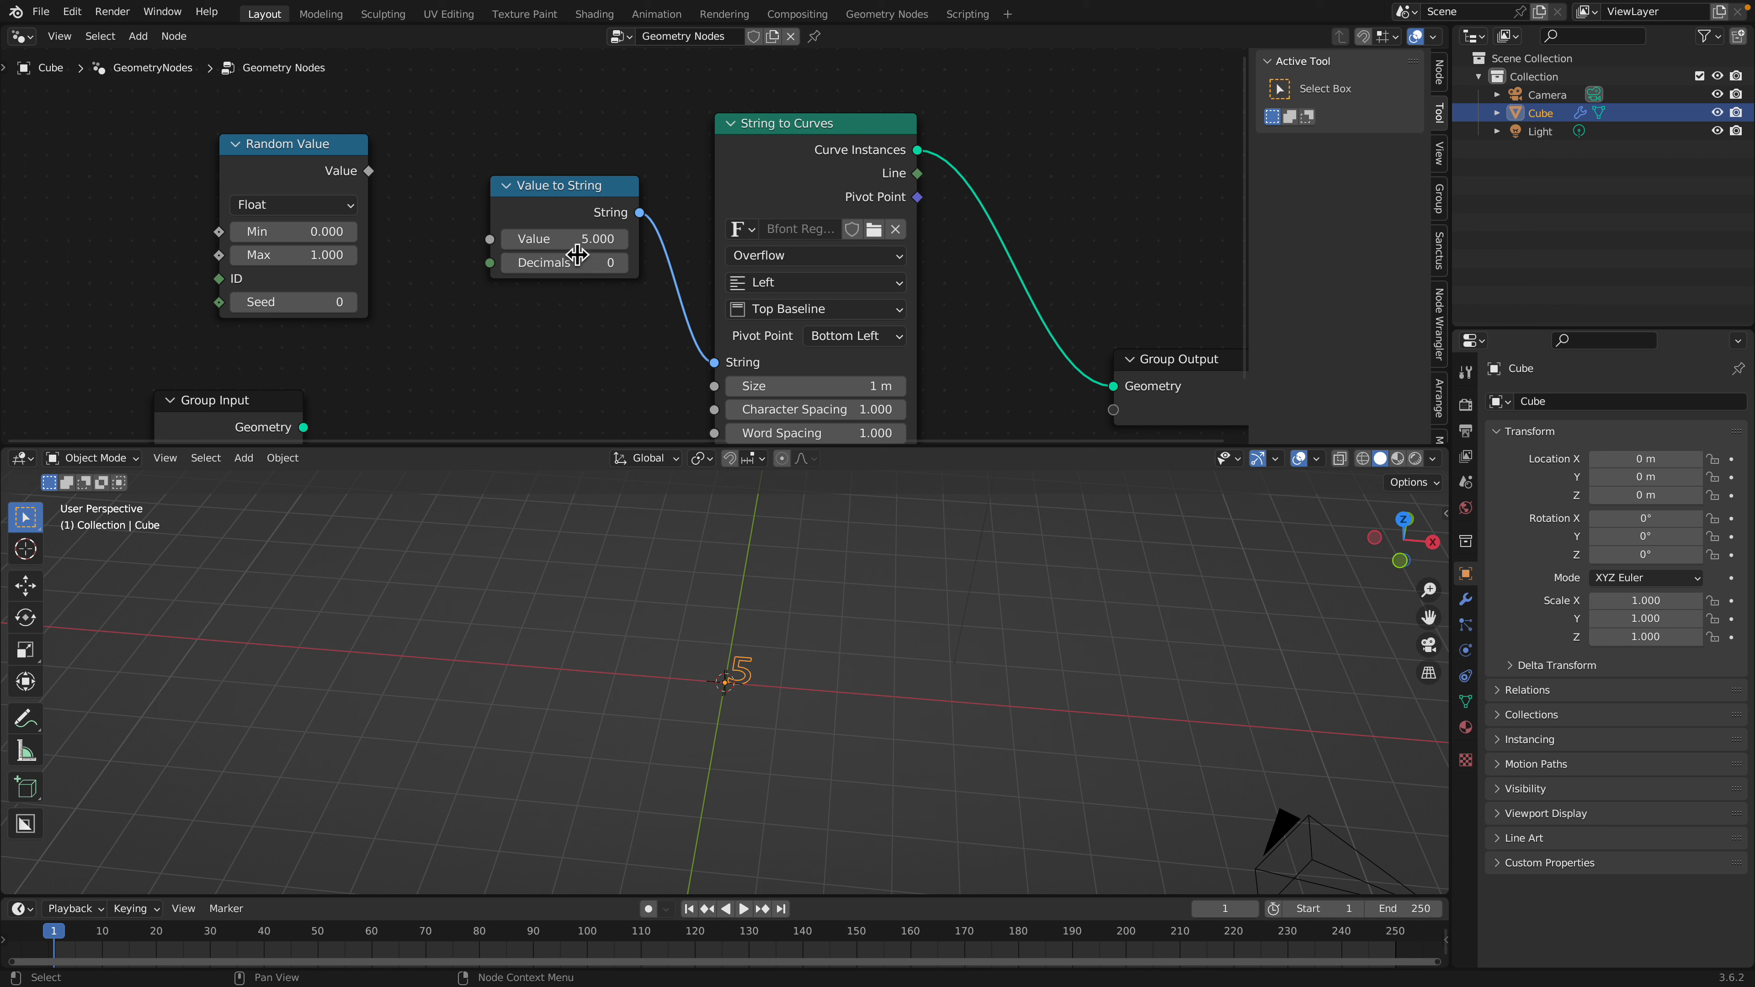
{"action": "scroll", "coordinate": [453, 186], "scroll_direction": "down", "scroll_amount": 1}
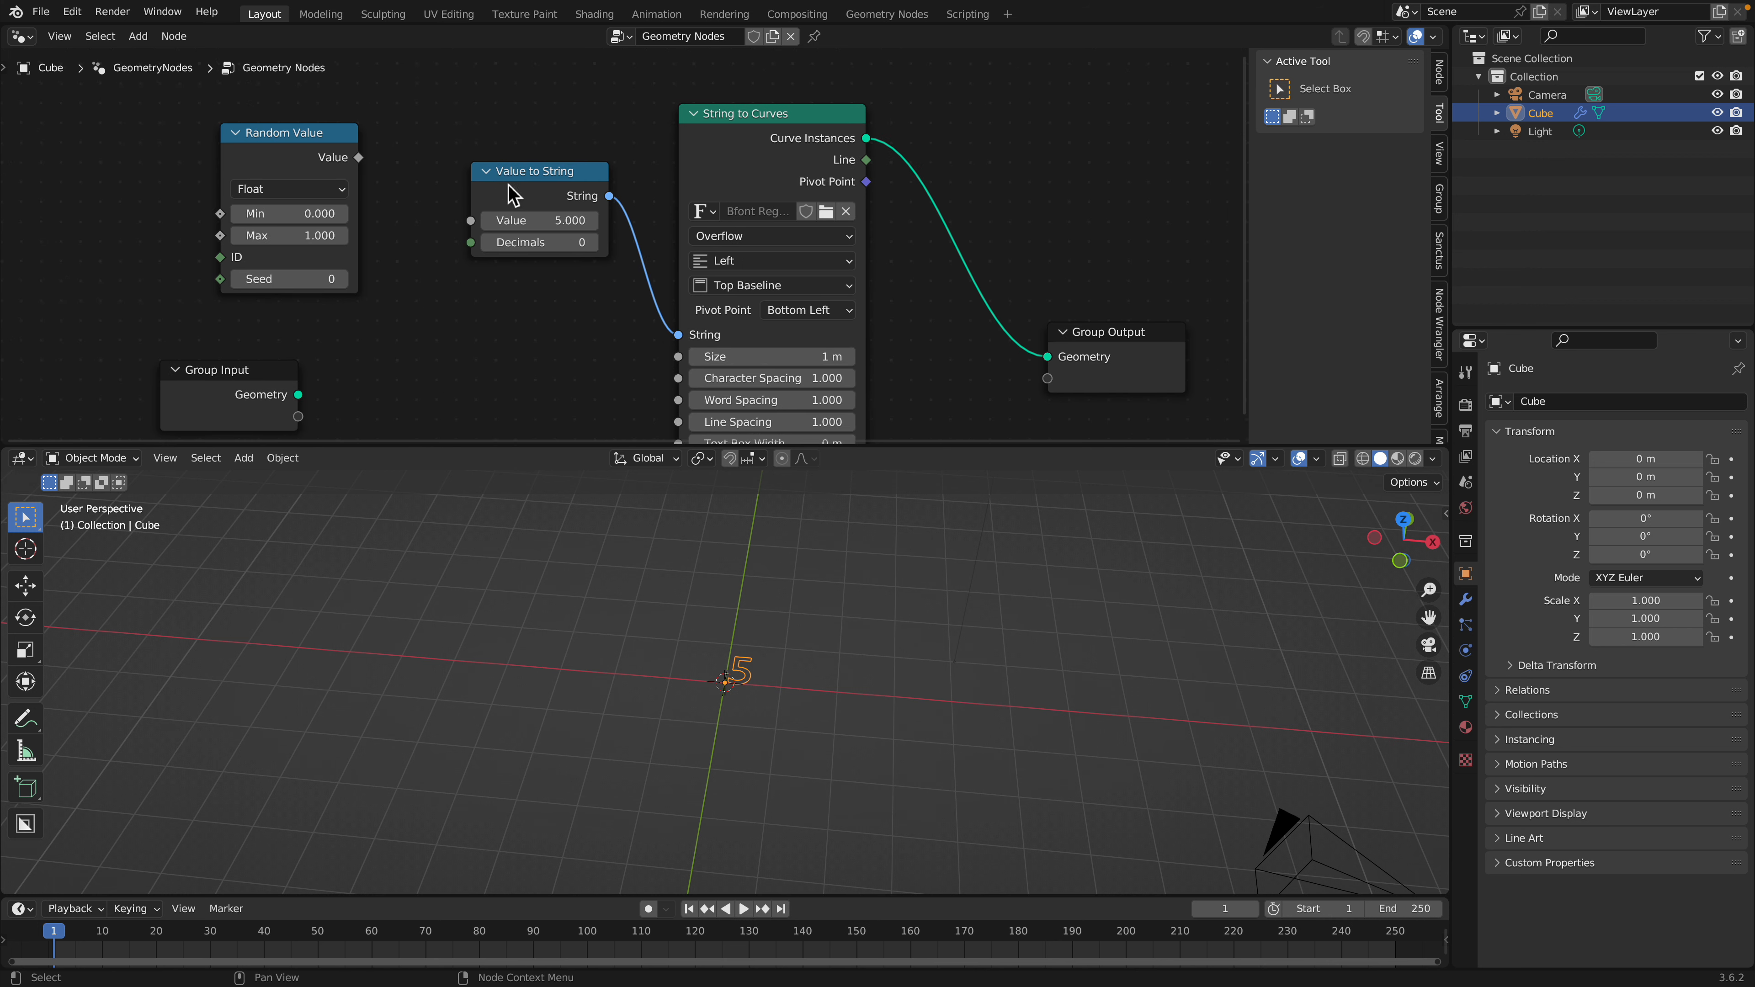
{"action": "scroll", "coordinate": [502, 180], "scroll_direction": "down", "scroll_amount": 2}
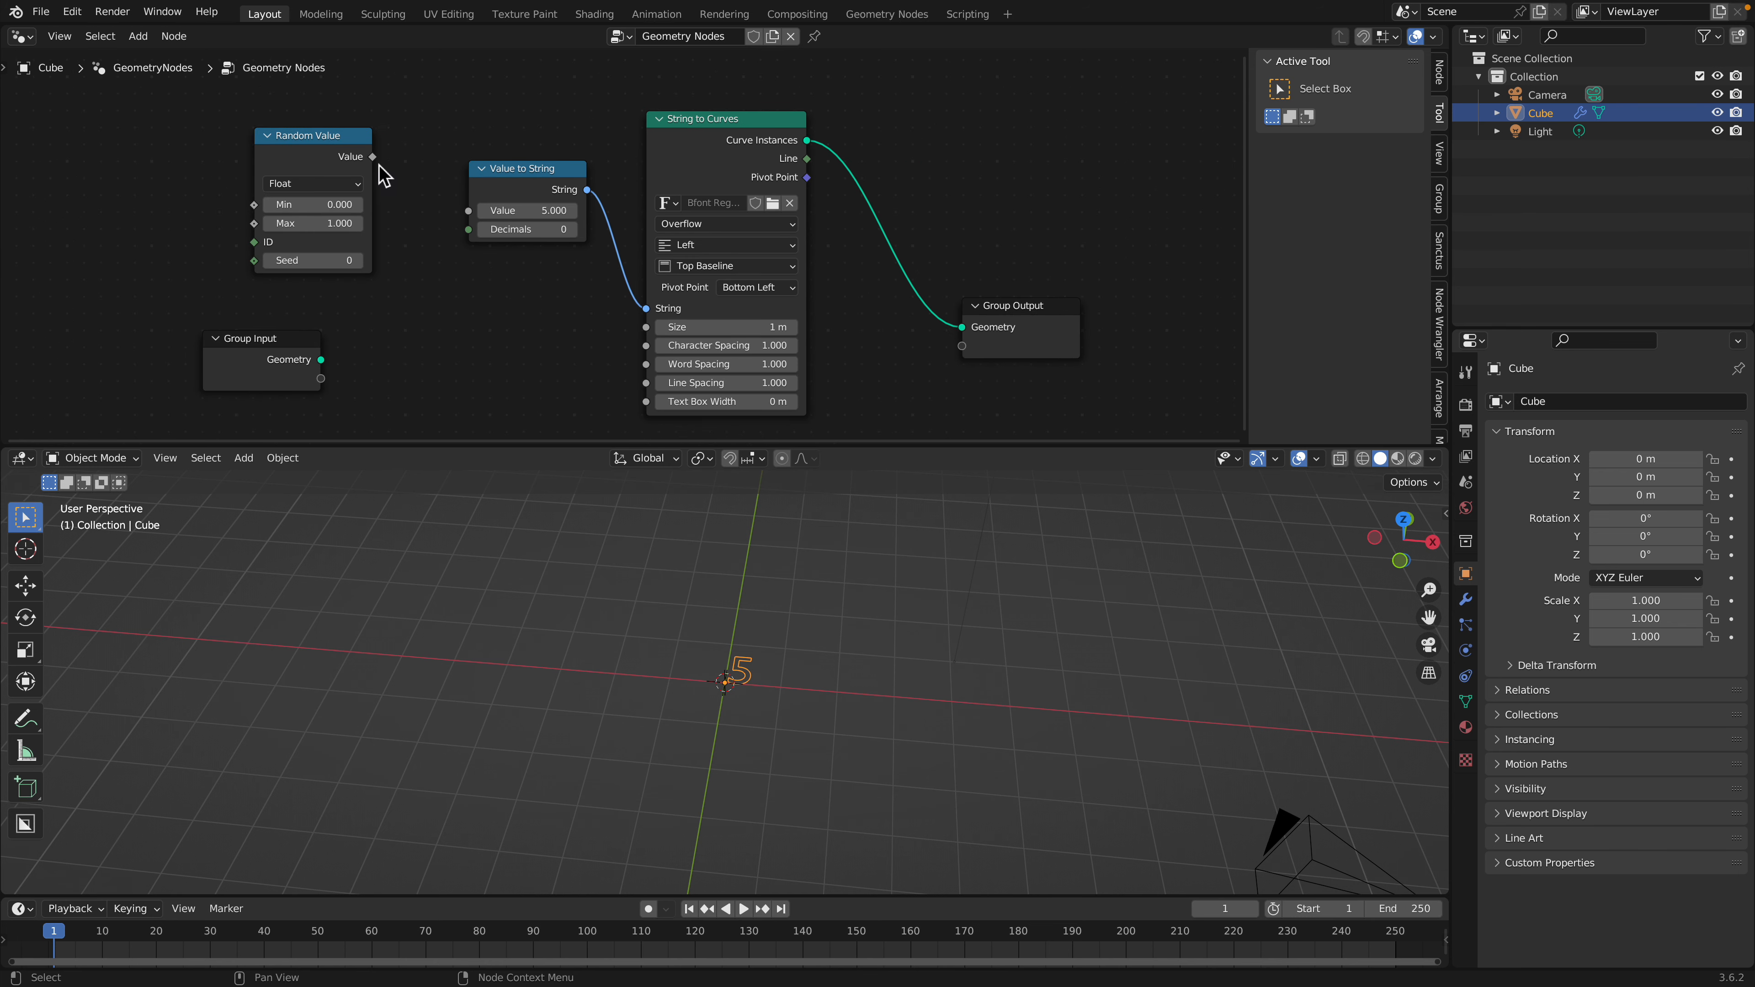
{"action": "scroll", "coordinate": [385, 175], "scroll_direction": "up", "scroll_amount": 1}
{"action": "left_click_drag", "start_coordinate": [297, 162], "coordinate": [429, 246]}
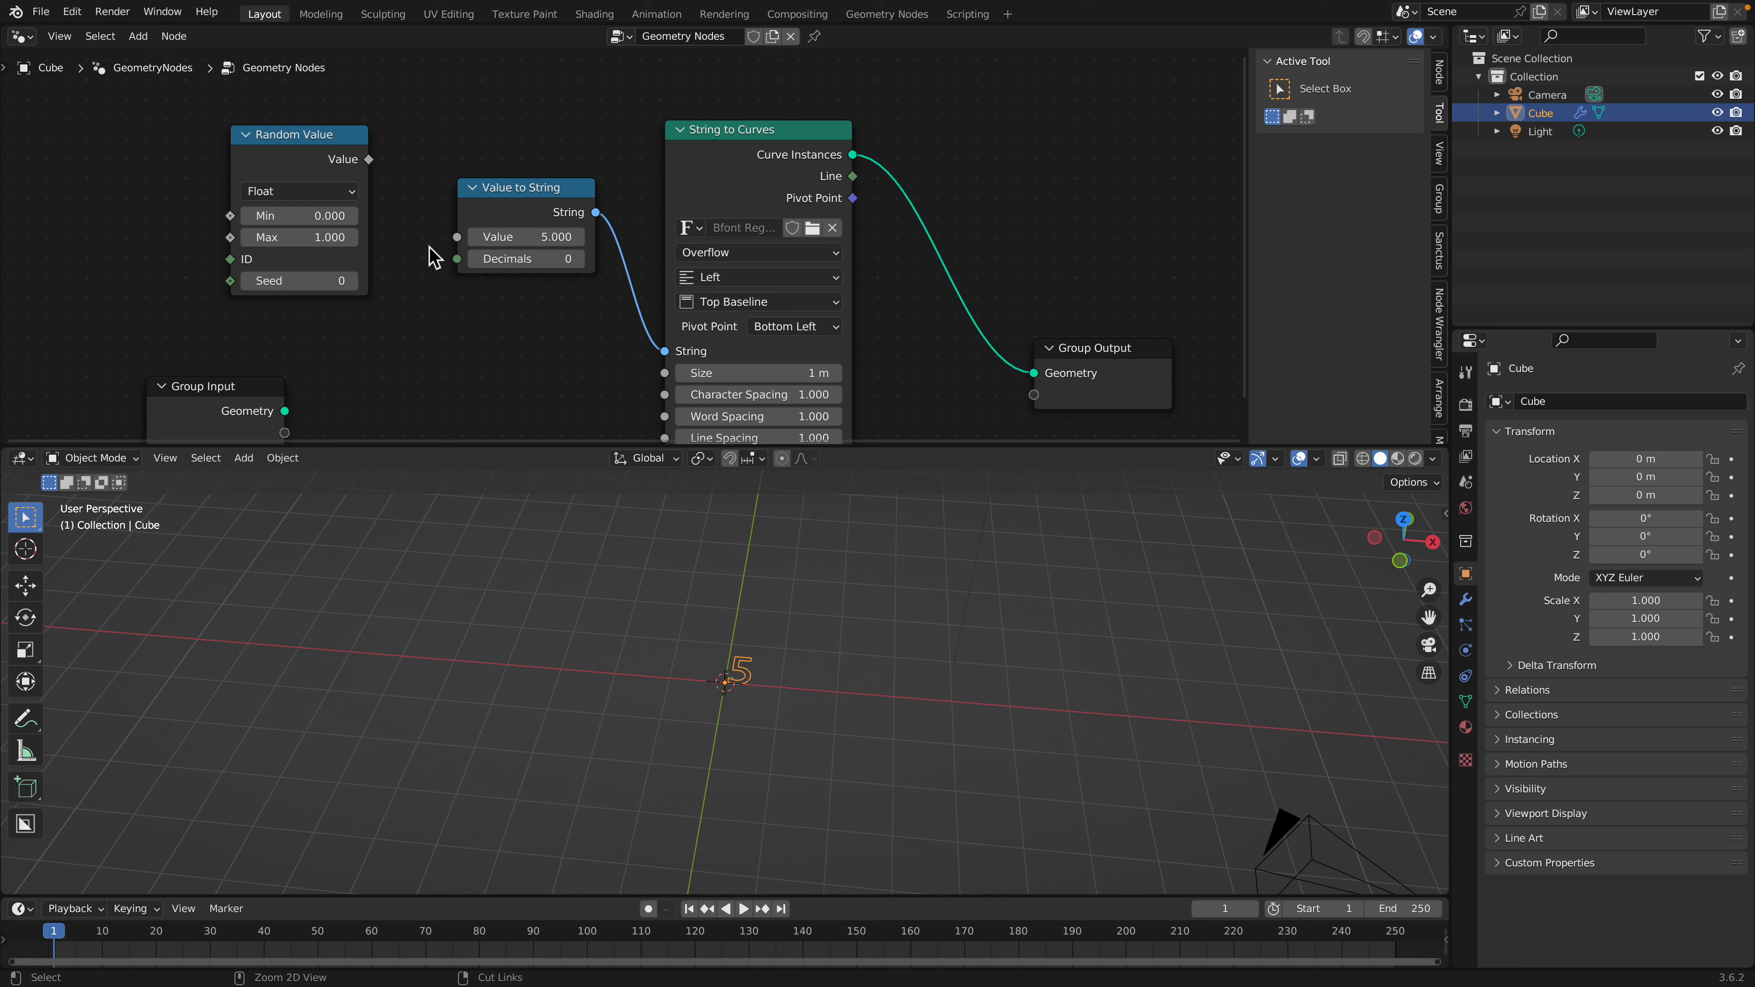
Switch to the browser and examine the Blender Stack Exchange question about random values to string on each instance, including its answers
{"action": "key", "text": "ctrl+Right"}
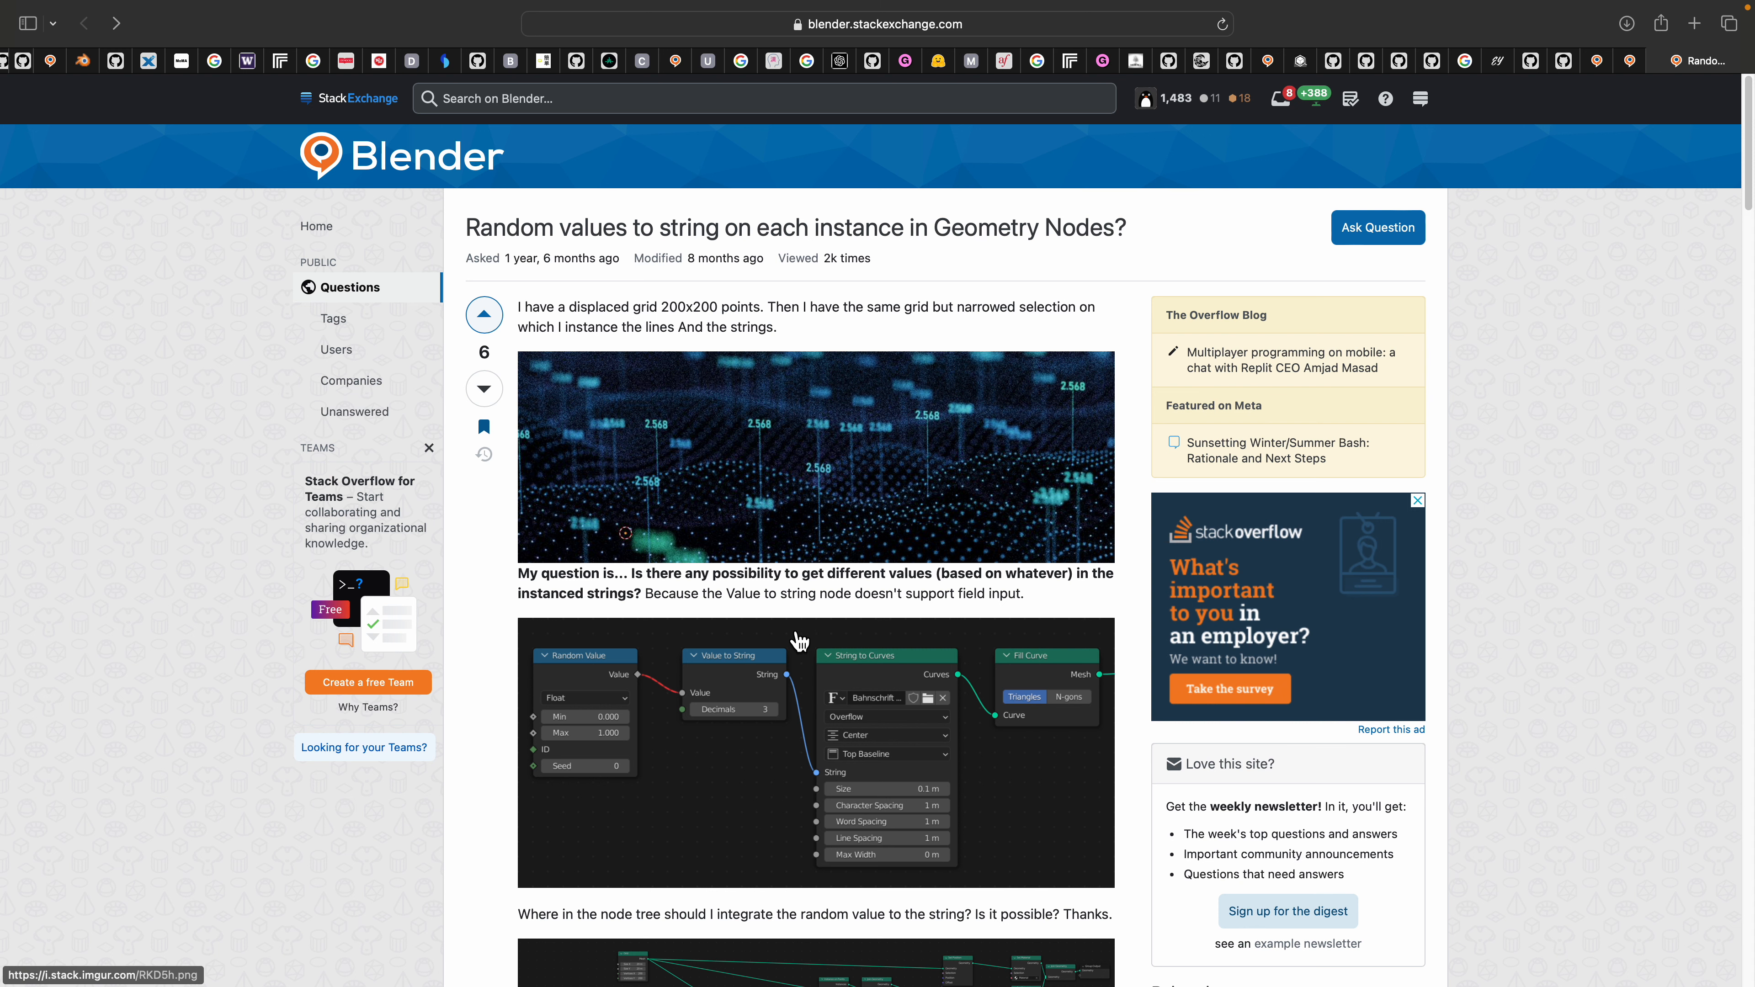
{"action": "scroll", "coordinate": [794, 653], "scroll_direction": "down", "scroll_amount": 1}
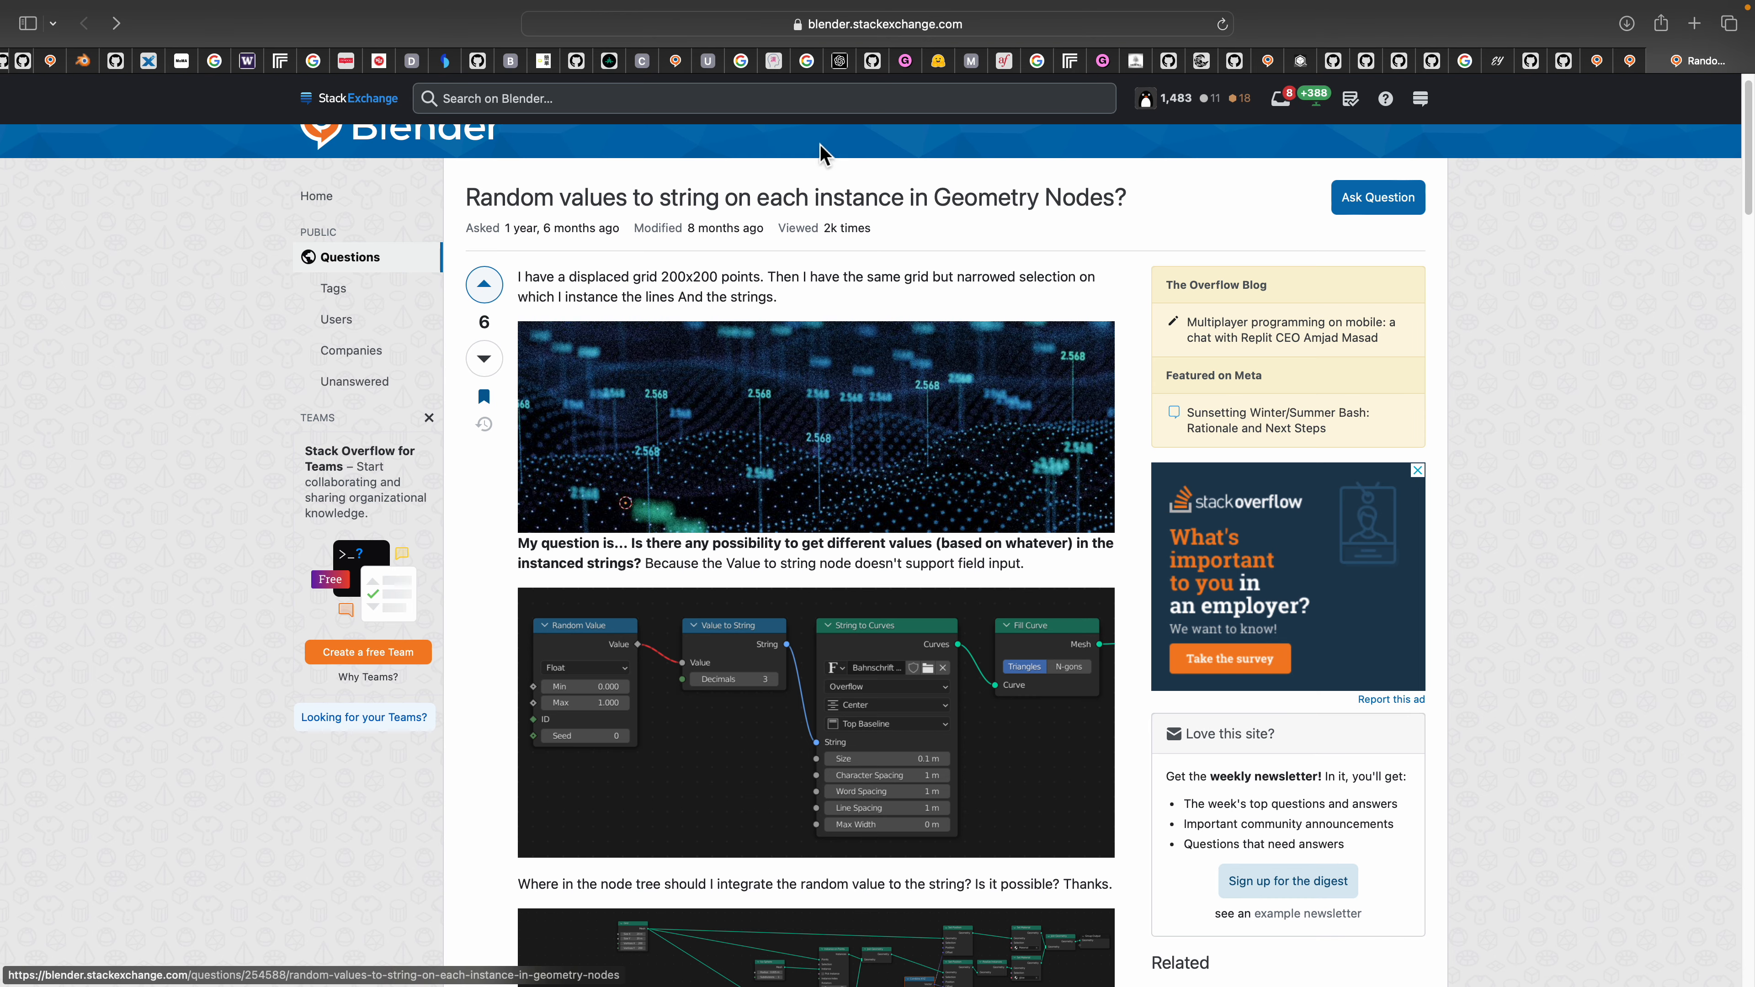
{"action": "scroll", "coordinate": [710, 538], "scroll_direction": "down", "scroll_amount": 5}
{"action": "scroll", "coordinate": [710, 538], "scroll_direction": "down", "scroll_amount": 15}
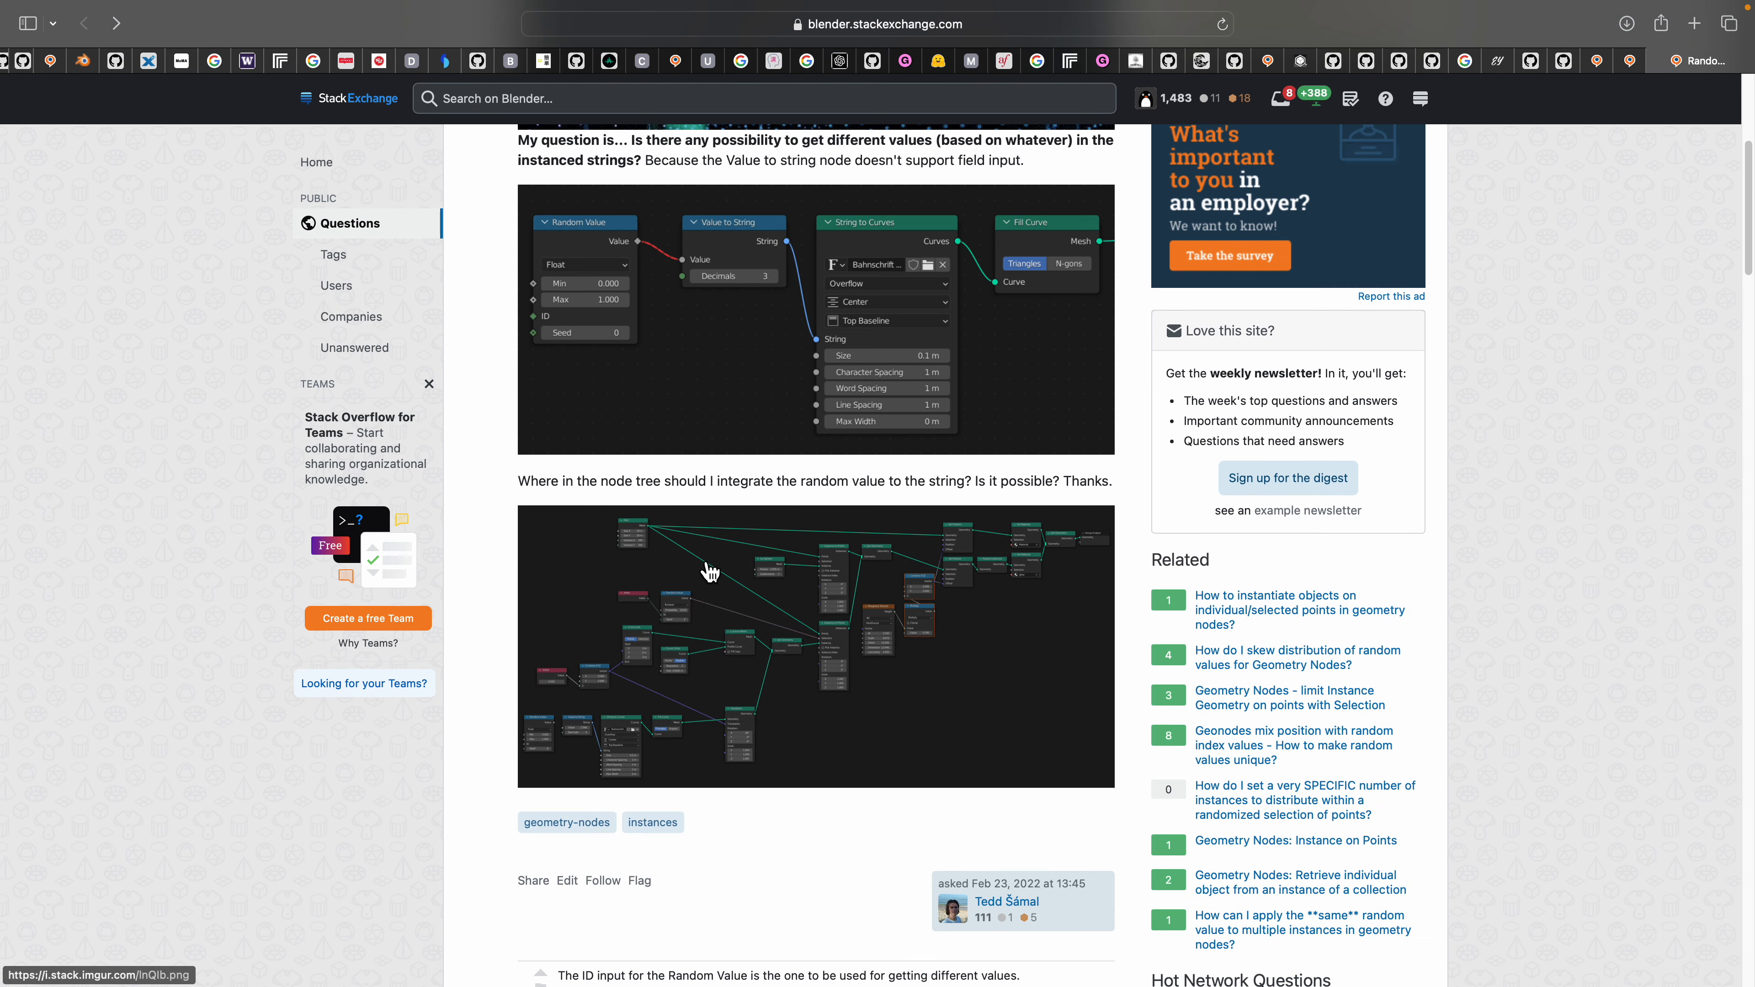
{"action": "scroll", "coordinate": [699, 627], "scroll_direction": "down", "scroll_amount": 15}
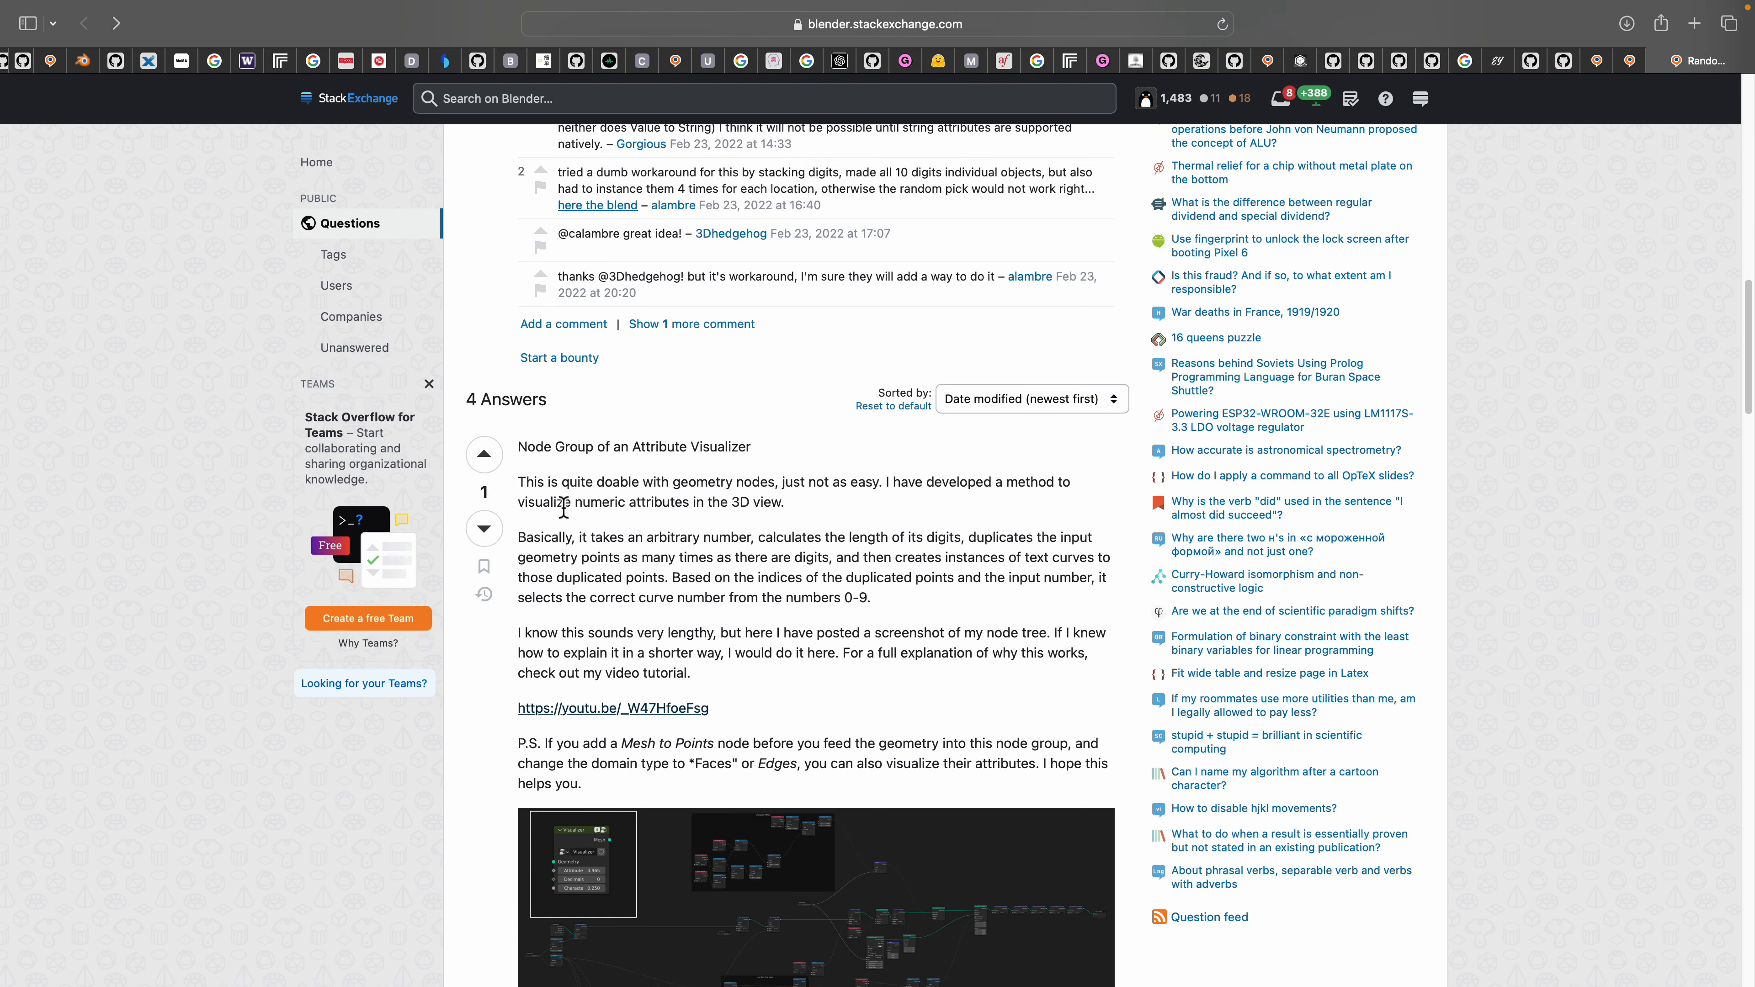
{"action": "scroll", "coordinate": [586, 546], "scroll_direction": "up", "scroll_amount": 13}
{"action": "scroll", "coordinate": [585, 546], "scroll_direction": "down", "scroll_amount": 5}
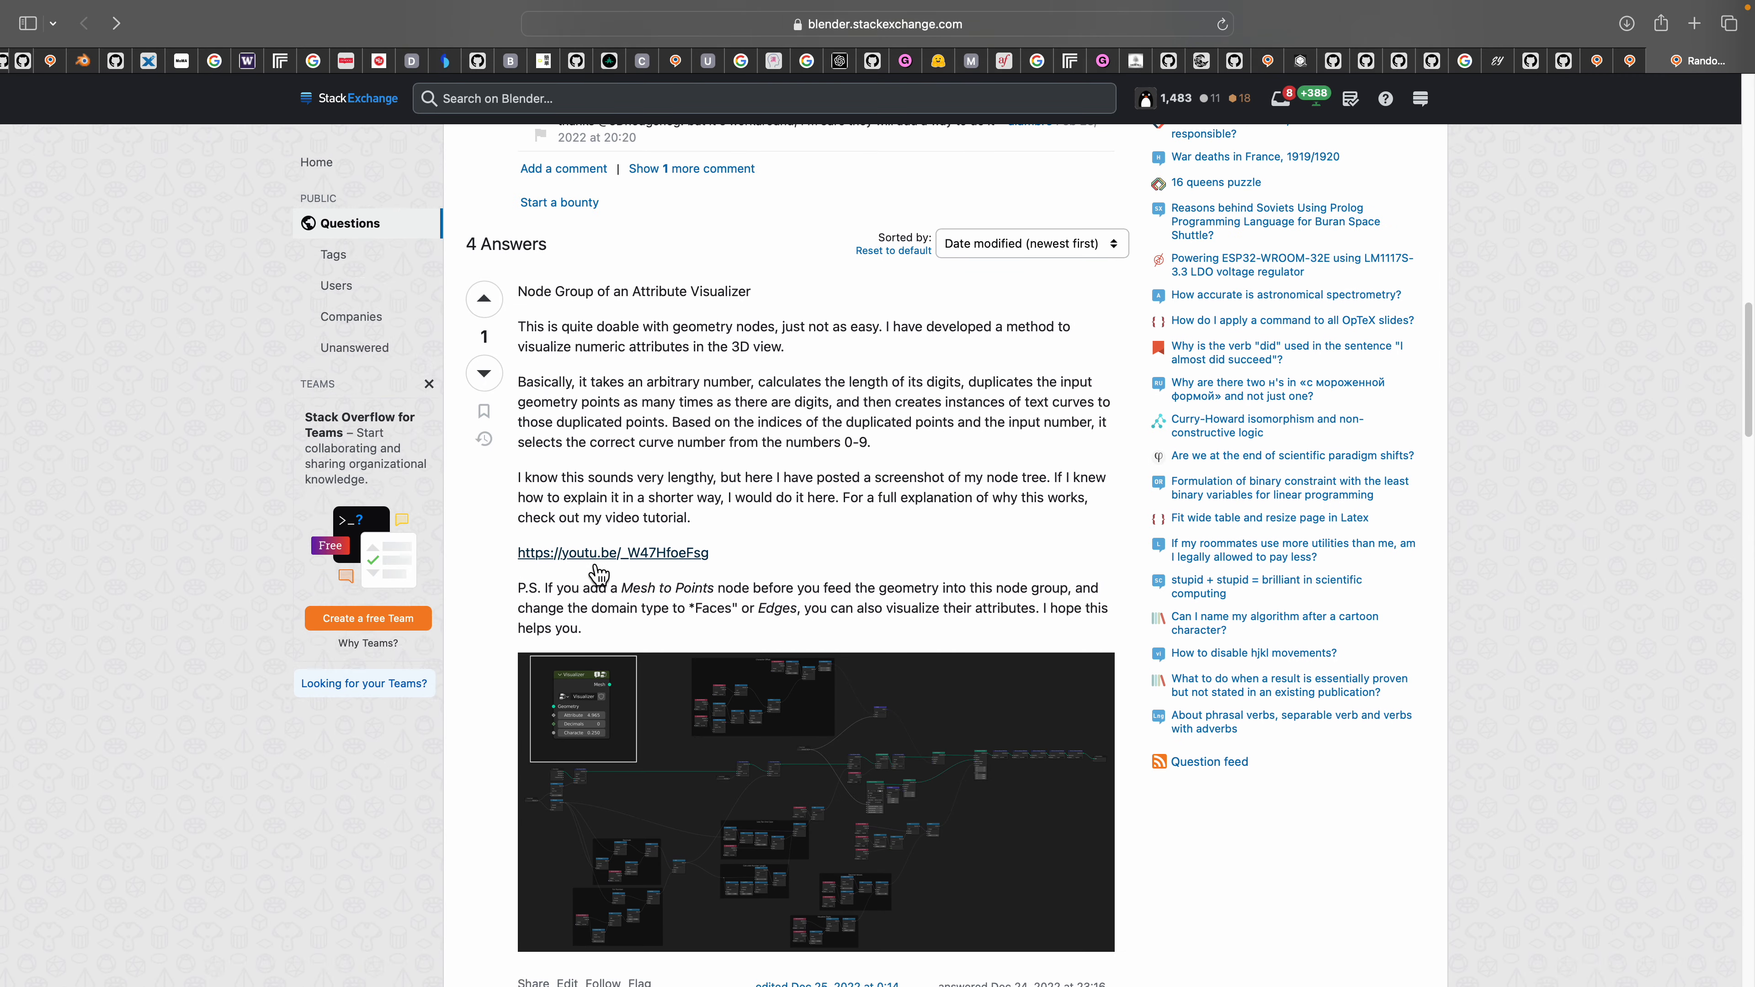
{"action": "scroll", "coordinate": [596, 568], "scroll_direction": "up", "scroll_amount": 5}
{"action": "scroll", "coordinate": [511, 422], "scroll_direction": "down", "scroll_amount": 1}
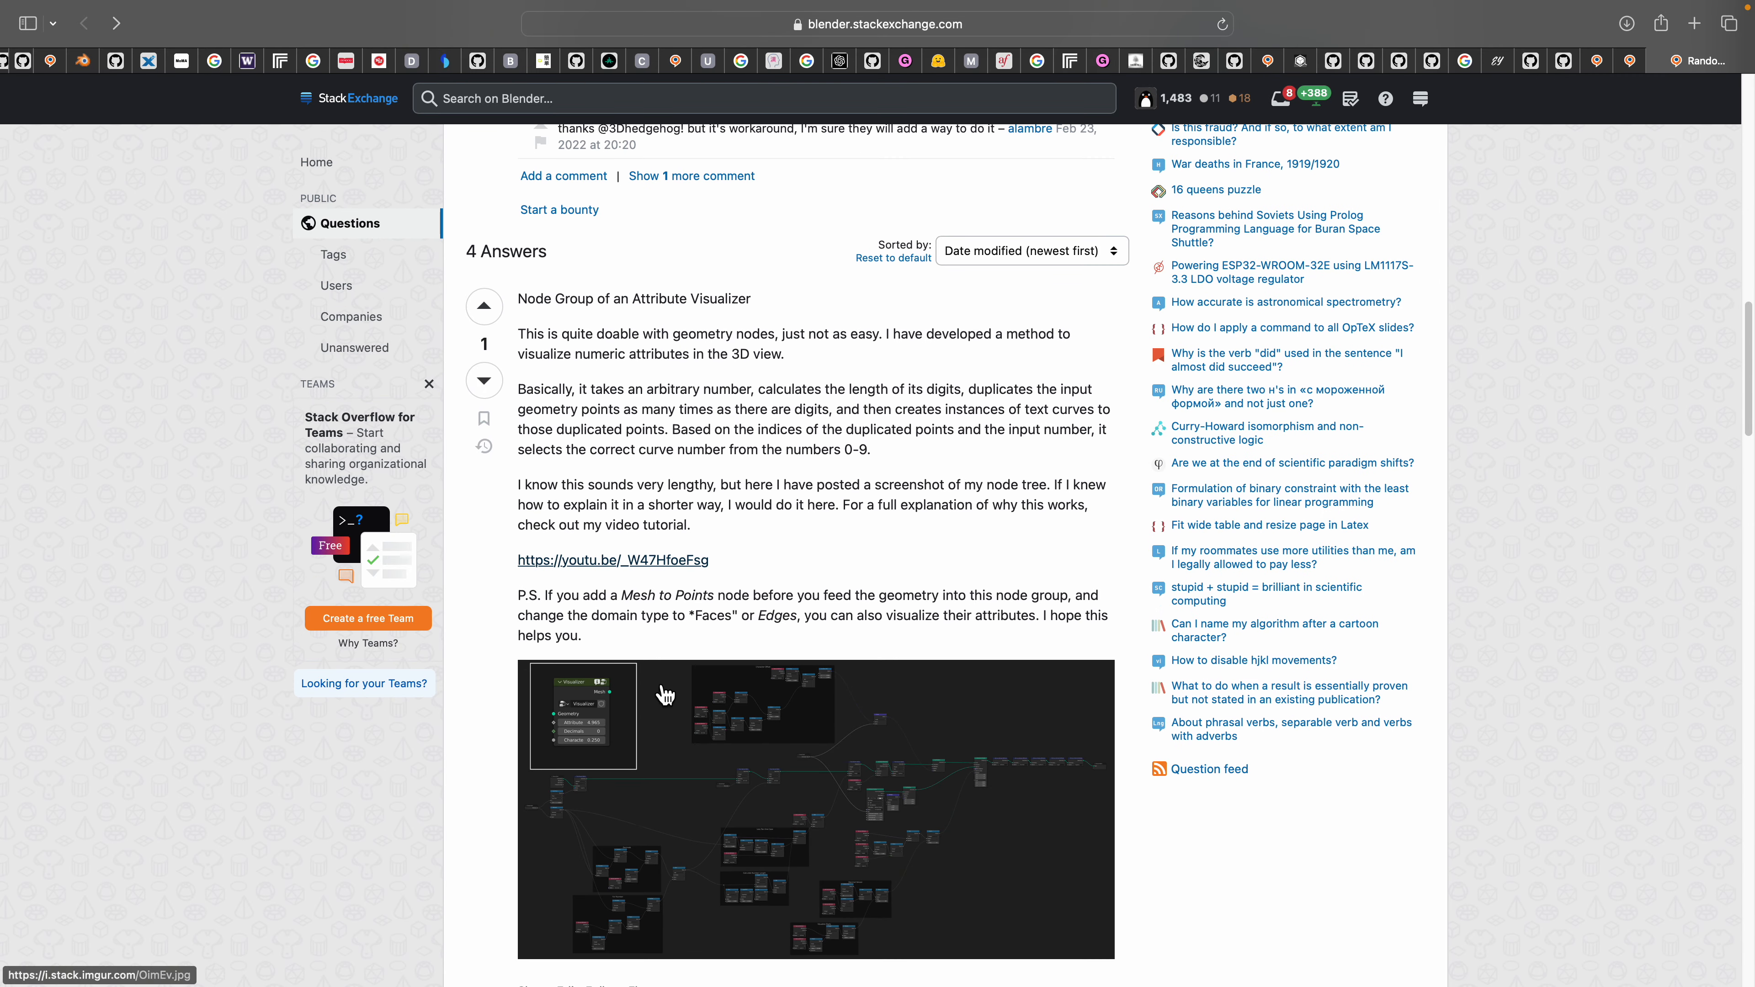
{"action": "scroll", "coordinate": [708, 669], "scroll_direction": "down", "scroll_amount": 1}
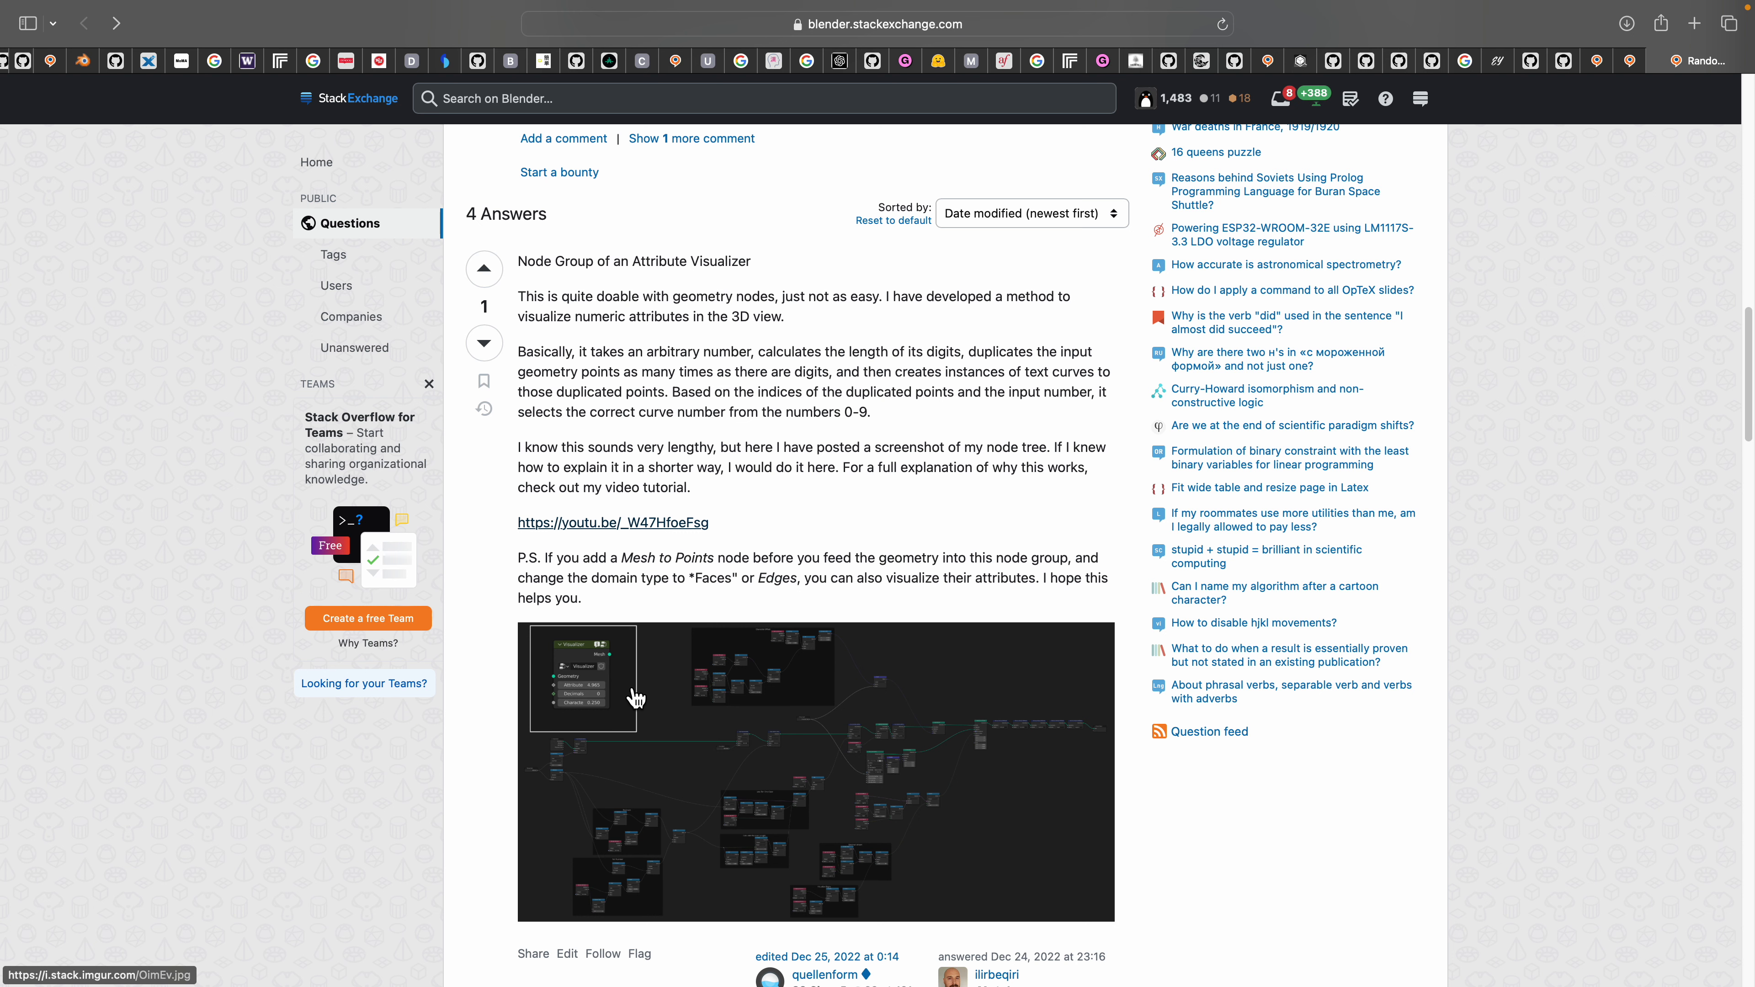
{"action": "scroll", "coordinate": [626, 698], "scroll_direction": "down", "scroll_amount": 3}
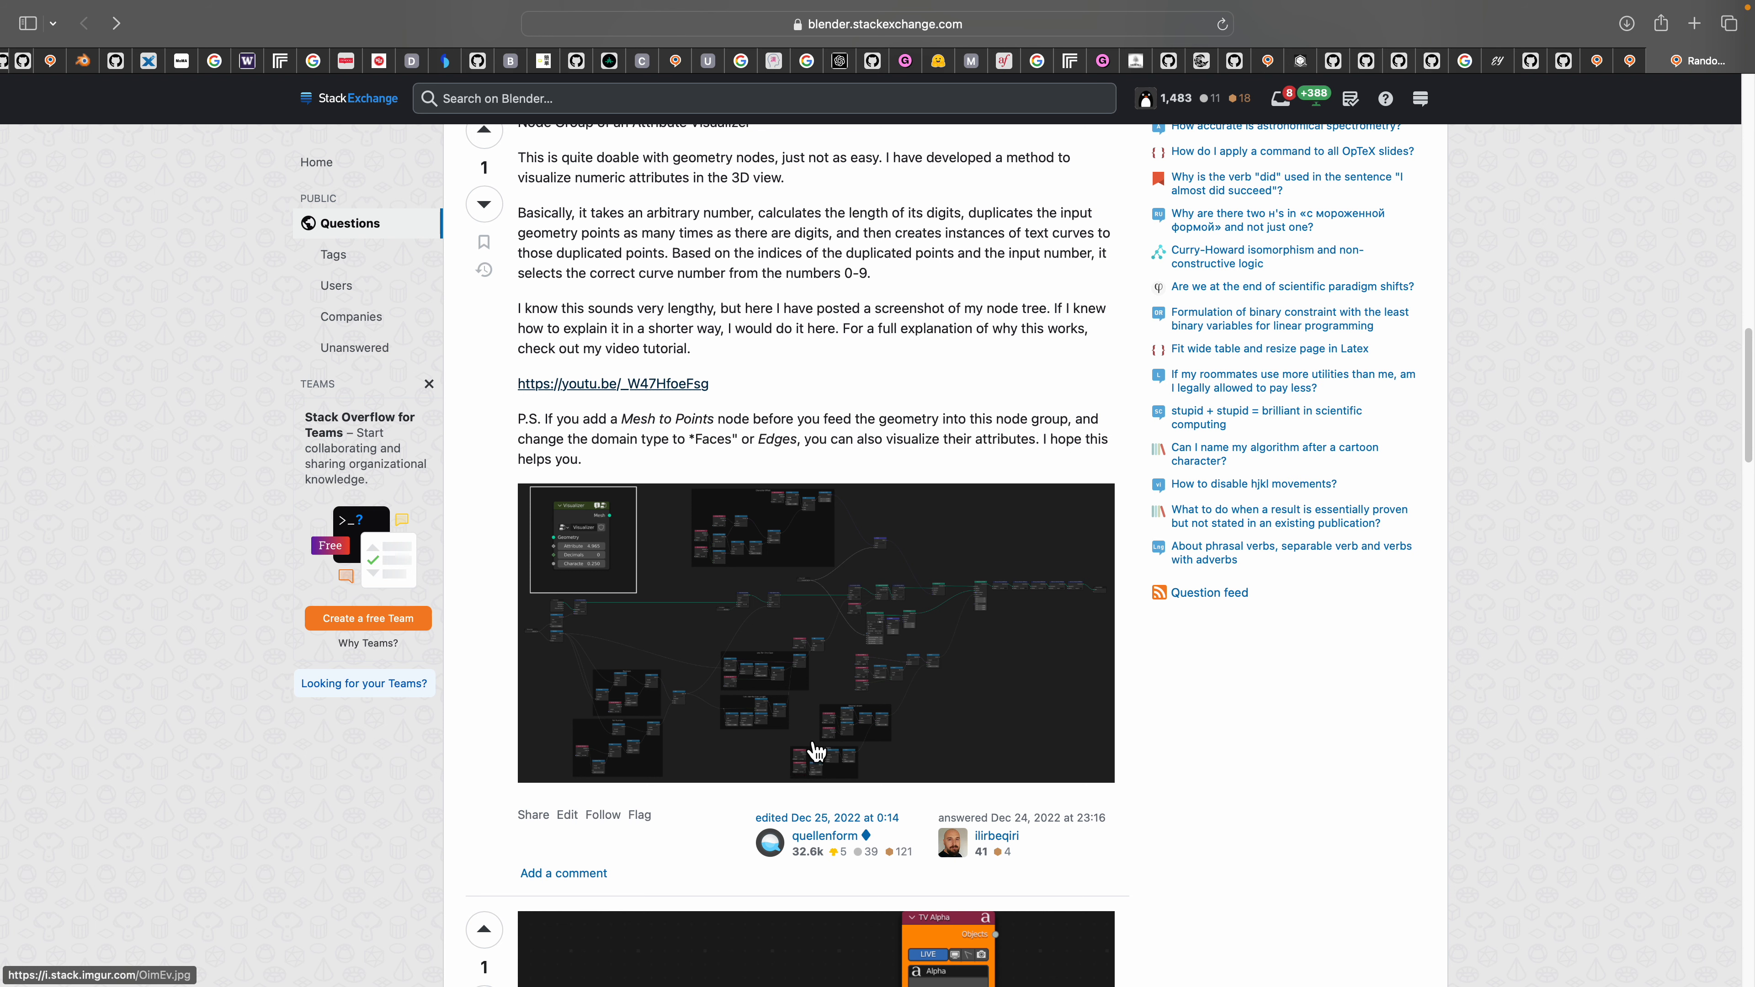
{"action": "scroll", "coordinate": [840, 772], "scroll_direction": "down", "scroll_amount": 2}
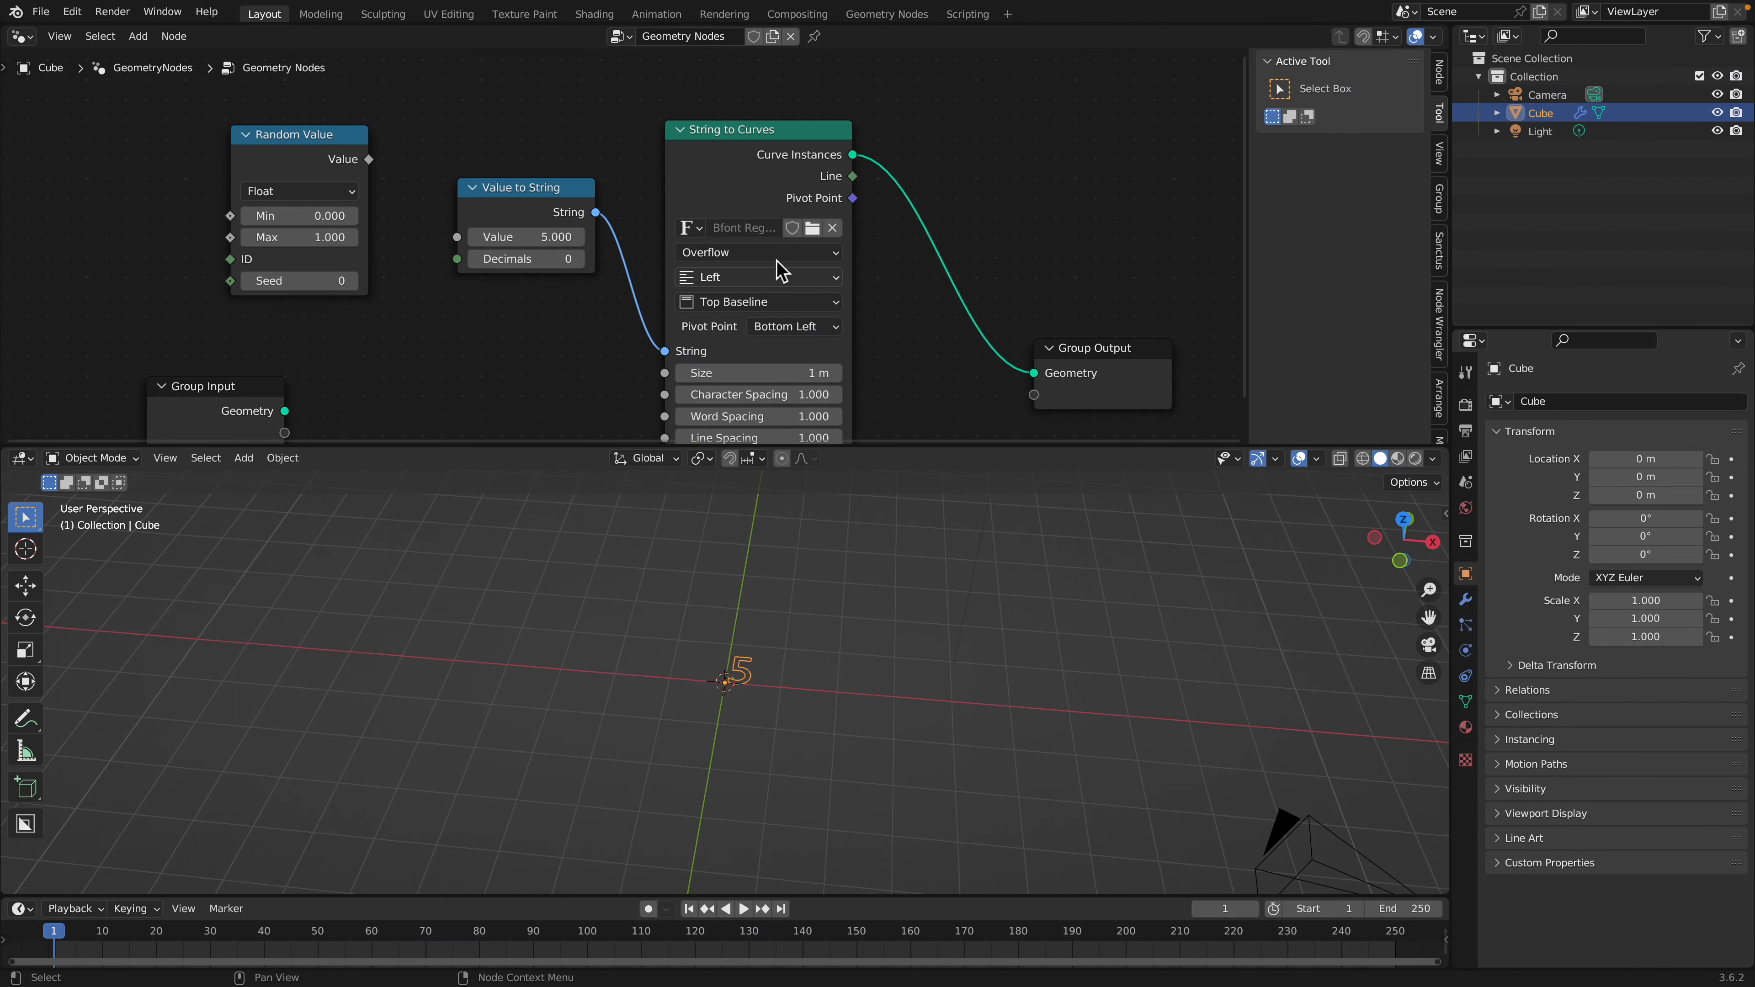
Return to Blender, change the upper editor to the Sverchok node editor and create a new node tree
{"action": "left_click", "coordinate": [22, 36]}
{"action": "left_click", "coordinate": [62, 151]}
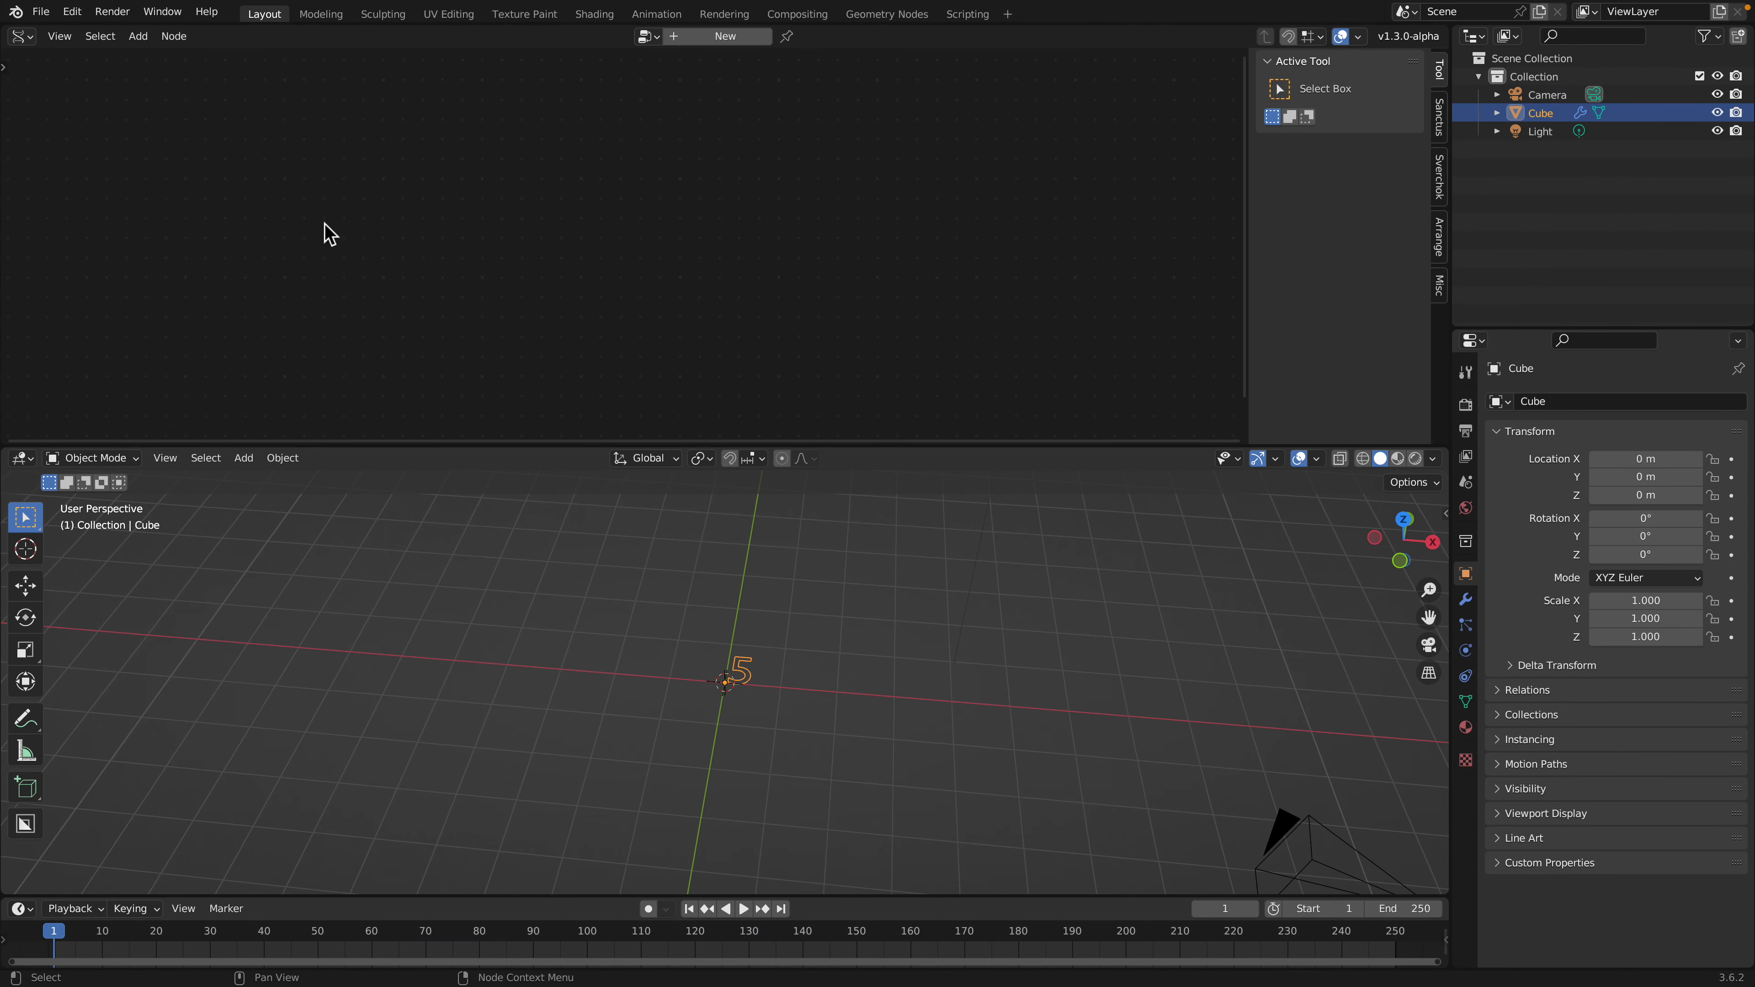
{"action": "left_click", "coordinate": [691, 38]}
Add a Typography Viewer node to the Sverchok tree
{"action": "key", "text": "shift+a"}
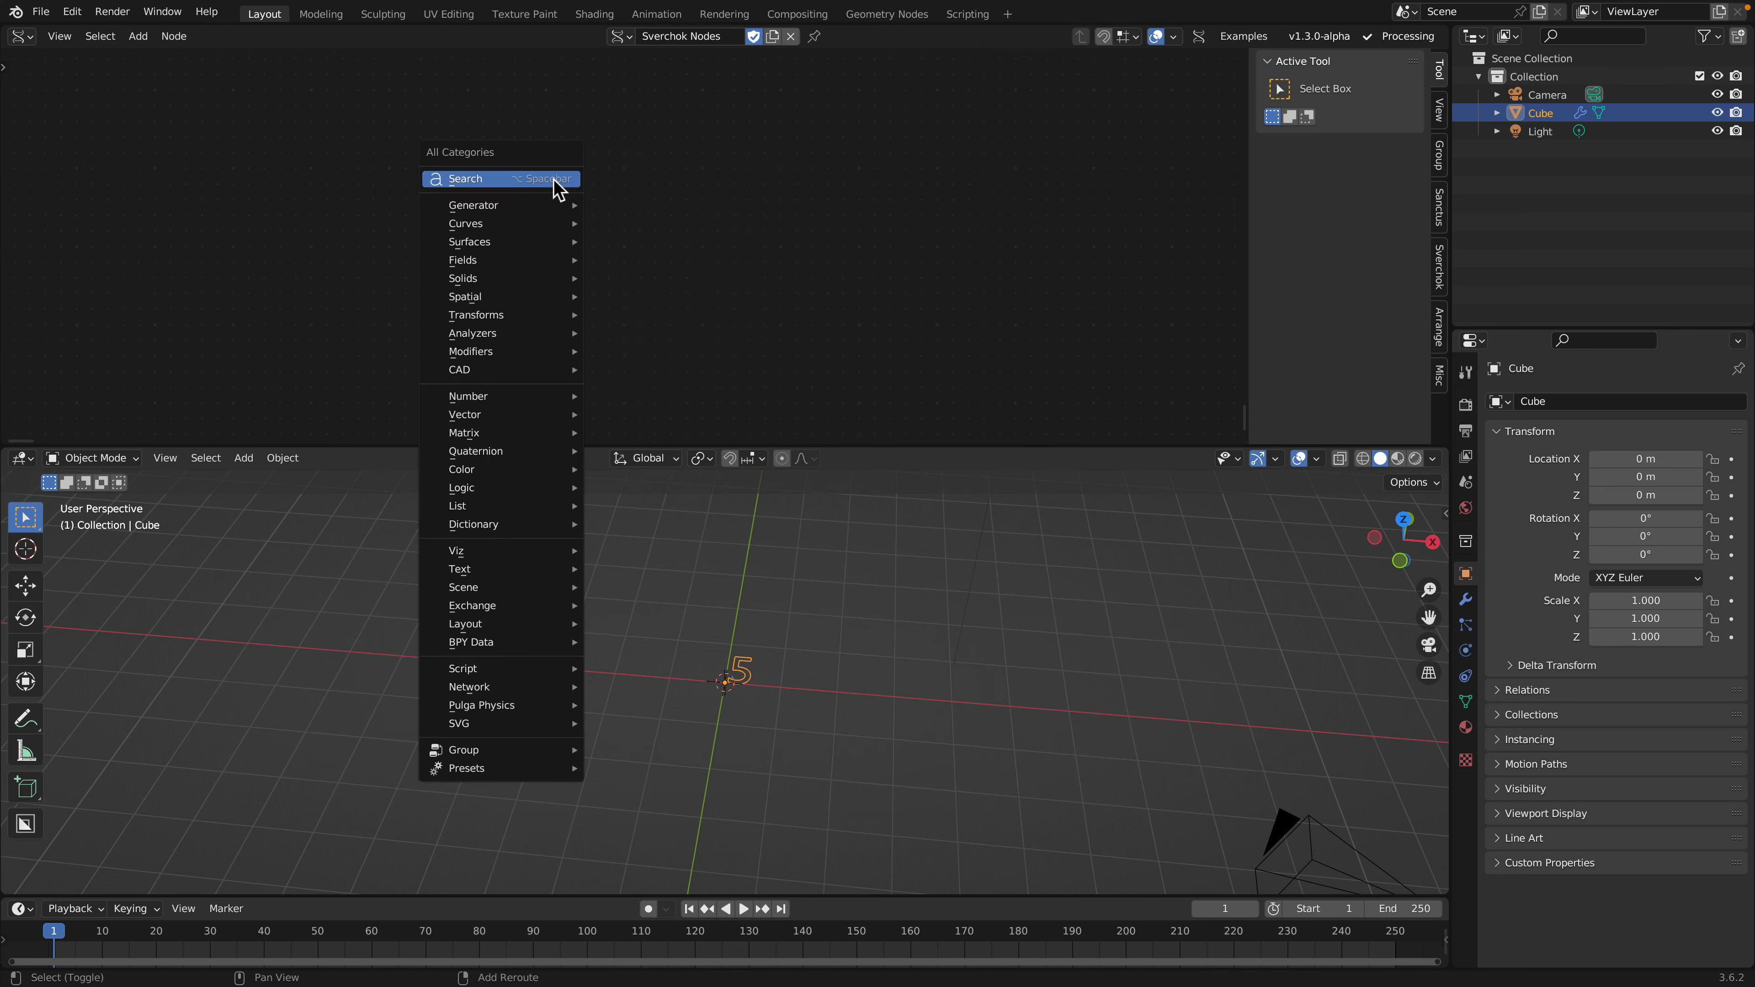
{"action": "left_click", "coordinate": [554, 183]}
{"action": "type", "text": "tv"}
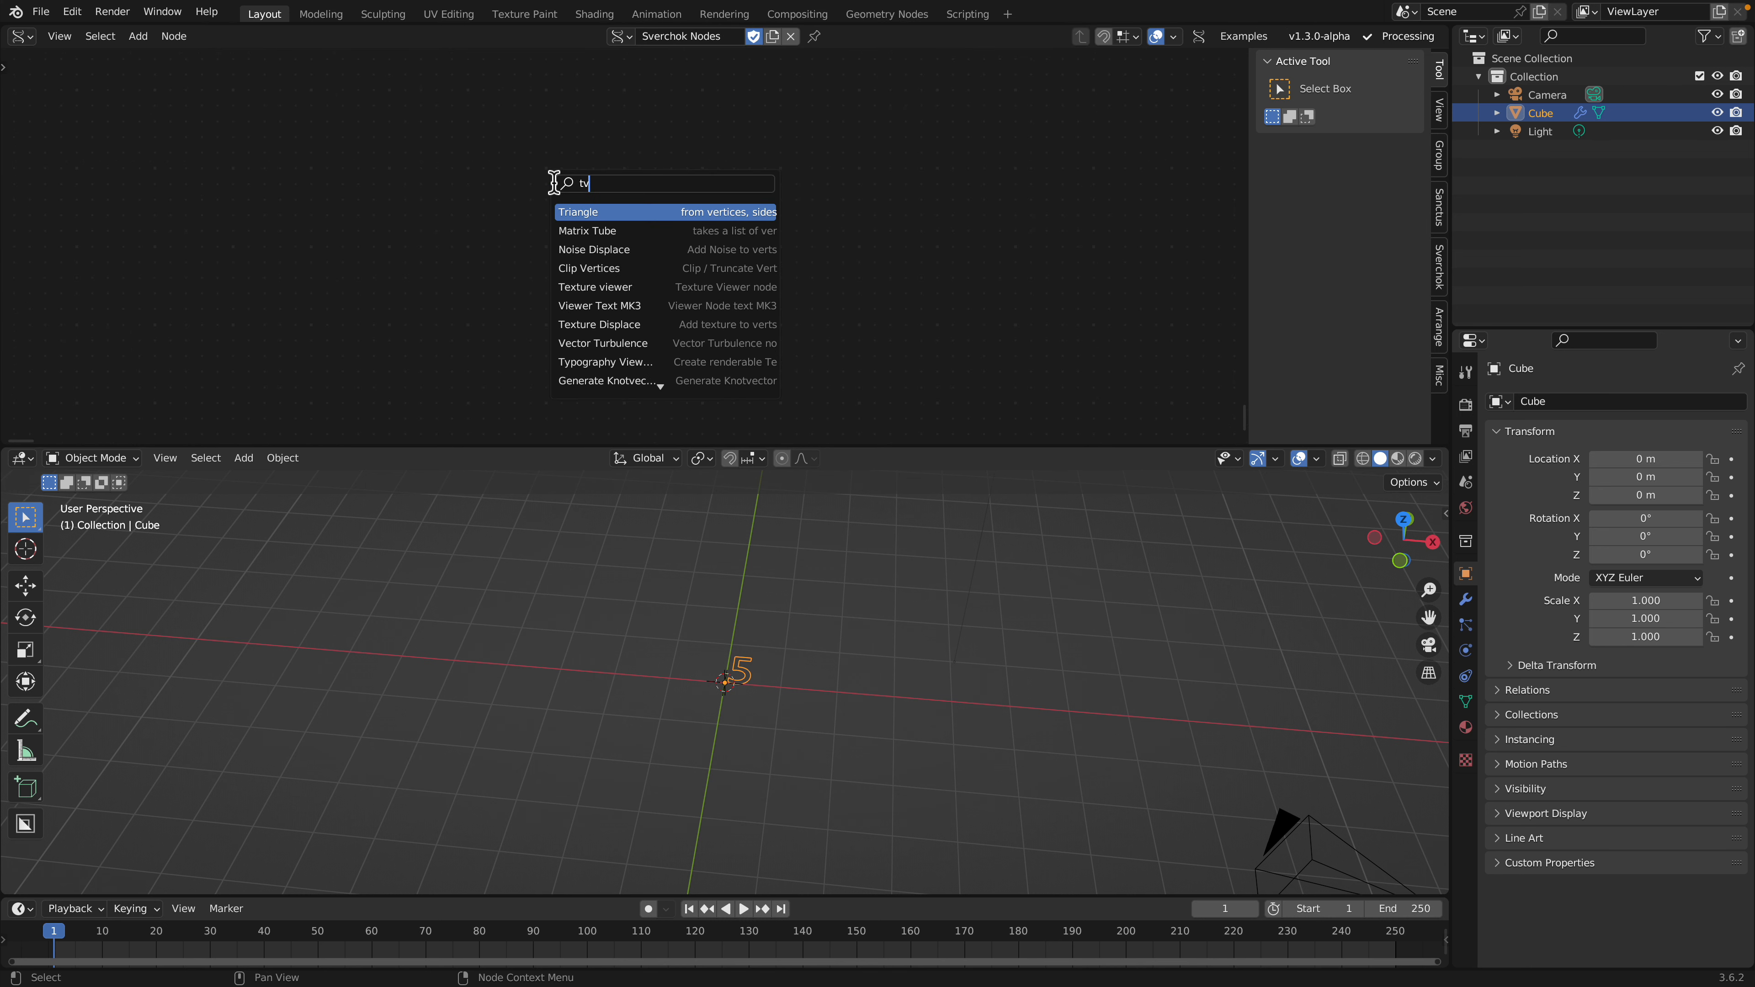
{"action": "key", "text": "BackSpace"}
{"action": "key", "text": "BackSpace"}
{"action": "type", "text": "typo"}
{"action": "key", "text": "Return"}
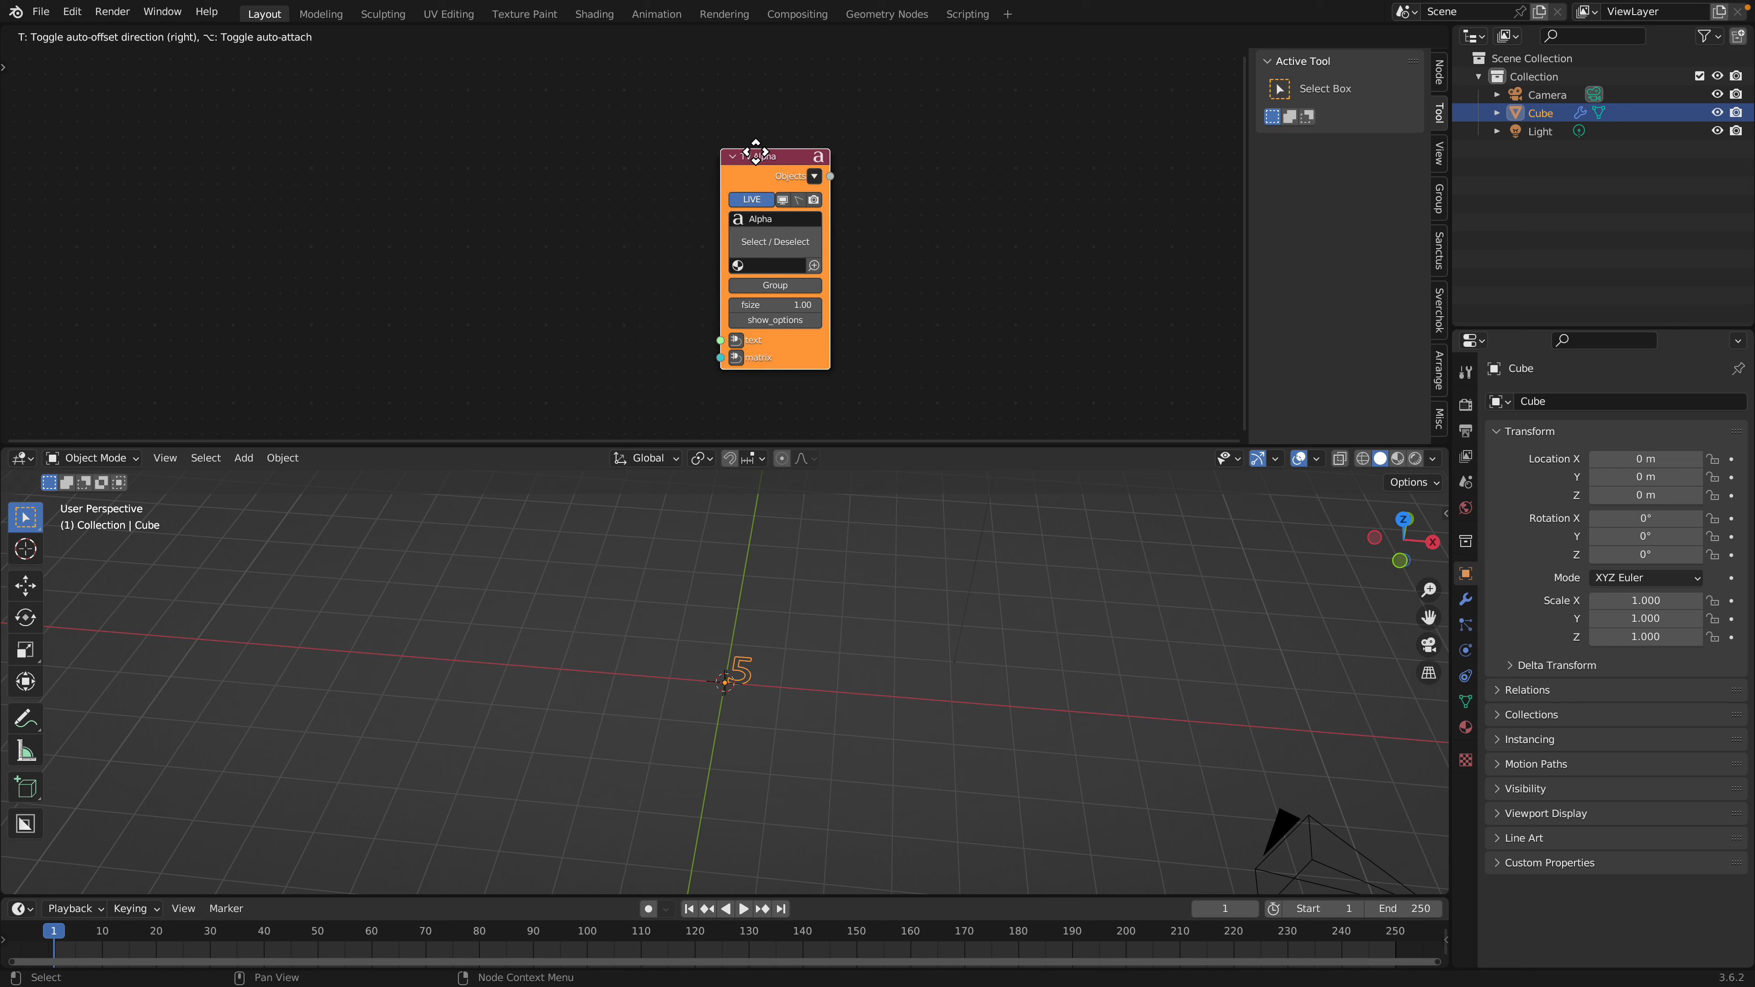
{"action": "left_click", "coordinate": [794, 175]}
Enlarge the node editor and add a Vector P Field node to the Sverchok tree
{"action": "left_click_drag", "start_coordinate": [952, 449], "coordinate": [952, 512]}
{"action": "key", "text": "shift+a"}
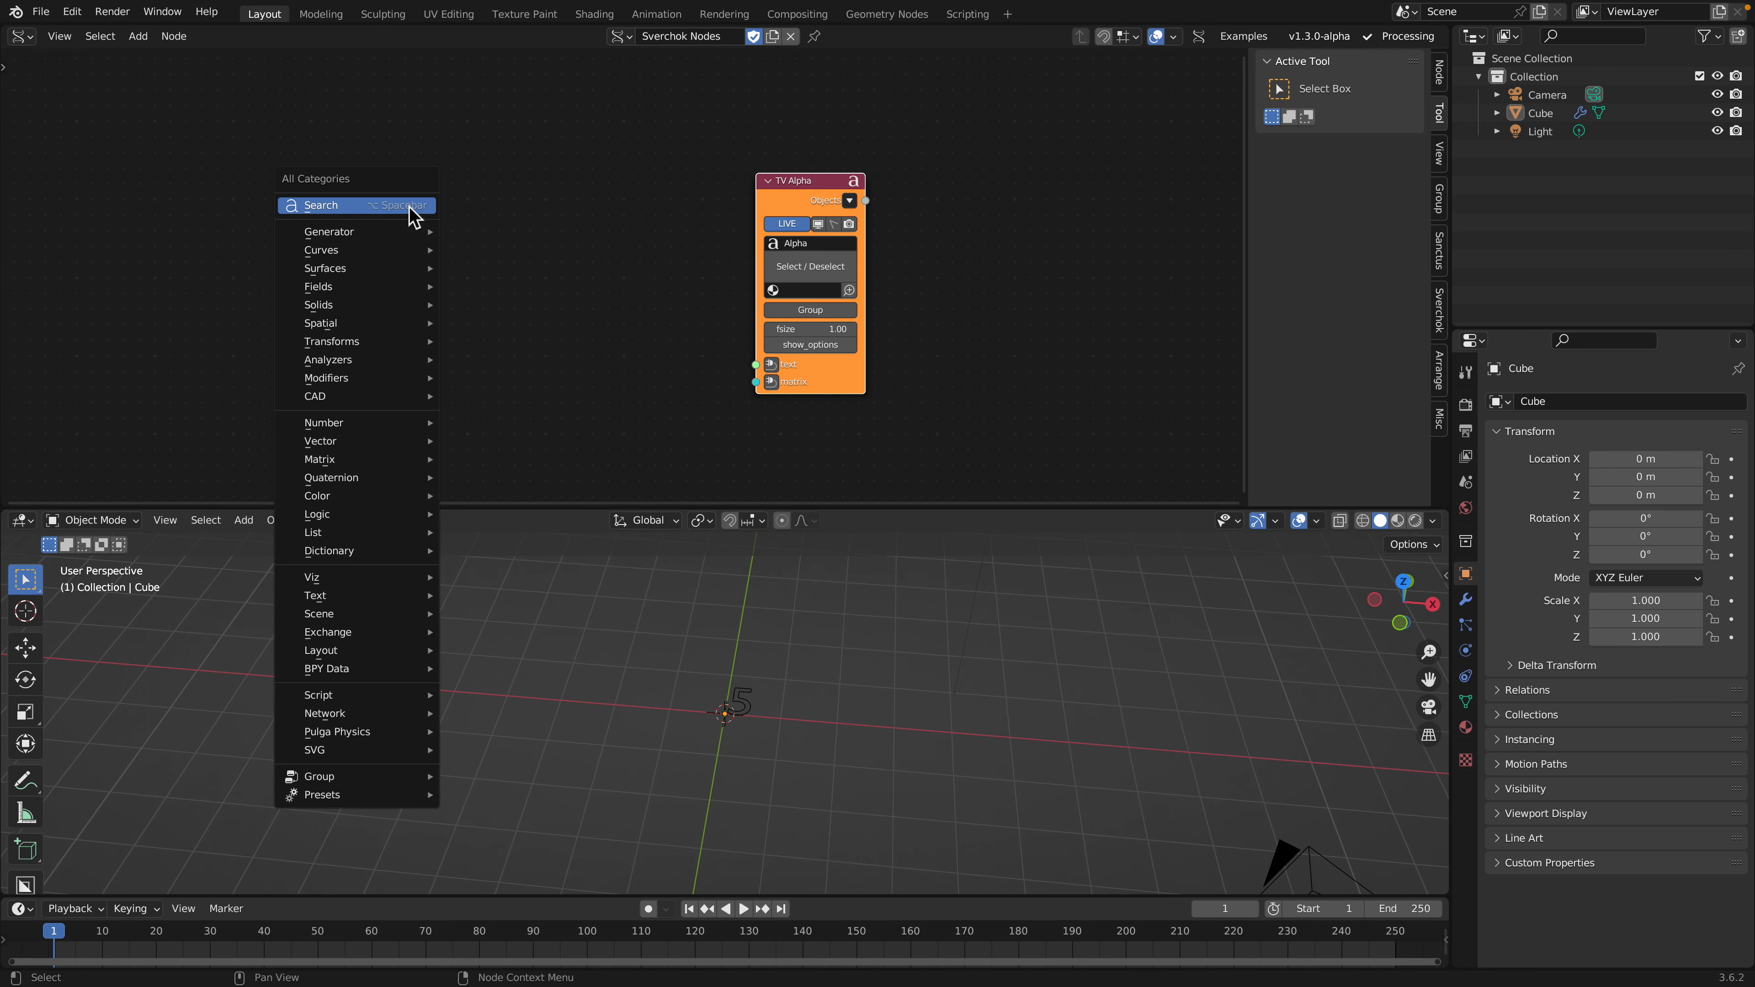
{"action": "left_click", "coordinate": [412, 205]}
{"action": "type", "text": "vec"}
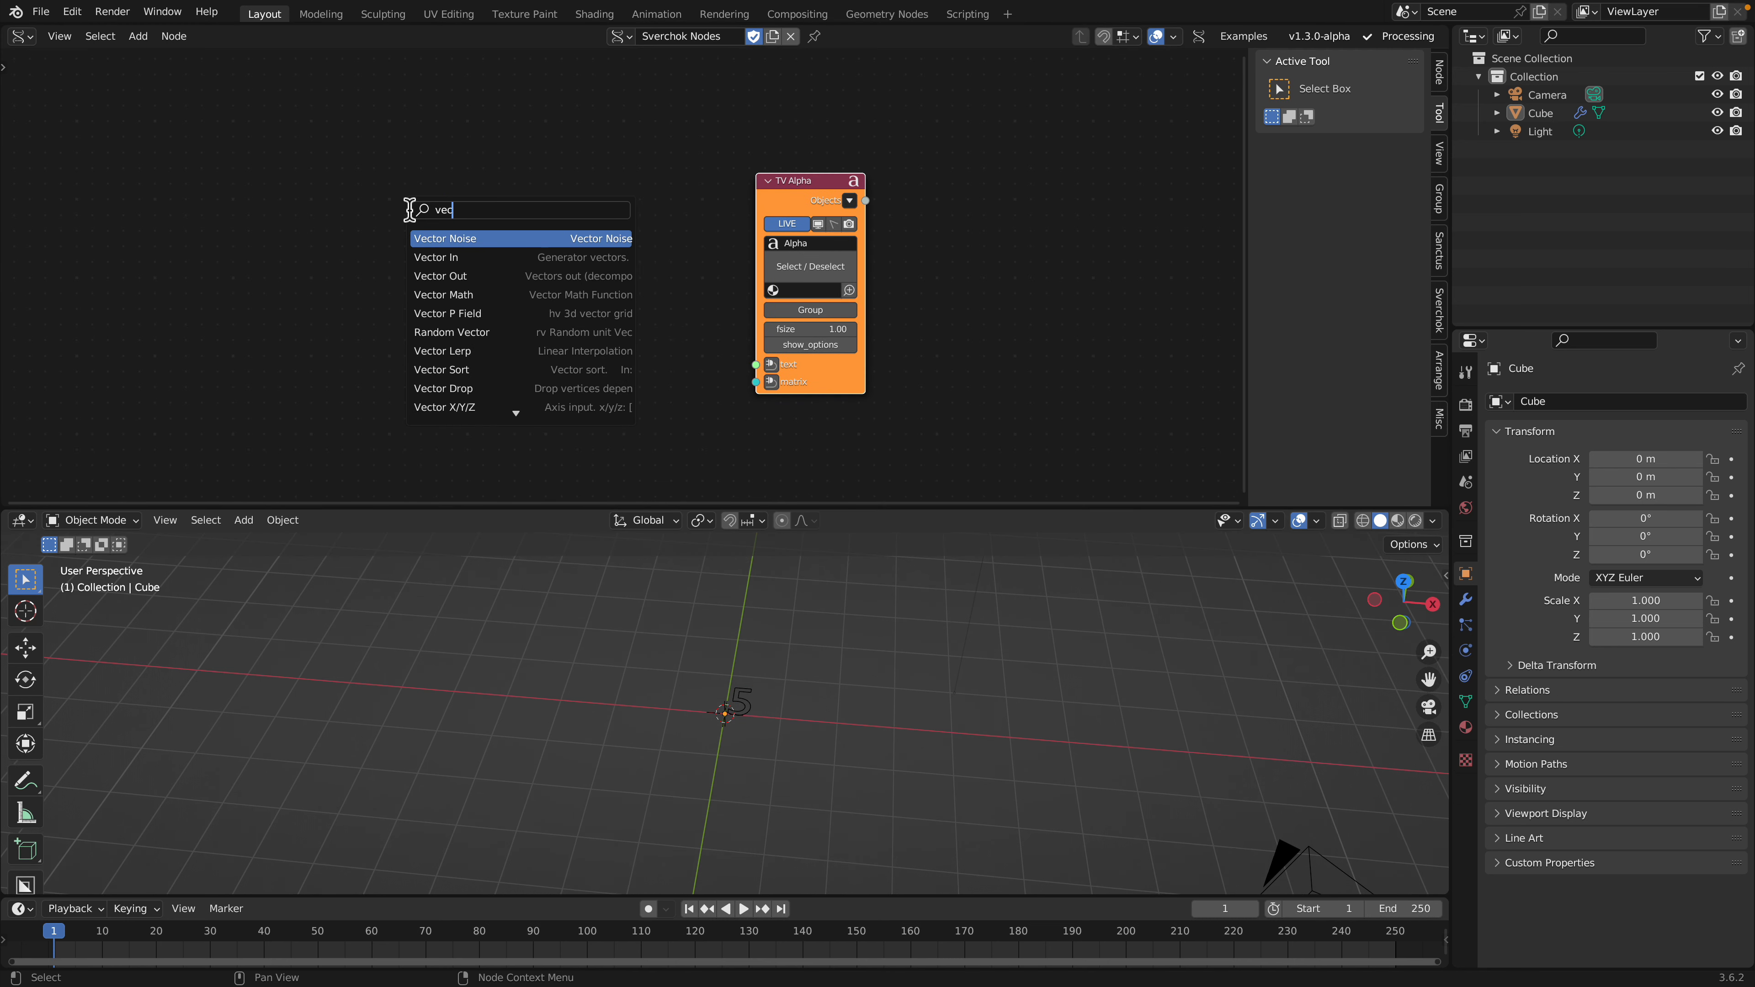
{"action": "type", "text": "tor p"}
{"action": "key", "text": "Return"}
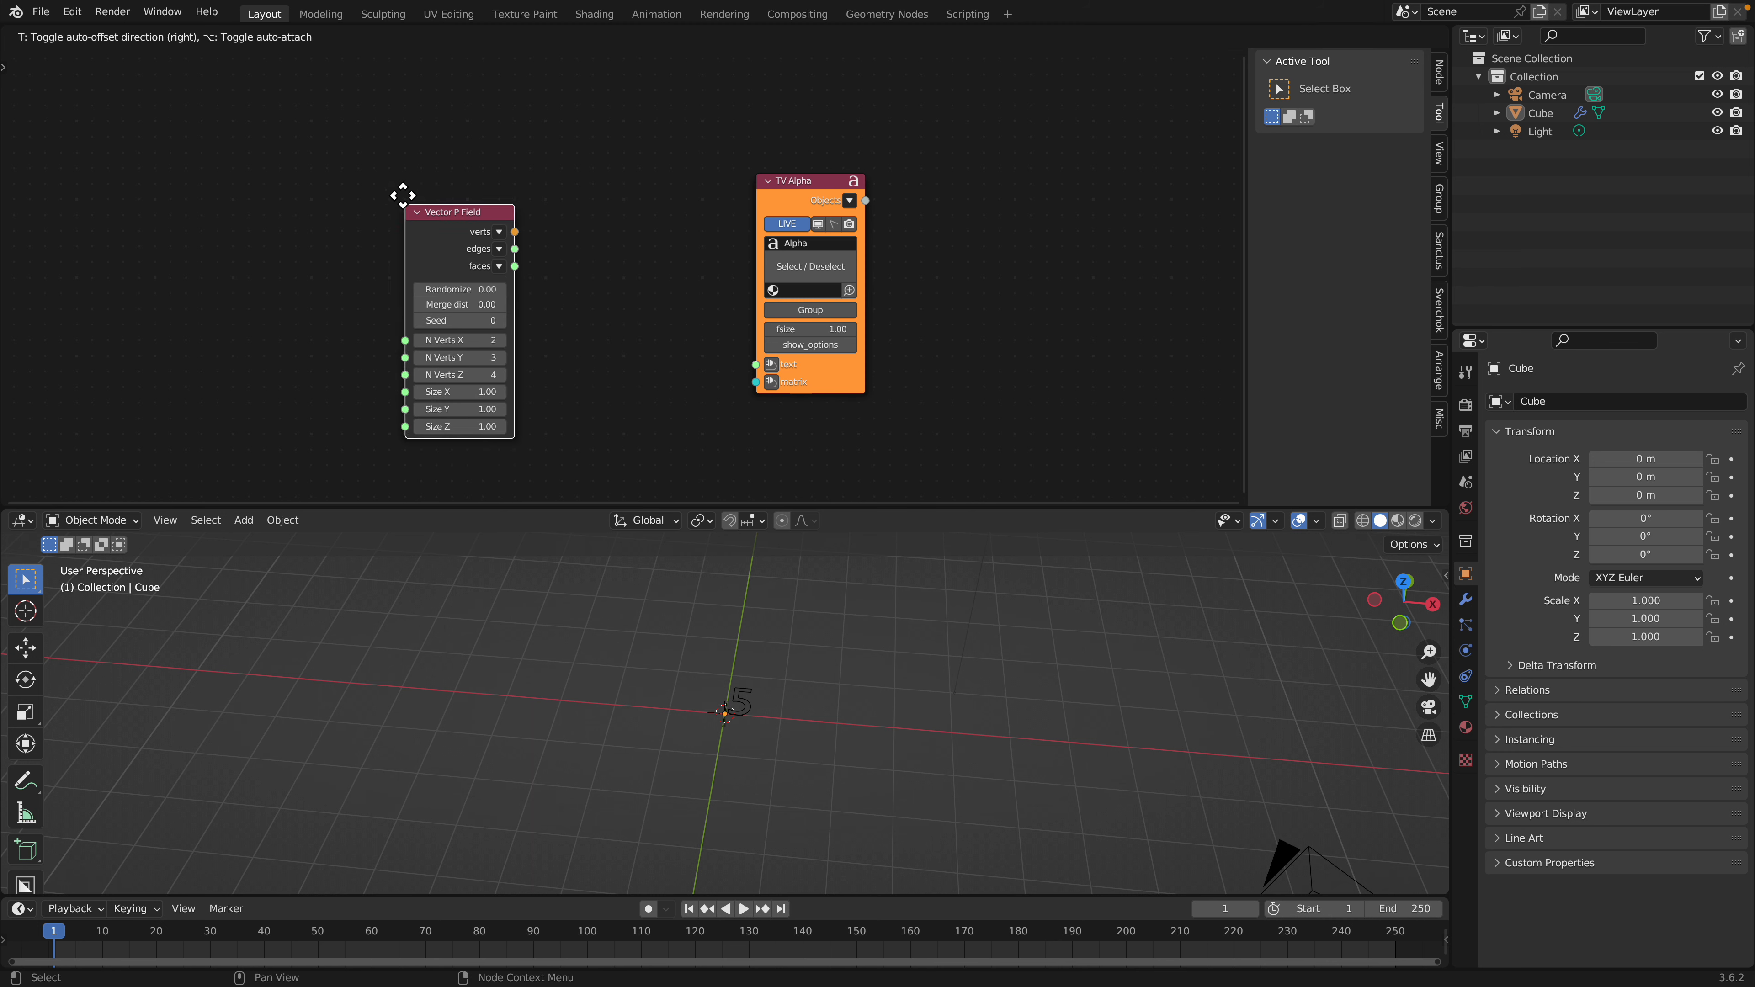
{"action": "left_click", "coordinate": [309, 129]}
Connect the Vector P Field's verts output to the TV Alpha node's matrix input and space the two nodes apart
{"action": "left_click_drag", "start_coordinate": [420, 157], "coordinate": [761, 382]}
{"action": "left_click_drag", "start_coordinate": [801, 373], "coordinate": [886, 340]}
{"action": "middle_click_drag", "start_coordinate": [871, 641], "coordinate": [815, 650]}
Add a Random Num Gen node above the Vector P Field node
{"action": "key", "text": "alt+space"}
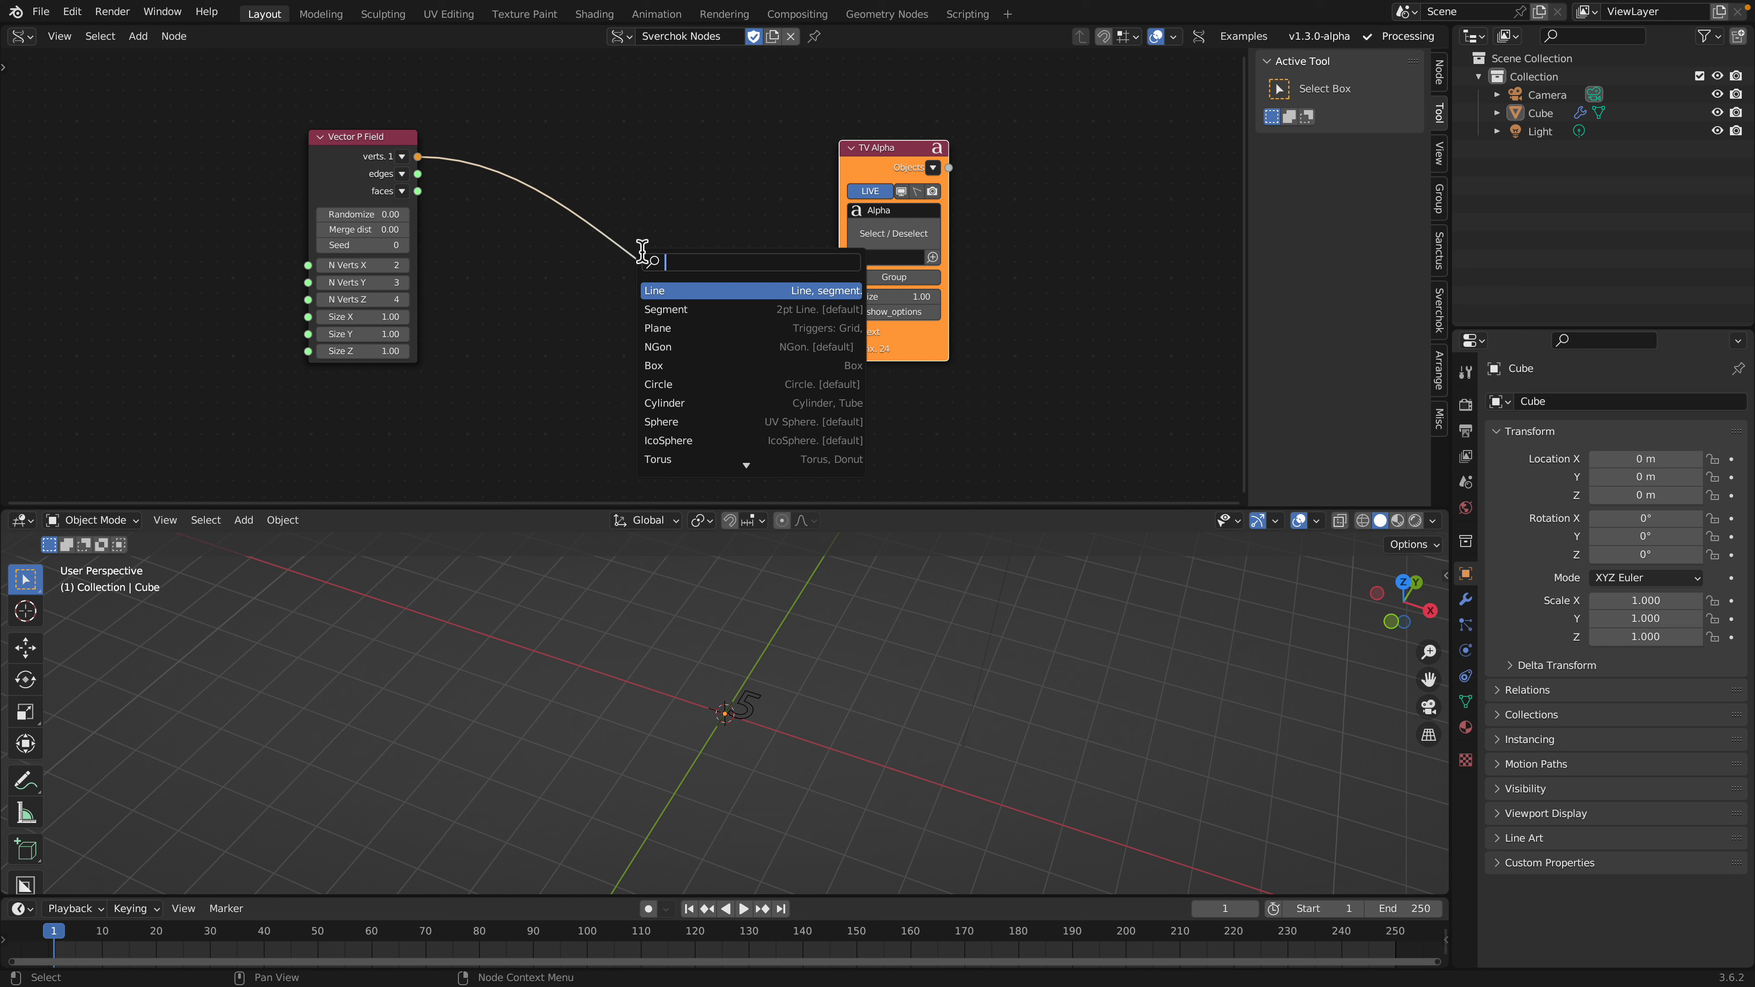
{"action": "type", "text": "te"}
{"action": "type", "text": "random"}
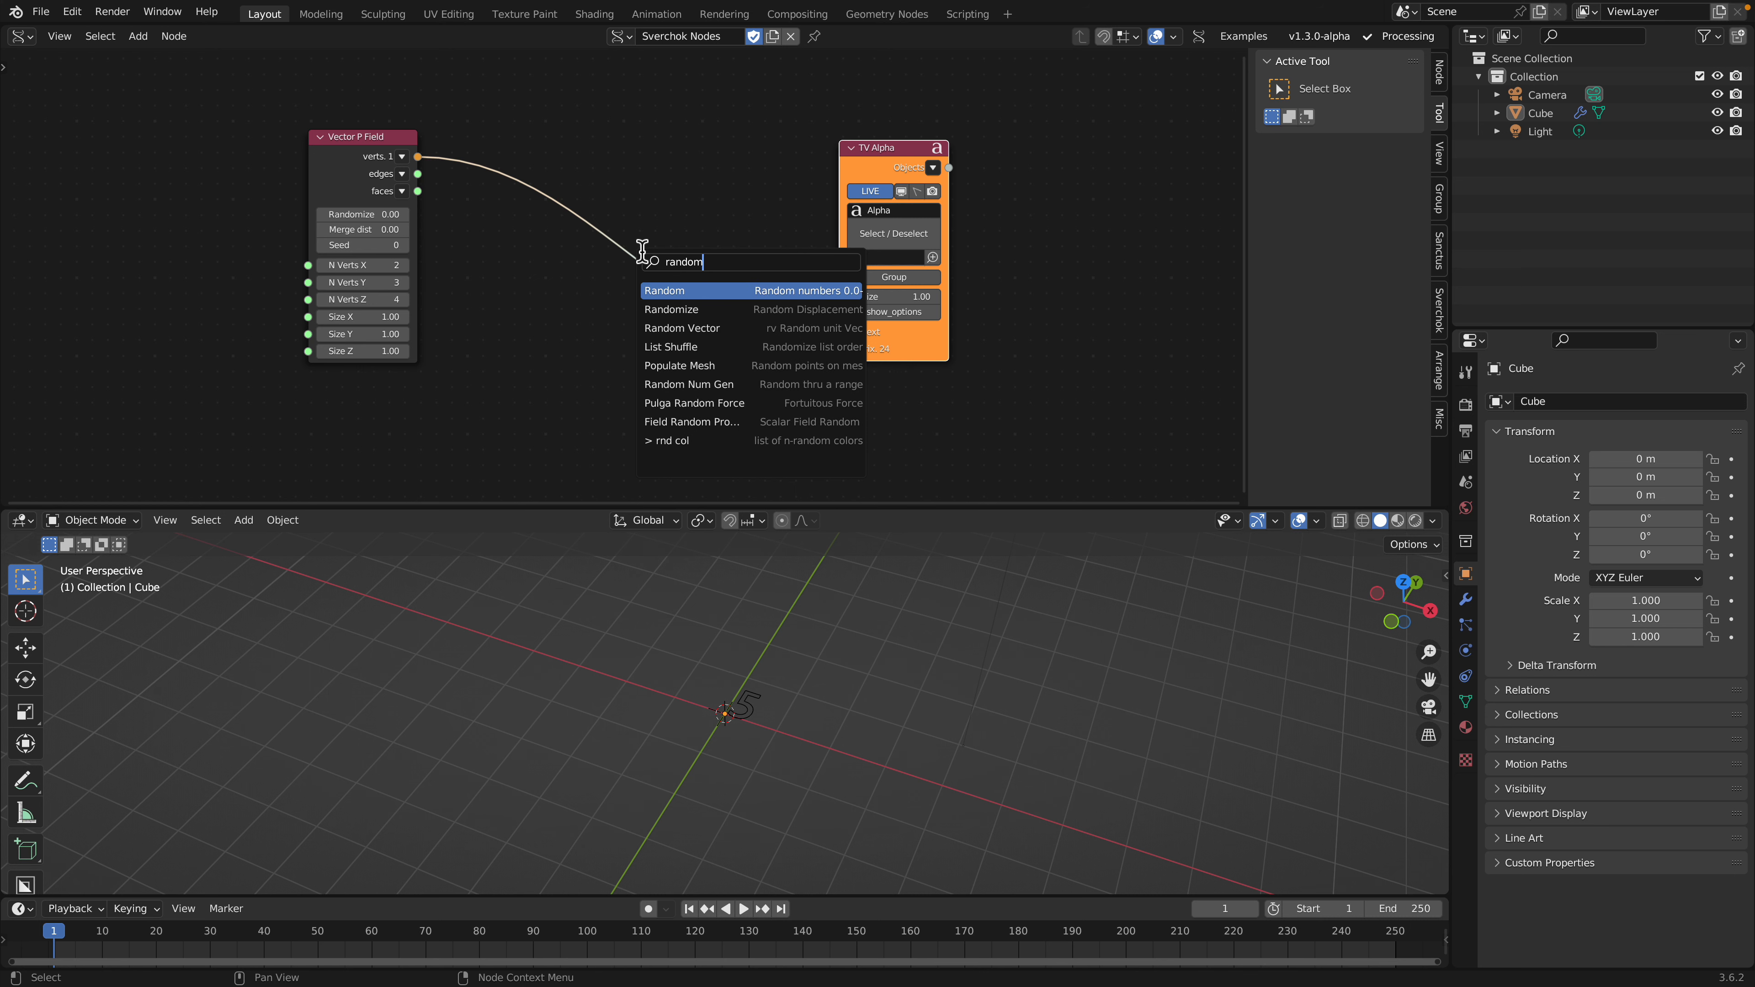
{"action": "type", "text": " nu"}
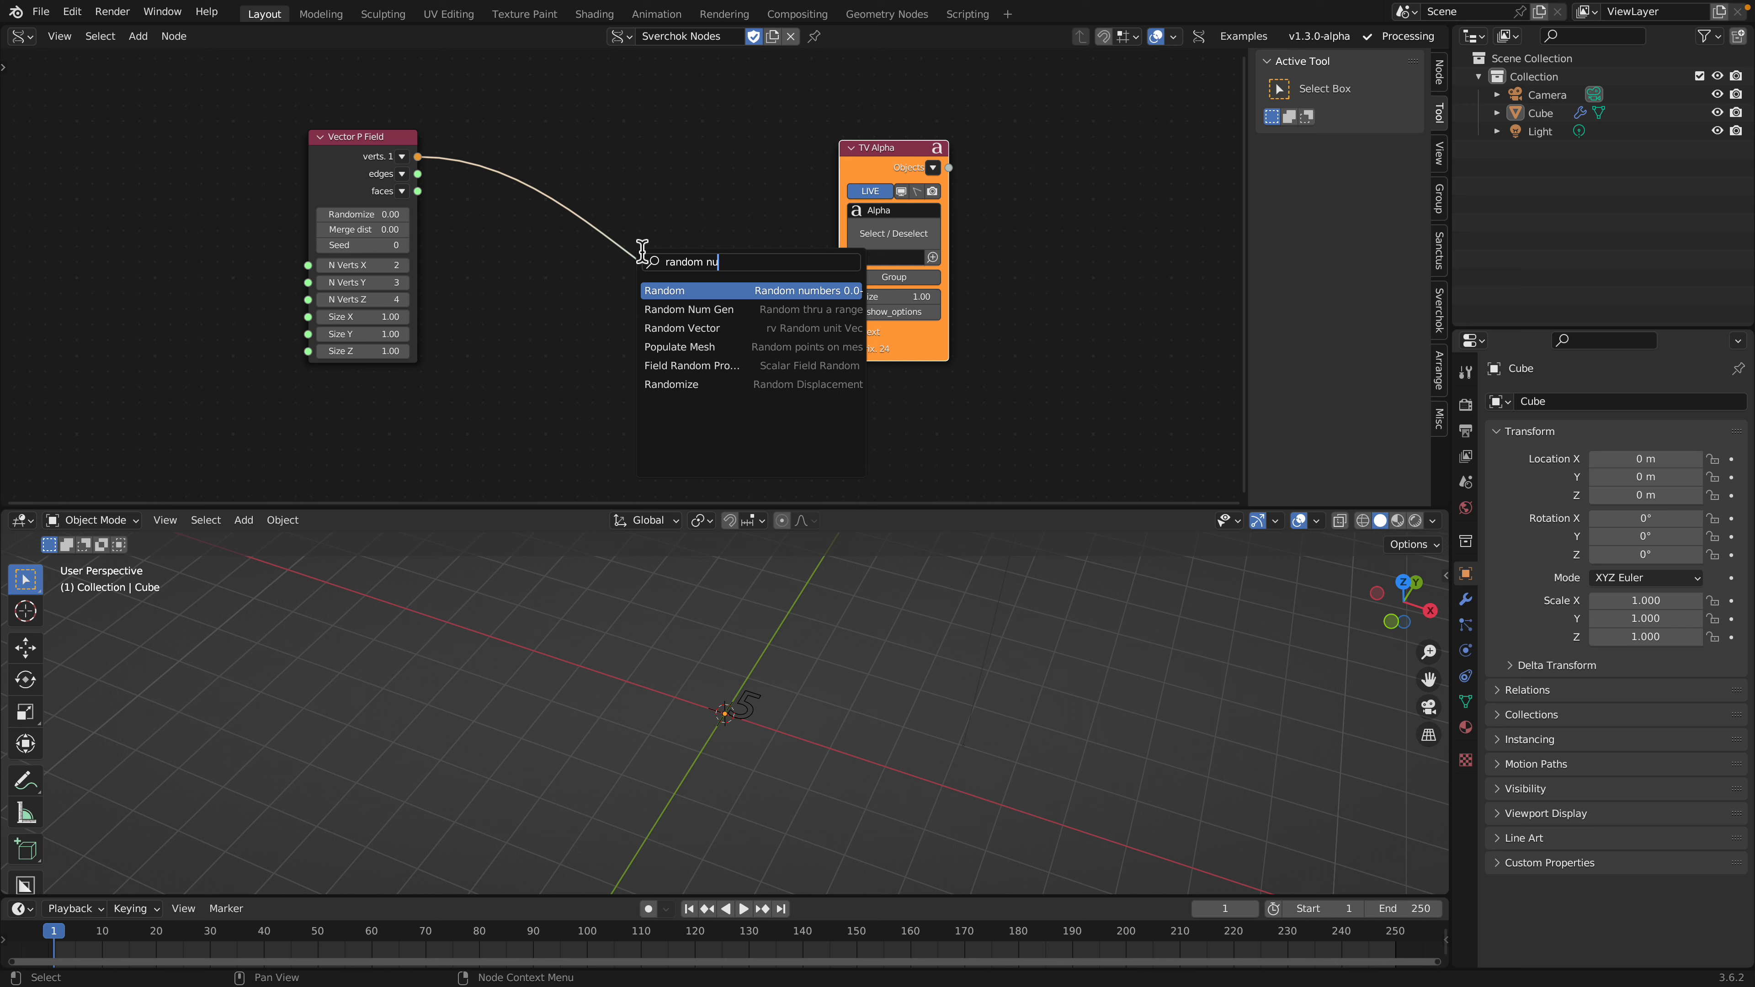
{"action": "key", "text": "Down"}
{"action": "key", "text": "Return"}
{"action": "left_click", "coordinate": [660, 55]}
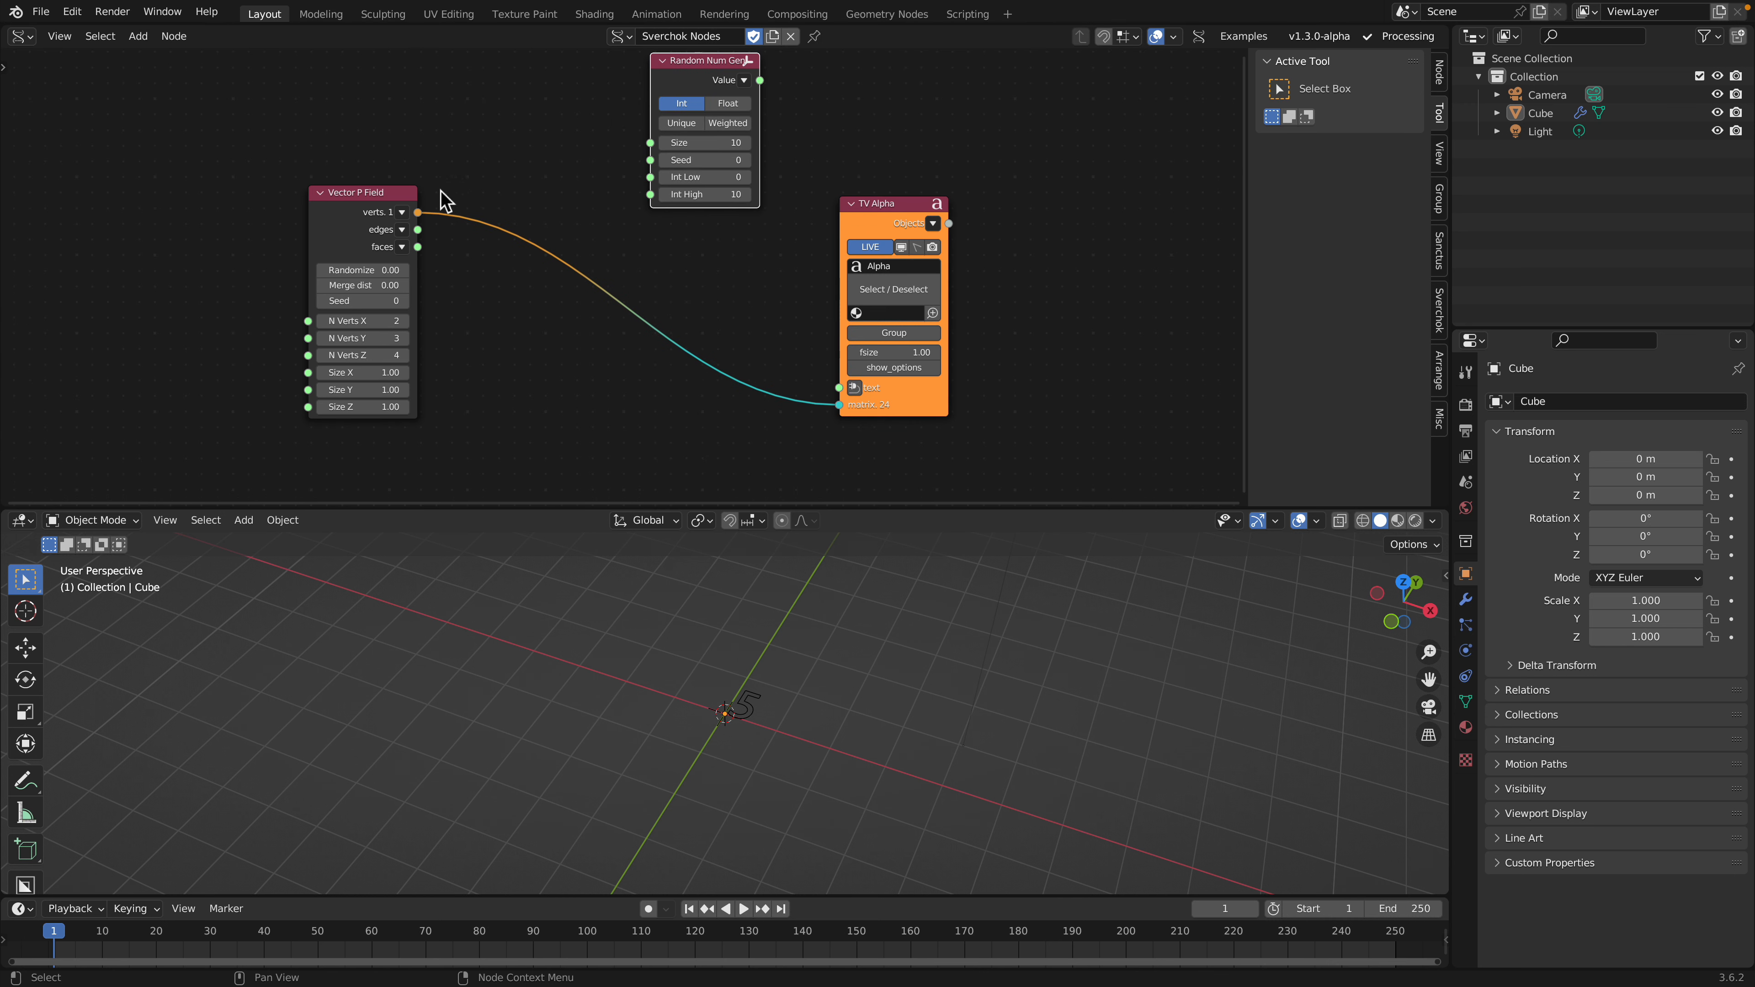
Bring the Vector P Field and TV Alpha nodes closer and connect the Random Num Gen's Value output to the text input
{"action": "left_click_drag", "start_coordinate": [378, 197], "coordinate": [584, 256]}
{"action": "left_click_drag", "start_coordinate": [891, 204], "coordinate": [872, 124]}
{"action": "left_click_drag", "start_coordinate": [760, 80], "coordinate": [821, 307]}
{"action": "middle_click_drag", "start_coordinate": [773, 652], "coordinate": [722, 370]}
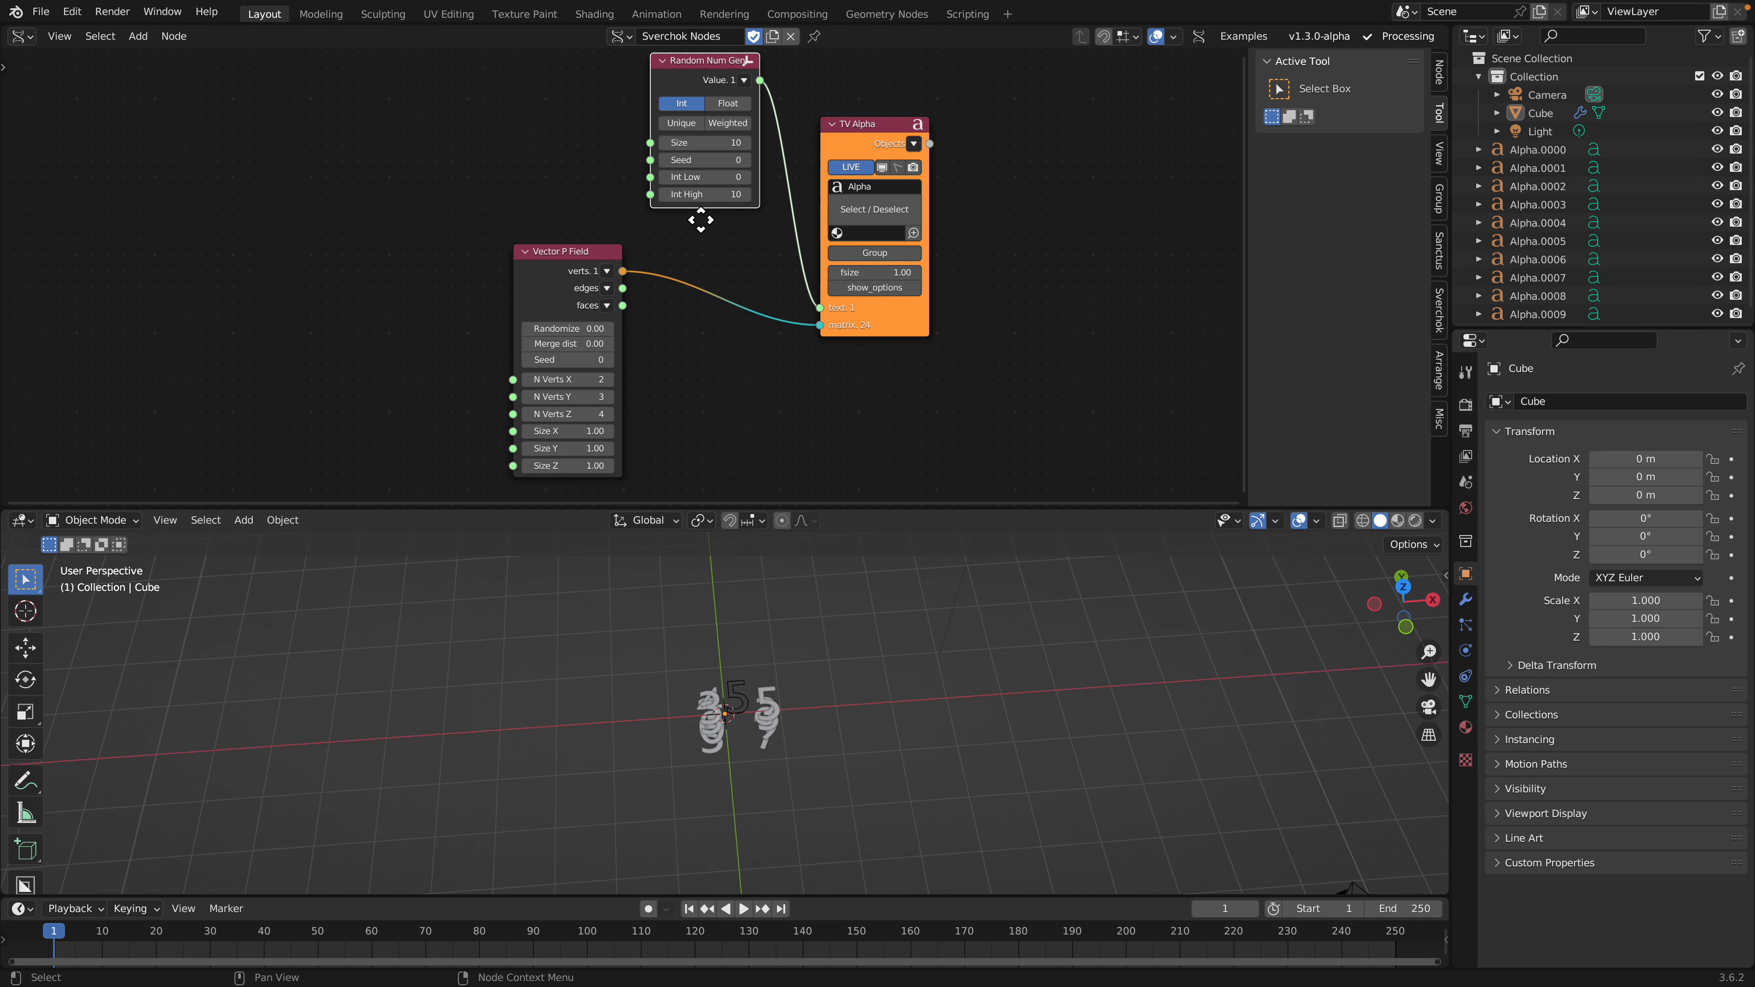
Move the Random Num Gen node away from TV Alpha and set its Size to 100
{"action": "middle_click_drag", "start_coordinate": [700, 220], "coordinate": [670, 233]}
{"action": "scroll", "coordinate": [670, 233], "scroll_direction": "up", "scroll_amount": 1}
{"action": "left_click_drag", "start_coordinate": [687, 77], "coordinate": [551, 88]}
{"action": "left_click", "coordinate": [540, 158]}
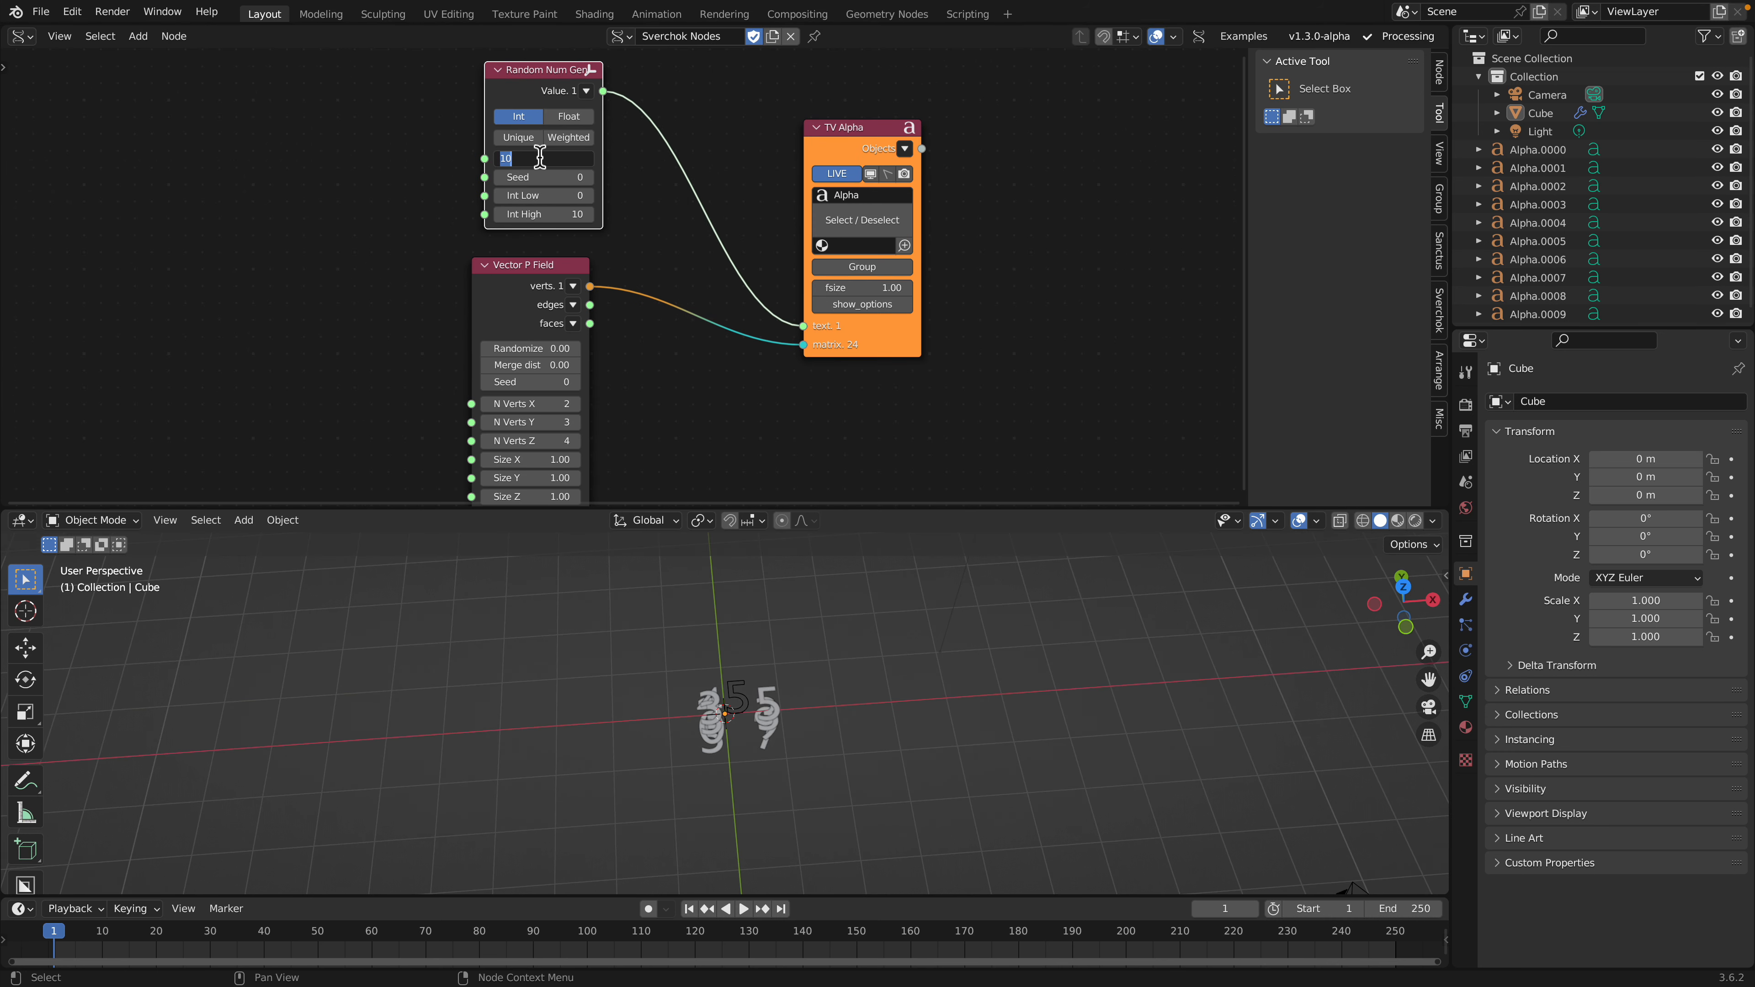
{"action": "type", "text": "100"}
{"action": "key", "text": "Return"}
Set the Vector P Field's Size X, Y and Z to about 8.86 and its N Verts X, Y and Z to 4
{"action": "middle_click_drag", "start_coordinate": [781, 698], "coordinate": [732, 682]}
{"action": "middle_click_drag", "start_coordinate": [543, 390], "coordinate": [540, 345]}
{"action": "left_click_drag", "start_coordinate": [529, 357], "coordinate": [663, 450]}
{"action": "type", "text": "4"}
{"action": "key", "text": "Return"}
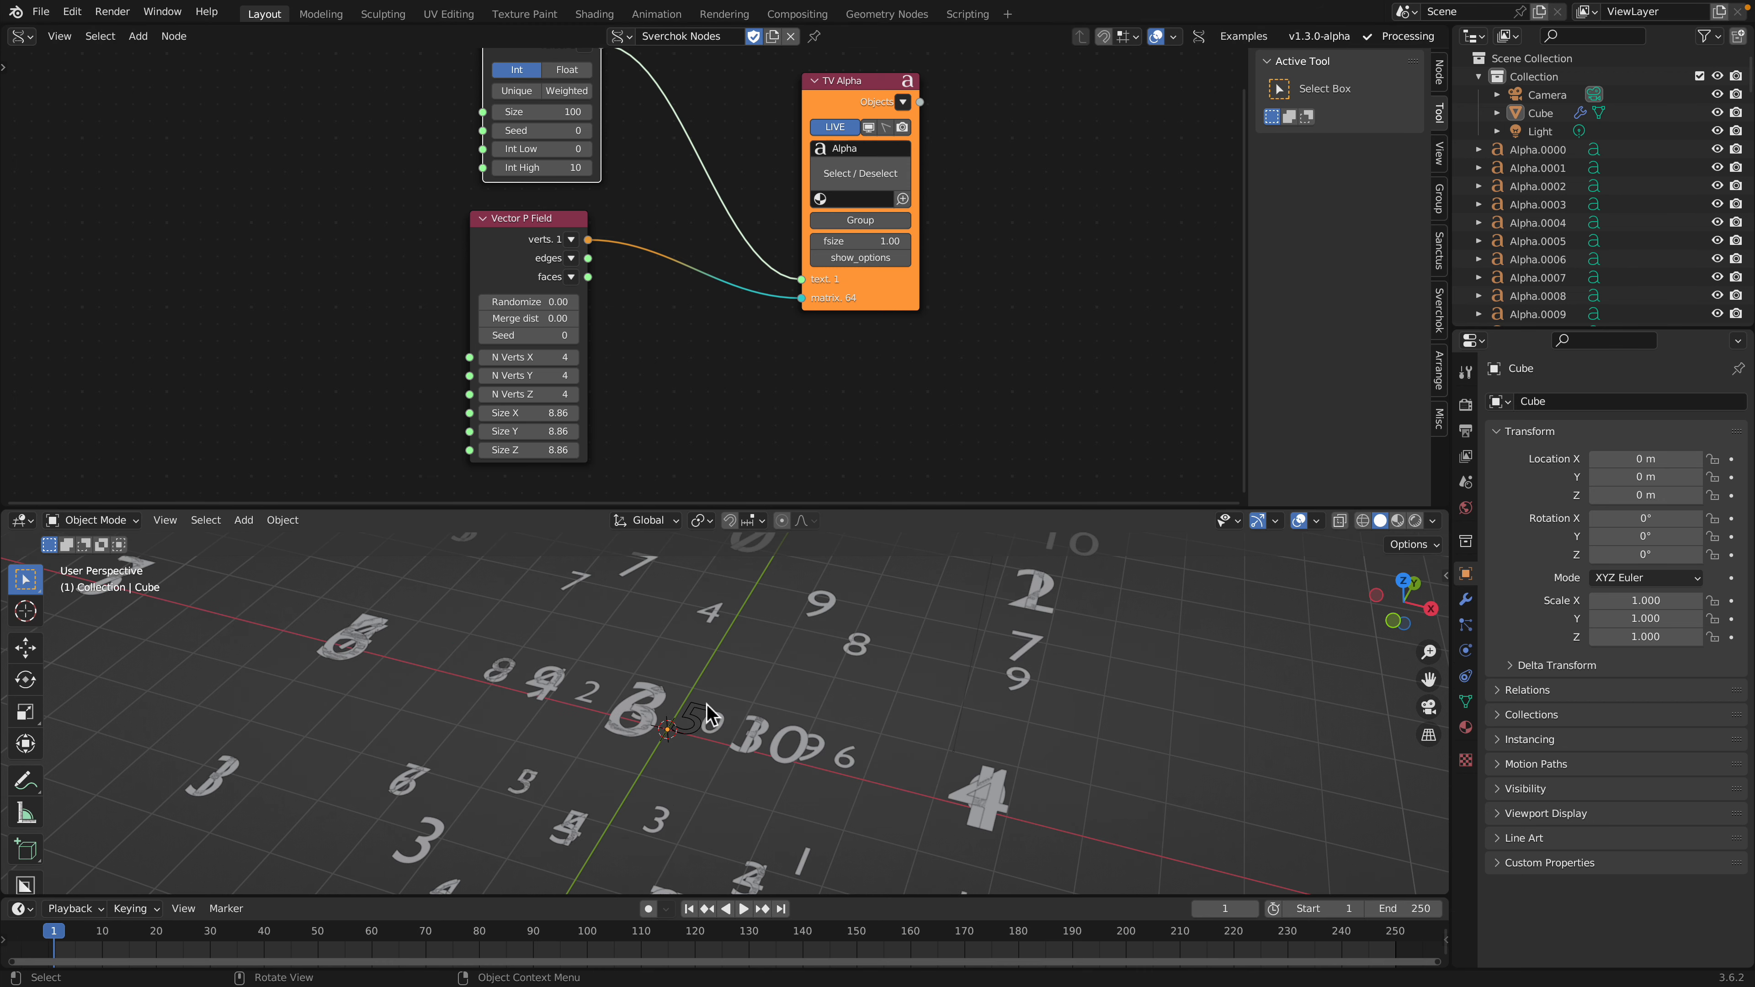
Inspect the numbers in the viewport and reduce the Random Num Gen node's Size to 77
{"action": "left_click", "coordinate": [706, 703]}
{"action": "scroll", "coordinate": [706, 704], "scroll_direction": "down", "scroll_amount": 4}
{"action": "mouse_move", "coordinate": [706, 704]}
{"action": "middle_mouse_down"}
{"action": "mouse_move", "coordinate": [794, 708]}
{"action": "mouse_move", "coordinate": [739, 702]}
{"action": "middle_mouse_up"}
{"action": "middle_click_drag", "start_coordinate": [575, 260], "coordinate": [564, 335]}
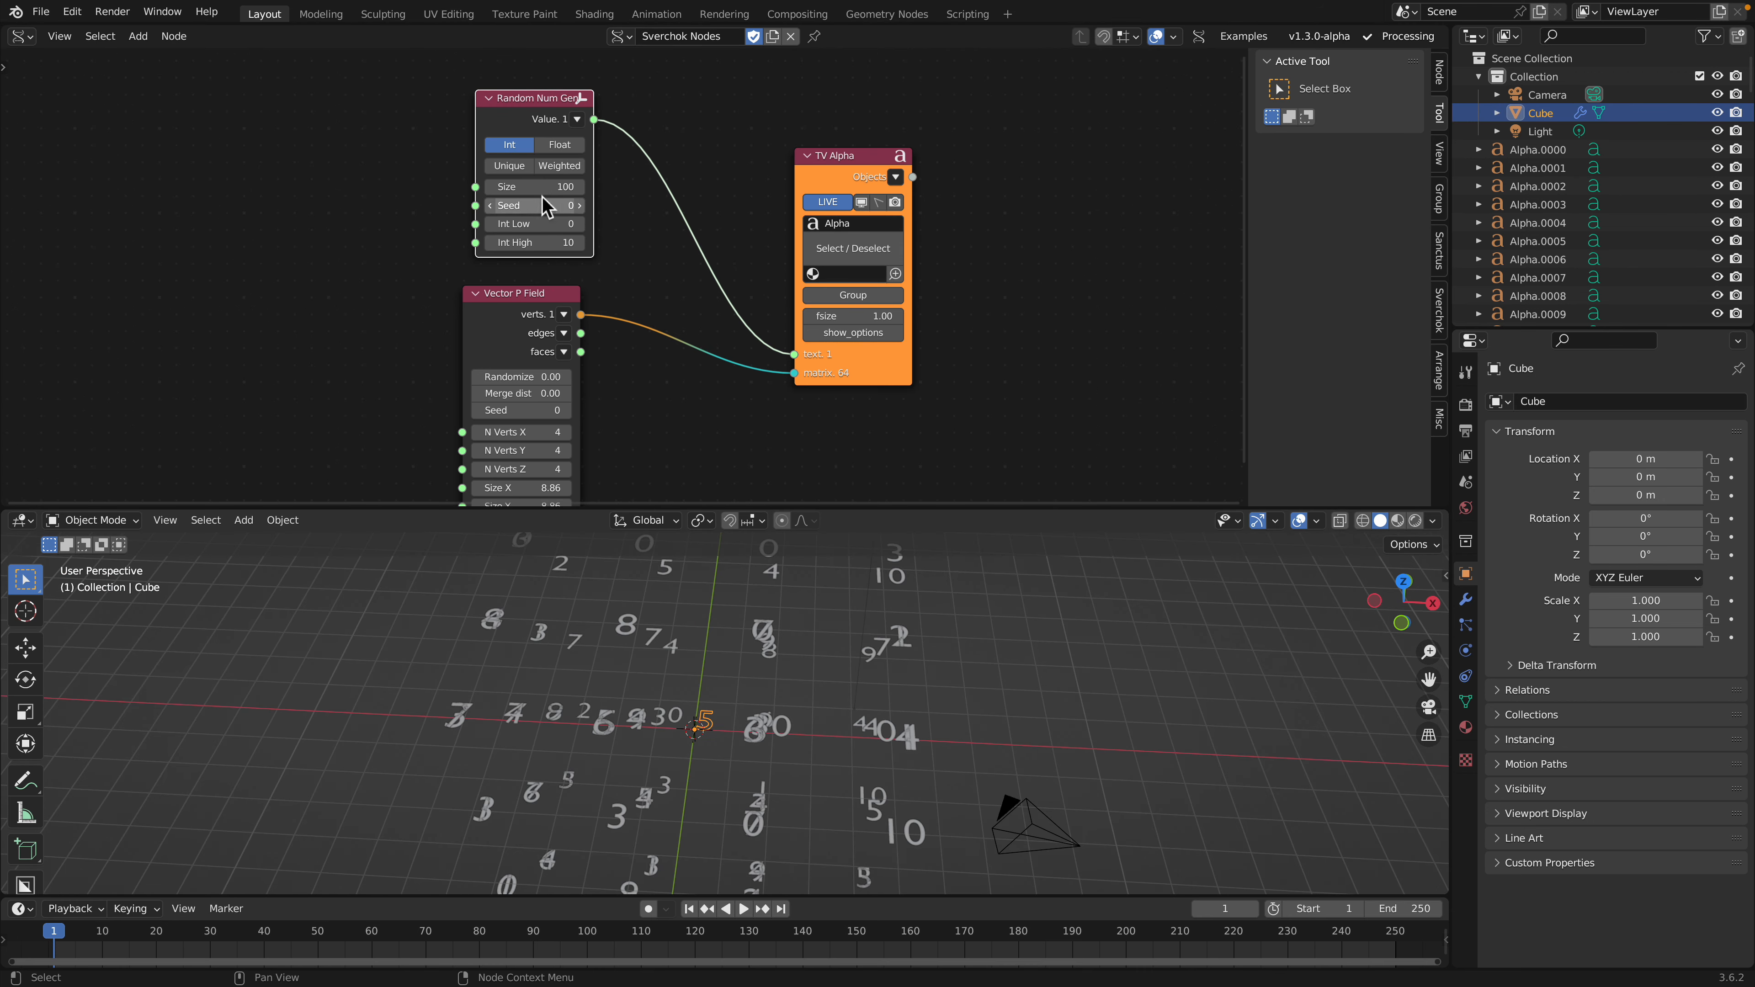
{"action": "mouse_move", "coordinate": [542, 187]}
{"action": "left_mouse_down"}
{"action": "mouse_move", "coordinate": [476, 186]}
{"action": "mouse_move", "coordinate": [526, 187]}
{"action": "left_mouse_up"}
{"action": "middle_click_drag", "start_coordinate": [749, 691], "coordinate": [810, 674]}
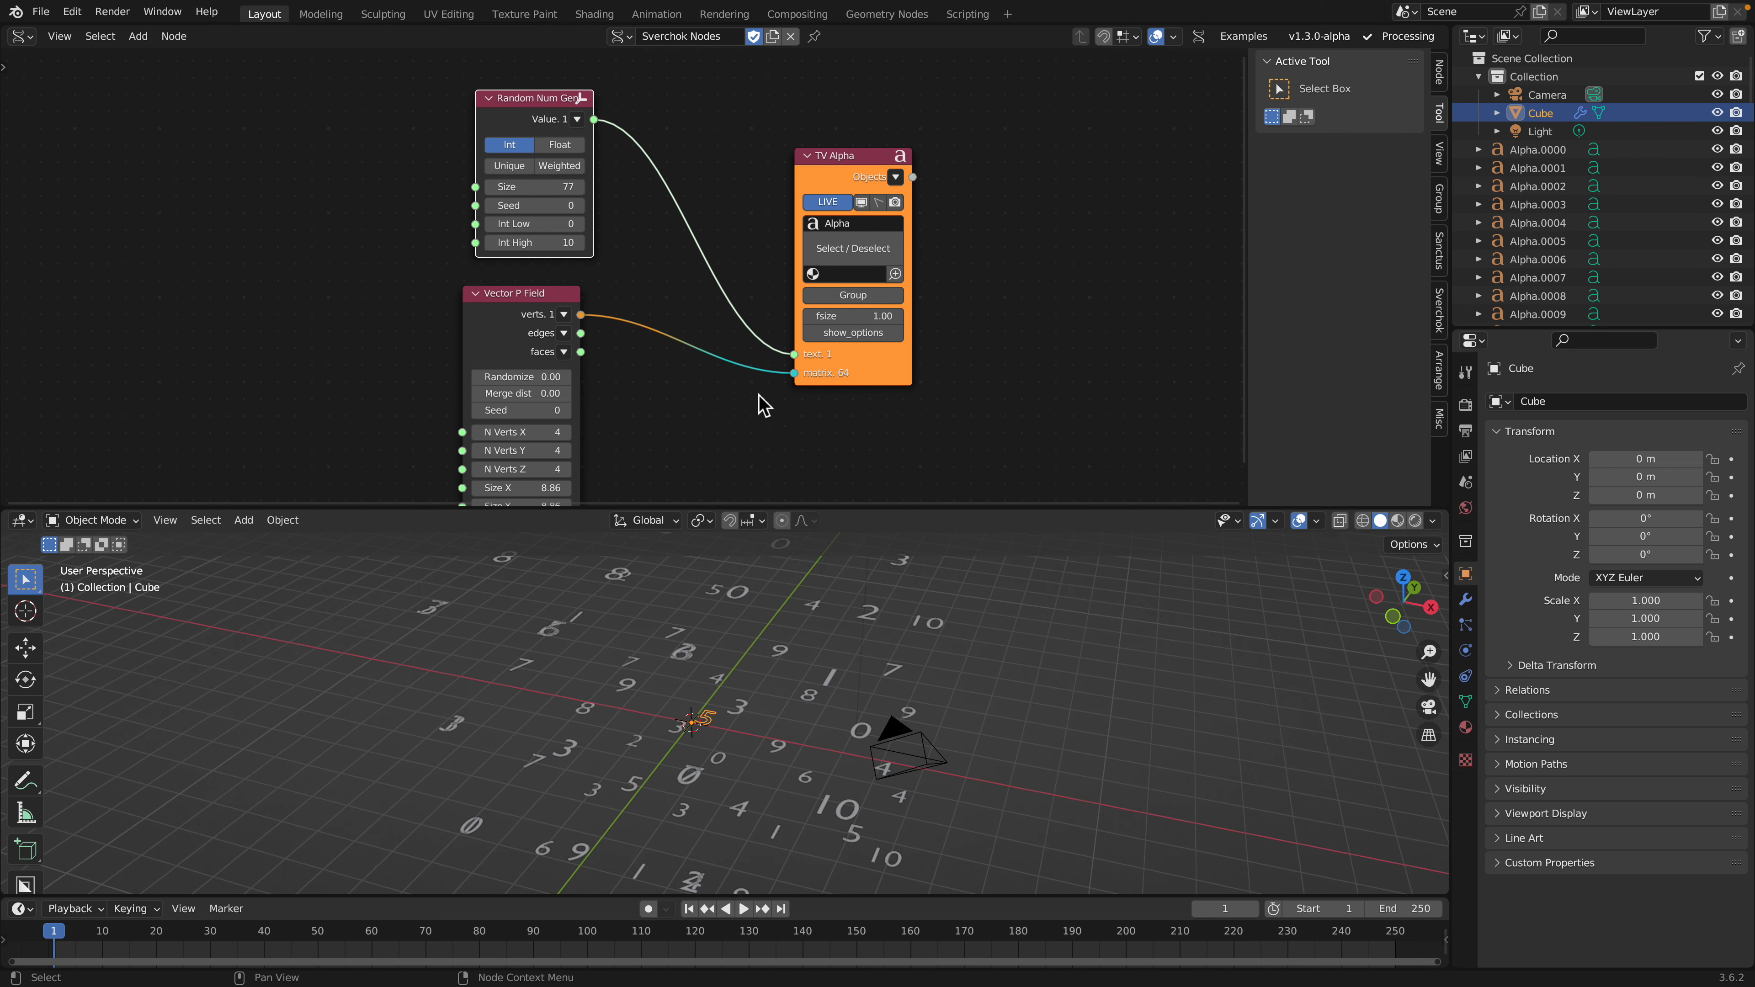
Delete the Random Num Gen and Vector P Field nodes
{"action": "middle_click_drag", "start_coordinate": [528, 239], "coordinate": [580, 269]}
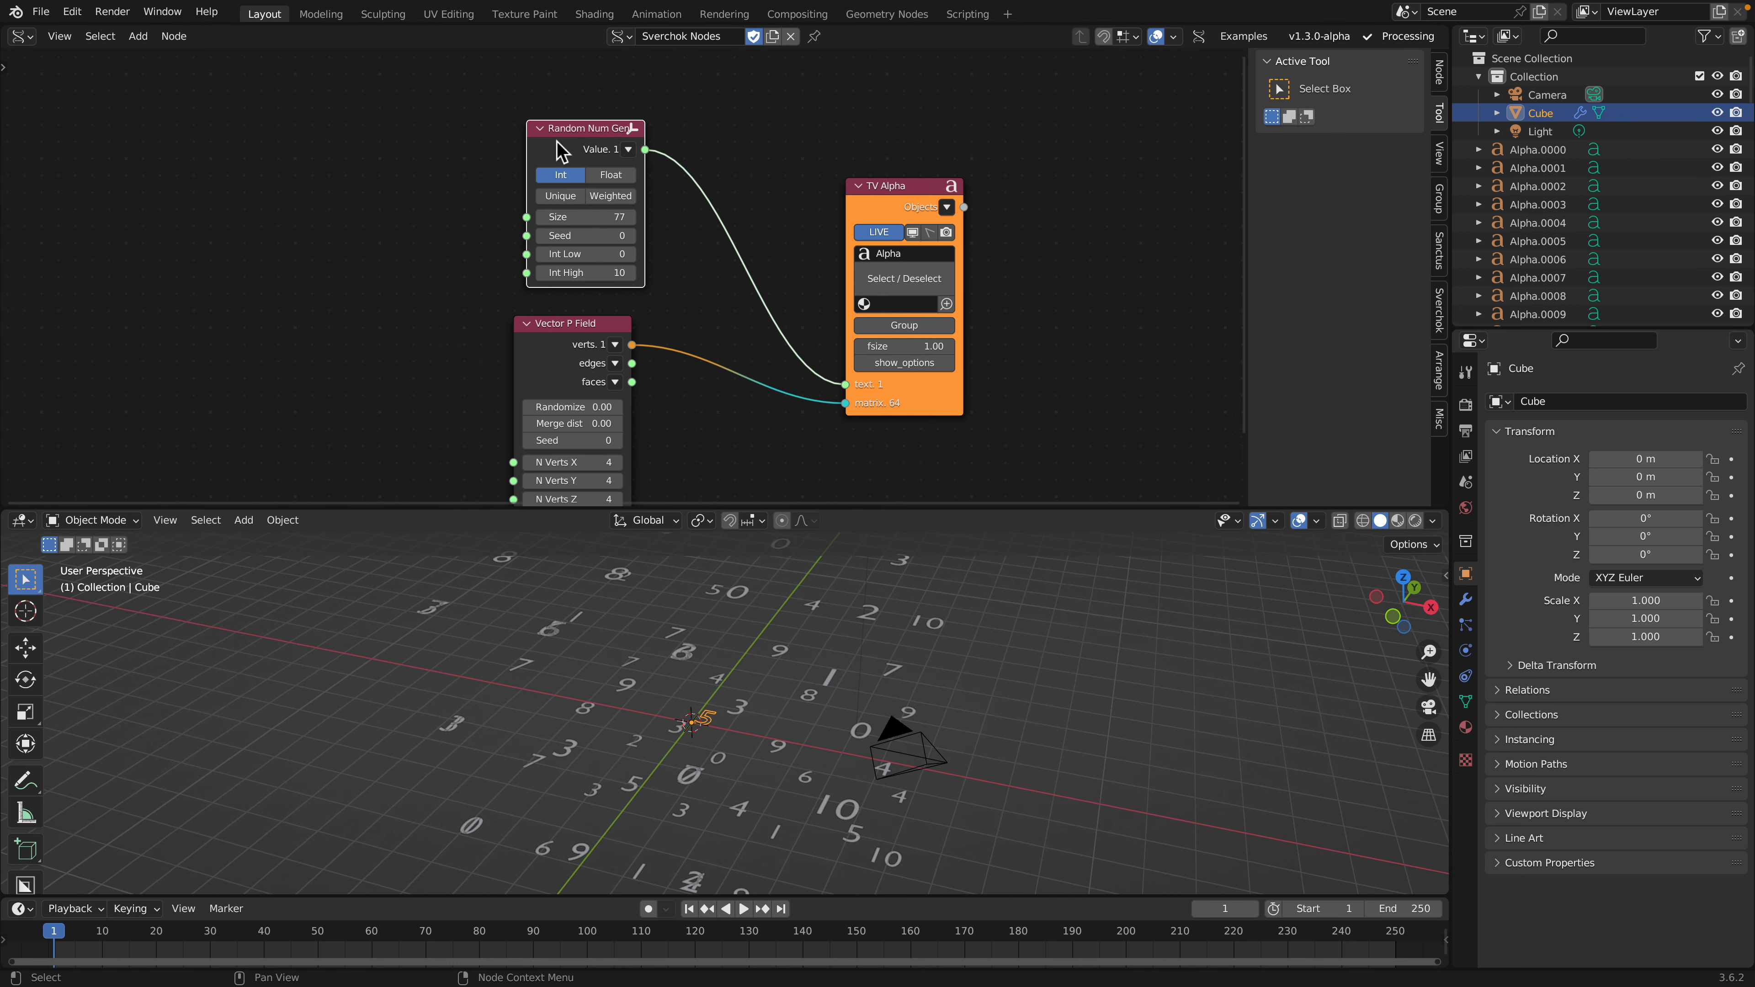
{"action": "key", "text": "x"}
{"action": "key", "text": "shift+a"}
{"action": "key", "text": "Escape"}
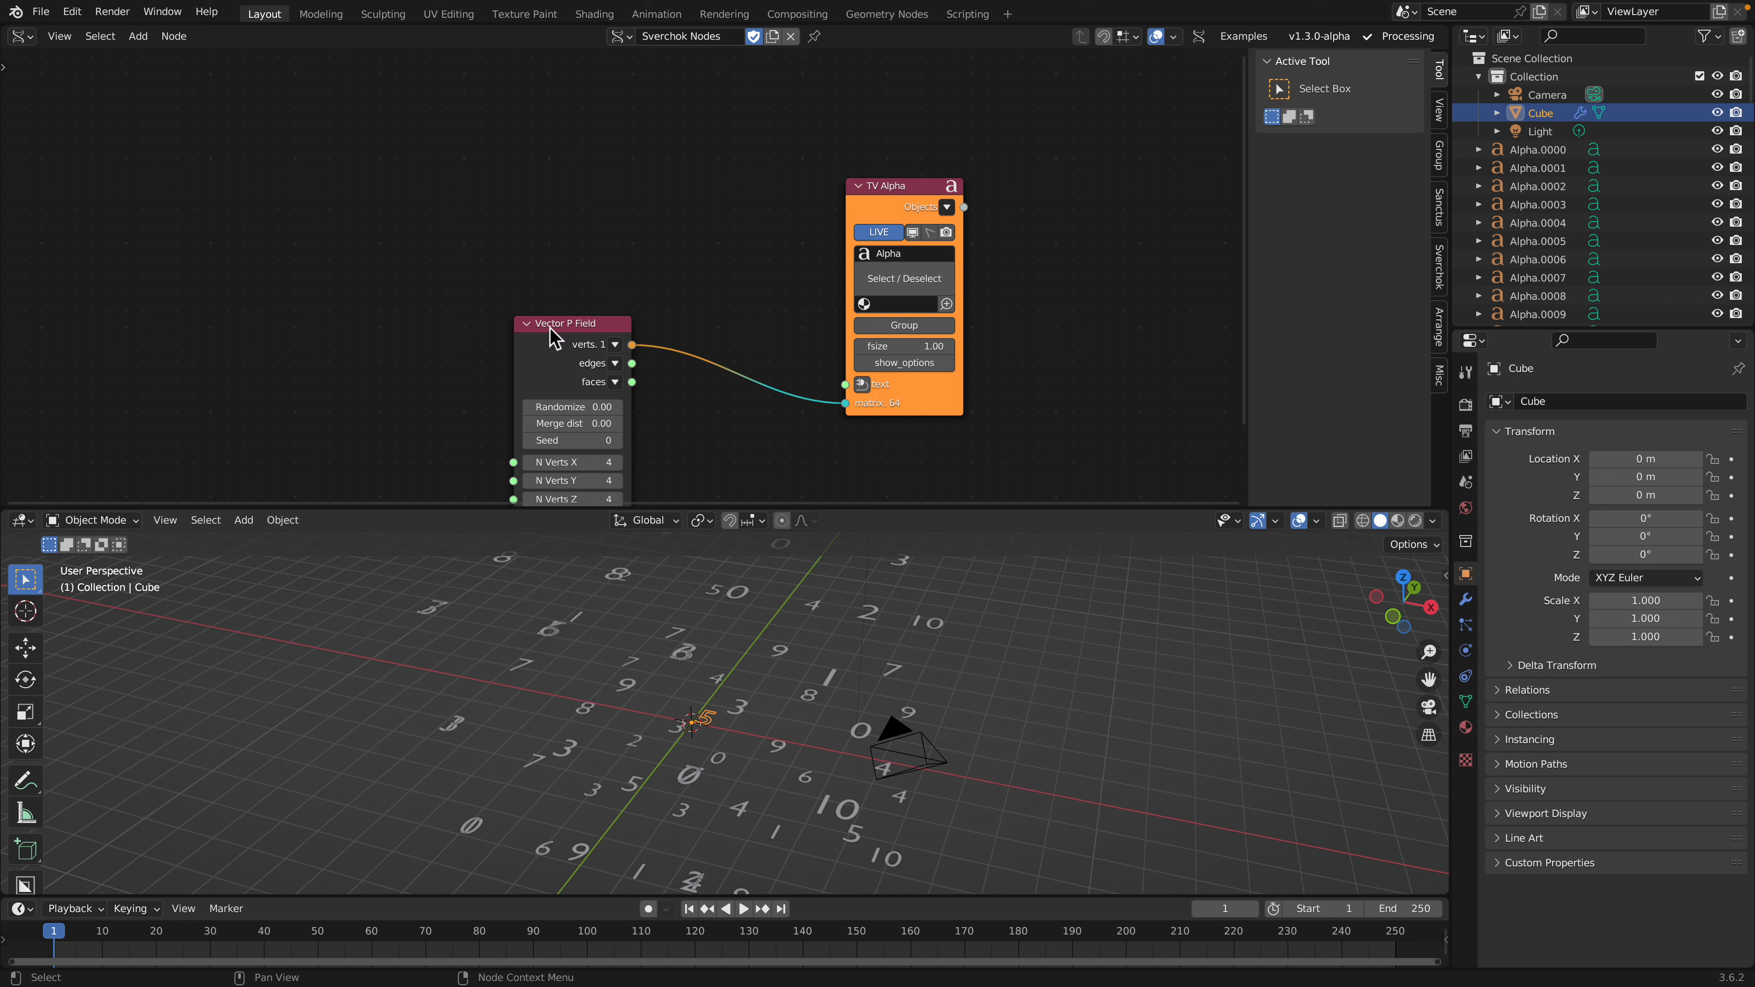
{"action": "left_click", "coordinate": [550, 327]}
{"action": "key", "text": "x"}
Add a Plane node and connect its Vertices output to the TV Alpha node's matrix input
{"action": "key", "text": "alt+space"}
{"action": "type", "text": "grid"}
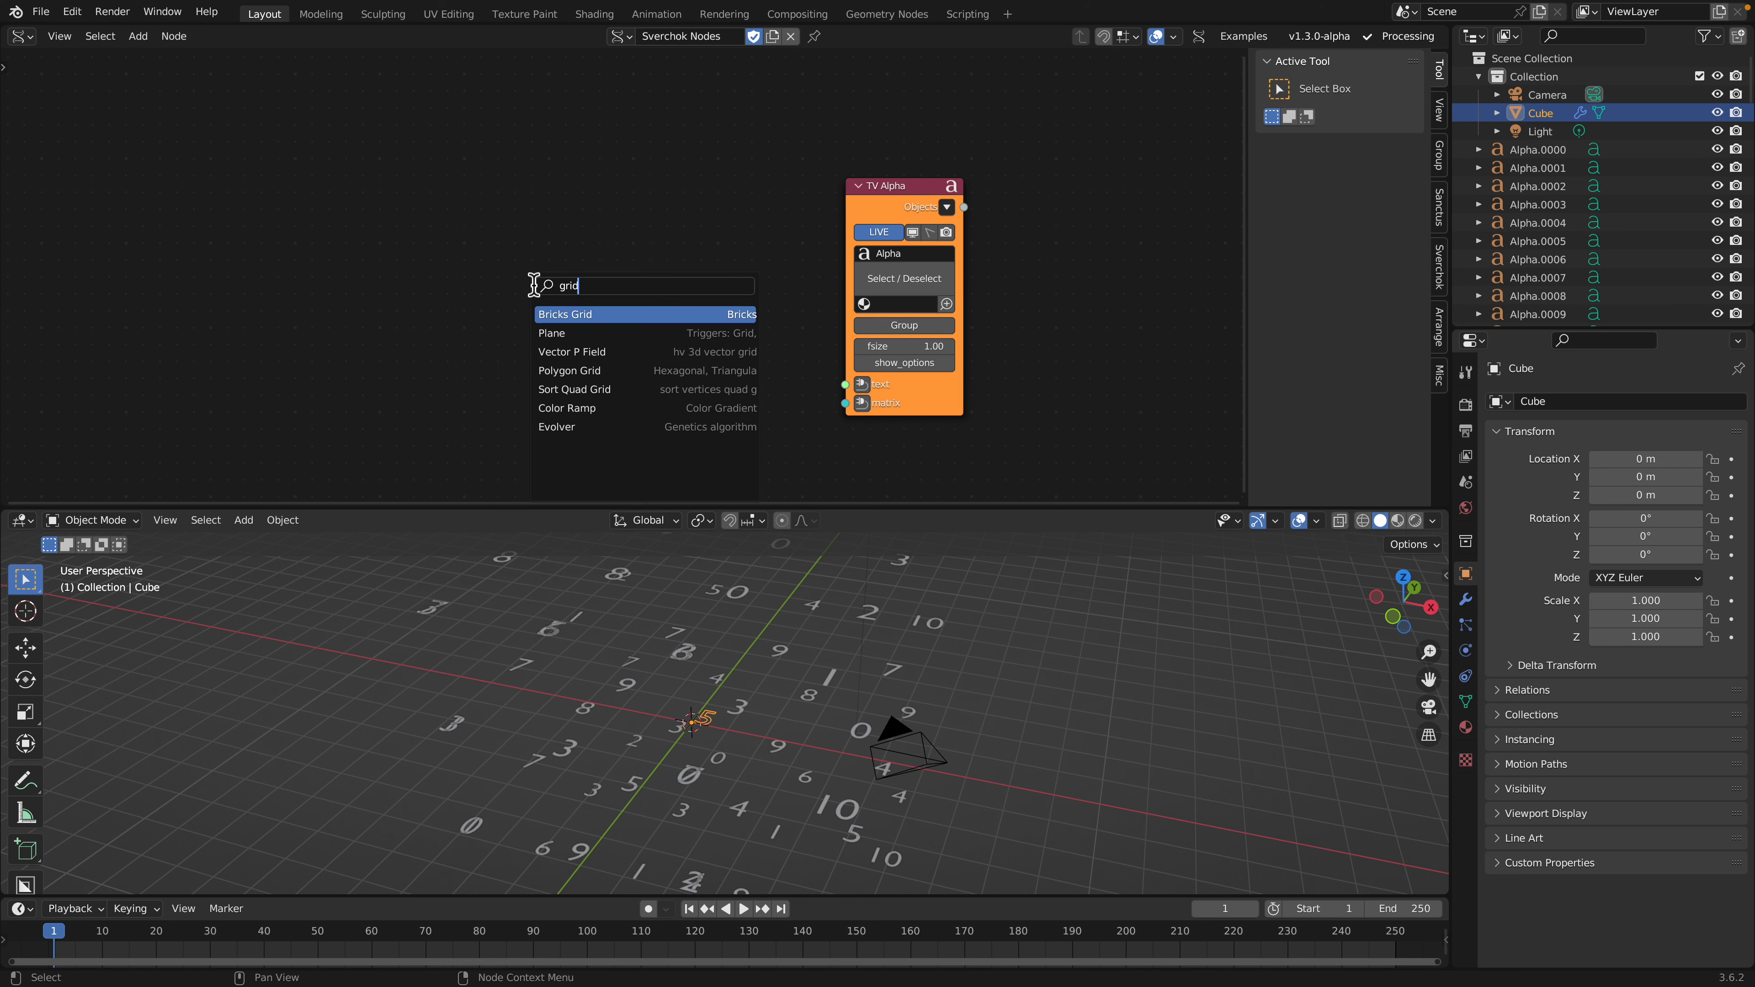
{"action": "key", "text": "ctrl+a"}
{"action": "type", "text": "pla"}
{"action": "key", "text": "Down"}
{"action": "key", "text": "Return"}
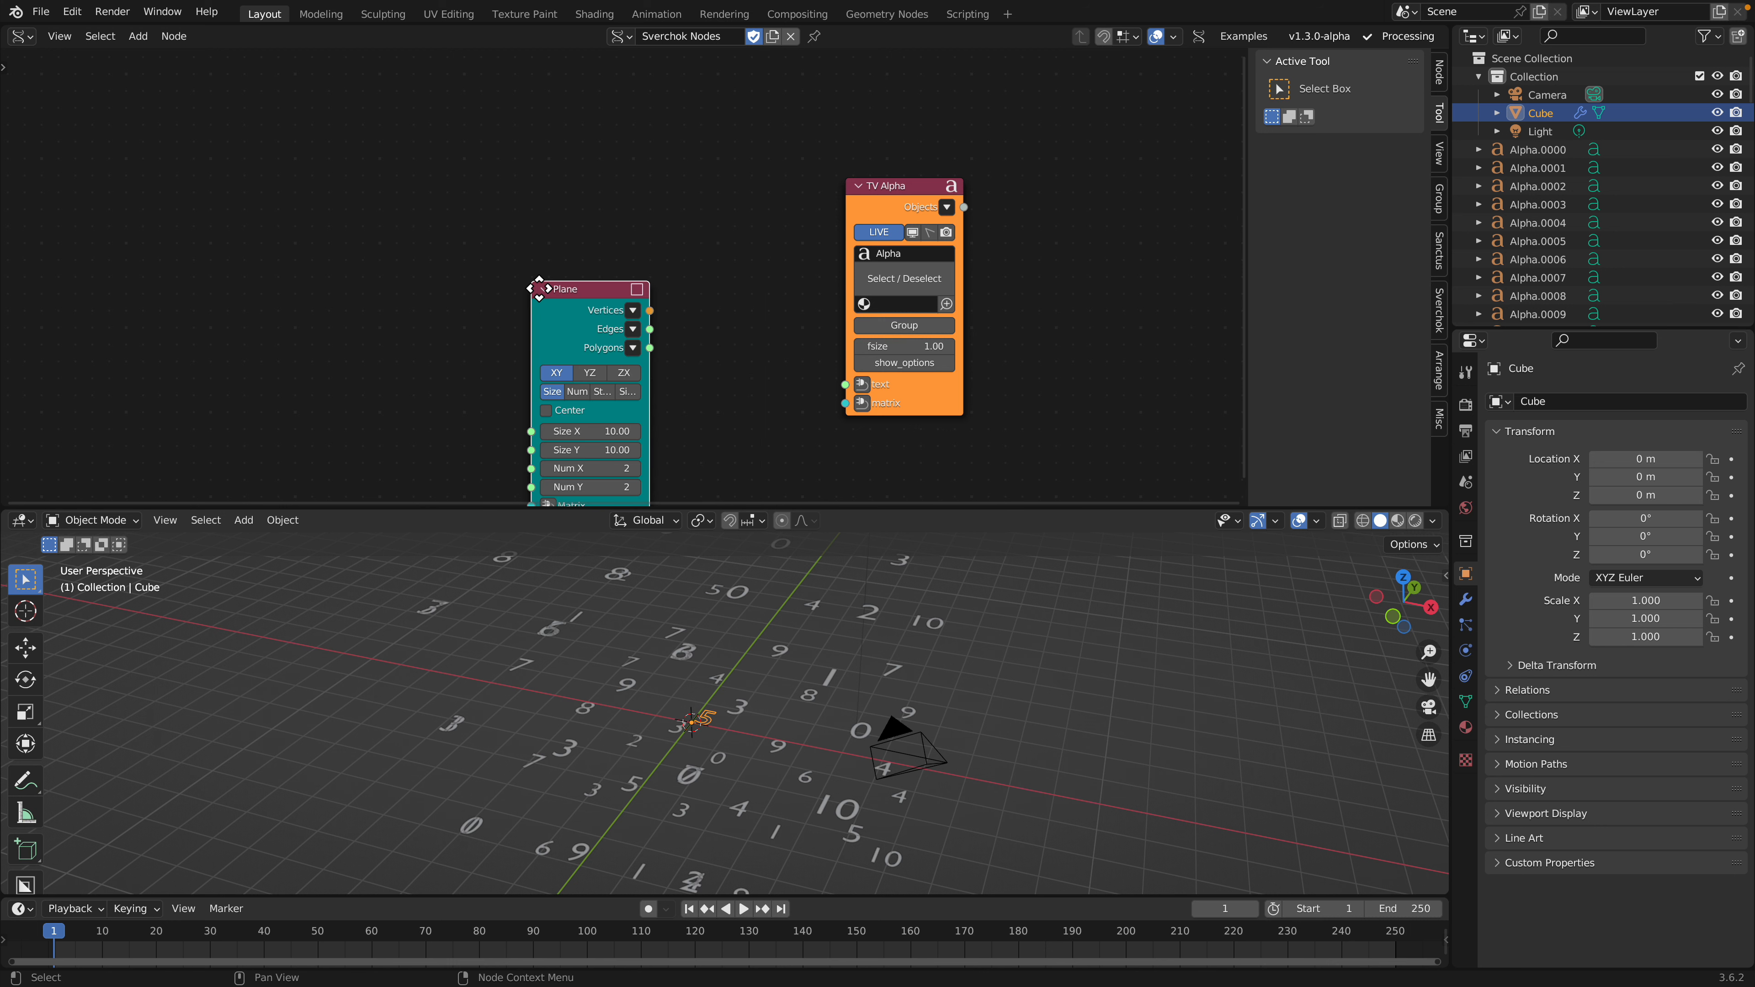
{"action": "left_click", "coordinate": [503, 278]}
{"action": "left_click_drag", "start_coordinate": [597, 299], "coordinate": [844, 402]}
Add a Random Num Gen node and connect its Value output to the TV Alpha node's text input
{"action": "key", "text": "shift+a"}
{"action": "type", "text": "random"}
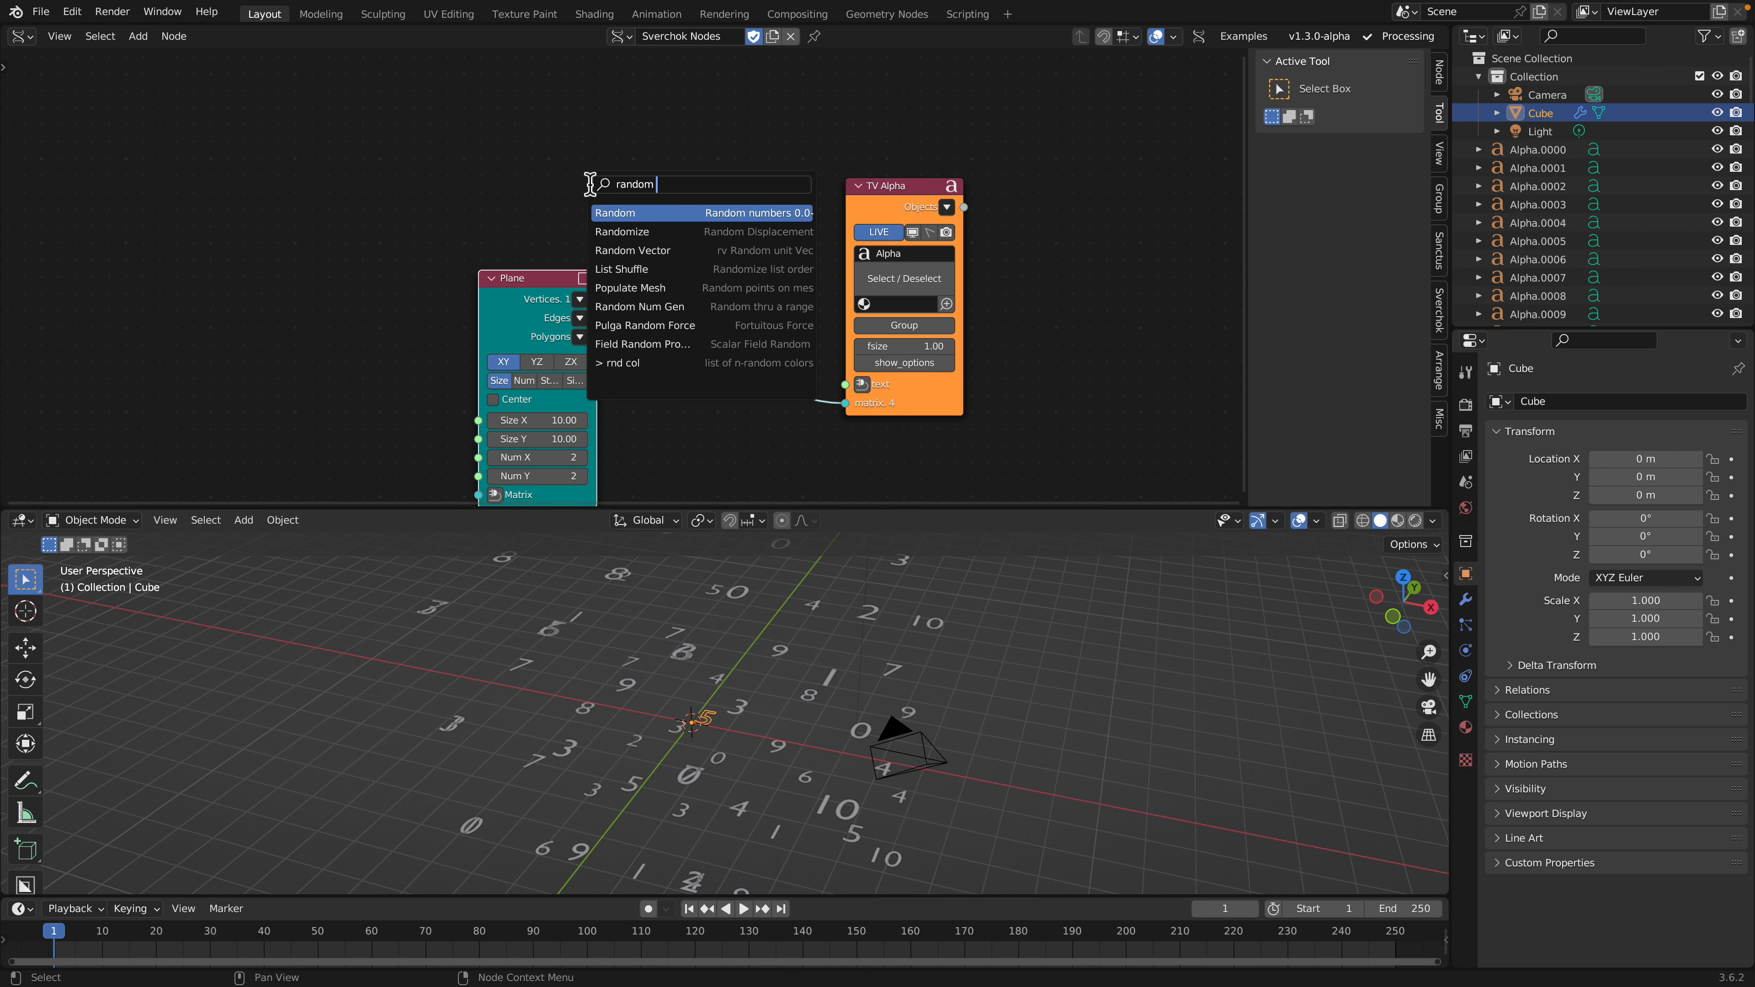
{"action": "type", "text": "nu"}
{"action": "key", "text": "Down"}
{"action": "key", "text": "Return"}
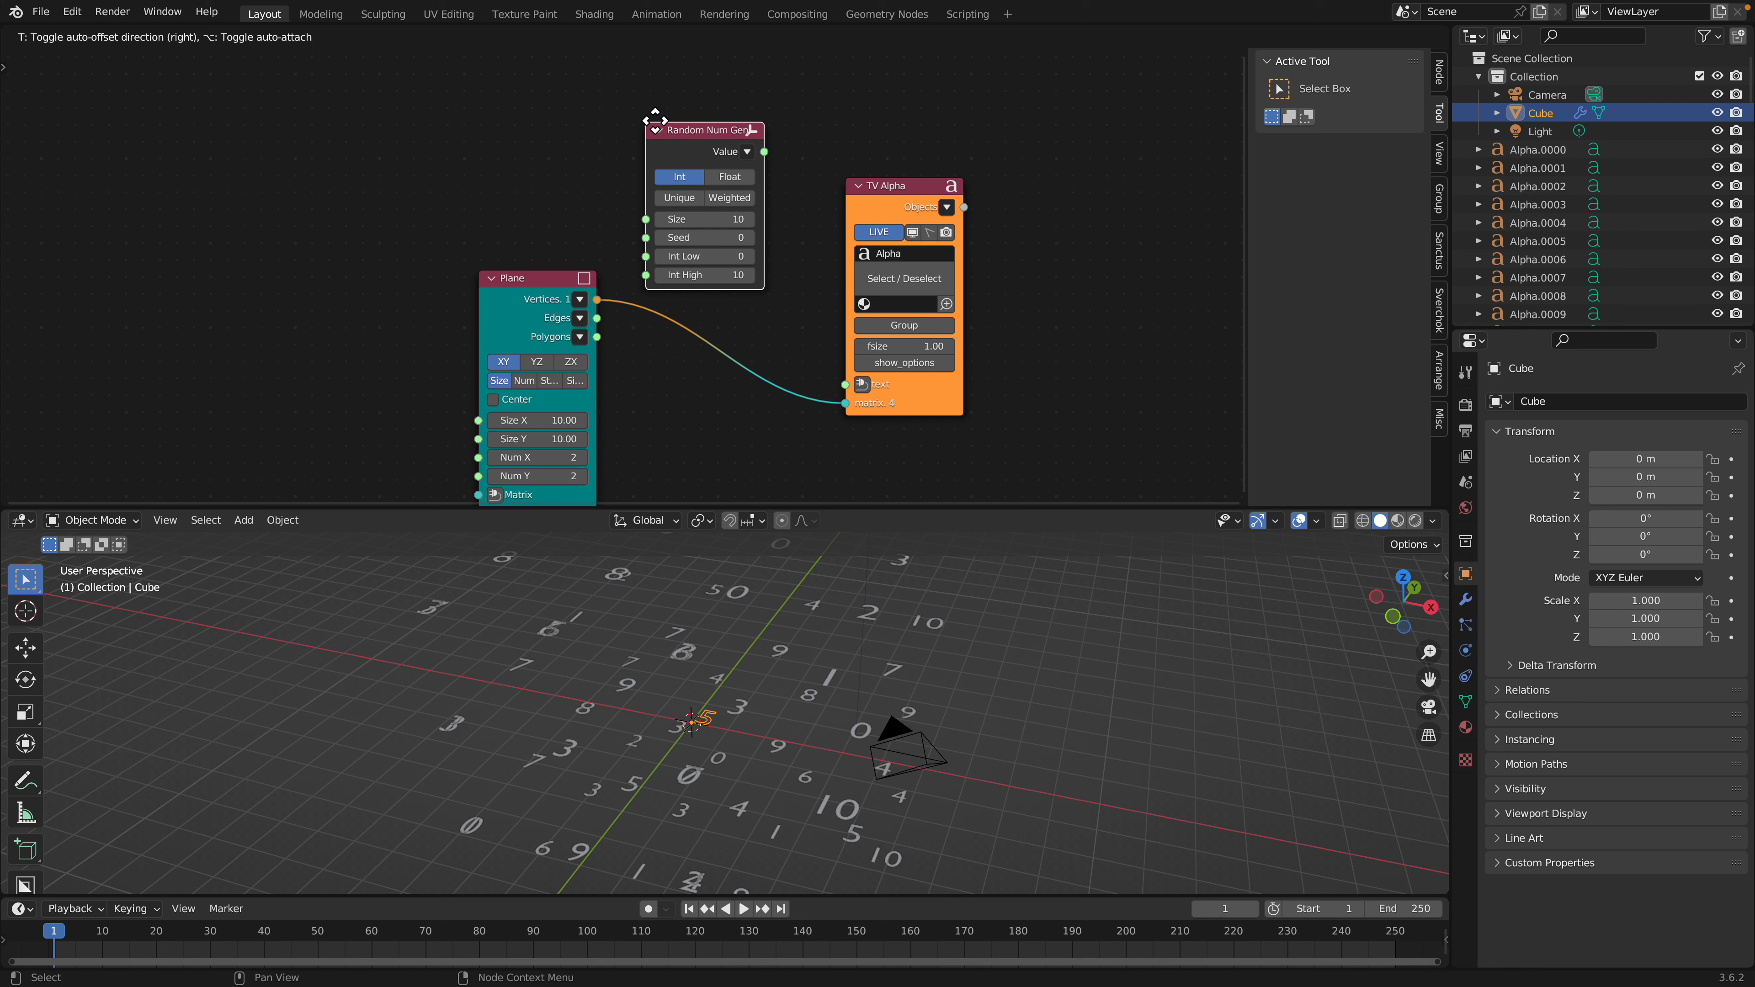
{"action": "left_click", "coordinate": [657, 111]}
{"action": "left_click_drag", "start_coordinate": [767, 141], "coordinate": [991, 381]}
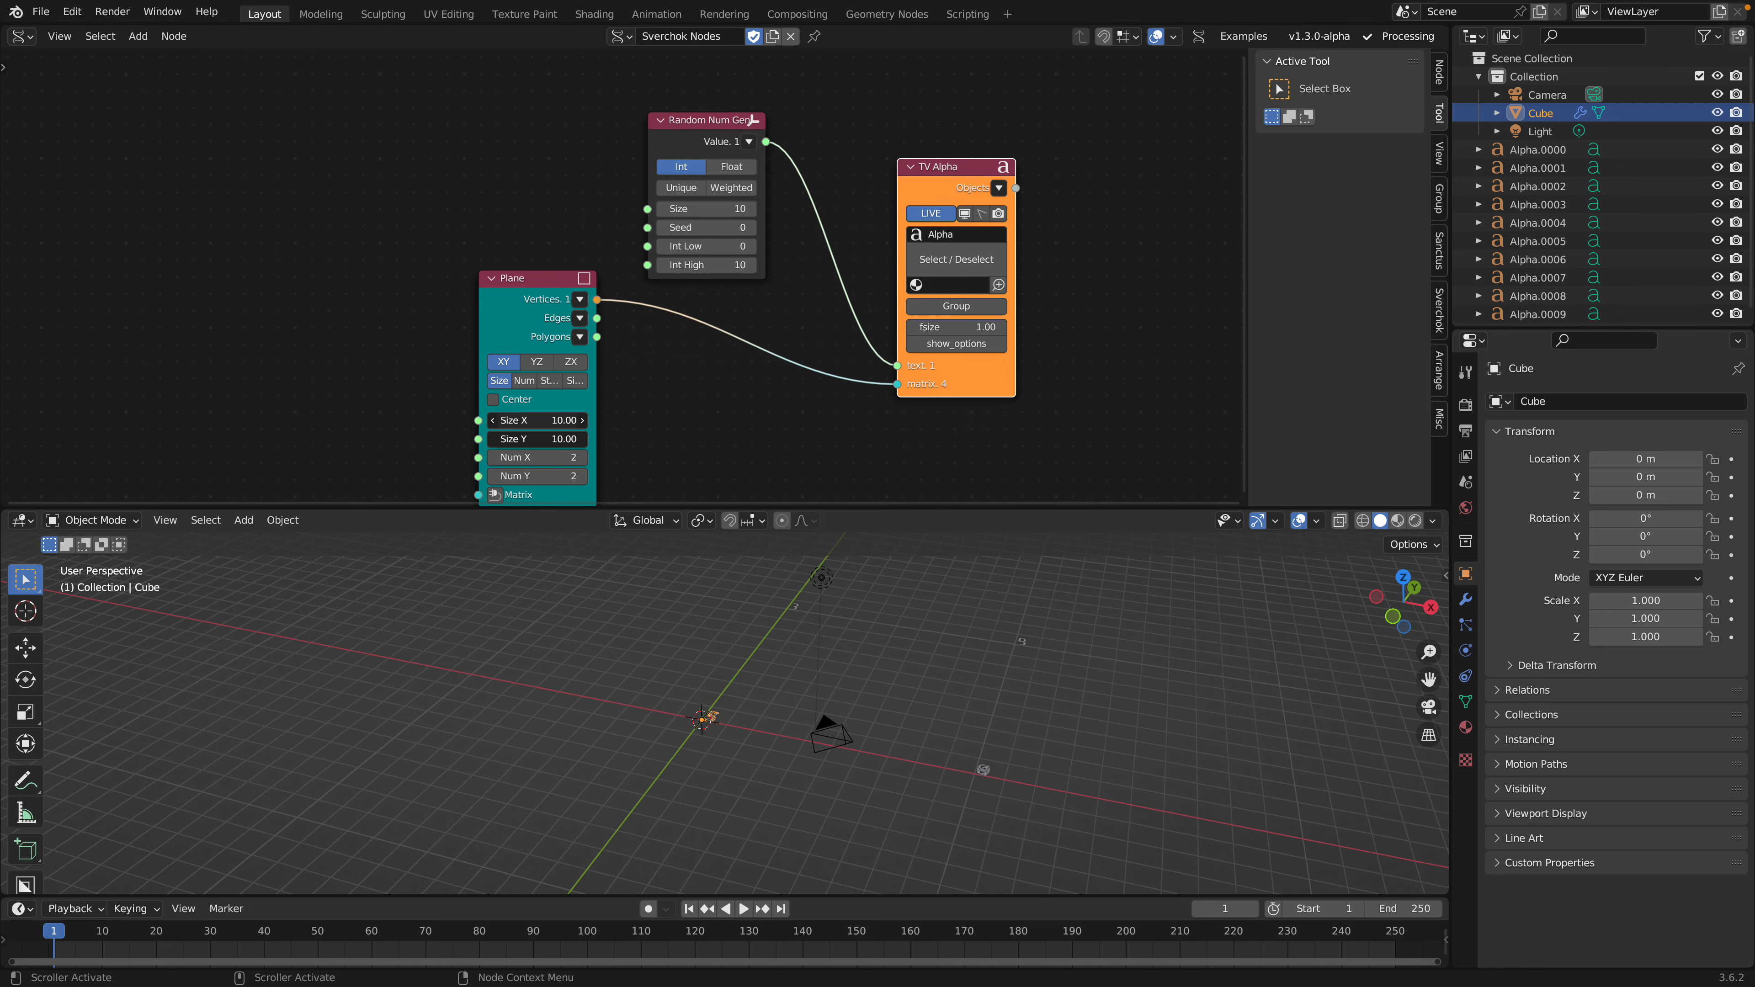
Set the Plane node's Num X and Num Y to 10 and its Size X and Size Y to about 10.84
{"action": "left_click_drag", "start_coordinate": [568, 439], "coordinate": [557, 473]}
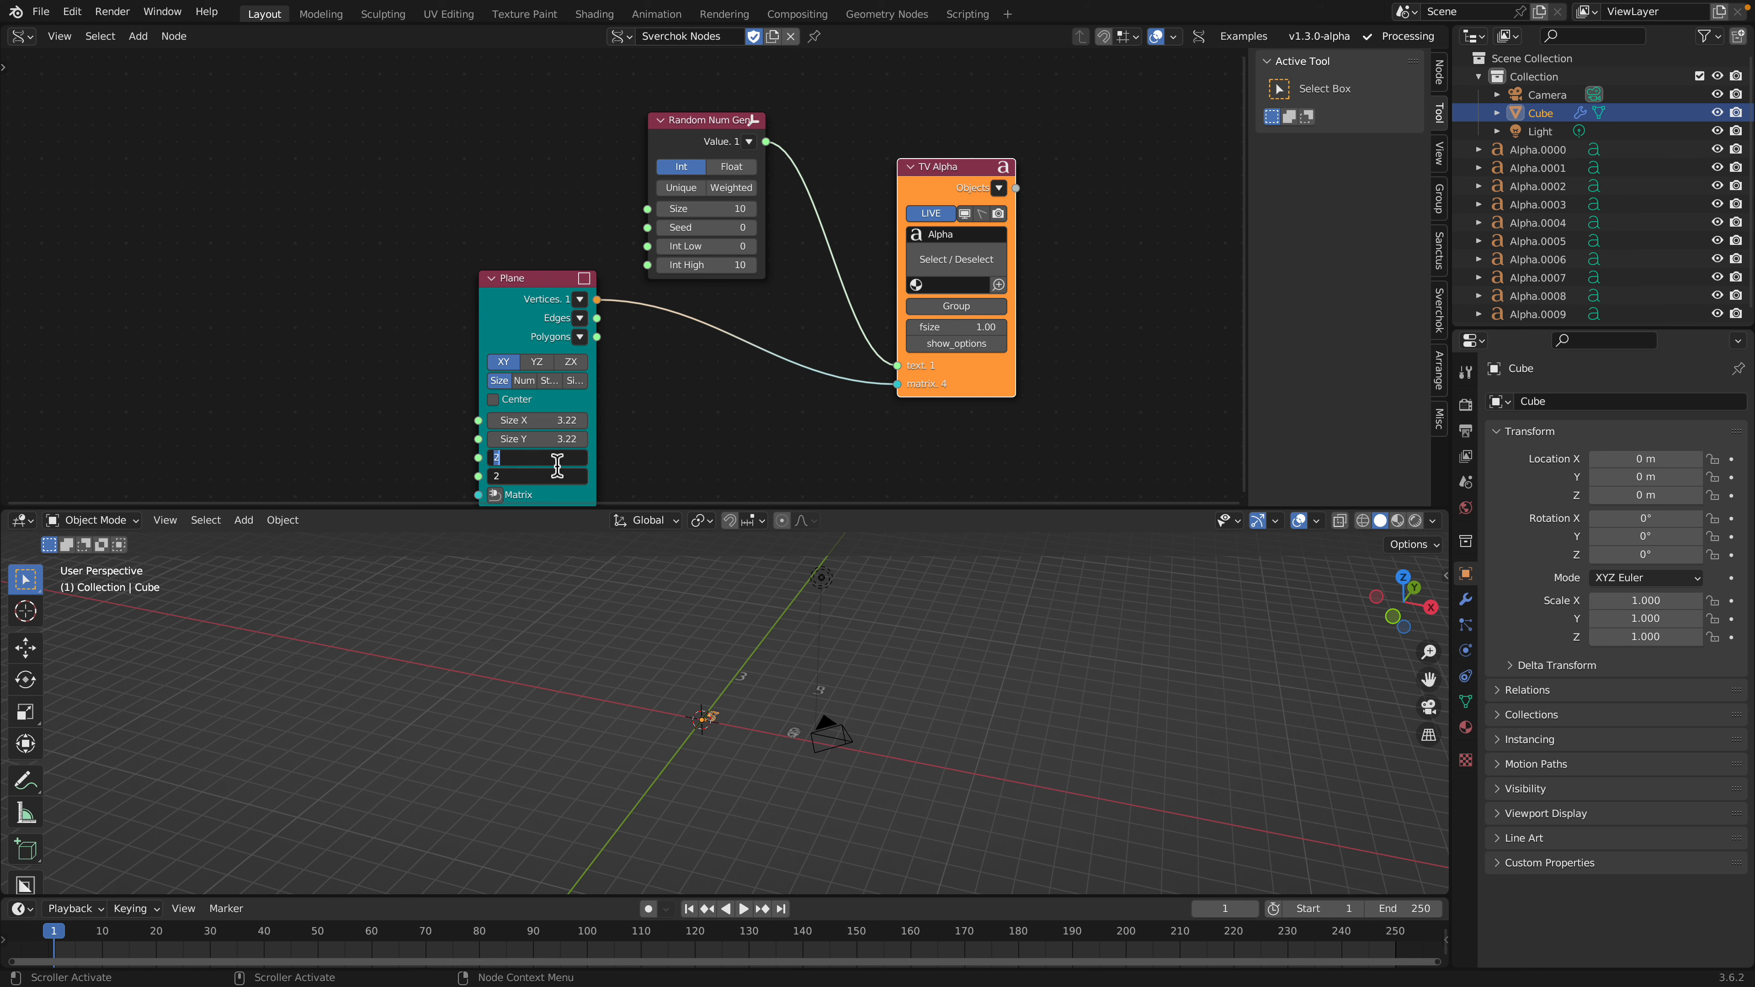
{"action": "type", "text": "10"}
{"action": "key", "text": "Return"}
{"action": "middle_click_drag", "start_coordinate": [682, 689], "coordinate": [679, 730]}
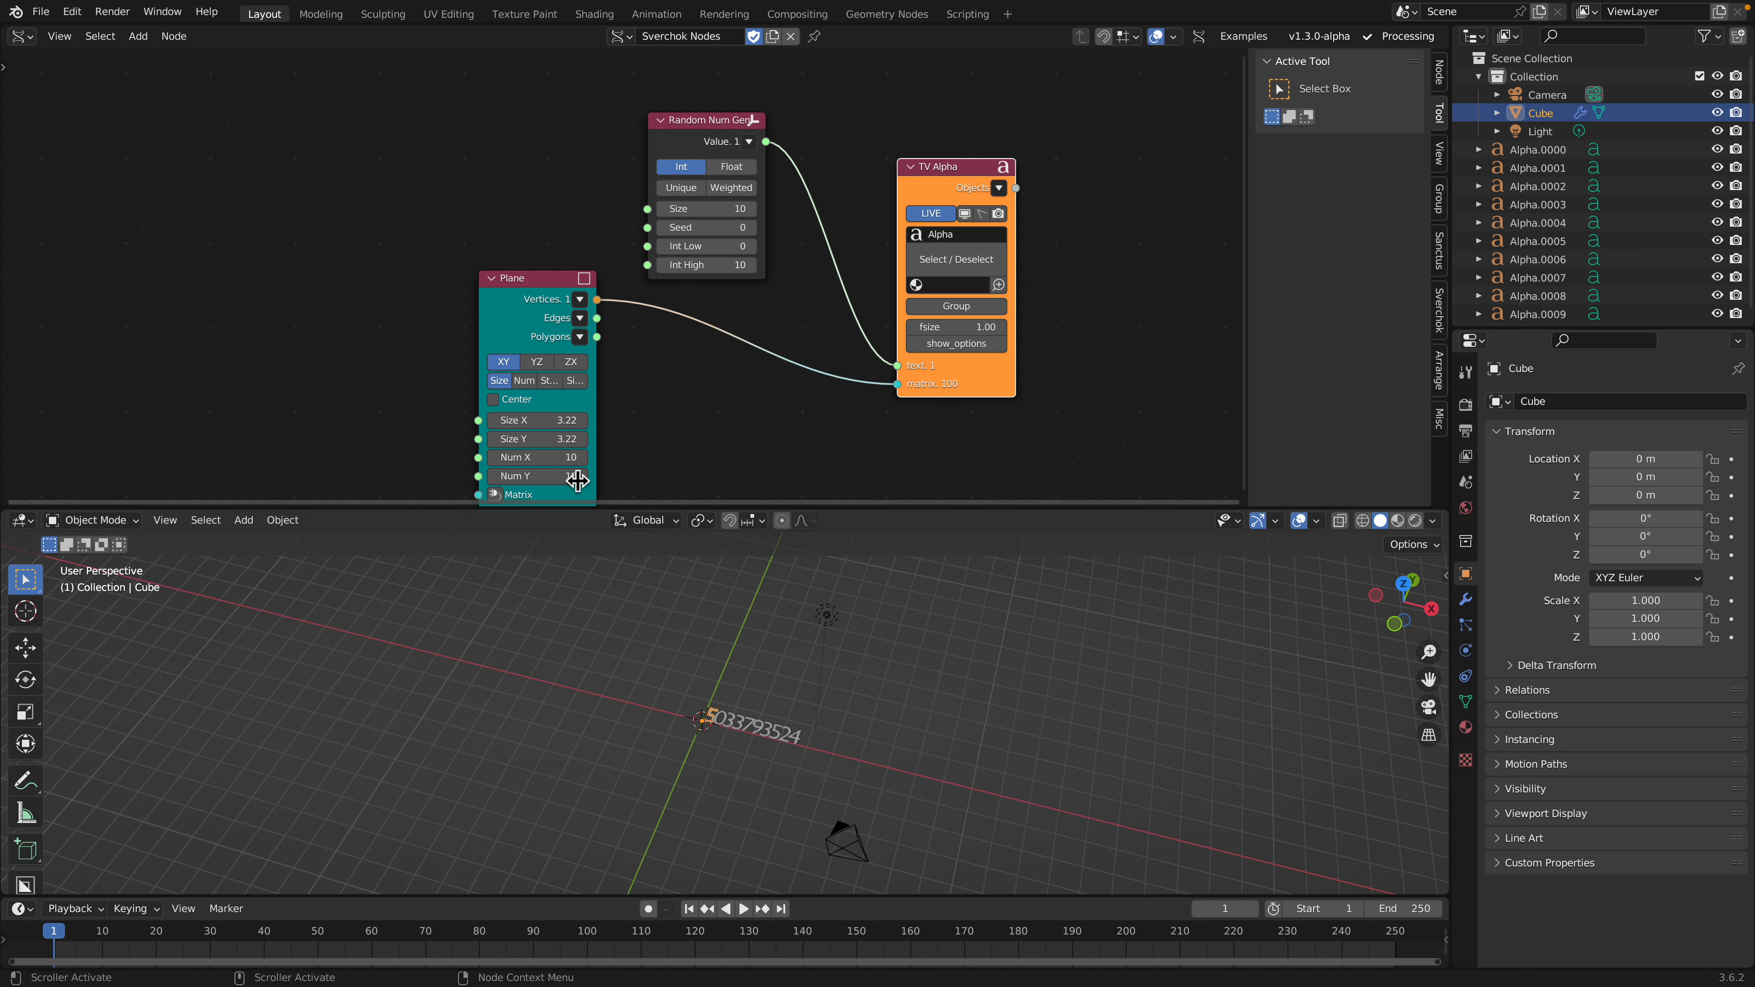
{"action": "middle_click_drag", "start_coordinate": [593, 437], "coordinate": [609, 350]}
{"action": "left_click_drag", "start_coordinate": [574, 335], "coordinate": [599, 366]}
{"action": "middle_click_drag", "start_coordinate": [598, 373], "coordinate": [538, 449]}
Set the Random Num Gen node's Size to 100 so every grid point gets a number
{"action": "double_click", "coordinate": [677, 200]}
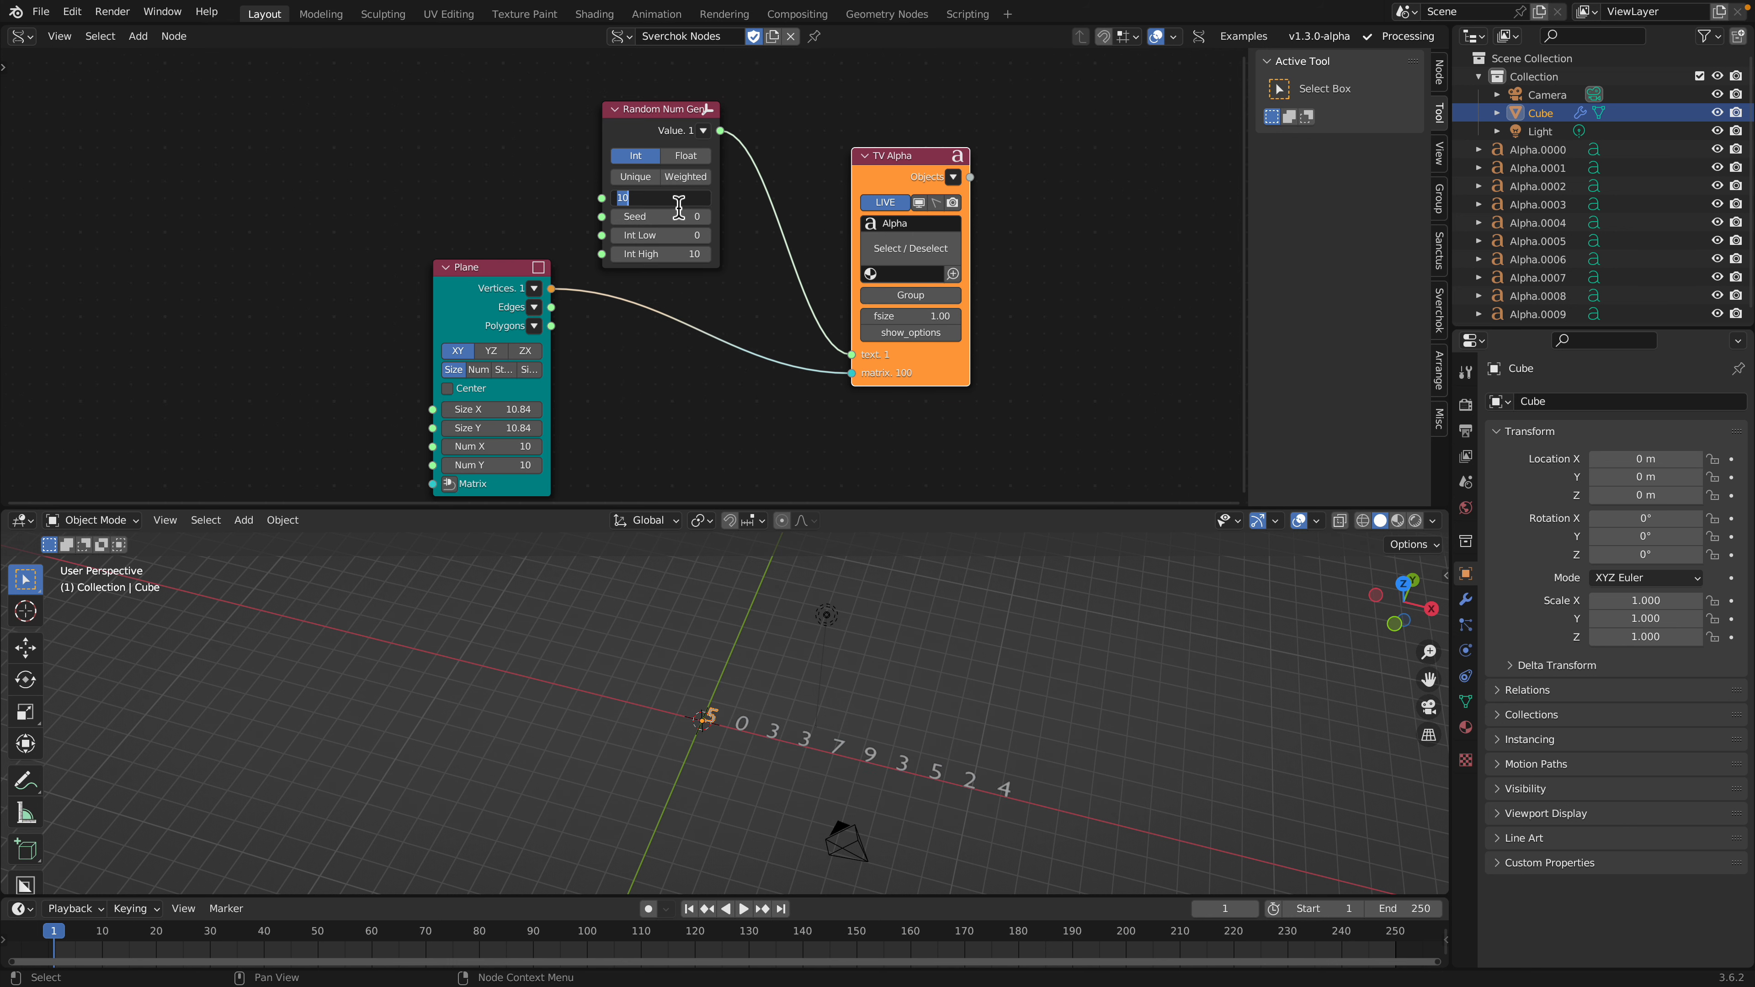
{"action": "type", "text": "100"}
{"action": "key", "text": "Return"}
{"action": "middle_click_drag", "start_coordinate": [843, 603], "coordinate": [663, 713], "text": "shift"}
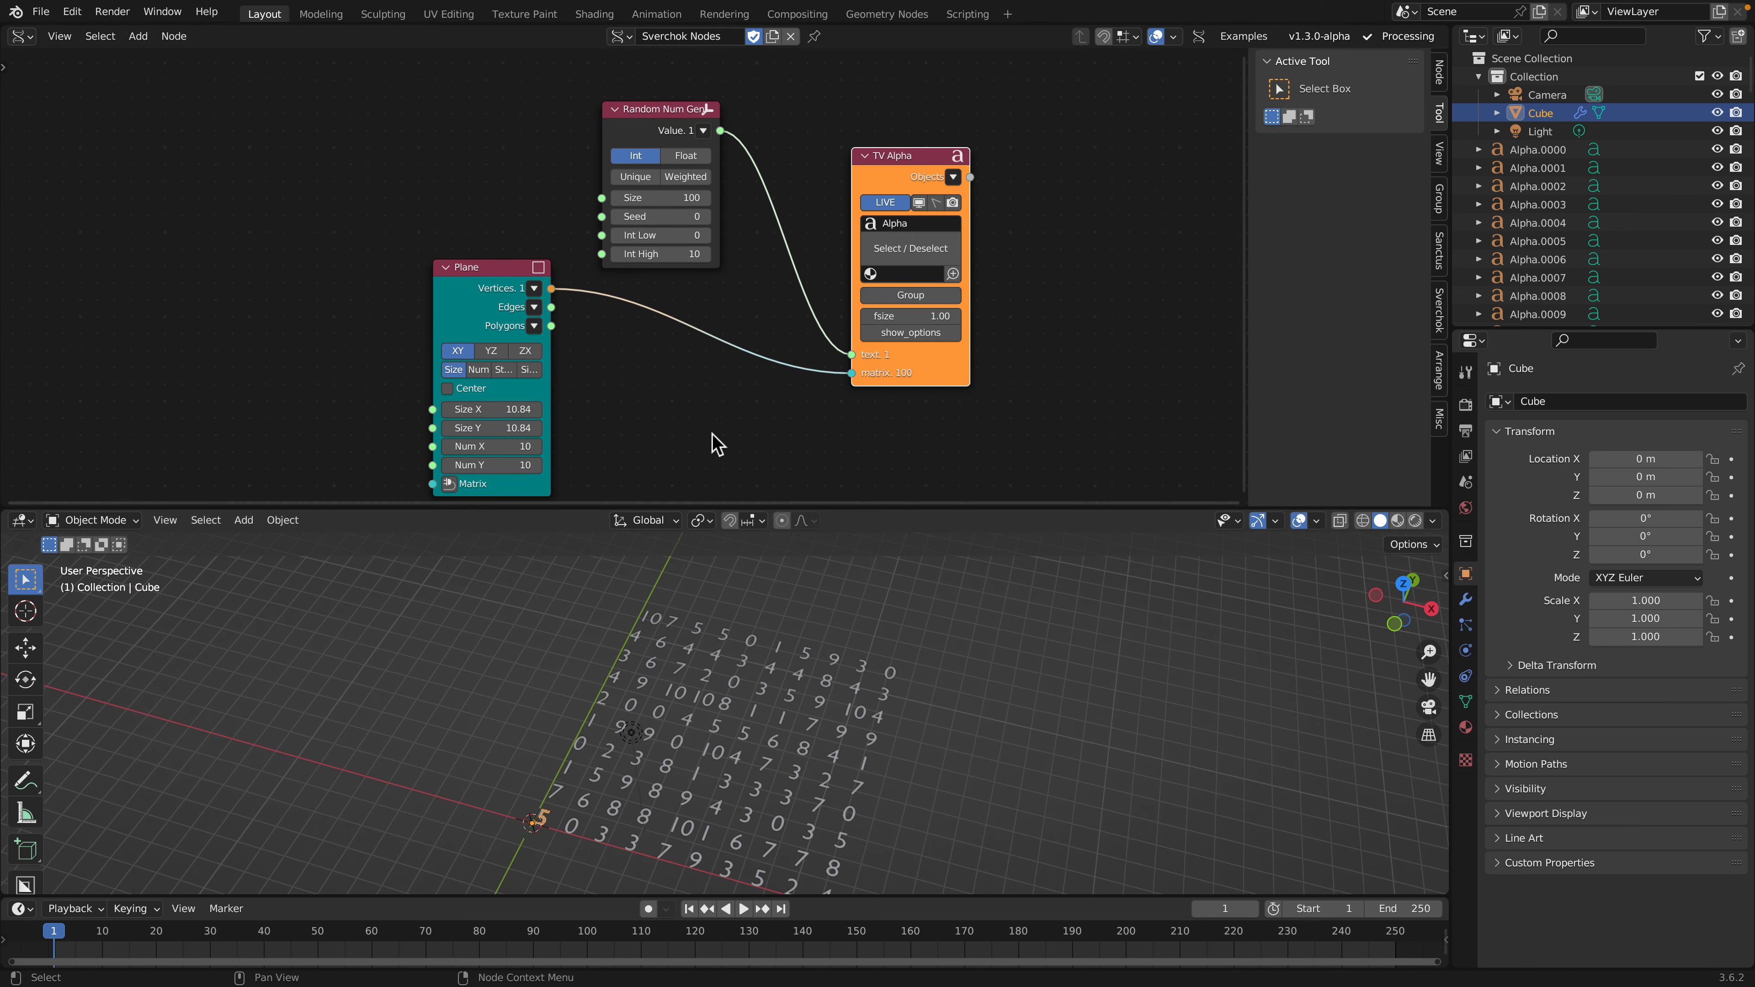
Try an Int High of 999 on the Random Num Gen node and settle on 99
{"action": "double_click", "coordinate": [686, 254]}
{"action": "key", "text": "Return"}
{"action": "double_click", "coordinate": [683, 253]}
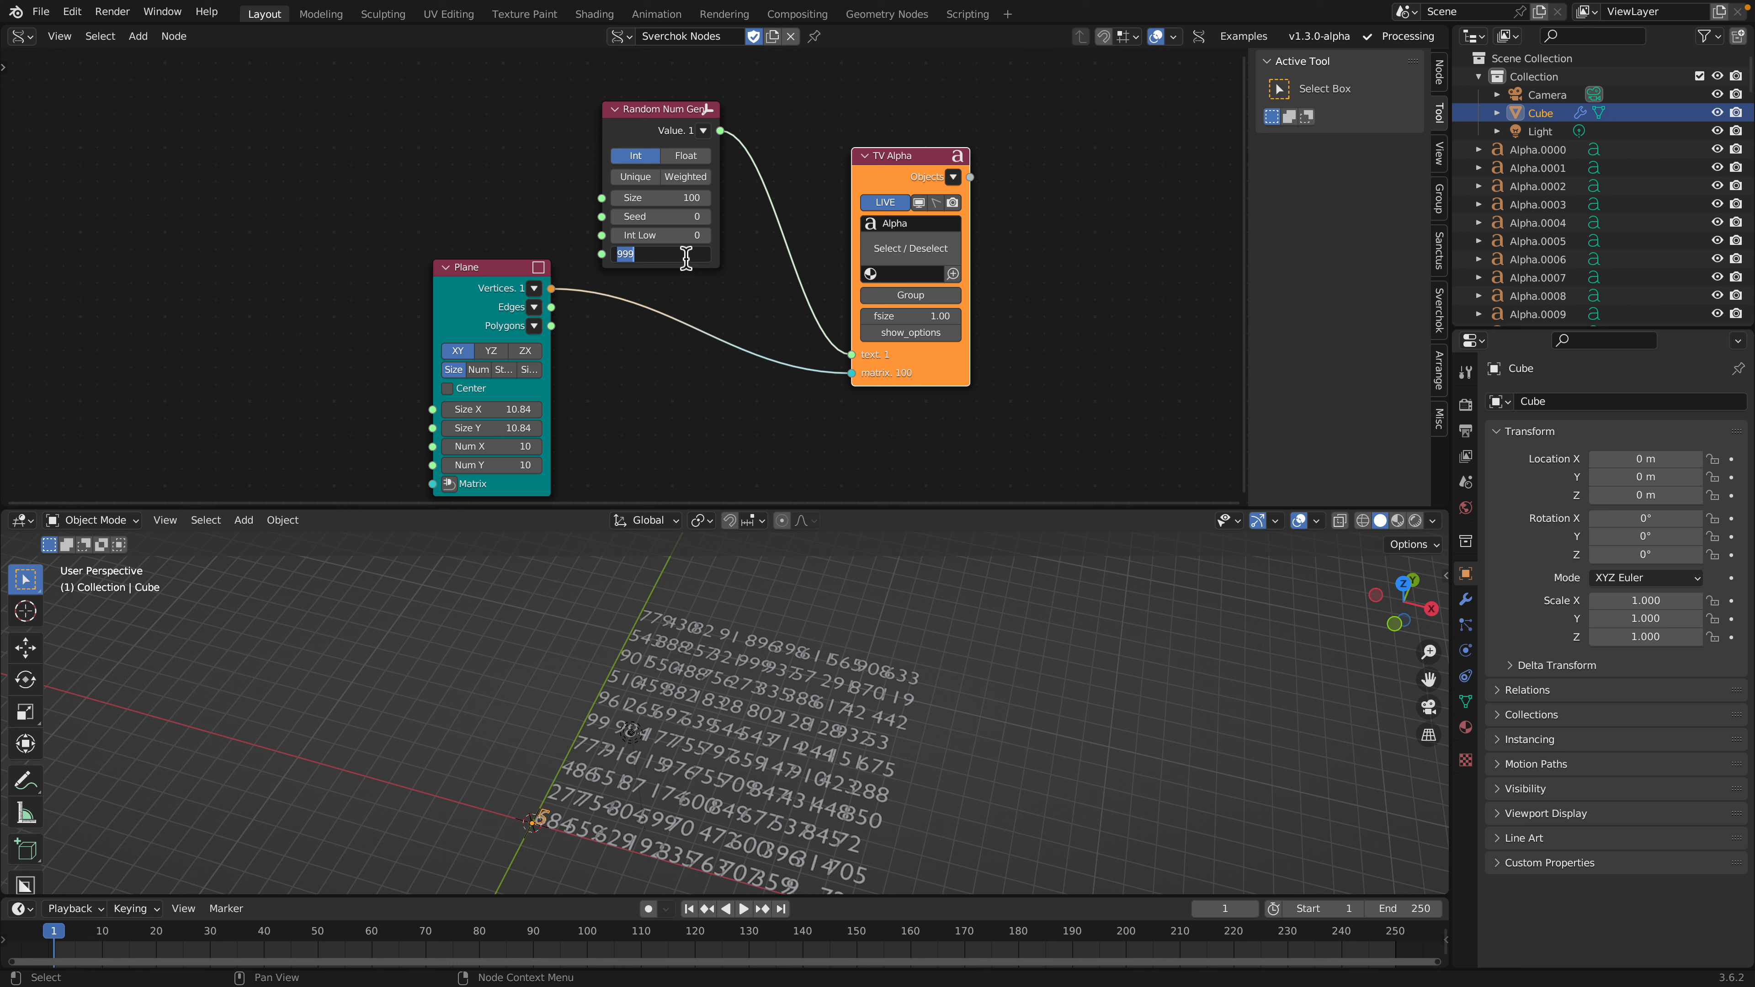
{"action": "type", "text": "99"}
{"action": "key", "text": "Return"}
{"action": "middle_click_drag", "start_coordinate": [737, 690], "coordinate": [835, 674]}
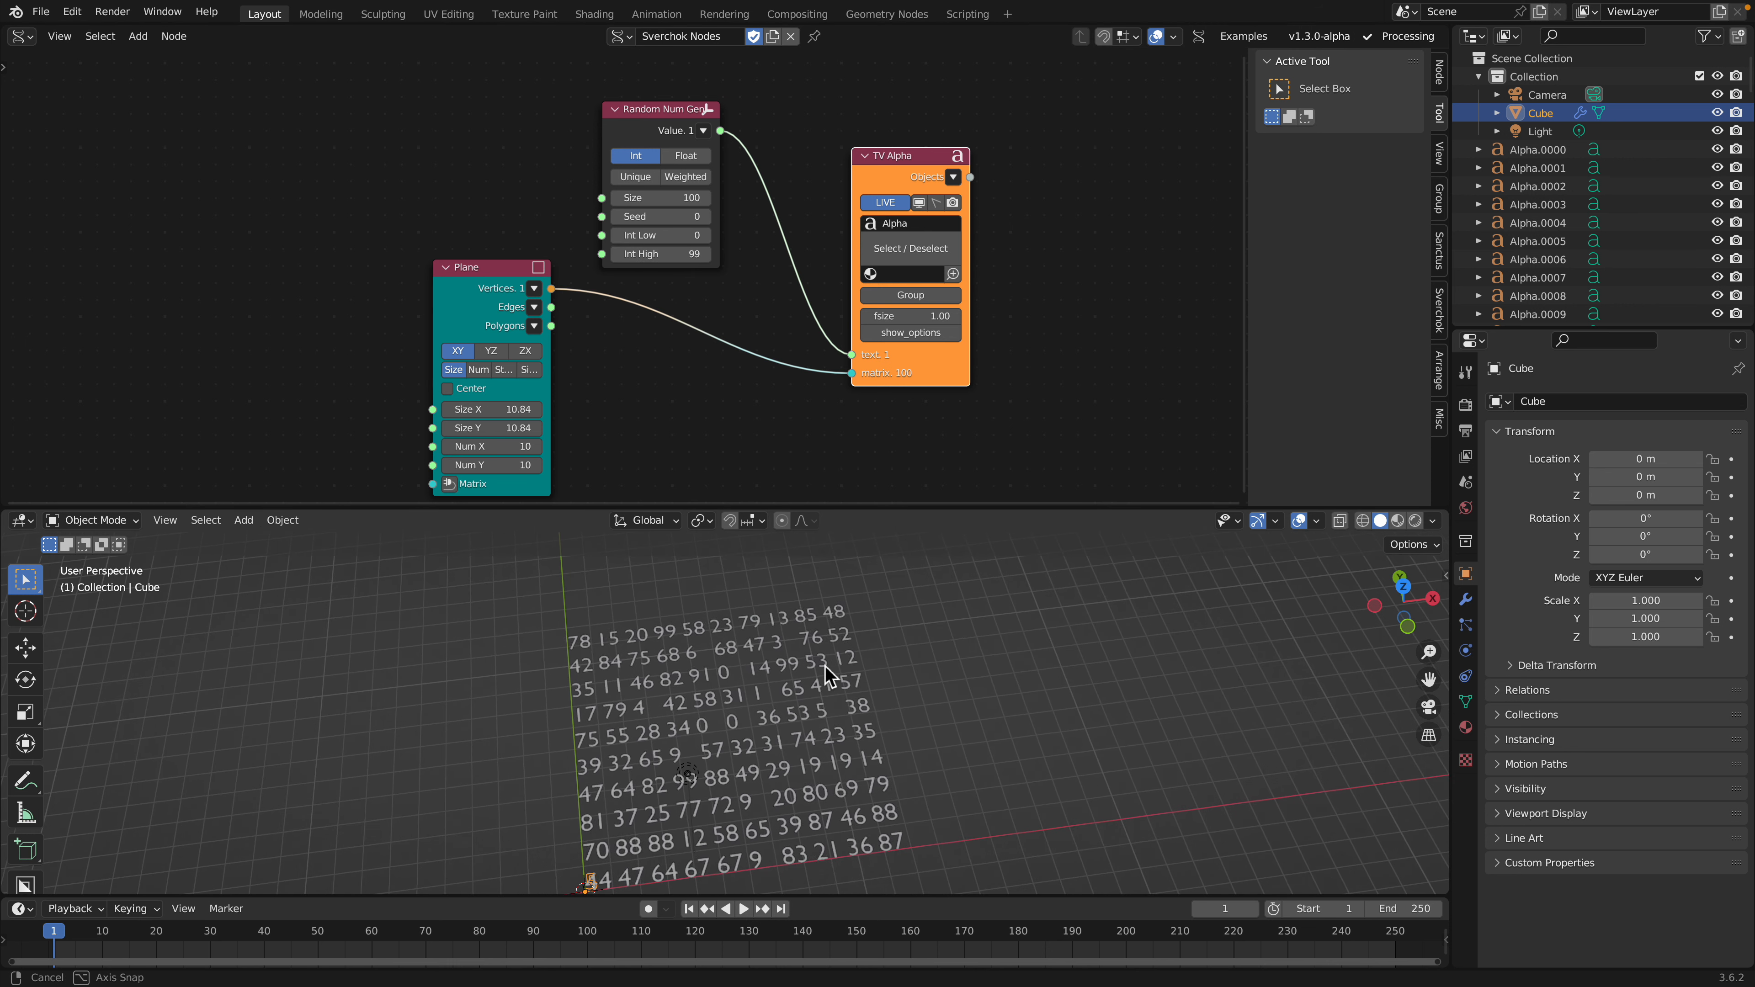
Raise the Random Num Gen node's Seed to 40 and move the Plane node closer to TV Alpha
{"action": "left_click_drag", "start_coordinate": [664, 220], "coordinate": [692, 220]}
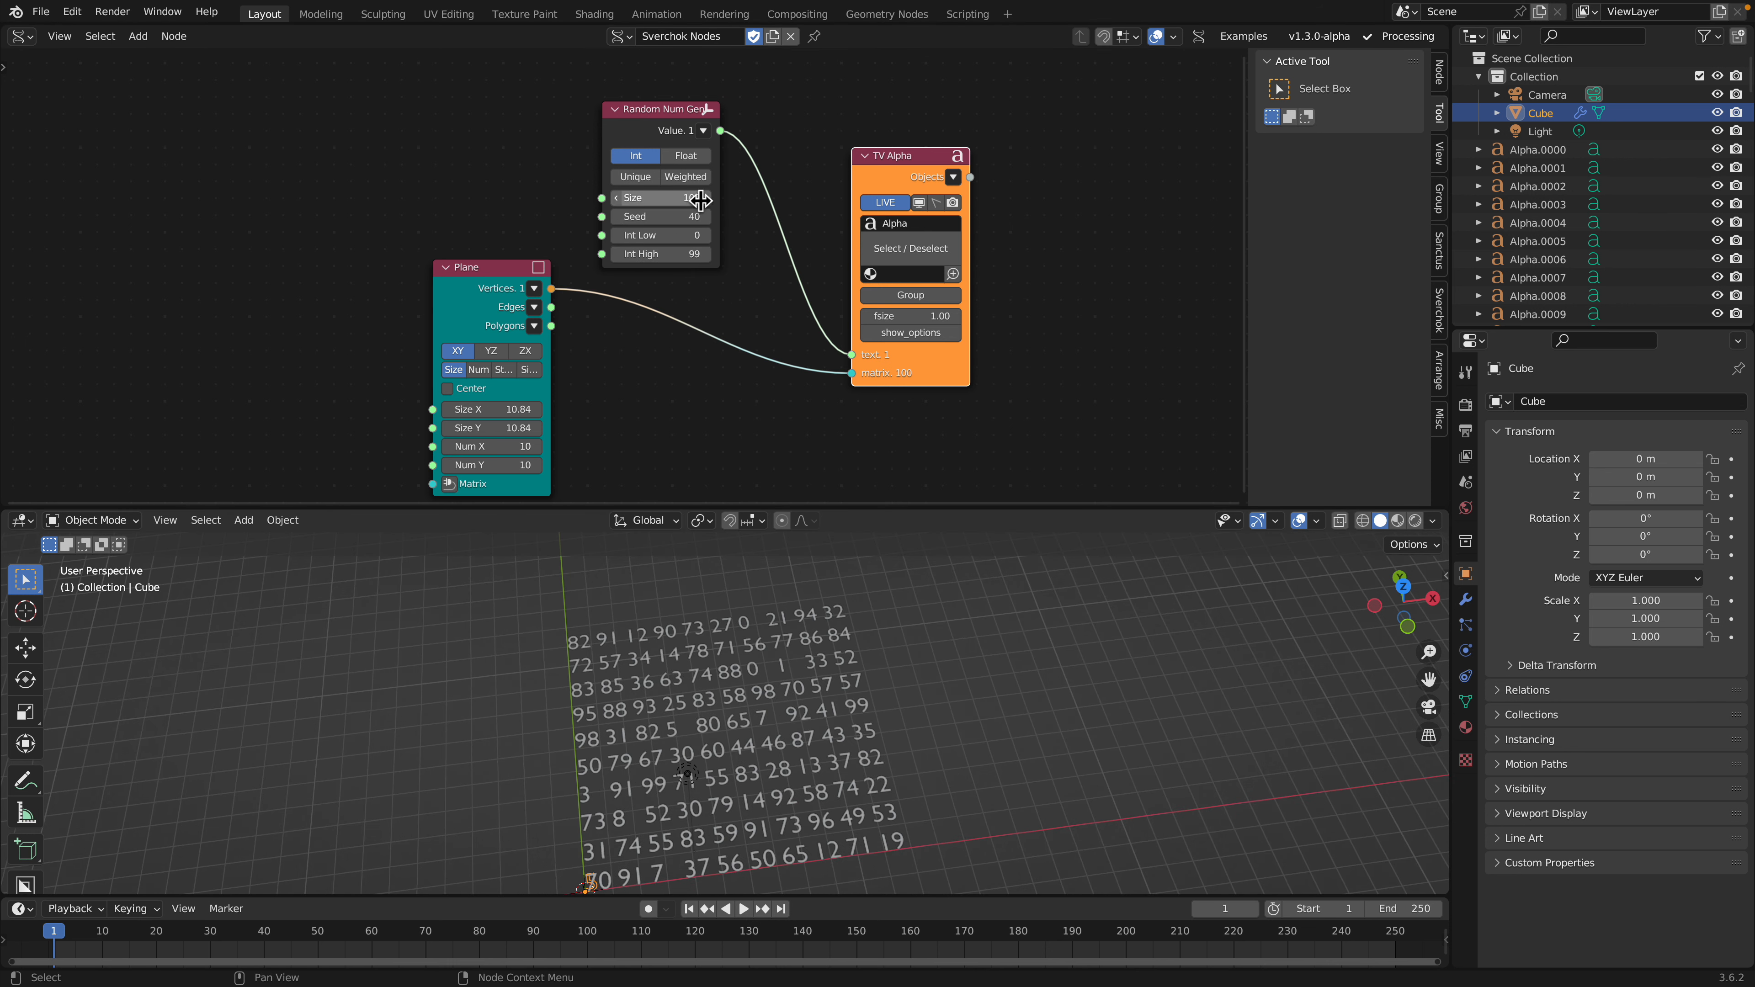
{"action": "left_click_drag", "start_coordinate": [500, 289], "coordinate": [619, 310]}
{"action": "middle_click_drag", "start_coordinate": [760, 664], "coordinate": [795, 643]}
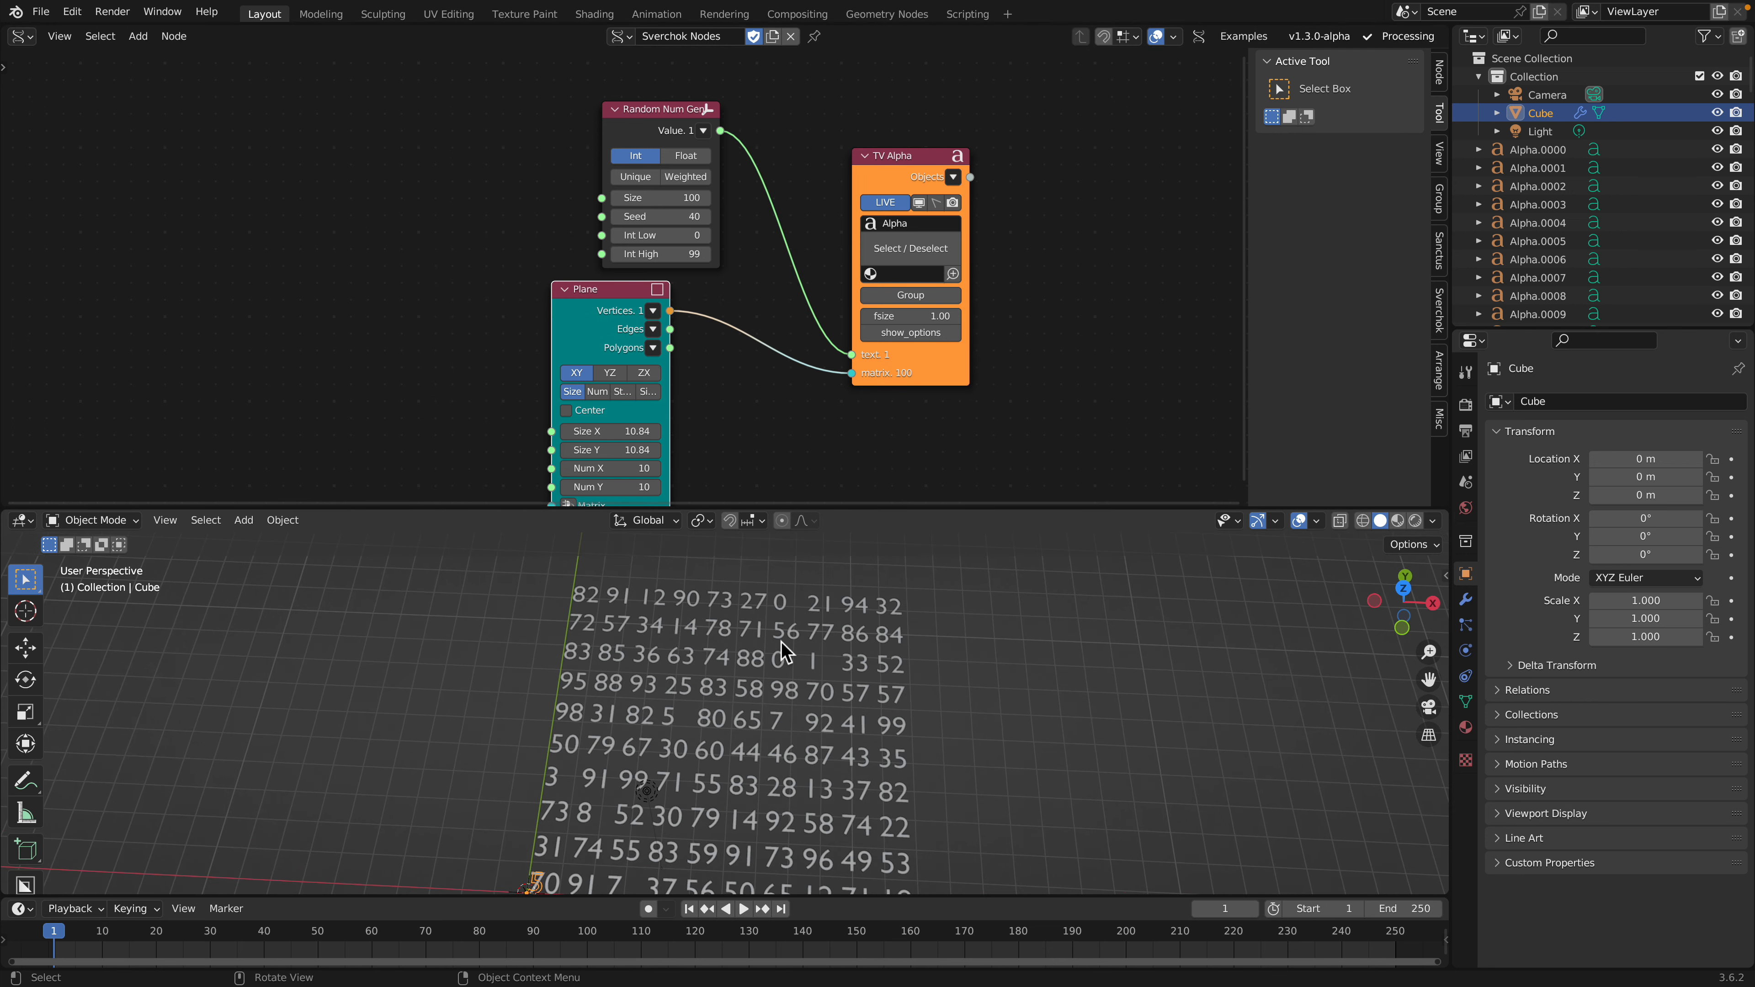
Try a larger font size of about 1.06 on the TV Alpha node and reset it to 1
{"action": "mouse_move", "coordinate": [911, 315]}
{"action": "left_mouse_down"}
{"action": "mouse_move", "coordinate": [960, 315]}
{"action": "mouse_move", "coordinate": [891, 315]}
{"action": "mouse_move", "coordinate": [926, 315]}
{"action": "left_mouse_up"}
{"action": "left_click", "coordinate": [948, 316]}
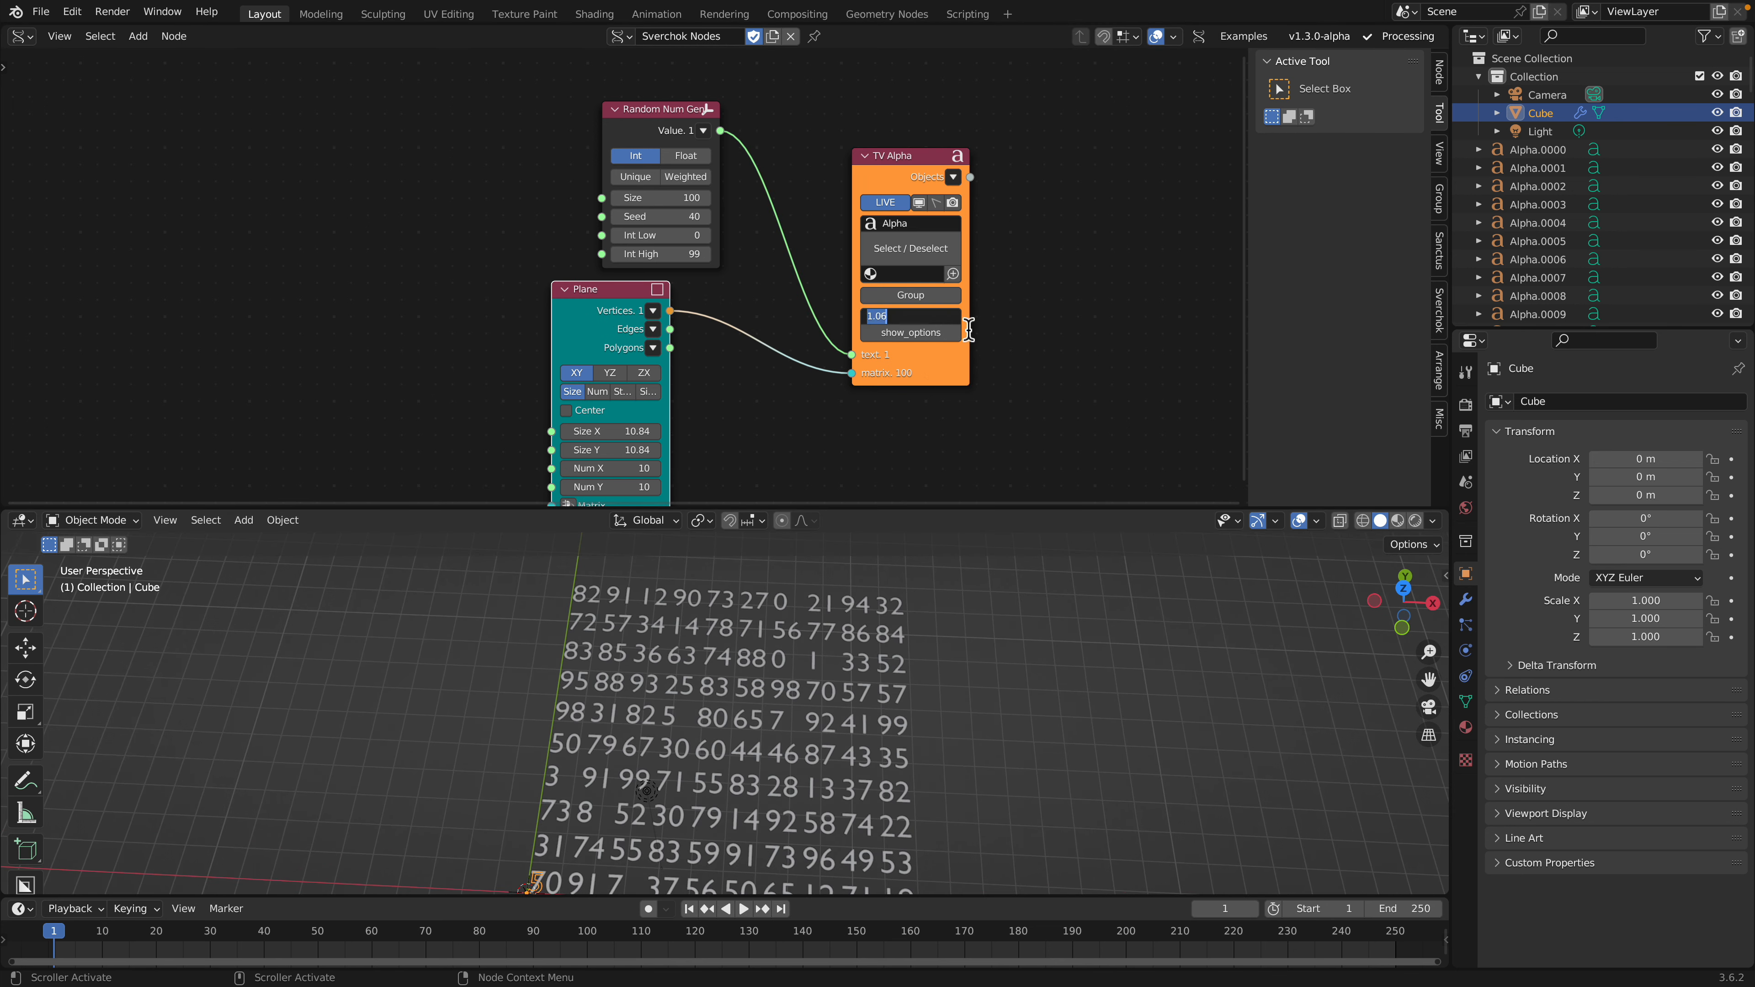
{"action": "type", "text": "1"}
{"action": "key", "text": "Return"}
Show the TV Alpha node's additional options and hide them again
{"action": "left_click", "coordinate": [934, 333]}
{"action": "middle_click_drag", "start_coordinate": [1041, 389], "coordinate": [1024, 336]}
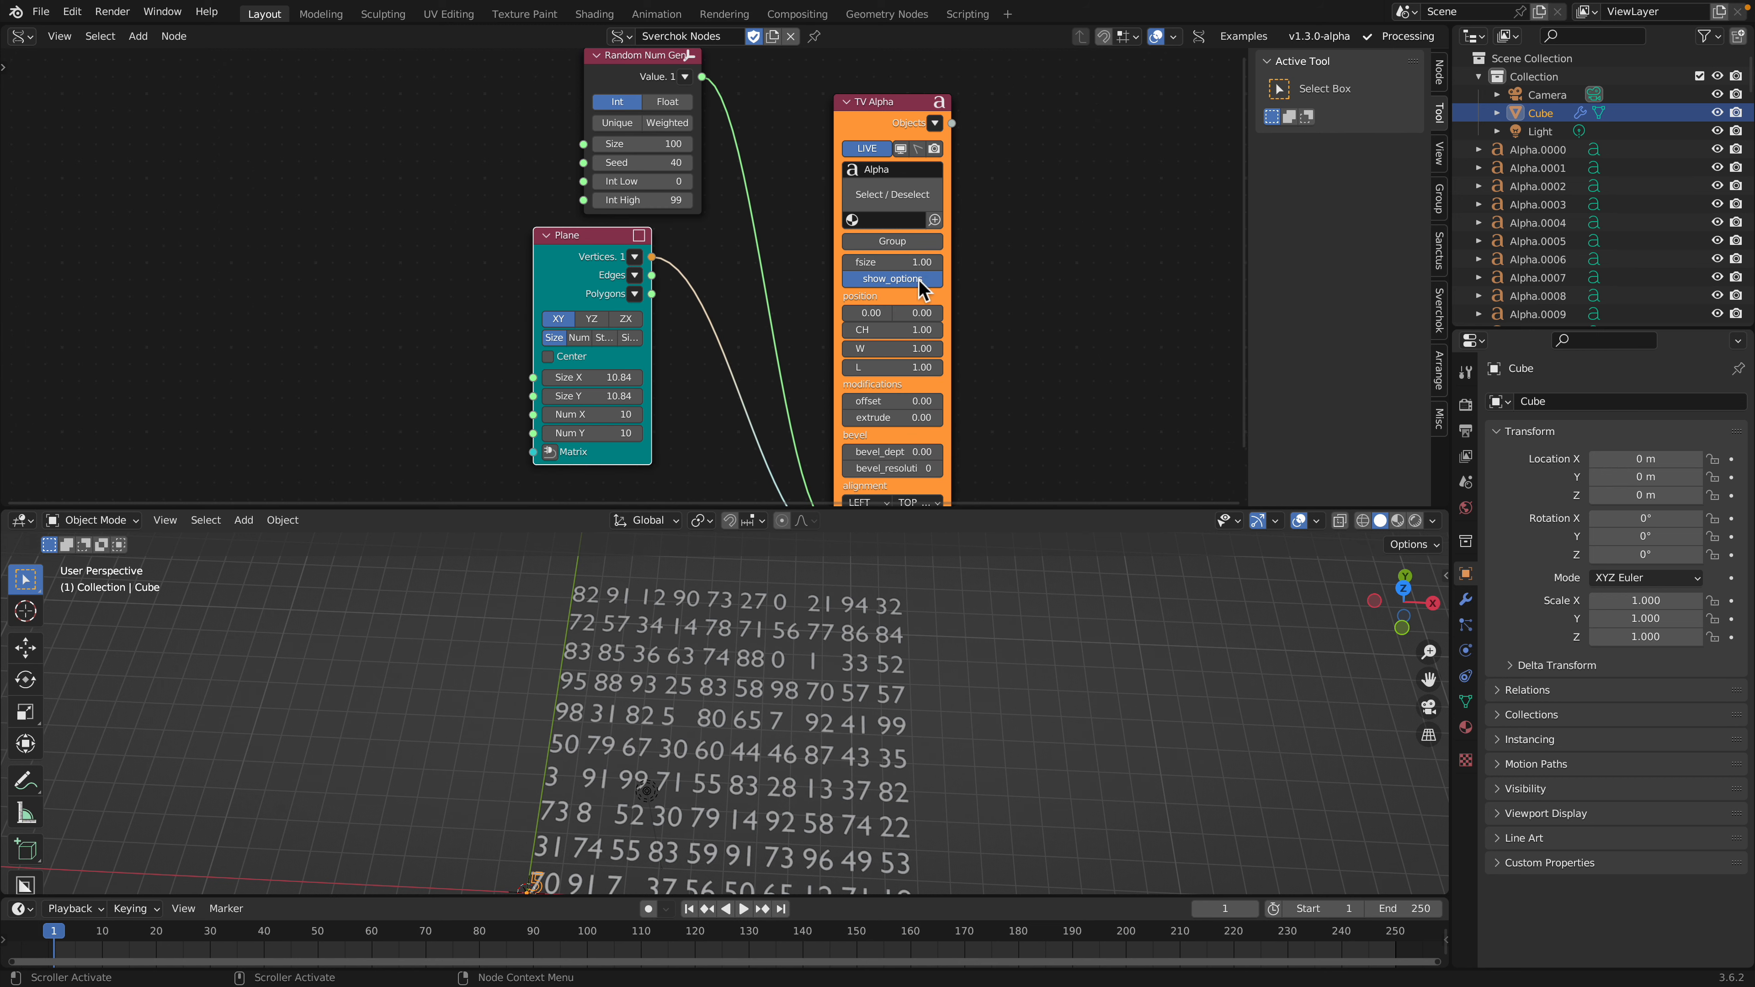
{"action": "left_click", "coordinate": [919, 280]}
Enlarge the 3D viewport, view the number grid from the top and select some numbers to inspect them as separate objects
{"action": "left_click_drag", "start_coordinate": [913, 508], "coordinate": [897, 415]}
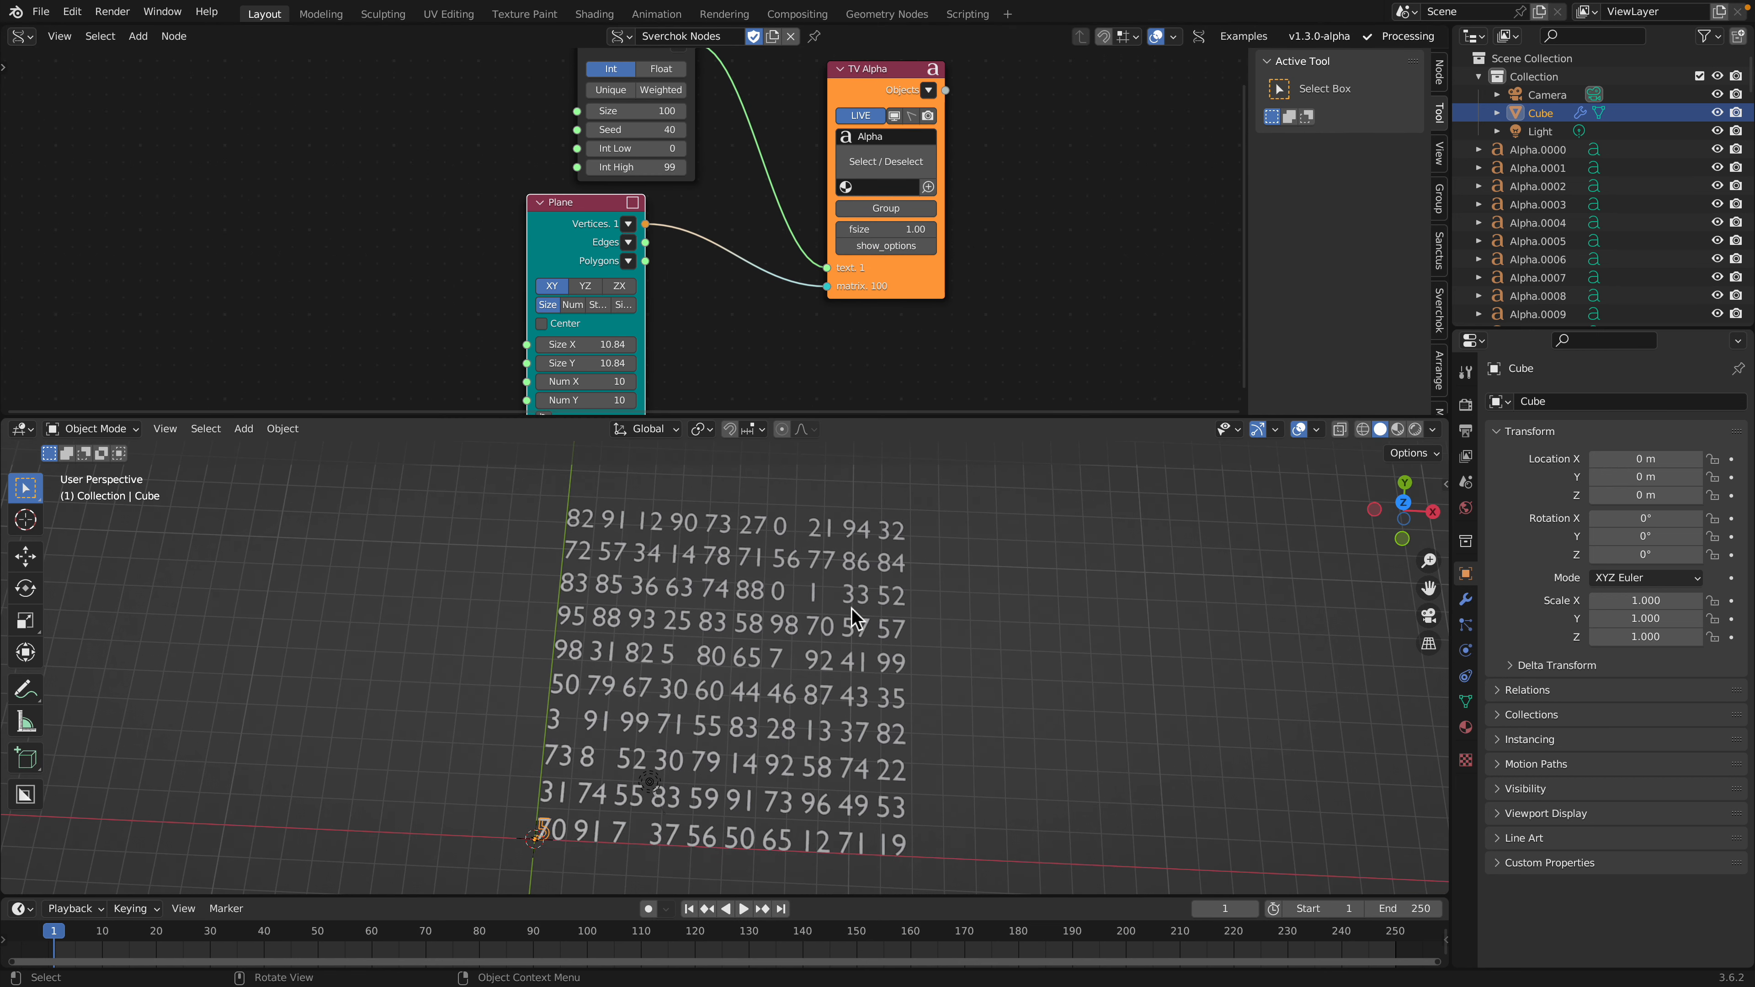
{"action": "left_click", "coordinate": [1402, 502]}
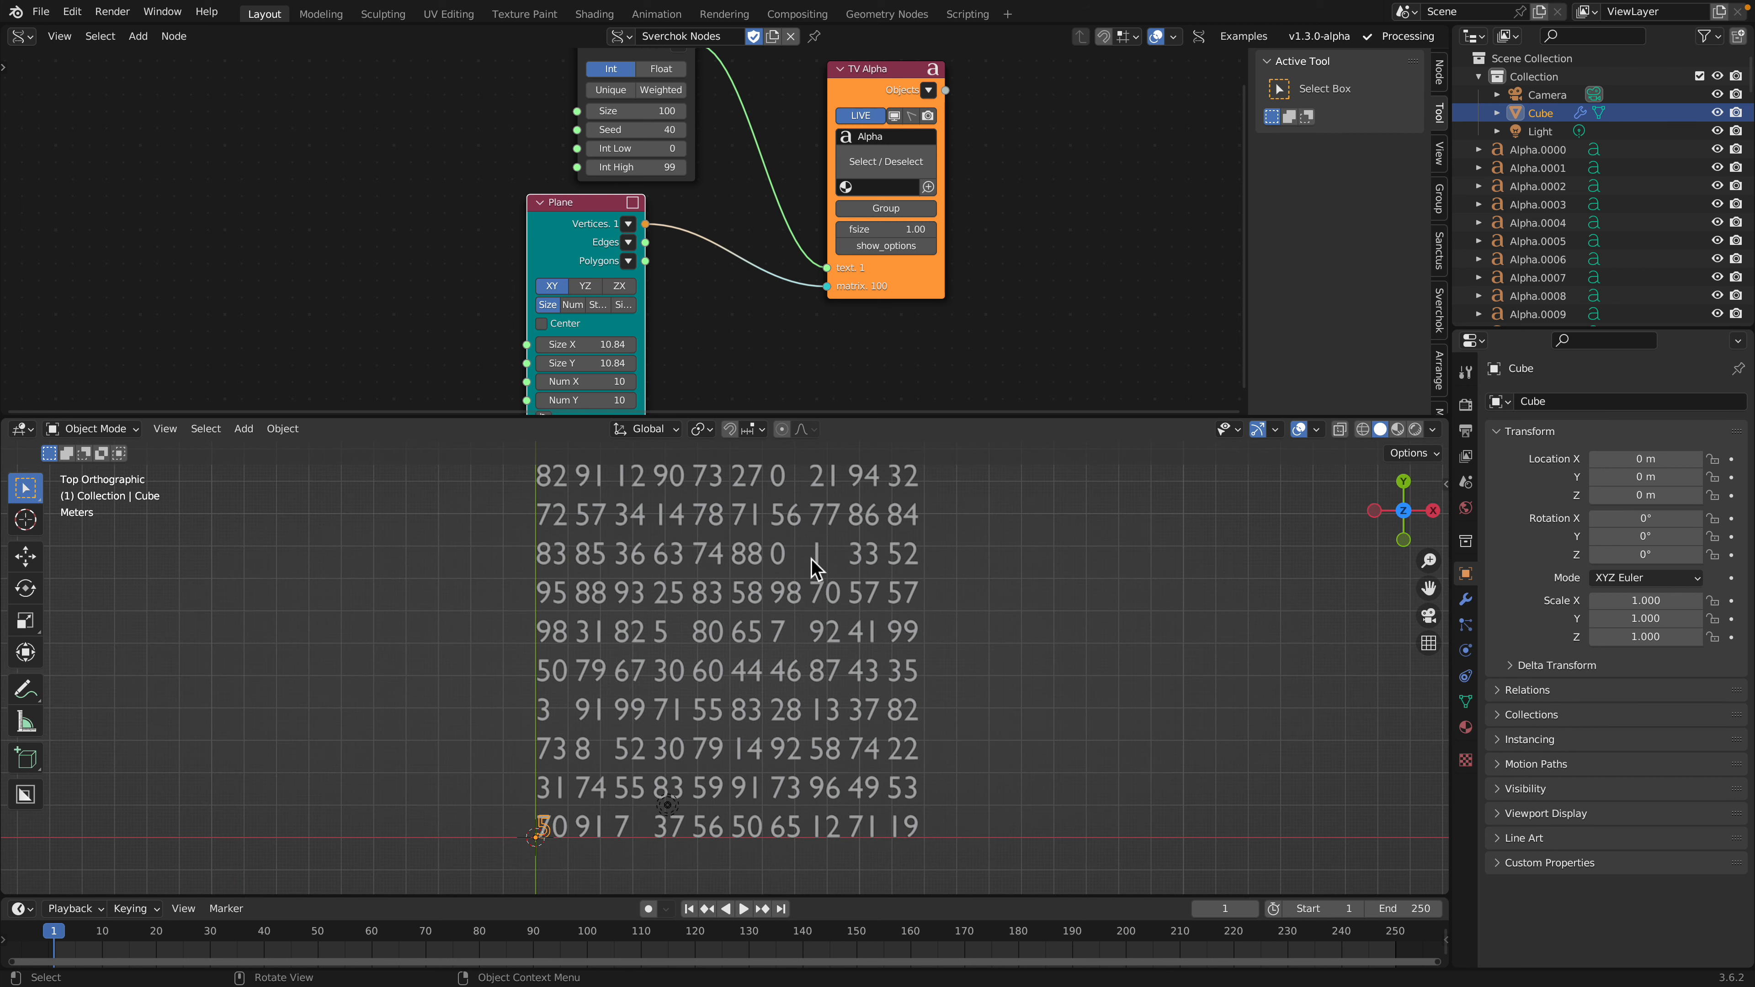
{"action": "left_click", "coordinate": [585, 755]}
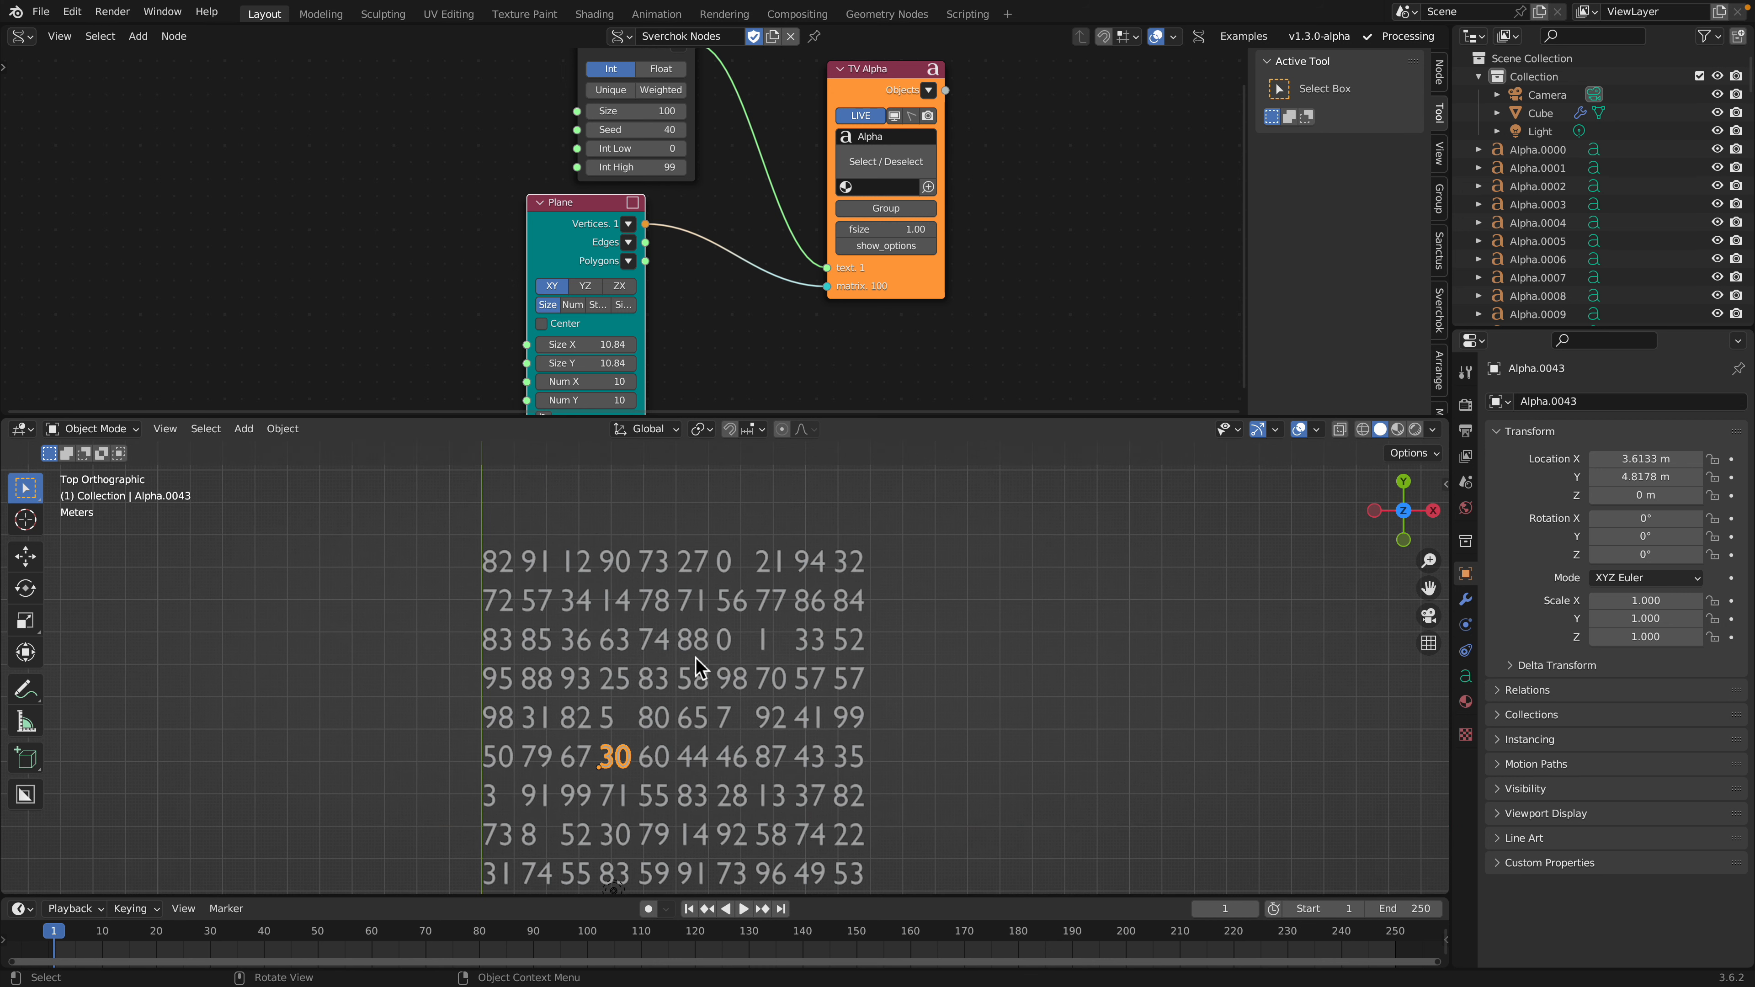
{"action": "mouse_move", "coordinate": [695, 658]}
{"action": "middle_mouse_down"}
{"action": "mouse_move", "coordinate": [691, 674]}
{"action": "mouse_move", "coordinate": [673, 634]}
{"action": "middle_mouse_up"}
{"action": "left_click_drag", "start_coordinate": [612, 572], "coordinate": [815, 747]}
{"action": "left_click", "coordinate": [718, 580]}
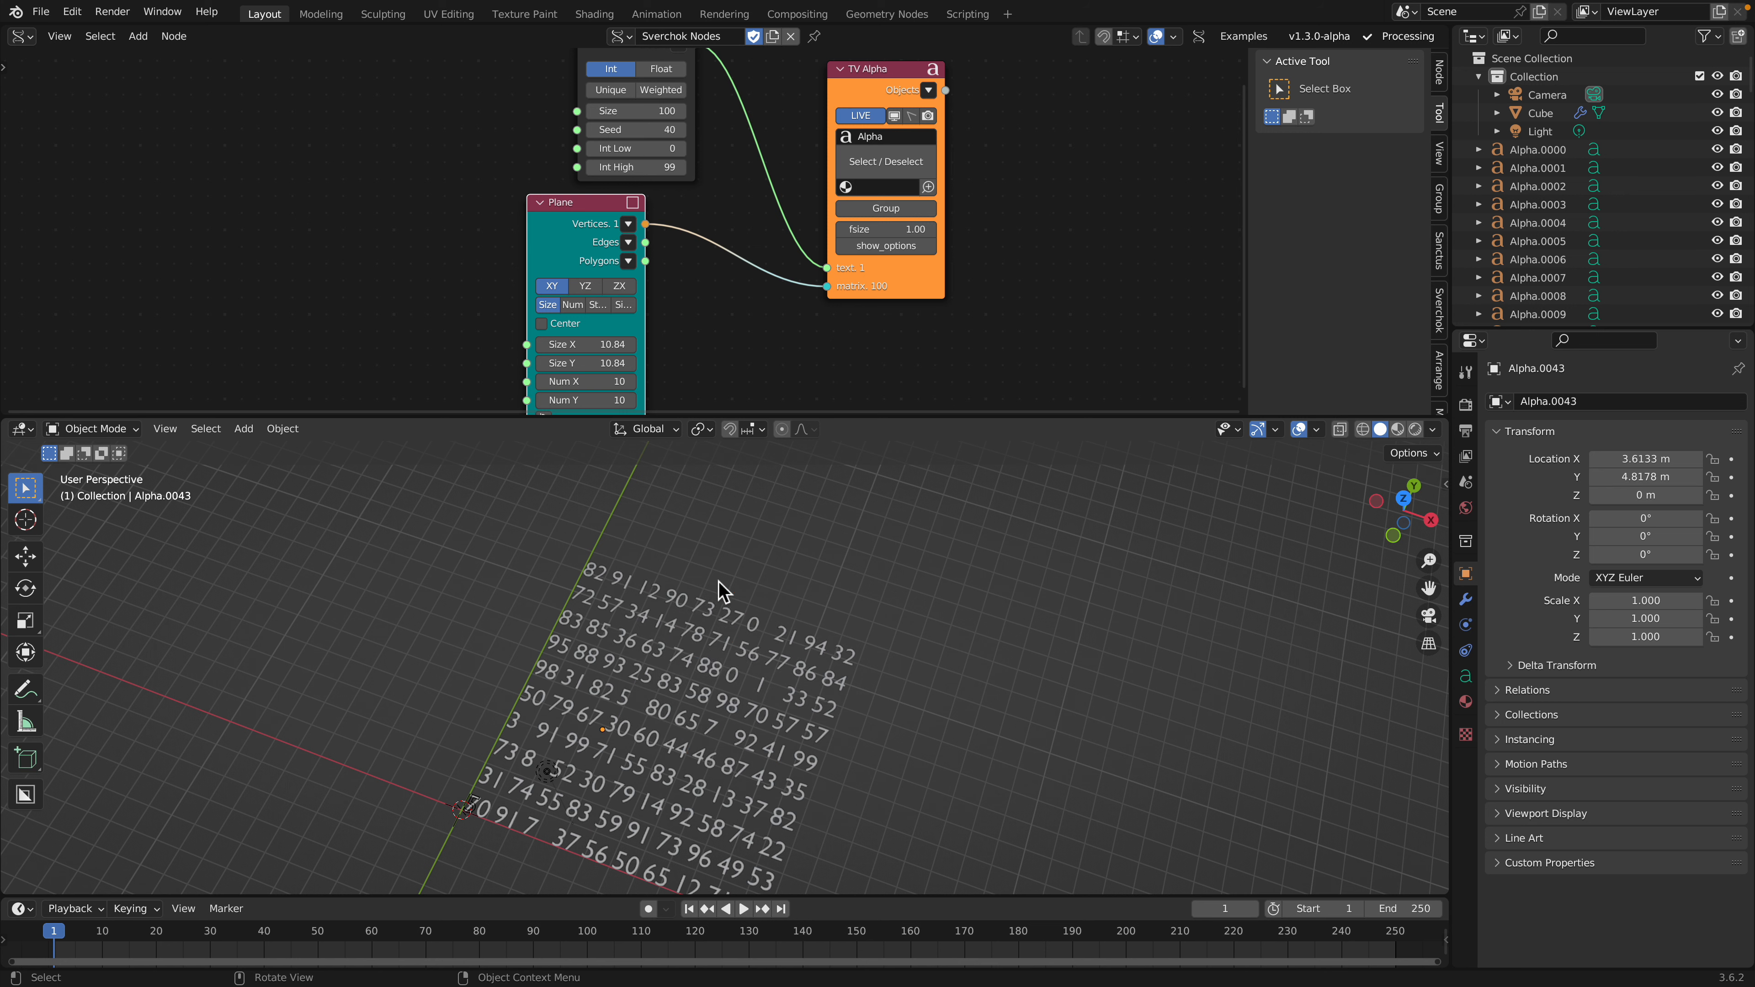
Delete all objects in the scene
{"action": "key", "text": "a"}
{"action": "key", "text": "x"}
{"action": "left_click", "coordinate": [794, 541]}
Start a new default file without saving the current one
{"action": "left_click", "coordinate": [40, 11]}
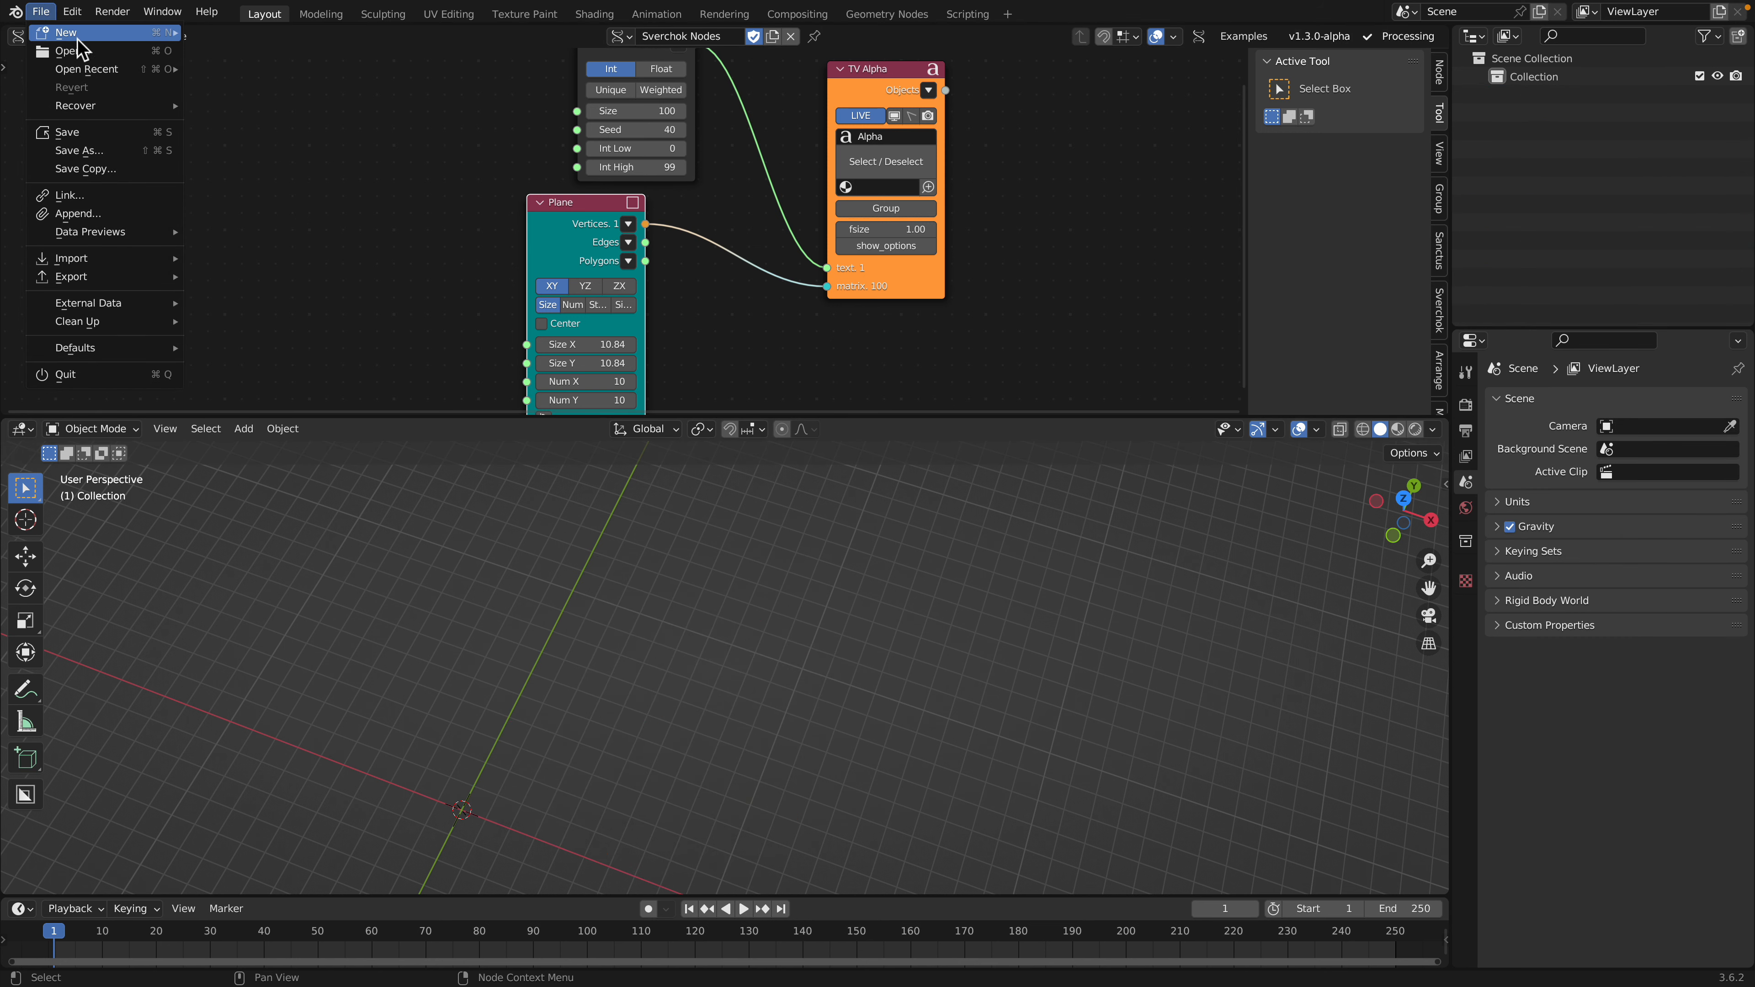
{"action": "left_click", "coordinate": [238, 40]}
{"action": "left_click", "coordinate": [795, 524]}
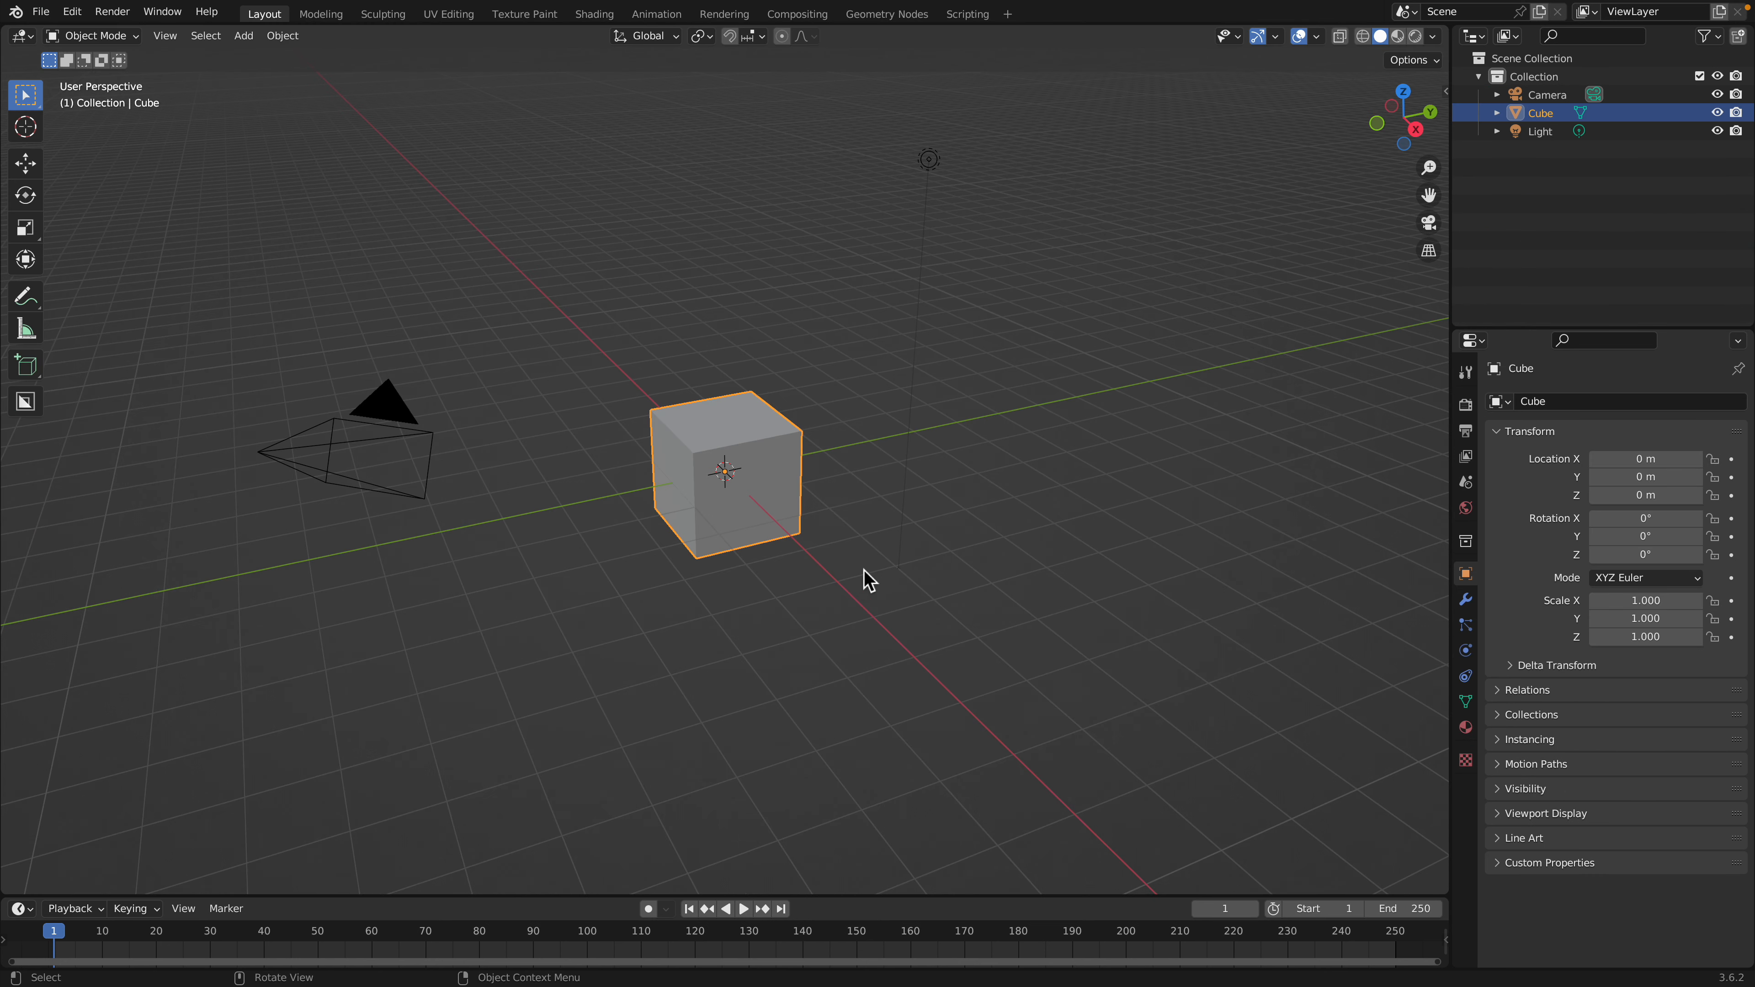
Split the 3D viewport horizontally, make the upper area a Geometry Node Editor and create a new node tree for the cube
{"action": "middle_click_drag", "start_coordinate": [861, 580], "coordinate": [1454, 55]}
{"action": "left_click_drag", "start_coordinate": [1451, 36], "coordinate": [1313, 478]}
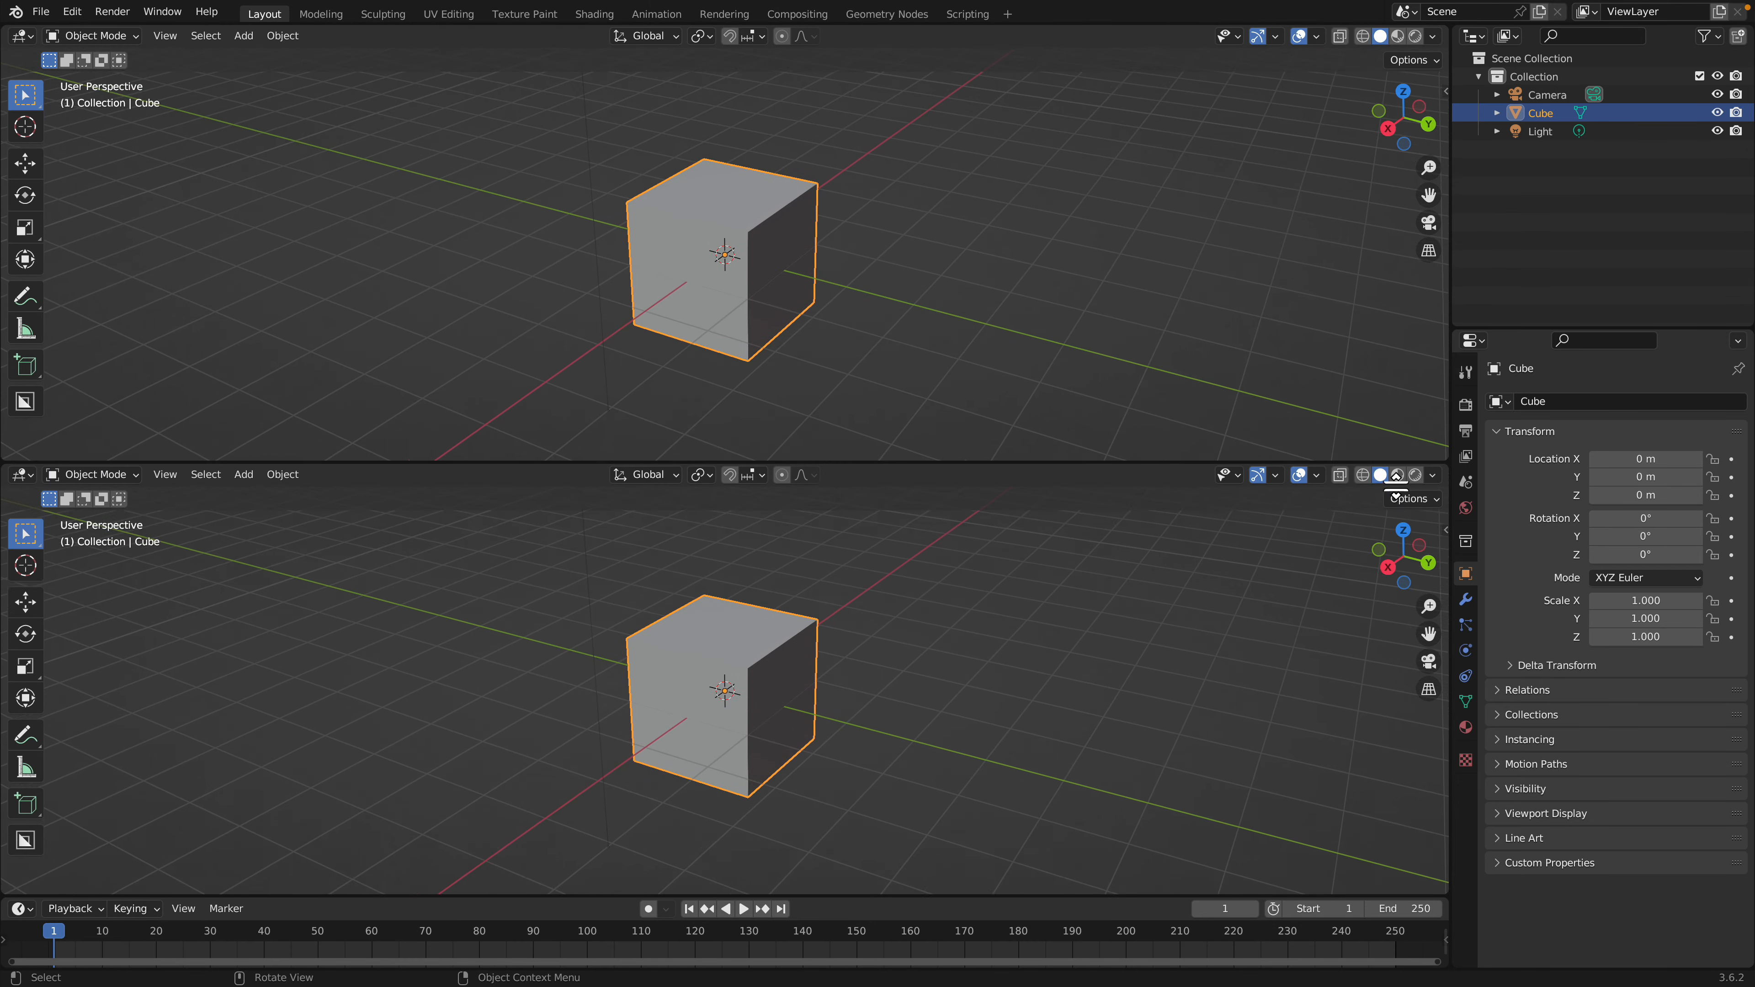
{"action": "left_click", "coordinate": [27, 39]}
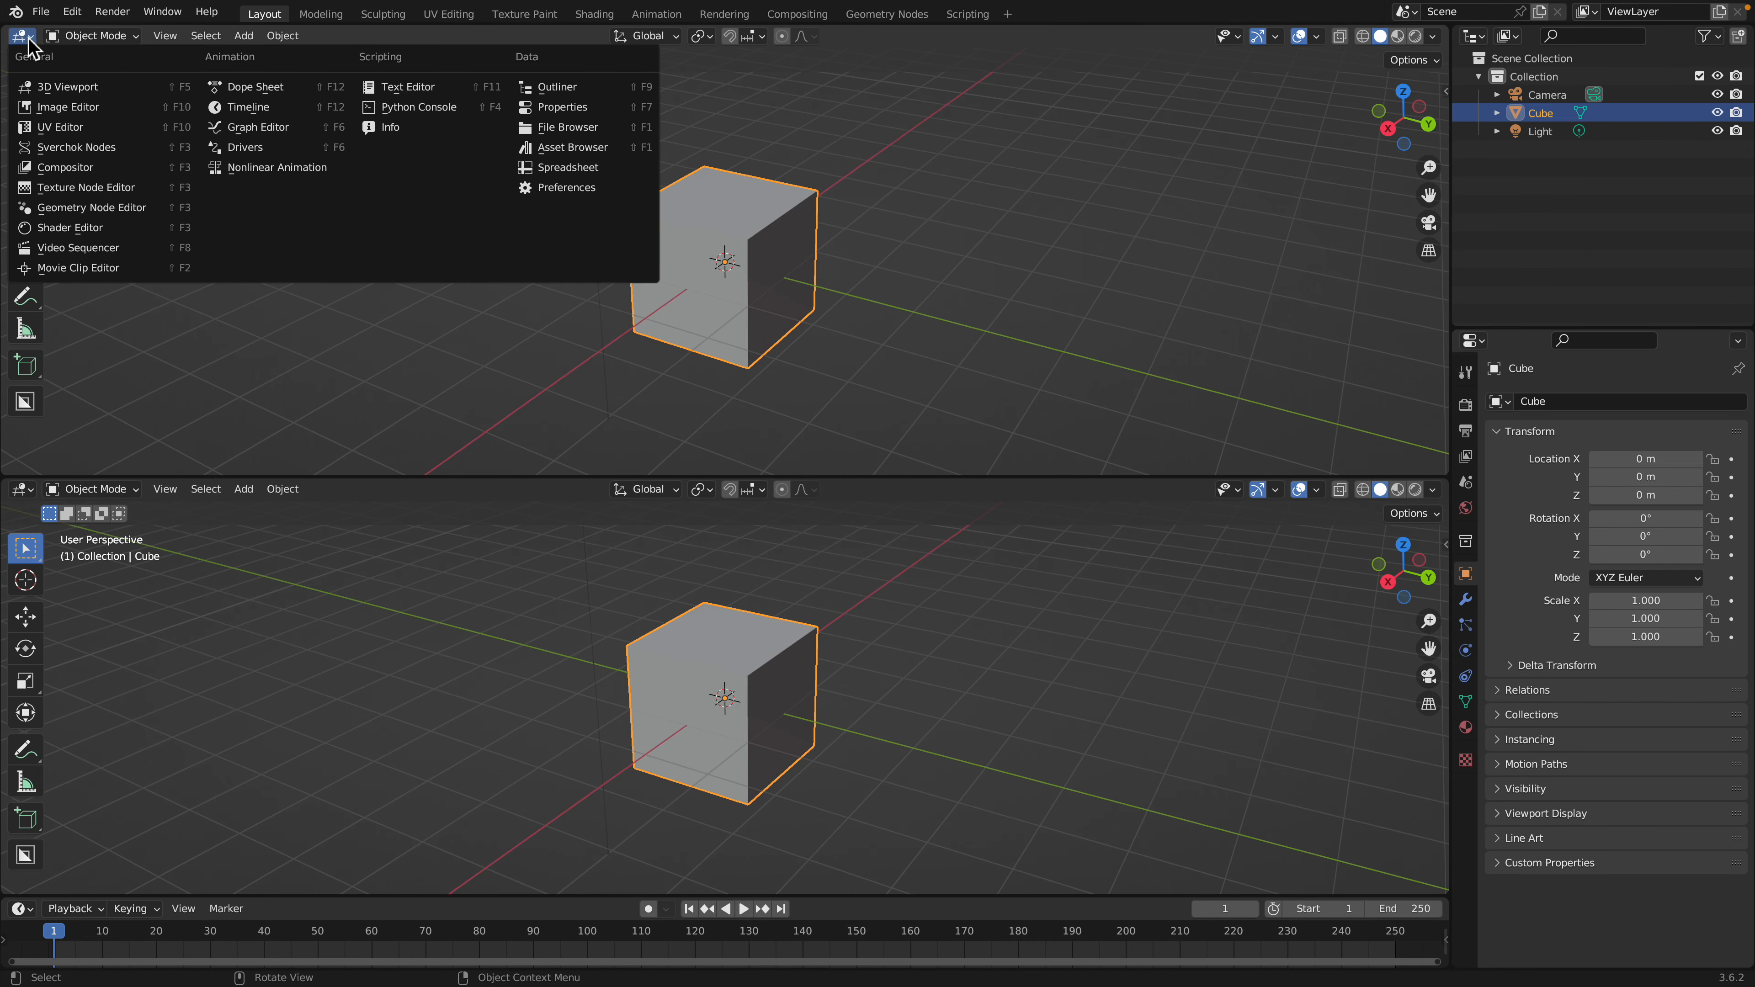
{"action": "left_click", "coordinate": [82, 186]}
{"action": "left_click", "coordinate": [719, 36]}
Add a String to Curves node, feed its Curve Instances into the Group Output geometry and move Group Output farther away
{"action": "key", "text": "shift+a"}
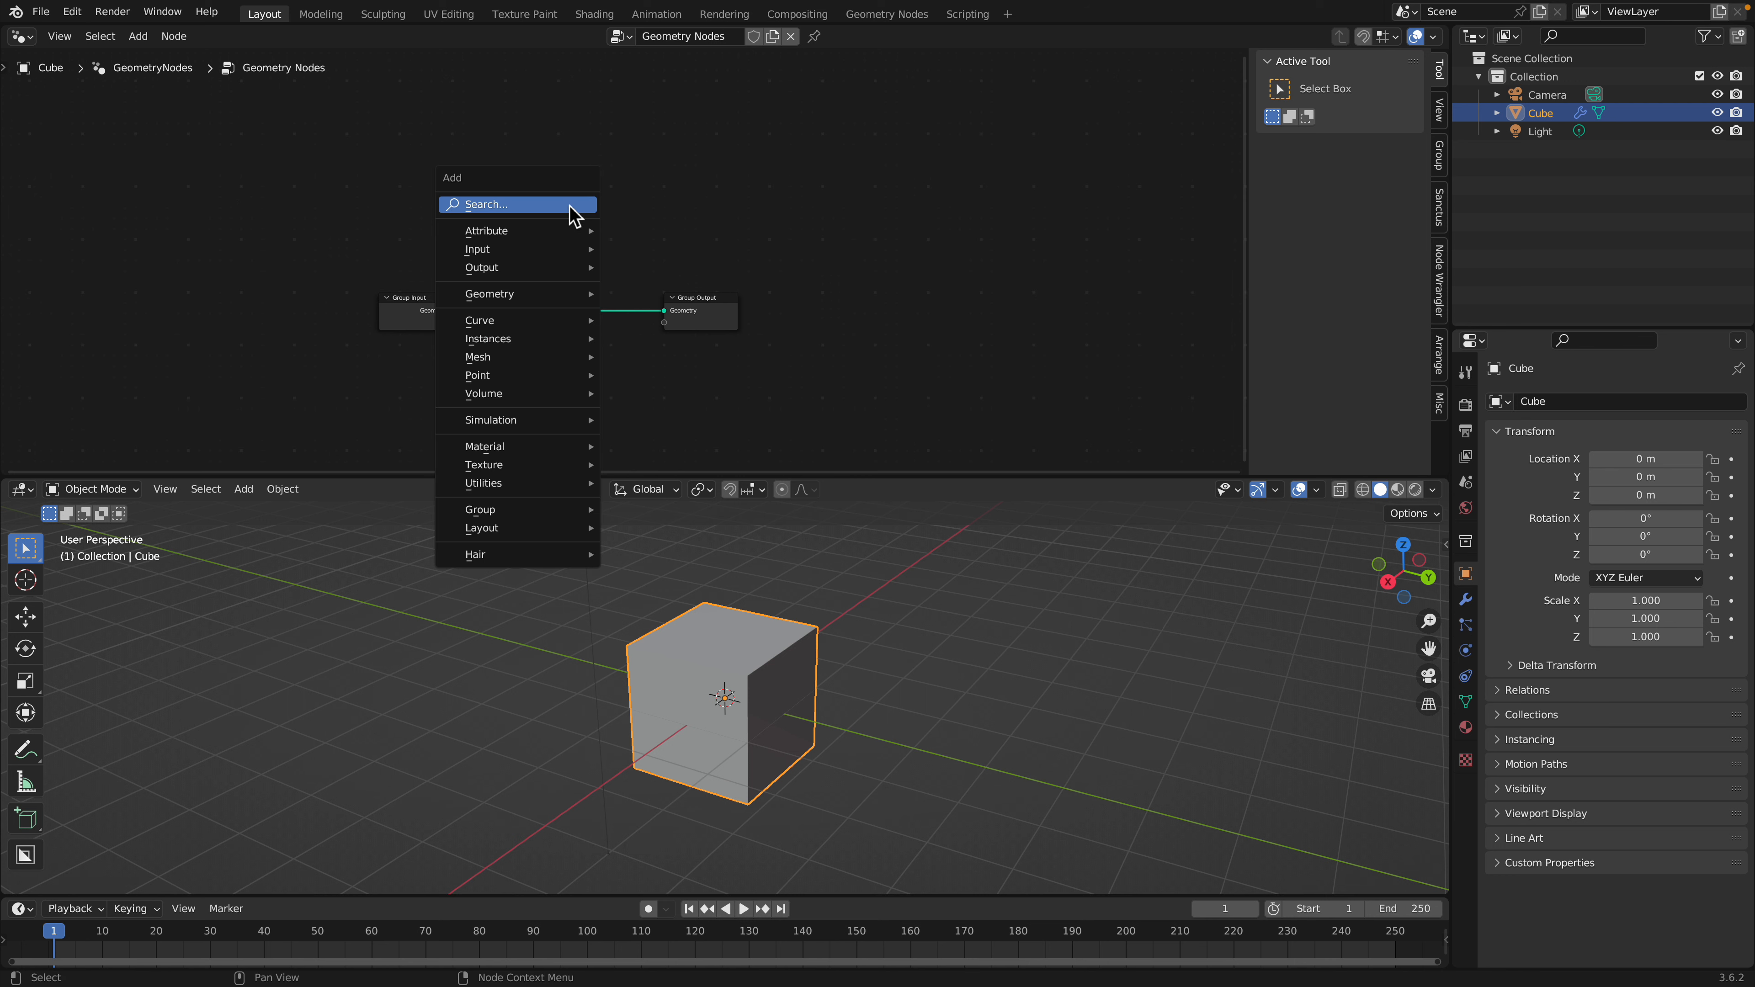
{"action": "left_click", "coordinate": [580, 208]}
{"action": "type", "text": "string to c"}
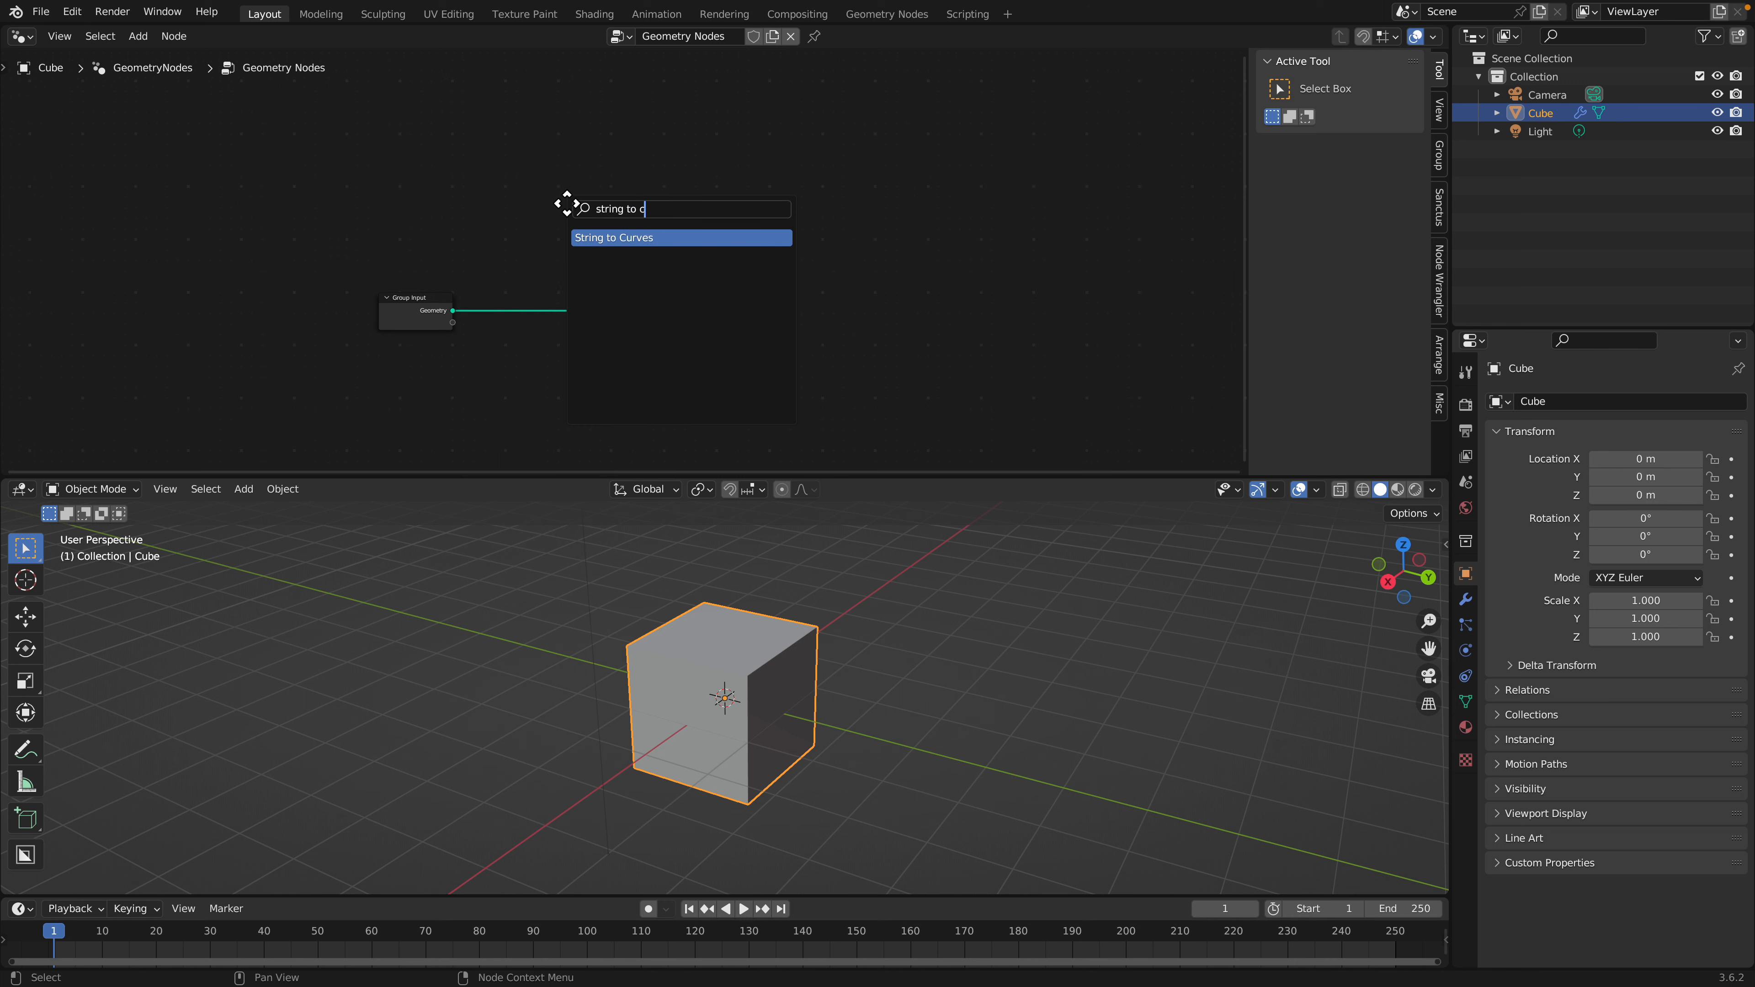
{"action": "key", "text": "Return"}
{"action": "left_click", "coordinate": [518, 225]}
{"action": "left_click_drag", "start_coordinate": [698, 298], "coordinate": [898, 263]}
{"action": "scroll", "coordinate": [787, 243], "scroll_direction": "up", "scroll_amount": 4}
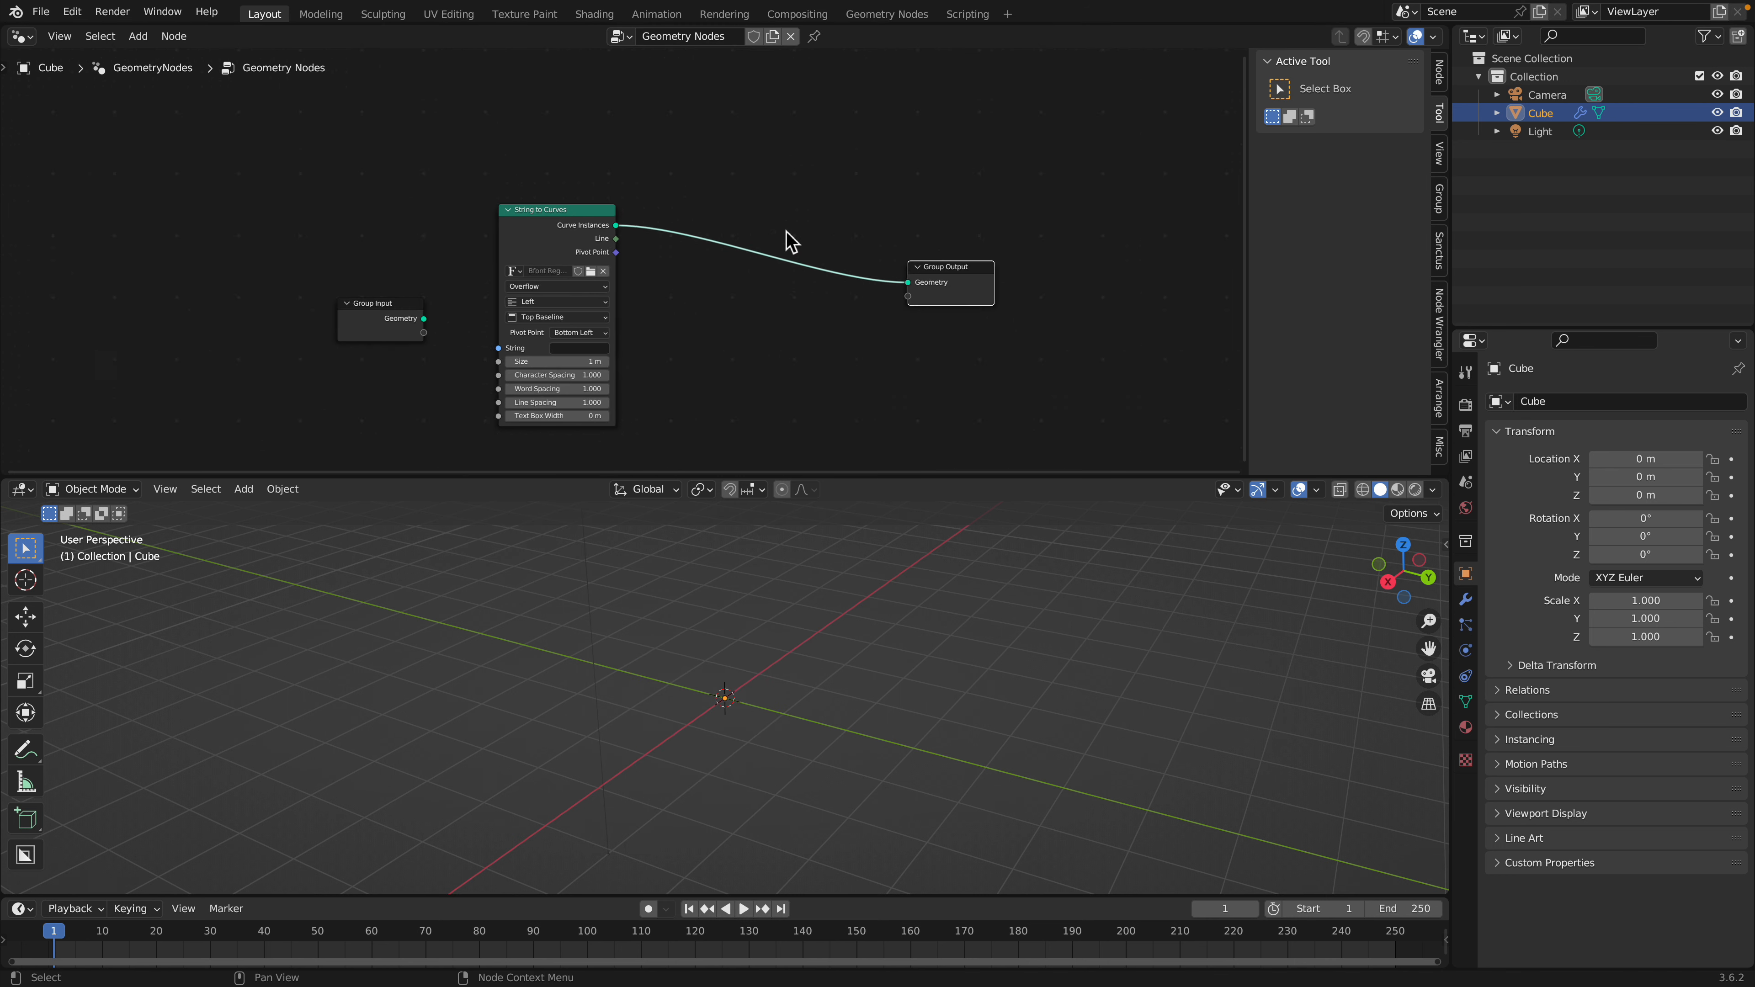
Insert an Instance on Points node before Group Output and reconnect Curve Instances from the Points input to the Instance input
{"action": "key", "text": "shift+a"}
{"action": "left_click", "coordinate": [739, 199]}
{"action": "type", "text": "insta"}
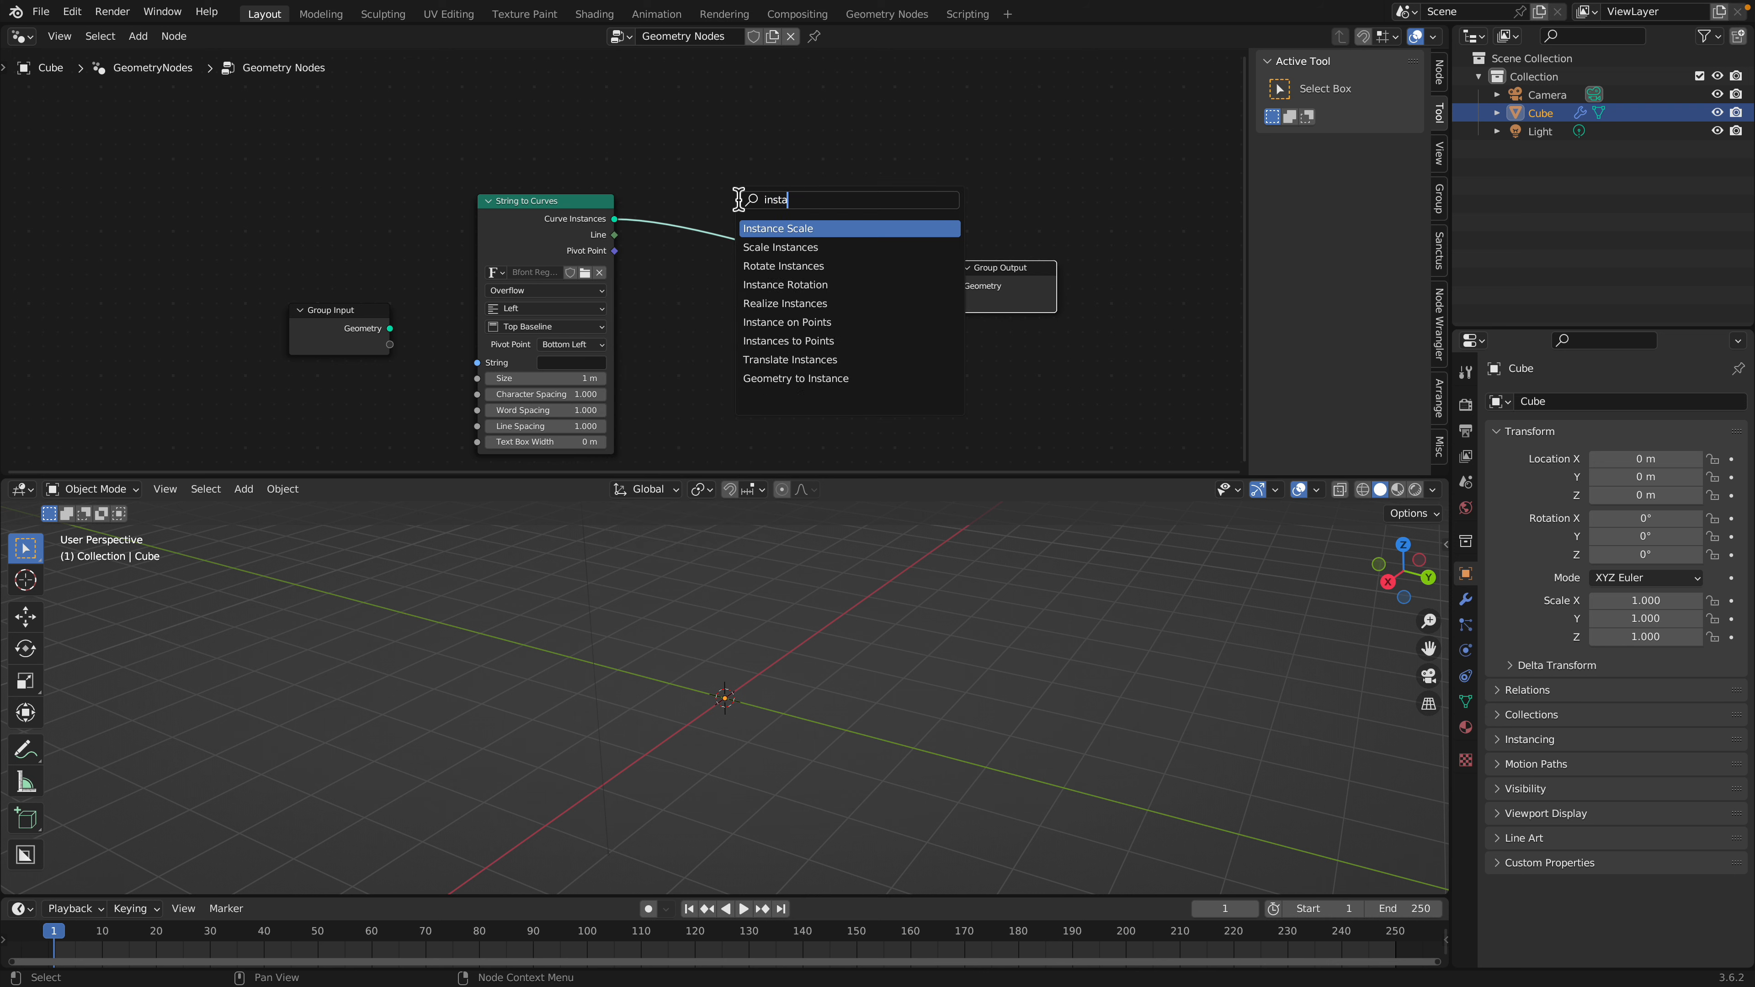
{"action": "type", "text": "nce on po"}
{"action": "key", "text": "Return"}
{"action": "left_click", "coordinate": [740, 204]}
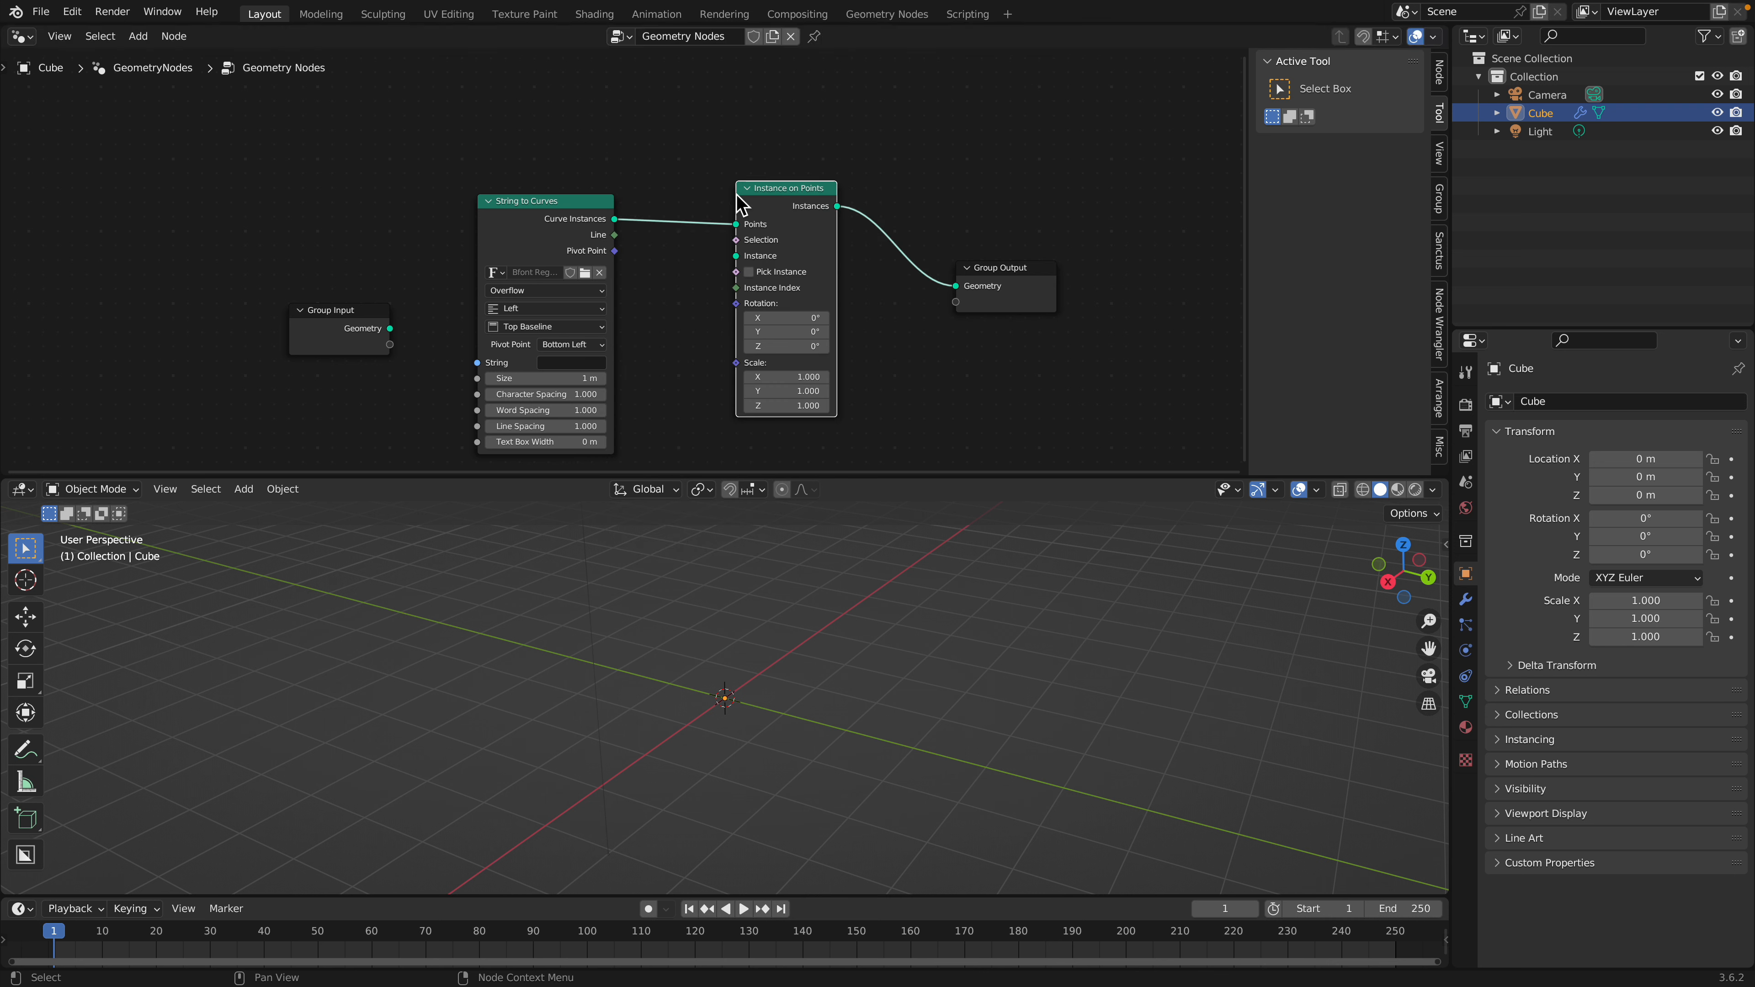
{"action": "left_click_drag", "start_coordinate": [734, 225], "coordinate": [737, 256]}
{"action": "left_click_drag", "start_coordinate": [602, 231], "coordinate": [640, 238]}
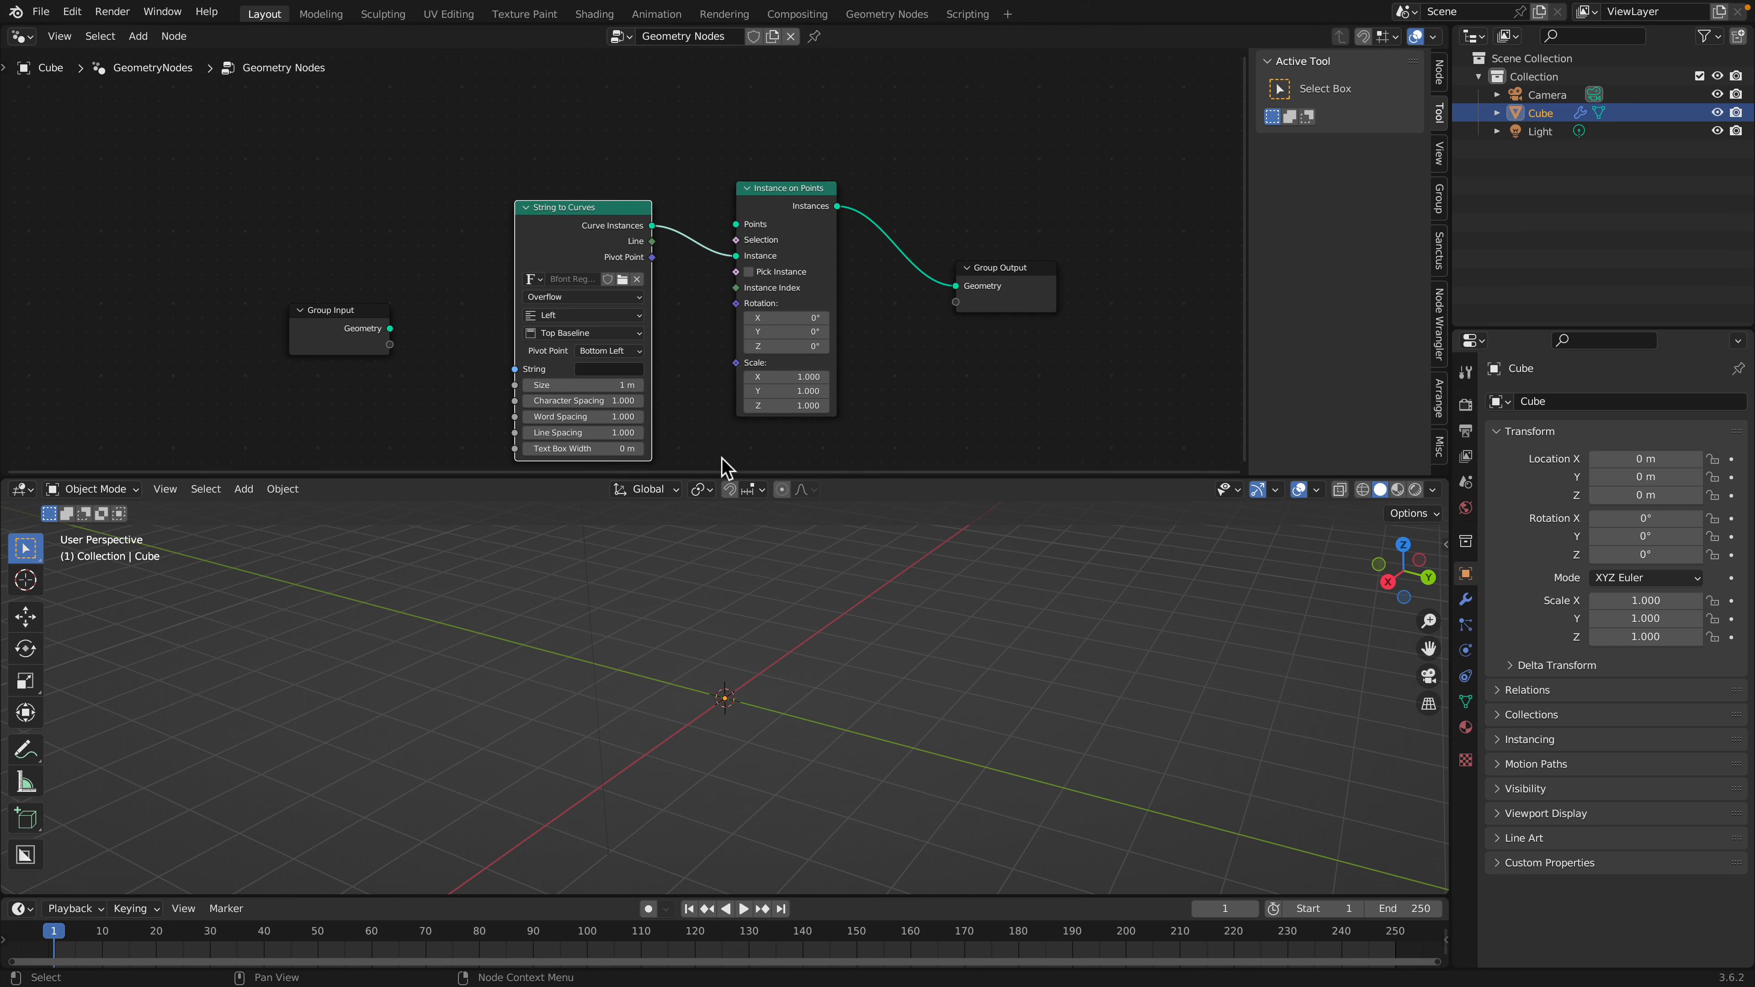
{"action": "left_click_drag", "start_coordinate": [744, 475], "coordinate": [733, 572]}
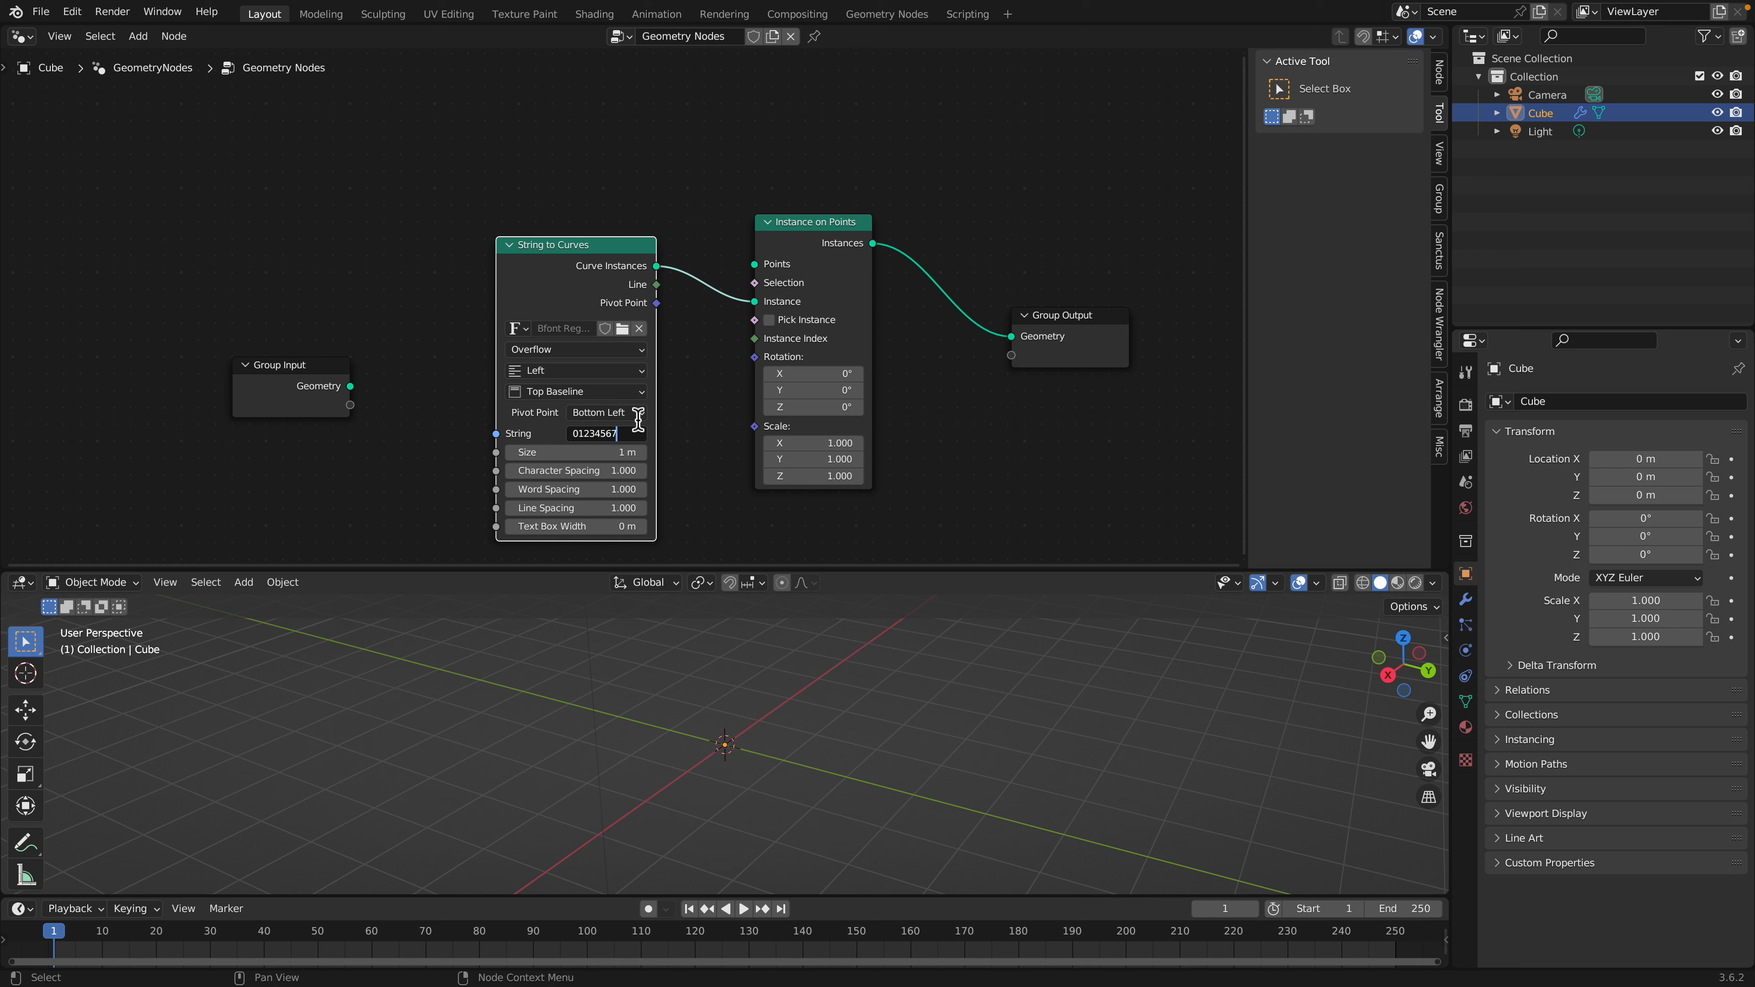
{"action": "left_click_drag", "start_coordinate": [595, 289], "coordinate": [592, 308]}
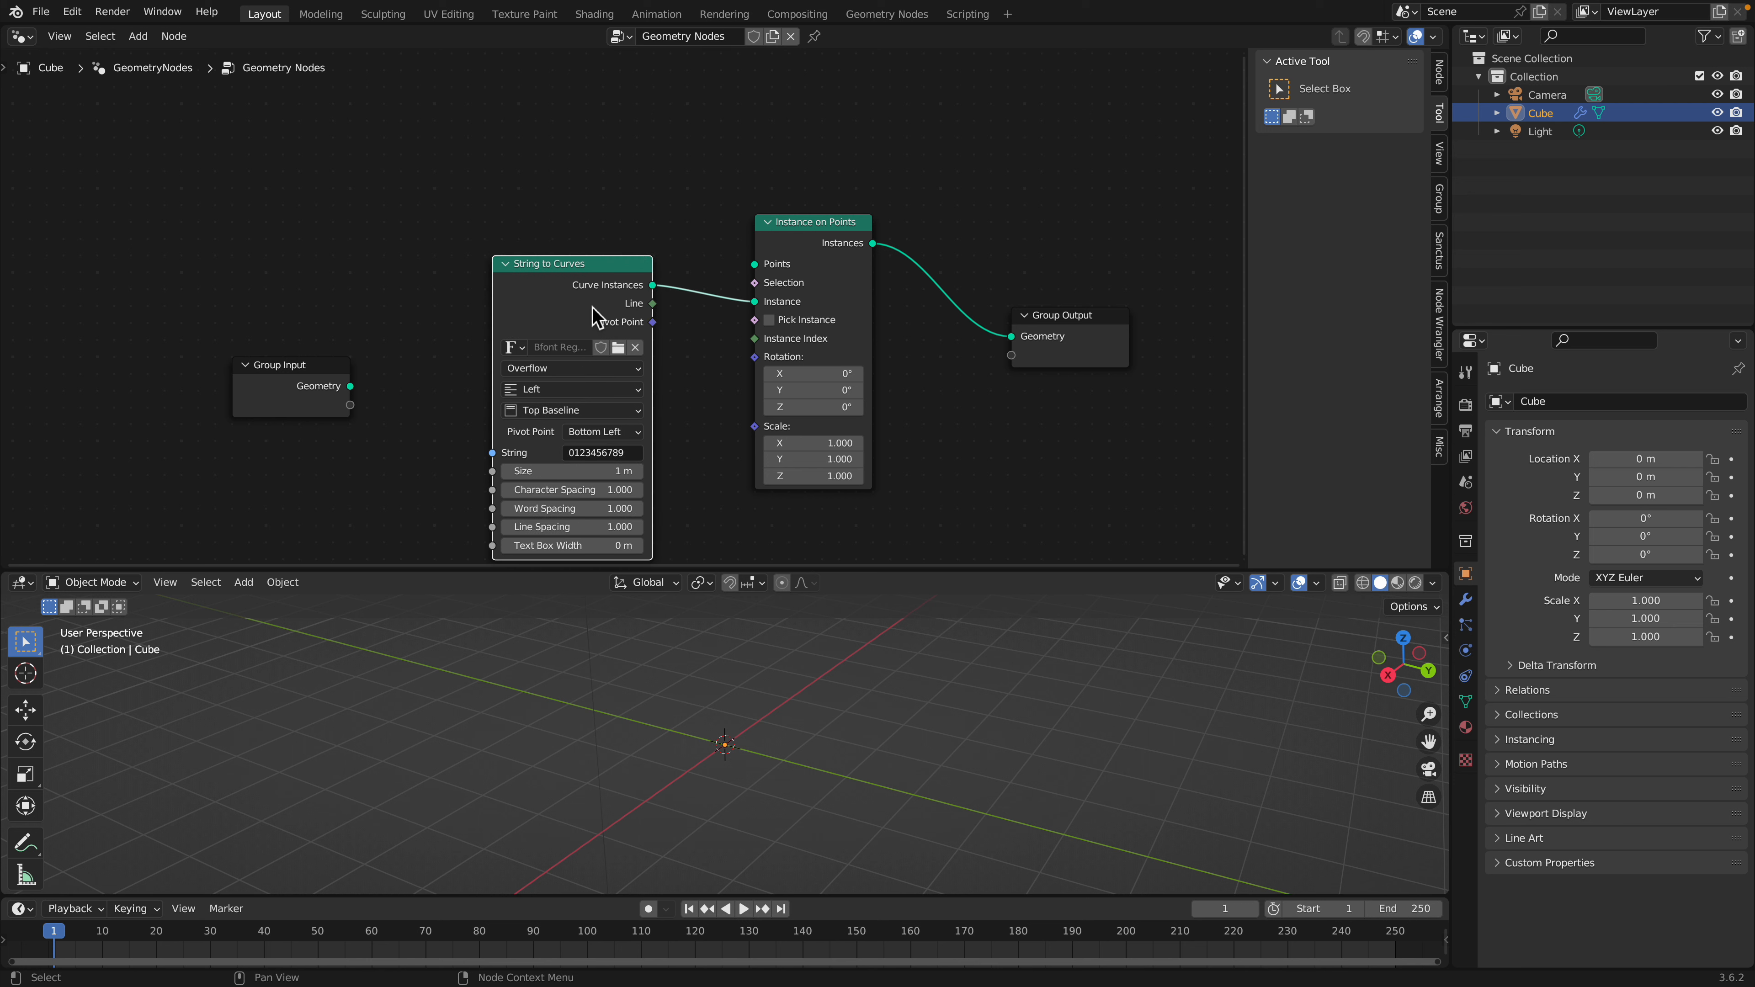
{"action": "left_click_drag", "start_coordinate": [788, 228], "coordinate": [794, 195]}
Add a Grid node, connect its Mesh to the Points input of Instance on Points and set Size X and Y to 12.6 m
{"action": "key", "text": "shift+a"}
{"action": "type", "text": "s"}
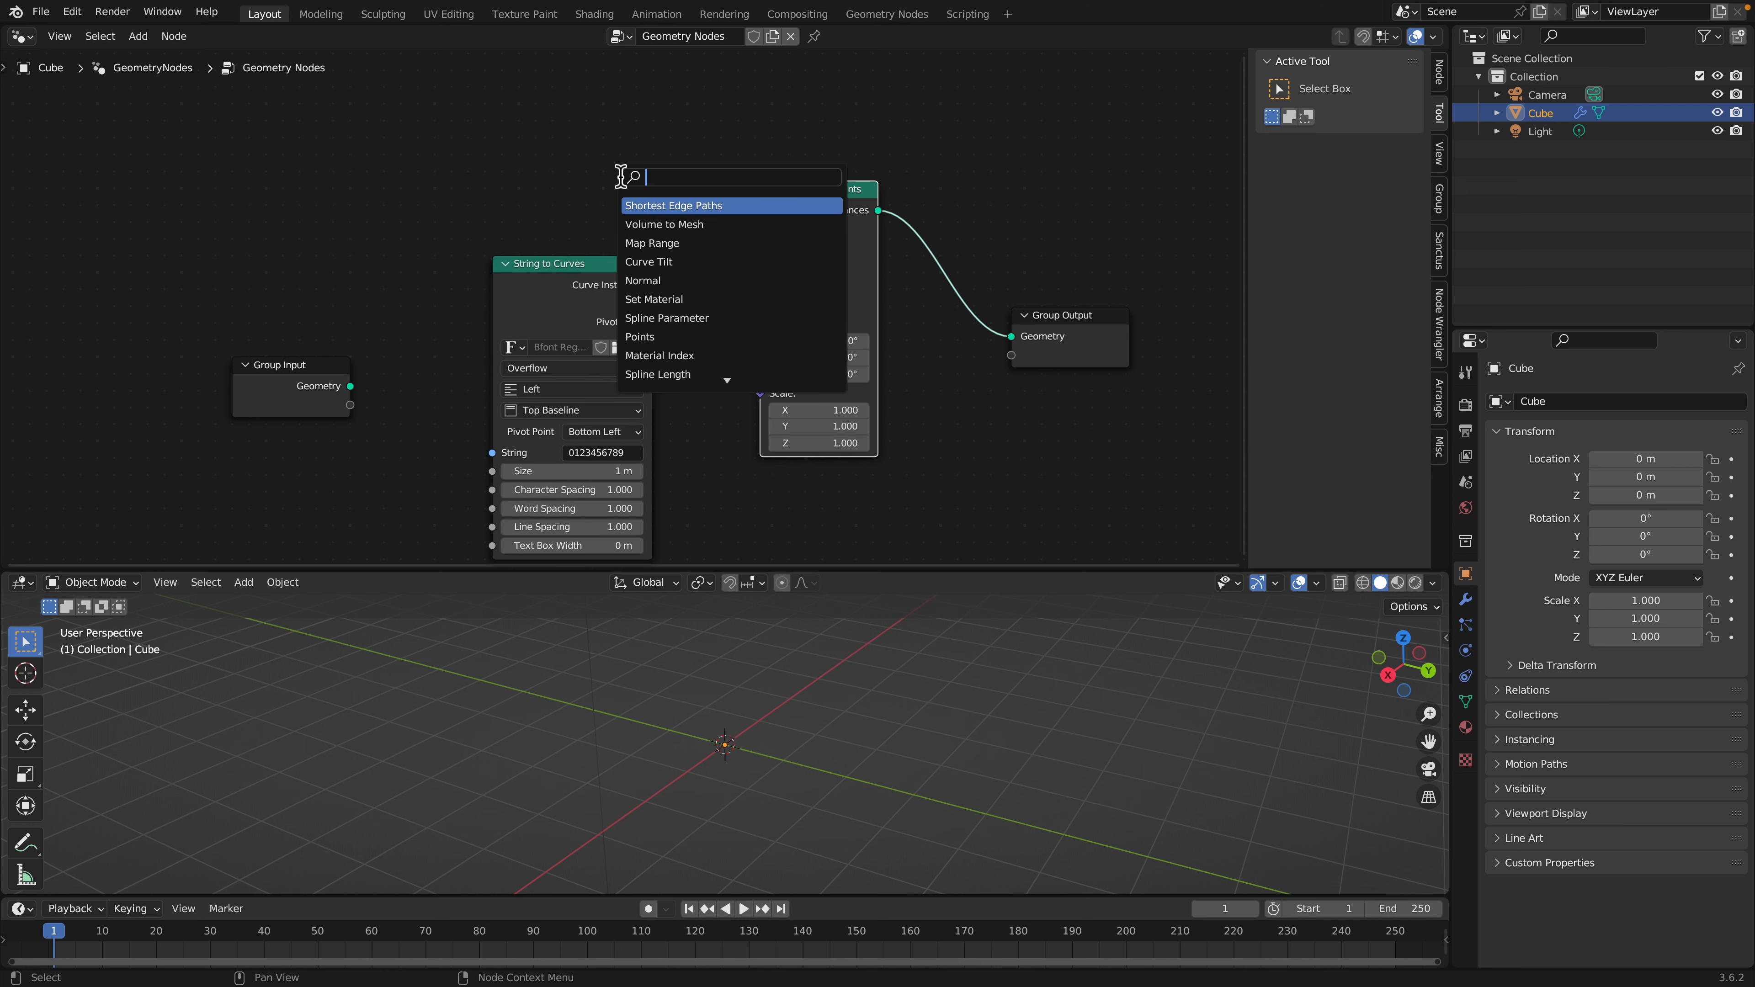
{"action": "type", "text": "planegrid"}
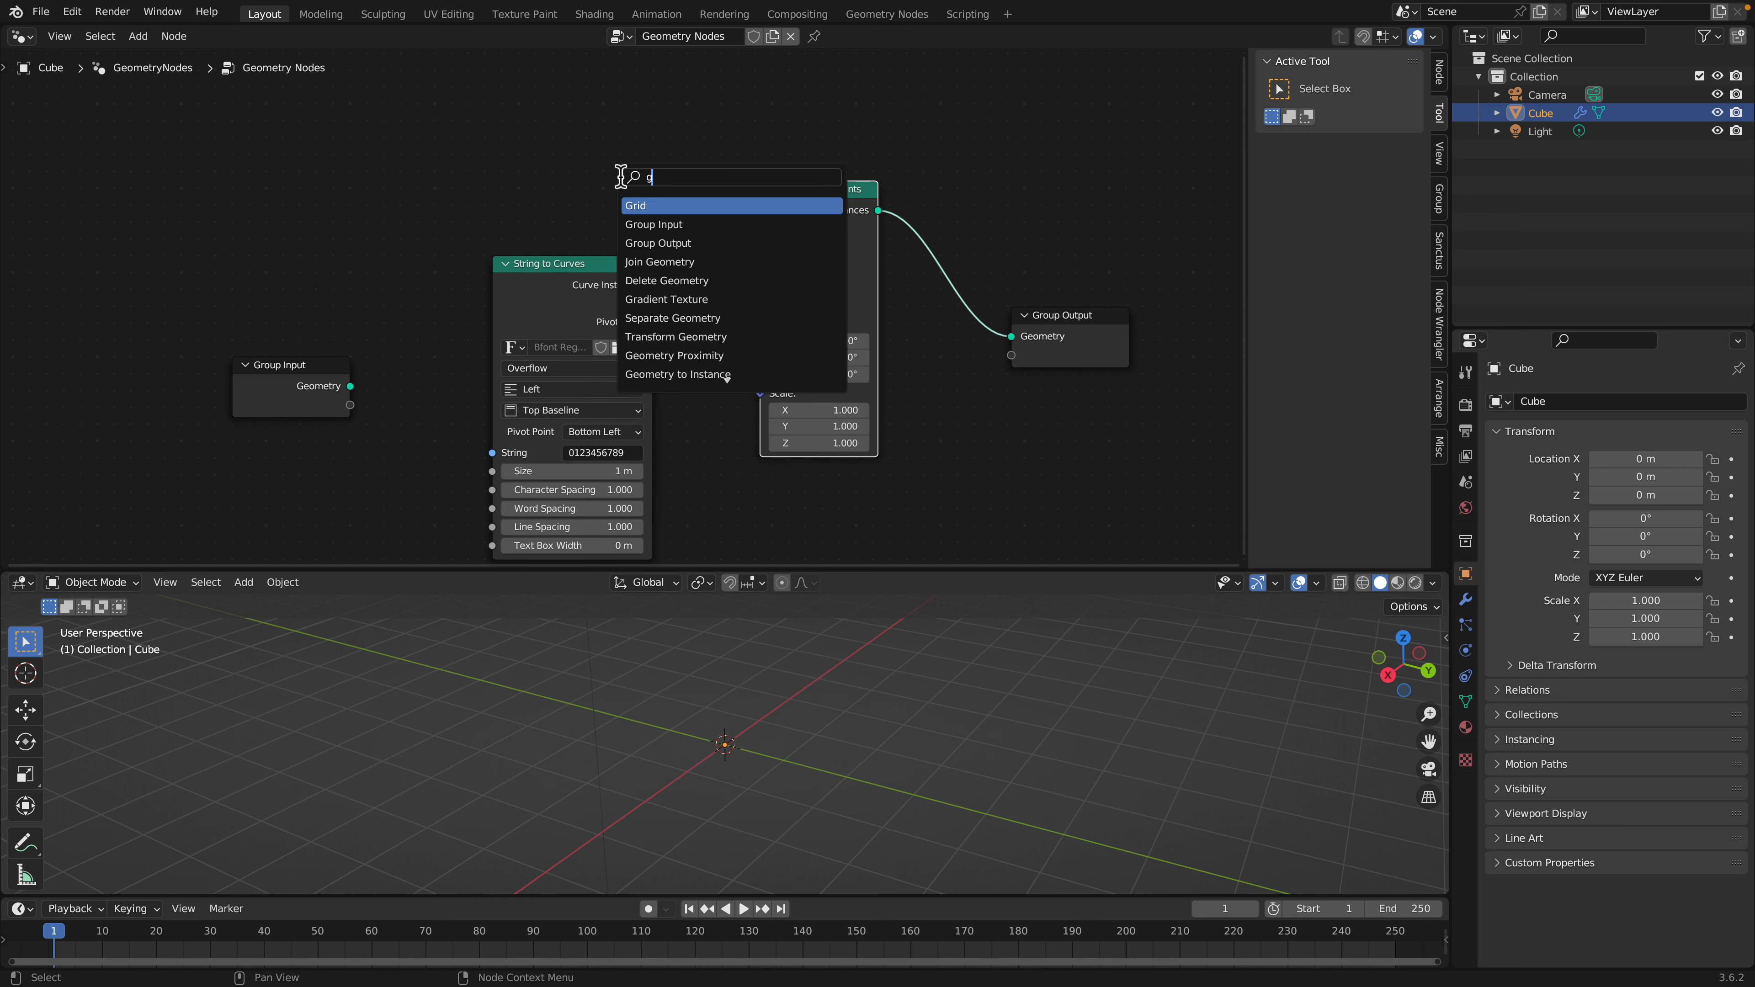
{"action": "key", "text": "Return"}
{"action": "left_click", "coordinate": [616, 147]}
{"action": "left_click_drag", "start_coordinate": [628, 129], "coordinate": [760, 231]}
{"action": "left_click_drag", "start_coordinate": [579, 170], "coordinate": [718, 186]}
Set the Grid node's Vertices X and Vertices Y to 4
{"action": "middle_click_drag", "start_coordinate": [622, 698], "coordinate": [826, 689]}
{"action": "scroll", "coordinate": [911, 711], "scroll_direction": "down", "scroll_amount": 4}
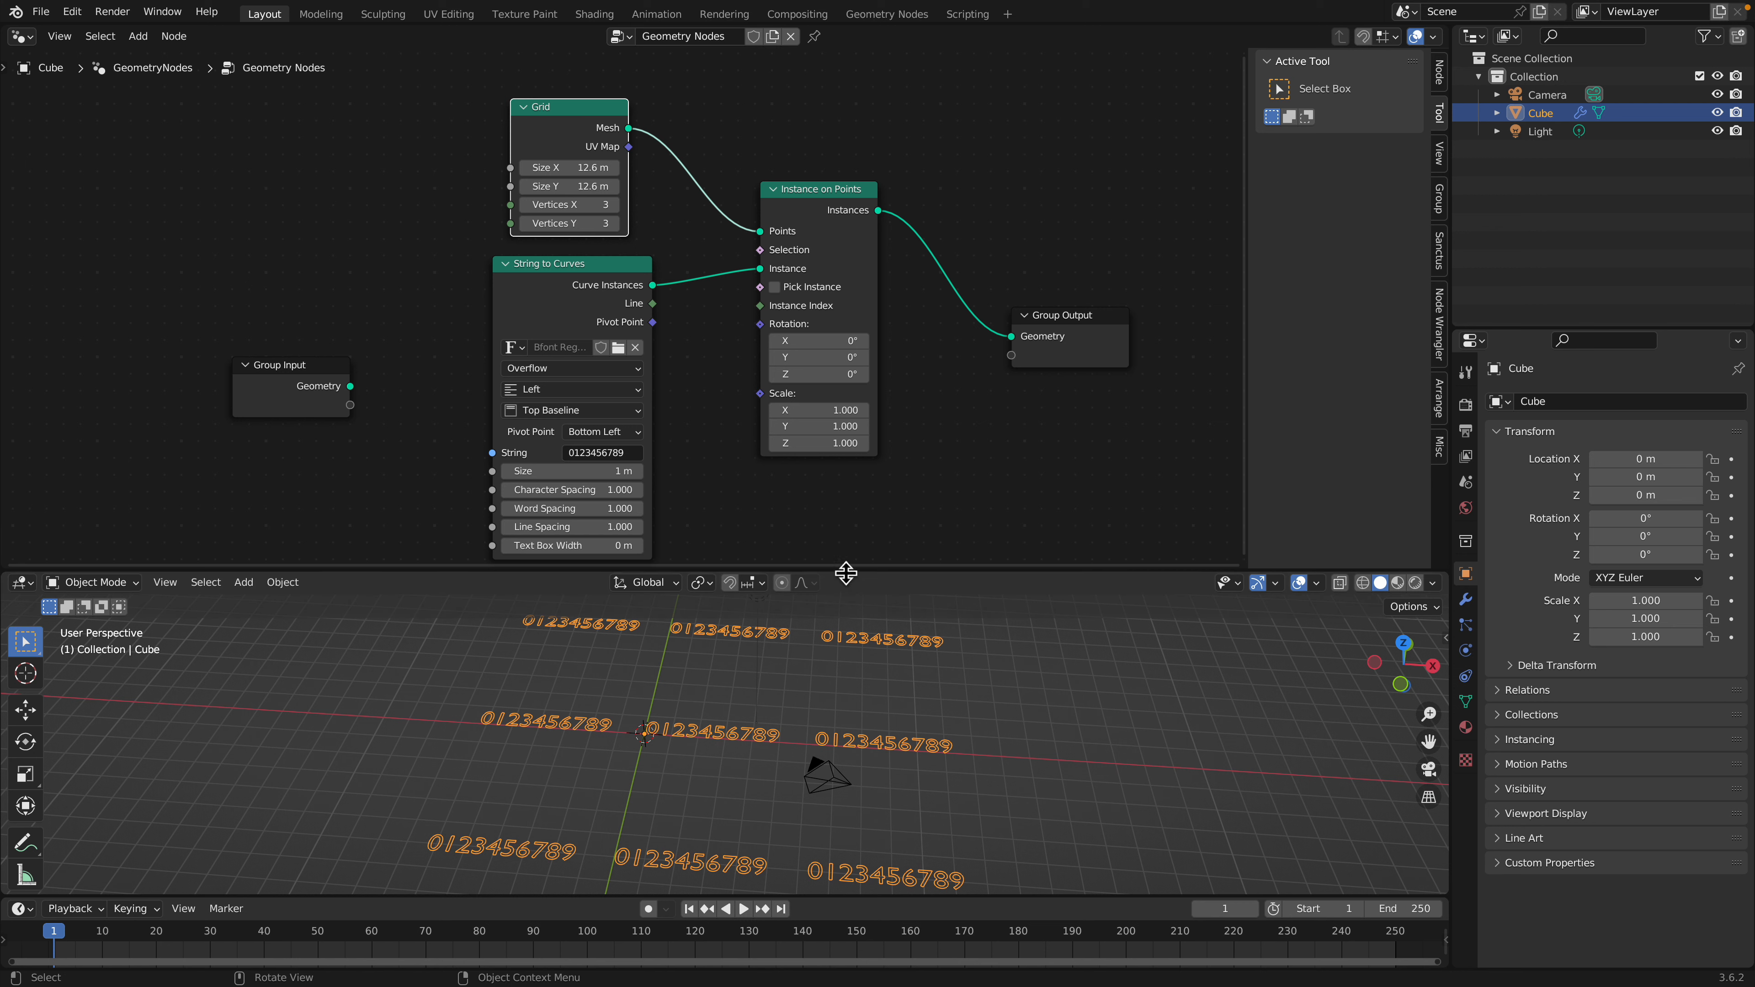
{"action": "left_click_drag", "start_coordinate": [842, 574], "coordinate": [842, 422]}
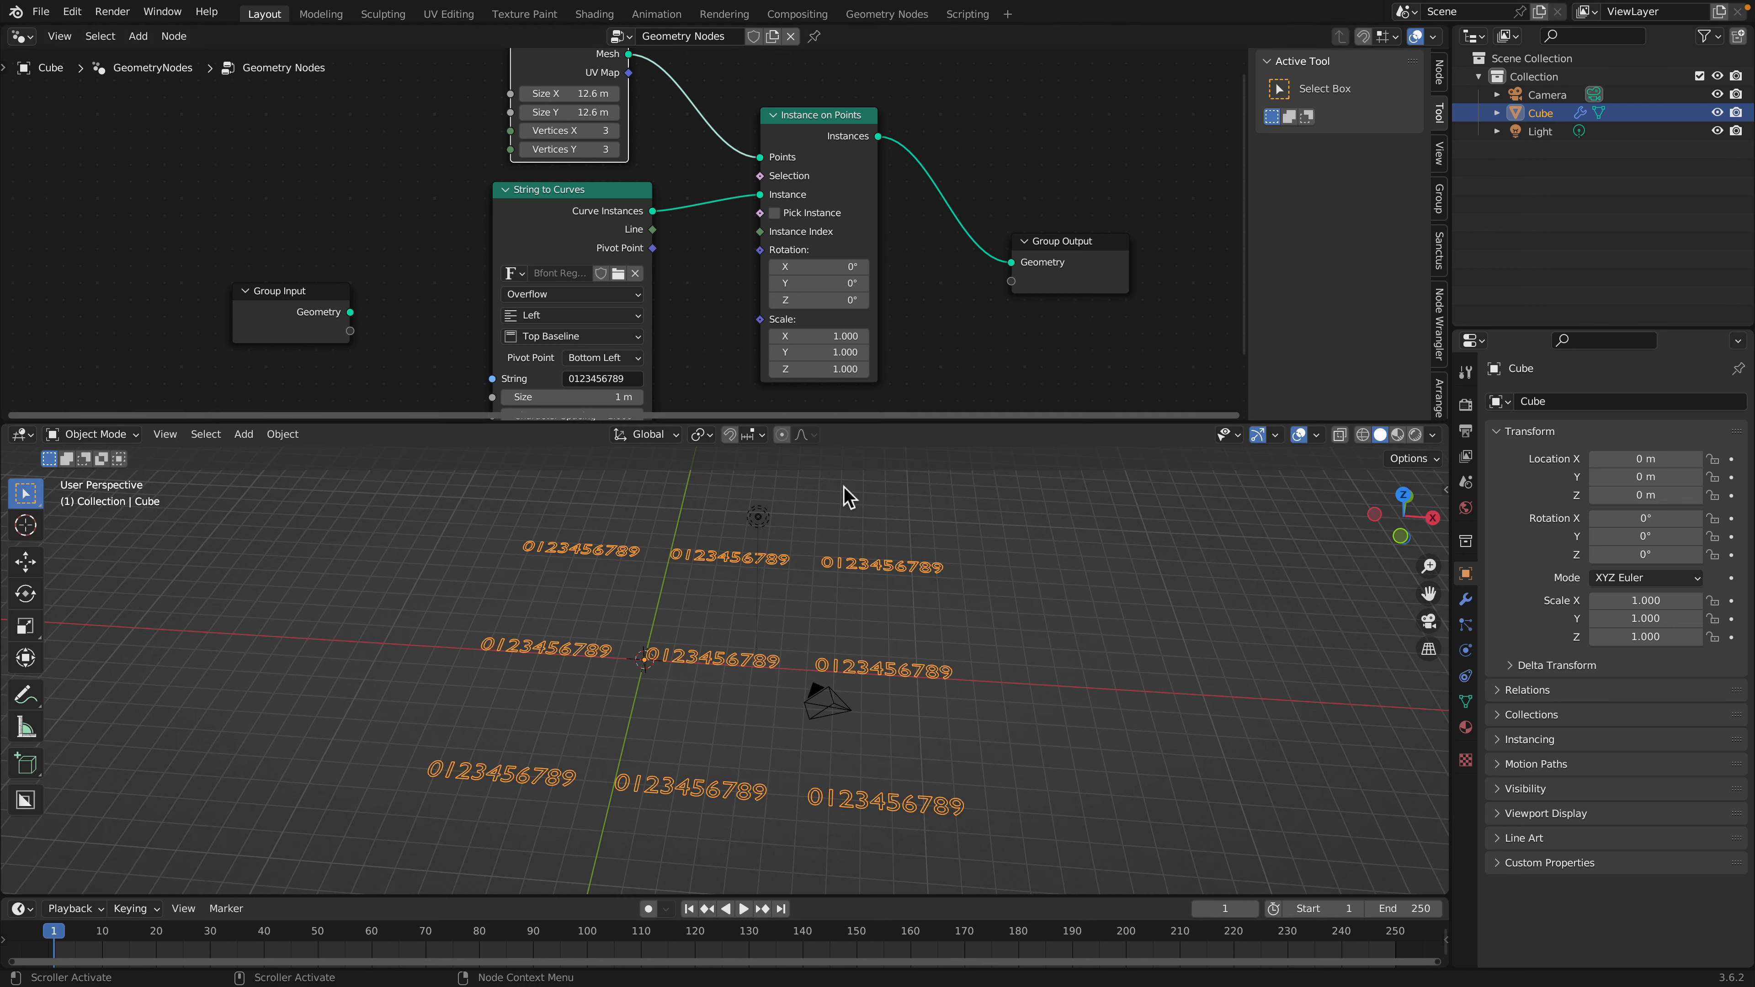
{"action": "middle_click_drag", "start_coordinate": [1013, 655], "coordinate": [1006, 660], "text": "shift"}
{"action": "left_click", "coordinate": [1401, 503]}
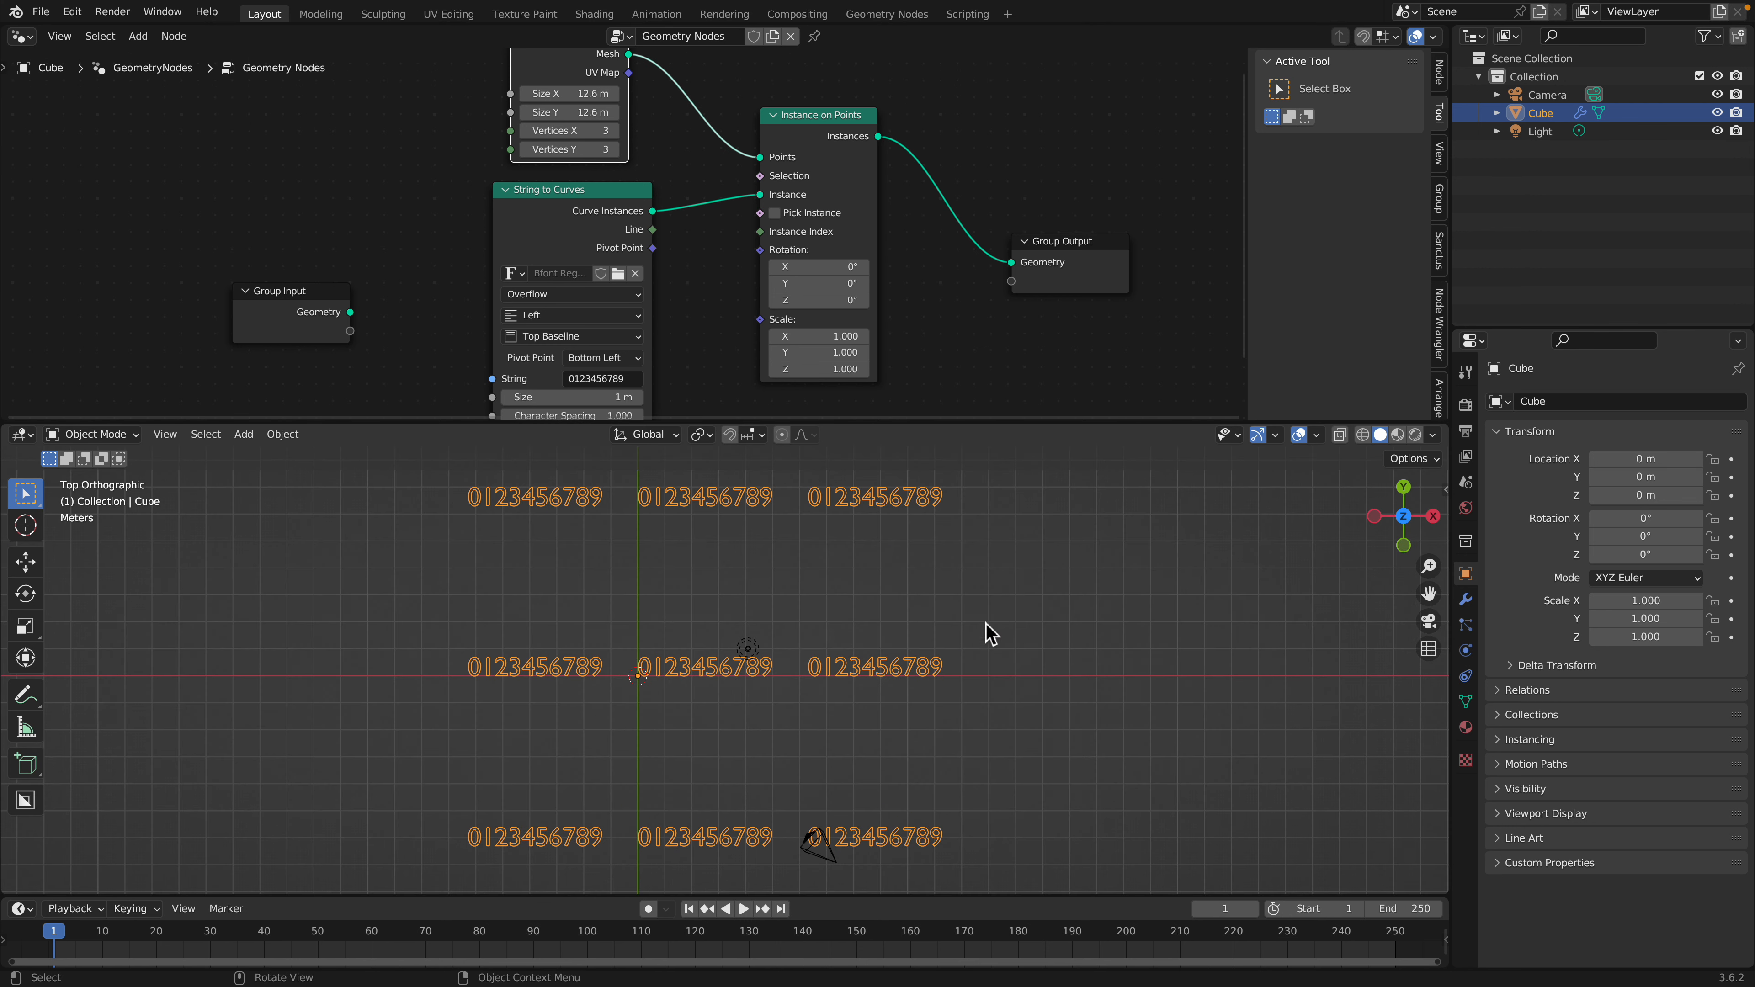
{"action": "middle_click_drag", "start_coordinate": [657, 241], "coordinate": [657, 266]}
{"action": "left_click", "coordinate": [613, 149]}
{"action": "left_click", "coordinate": [613, 167]}
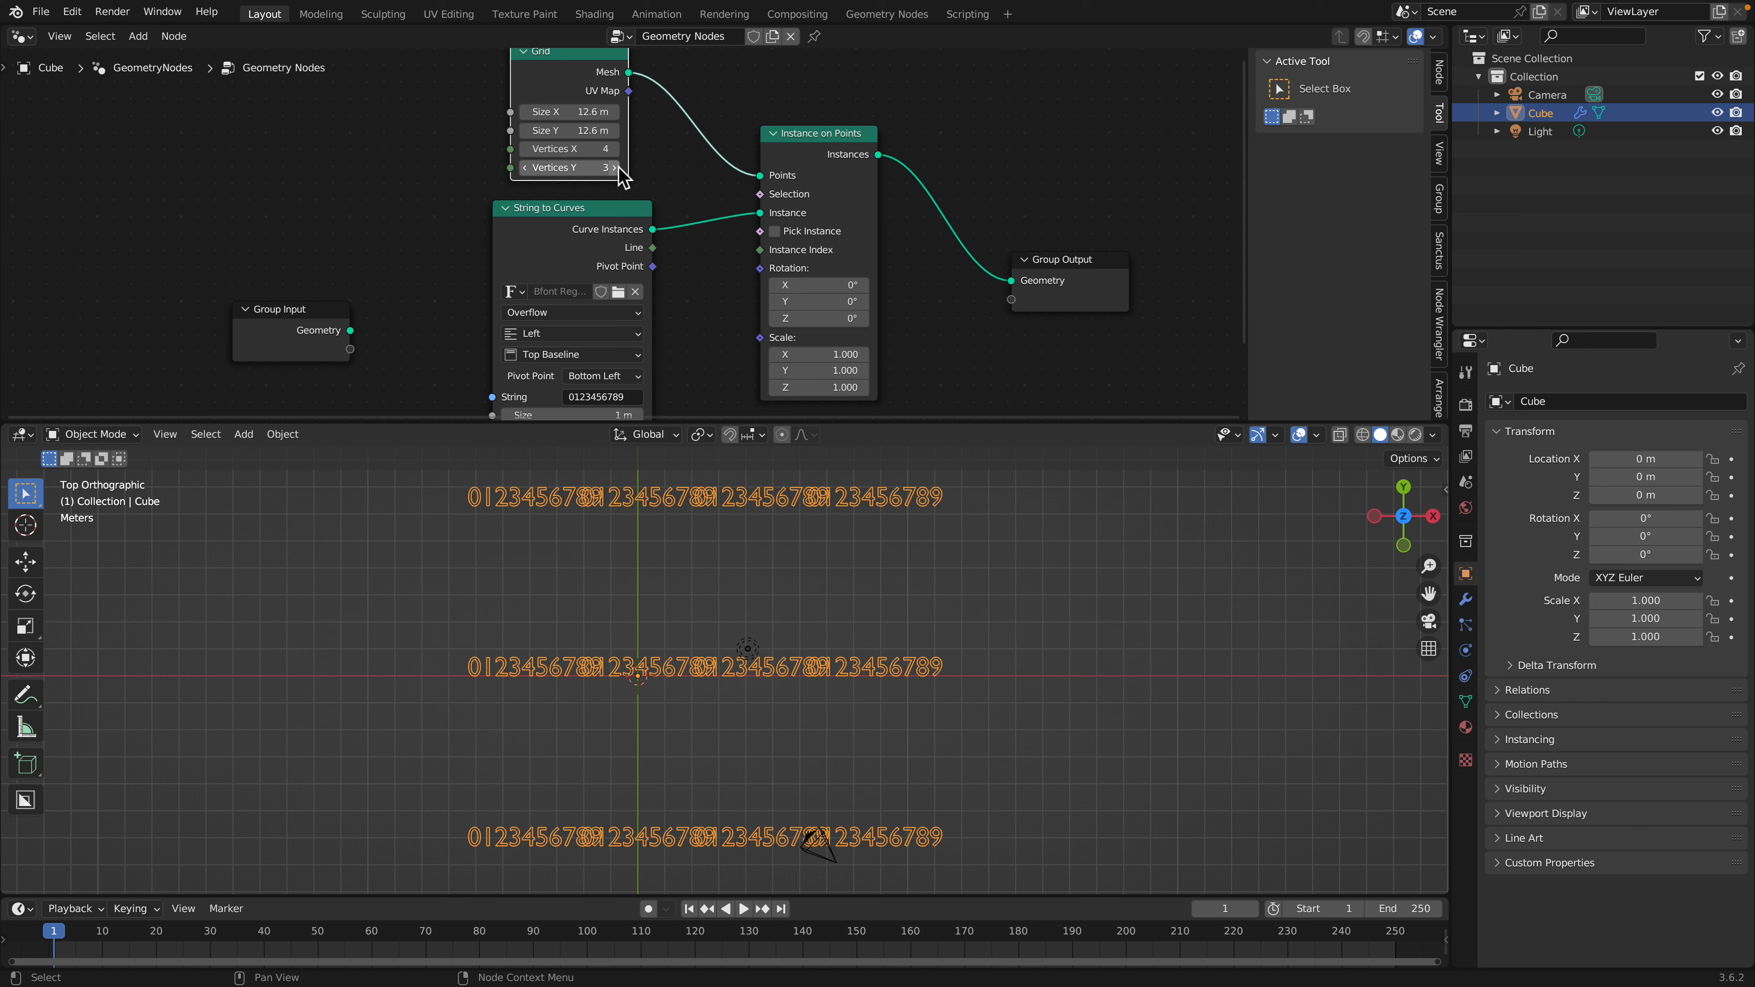
Move the Group Input node aside and enable Pick Instance on the Instance on Points node
{"action": "middle_click_drag", "start_coordinate": [672, 370], "coordinate": [657, 351]}
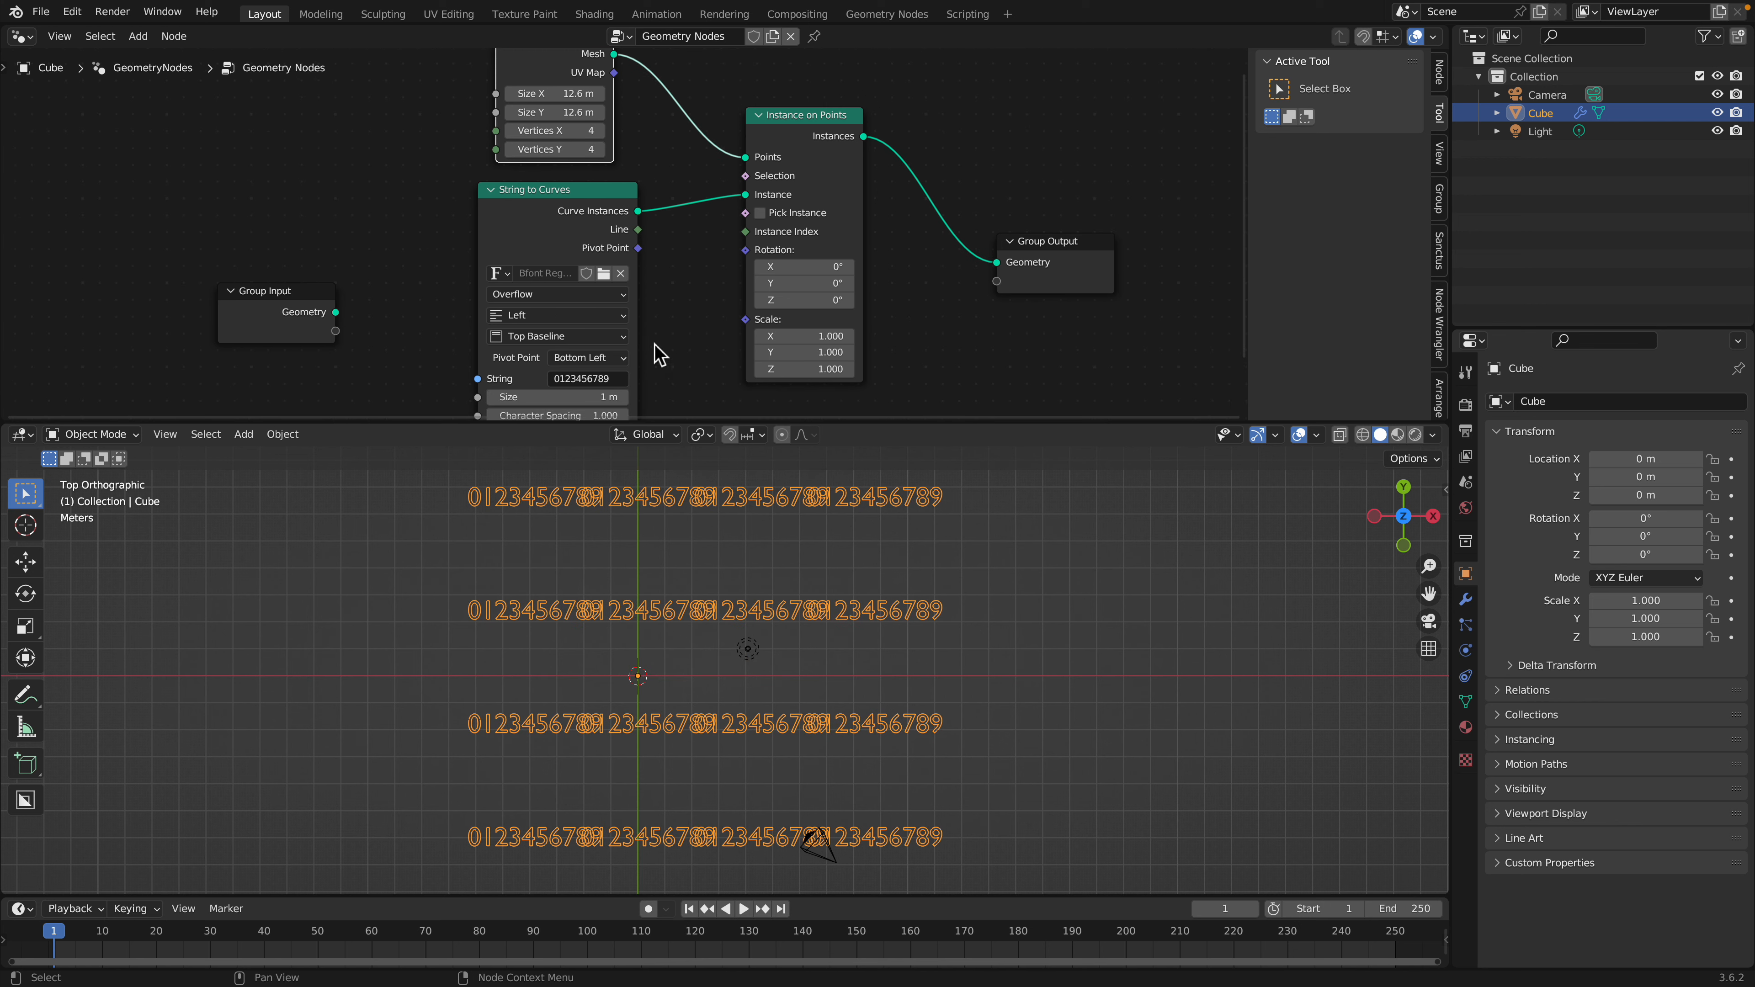
{"action": "left_click_drag", "start_coordinate": [709, 422], "coordinate": [701, 654]}
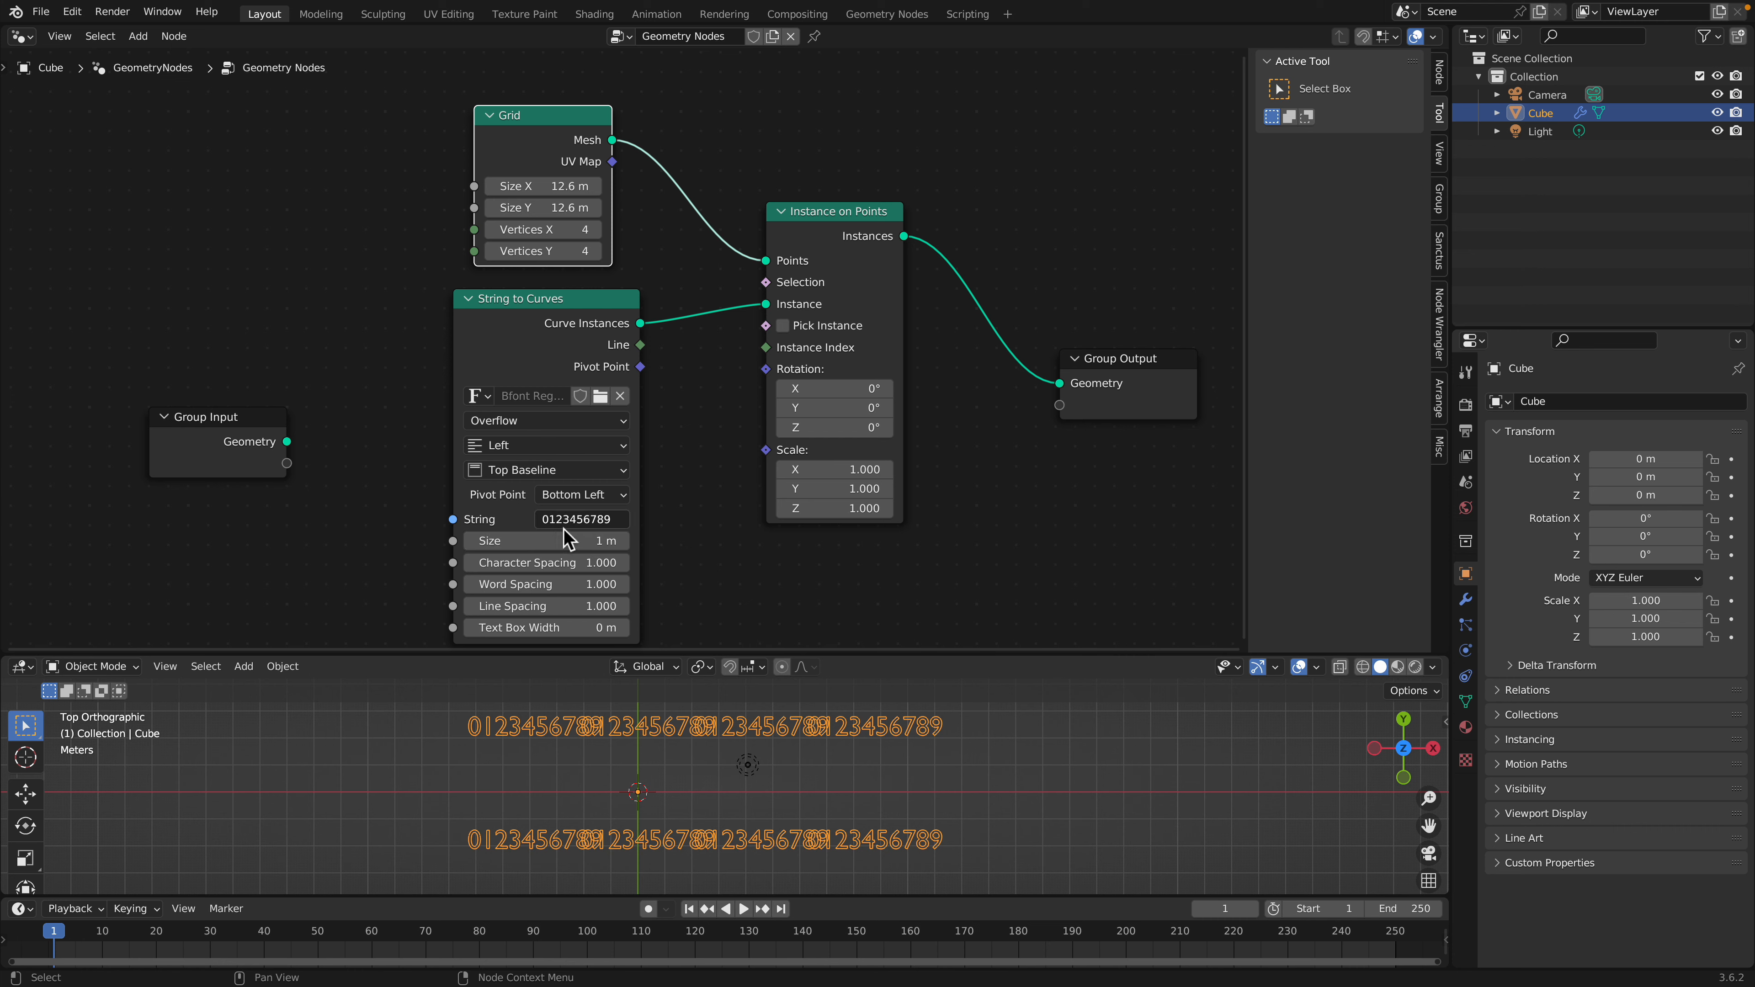
{"action": "scroll", "coordinate": [619, 499], "scroll_direction": "up", "scroll_amount": 1}
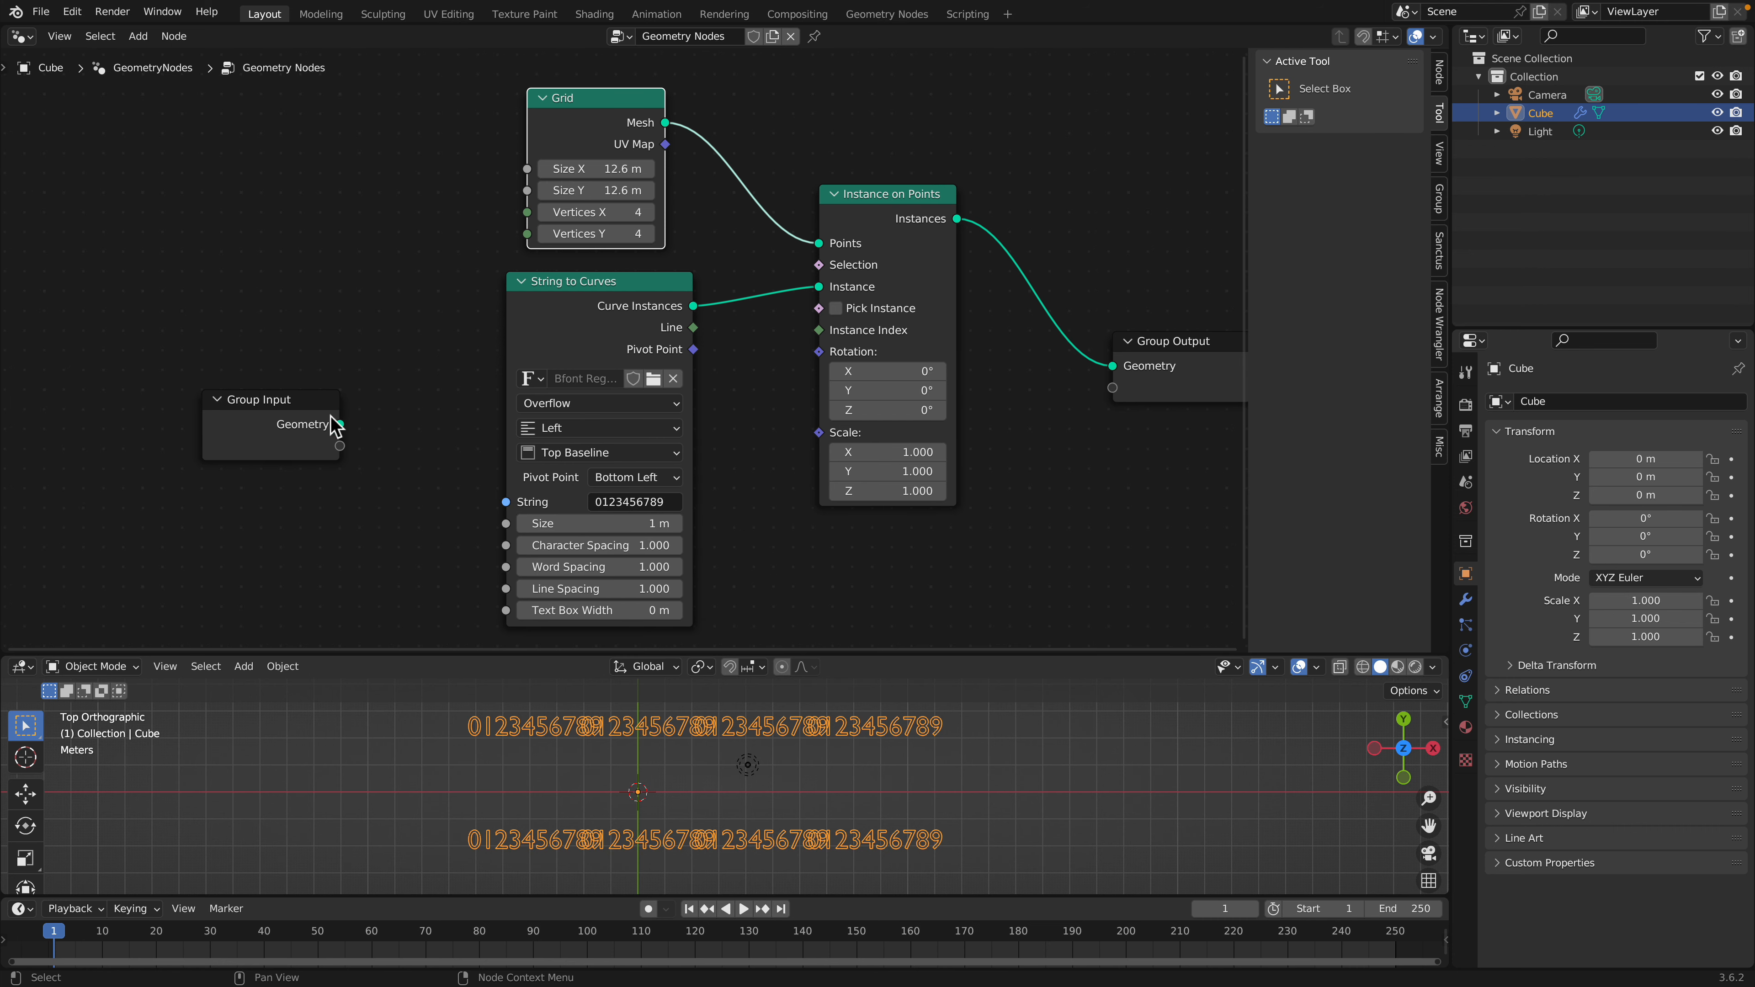
{"action": "left_click_drag", "start_coordinate": [330, 415], "coordinate": [181, 379]}
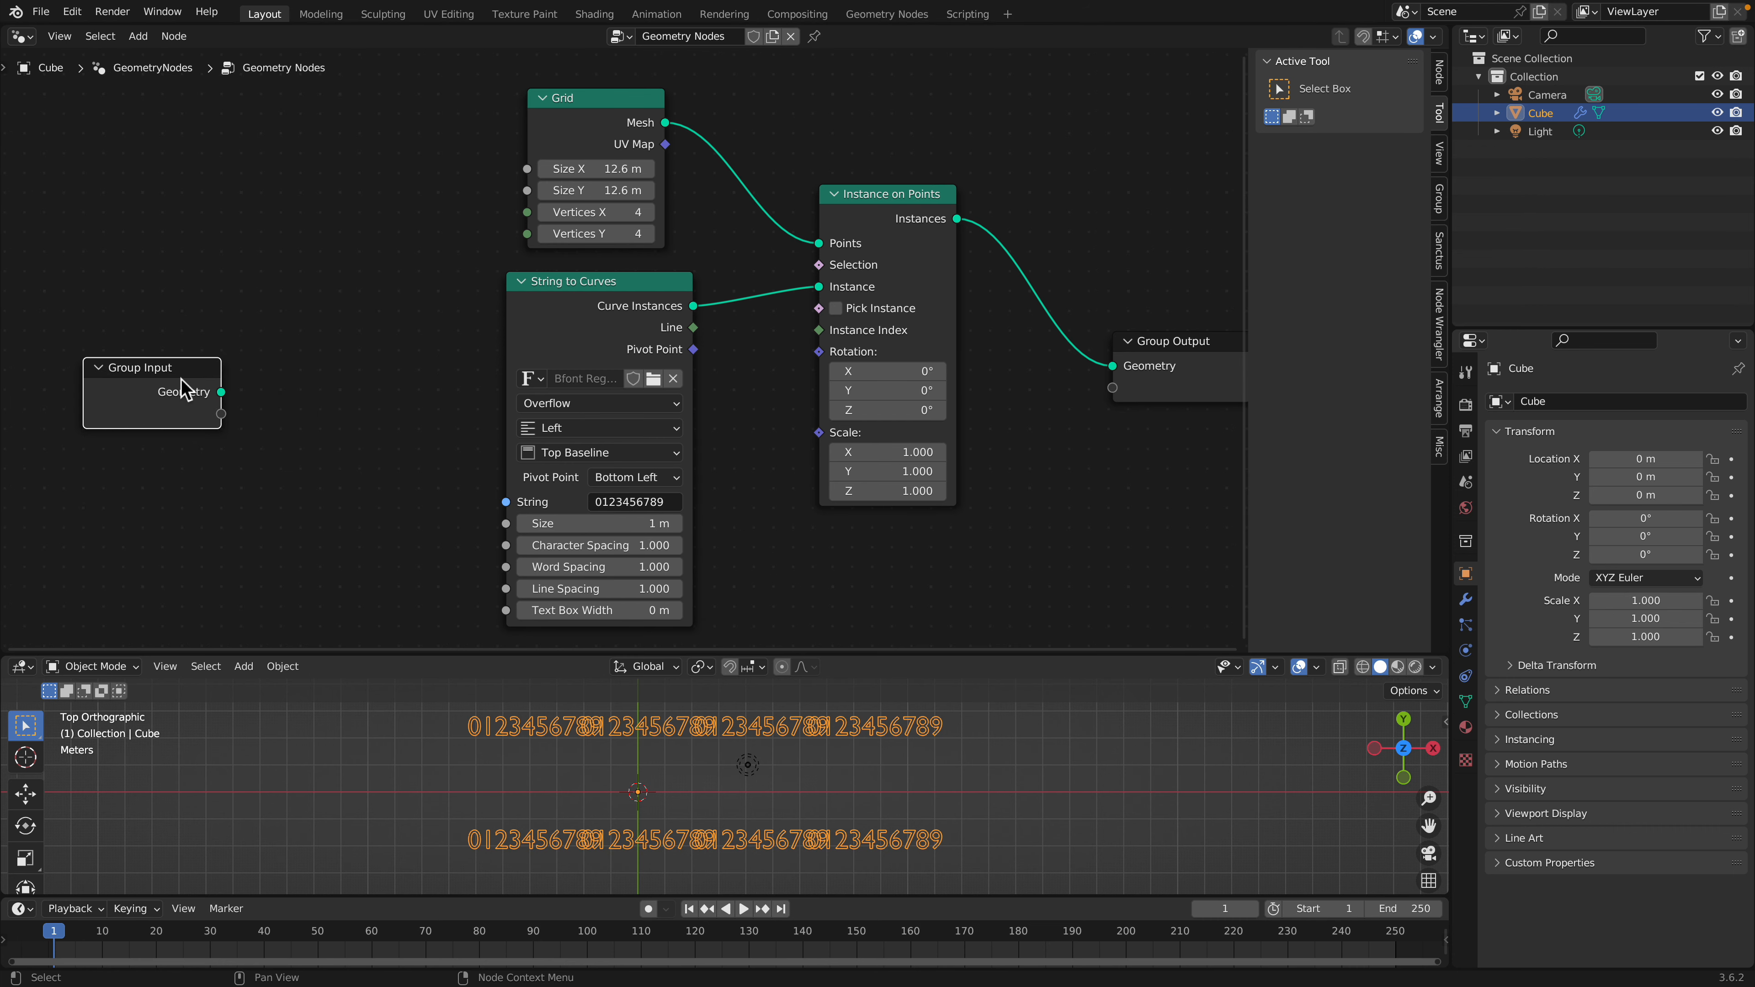
{"action": "left_click", "coordinate": [841, 311]}
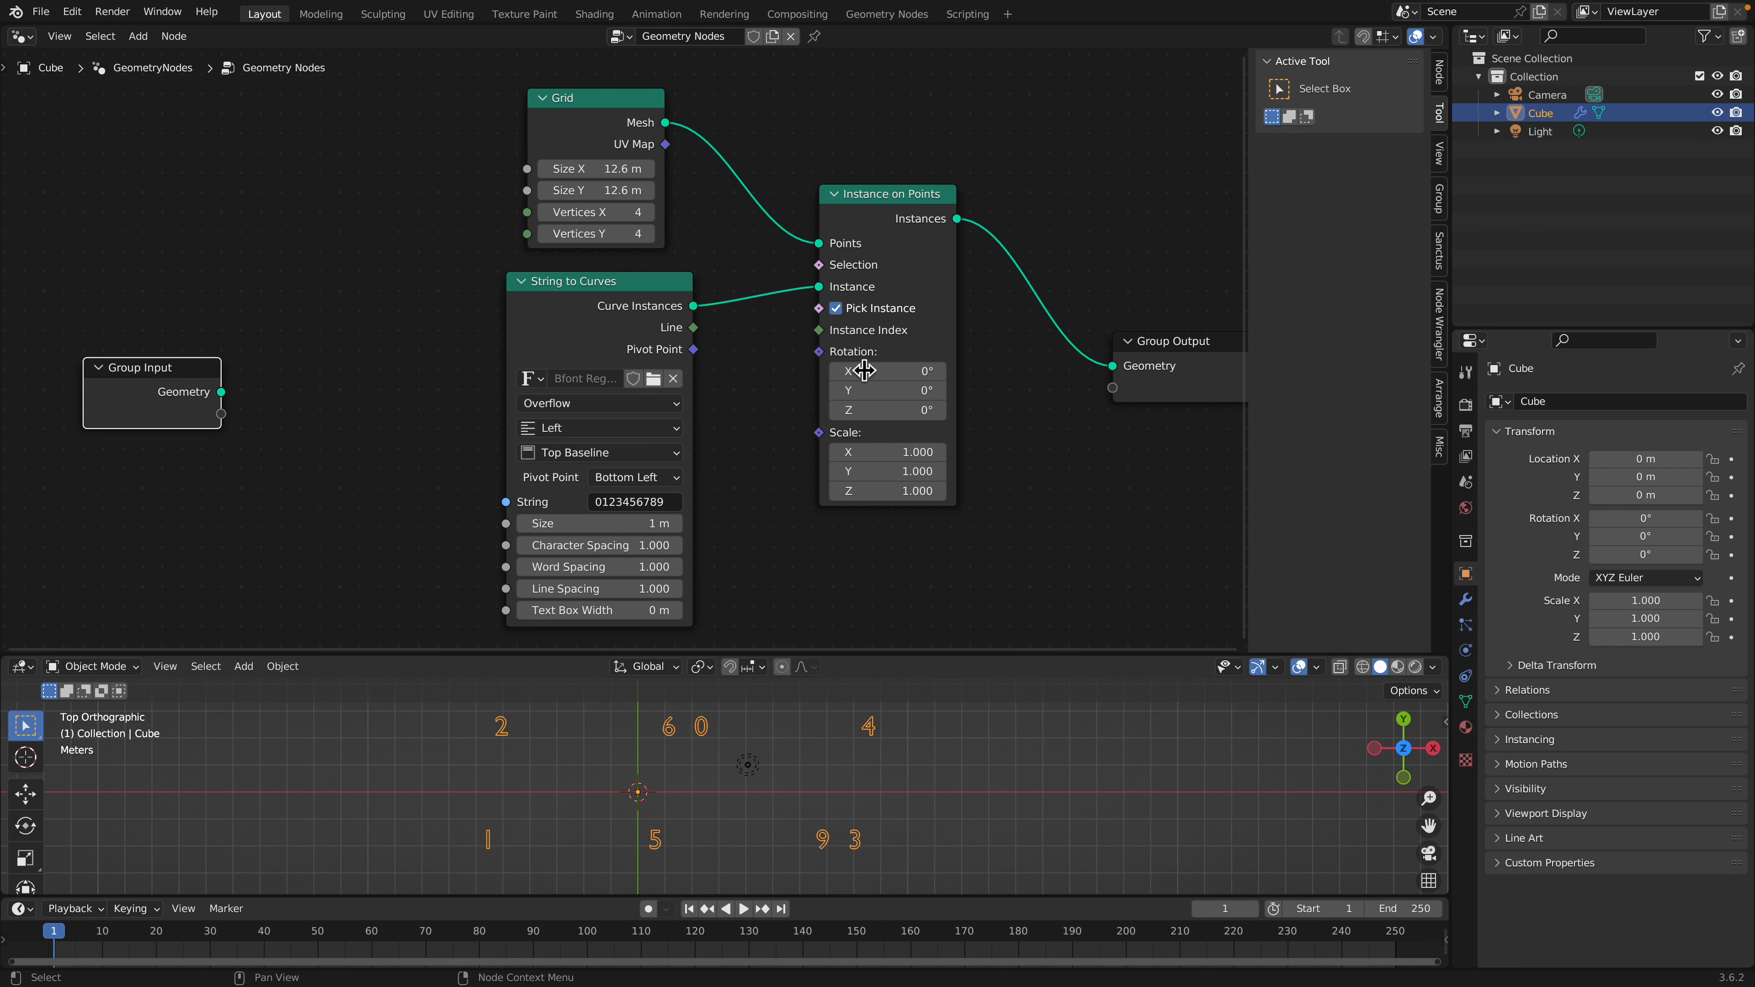
{"action": "left_click", "coordinate": [862, 312]}
{"action": "left_click", "coordinate": [854, 309]}
{"action": "left_click", "coordinate": [844, 311]}
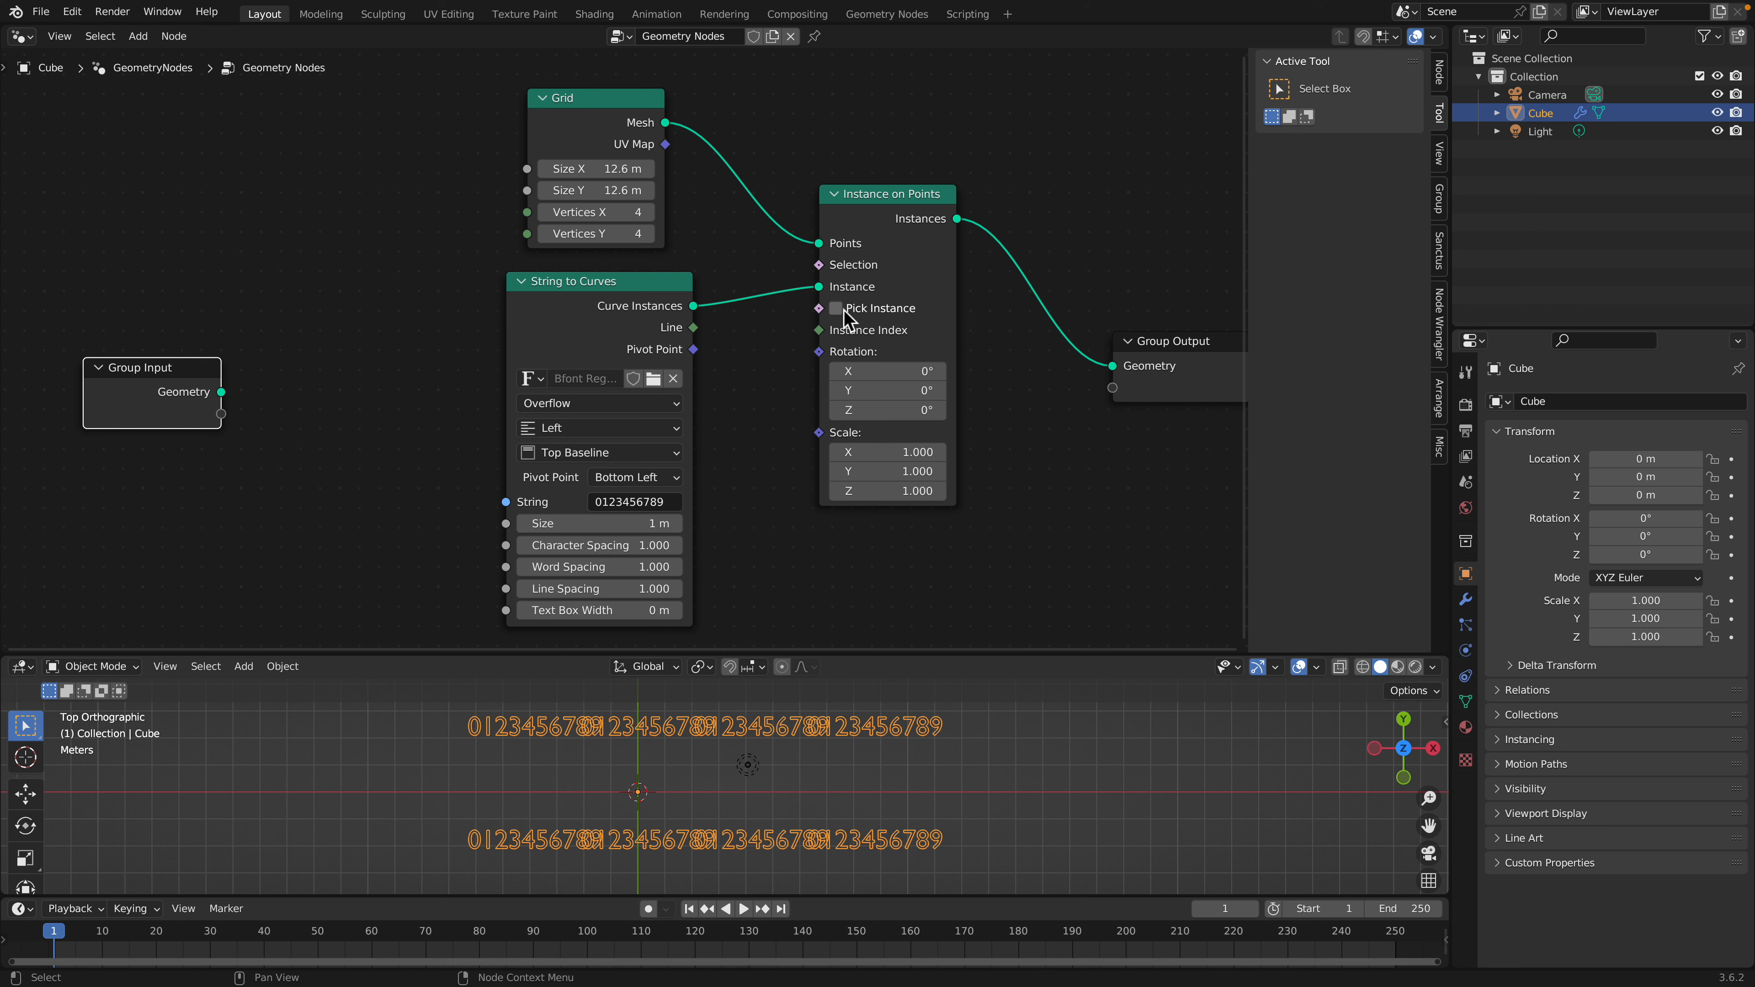
{"action": "left_click", "coordinate": [843, 310]}
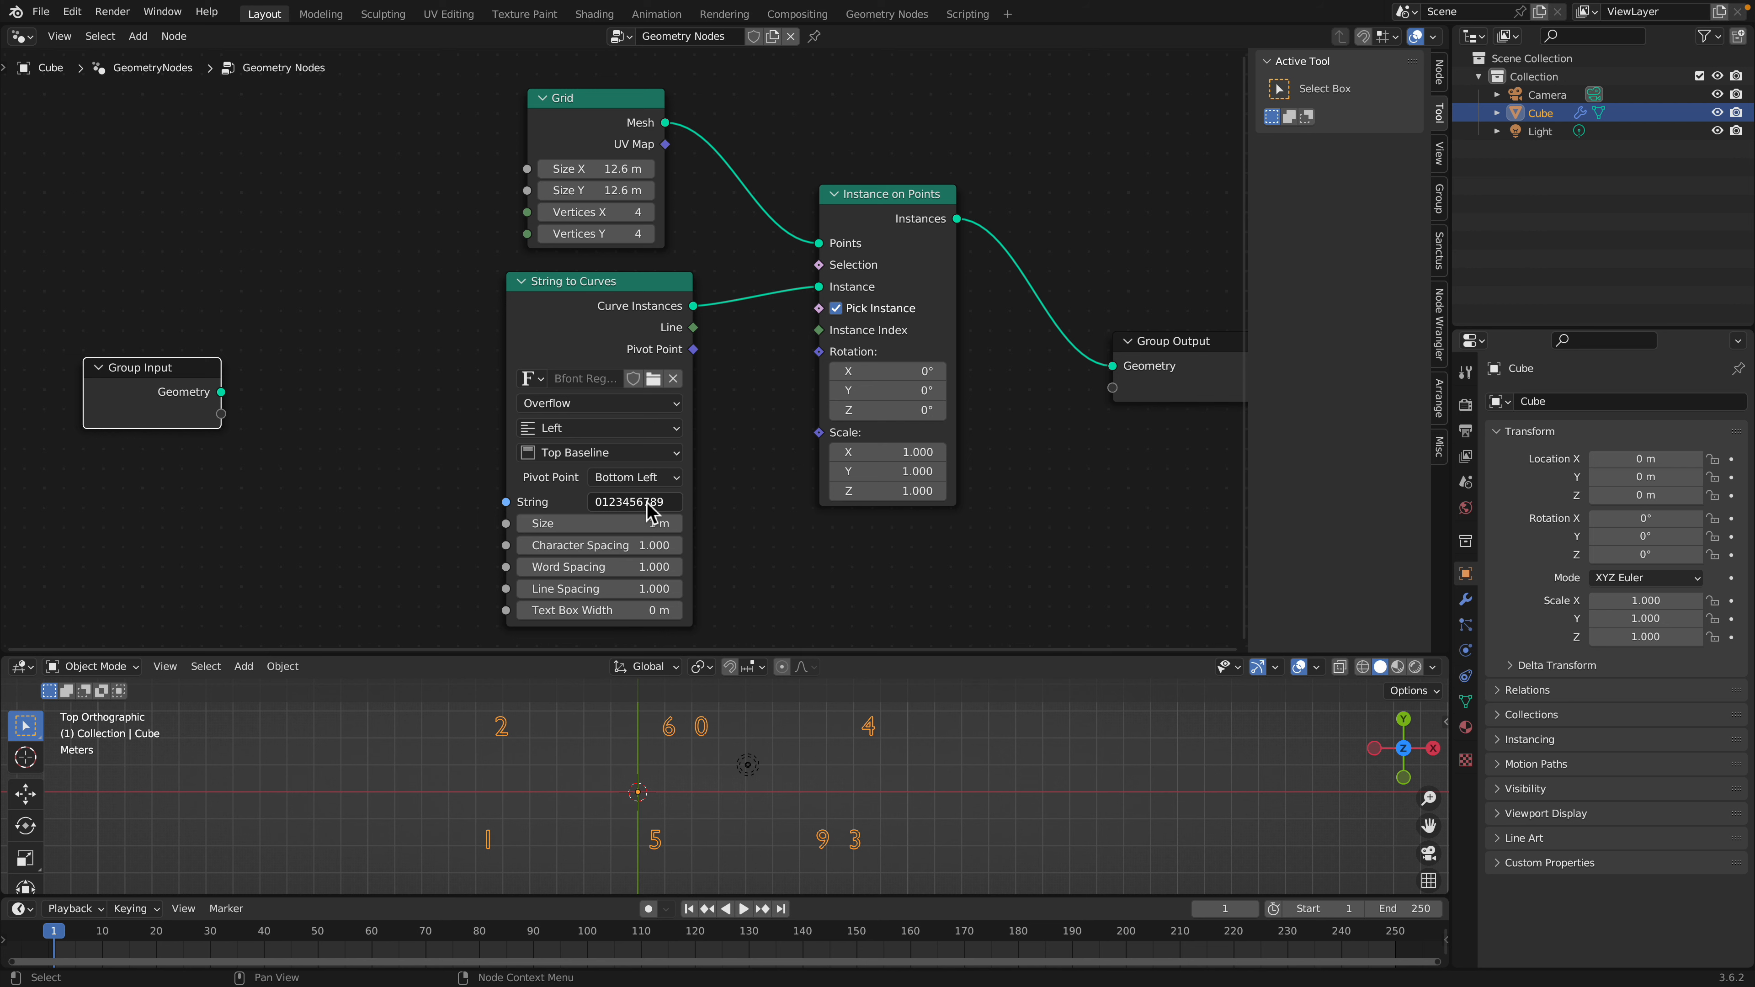
Try a Character Spacing of 2 on the String to Curves node, then set it to 0
{"action": "left_click_drag", "start_coordinate": [632, 554], "coordinate": [701, 554]}
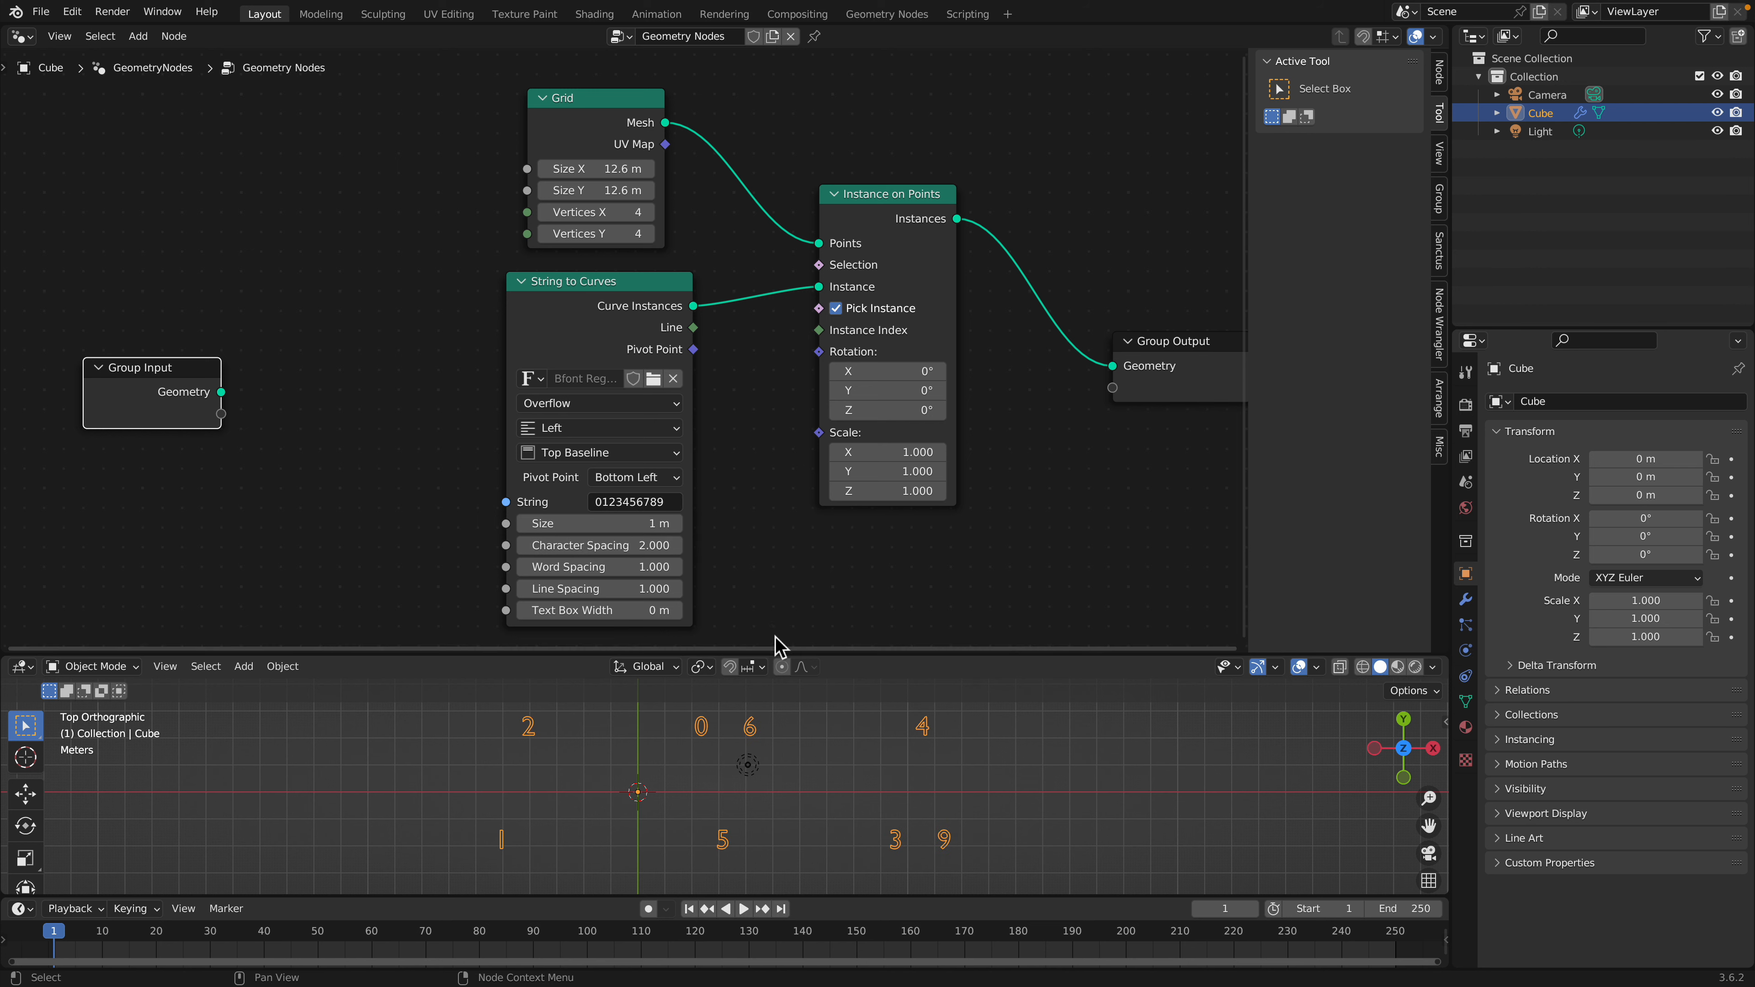
{"action": "left_click_drag", "start_coordinate": [819, 657], "coordinate": [795, 550]}
{"action": "left_click_drag", "start_coordinate": [680, 492], "coordinate": [665, 499]}
{"action": "middle_click_drag", "start_coordinate": [712, 498], "coordinate": [715, 436]}
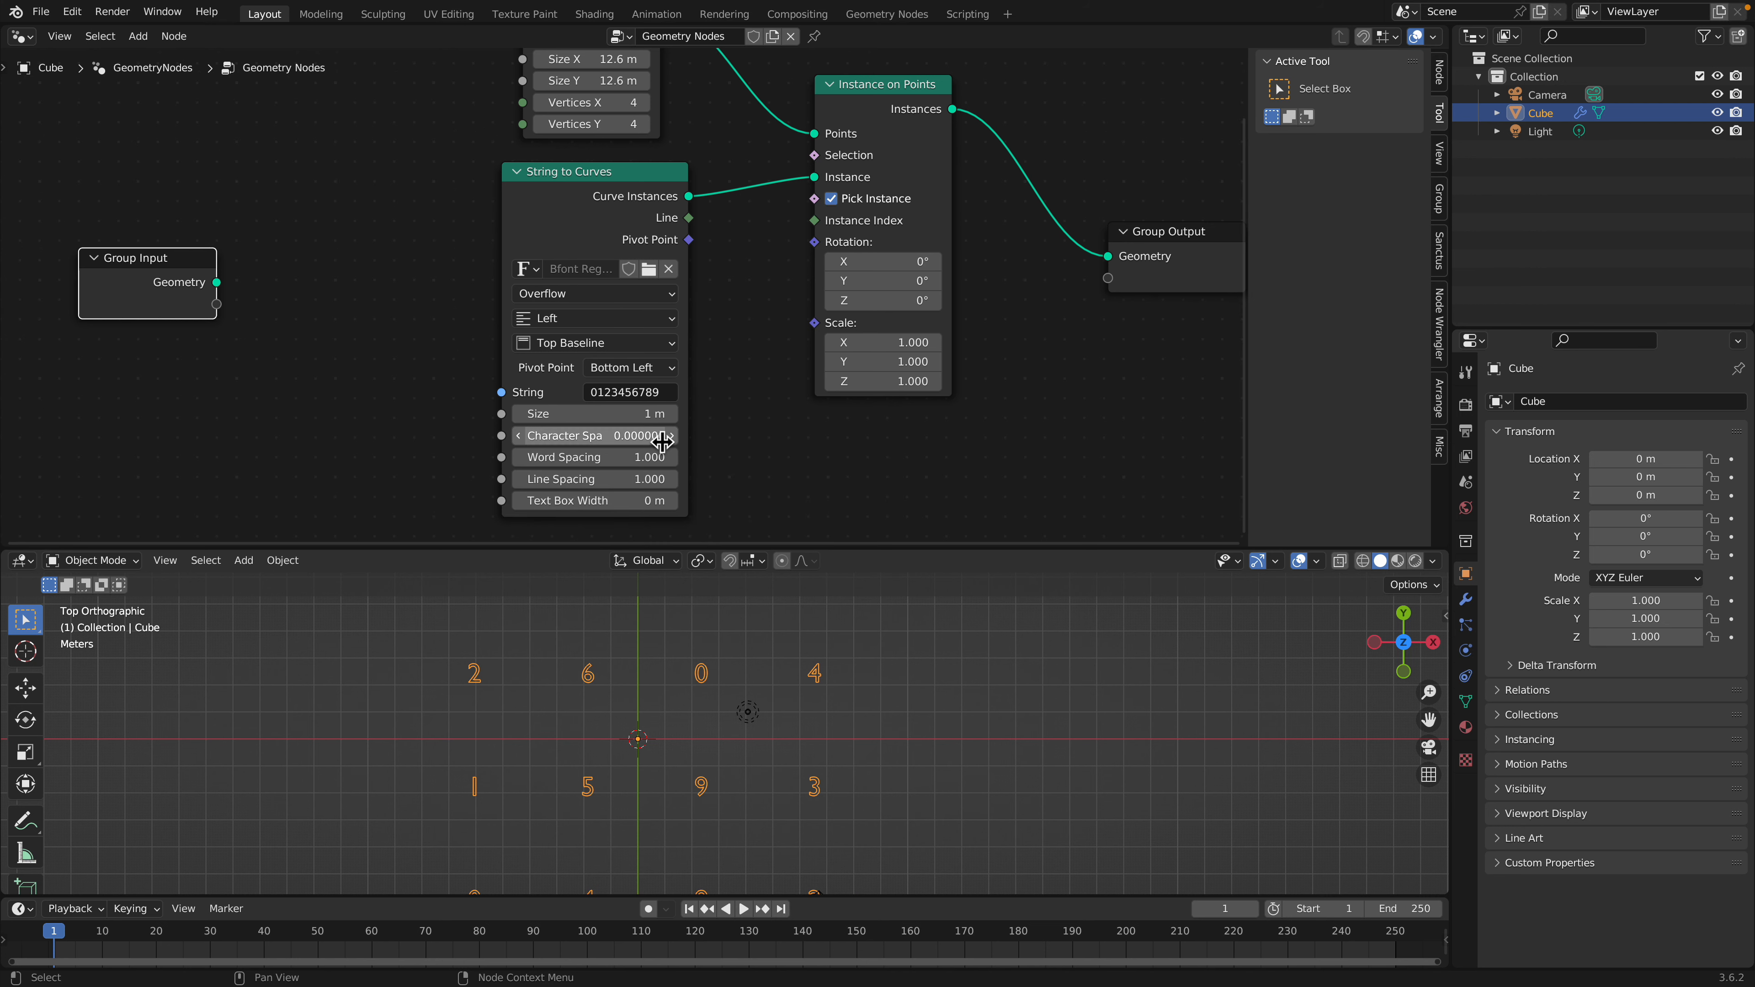
{"action": "left_click", "coordinate": [646, 440]}
{"action": "type", "text": "0"}
{"action": "key", "text": "Return"}
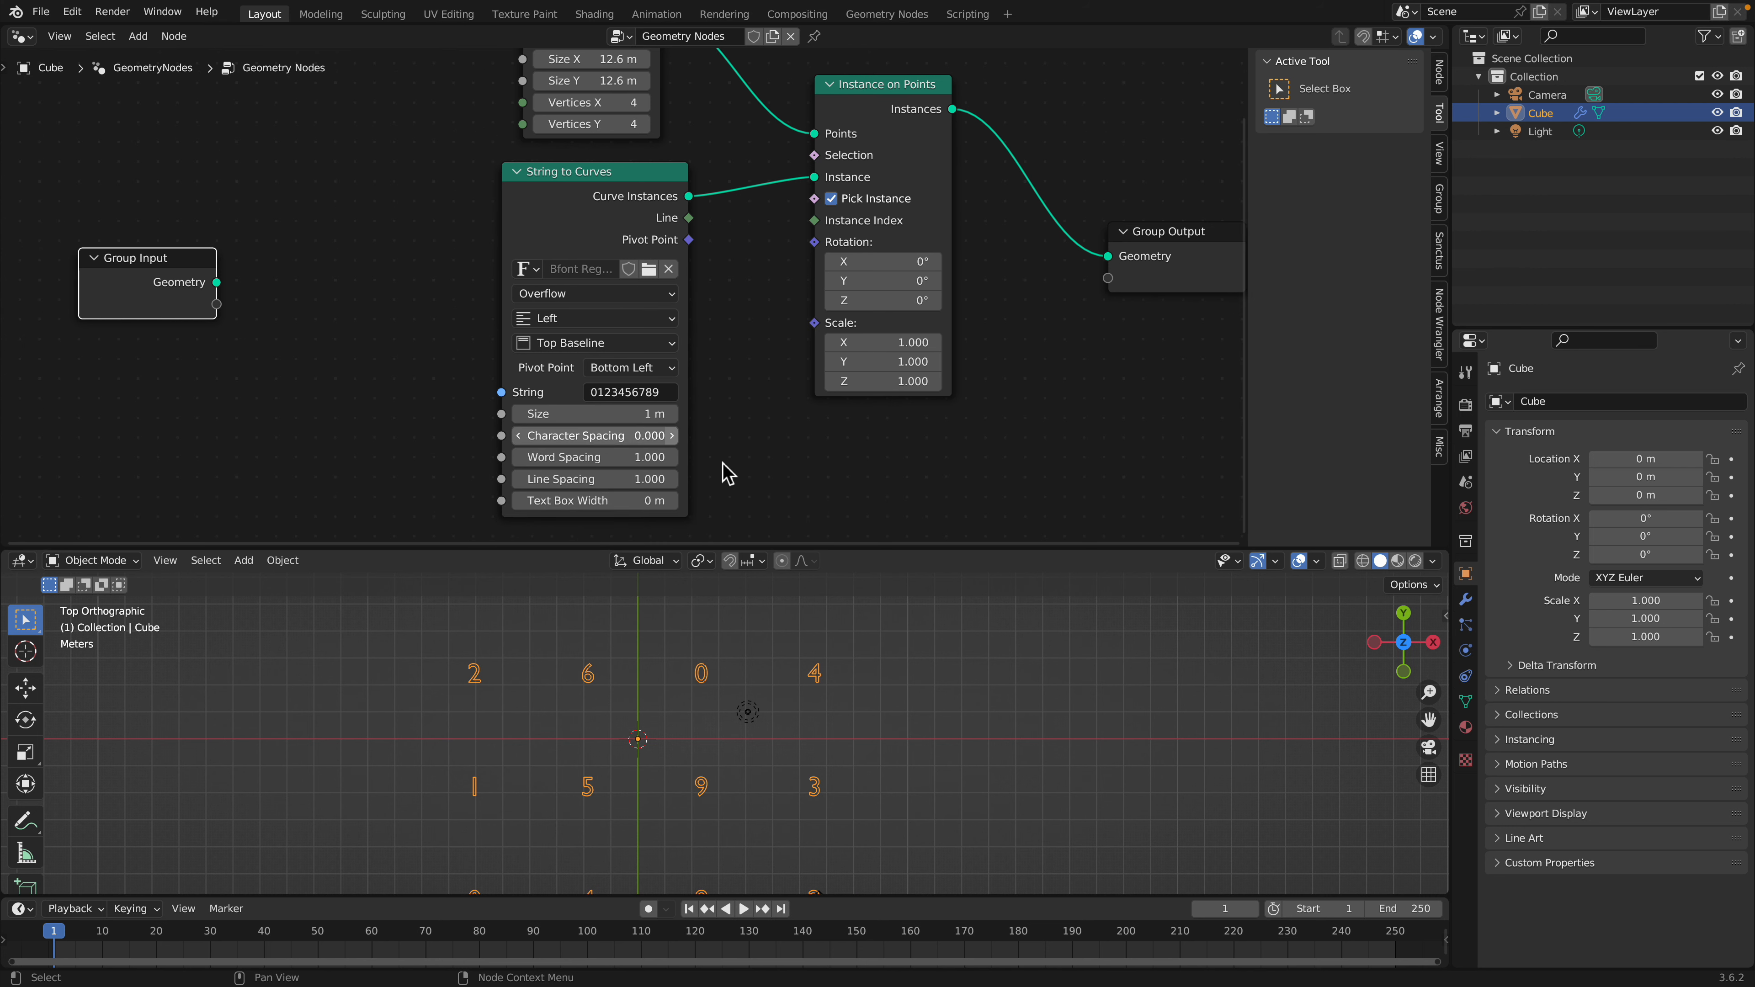
Add a Random Value node between the Group Input and String to Curves nodes
{"action": "left_click_drag", "start_coordinate": [857, 545], "coordinate": [783, 617]}
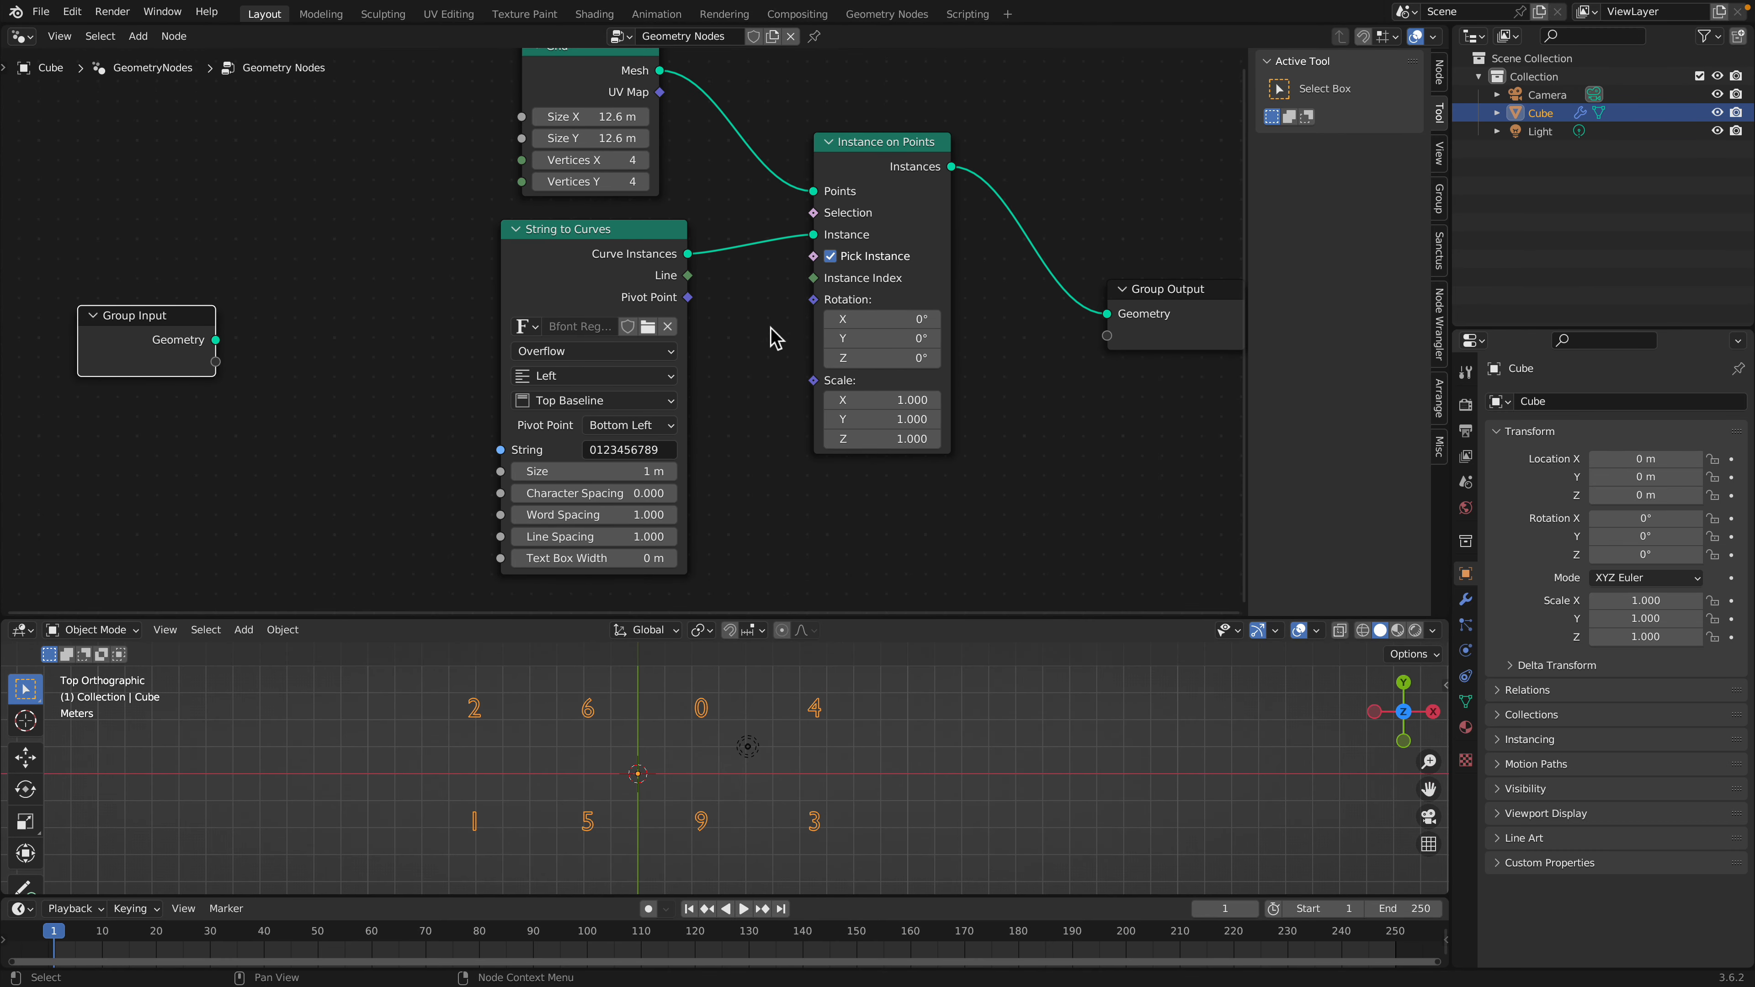
{"action": "key", "text": "shift+a"}
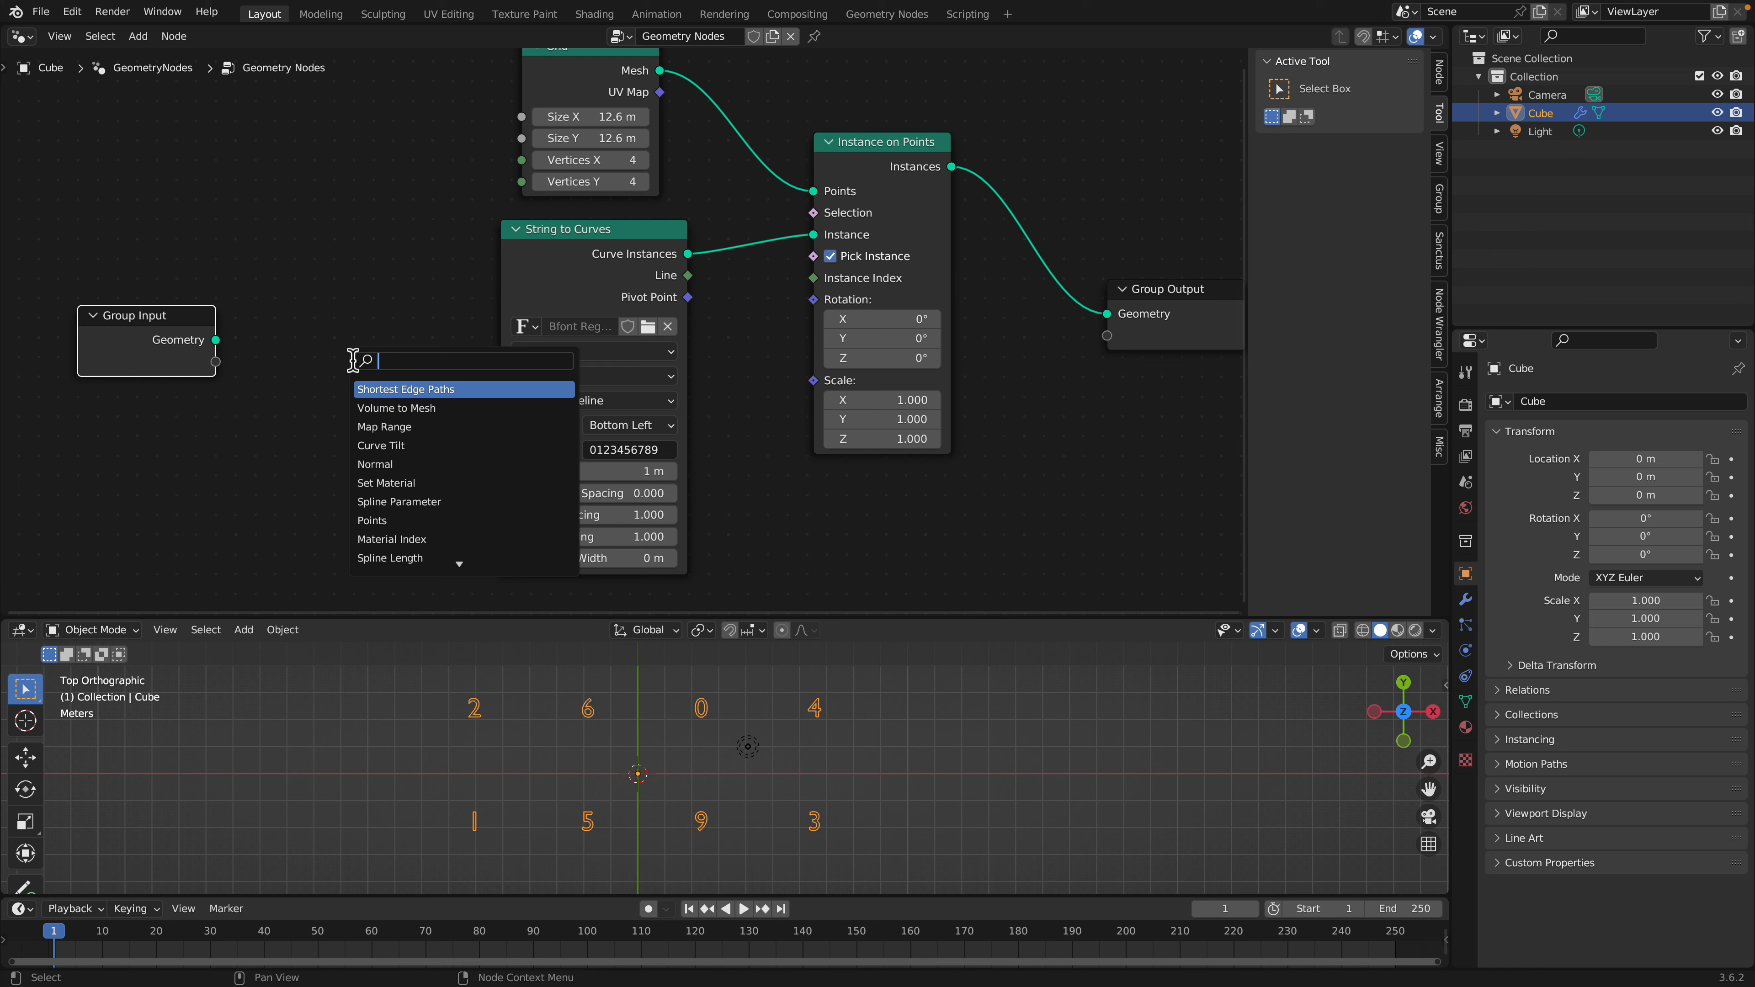
{"action": "type", "text": "random"}
{"action": "key", "text": "Return"}
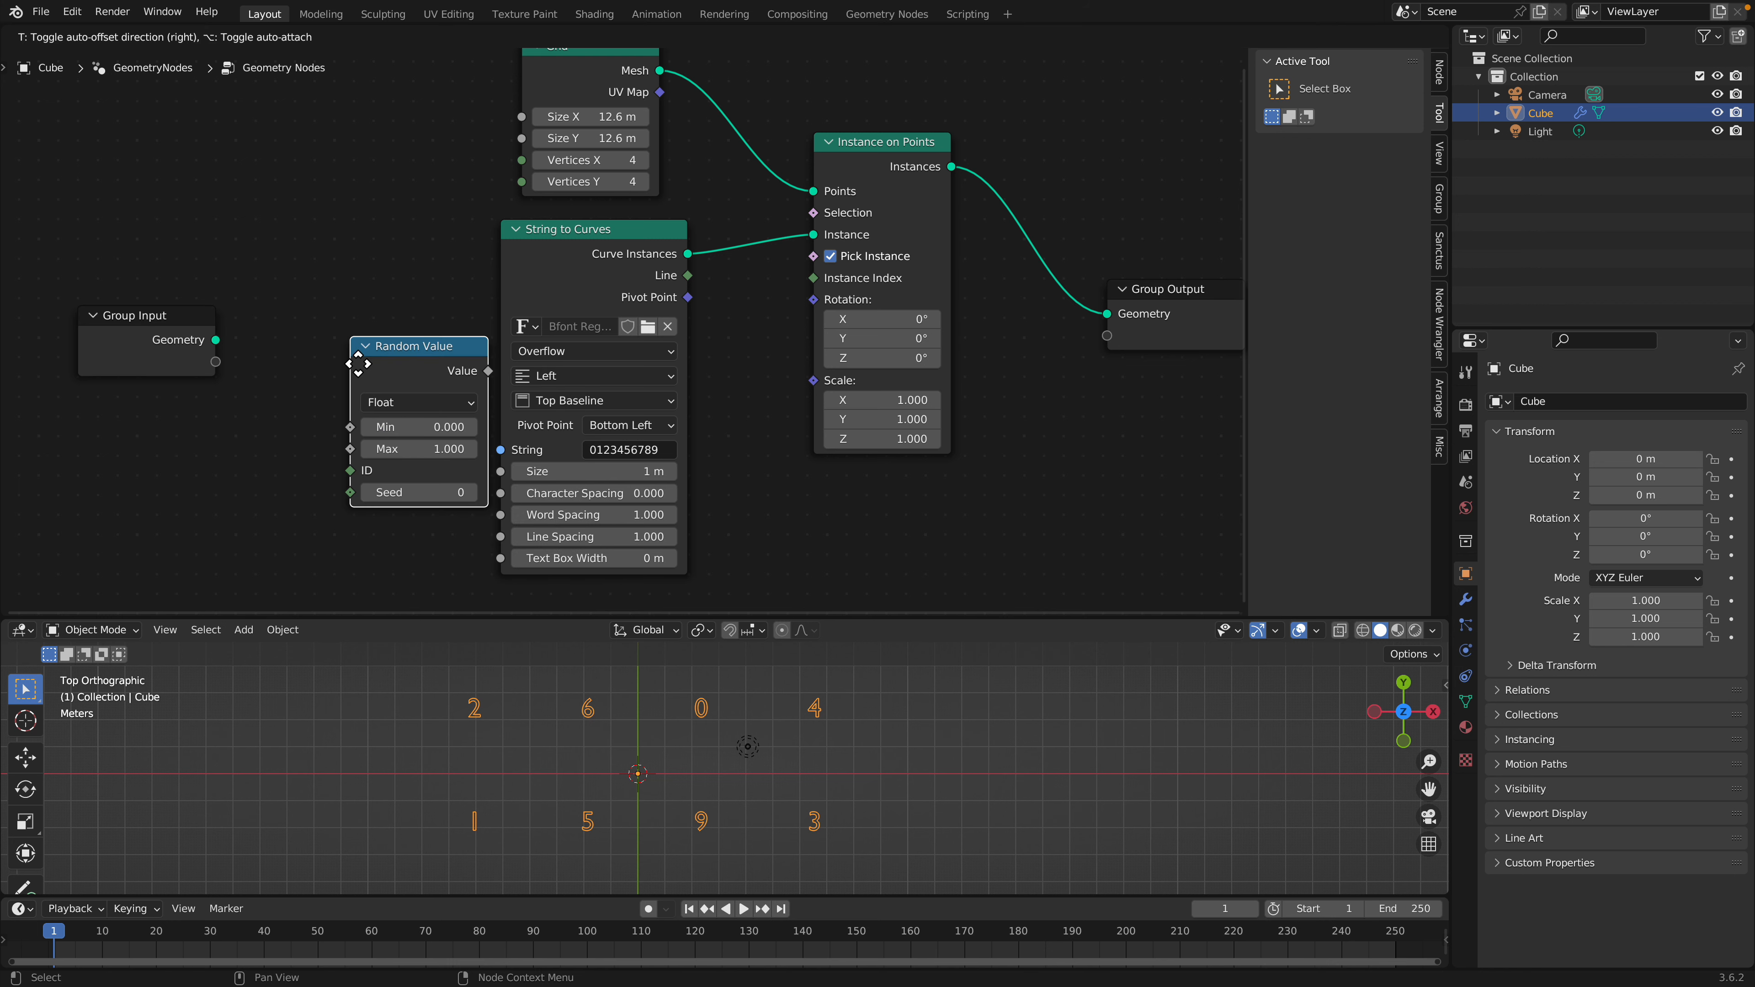
{"action": "left_click", "coordinate": [323, 357]}
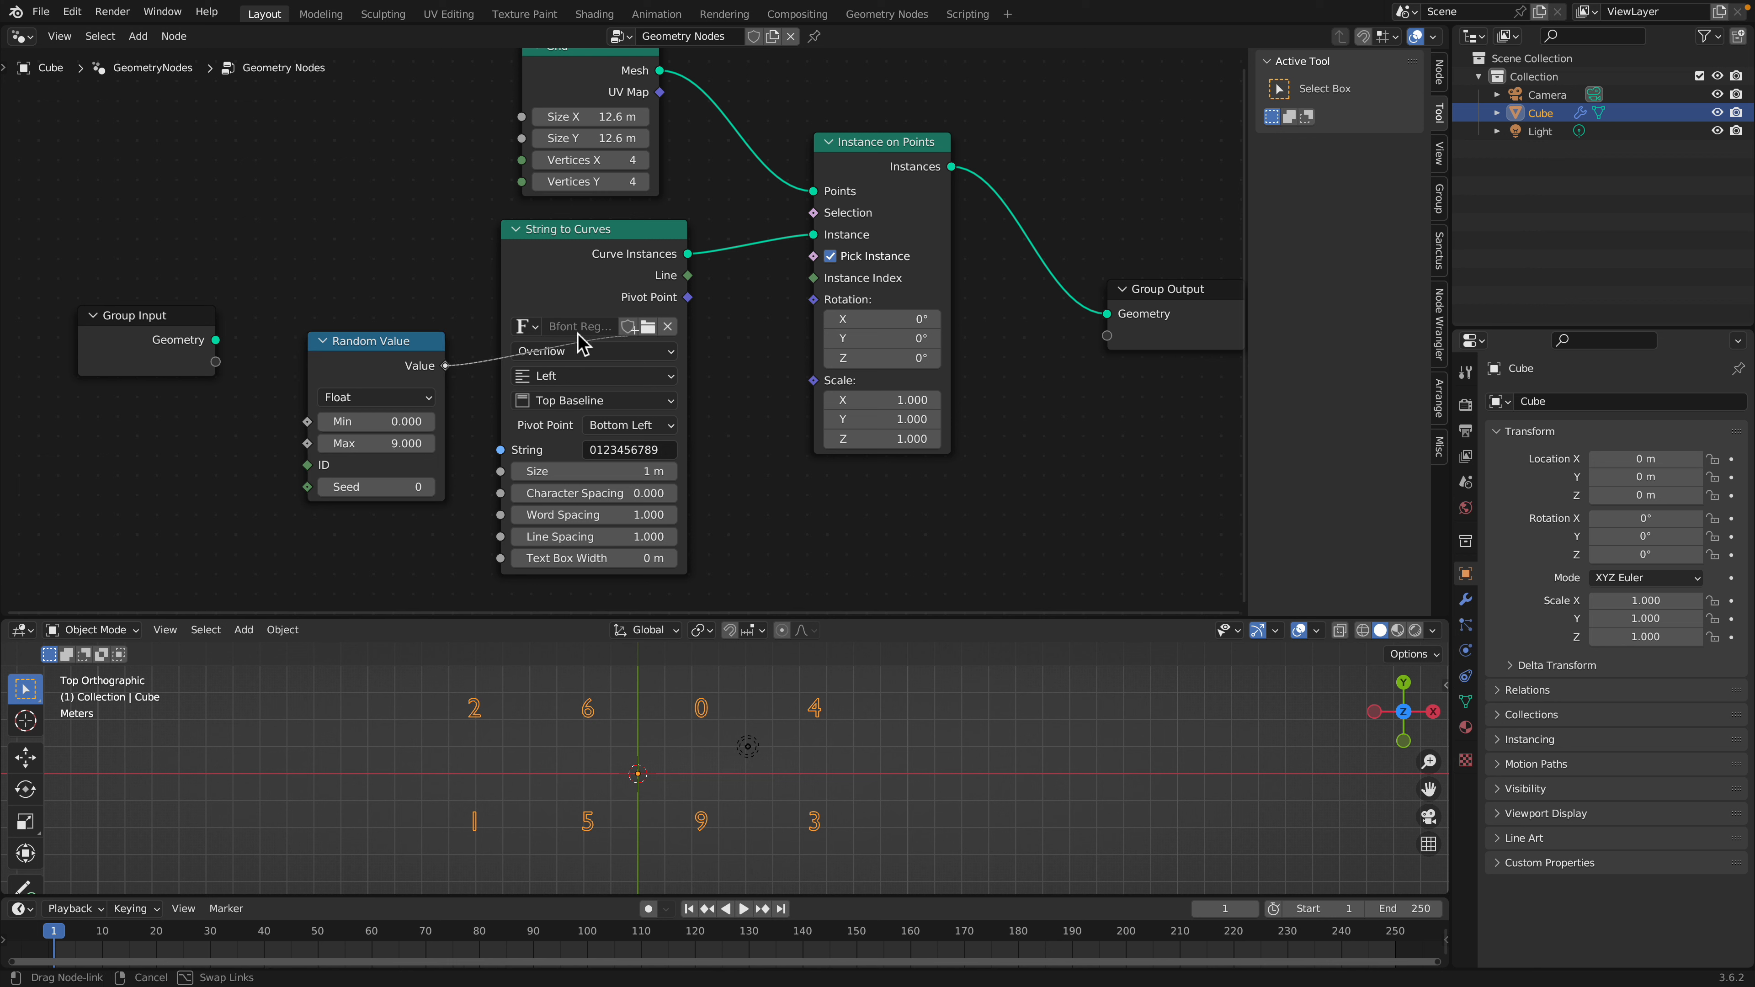
Switch the Random Value node to Integer and connect its Value to the Instance Index of Instance on Points
{"action": "left_click", "coordinate": [387, 396]}
{"action": "left_click", "coordinate": [434, 409]}
{"action": "left_click_drag", "start_coordinate": [446, 365], "coordinate": [499, 359]}
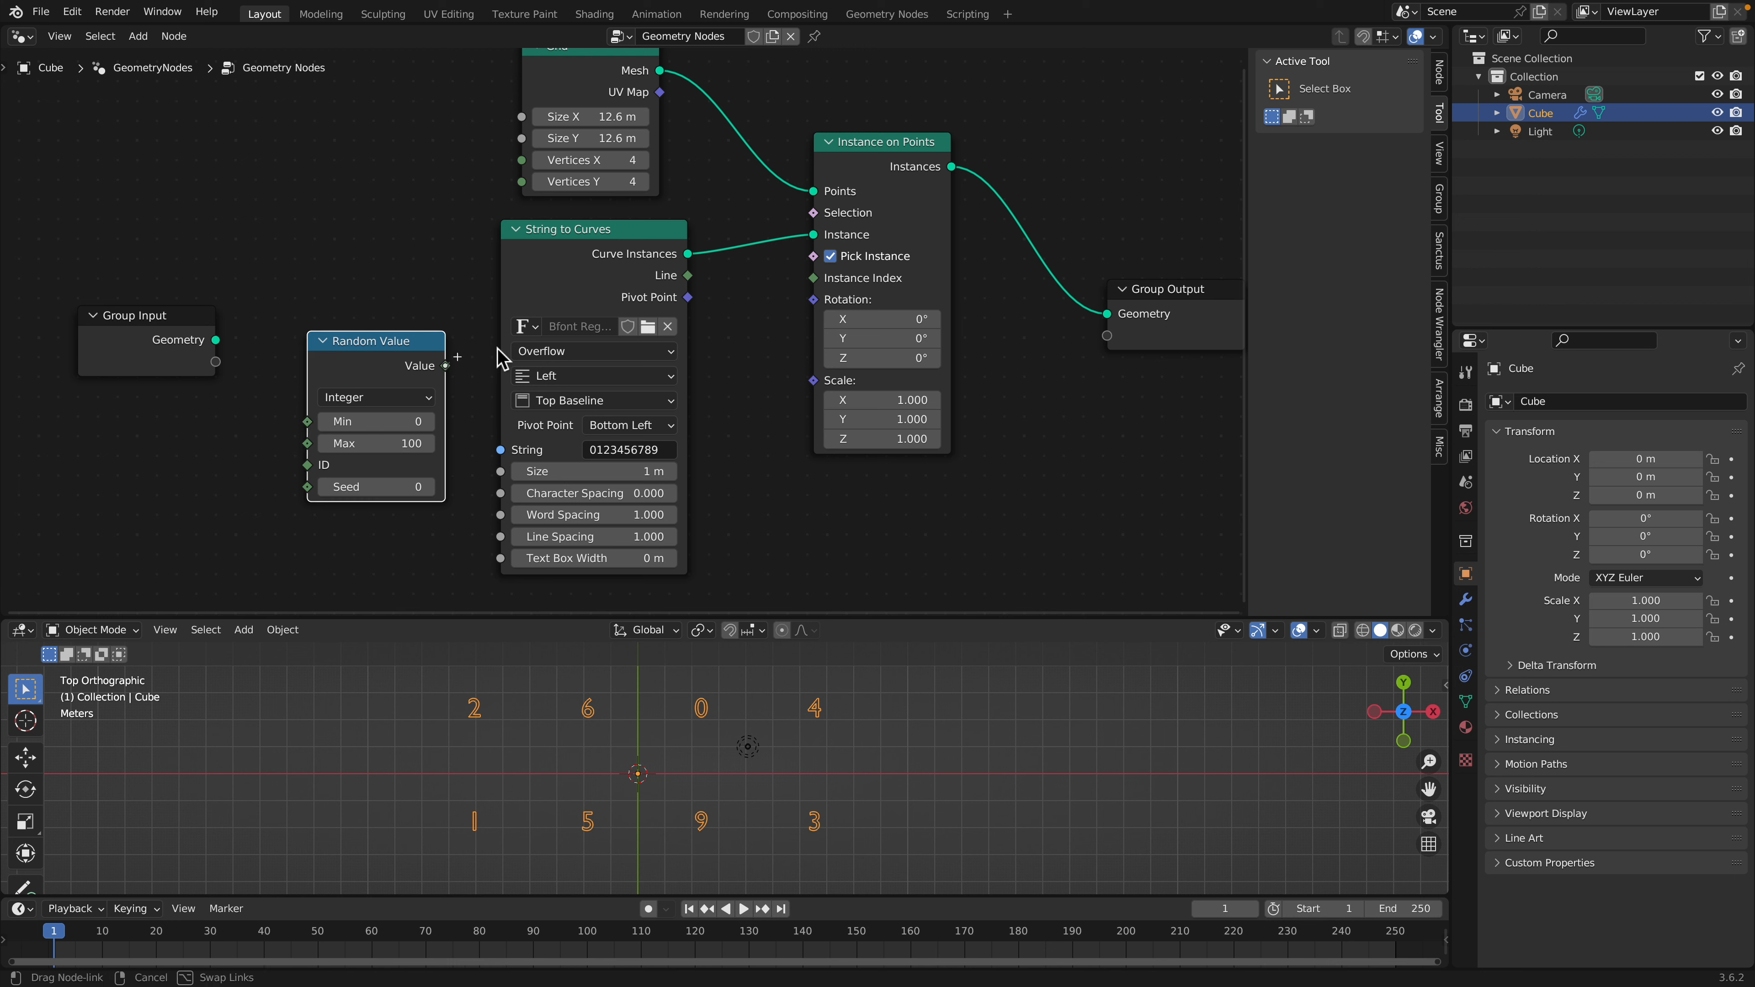
{"action": "left_click_drag", "start_coordinate": [813, 281], "coordinate": [812, 279]}
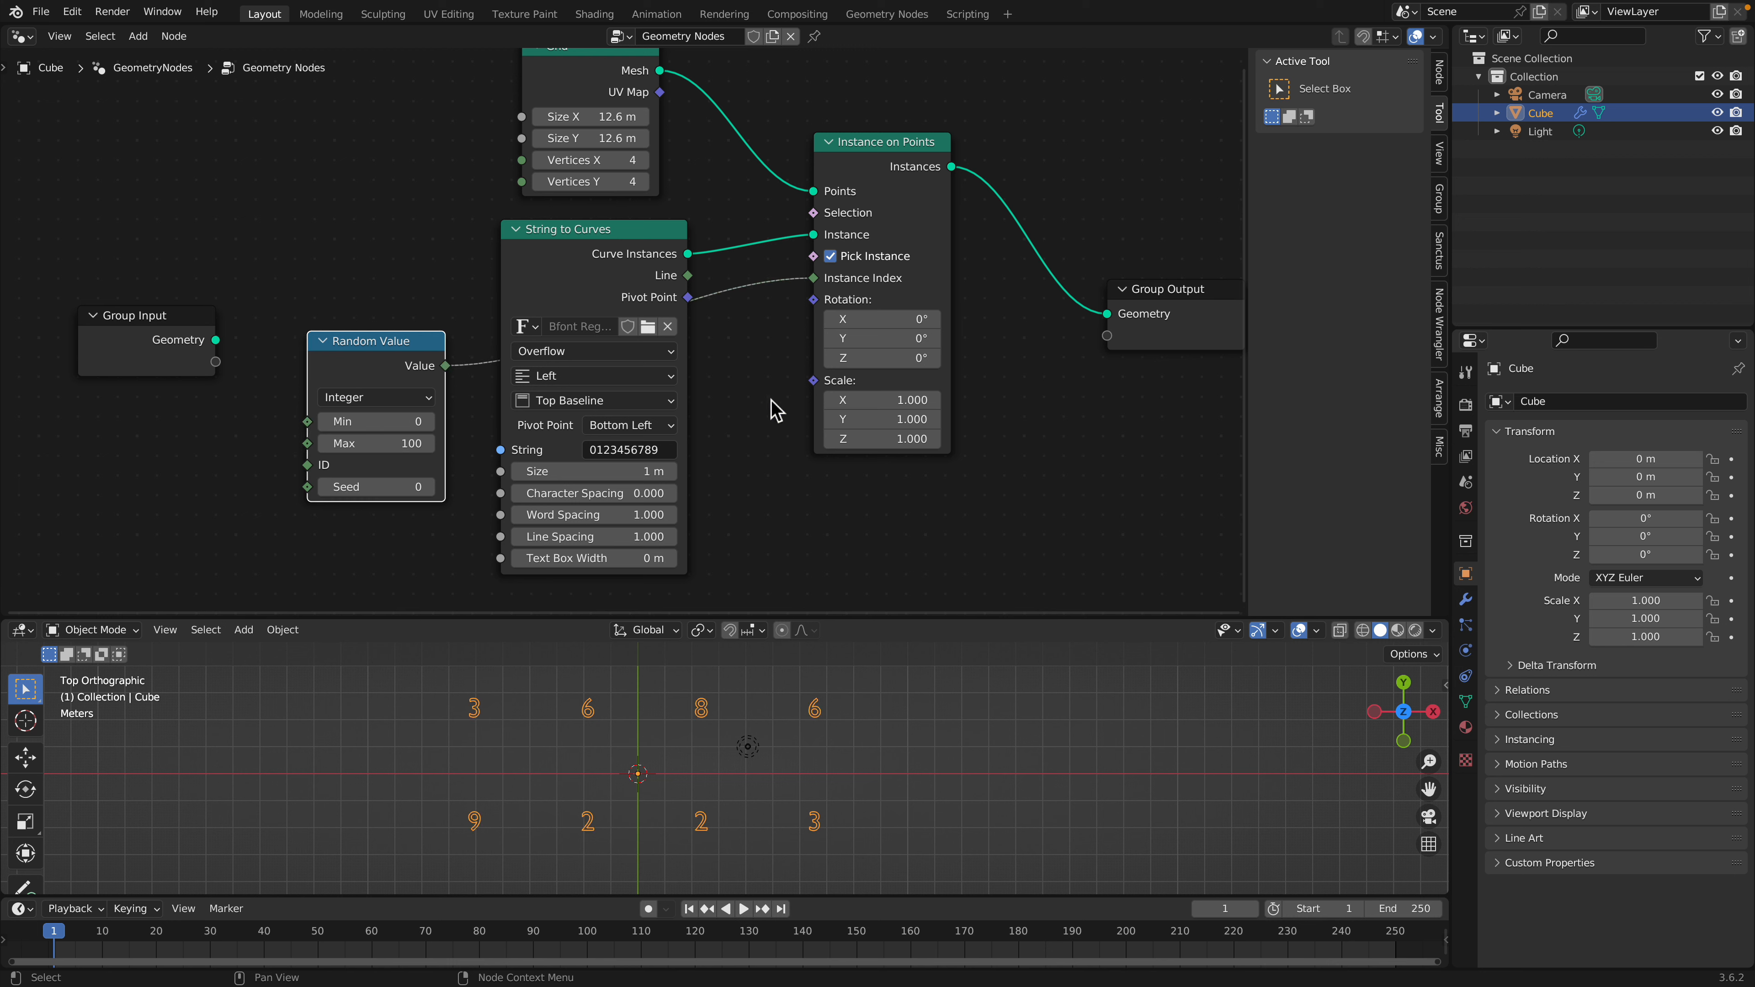
Vary the Random Value node's seed to 108 and on to 176 with the 3D viewport enlarged
{"action": "left_click_drag", "start_coordinate": [383, 487], "coordinate": [560, 564]}
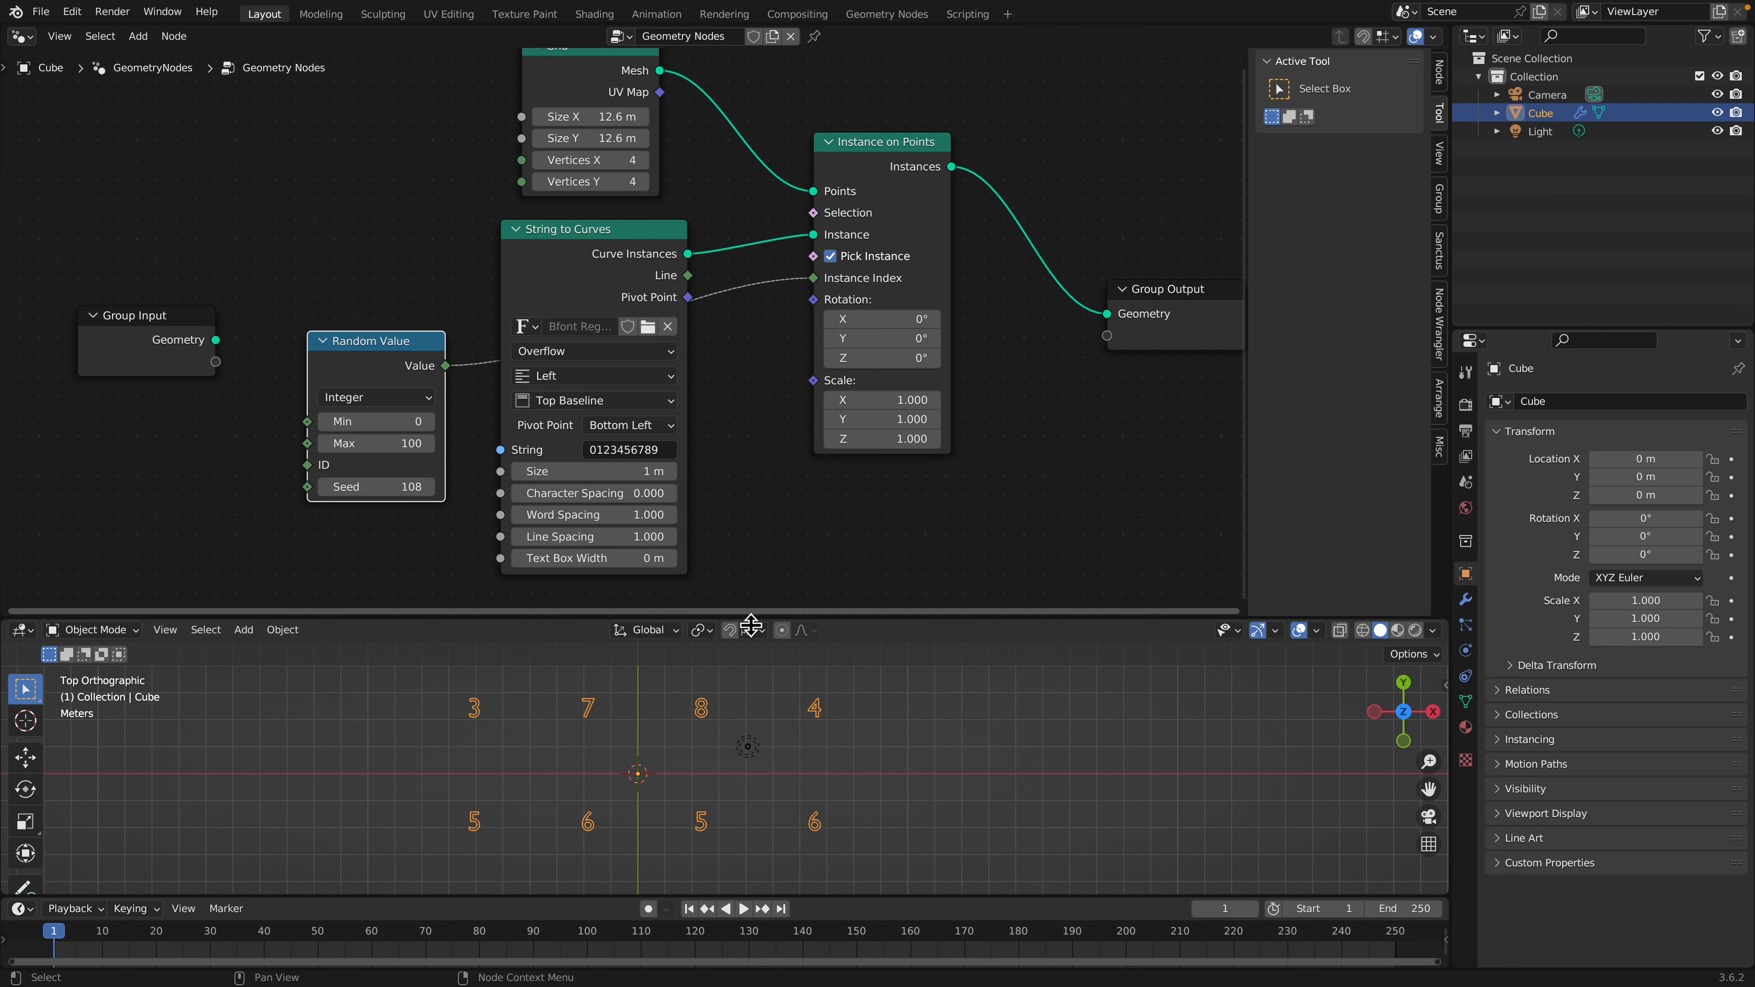
{"action": "left_click_drag", "start_coordinate": [746, 612], "coordinate": [745, 386]}
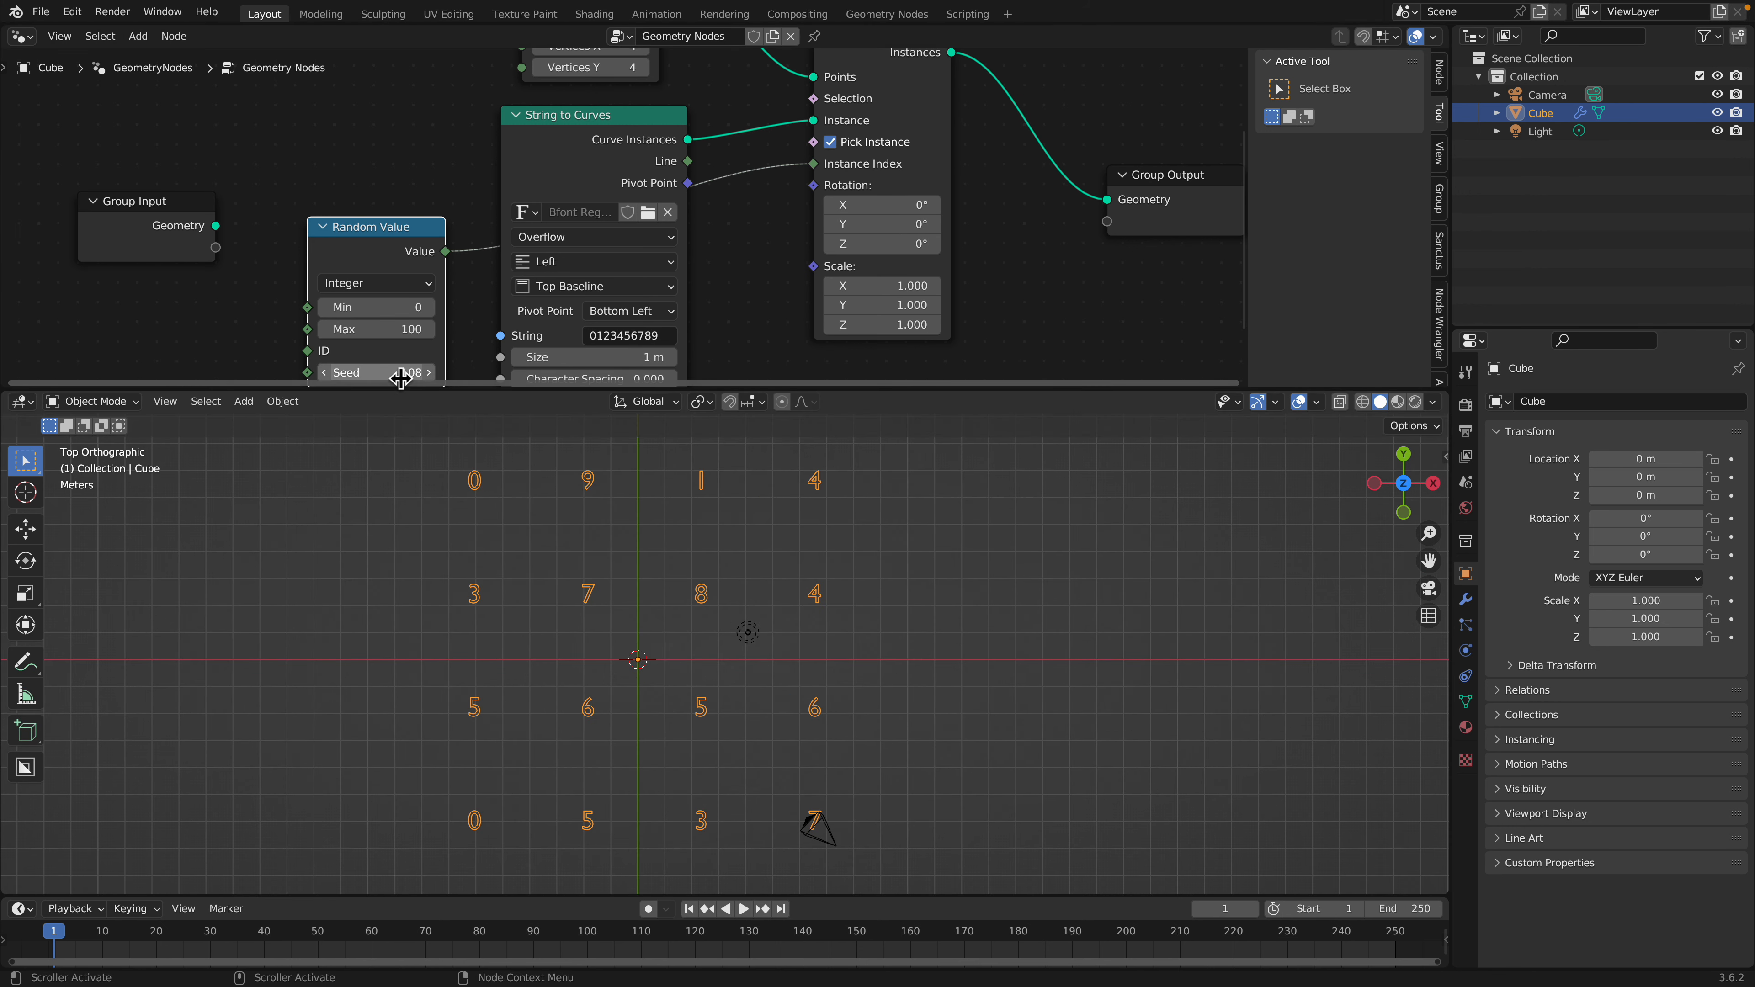
{"action": "left_click_drag", "start_coordinate": [411, 373], "coordinate": [476, 430]}
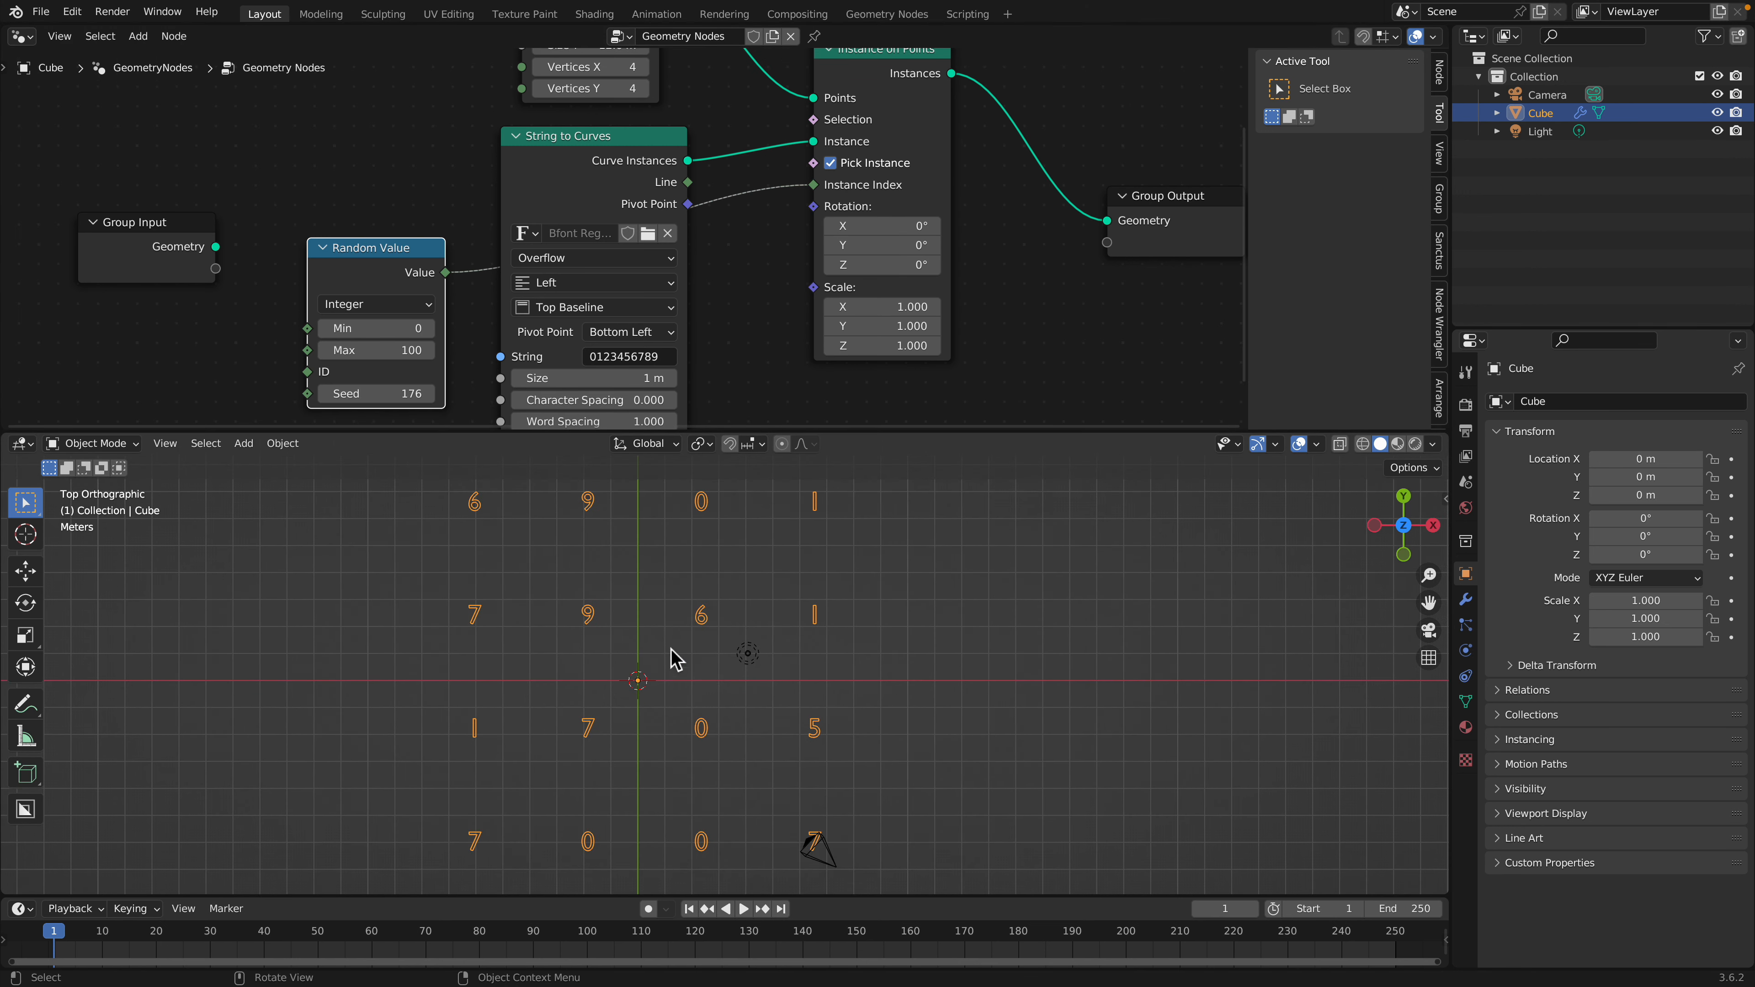
Set the Grid node's size to 4 m by 4 m, with 10 vertices in X and 40 in Y
{"action": "scroll", "coordinate": [509, 219], "scroll_direction": "down", "scroll_amount": 2}
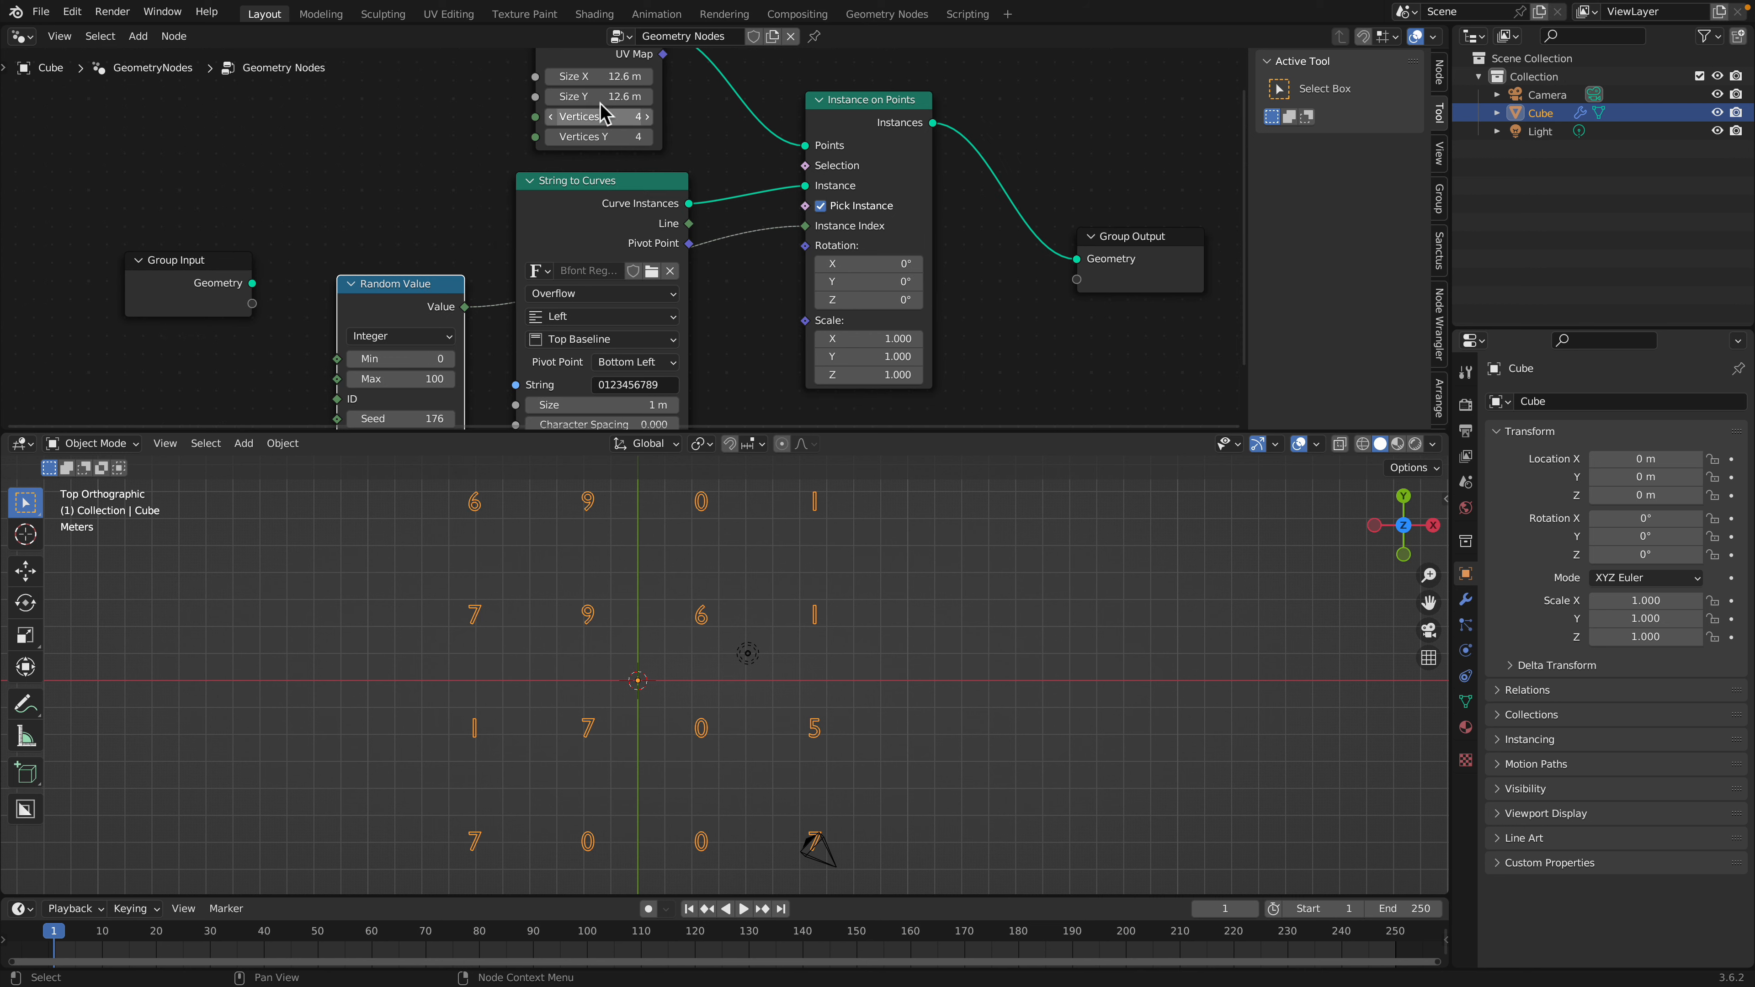
{"action": "left_click_drag", "start_coordinate": [599, 76], "coordinate": [525, 96], "text": "shift"}
{"action": "scroll", "coordinate": [577, 114], "scroll_direction": "up", "scroll_amount": 2}
{"action": "left_click", "coordinate": [596, 123]}
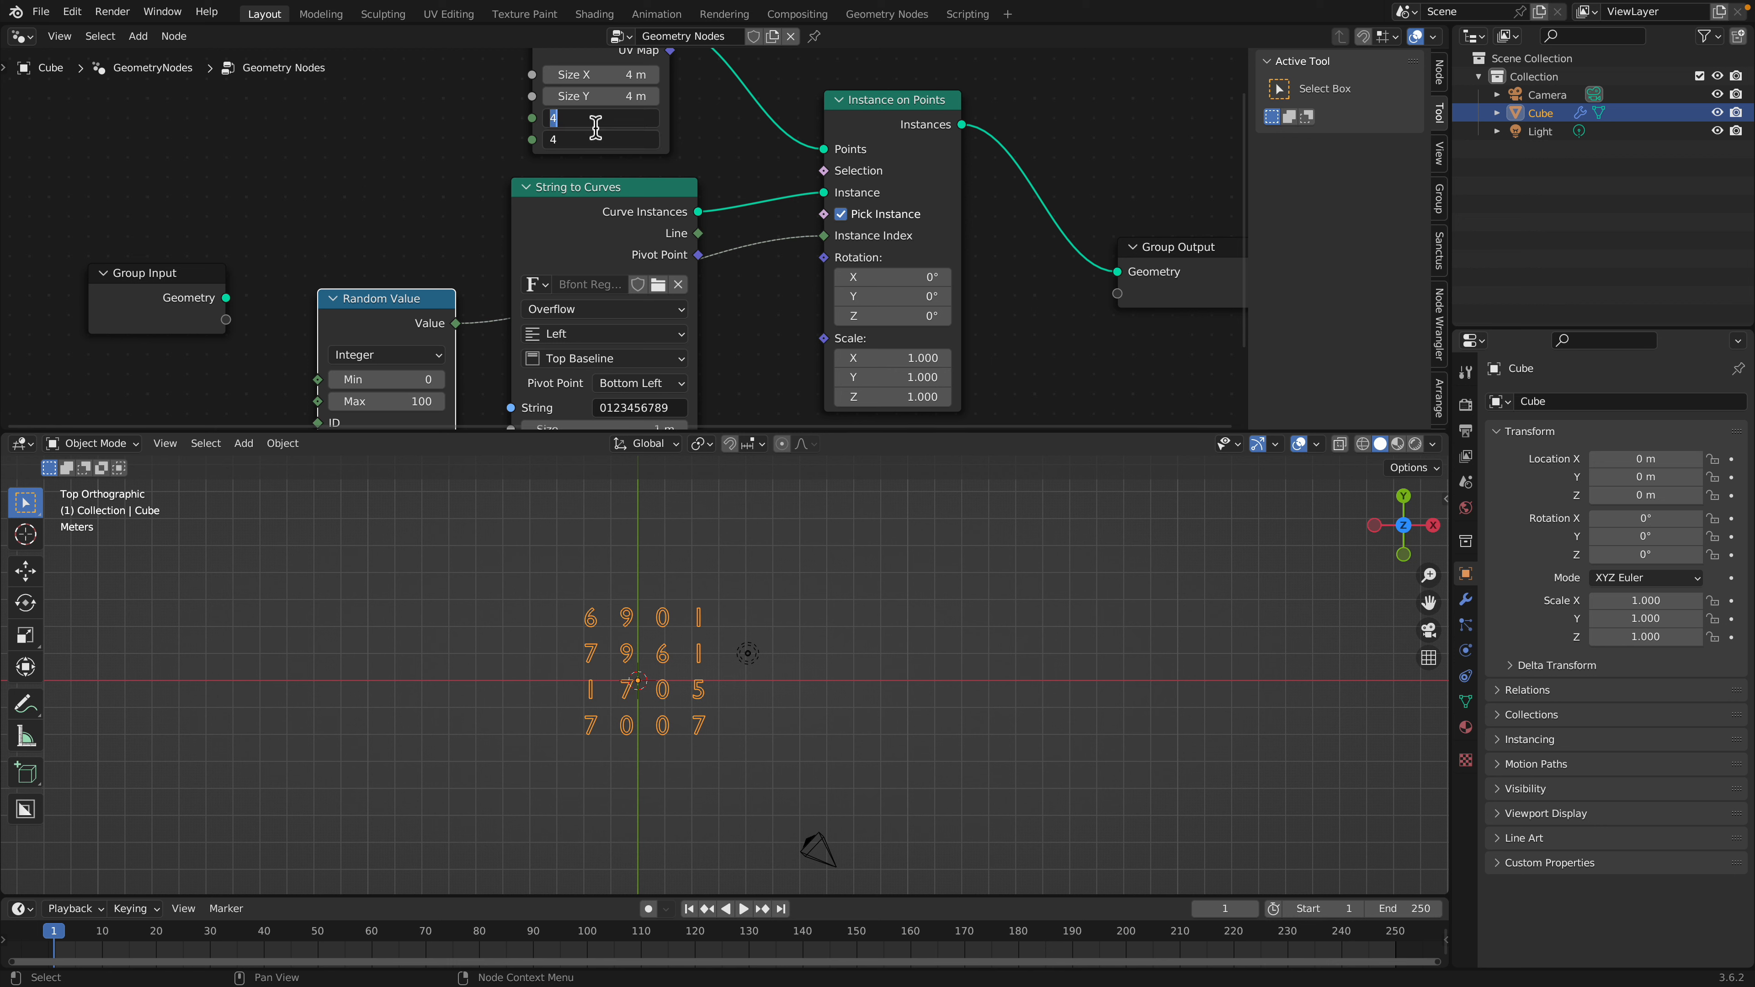
{"action": "left_click", "coordinate": [471, 127]}
{"action": "left_click", "coordinate": [579, 123]}
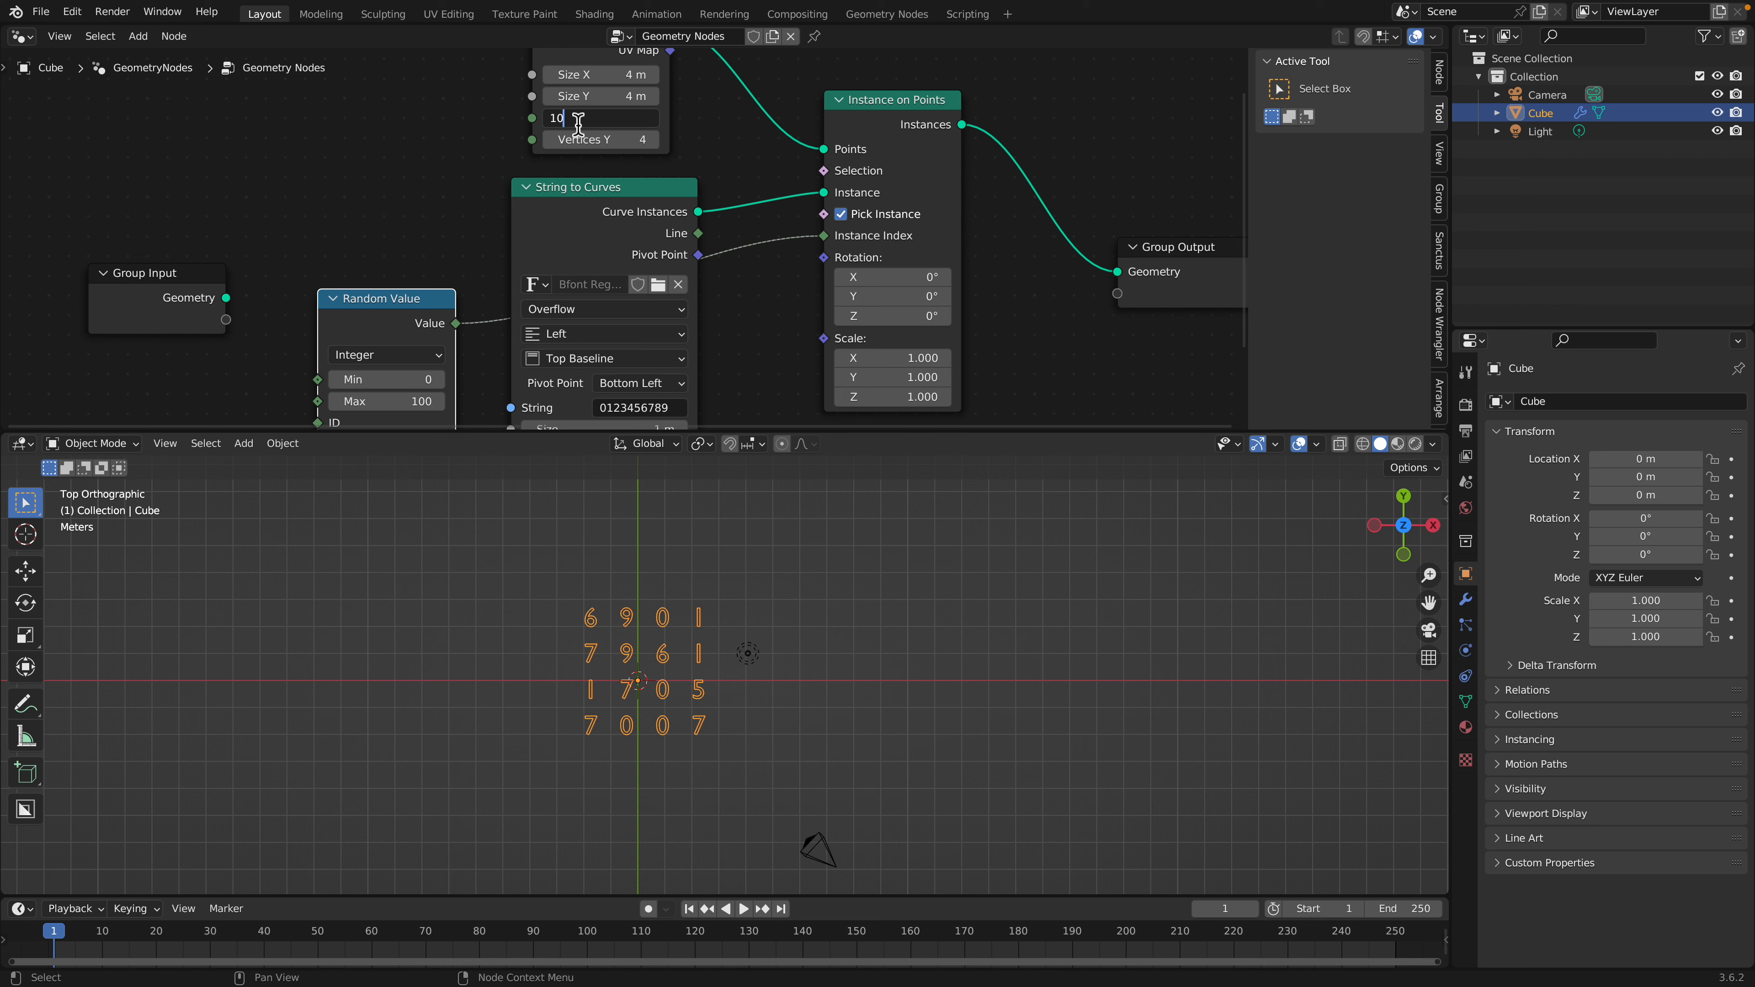
{"action": "key", "text": "Tab"}
{"action": "type", "text": "40"}
{"action": "key", "text": "Return"}
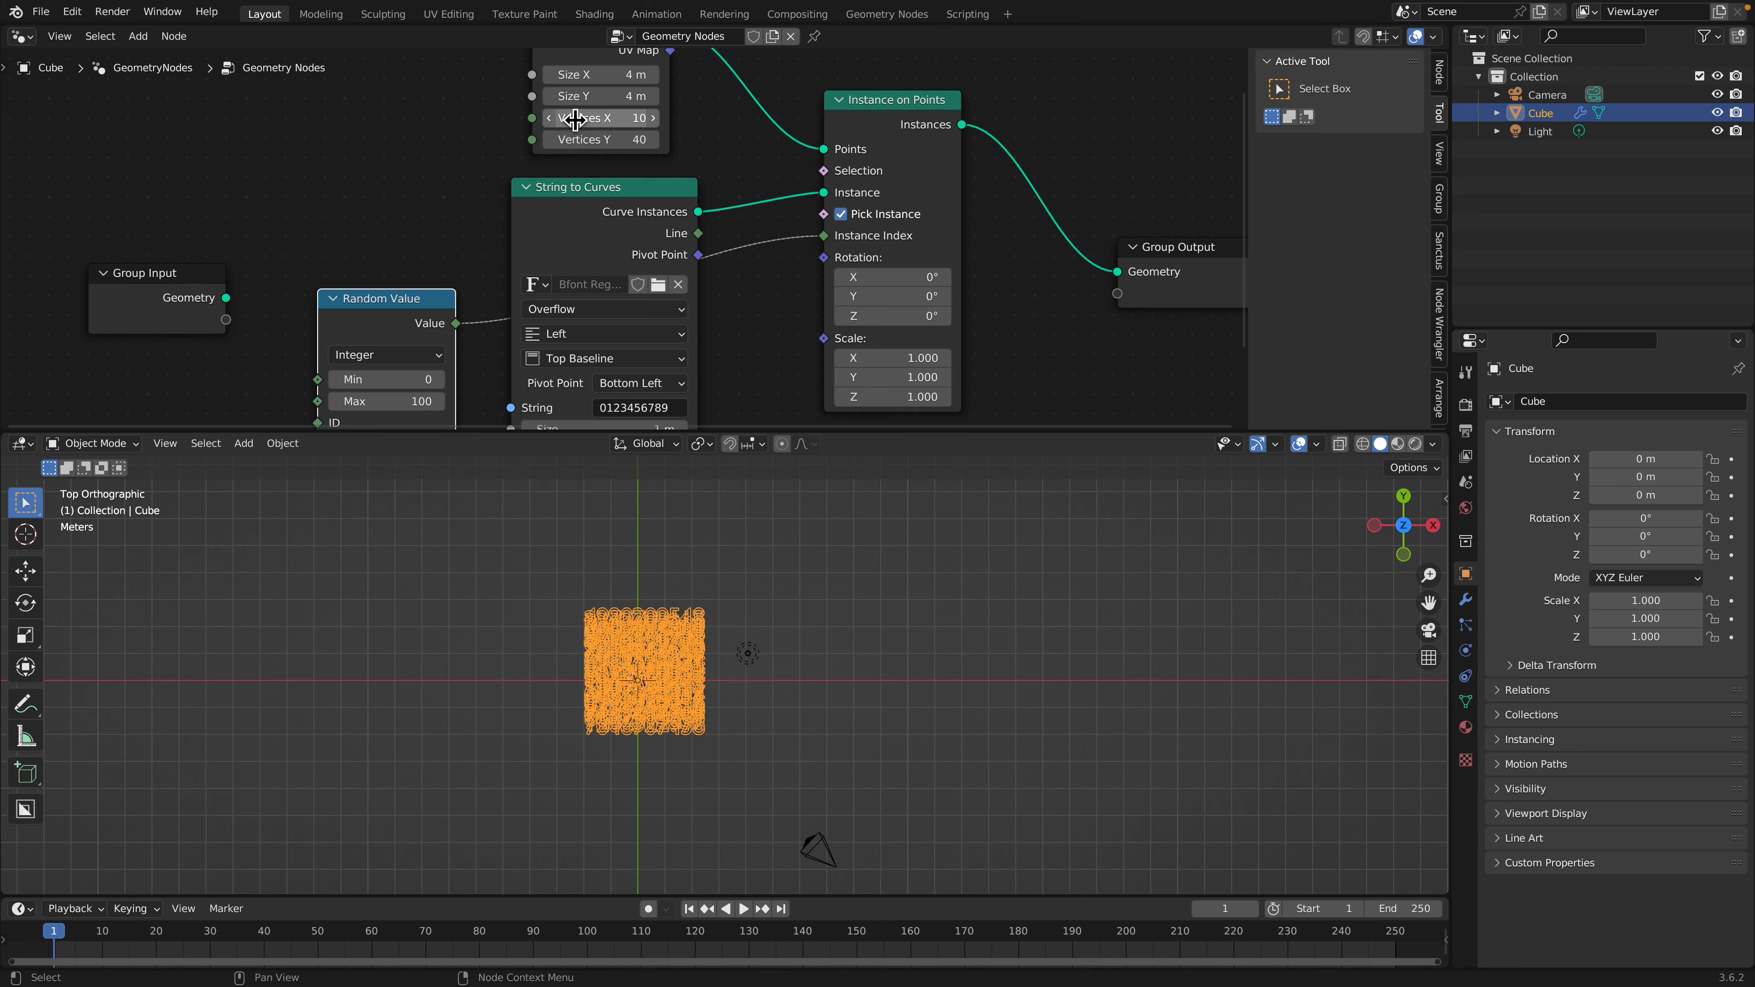
Enlarge the Grid node to a Size X of 14.4 m and a Size Y of 39.6 m
{"action": "left_click_drag", "start_coordinate": [599, 96], "coordinate": [771, 97]}
{"action": "left_click", "coordinate": [872, 565]}
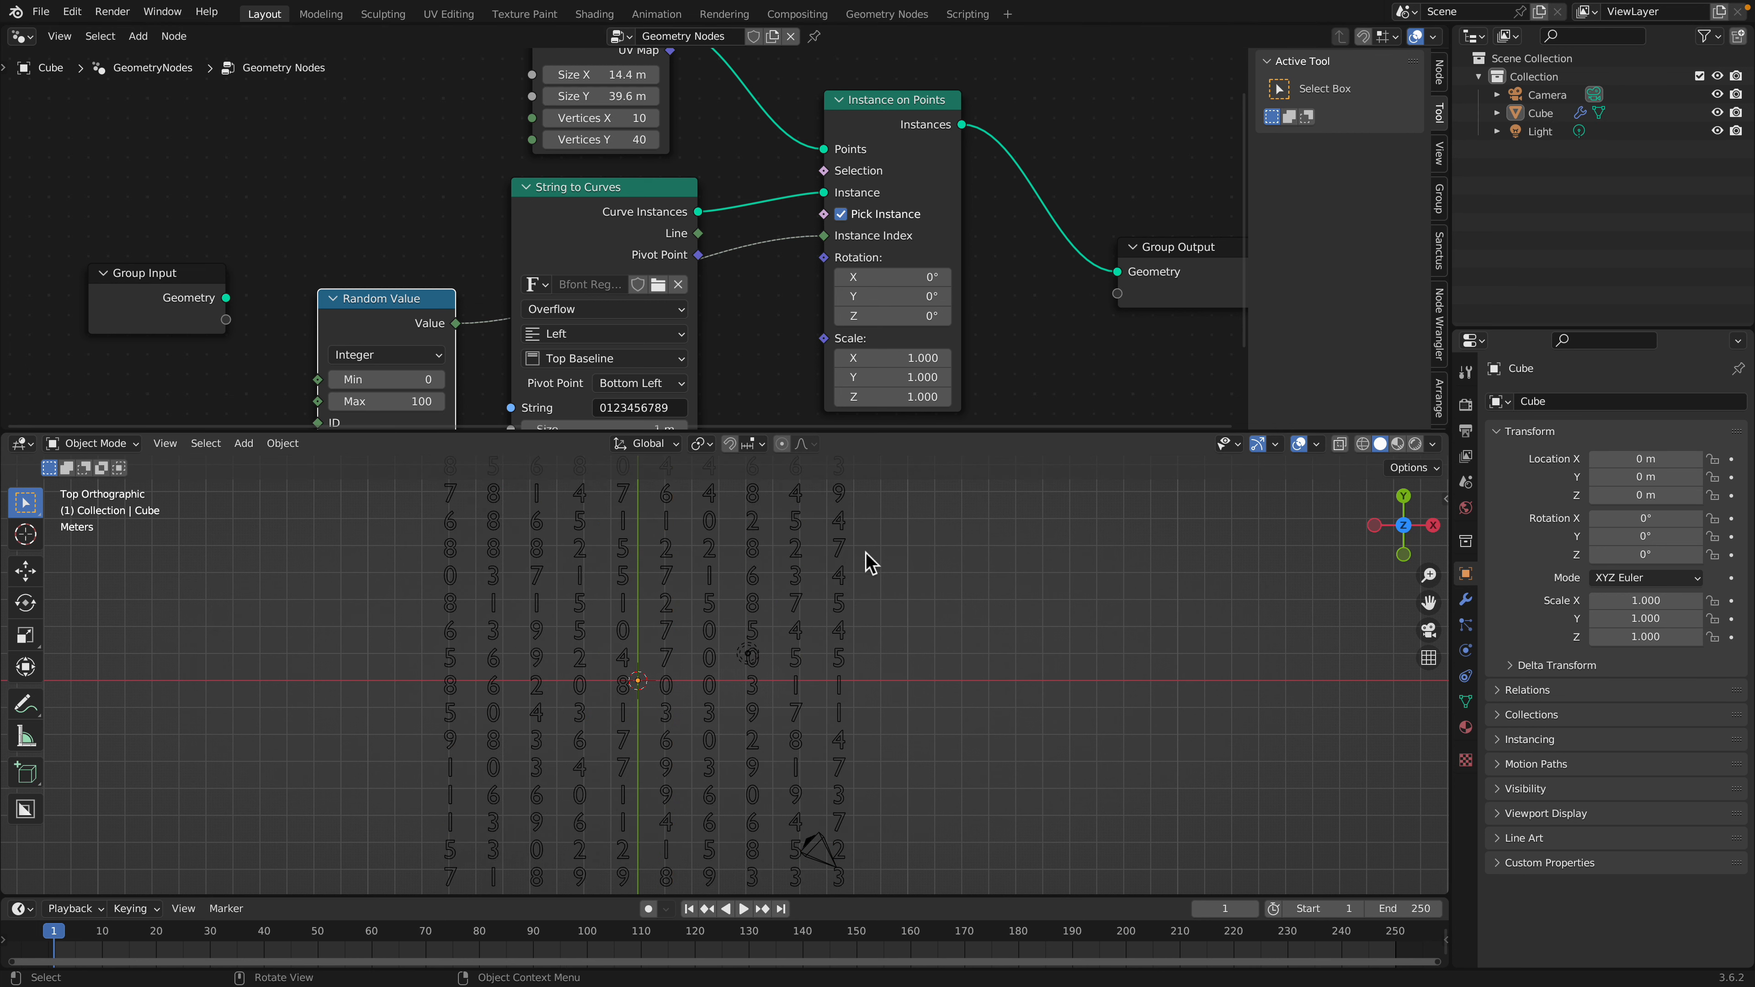
{"action": "left_click", "coordinate": [843, 553]}
{"action": "middle_click_drag", "start_coordinate": [922, 643], "coordinate": [887, 618]}
Insert a Fill Curve node between Instance on Points and Group Output to fill the digit outlines
{"action": "middle_click_drag", "start_coordinate": [855, 138], "coordinate": [747, 163]}
{"action": "left_click_drag", "start_coordinate": [1136, 276], "coordinate": [1186, 260]}
{"action": "key", "text": "shift+a"}
{"action": "type", "text": "s"}
{"action": "type", "text": "fill c"}
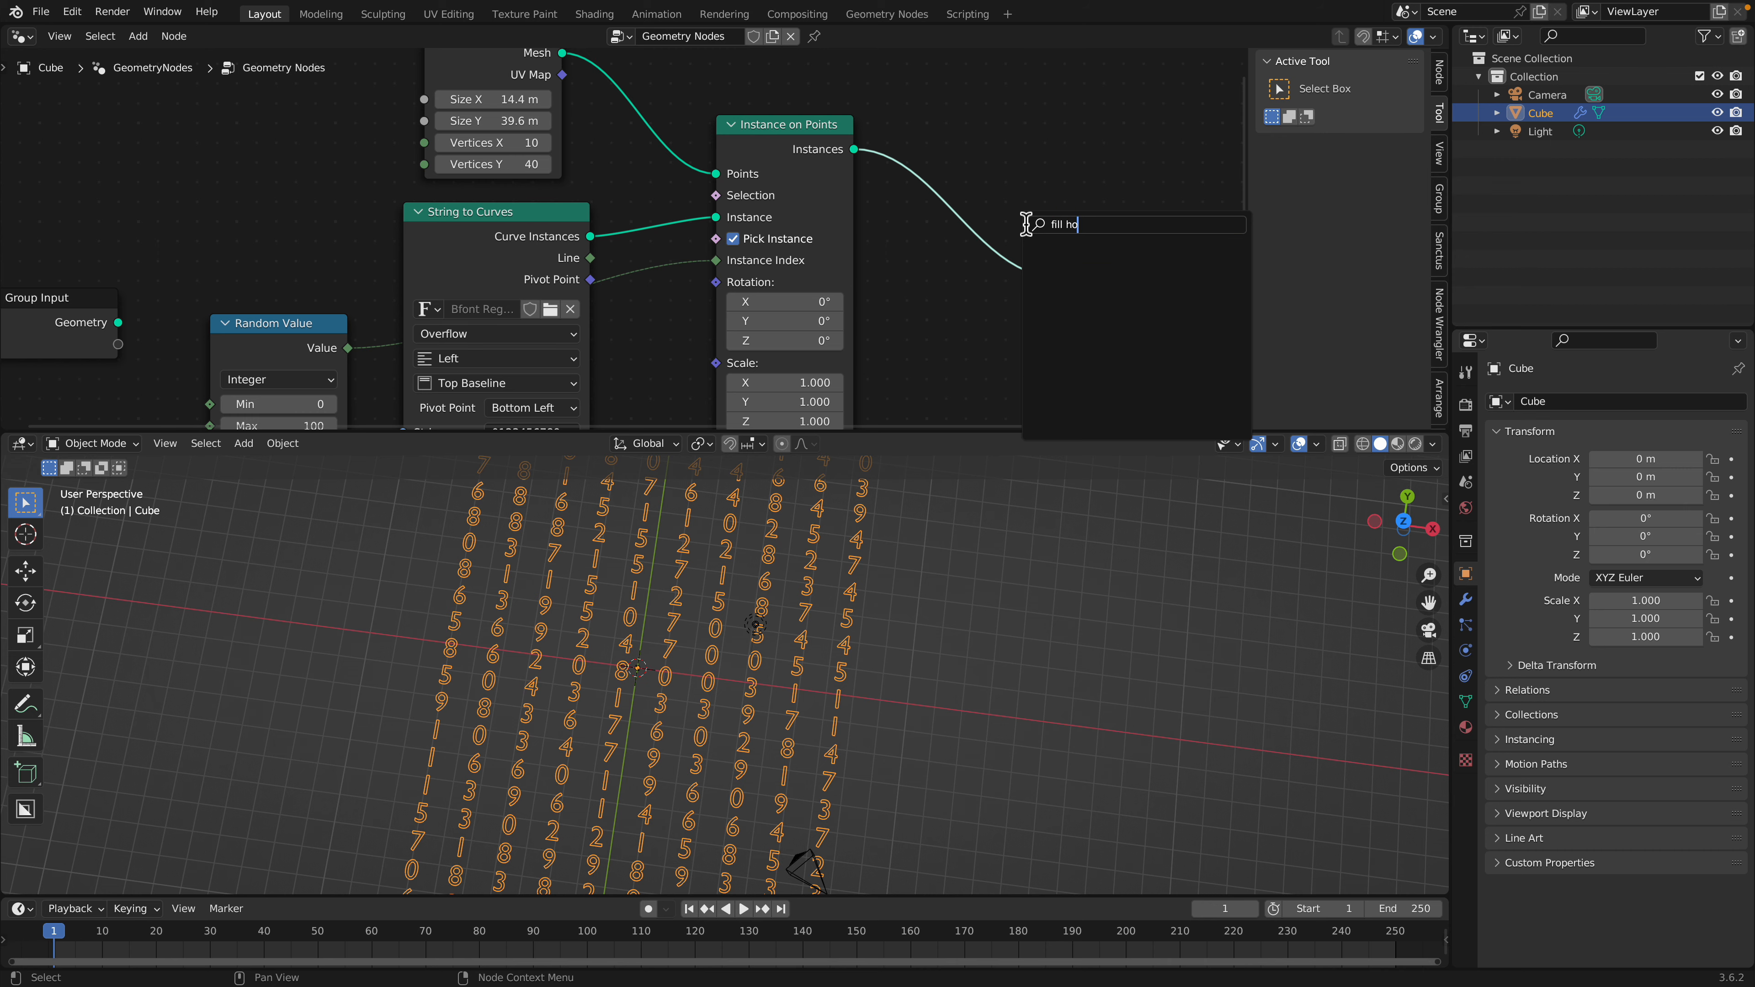
{"action": "key", "text": "Return"}
{"action": "left_click", "coordinate": [953, 208]}
{"action": "middle_click_drag", "start_coordinate": [960, 622], "coordinate": [948, 592]}
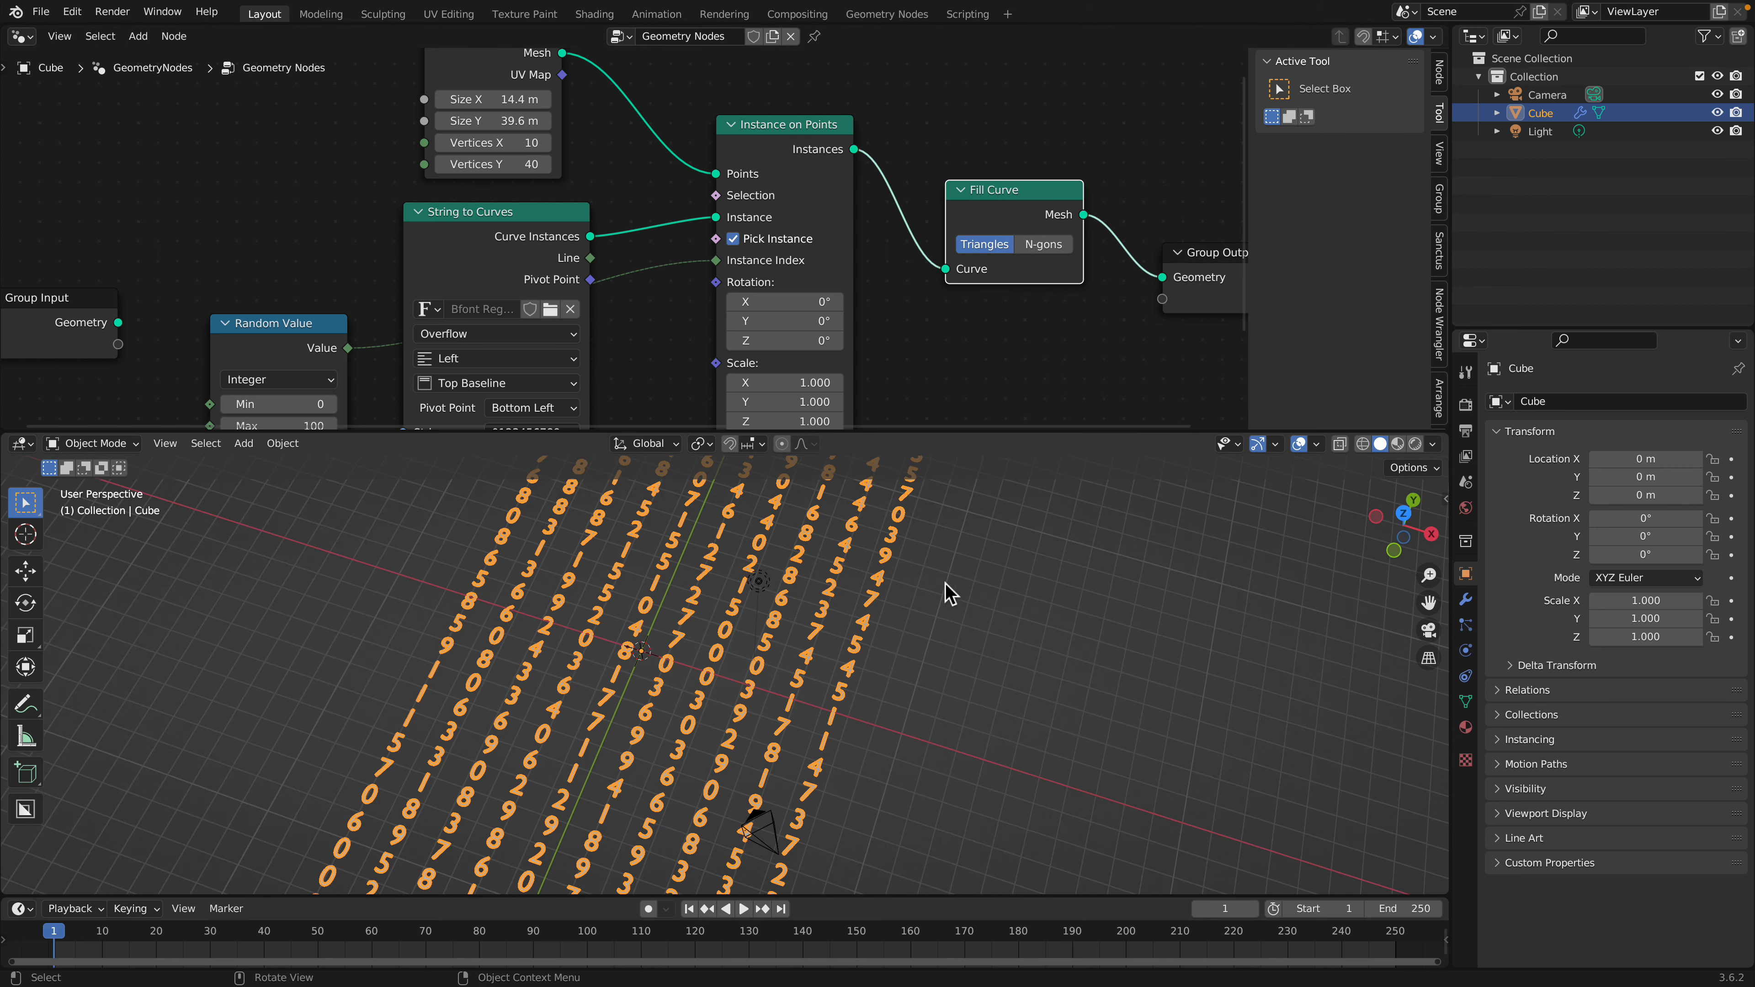
{"action": "left_click", "coordinate": [947, 592]}
{"action": "middle_click_drag", "start_coordinate": [926, 684], "coordinate": [923, 609]}
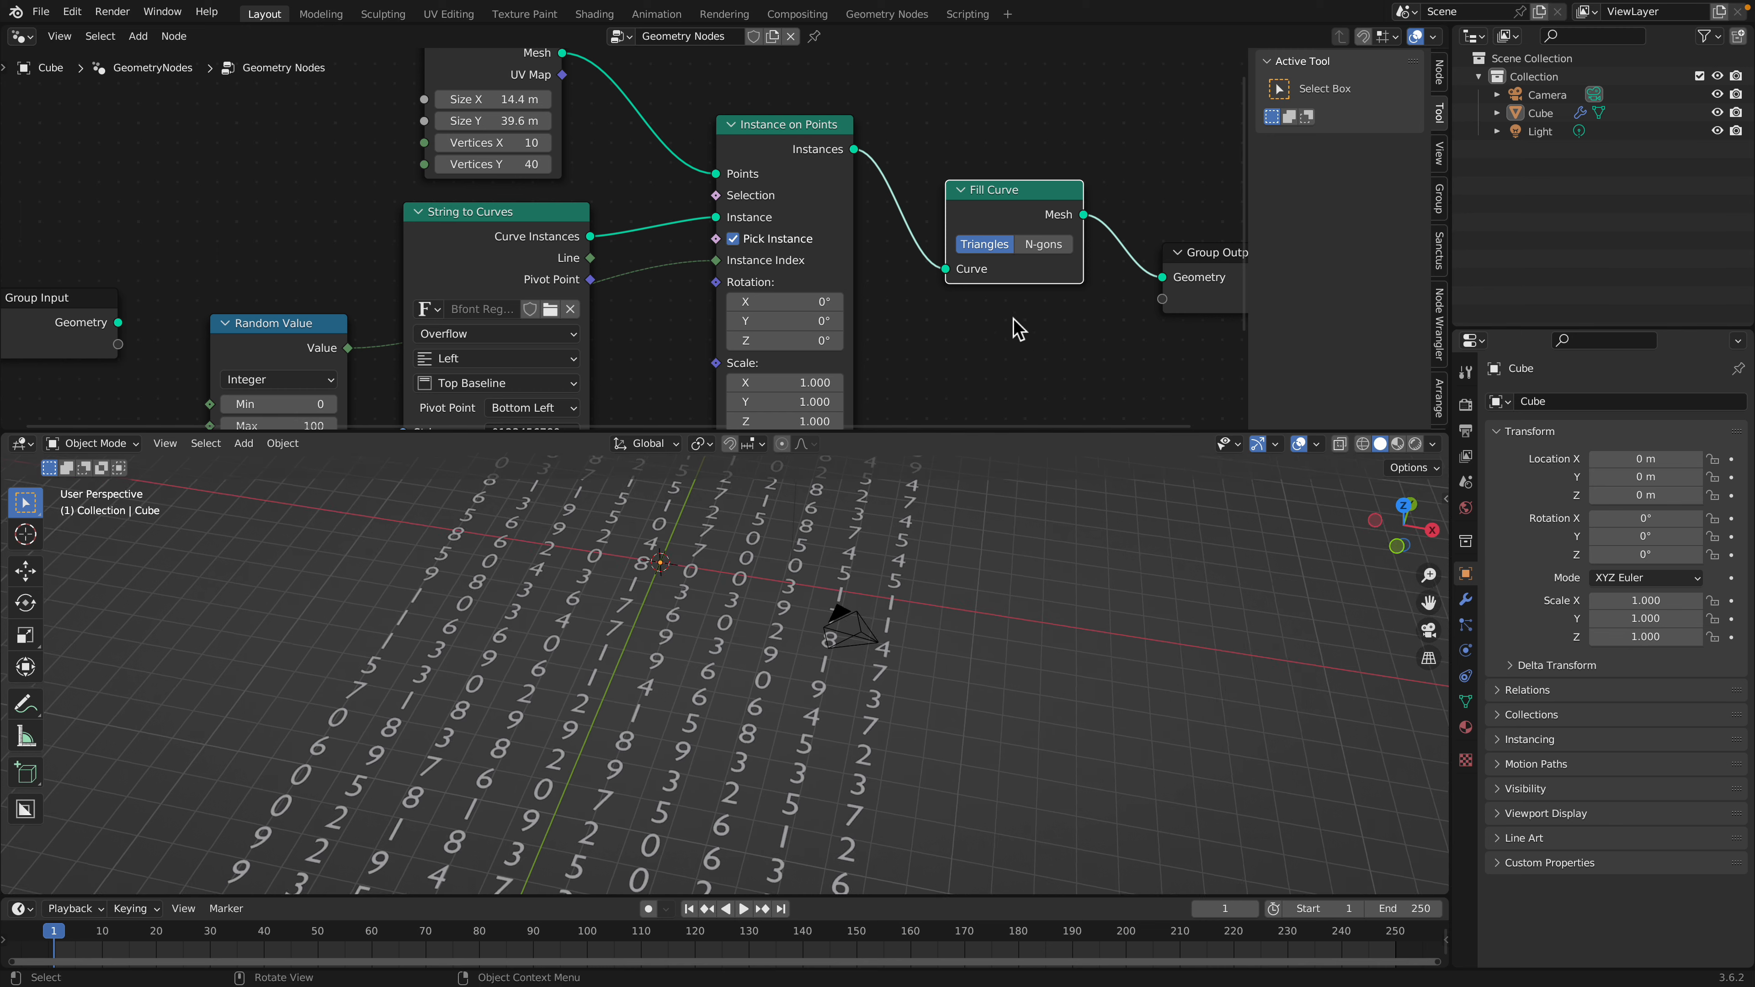
Insert an Extrude Mesh node after Fill Curve and set its Offset Scale to 3.520
{"action": "middle_click_drag", "start_coordinate": [1014, 329], "coordinate": [900, 335]}
{"action": "left_click_drag", "start_coordinate": [1073, 267], "coordinate": [1120, 289]}
{"action": "key", "text": "shift+a"}
{"action": "left_click", "coordinate": [1050, 241]}
{"action": "type", "text": "ex"}
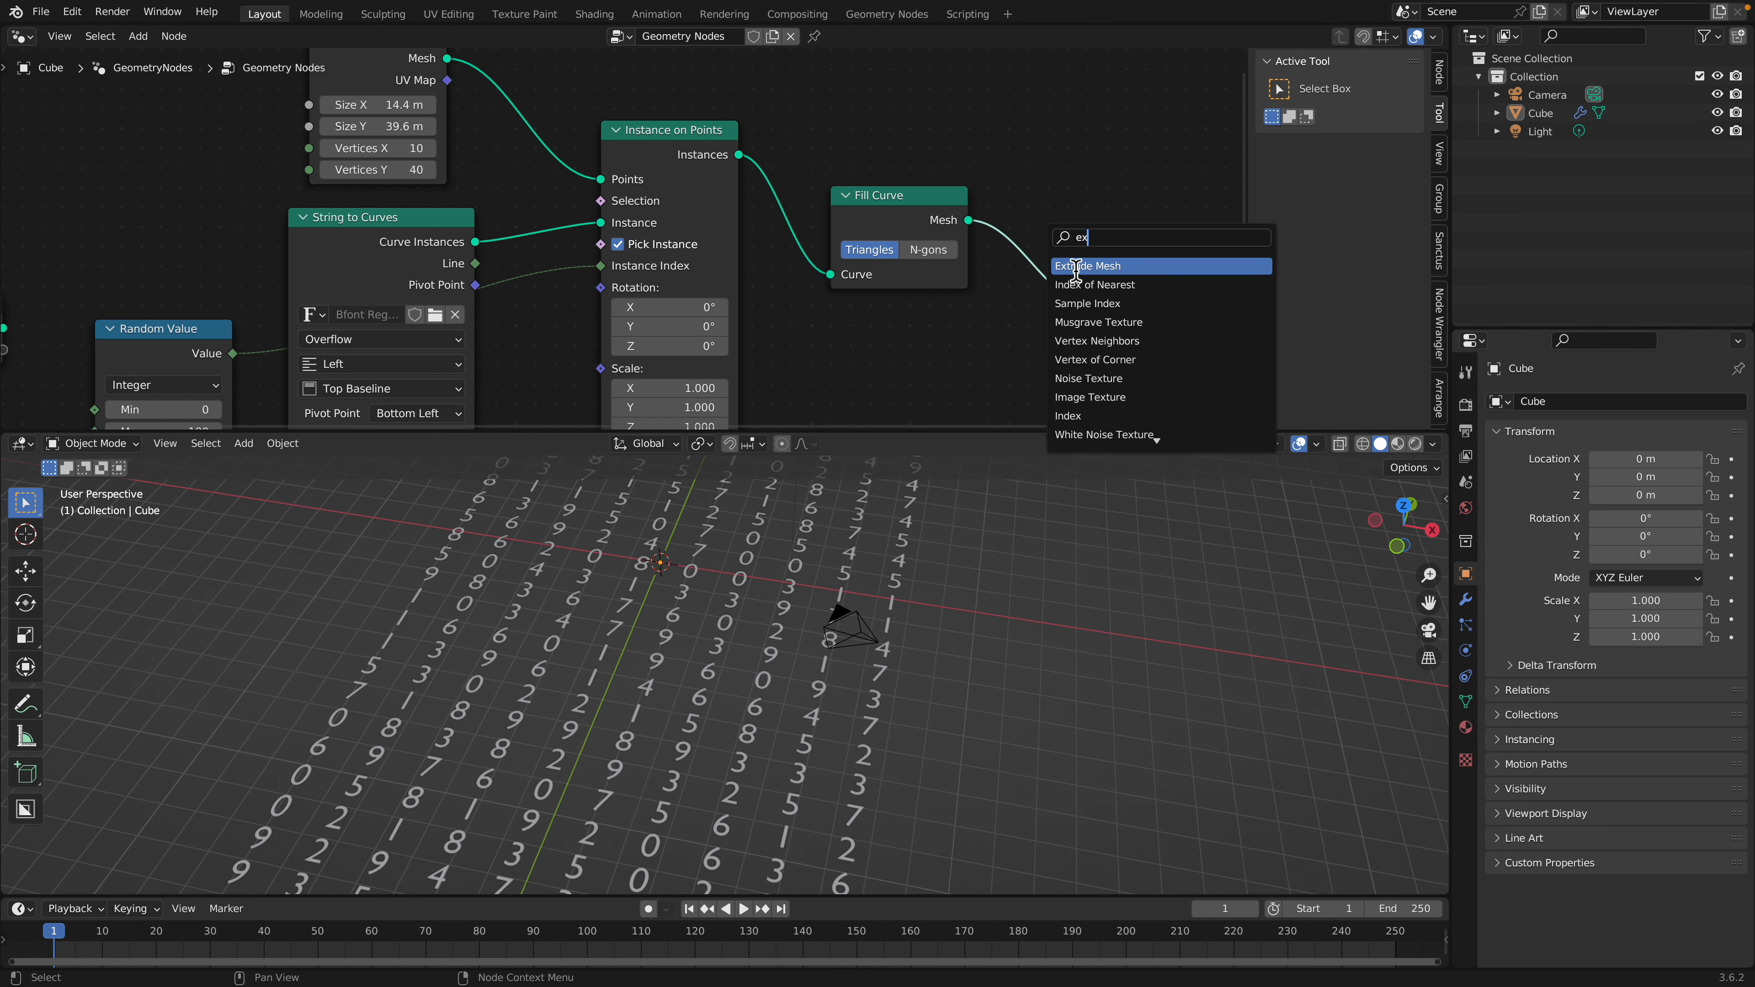
{"action": "key", "text": "Return"}
{"action": "left_click", "coordinate": [1019, 257]}
{"action": "left_click_drag", "start_coordinate": [1115, 381], "coordinate": [1188, 381]}
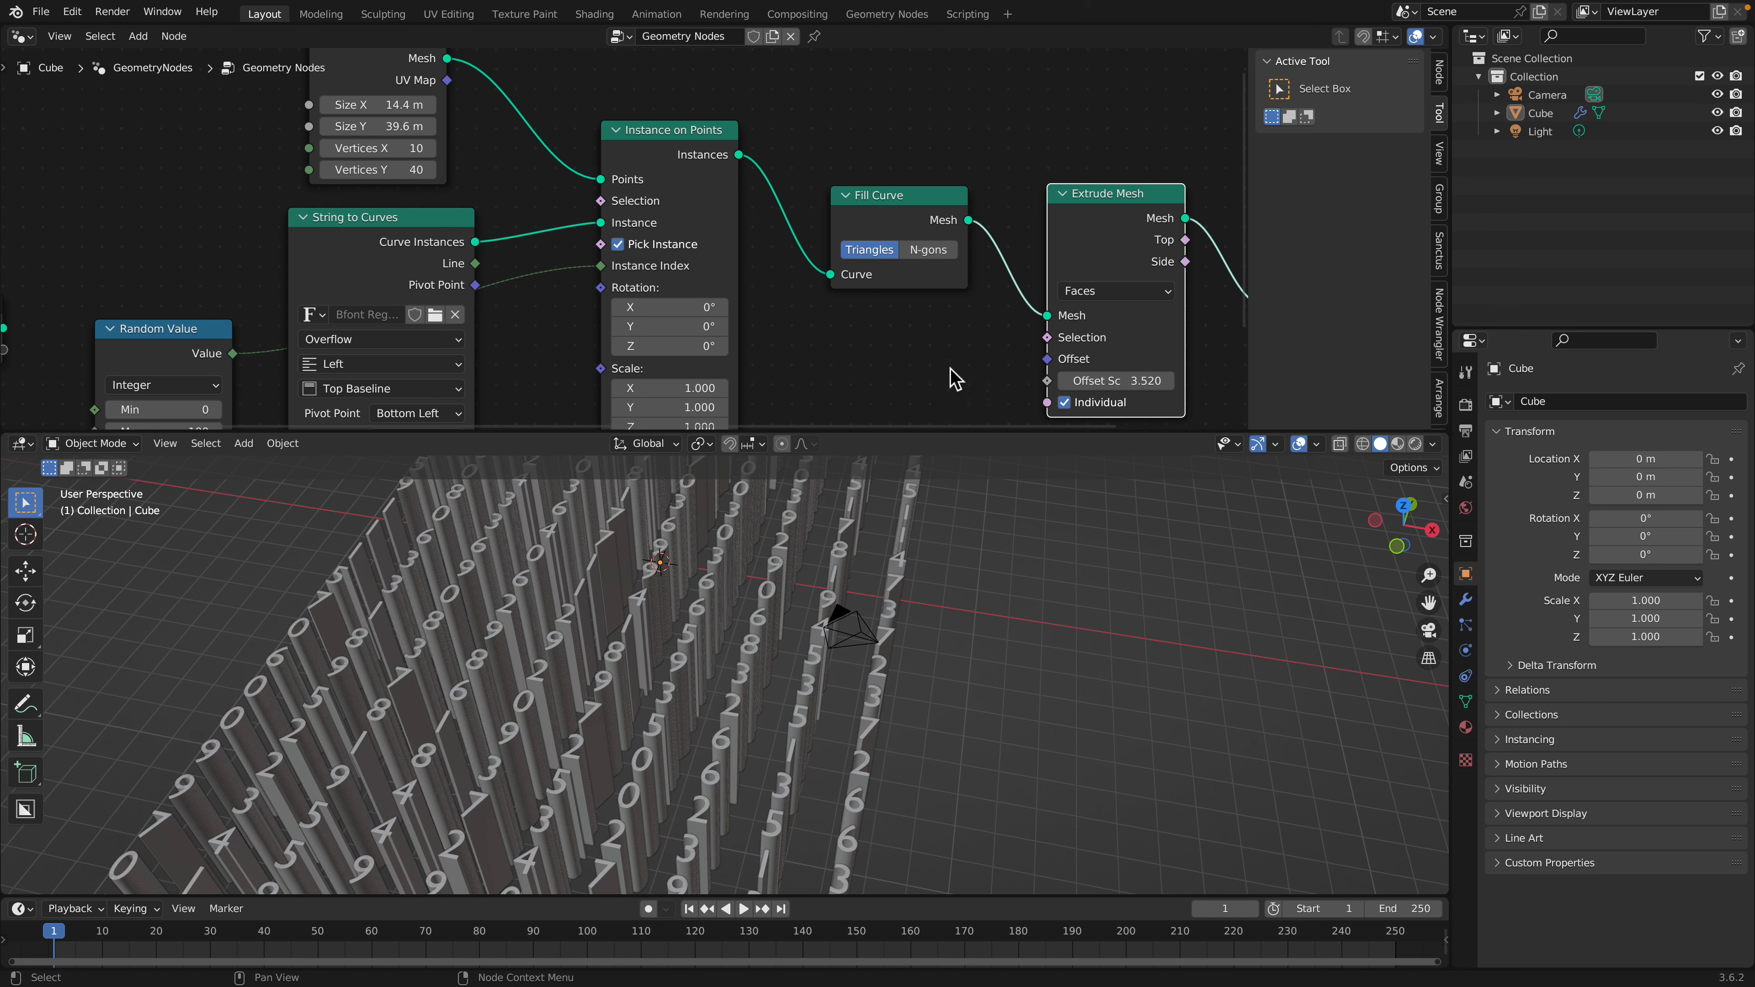
Try N-gons on the Fill Curve node and switch it back to Triangles
{"action": "middle_click_drag", "start_coordinate": [949, 331], "coordinate": [958, 317]}
{"action": "left_click", "coordinate": [934, 241]}
{"action": "left_click", "coordinate": [881, 233]}
Add a second Random Value node and connect its Value to the Offset Scale of Extrude Mesh
{"action": "middle_click_drag", "start_coordinate": [891, 391], "coordinate": [904, 320]}
{"action": "key", "text": "shift+a"}
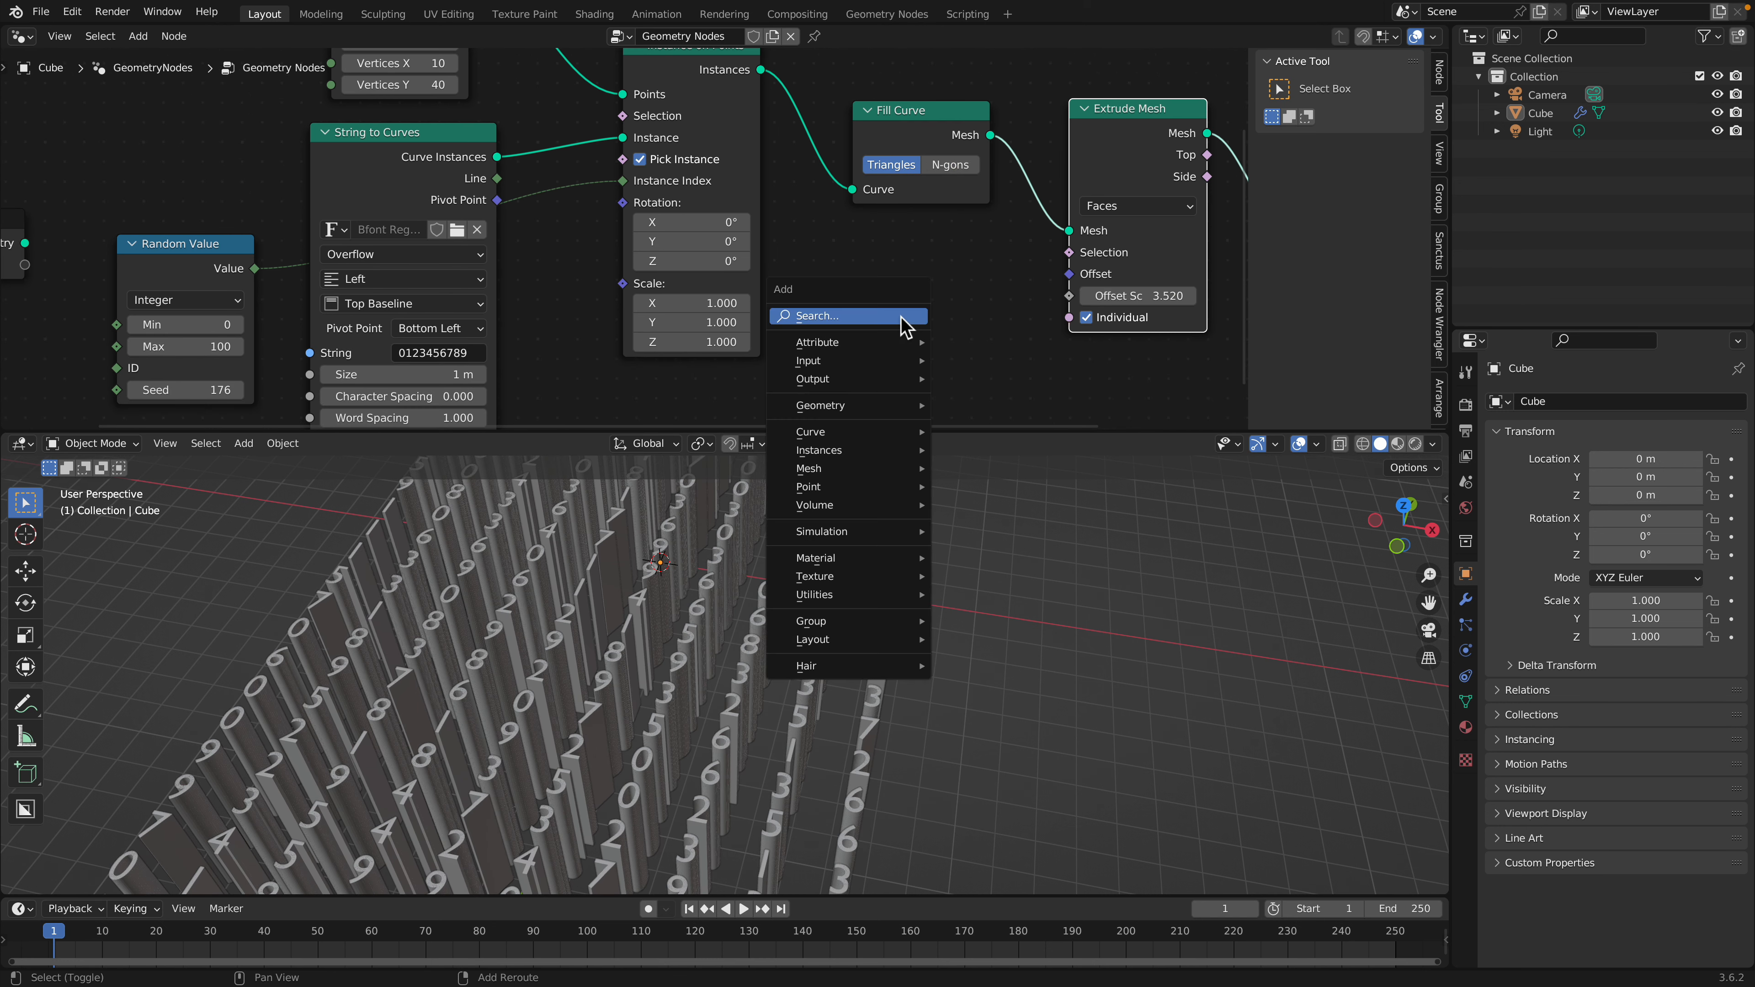
{"action": "left_click", "coordinate": [902, 321]}
{"action": "type", "text": "random"}
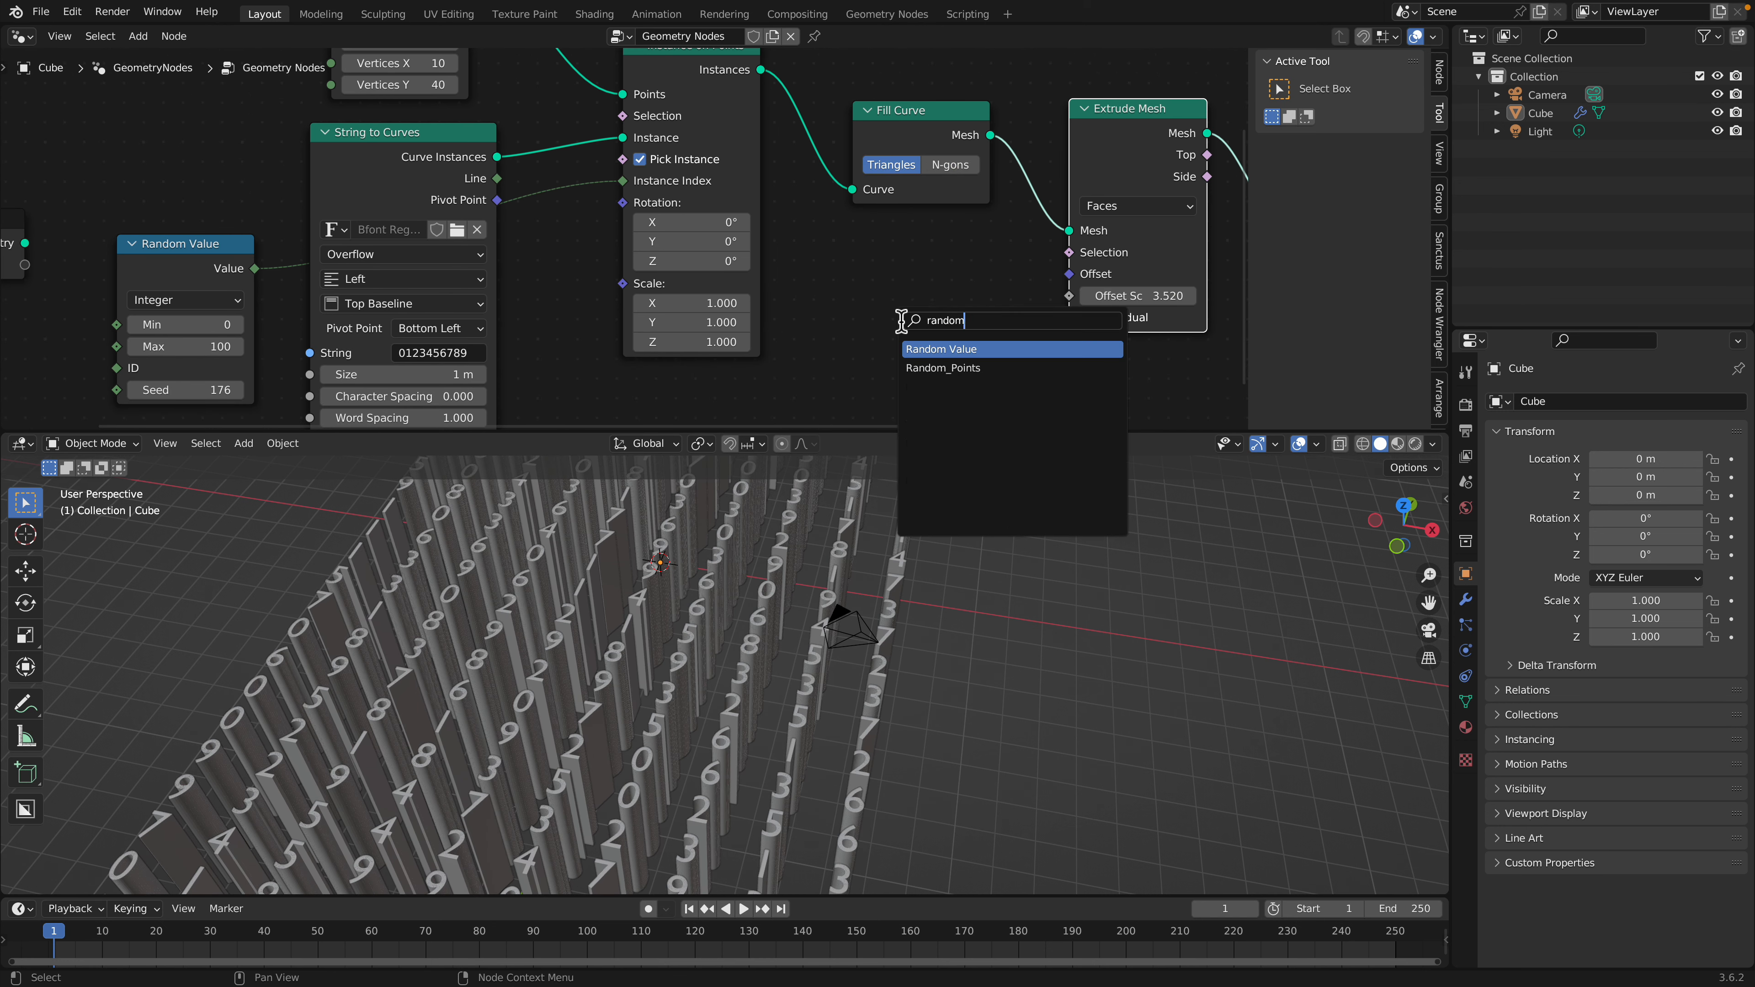
{"action": "key", "text": "Return"}
{"action": "left_click", "coordinate": [936, 313]}
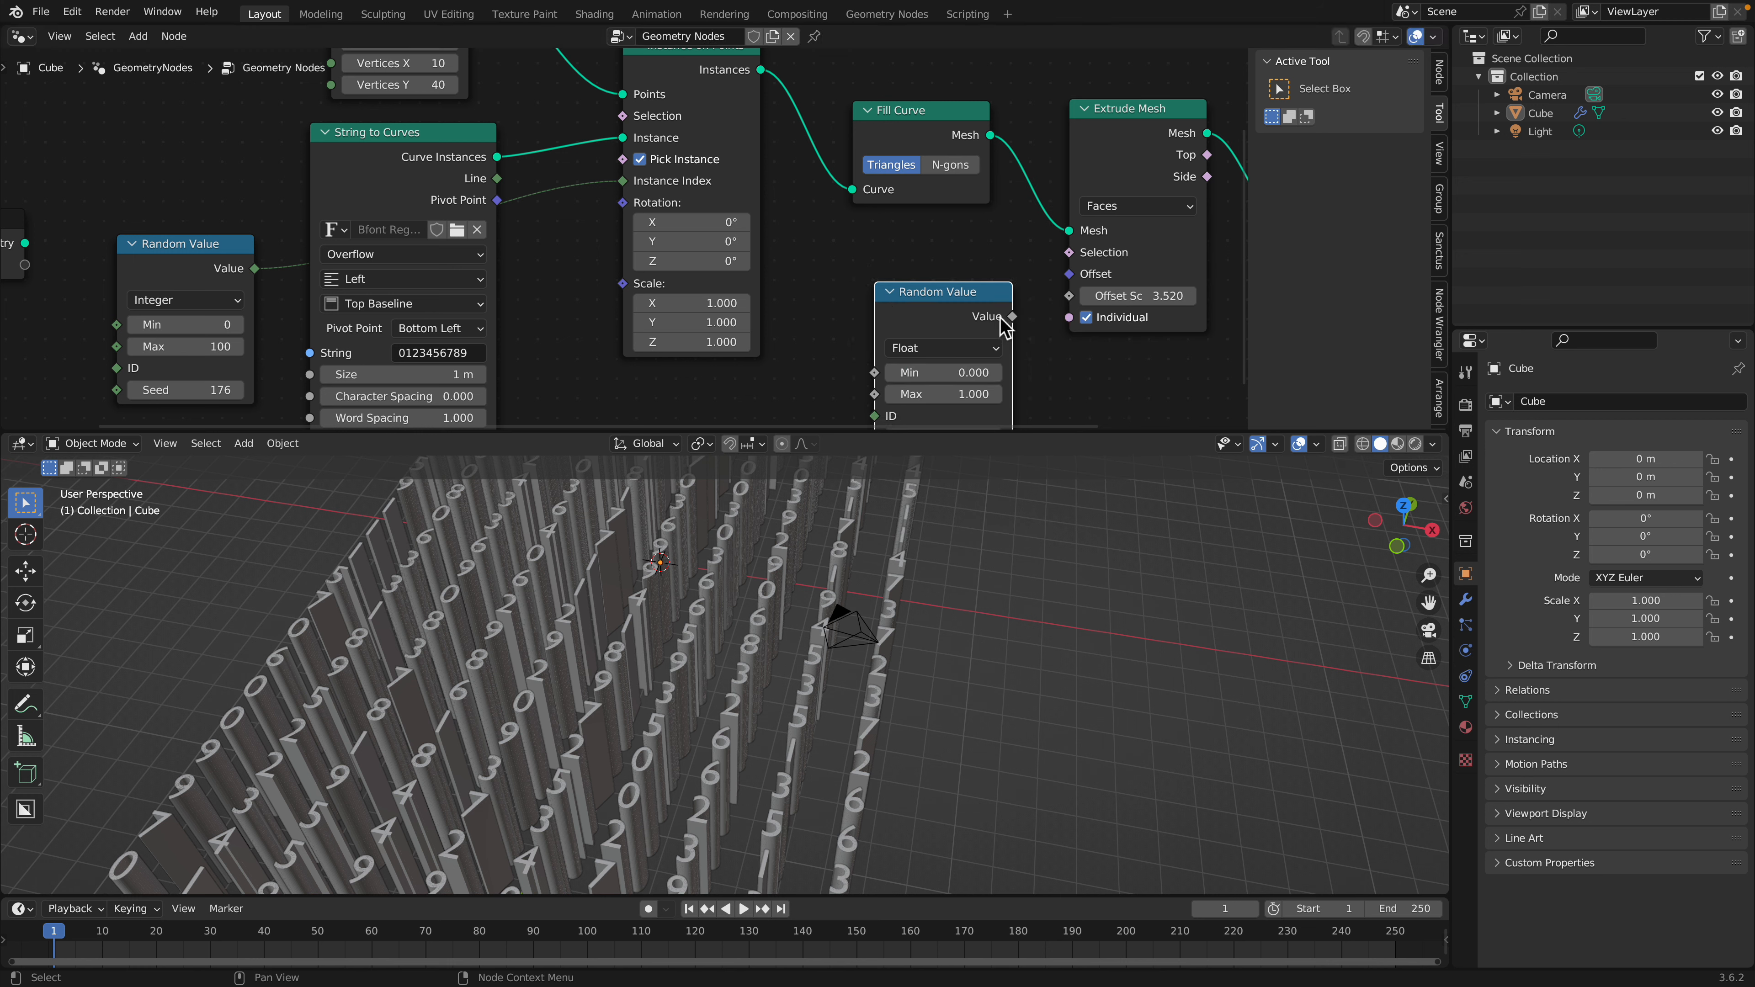
{"action": "left_click_drag", "start_coordinate": [1012, 316], "coordinate": [1069, 296]}
Set the new Random Value node's Min to 0.260 and Max to 1.380, and turn off Individual on Extrude Mesh
{"action": "left_click_drag", "start_coordinate": [940, 371], "coordinate": [993, 394]}
{"action": "left_click", "coordinate": [1085, 317]}
{"action": "middle_click_drag", "start_coordinate": [885, 705], "coordinate": [729, 697]}
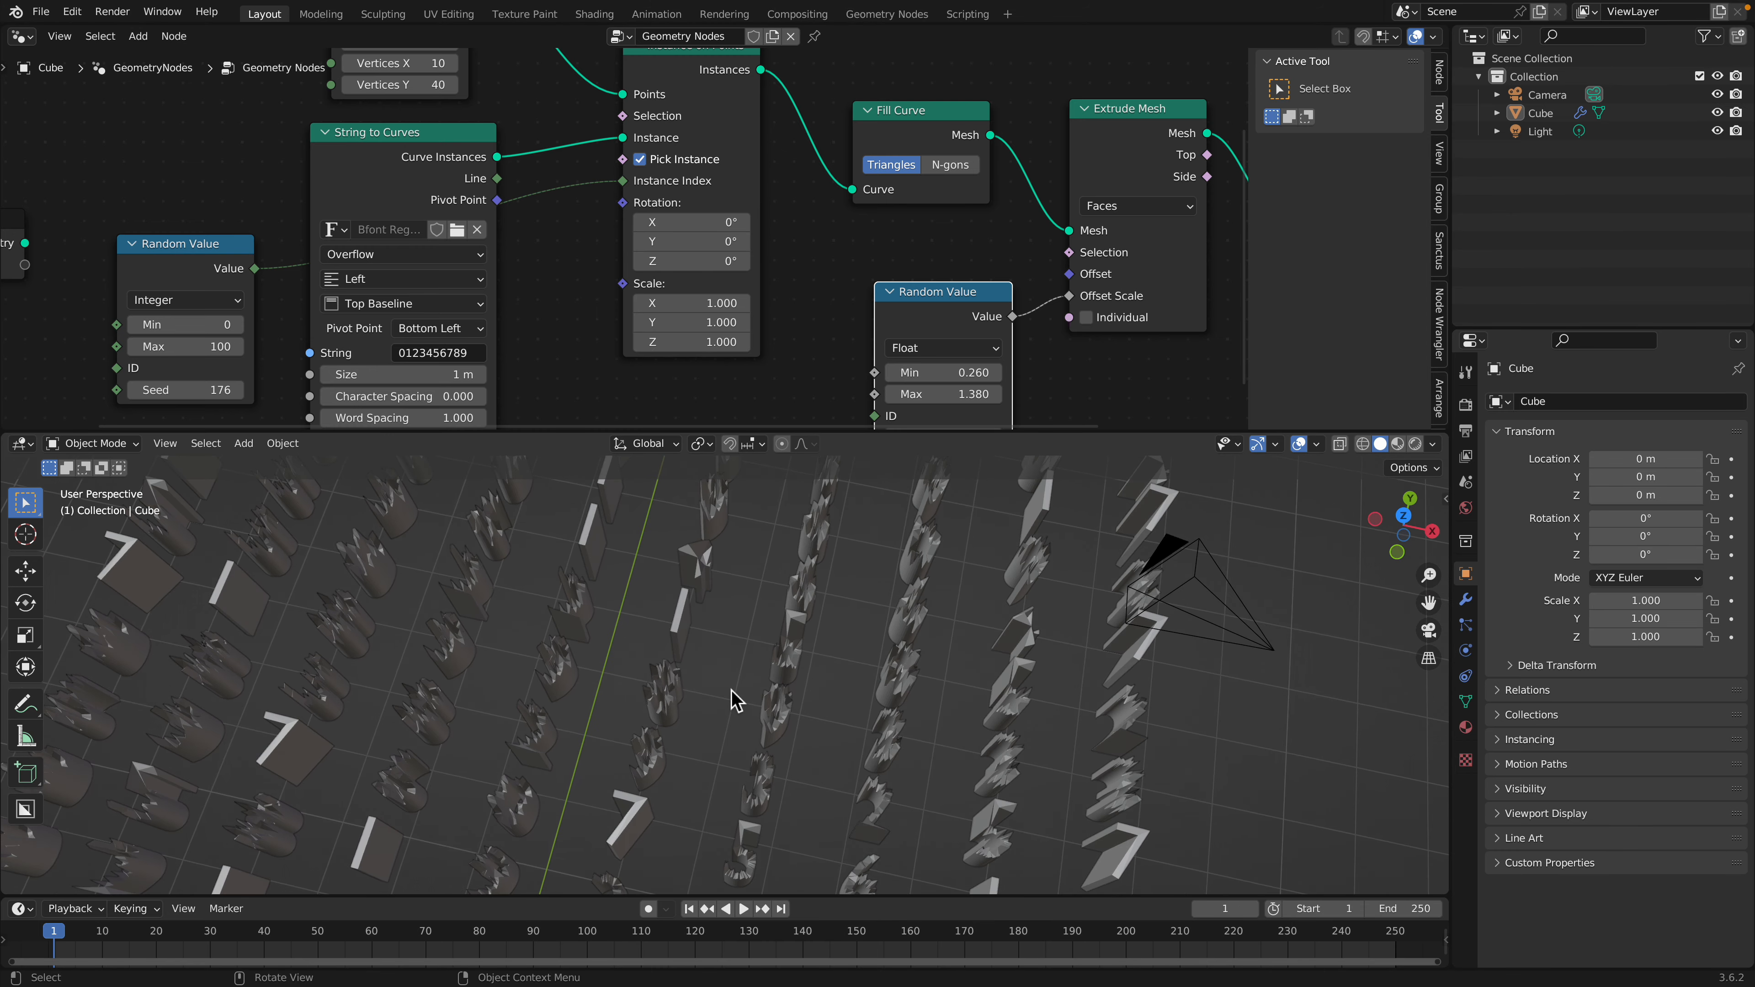
{"action": "left_click_drag", "start_coordinate": [955, 286], "coordinate": [936, 247]}
Compare the extrusion with Individual on and off on the Extrude Mesh node, leaving it off
{"action": "left_click", "coordinate": [1104, 315]}
{"action": "left_click", "coordinate": [1105, 318]}
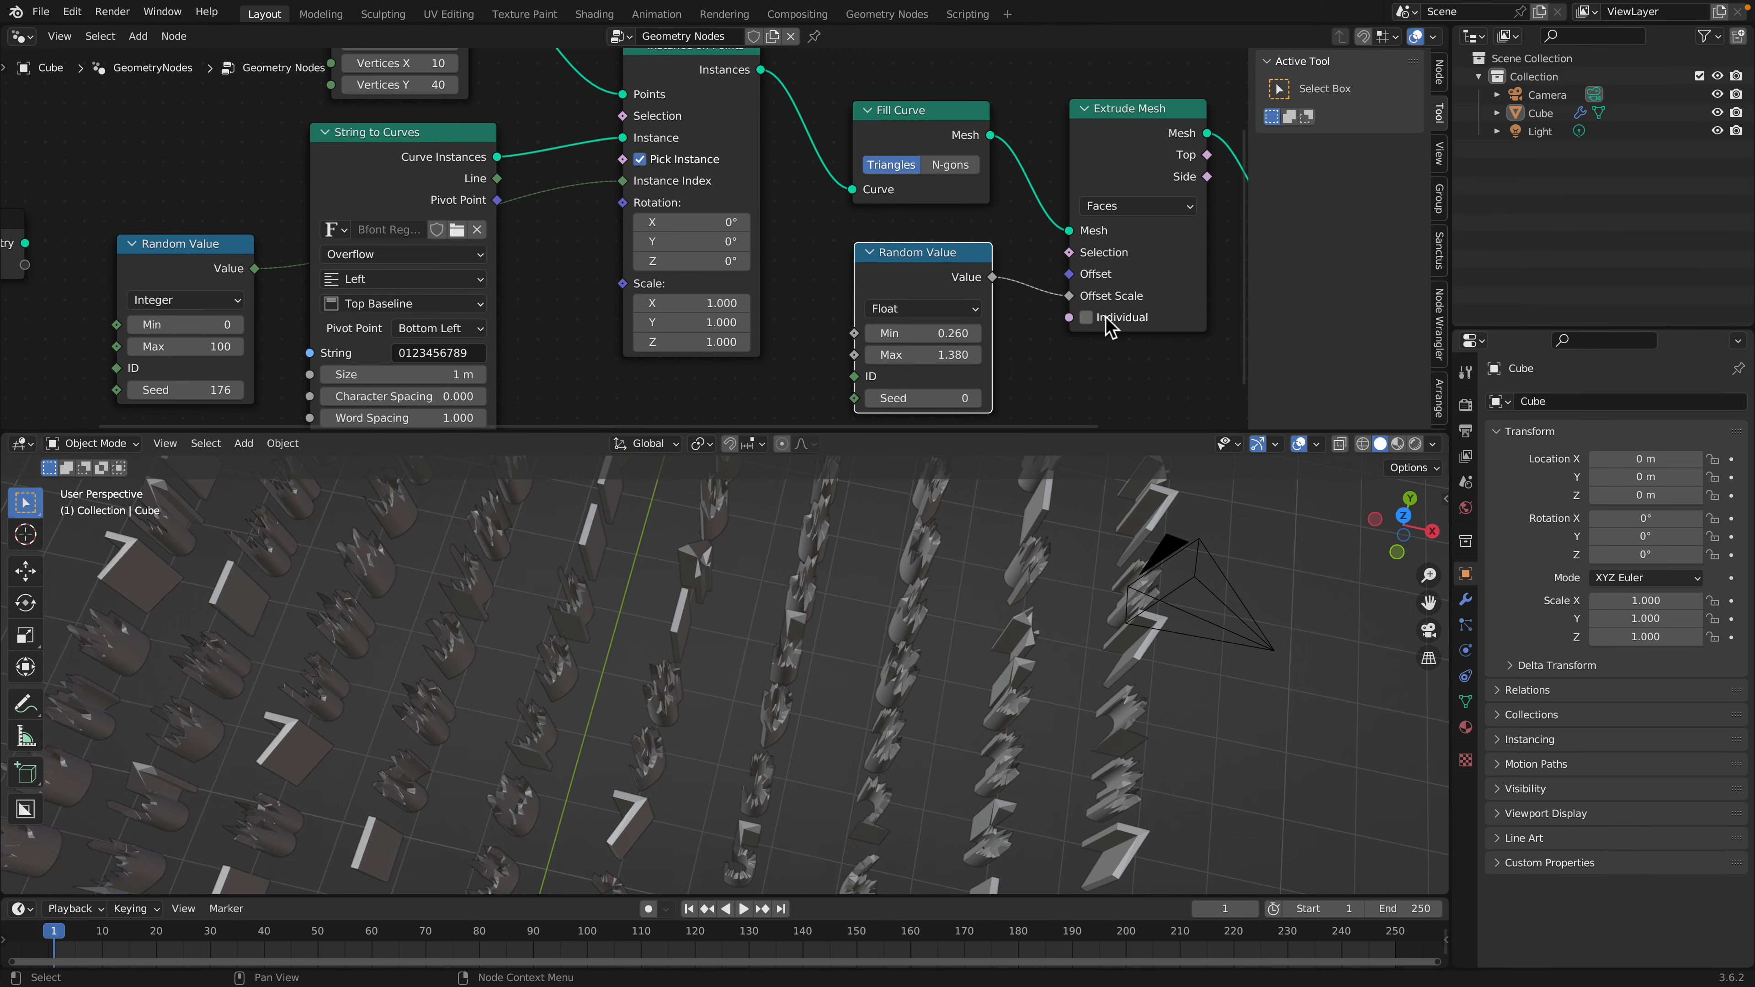
{"action": "left_click", "coordinate": [1105, 317]}
{"action": "left_click", "coordinate": [1105, 318]}
{"action": "left_click", "coordinate": [1104, 318]}
{"action": "left_click", "coordinate": [1104, 318]}
Compare Triangles and N-gons on the Fill Curve node, keep N-gons, and inspect the extruded digits up close
{"action": "left_click_drag", "start_coordinate": [1093, 190], "coordinate": [1071, 170]}
{"action": "left_click", "coordinate": [948, 165]}
{"action": "left_click", "coordinate": [912, 165]}
{"action": "left_click", "coordinate": [957, 168]}
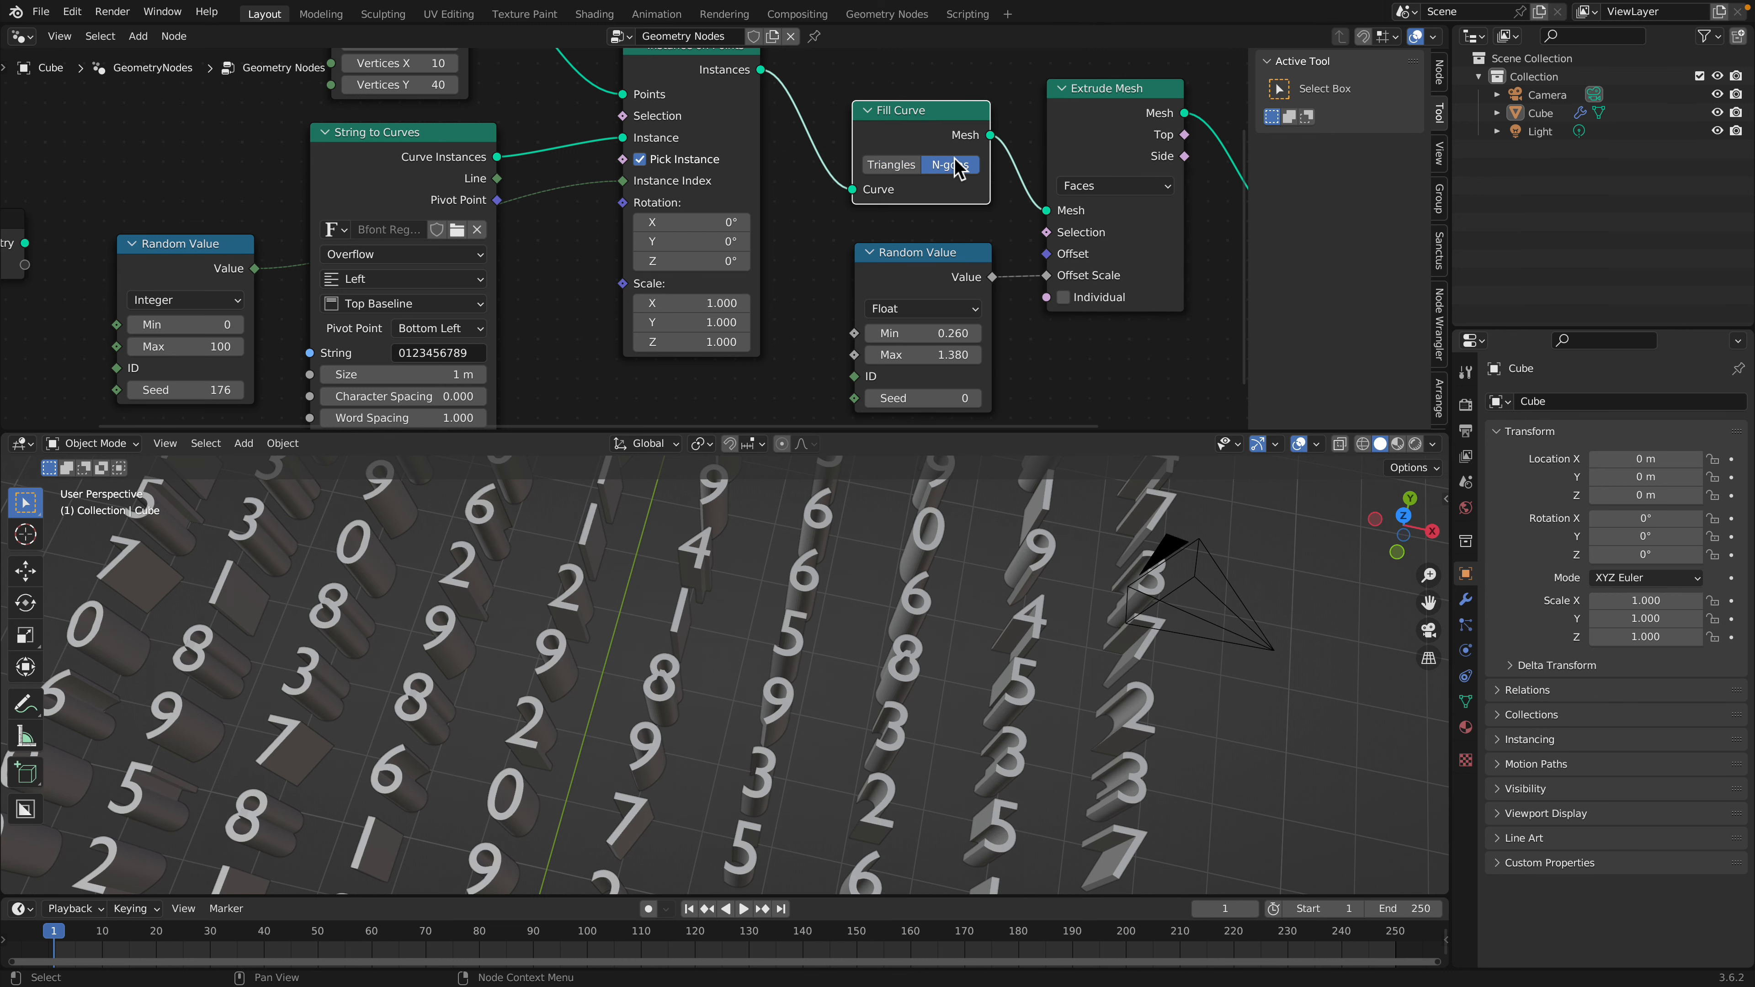
{"action": "left_click", "coordinate": [909, 165]}
{"action": "left_click", "coordinate": [933, 167]}
{"action": "left_click", "coordinate": [911, 166]}
{"action": "left_click", "coordinate": [949, 165]}
{"action": "scroll", "coordinate": [801, 699], "scroll_direction": "up", "scroll_amount": 5}
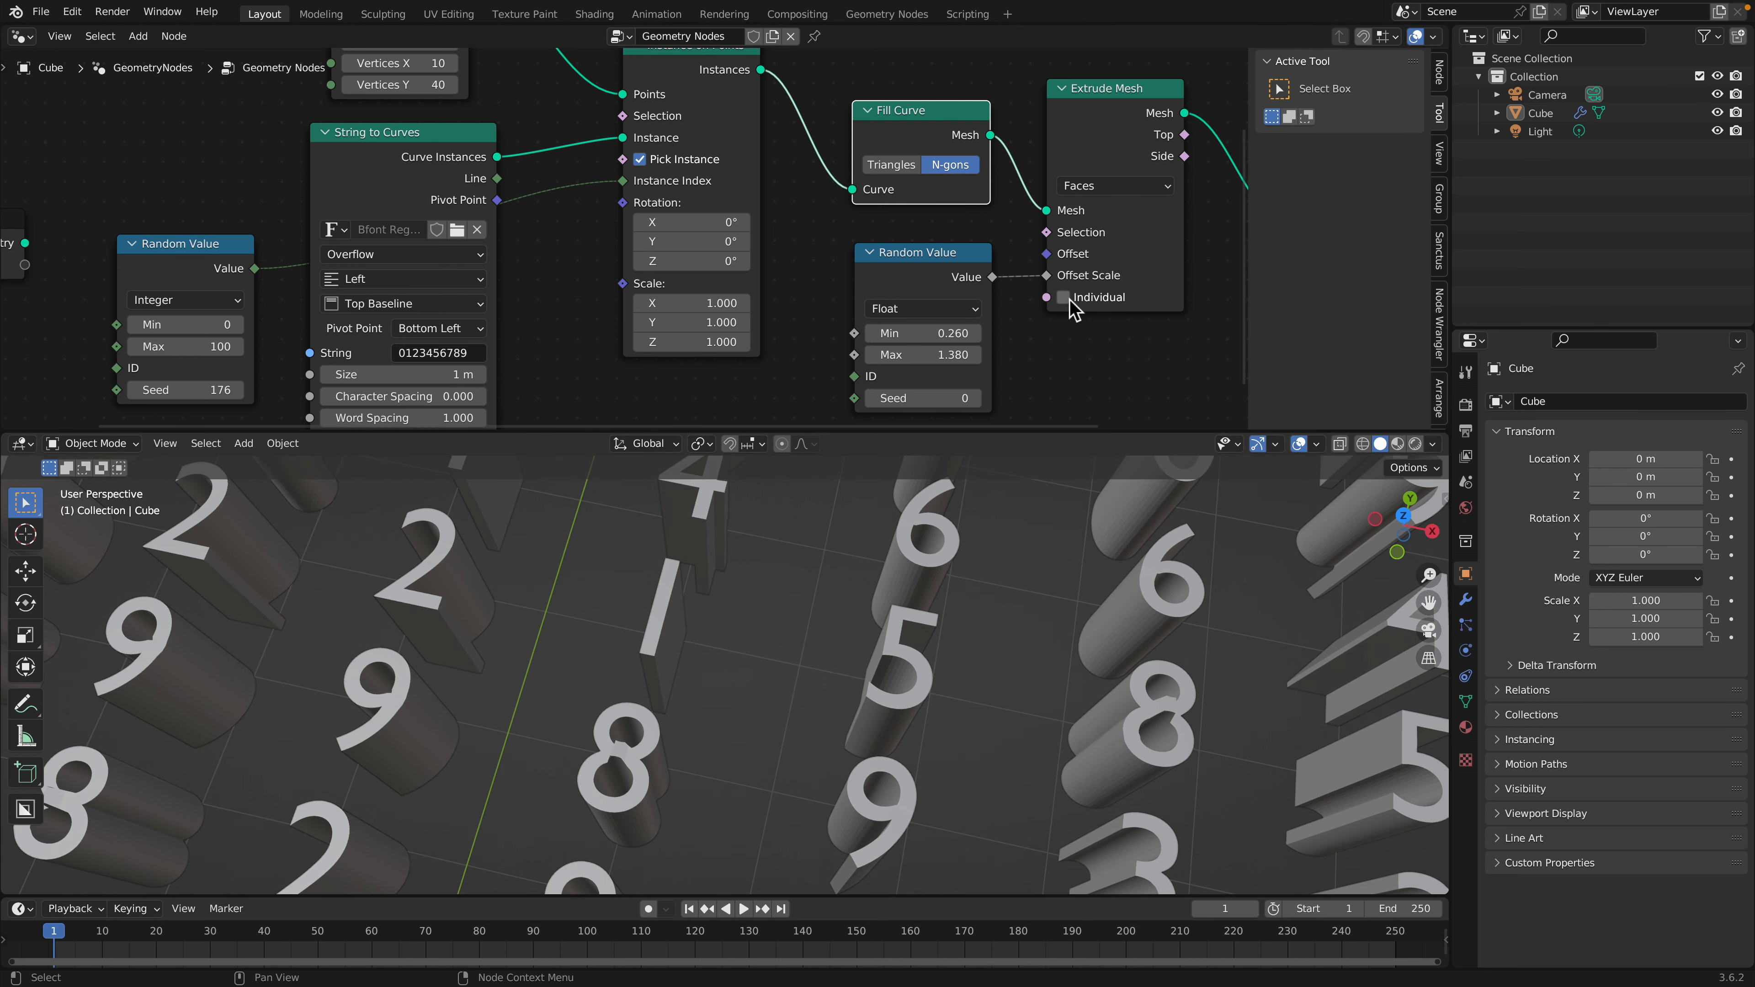
{"action": "middle_click_drag", "start_coordinate": [779, 749], "coordinate": [823, 701]}
{"action": "scroll", "coordinate": [818, 703], "scroll_direction": "up", "scroll_amount": 3}
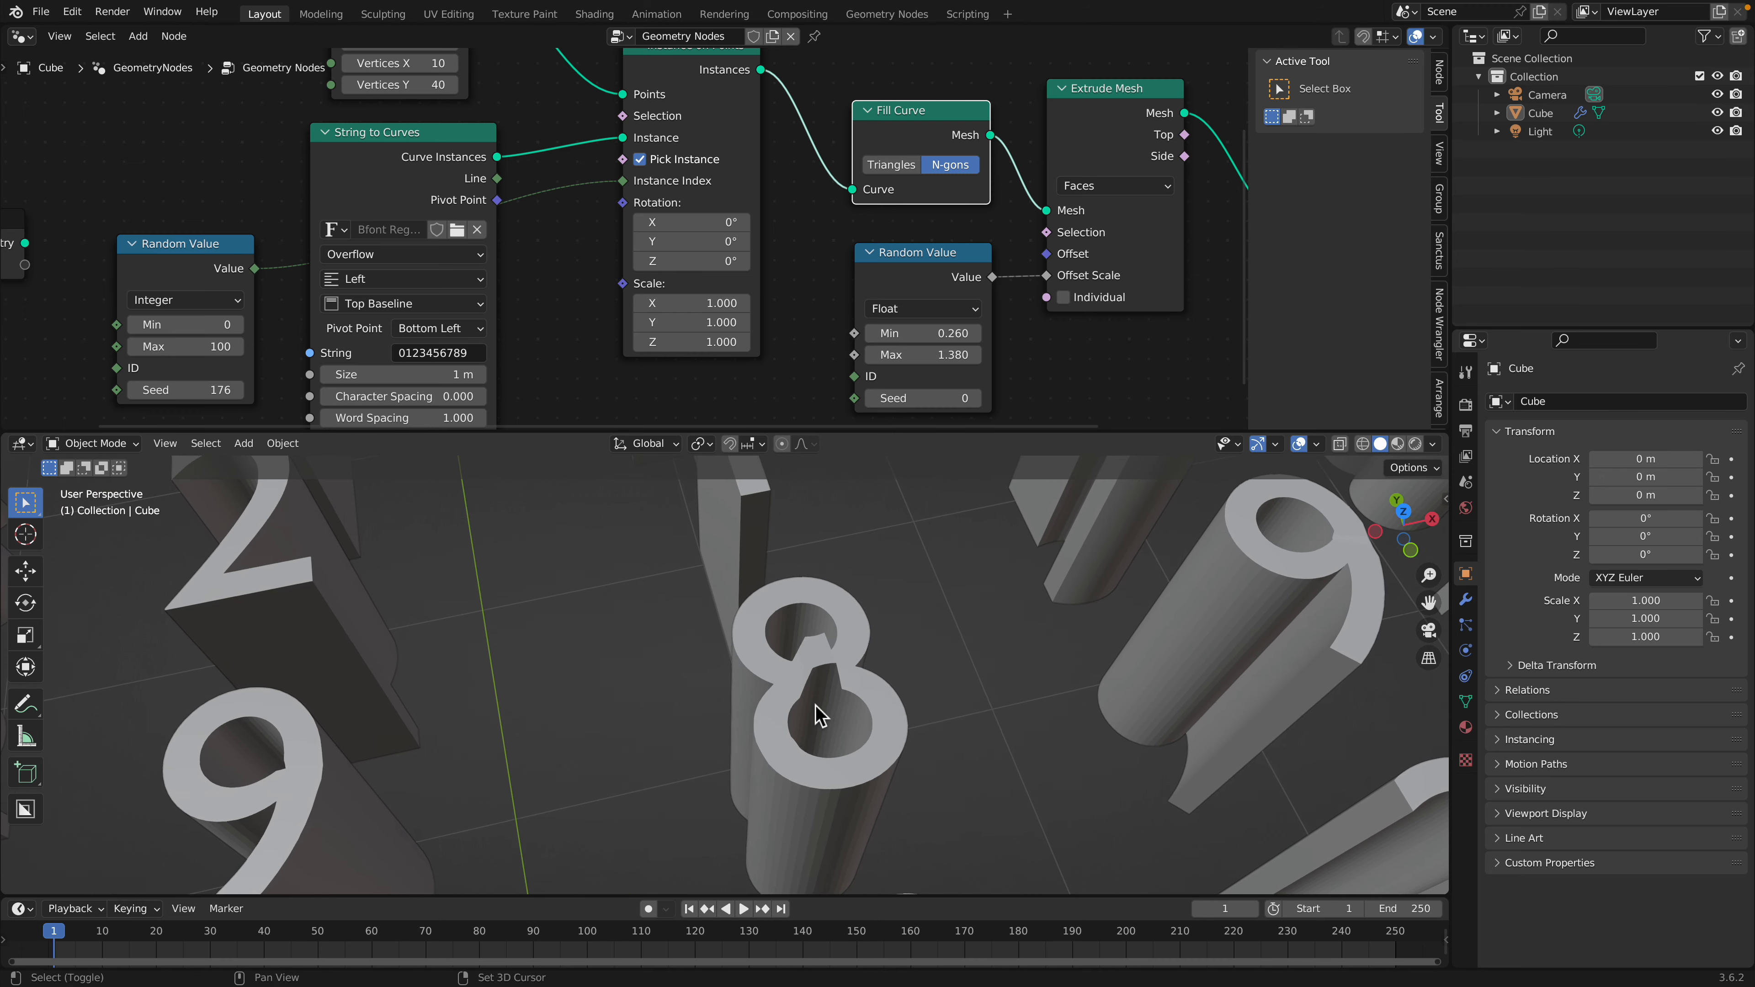
{"action": "scroll", "coordinate": [817, 678], "scroll_direction": "down", "scroll_amount": 8}
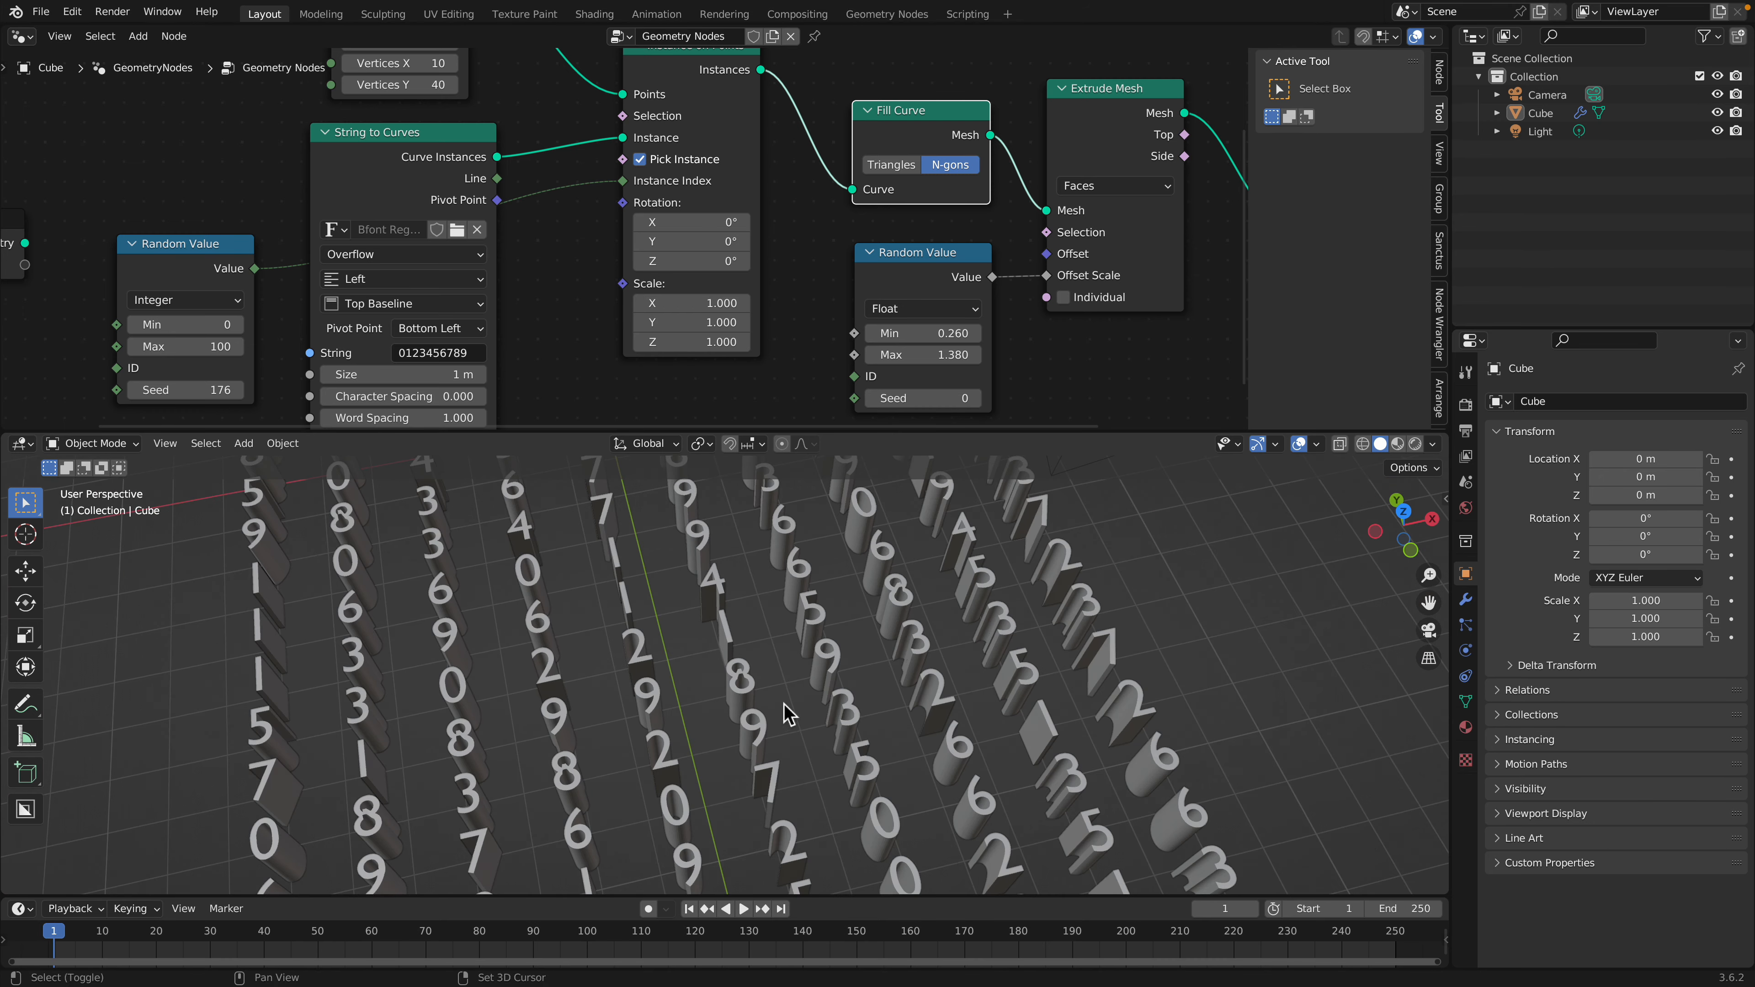
Set the float Random Value node's Min to 0.280, Max to 0.520 and Seed to 84
{"action": "middle_click_drag", "start_coordinate": [785, 707], "coordinate": [677, 695]}
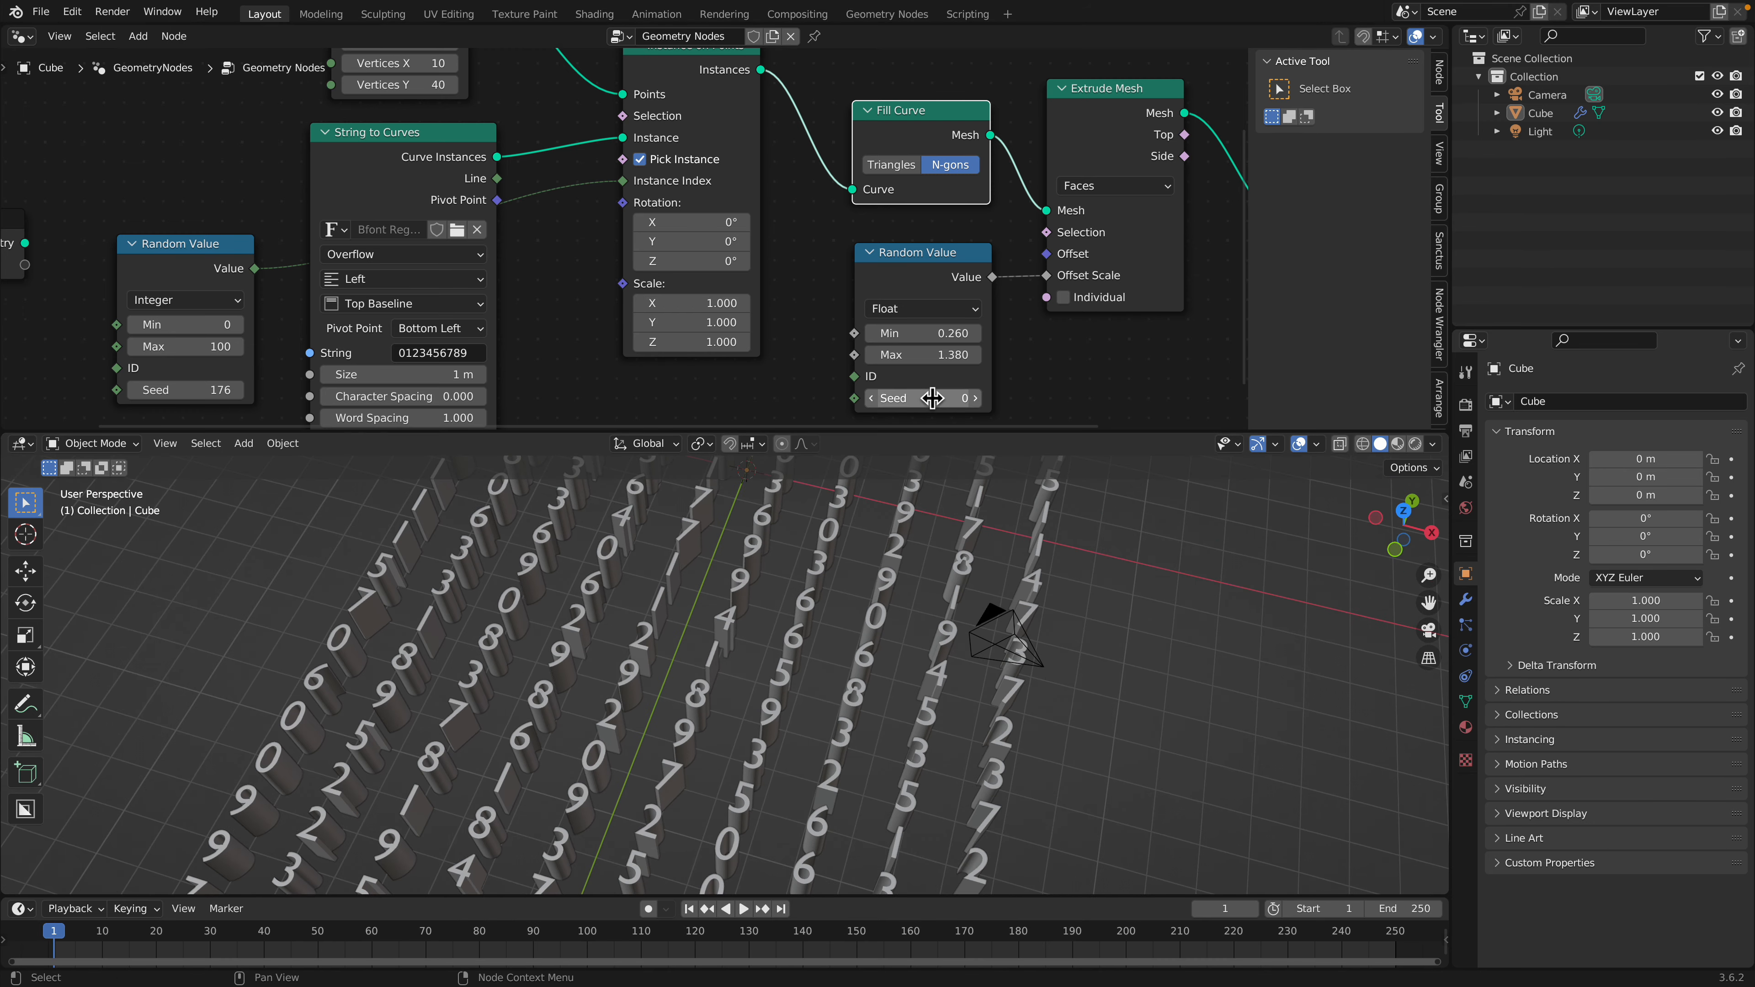
{"action": "middle_click_drag", "start_coordinate": [919, 692], "coordinate": [952, 460]}
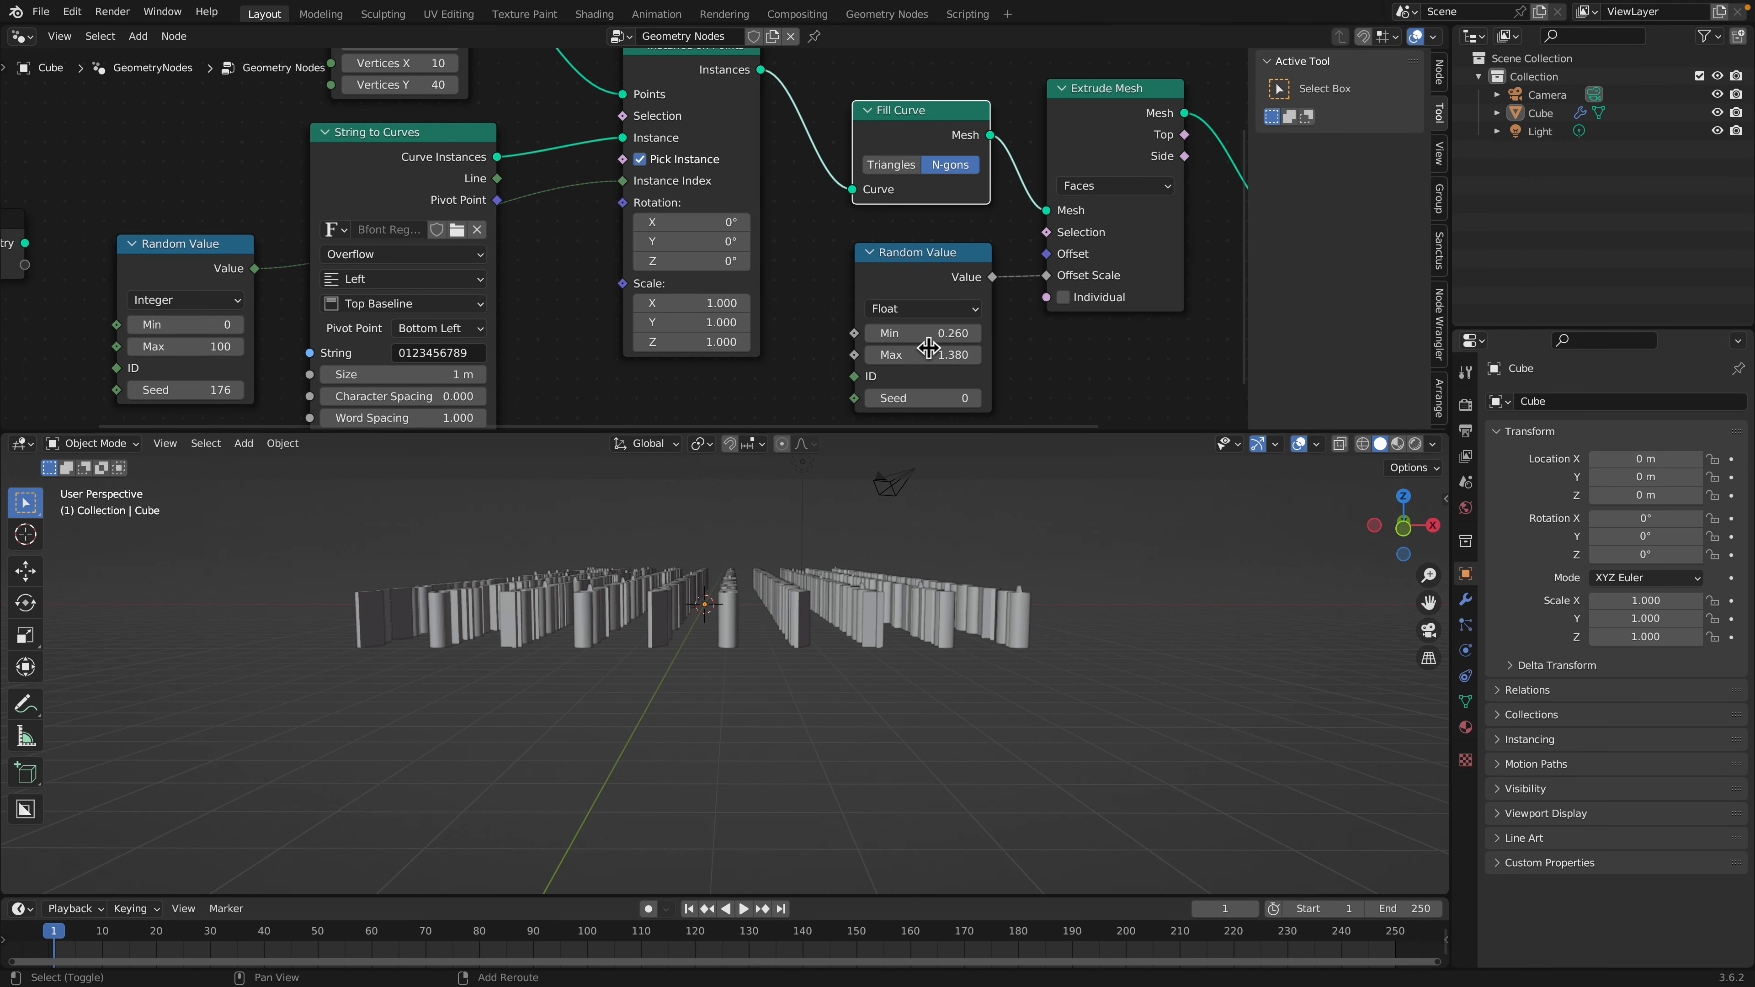
{"action": "left_click_drag", "start_coordinate": [929, 334], "coordinate": [988, 398]}
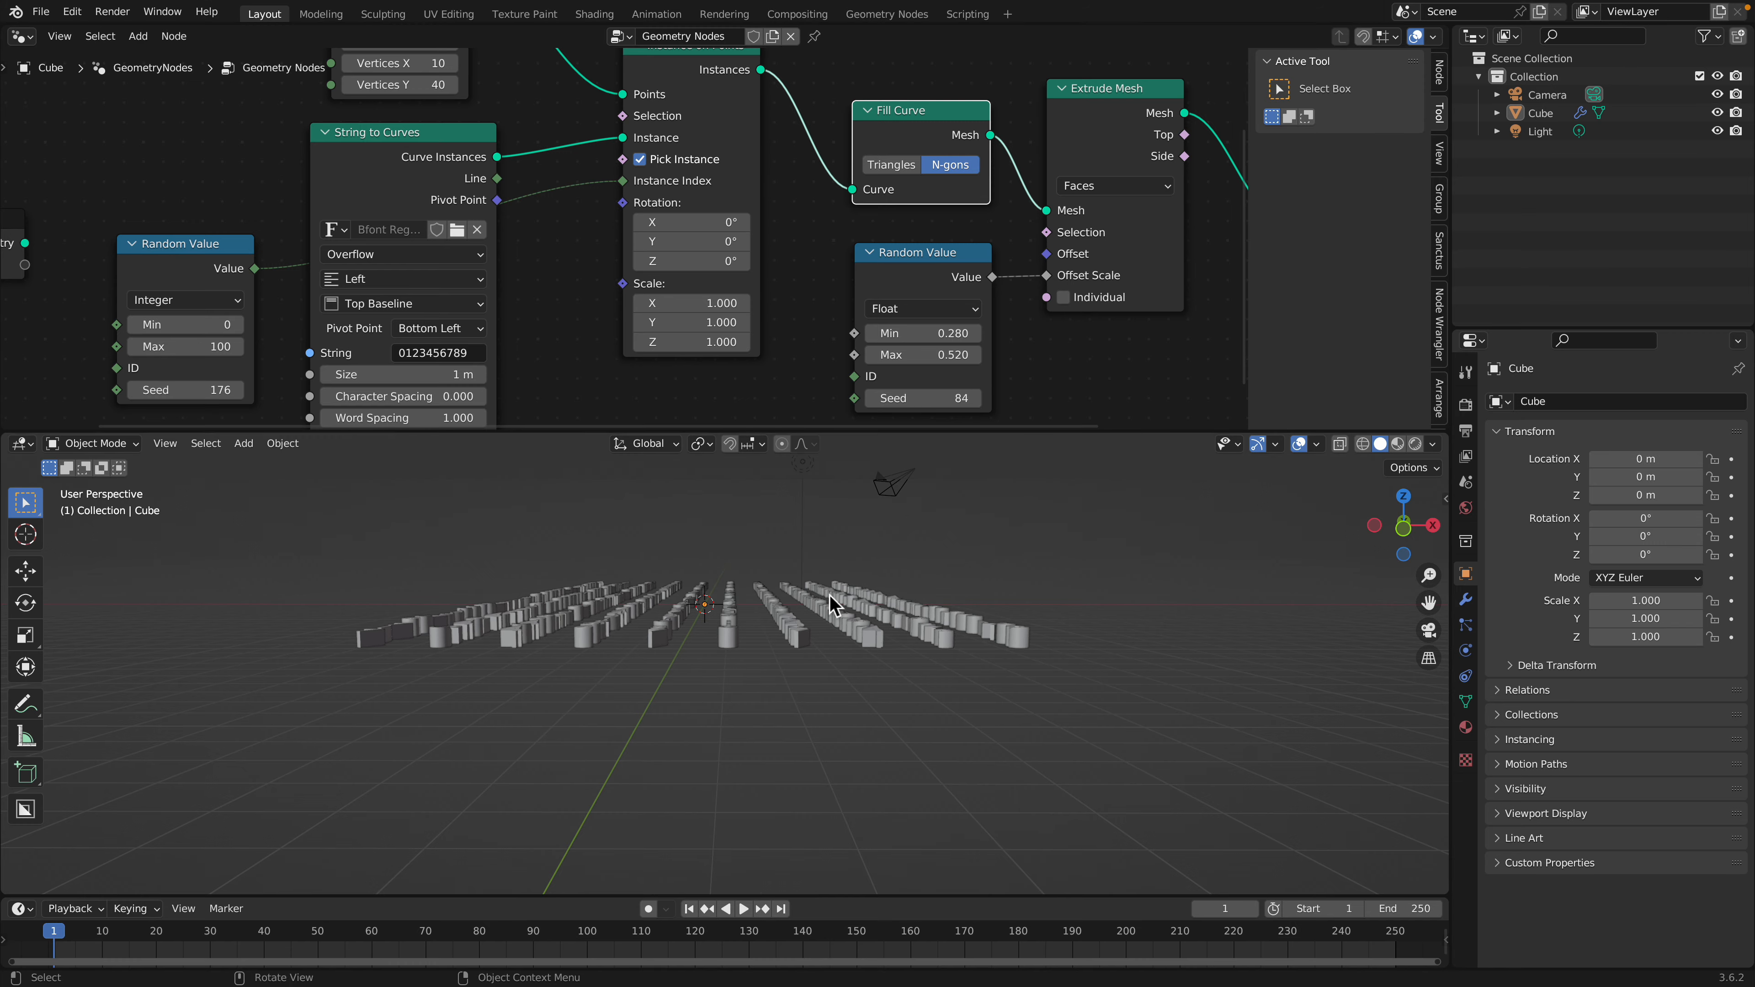
{"action": "middle_click_drag", "start_coordinate": [829, 595], "coordinate": [713, 710]}
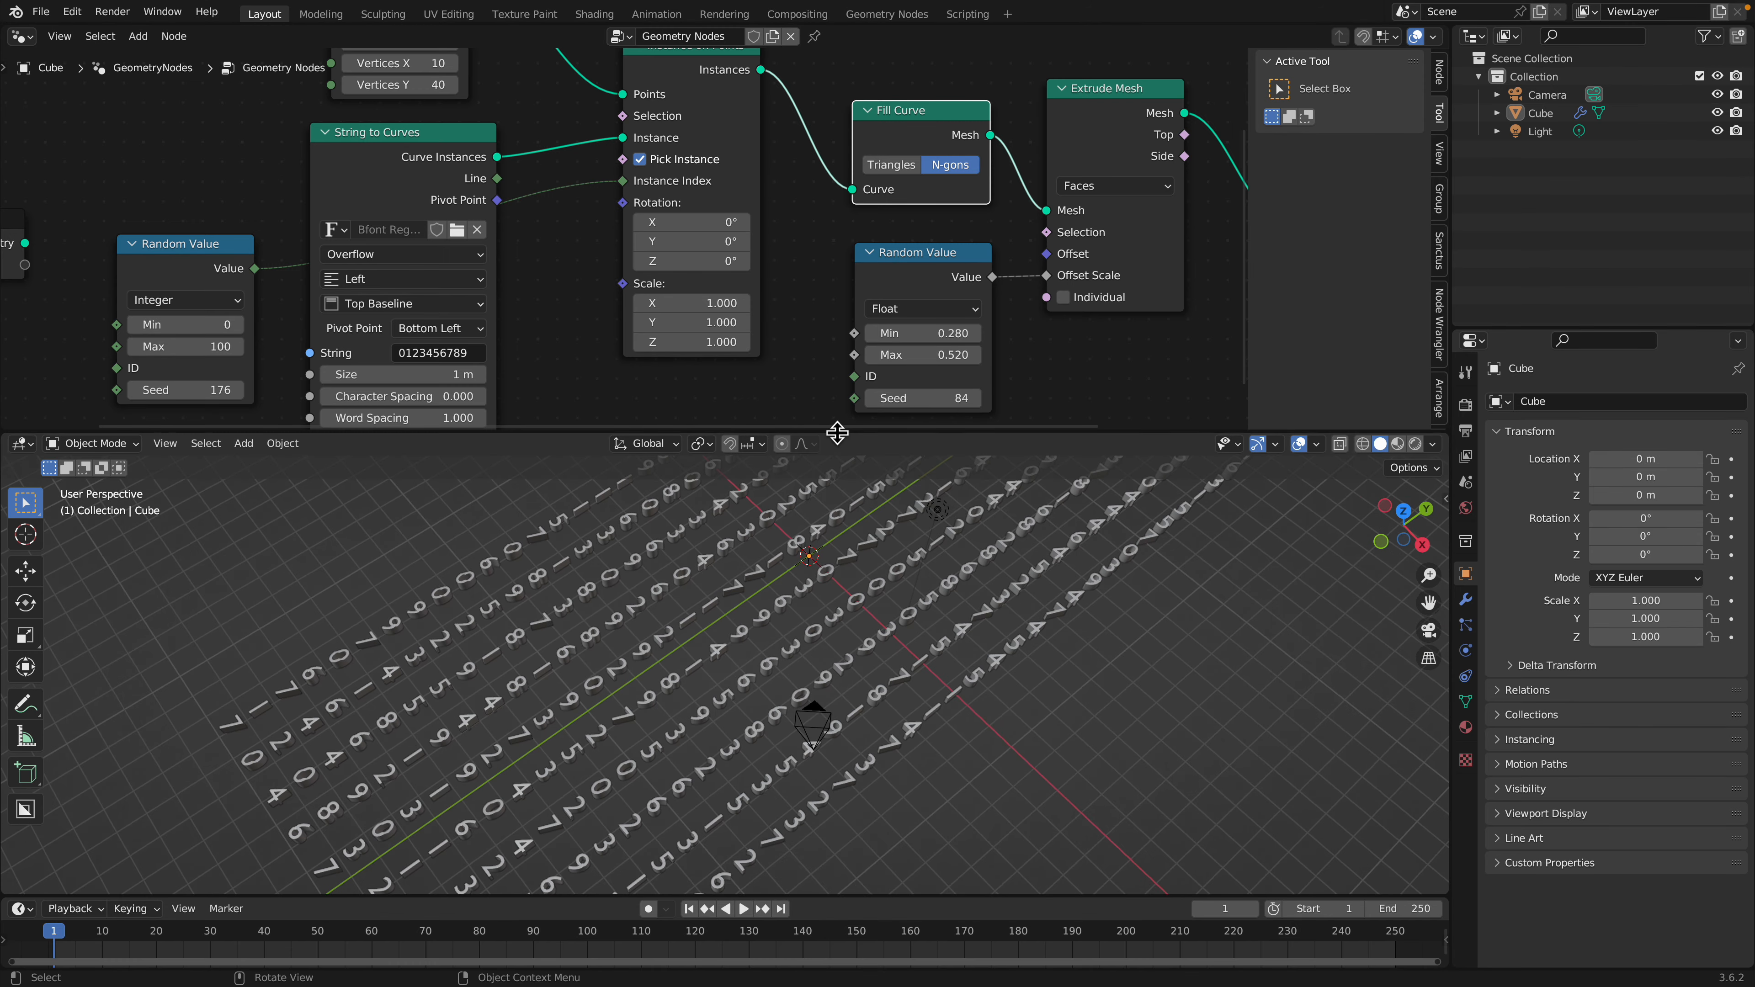
Enlarge the node editor and move the String to Curves node closer to Instance on Points
{"action": "left_click_drag", "start_coordinate": [837, 433], "coordinate": [837, 582]}
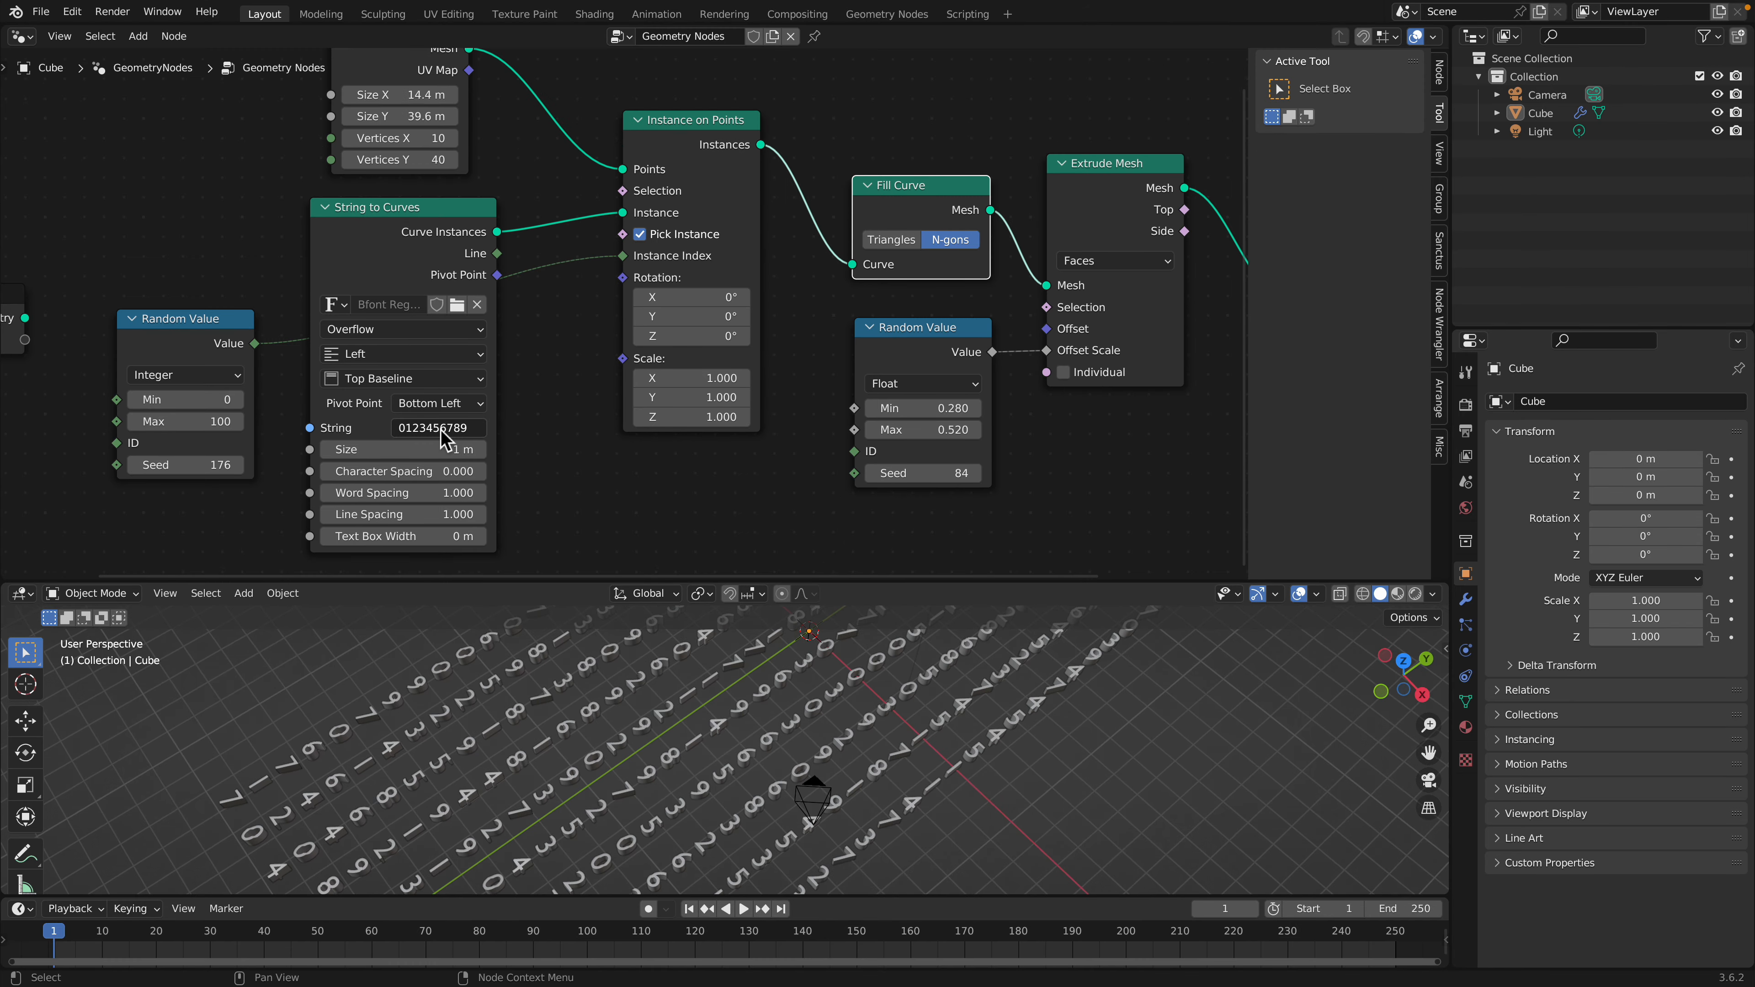
{"action": "middle_click_drag", "start_coordinate": [637, 754], "coordinate": [795, 738]}
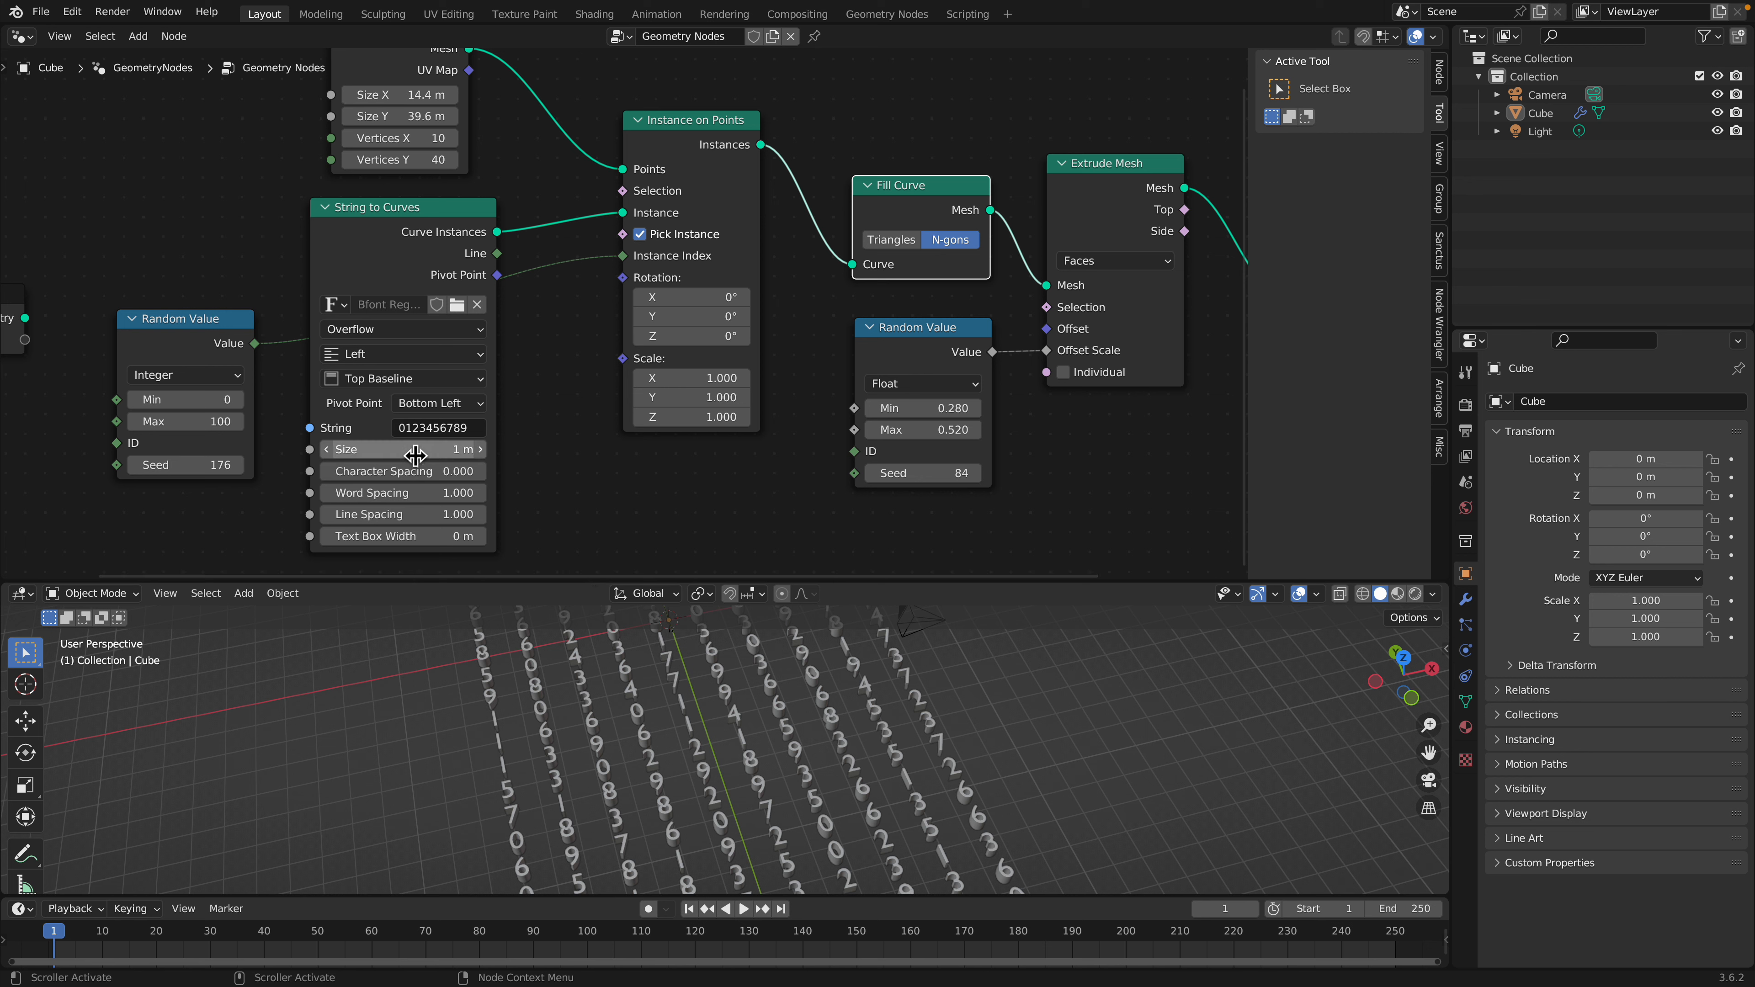
{"action": "left_click_drag", "start_coordinate": [413, 210], "coordinate": [455, 229]}
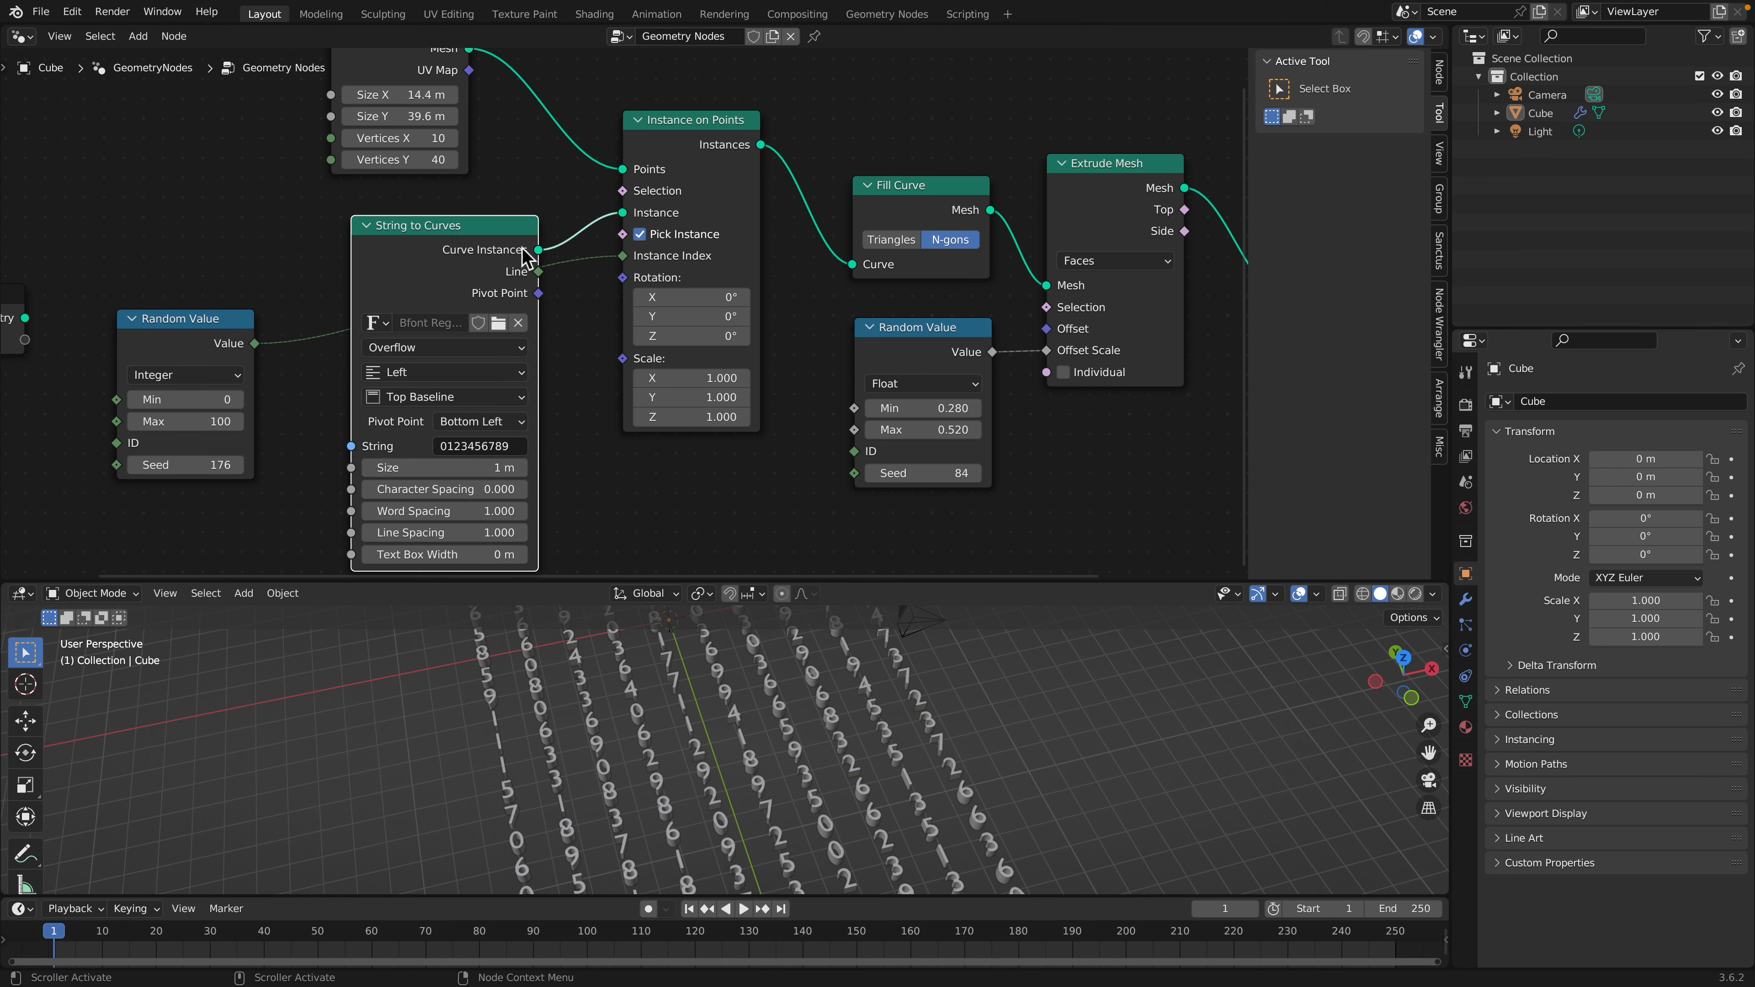
{"action": "scroll", "coordinate": [542, 280], "scroll_direction": "down", "scroll_amount": 1}
{"action": "middle_click_drag", "start_coordinate": [552, 306], "coordinate": [521, 329]}
{"action": "left_click_drag", "start_coordinate": [659, 185], "coordinate": [654, 191]}
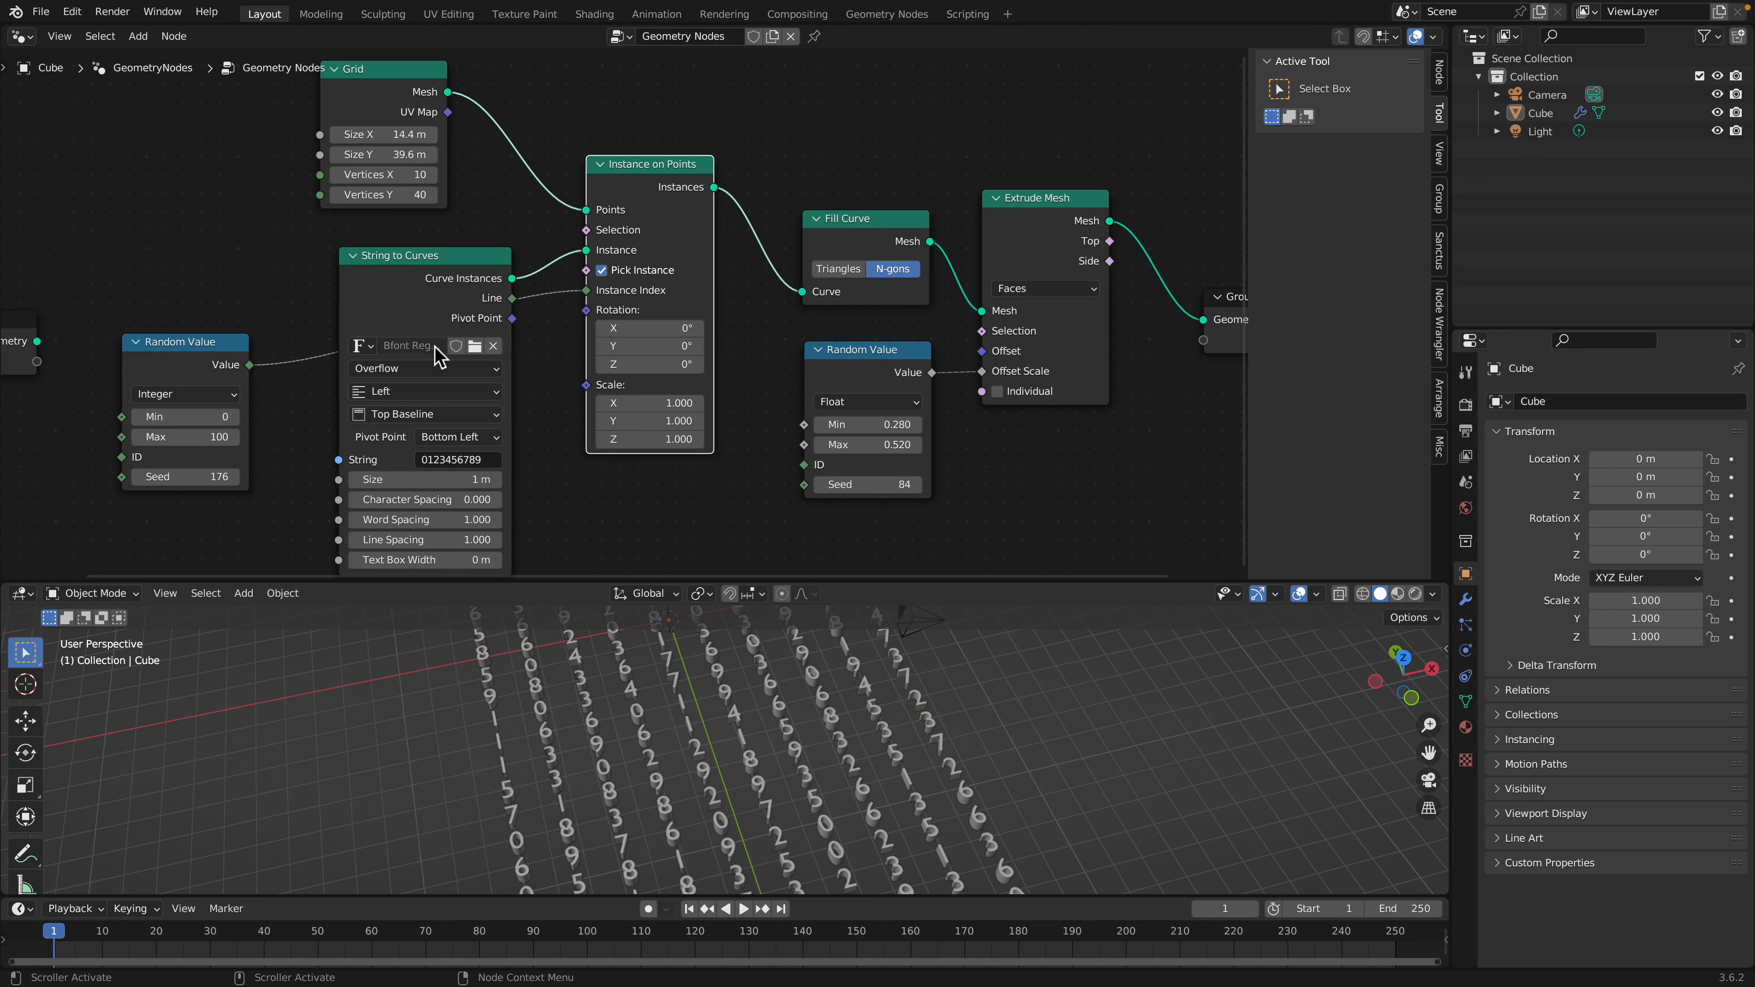
Try ABC as the String of the String to Curves node, then set it to BLENDER
{"action": "middle_click_drag", "start_coordinate": [625, 622], "coordinate": [687, 710]}
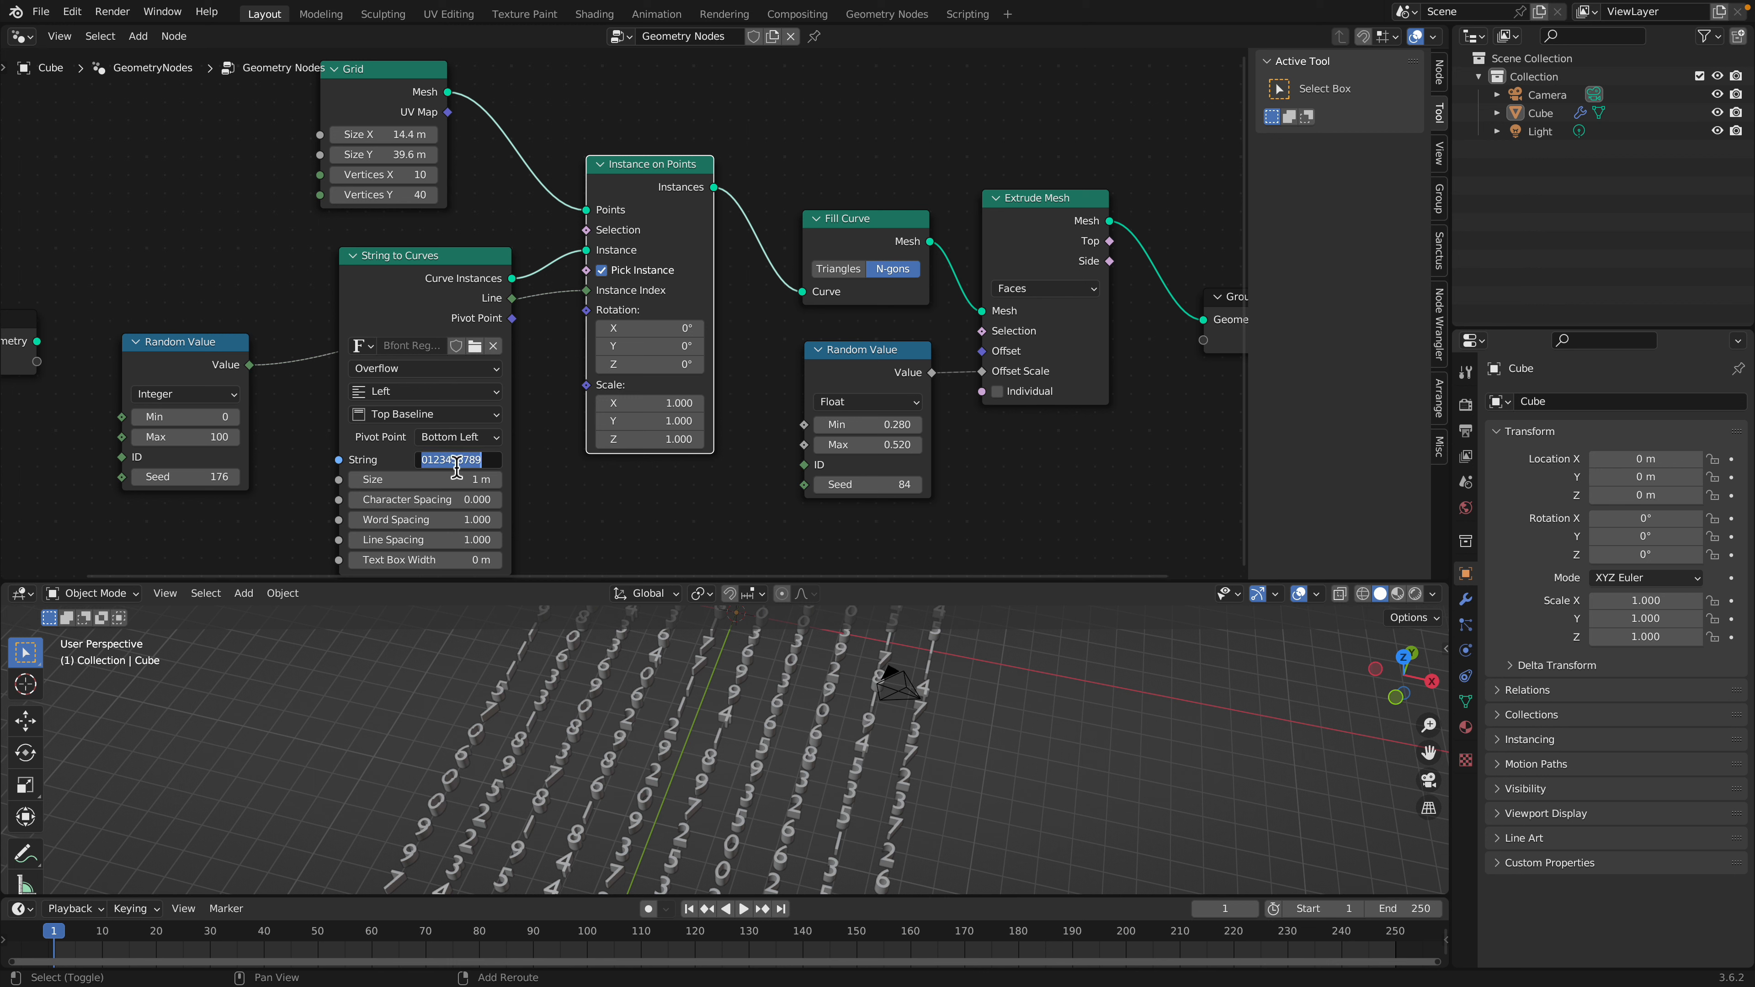
{"action": "type", "text": "ABC"}
{"action": "key", "text": "Return"}
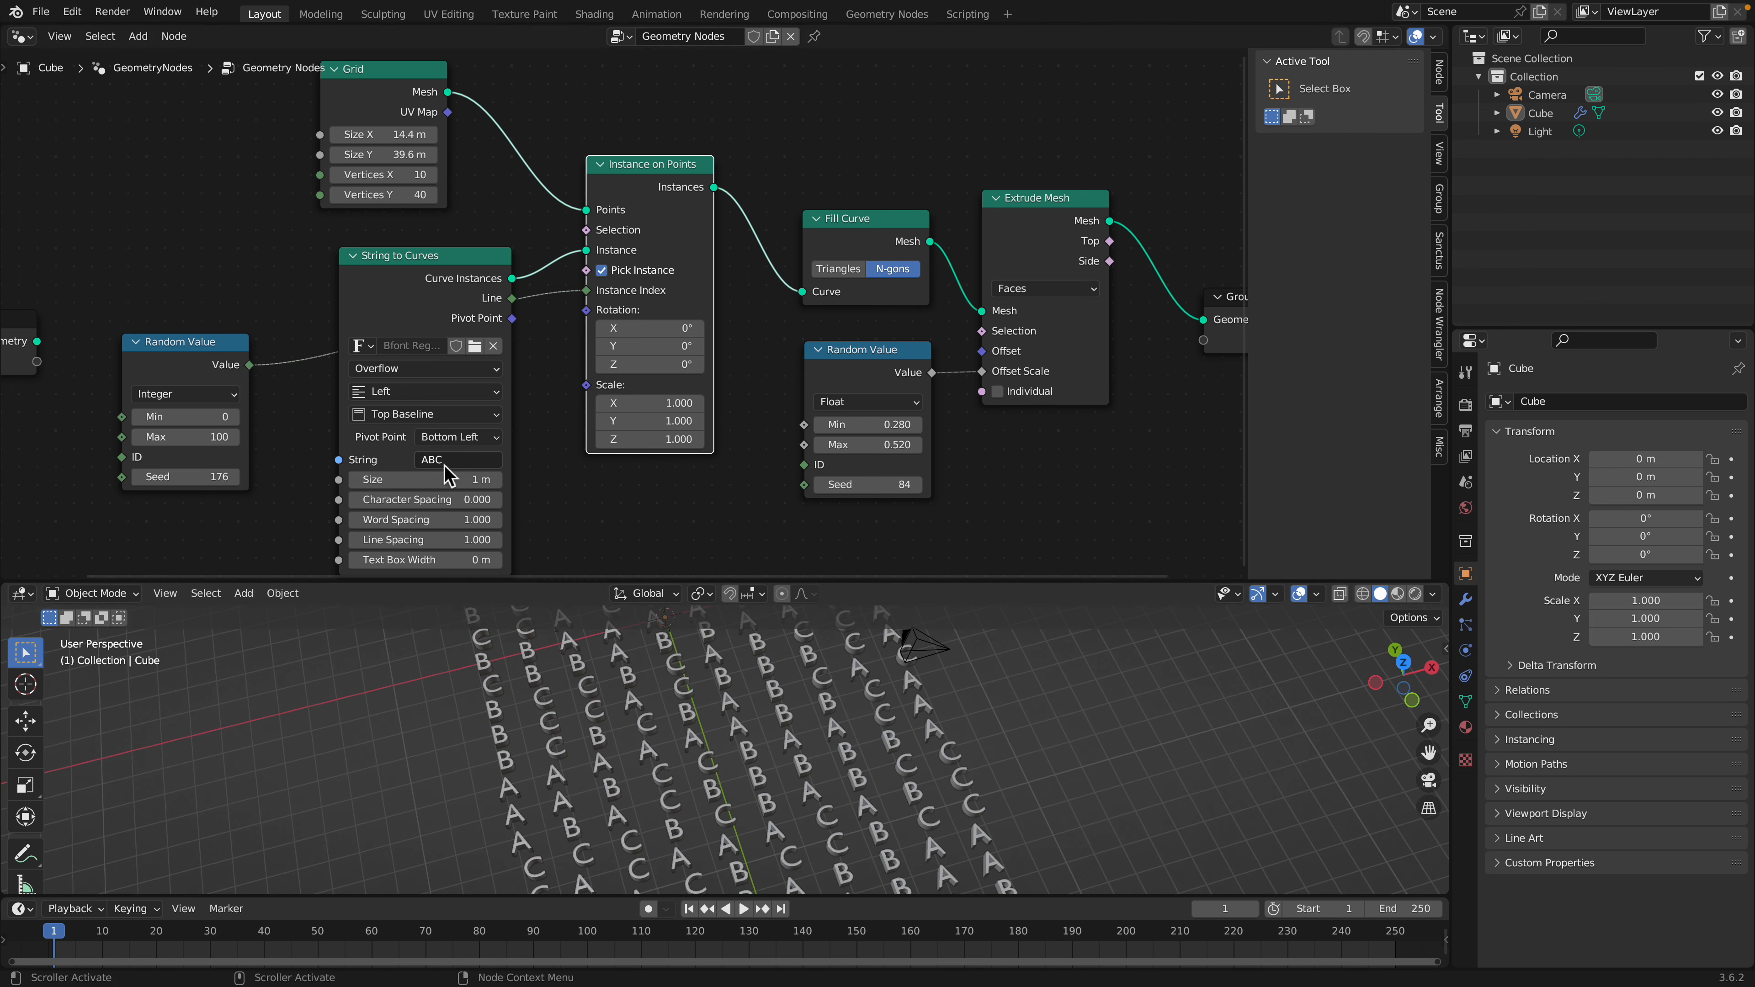
{"action": "key", "text": "Return"}
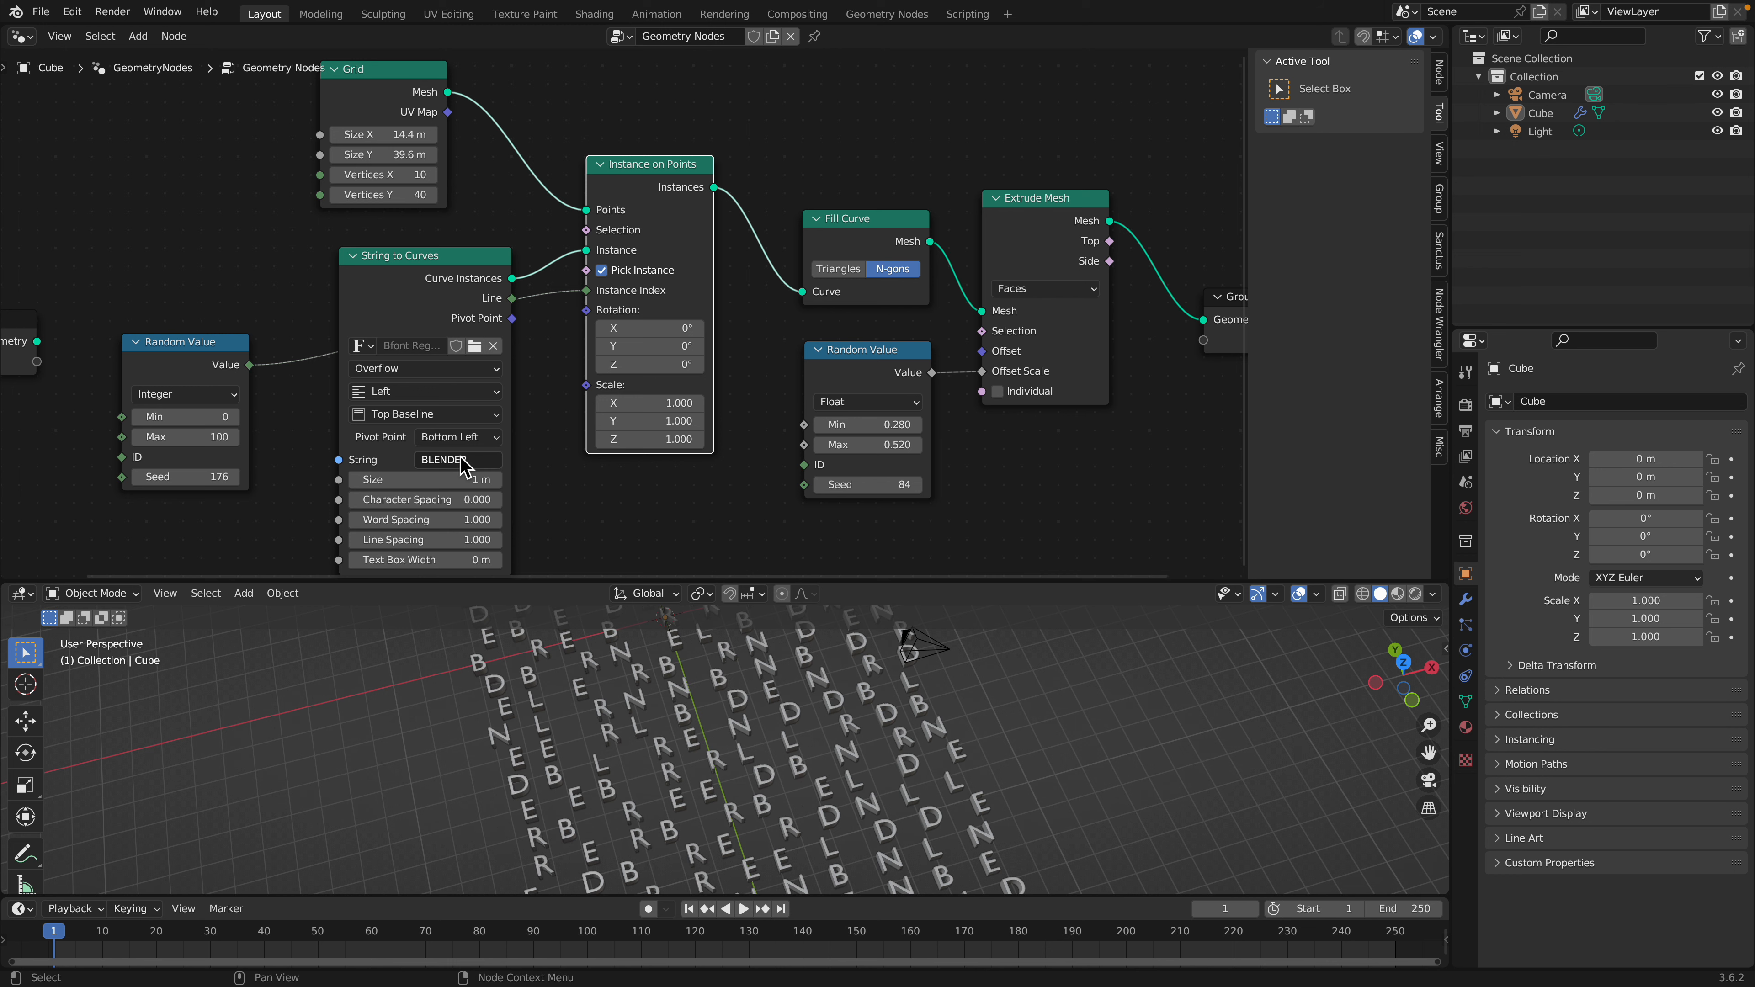
Set the String to Curves node's Pivot Point to Midpoint, with Center horizontal and Middle vertical alignment
{"action": "scroll", "coordinate": [525, 386], "scroll_direction": "up", "scroll_amount": 2}
{"action": "left_click", "coordinate": [492, 352]}
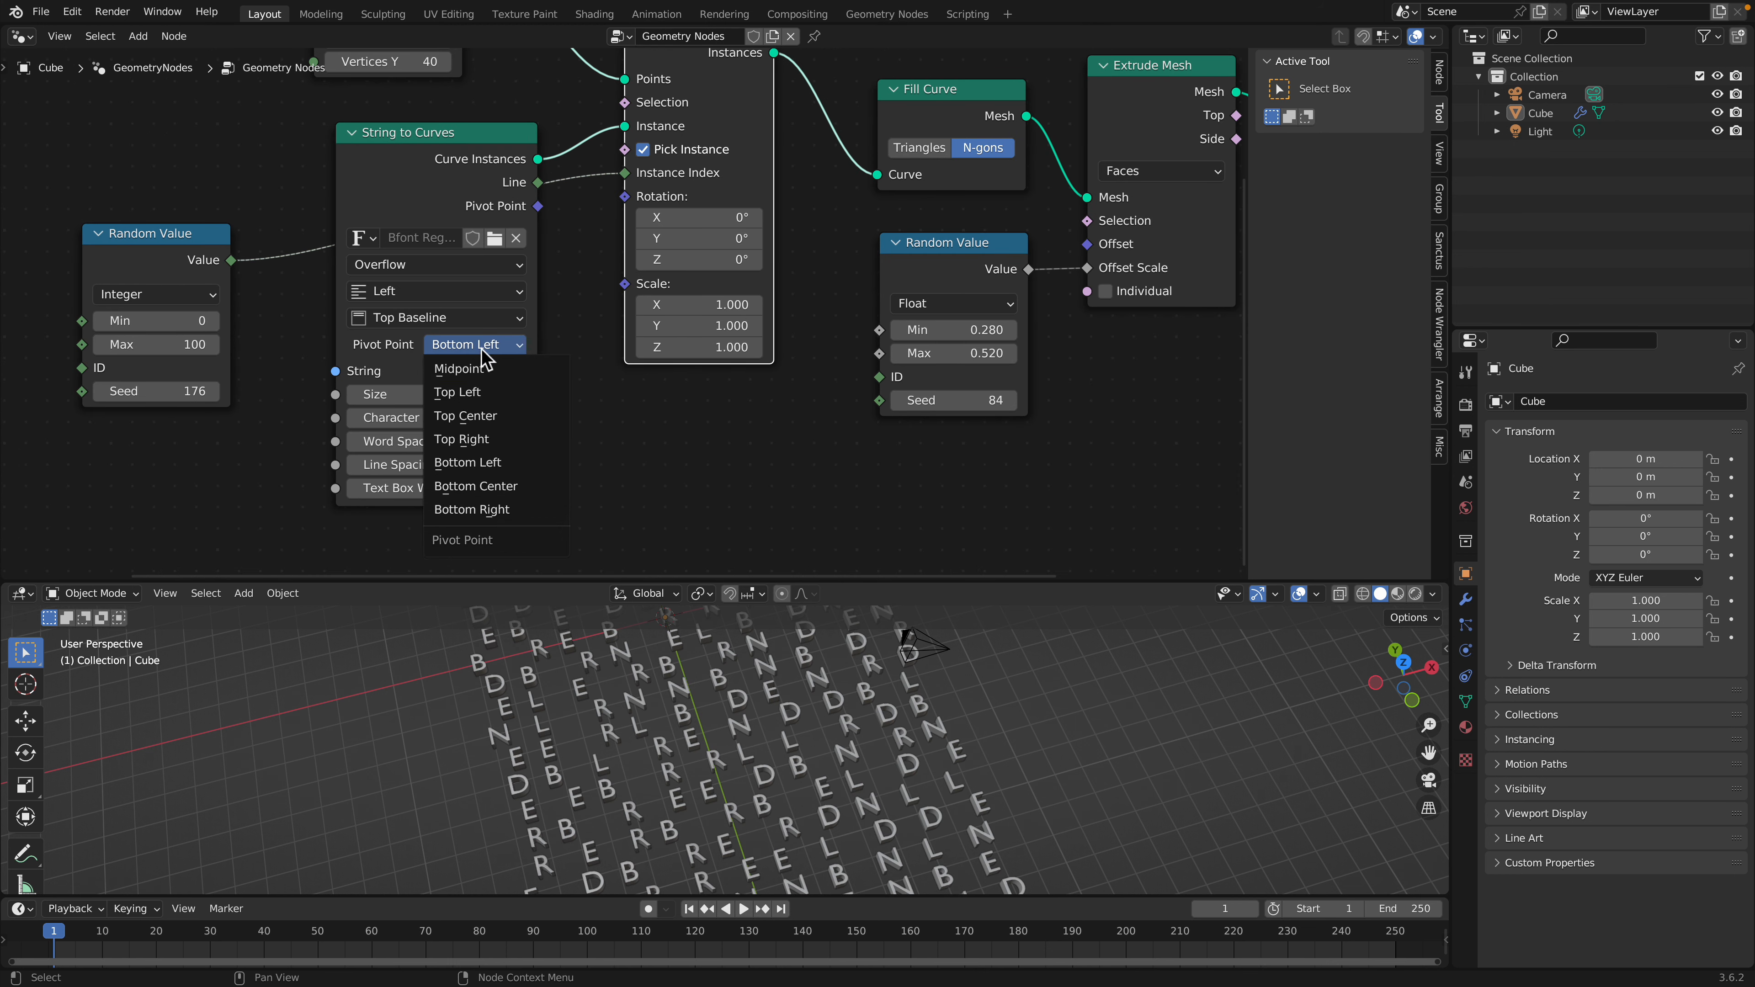
{"action": "left_click", "coordinate": [483, 371]}
{"action": "left_click", "coordinate": [443, 322]}
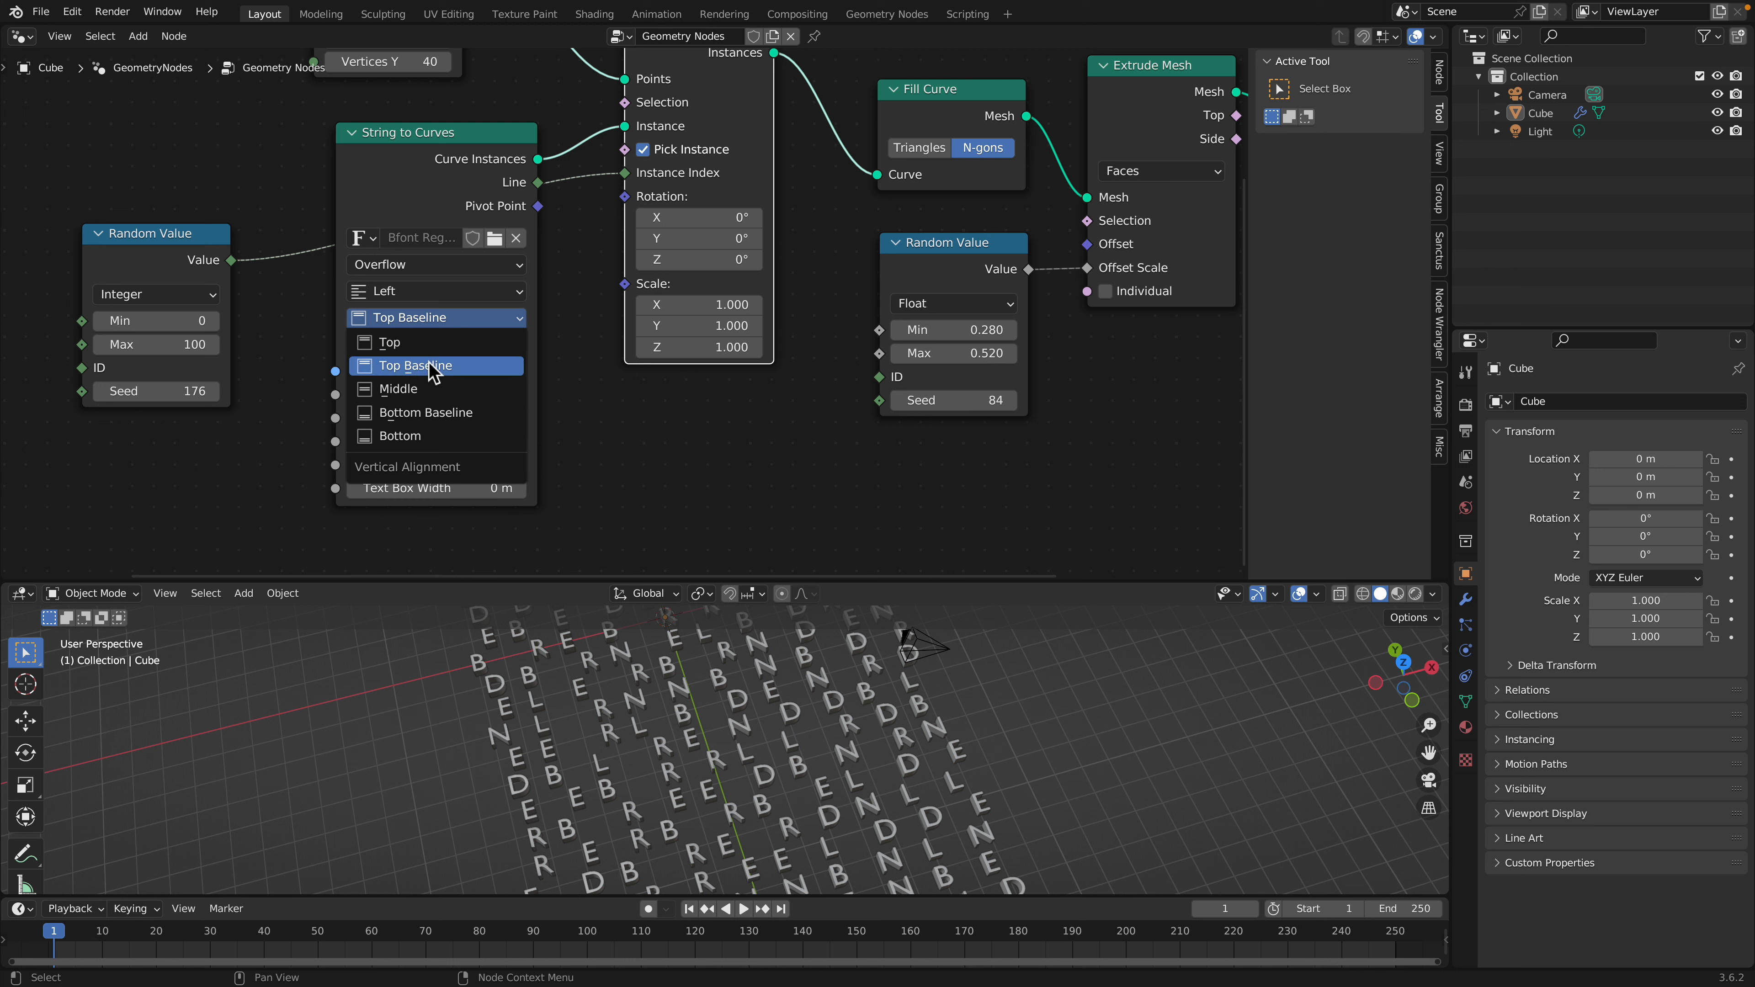
{"action": "left_click", "coordinate": [442, 395]}
{"action": "left_click", "coordinate": [436, 291]}
{"action": "left_click", "coordinate": [439, 316]}
{"action": "middle_click_drag", "start_coordinate": [715, 589], "coordinate": [805, 622]}
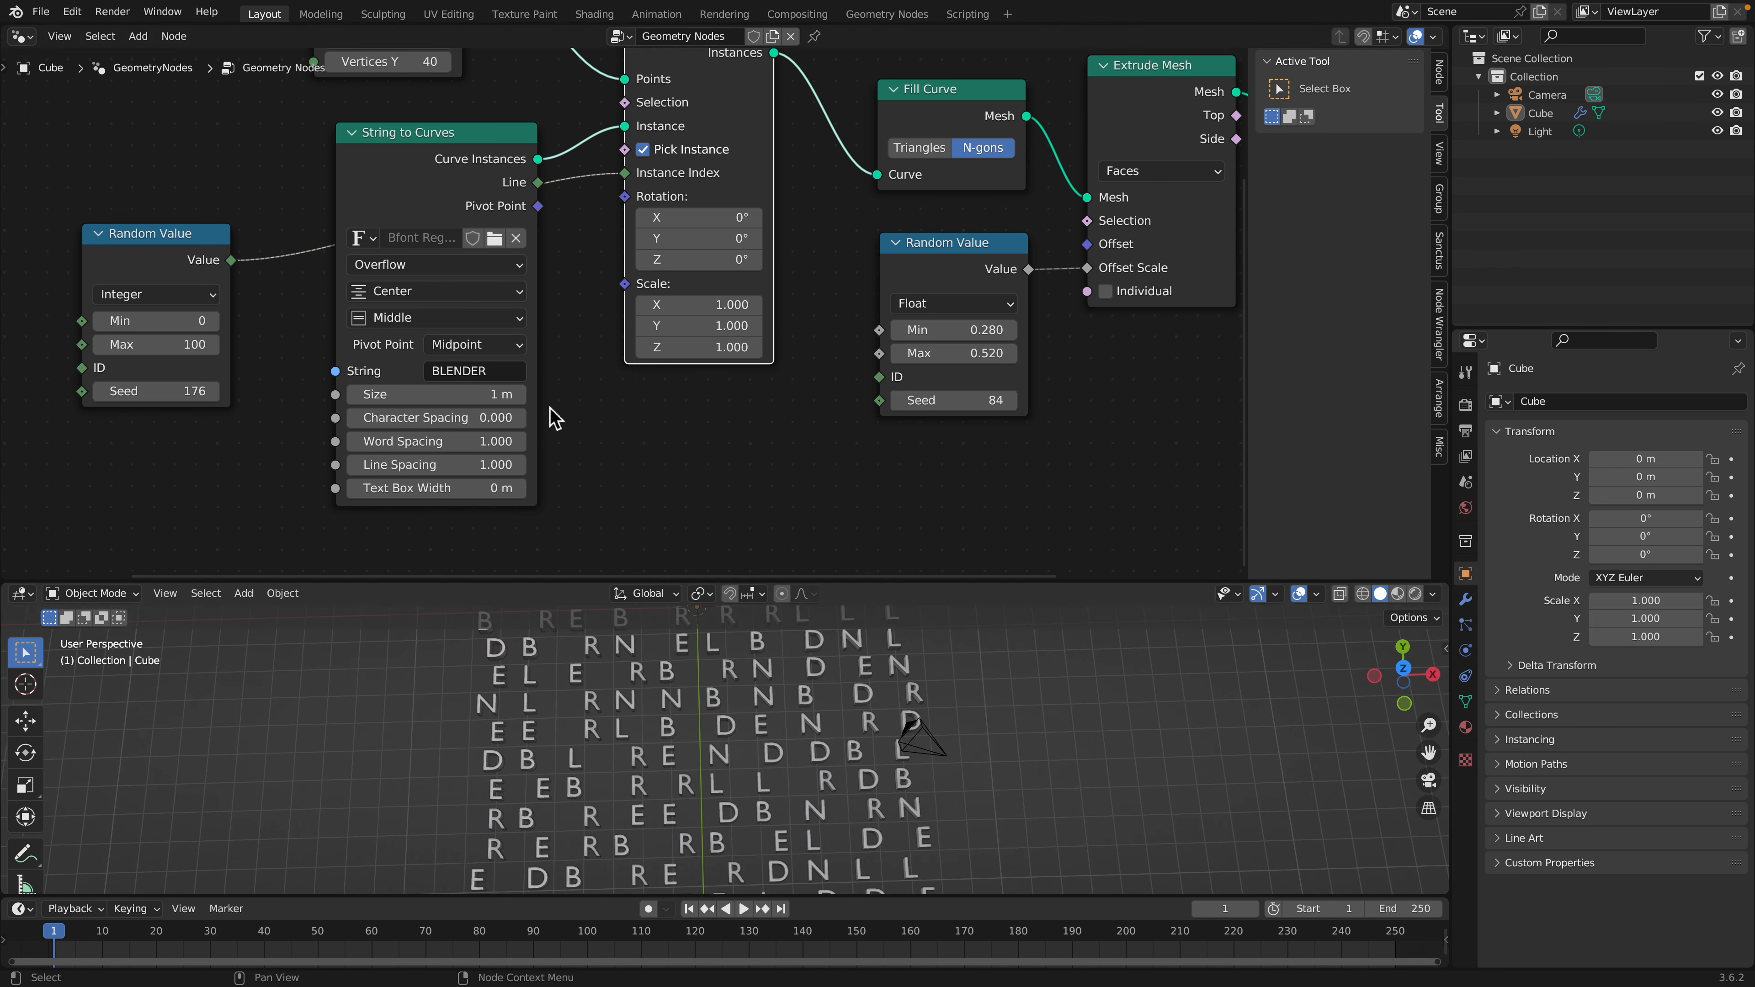
Set the integer Random Value node's Seed to 306 and look over the String to Curves node's pivot and alignment options
{"action": "left_click_drag", "start_coordinate": [157, 391], "coordinate": [249, 391]}
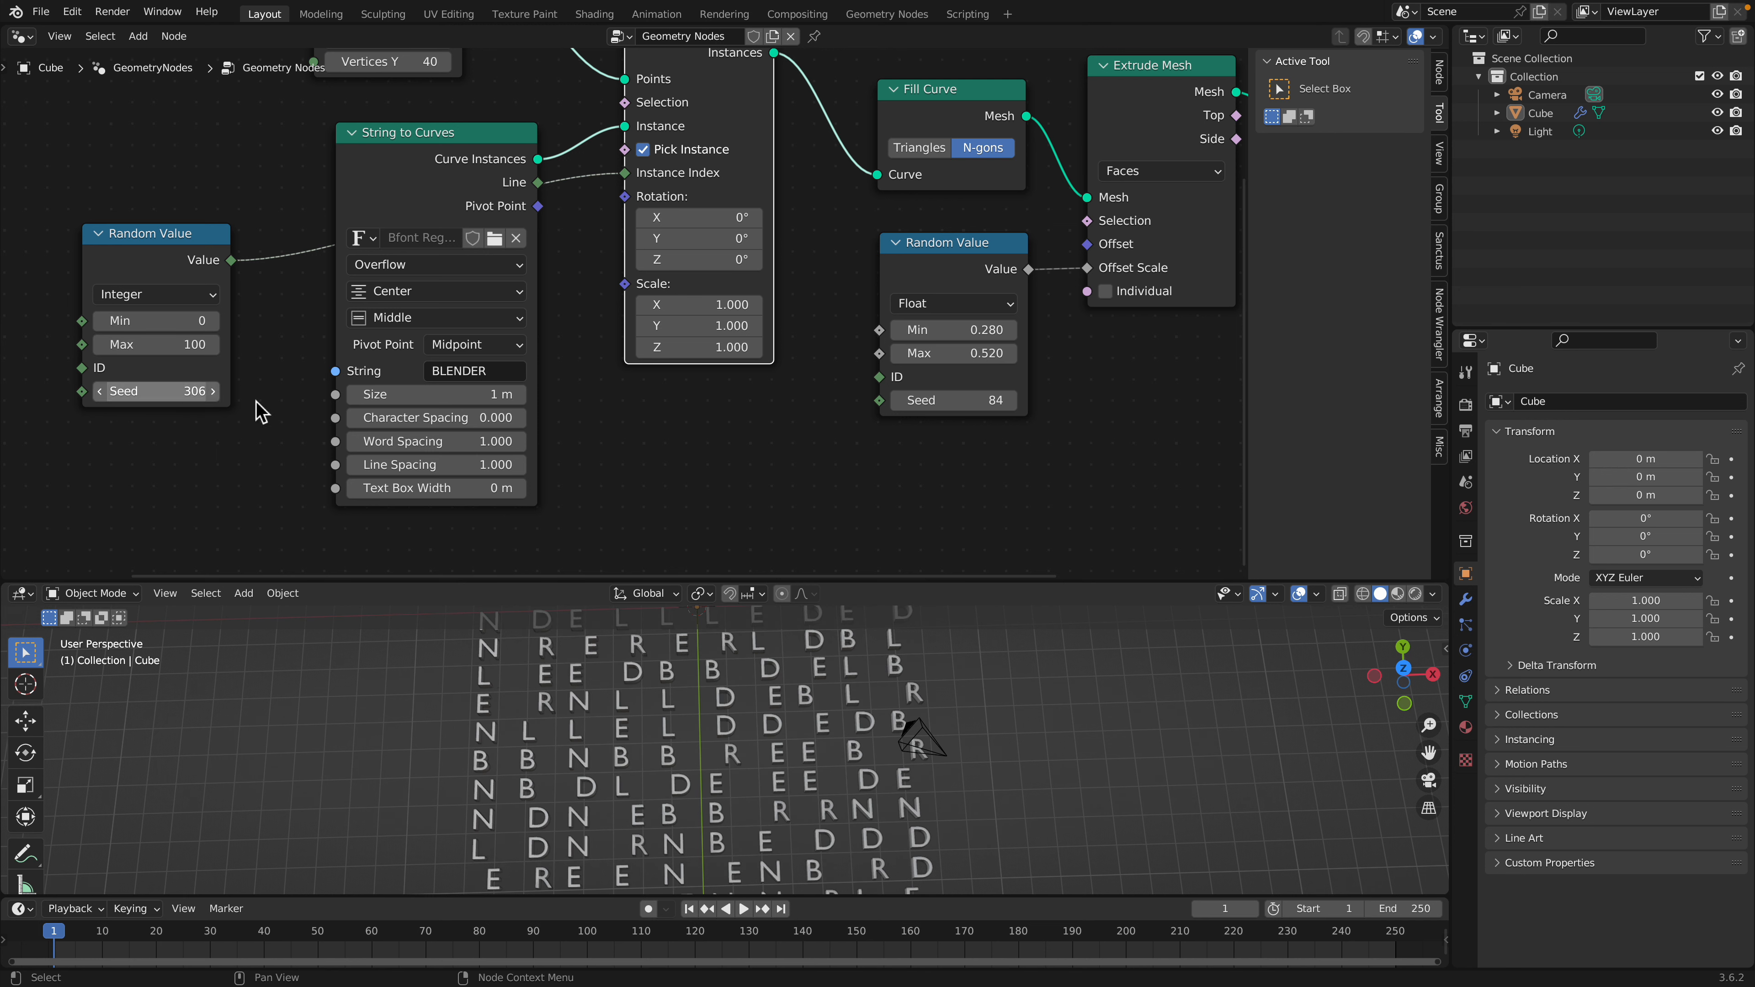
{"action": "left_click", "coordinate": [477, 344]}
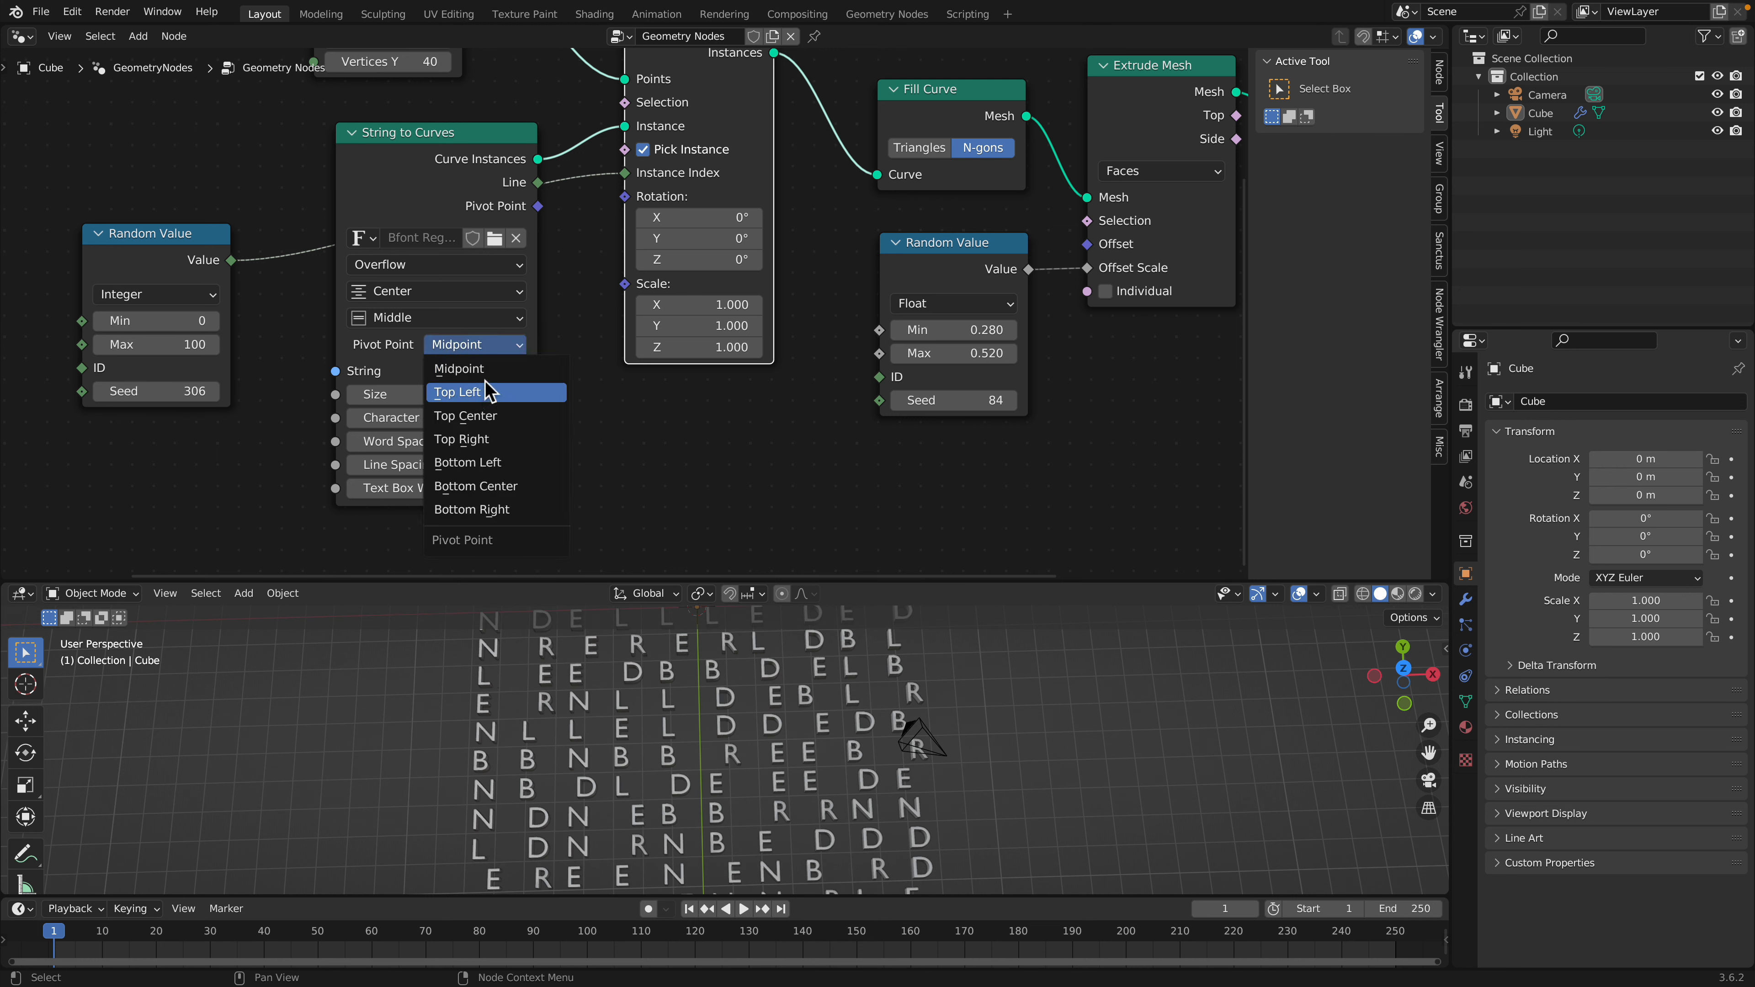
{"action": "left_click", "coordinate": [449, 319]}
{"action": "left_click", "coordinate": [443, 291]}
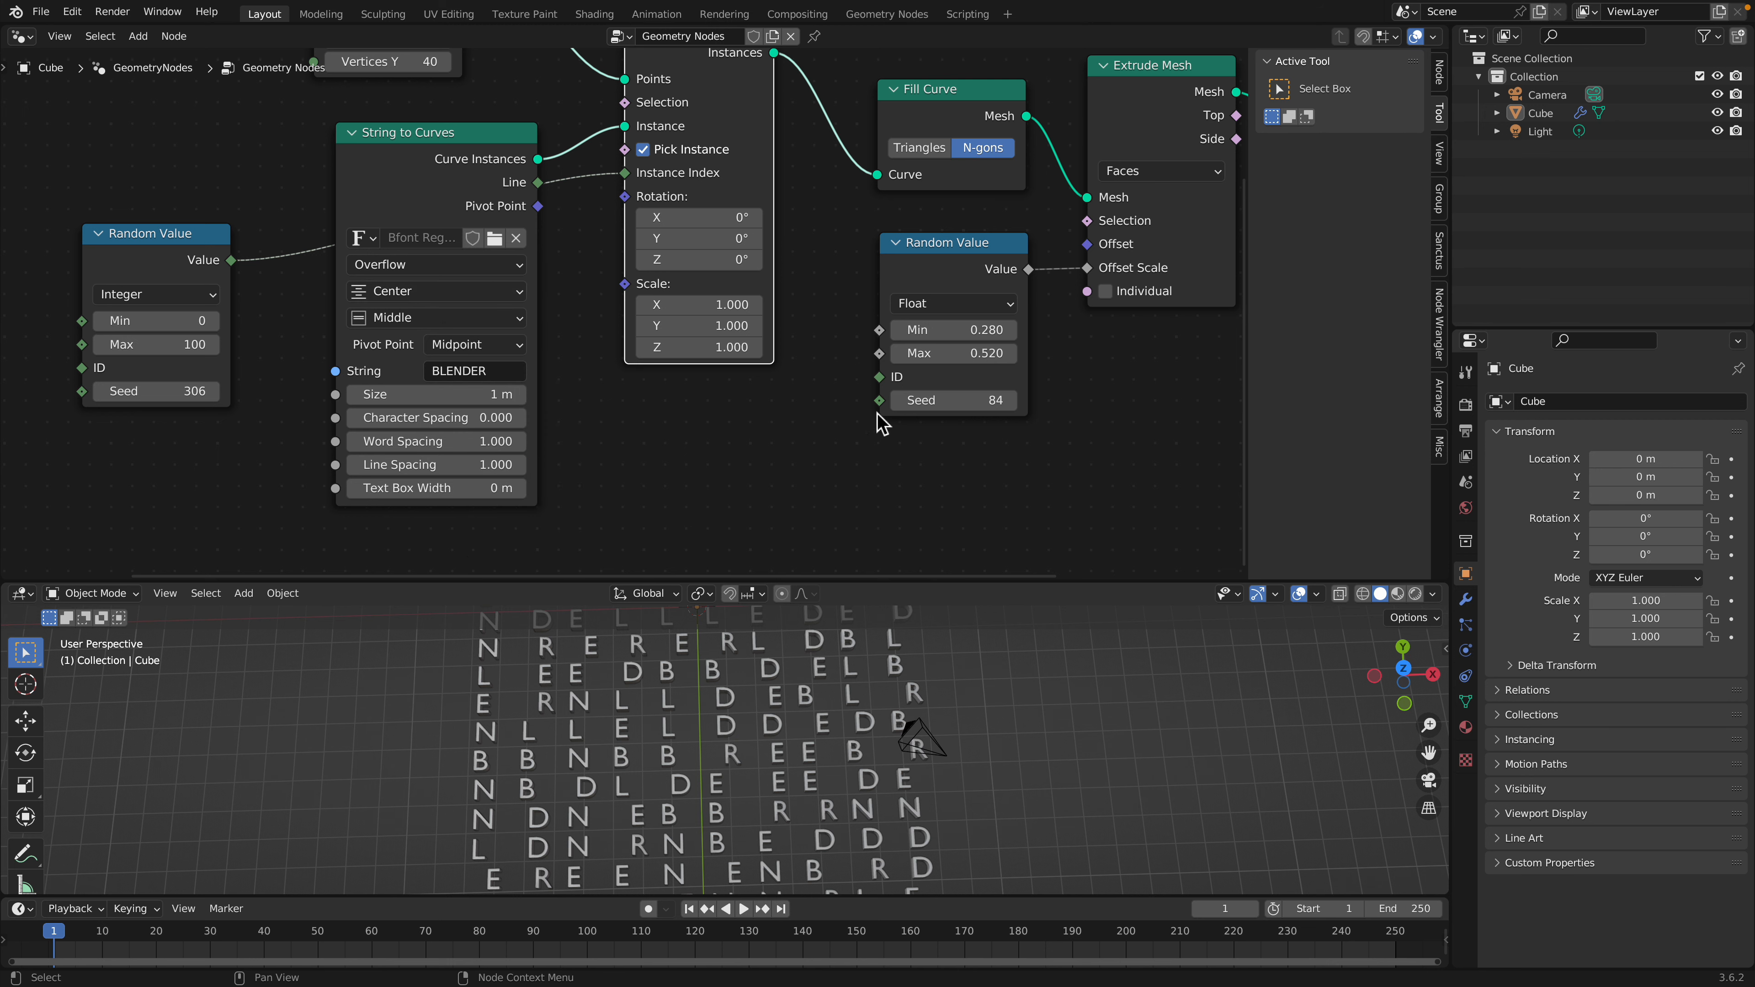
Toggle Pick Instance on the Instance on Points node repeatedly to compare whole words with single letters, leaving it disabled
{"action": "middle_click_drag", "start_coordinate": [677, 329], "coordinate": [674, 425]}
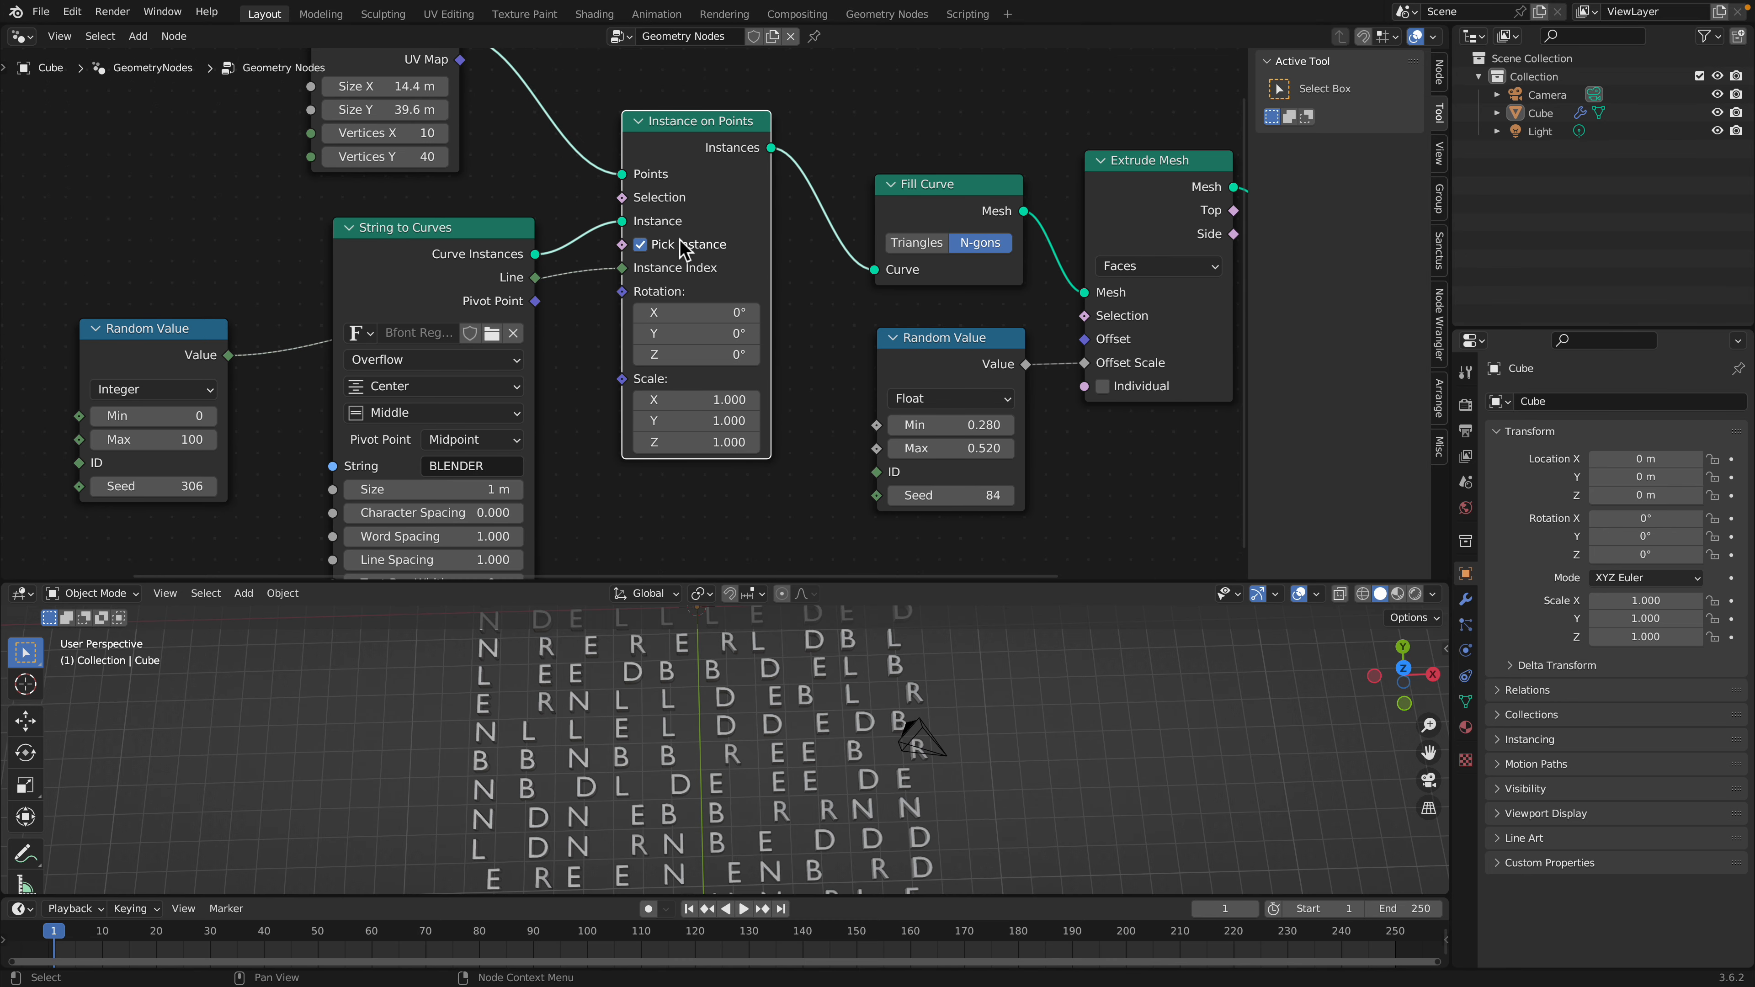
{"action": "left_click", "coordinate": [683, 242]}
{"action": "left_click", "coordinate": [683, 242]}
{"action": "left_click", "coordinate": [683, 241]}
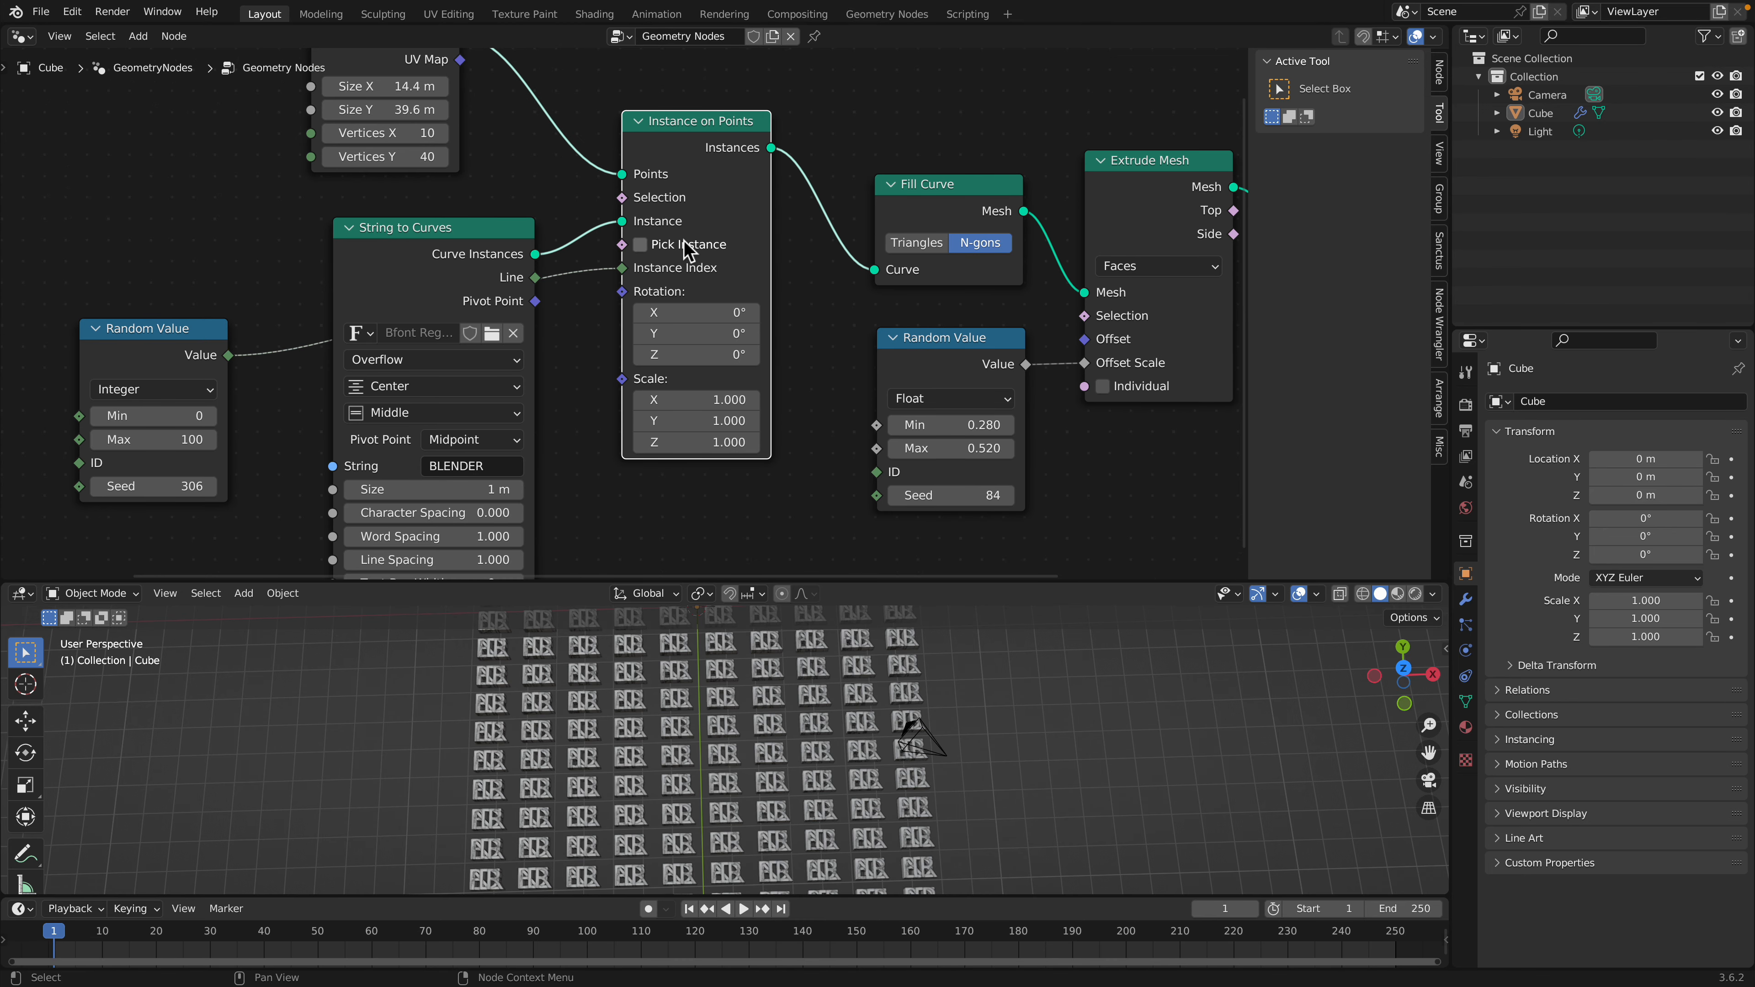
{"action": "left_click", "coordinate": [685, 241]}
{"action": "left_click", "coordinate": [684, 242]}
{"action": "left_click", "coordinate": [684, 241]}
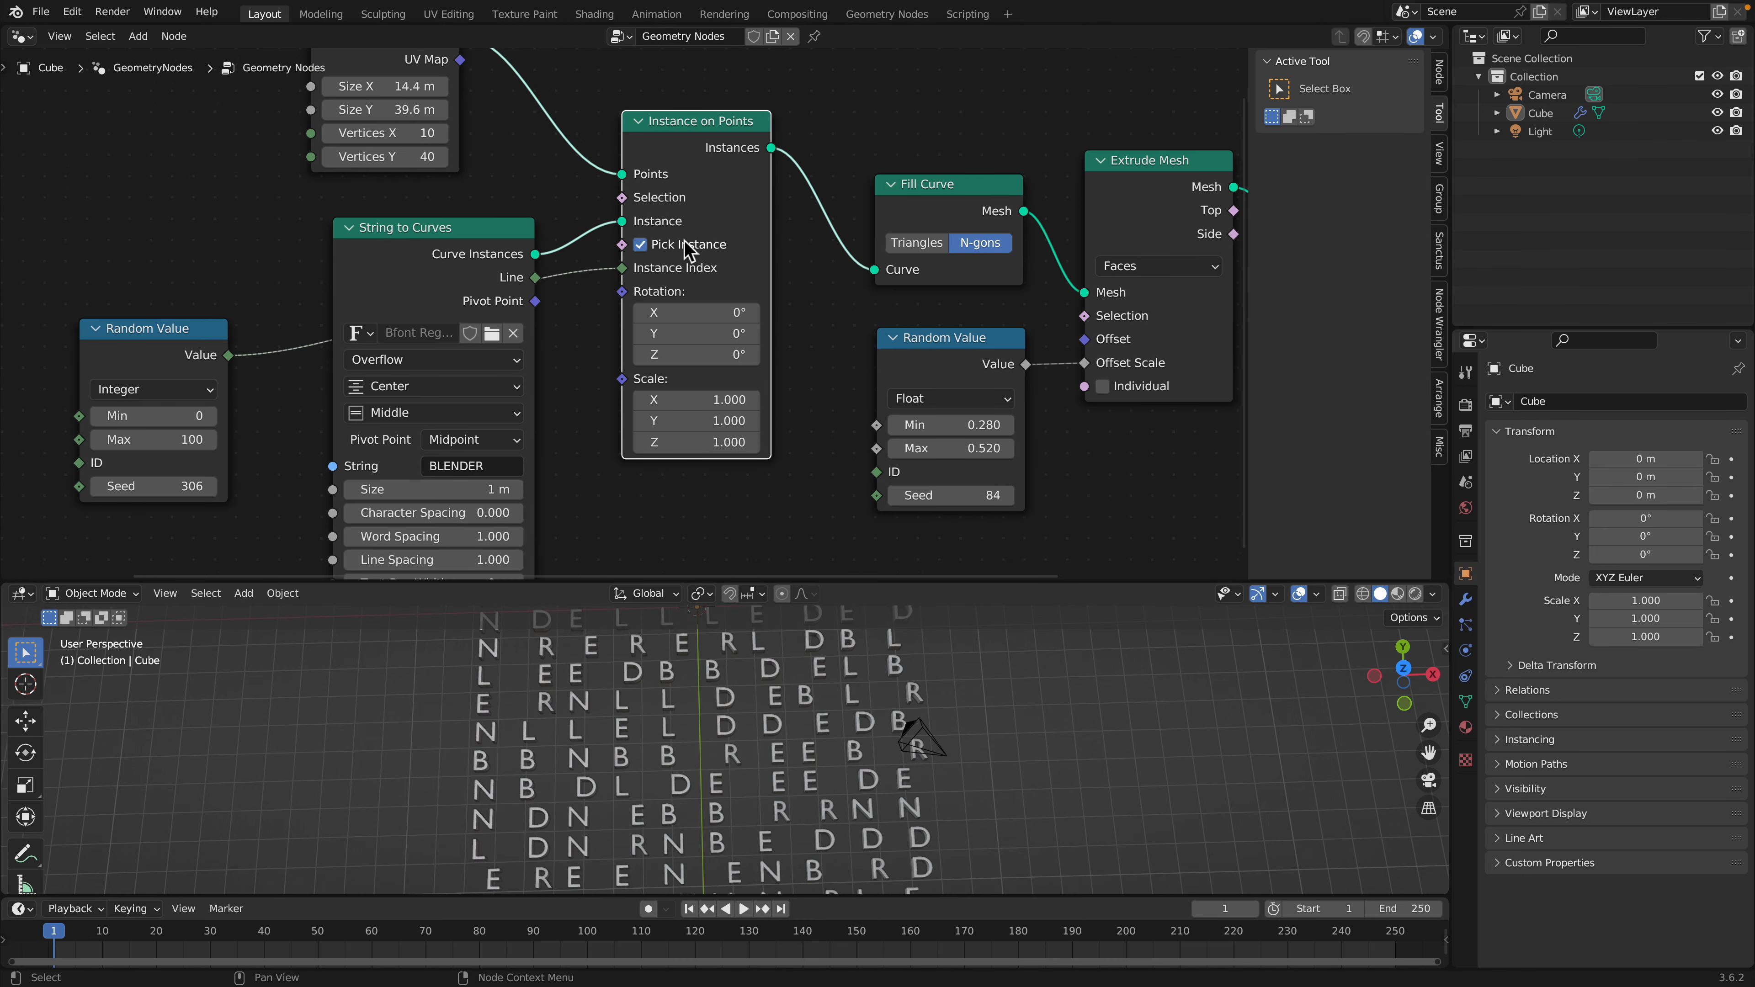
{"action": "left_click", "coordinate": [684, 242]}
Set the String to Curves node's Size to 1.42 m, Character and Word Spacing to 0, Line Spacing to 1.160 and Text Box Width to 0.18 m
{"action": "middle_click_drag", "start_coordinate": [551, 400], "coordinate": [572, 356]}
{"action": "left_click_drag", "start_coordinate": [489, 444], "coordinate": [513, 515], "text": "shift"}
{"action": "left_click", "coordinate": [495, 470]}
{"action": "type", "text": "0"}
{"action": "key", "text": "Return"}
{"action": "left_click_drag", "start_coordinate": [501, 492], "coordinate": [521, 538]}
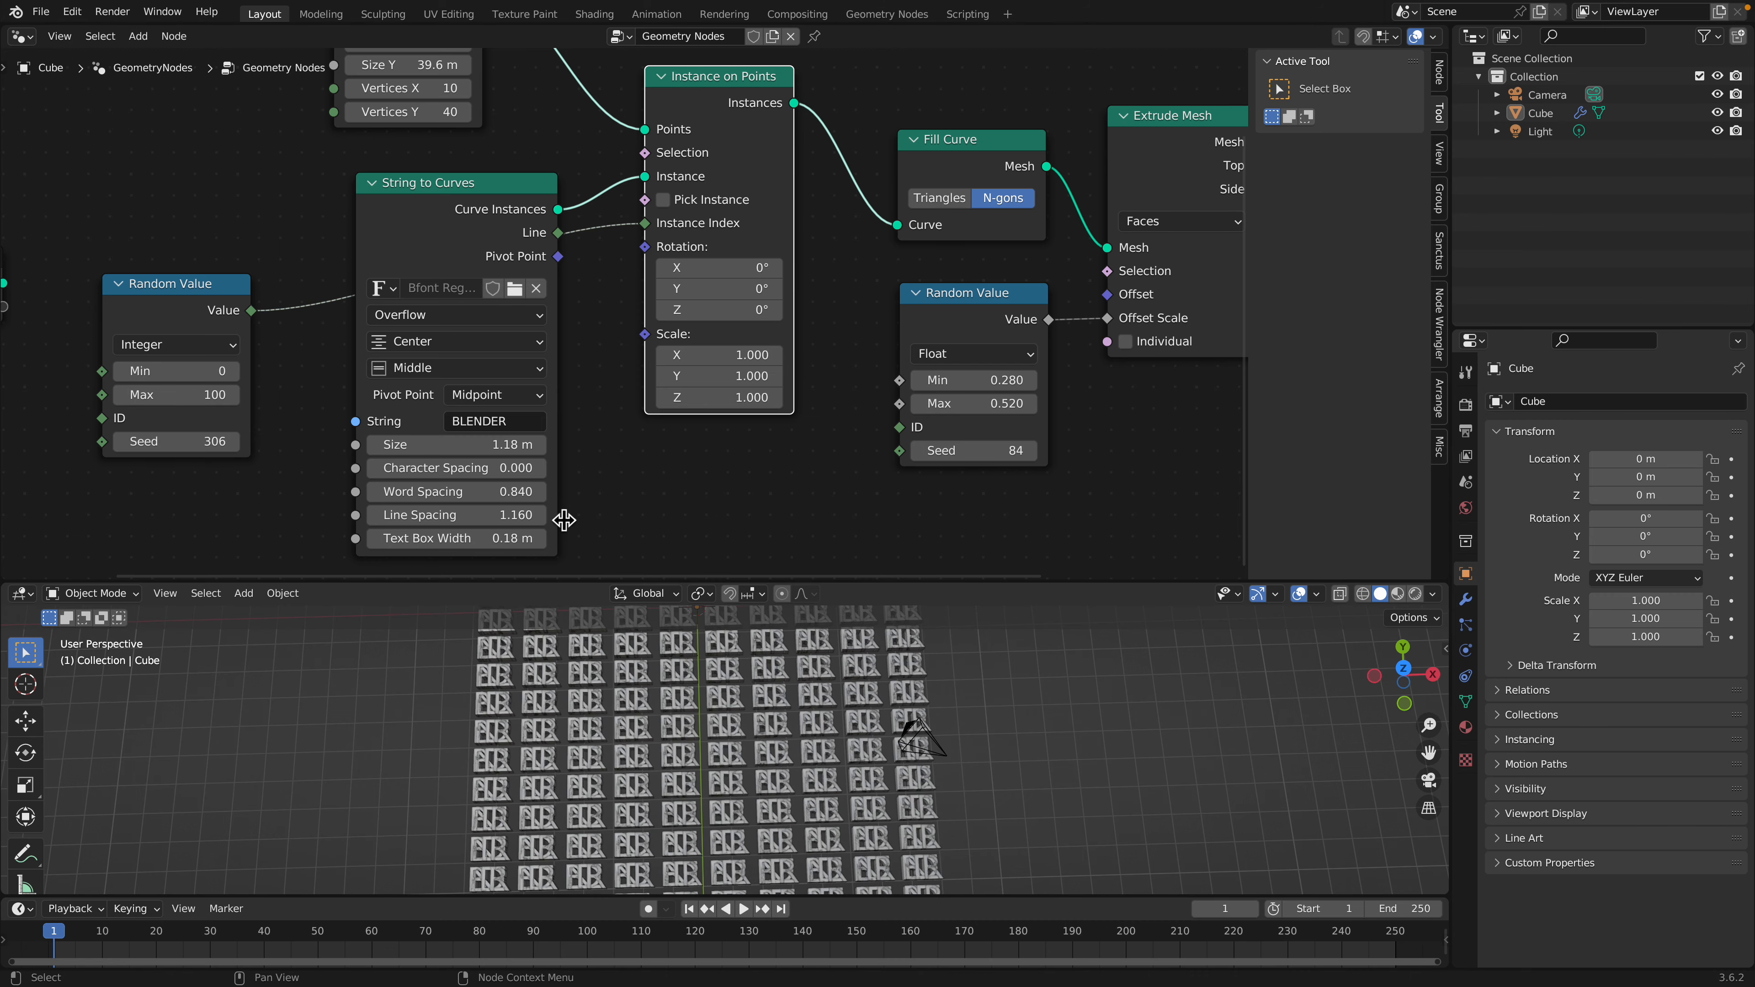
{"action": "left_click_drag", "start_coordinate": [494, 477], "coordinate": [518, 444]}
{"action": "left_click", "coordinate": [495, 477]}
{"action": "left_click", "coordinate": [637, 484]}
{"action": "left_click", "coordinate": [513, 445]}
{"action": "type", "text": "1"}
{"action": "left_click", "coordinate": [607, 477]}
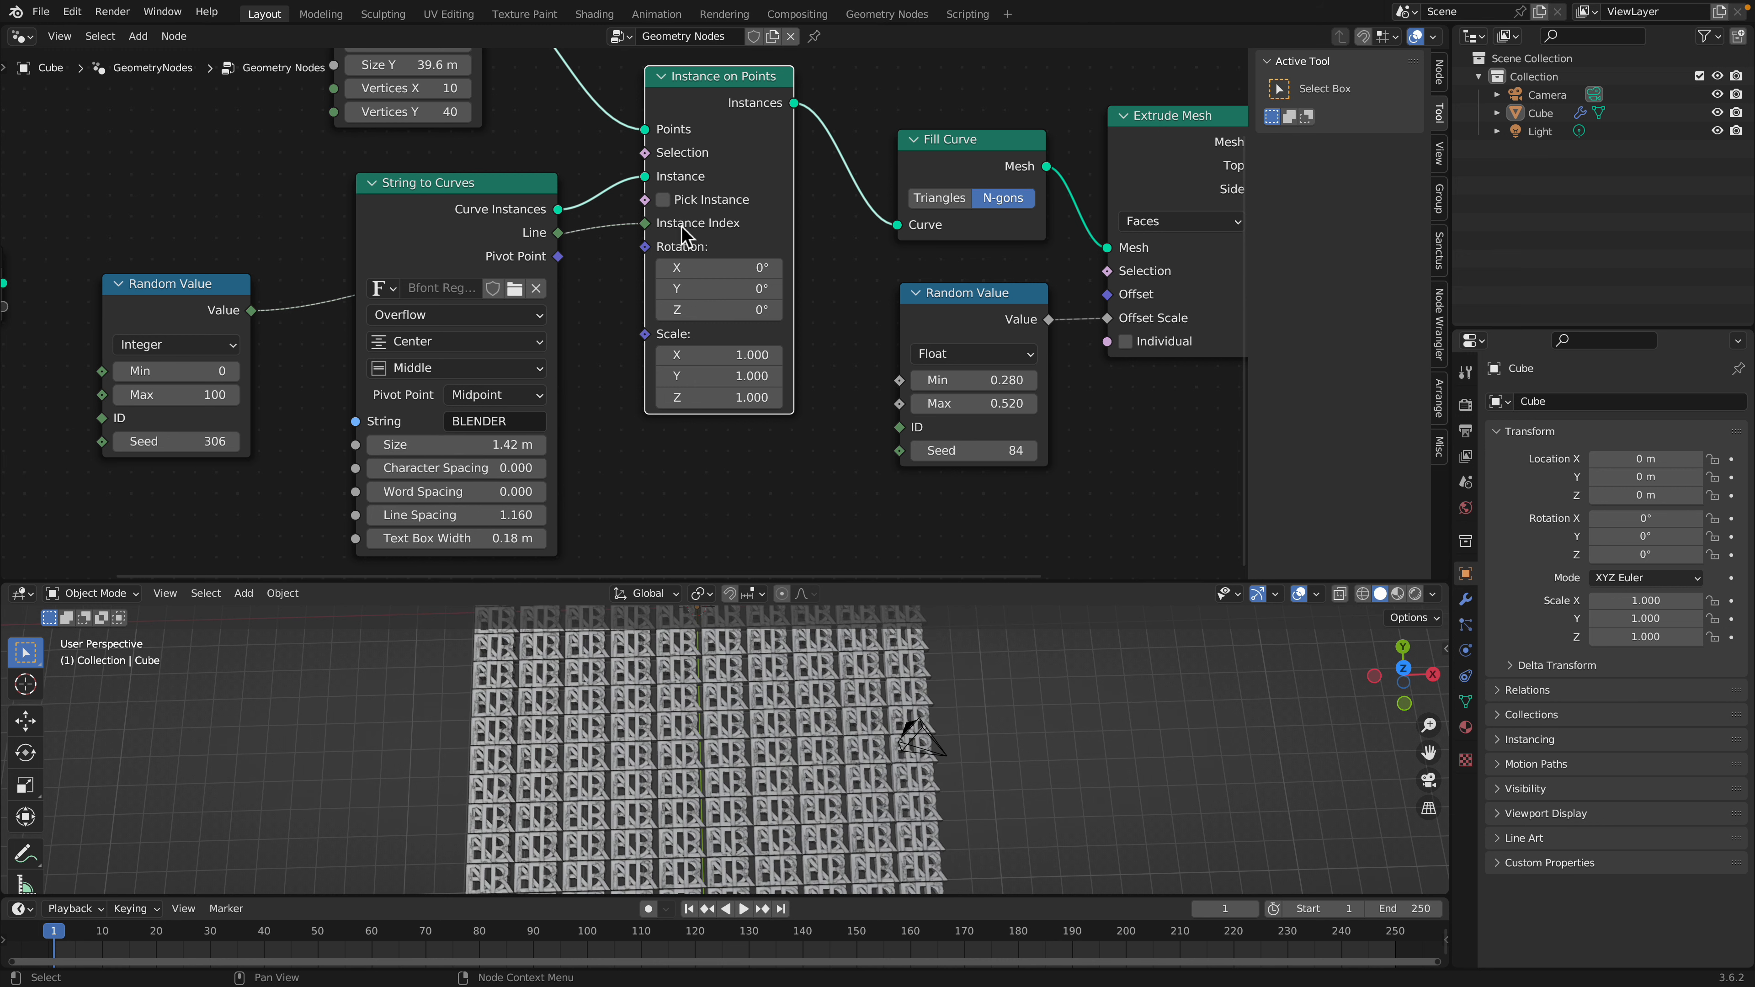
Enable Pick Instance on the Instance on Points node and view the letter grid from the top and at an angle
{"action": "left_click", "coordinate": [690, 206]}
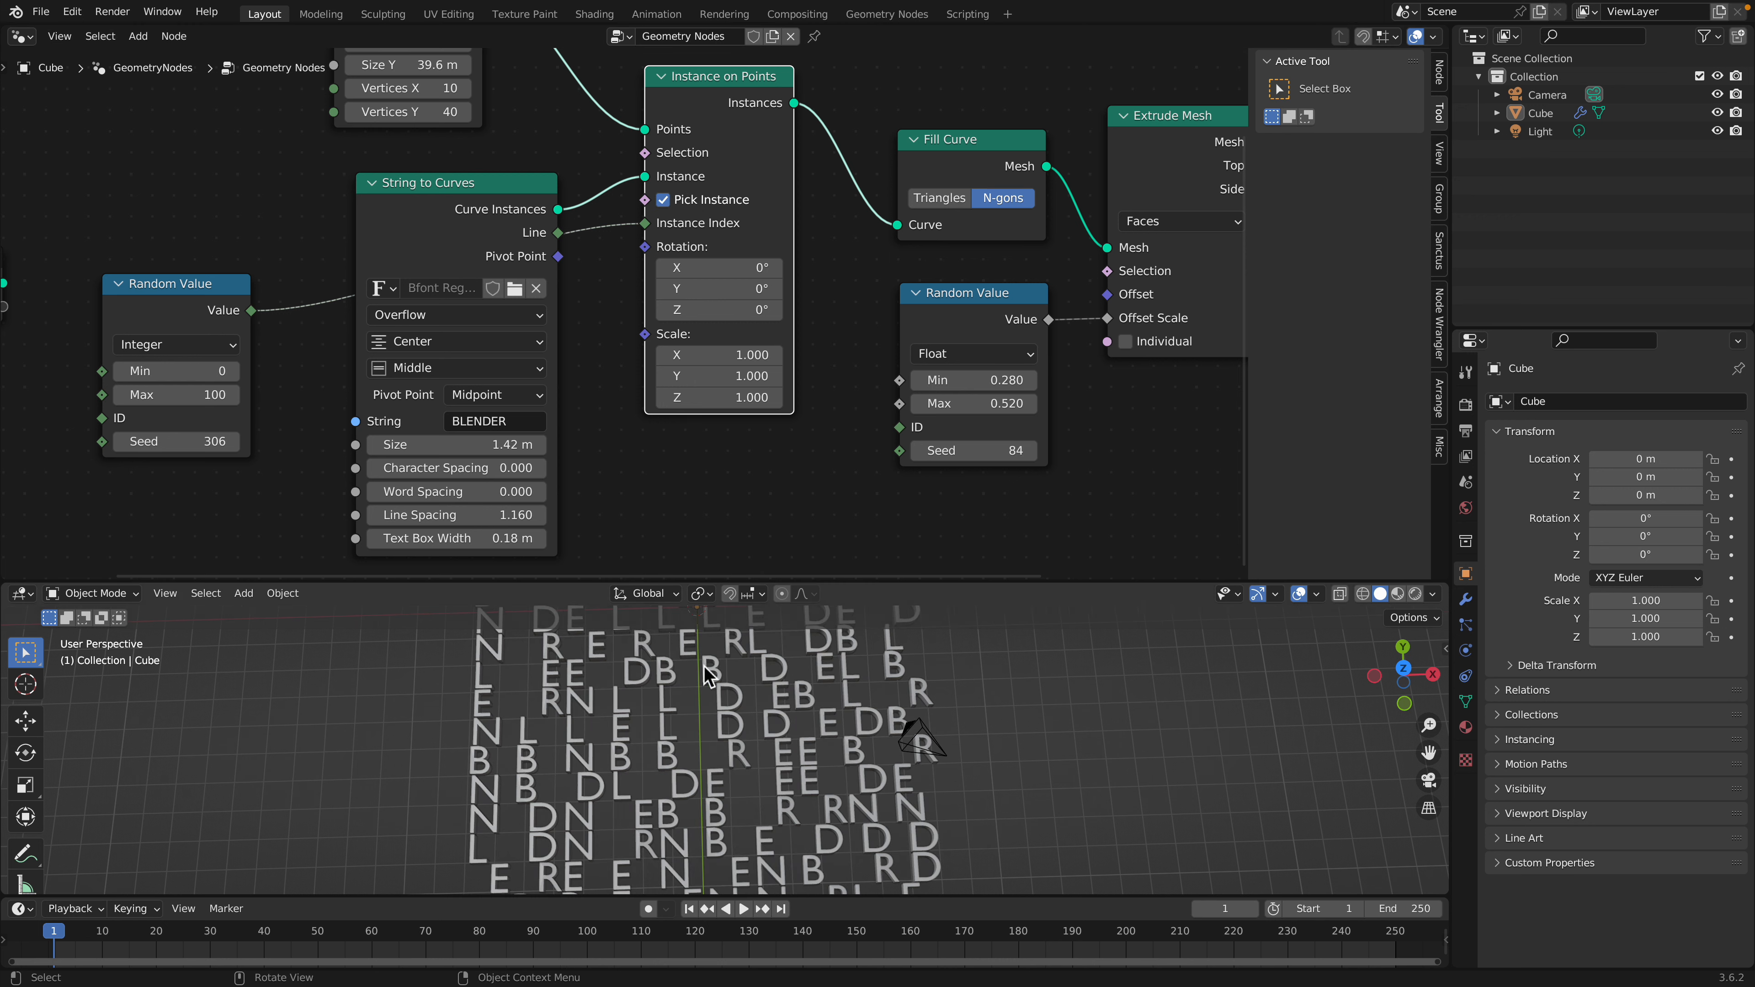
{"action": "left_click", "coordinate": [1403, 668]}
{"action": "scroll", "coordinate": [756, 788], "scroll_direction": "up", "scroll_amount": 1}
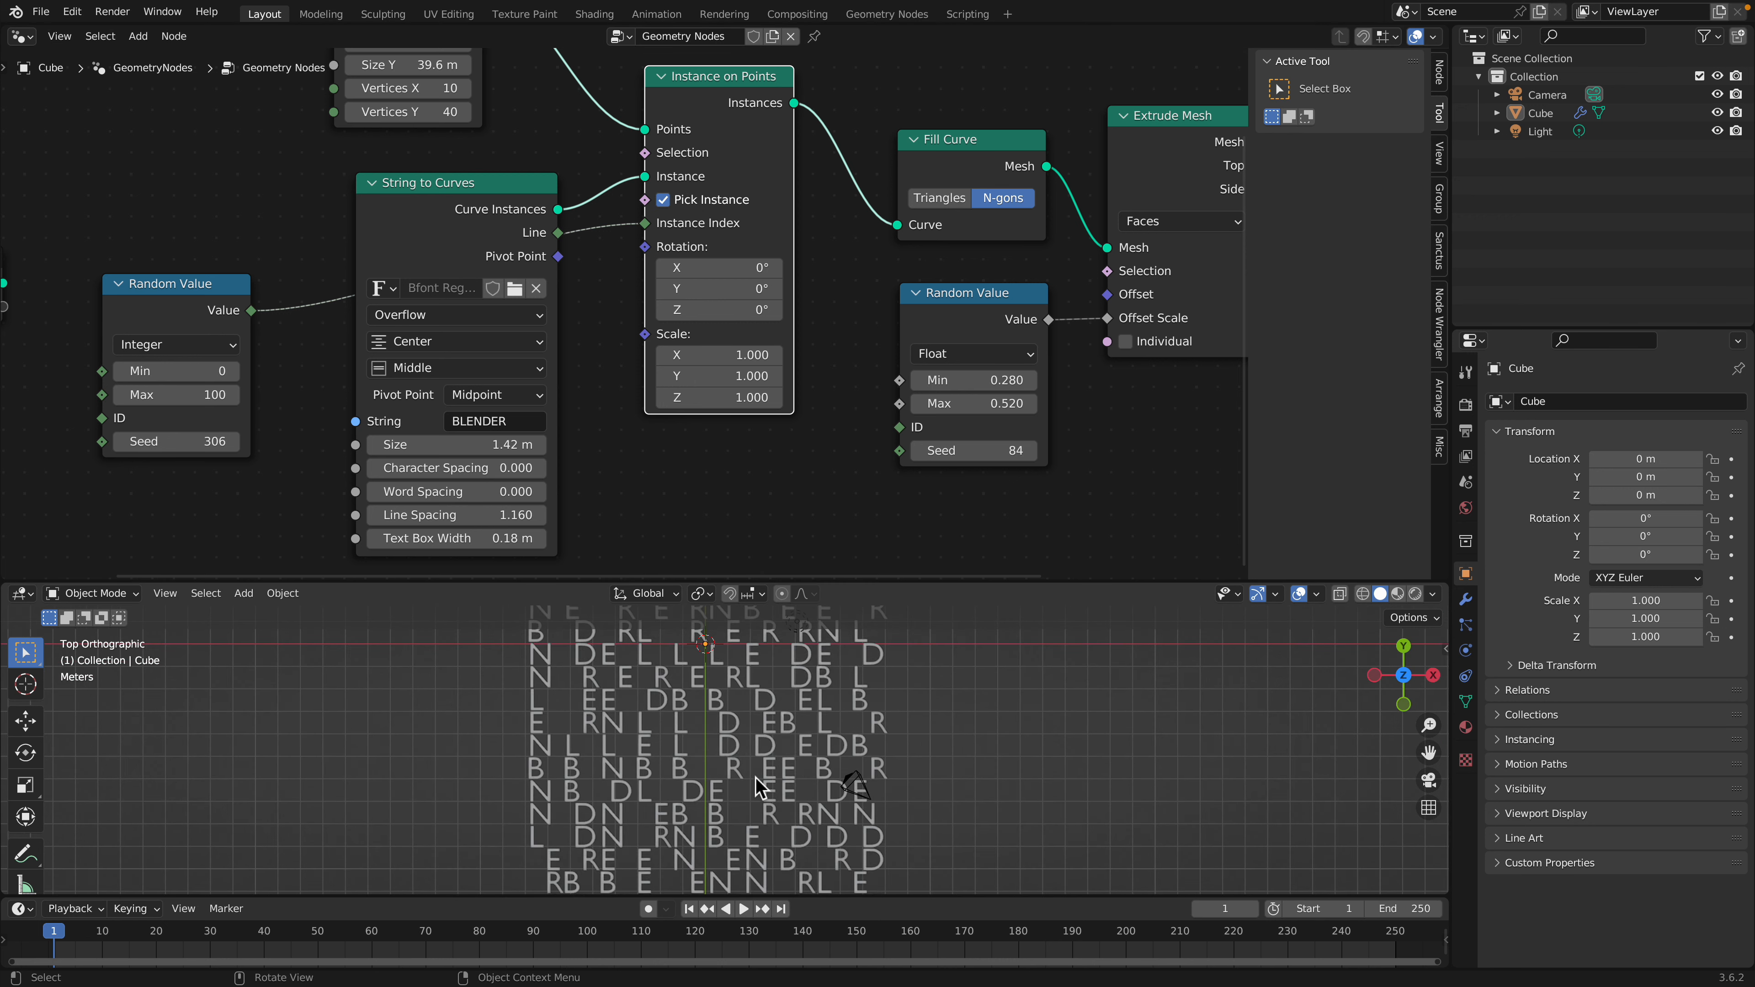
{"action": "middle_click_drag", "start_coordinate": [756, 784], "coordinate": [731, 754]}
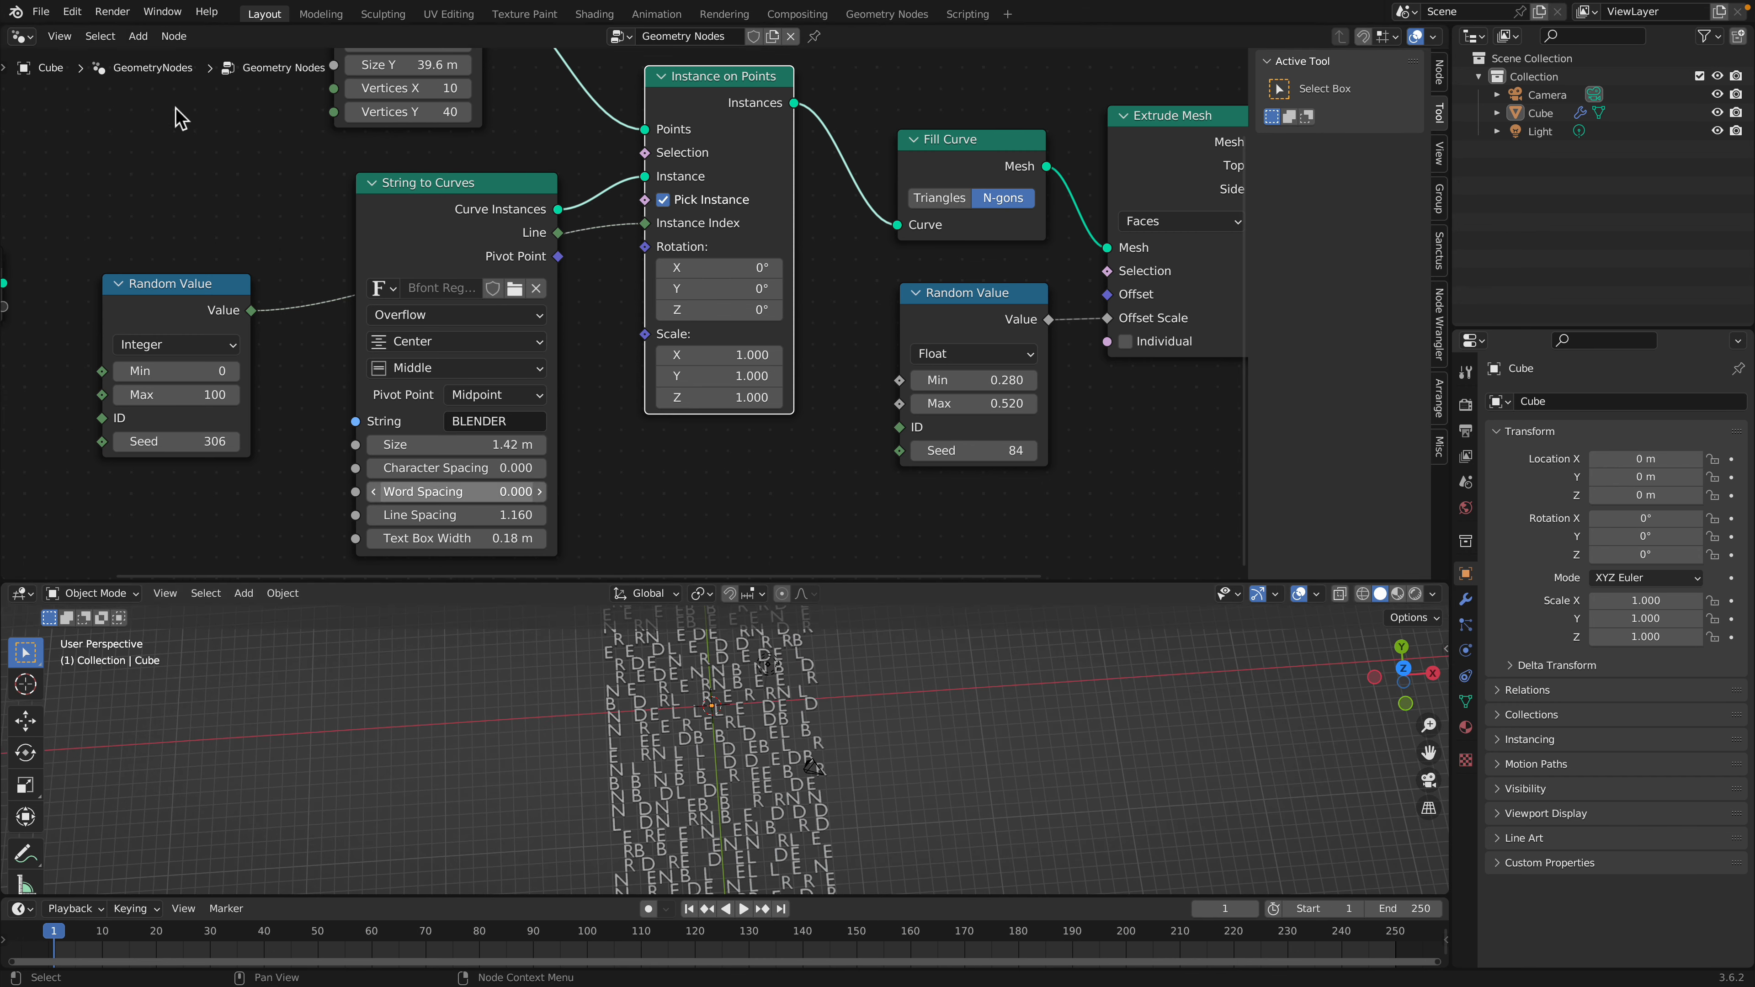
Open the recent file random_instancer_string_003.blend without saving the changes to the current file
{"action": "left_click", "coordinate": [41, 11]}
{"action": "mouse_move", "coordinate": [82, 69]}
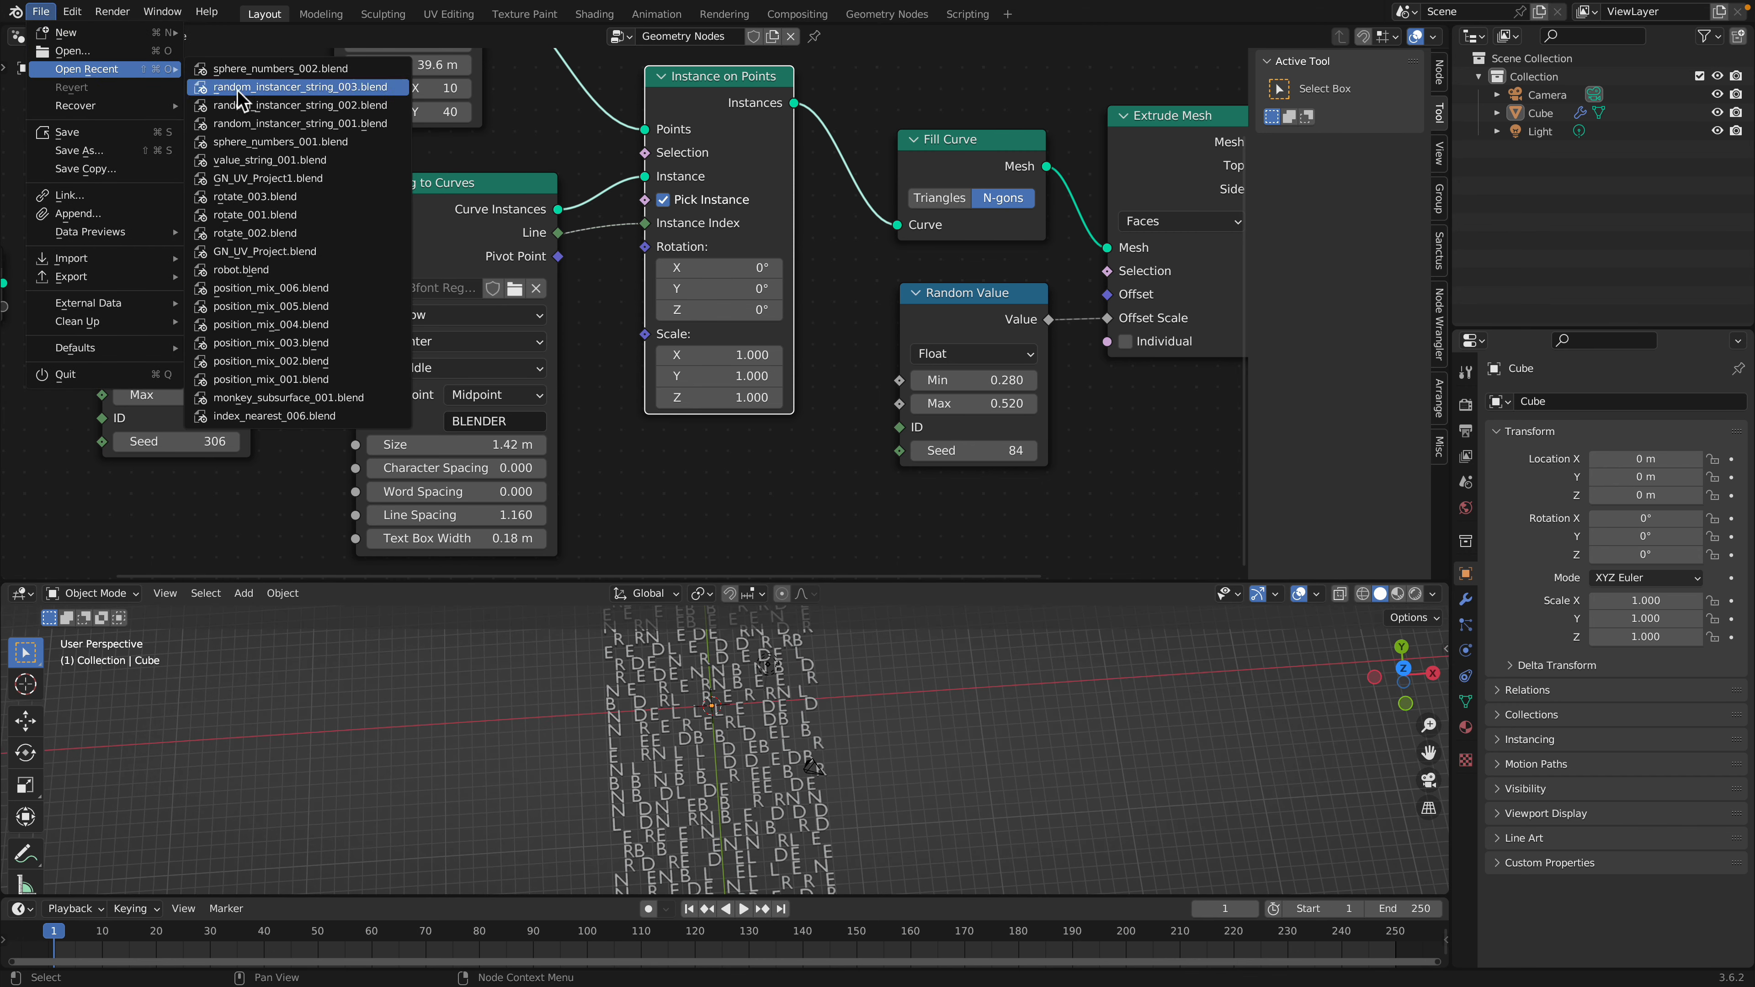
{"action": "left_click", "coordinate": [259, 89]}
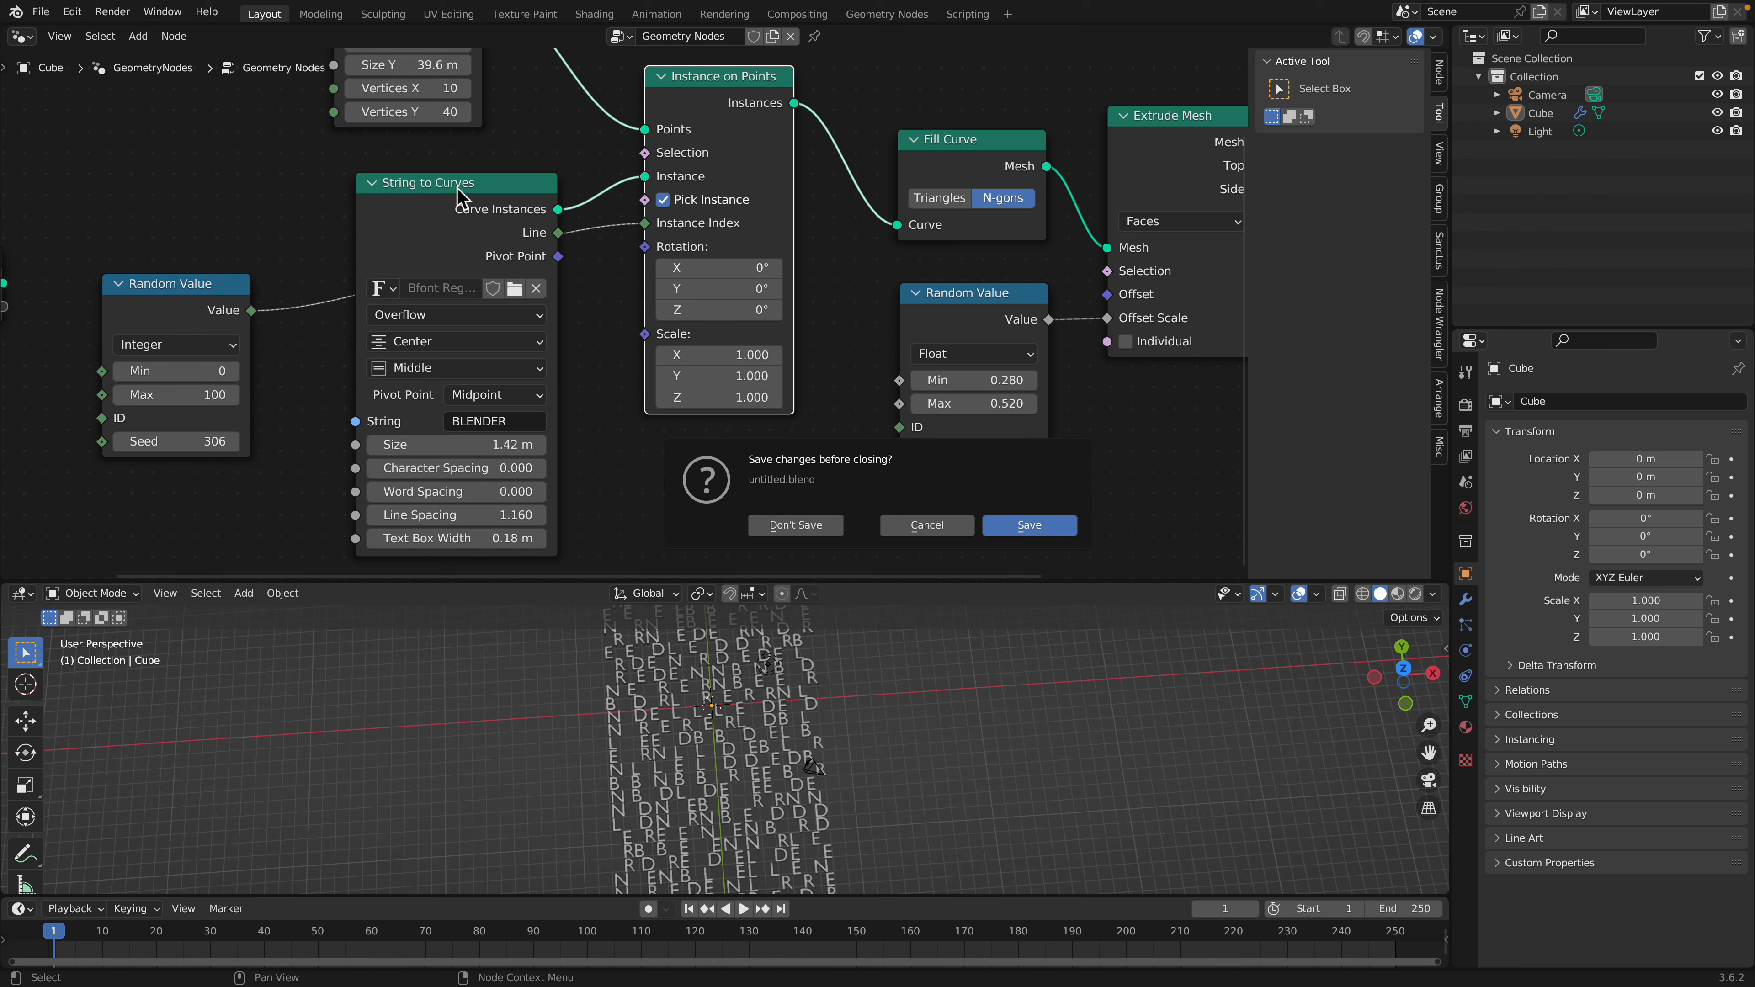
{"action": "left_click", "coordinate": [815, 533]}
{"action": "middle_click_drag", "start_coordinate": [874, 581], "coordinate": [888, 598]}
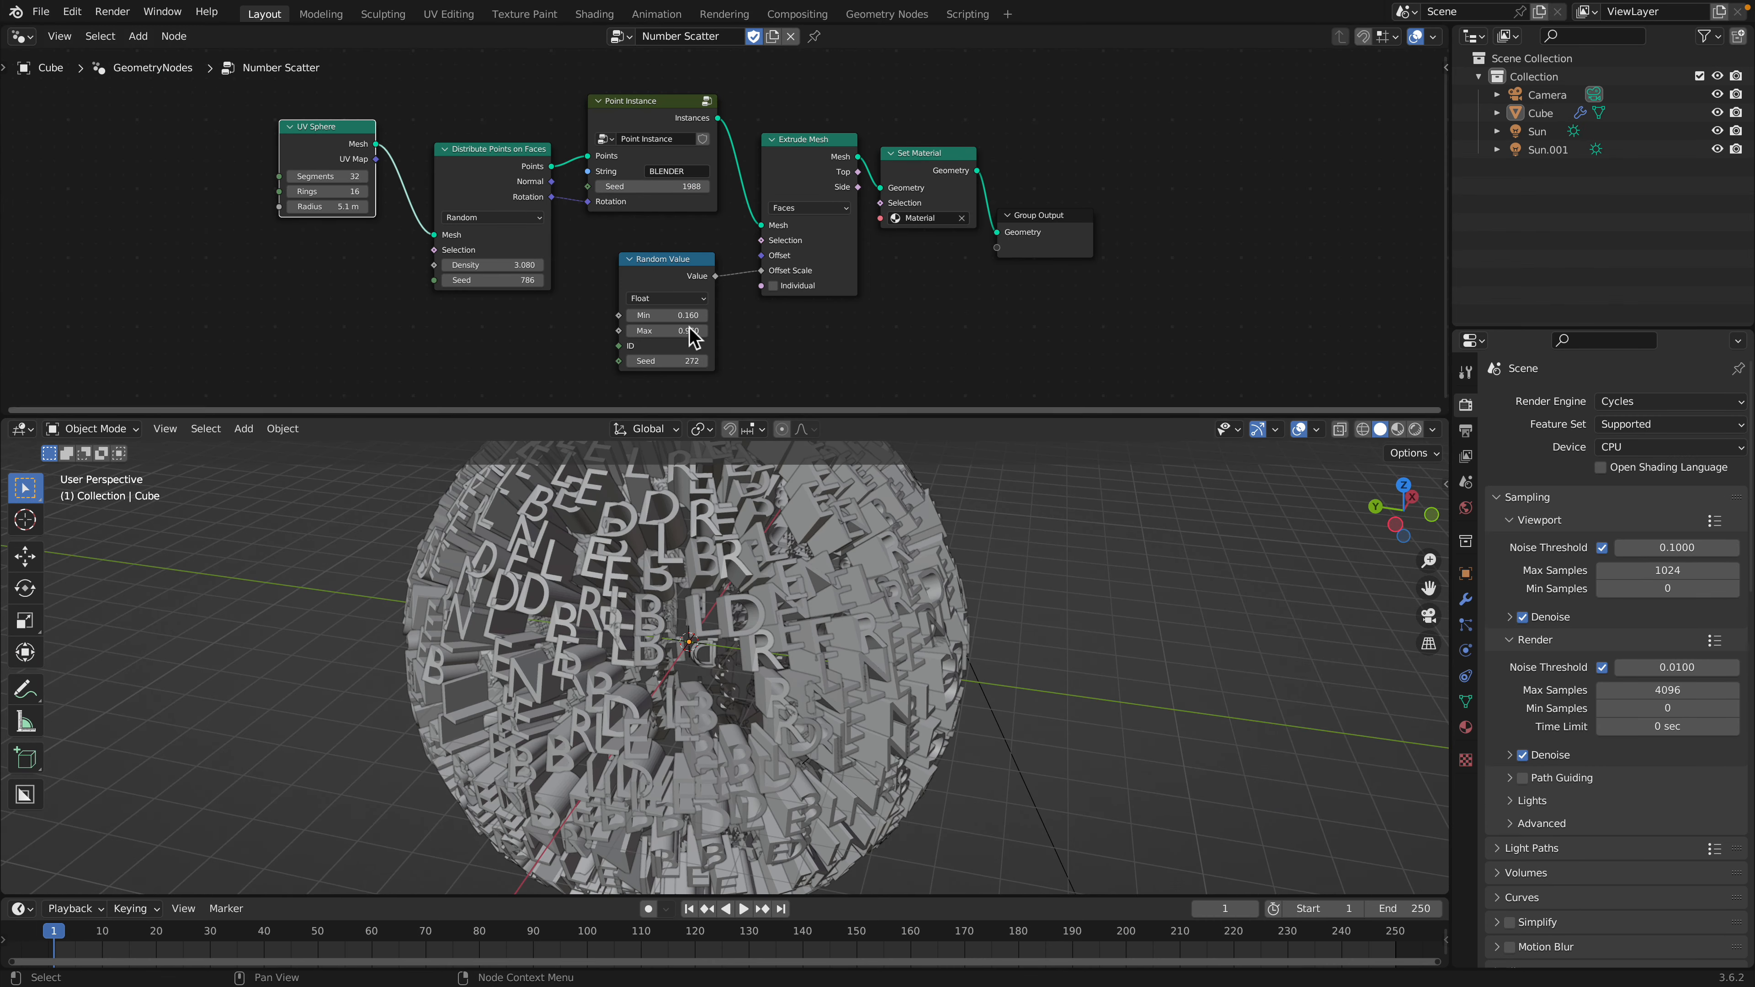
Enlarge the node editor and rearrange the Point Instance, Extrude Mesh, Random Value, Set Material and Group Output nodes
{"action": "left_click_drag", "start_coordinate": [715, 414], "coordinate": [716, 519]}
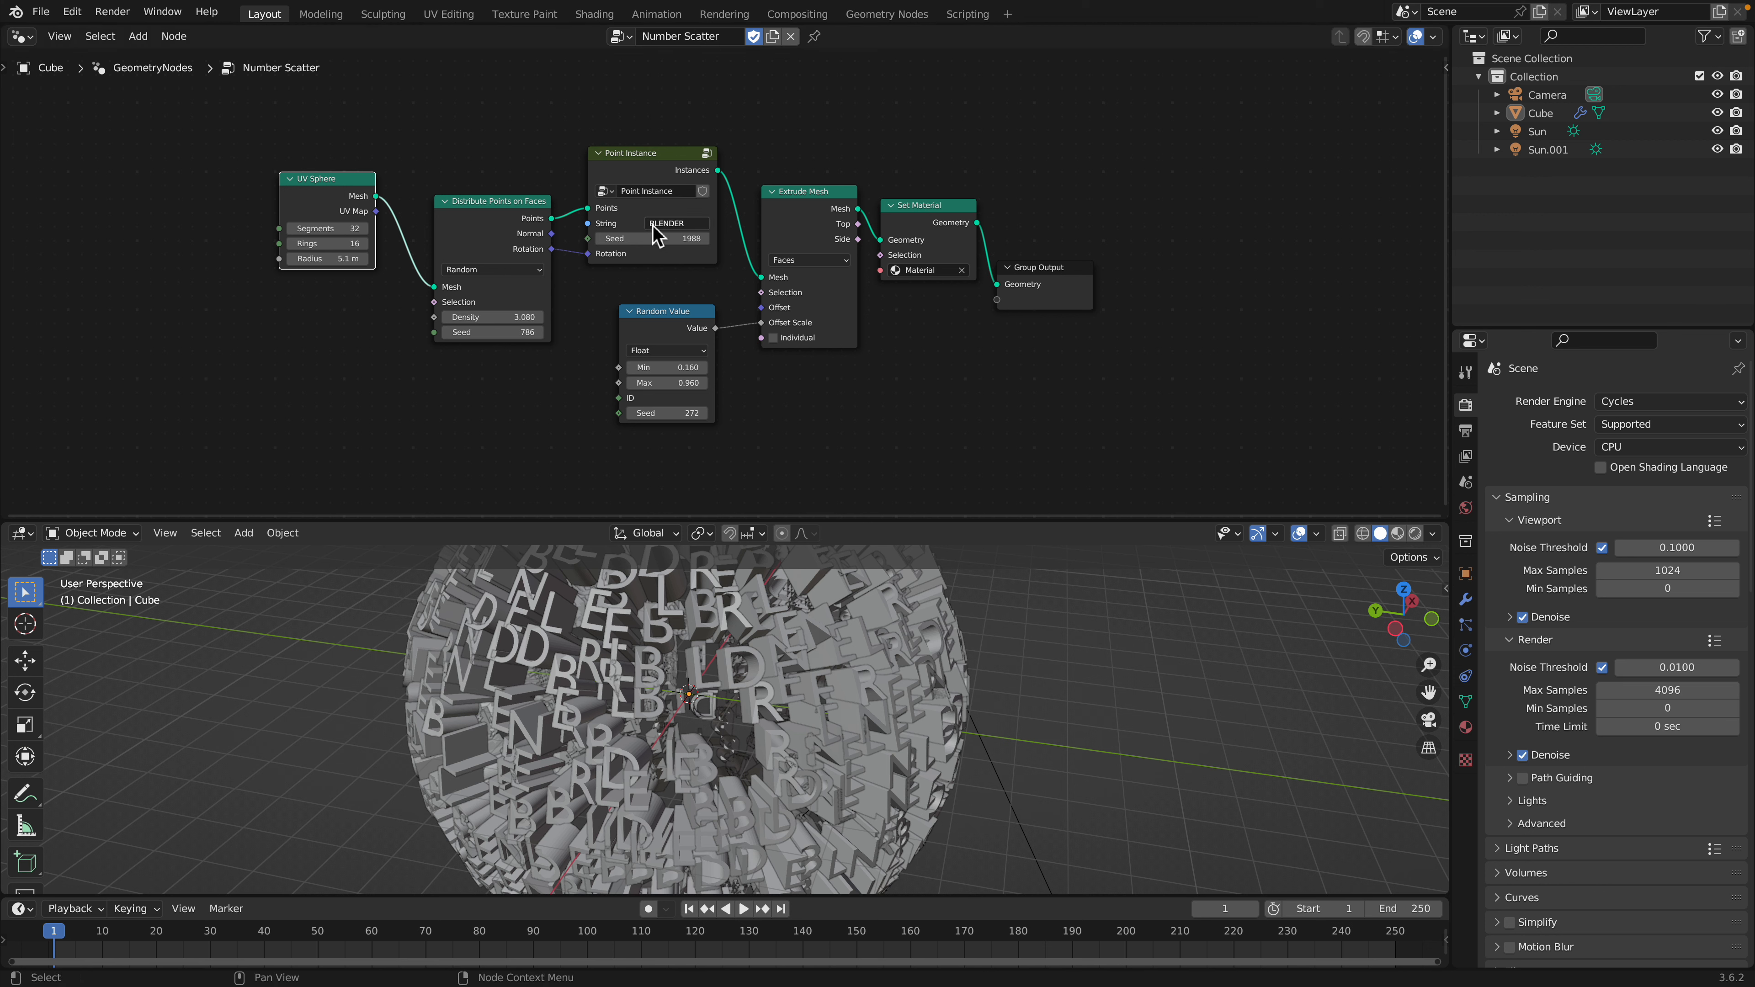
{"action": "left_click_drag", "start_coordinate": [648, 164], "coordinate": [648, 110]}
{"action": "scroll", "coordinate": [651, 178], "scroll_direction": "up", "scroll_amount": 1}
{"action": "left_click_drag", "start_coordinate": [786, 222], "coordinate": [753, 193]}
{"action": "left_click_drag", "start_coordinate": [687, 330], "coordinate": [682, 269]}
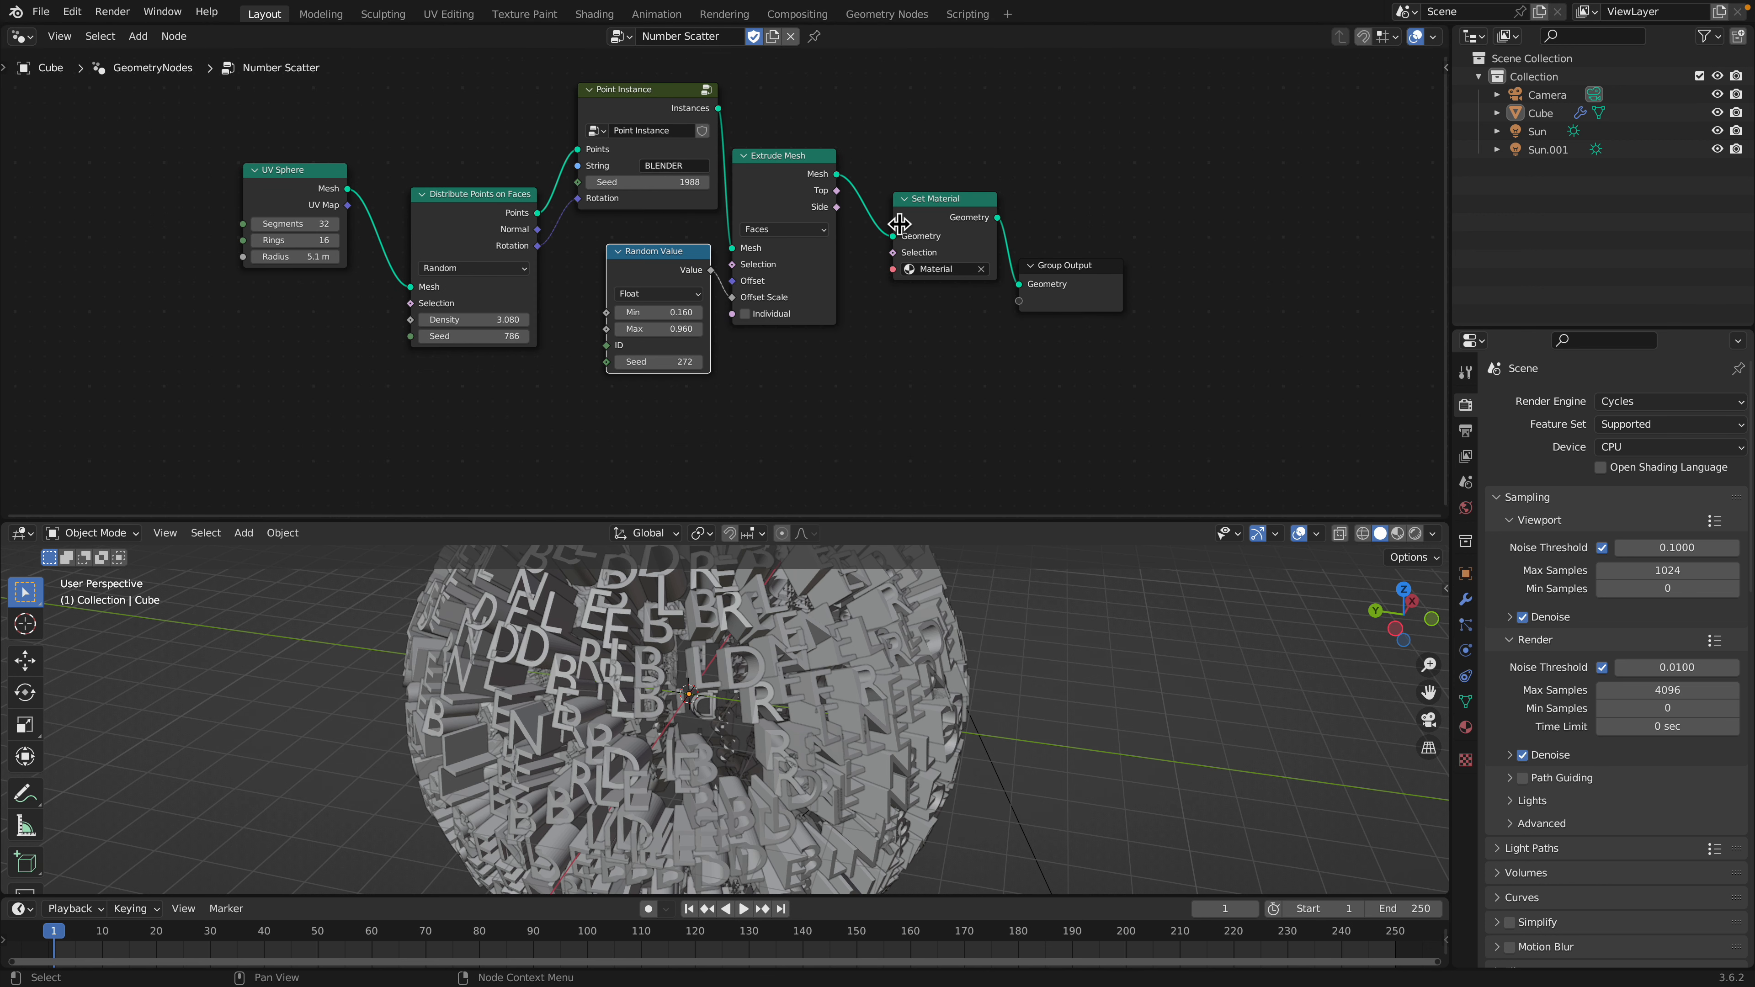
{"action": "left_click_drag", "start_coordinate": [939, 198], "coordinate": [931, 151]}
{"action": "left_click_drag", "start_coordinate": [1064, 264], "coordinate": [1062, 238]}
{"action": "scroll", "coordinate": [413, 220], "scroll_direction": "up", "scroll_amount": 1}
{"action": "scroll", "coordinate": [413, 220], "scroll_direction": "up", "scroll_amount": 1}
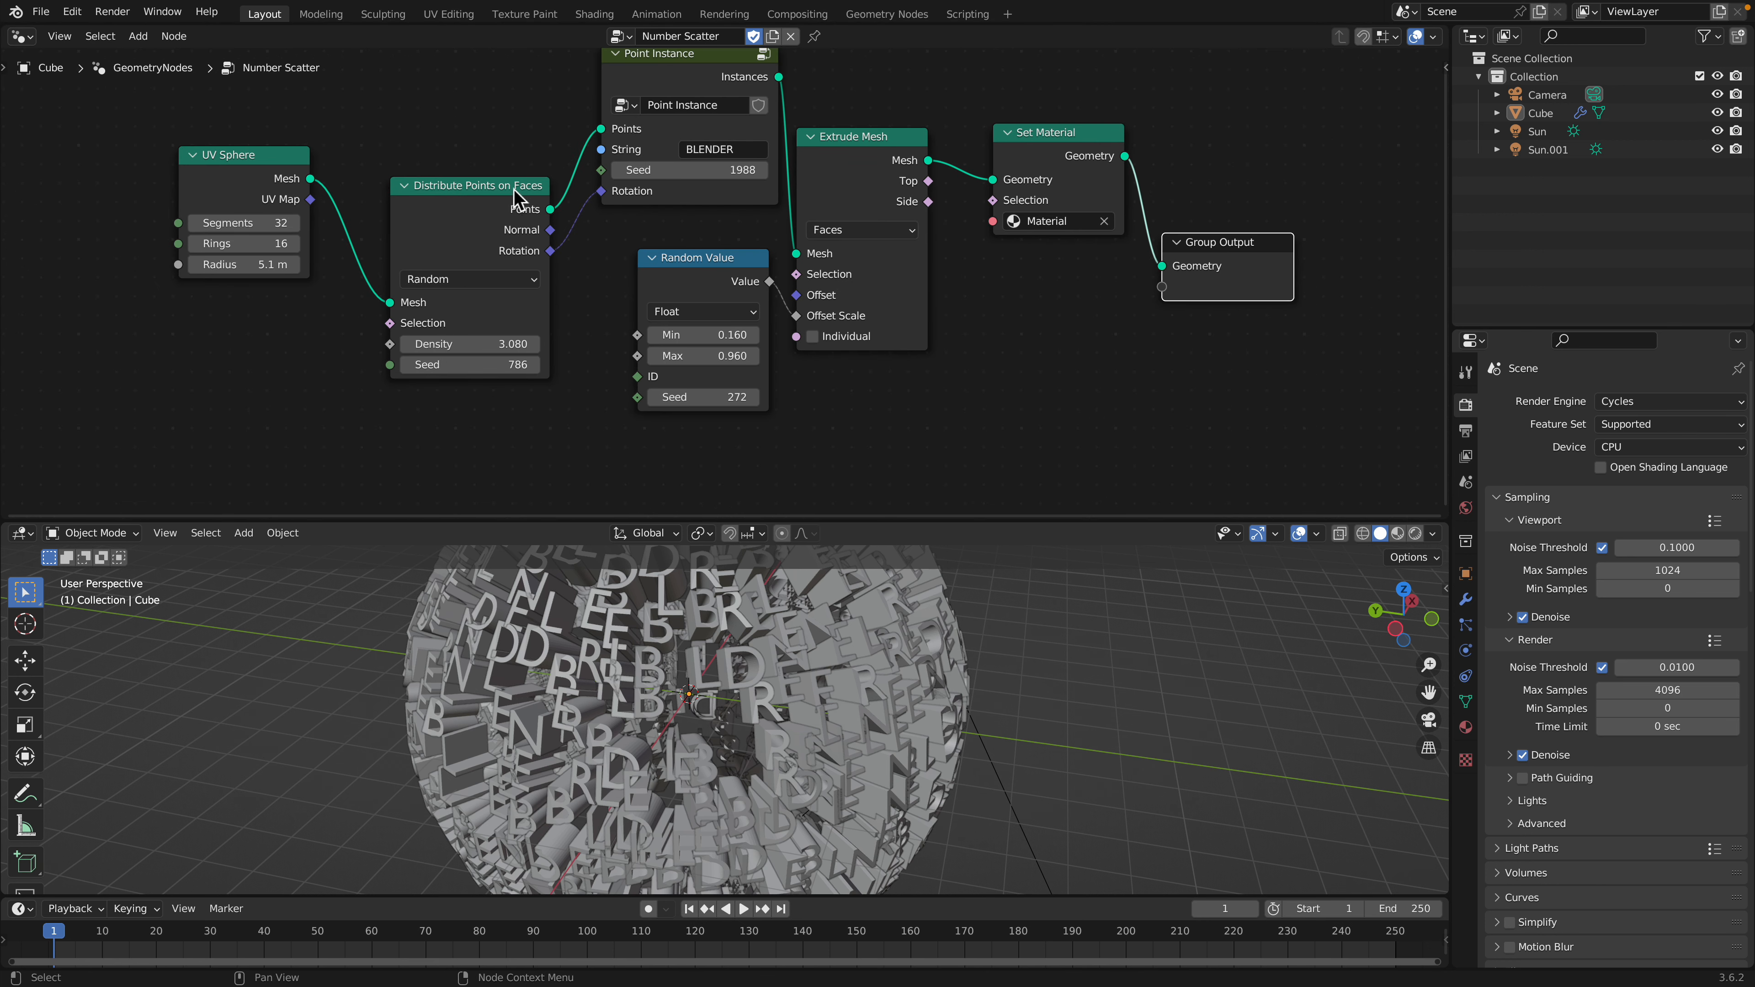
{"action": "left_click", "coordinate": [728, 151]}
{"action": "key", "text": "Return"}
{"action": "middle_click_drag", "start_coordinate": [769, 591], "coordinate": [1085, 611]}
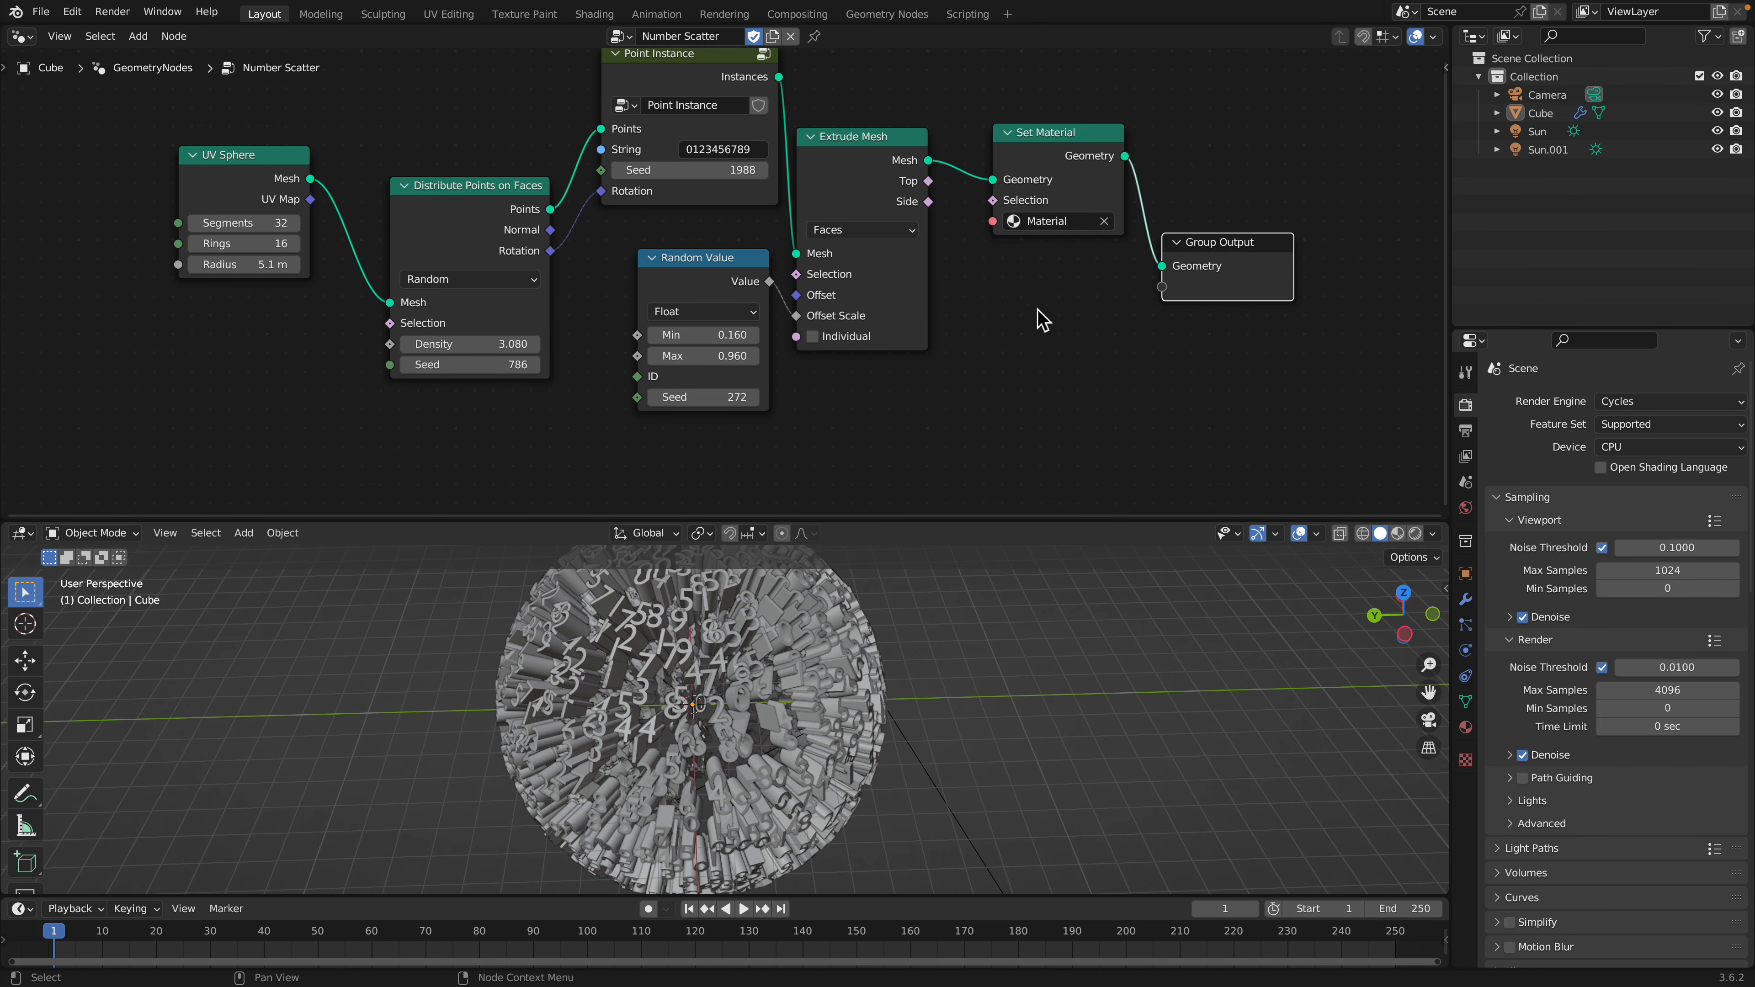
{"action": "left_click_drag", "start_coordinate": [1047, 156], "coordinate": [1049, 181]}
Switch the node editor to the Shader Editor for the sphere's Material and reposition the Hue/Saturation/Value node
{"action": "left_click", "coordinate": [20, 36]}
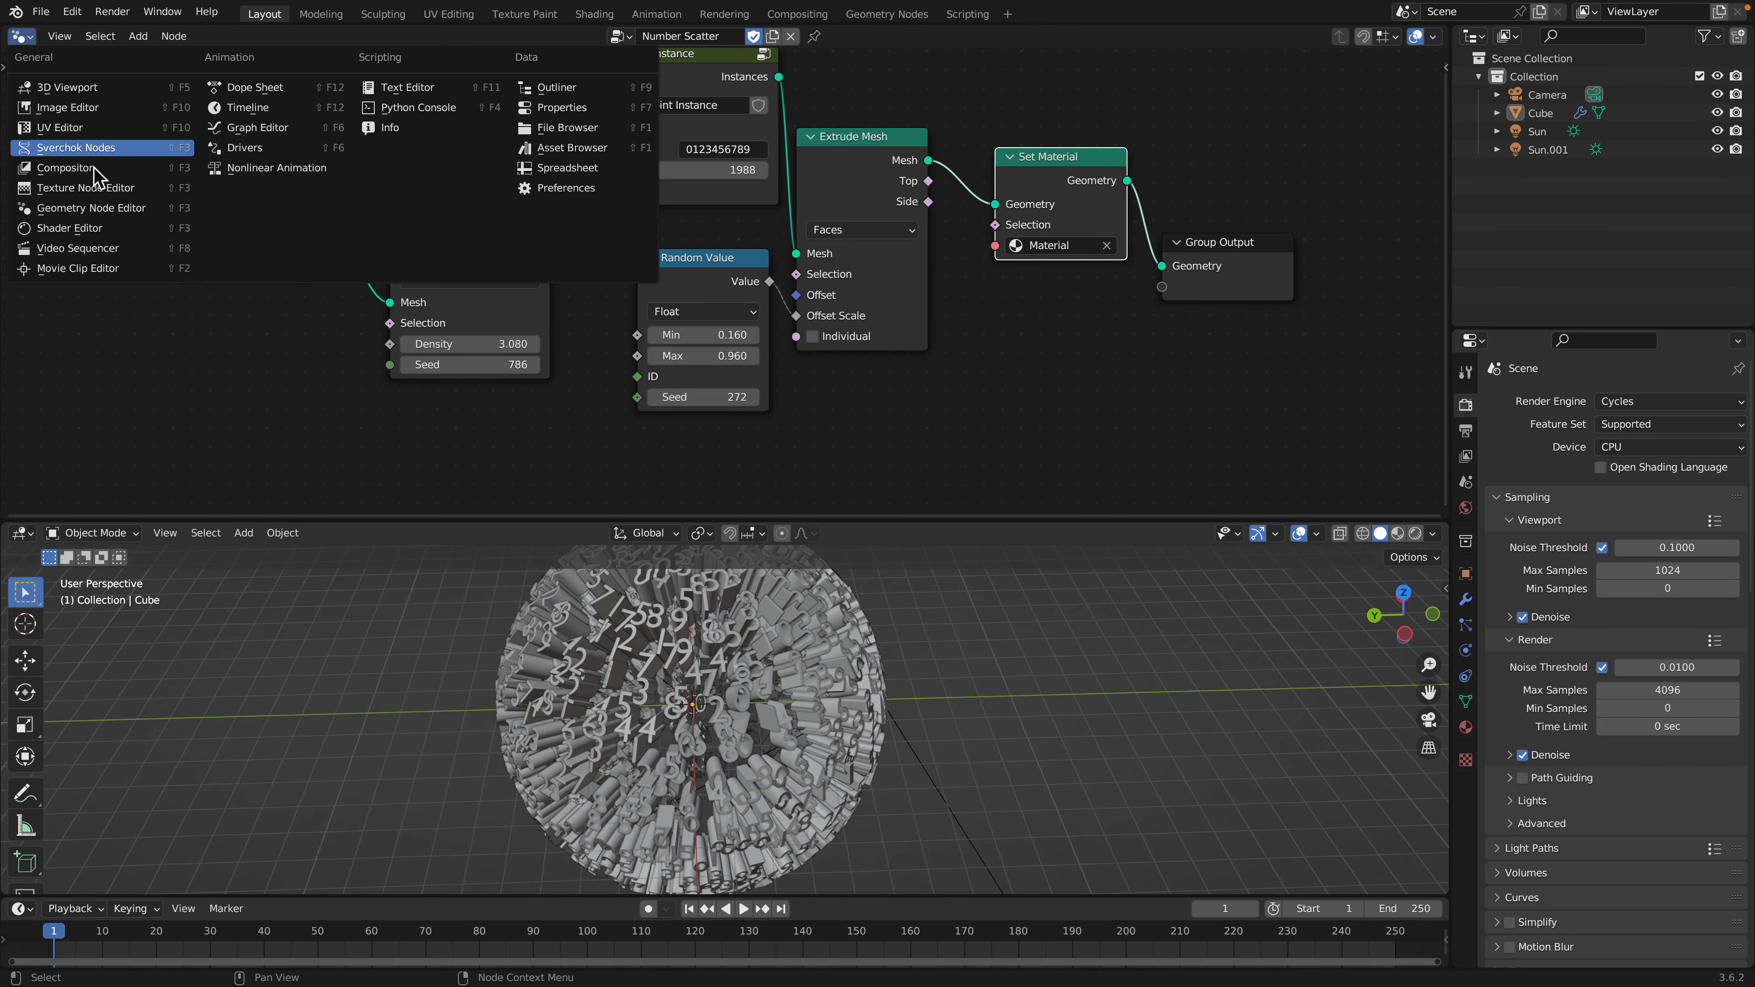
{"action": "left_click", "coordinate": [97, 233]}
{"action": "middle_click_drag", "start_coordinate": [515, 228], "coordinate": [488, 69]}
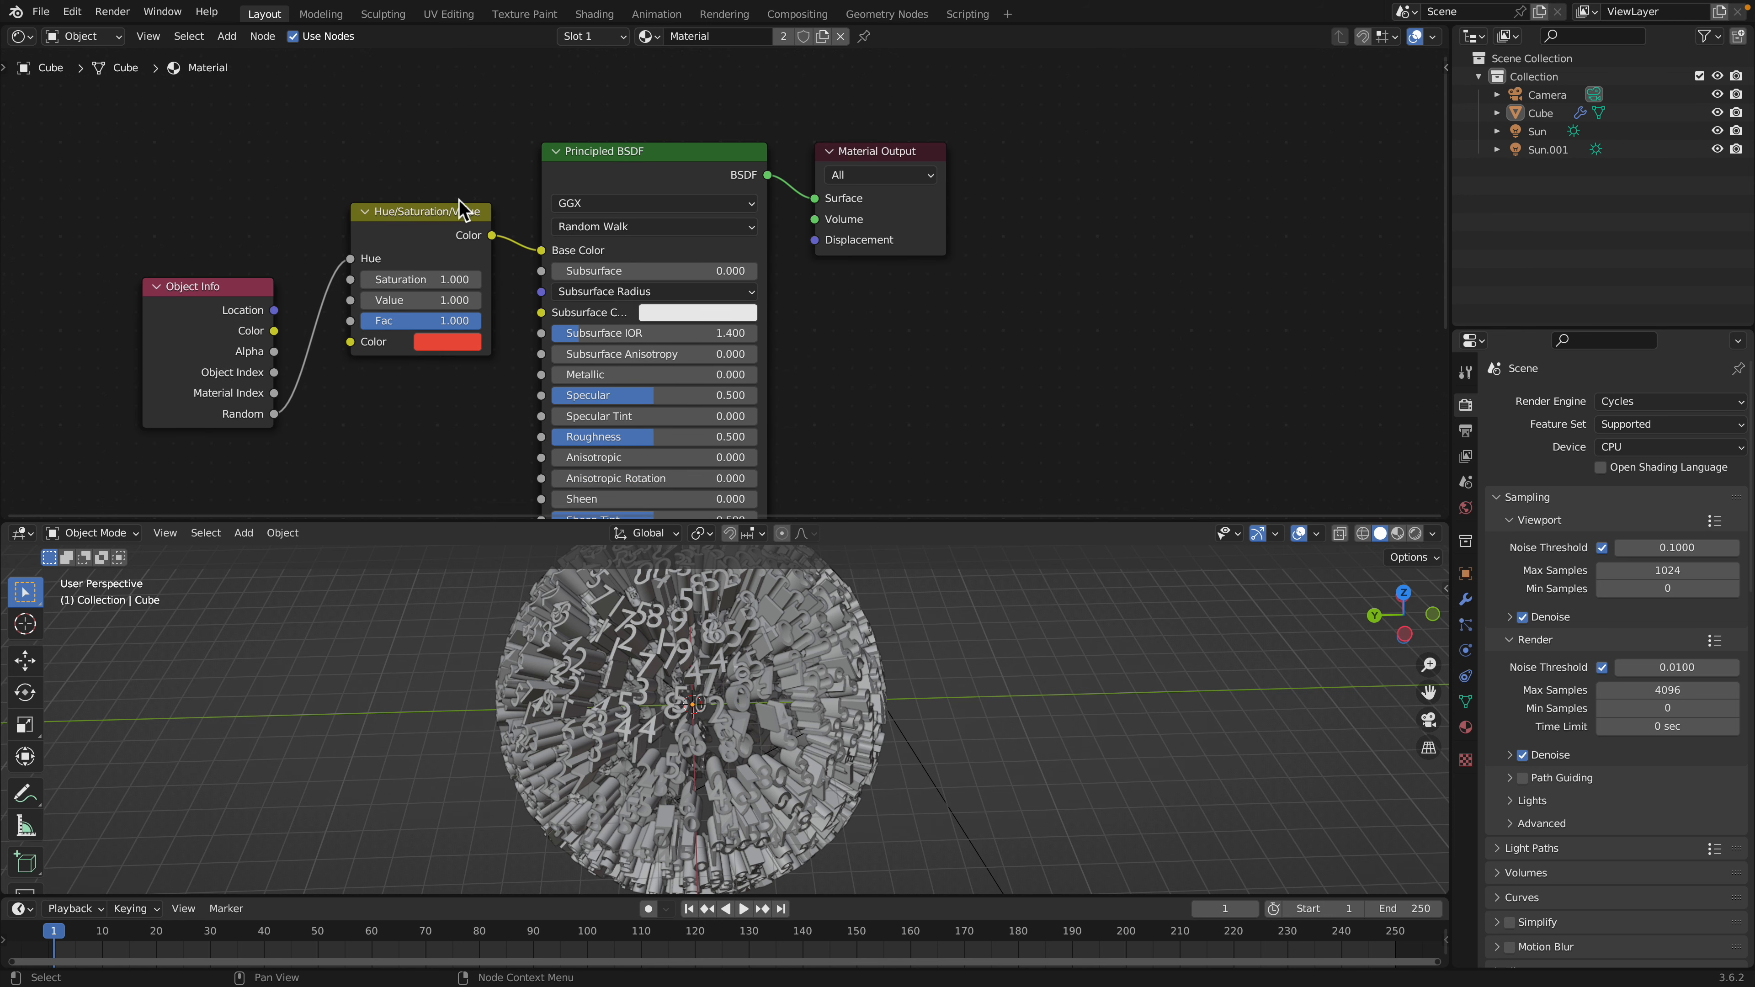
{"action": "left_click", "coordinate": [397, 231]}
Preview the number sphere in Rendered shading from several angles in an enlarged viewport and return to Solid shading
{"action": "left_click", "coordinate": [1414, 533]}
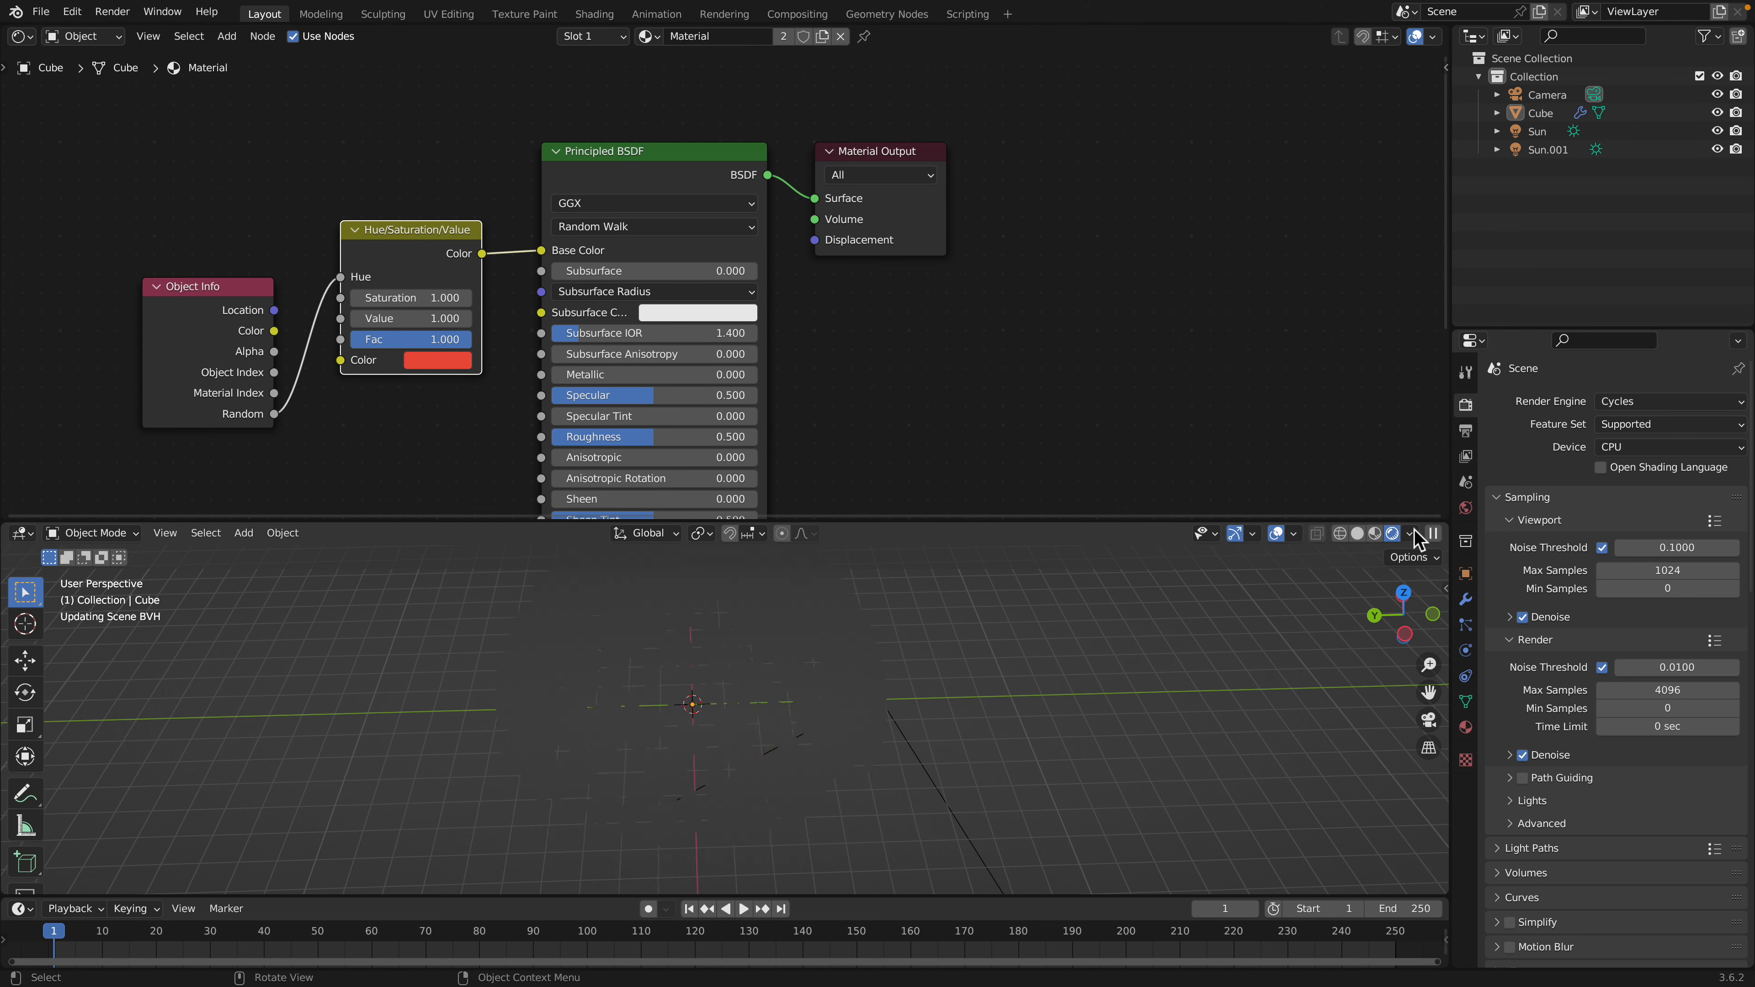
{"action": "left_click_drag", "start_coordinate": [945, 519], "coordinate": [945, 361]}
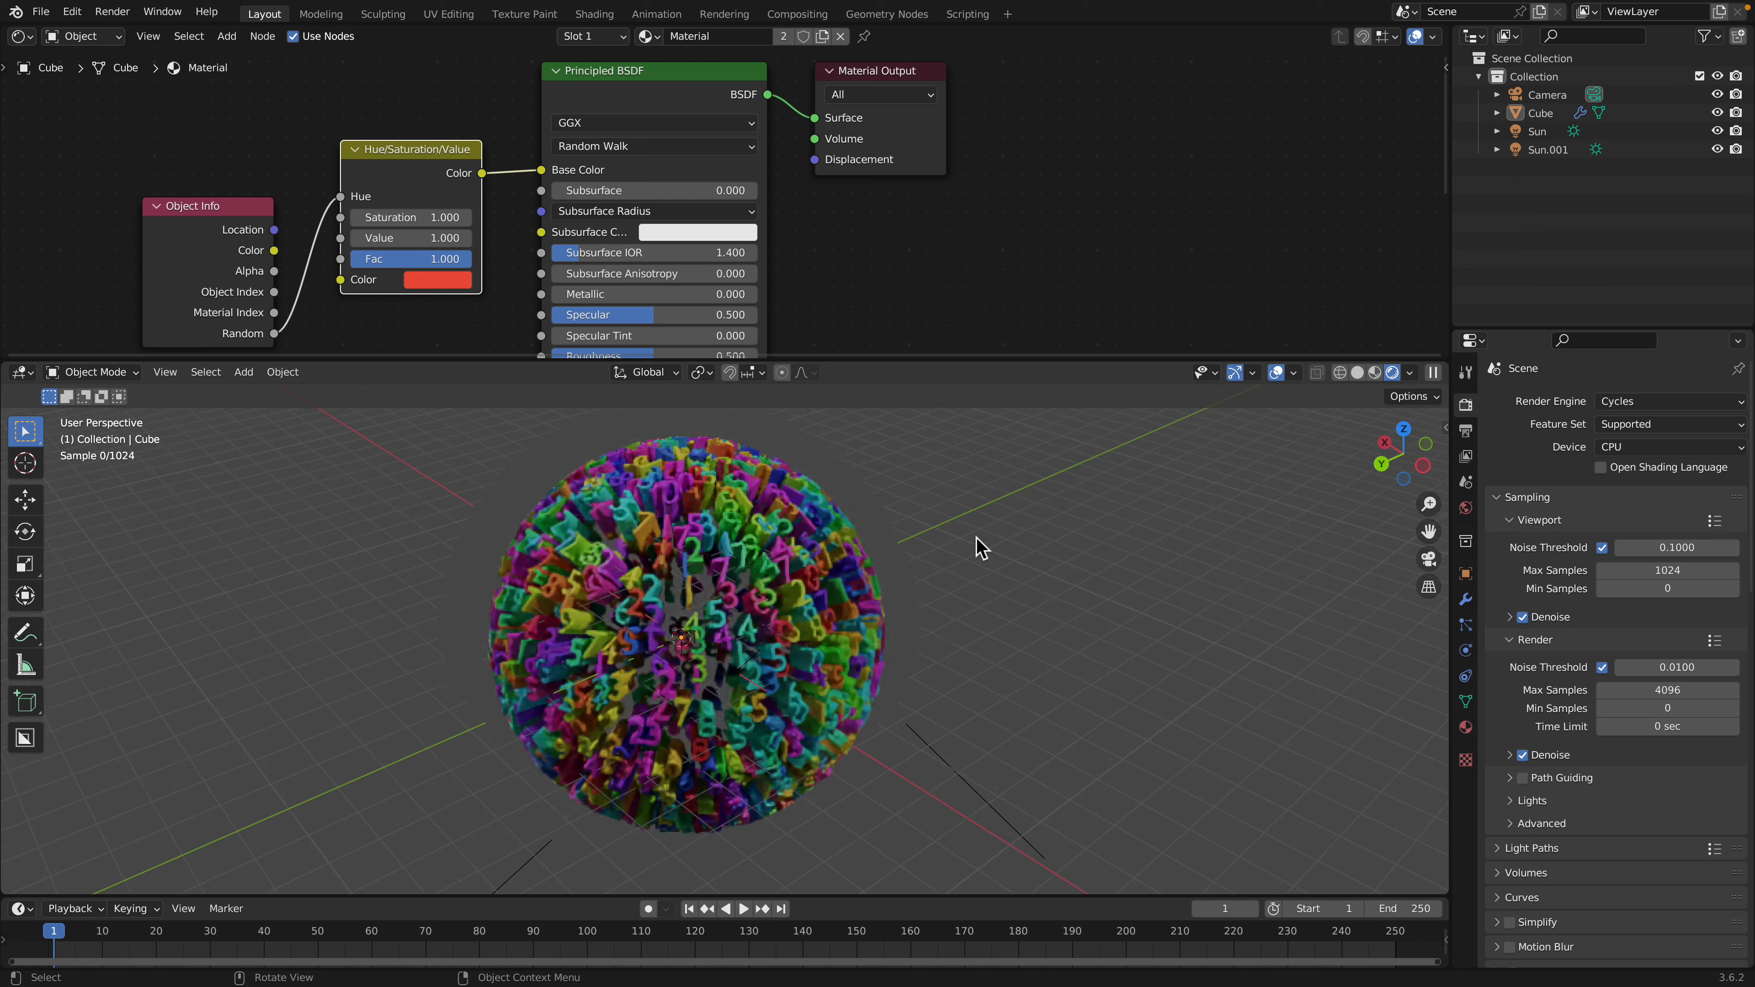
{"action": "middle_click_drag", "start_coordinate": [979, 545], "coordinate": [815, 629]}
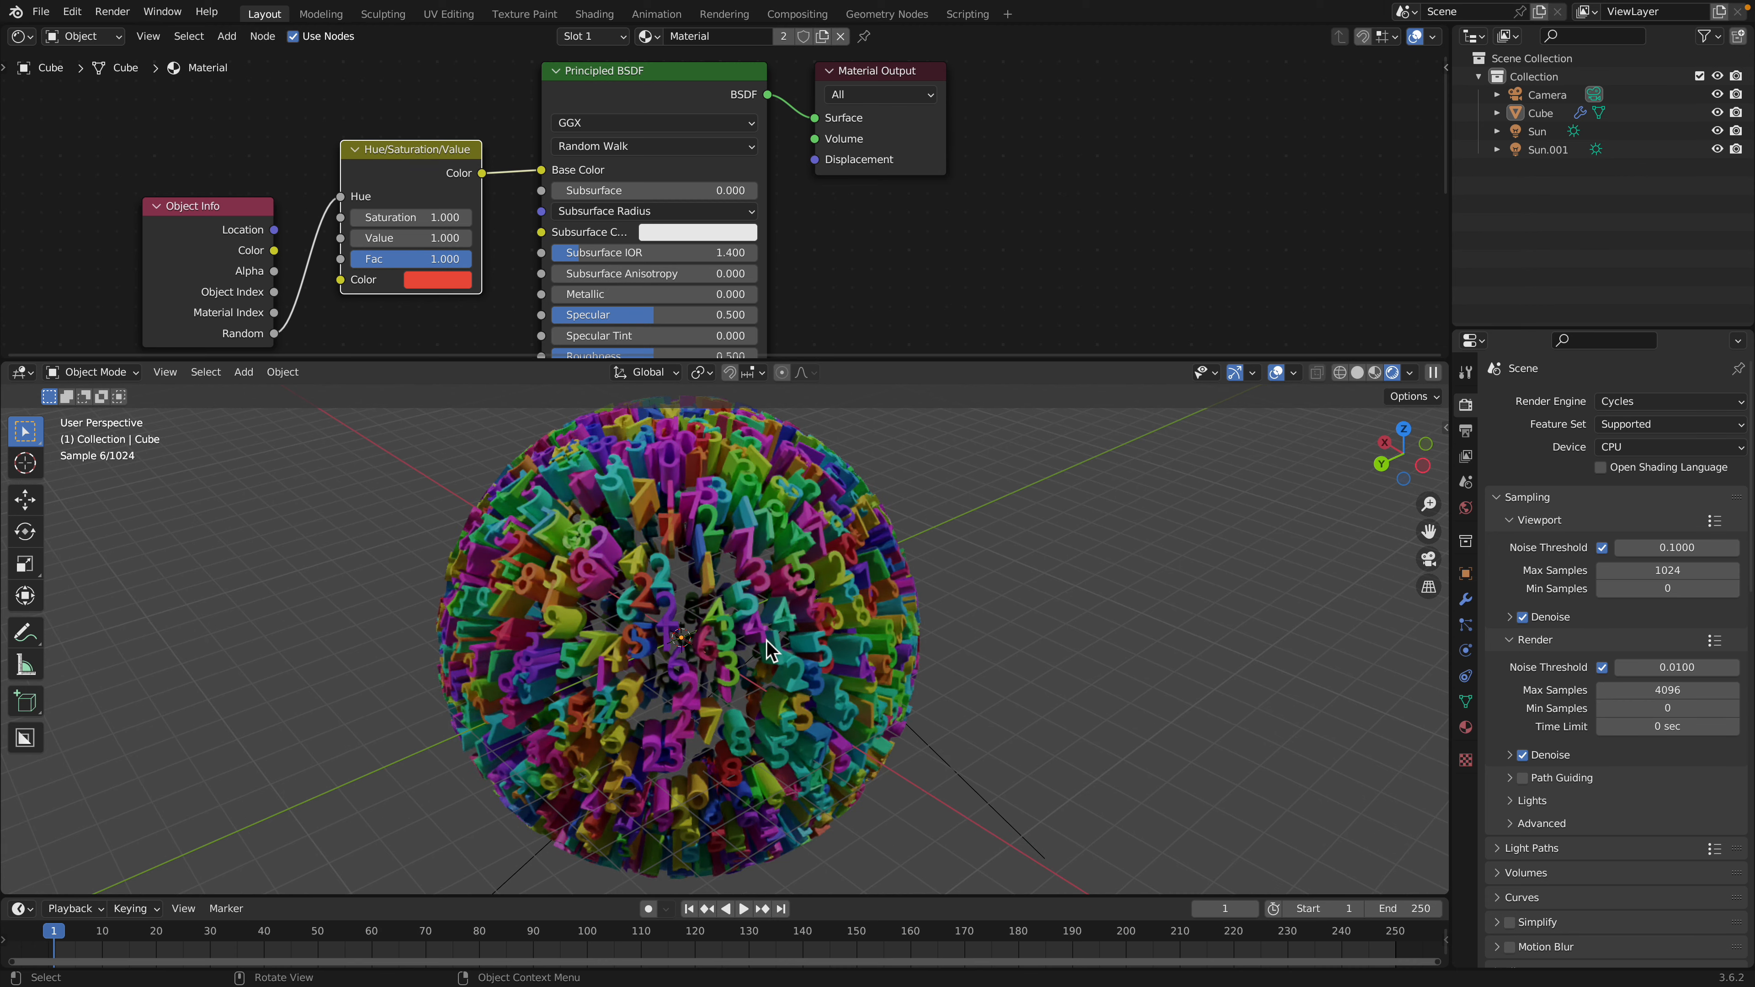
{"action": "middle_click_drag", "start_coordinate": [770, 650], "coordinate": [1310, 450]}
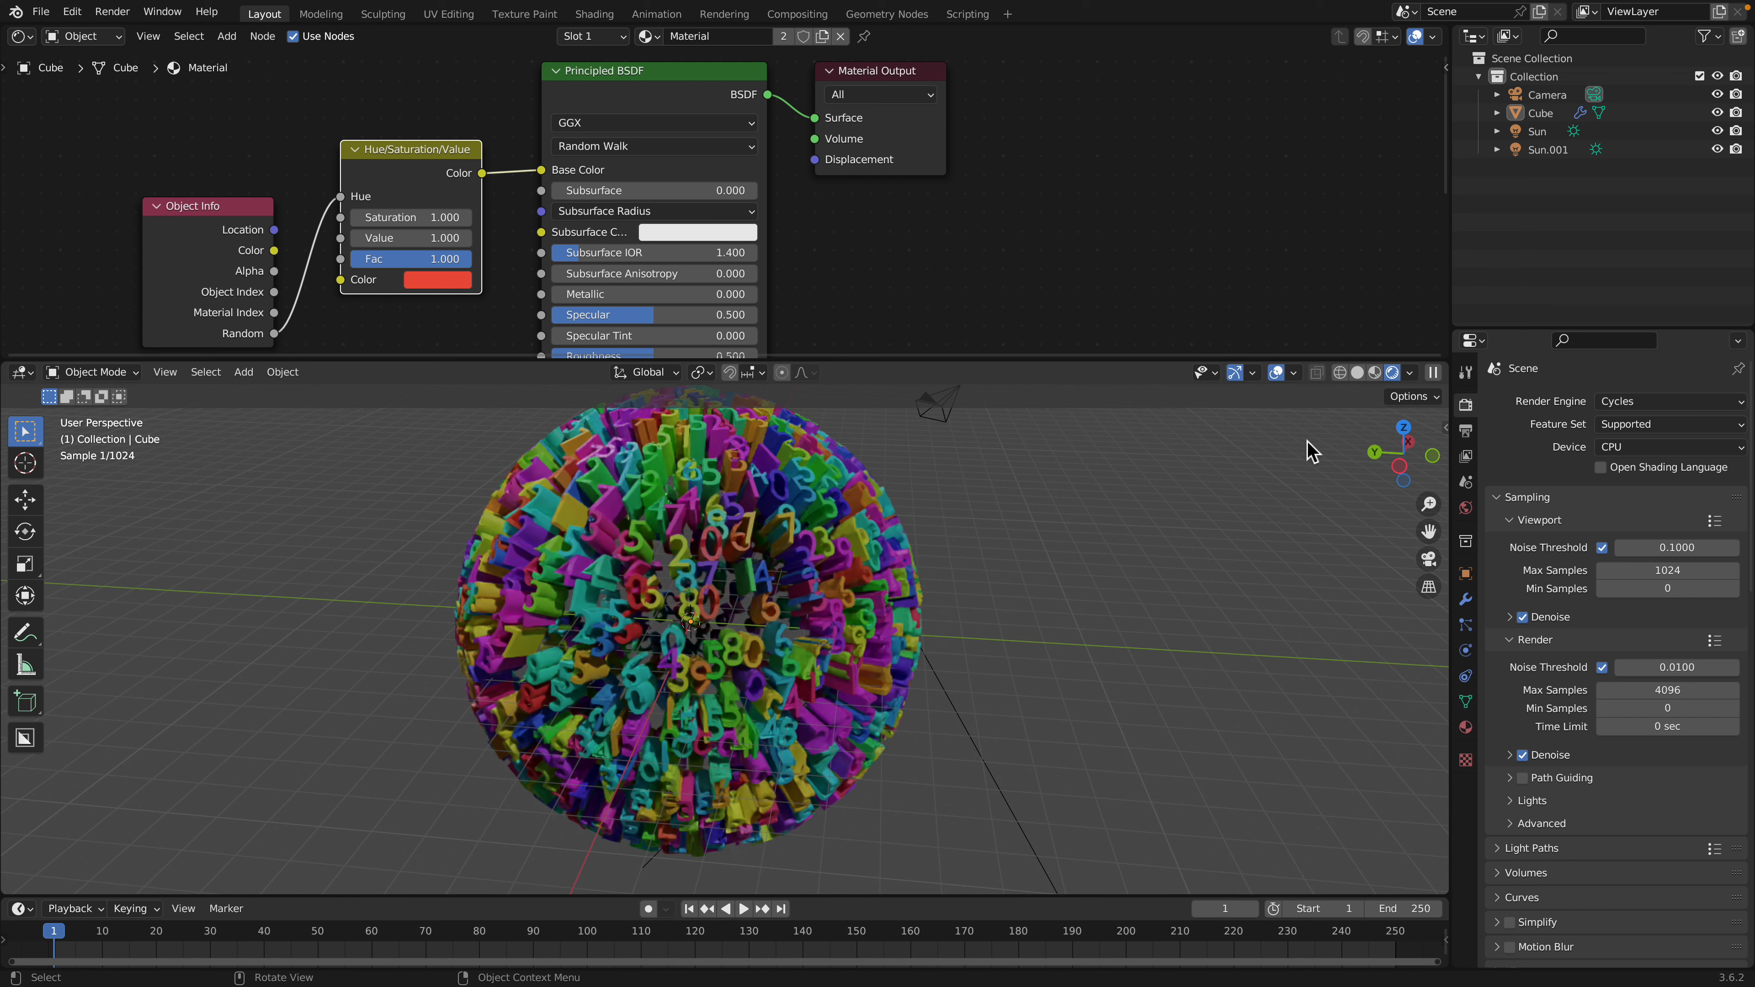
{"action": "left_click", "coordinate": [1358, 375]}
{"action": "middle_click_drag", "start_coordinate": [908, 522], "coordinate": [953, 572]}
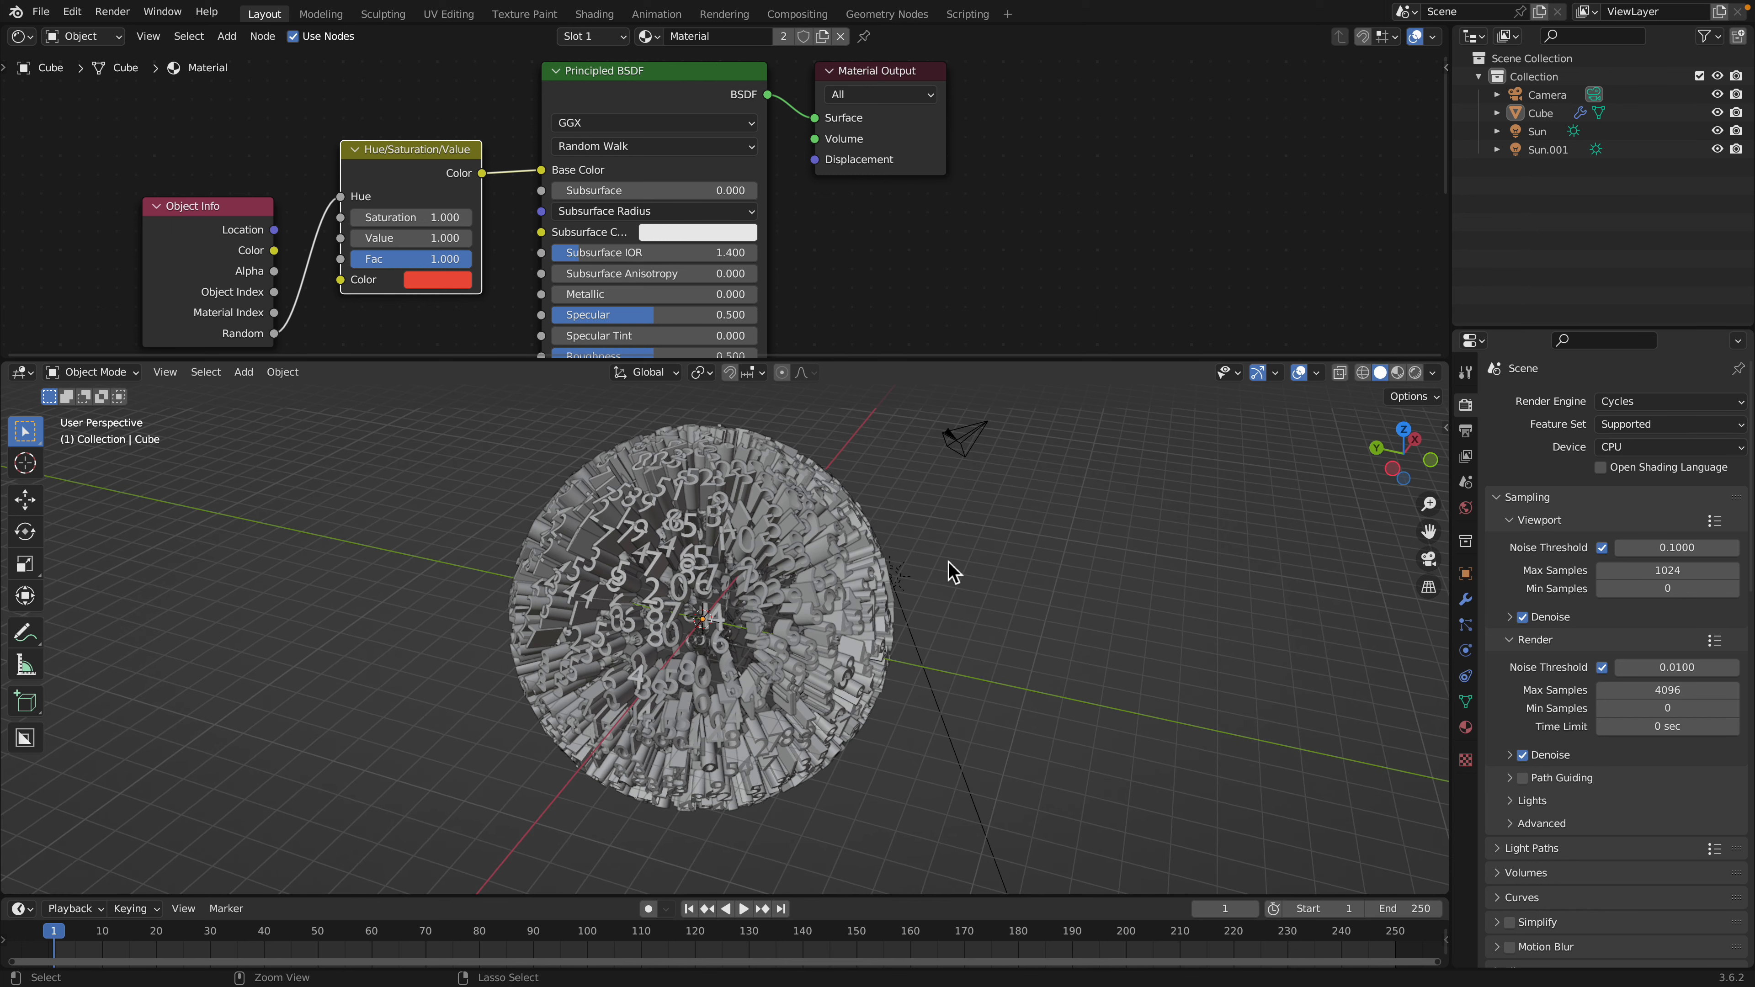
Switch to Safari and open the YouTube link from the Attribute Visualizer answer on Blender Stack Exchange in a new tab
{"action": "key", "text": "ctrl+Right"}
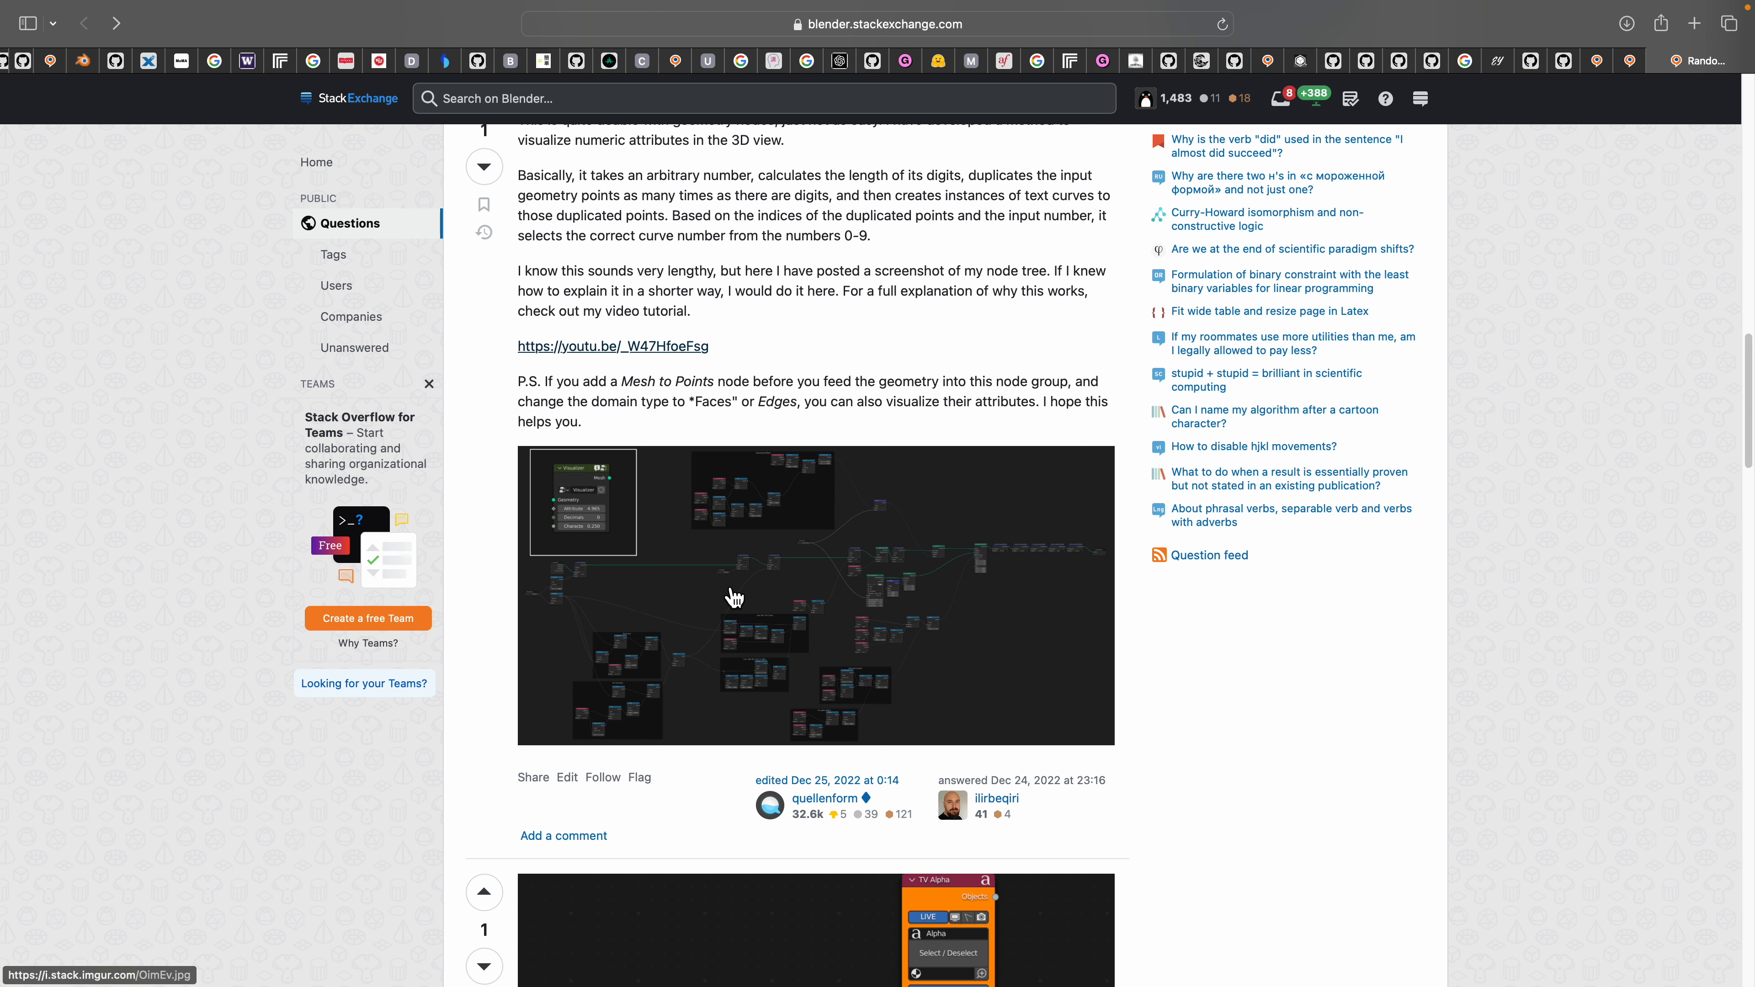
{"action": "scroll", "coordinate": [627, 567], "scroll_direction": "up", "scroll_amount": 2}
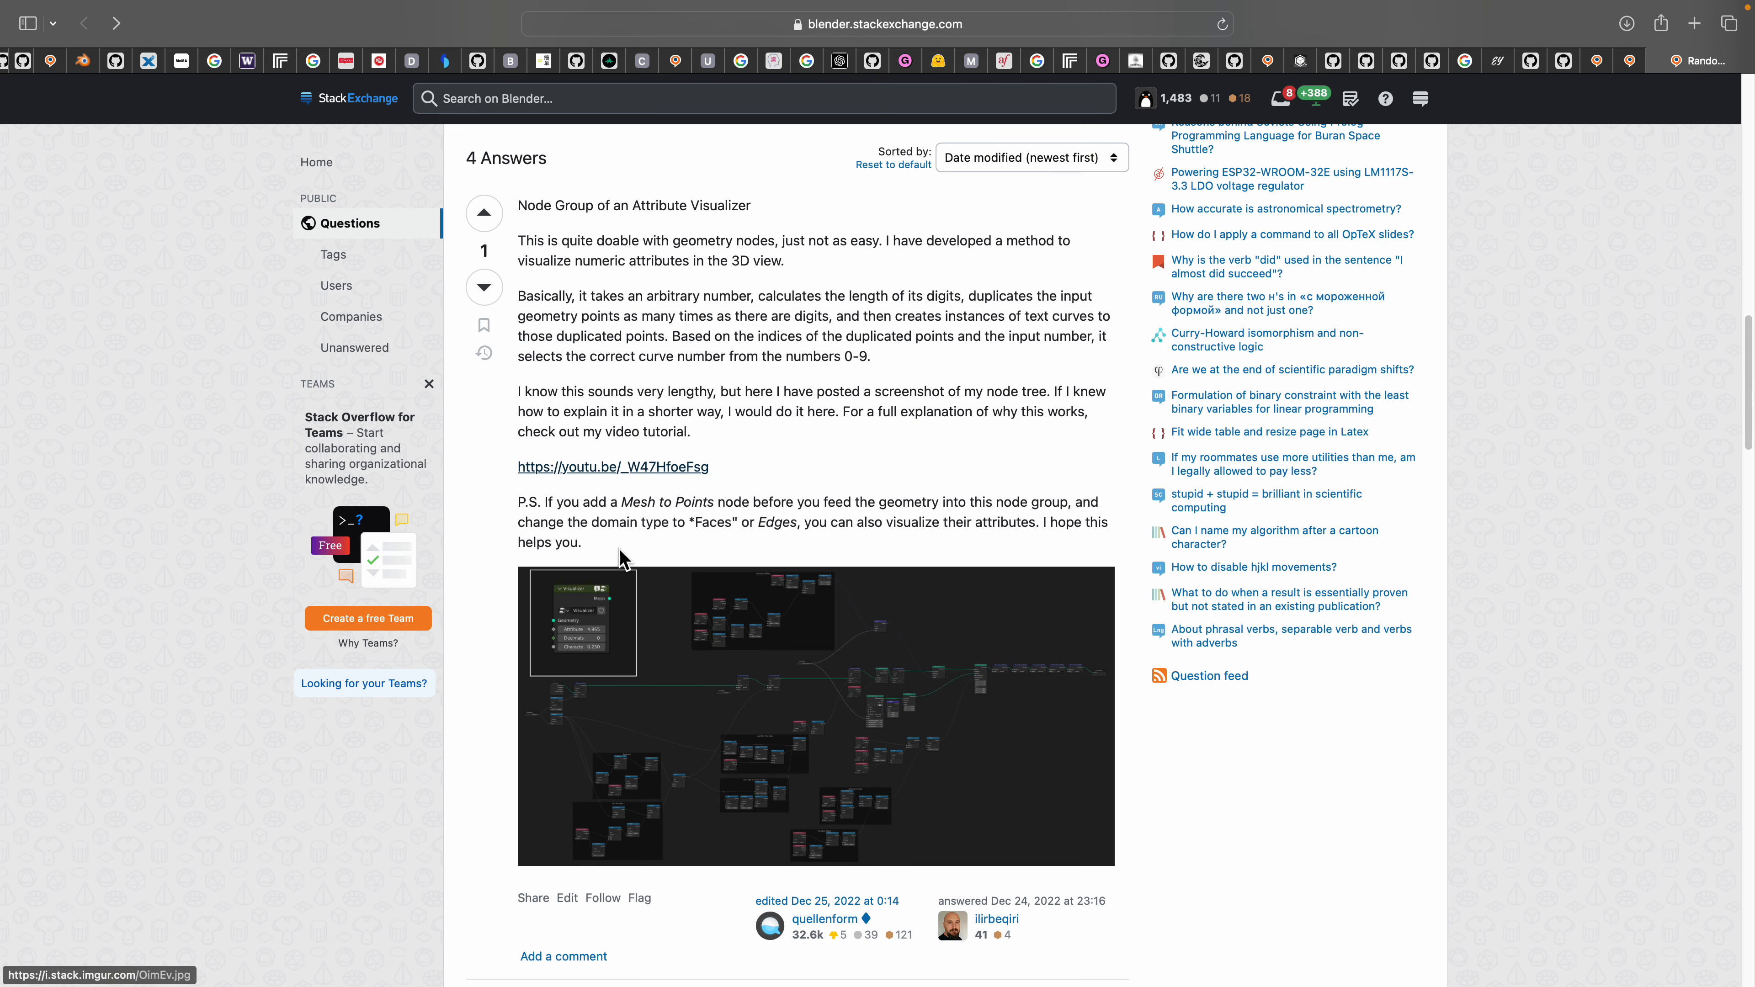
{"action": "right_click", "coordinate": [637, 487]}
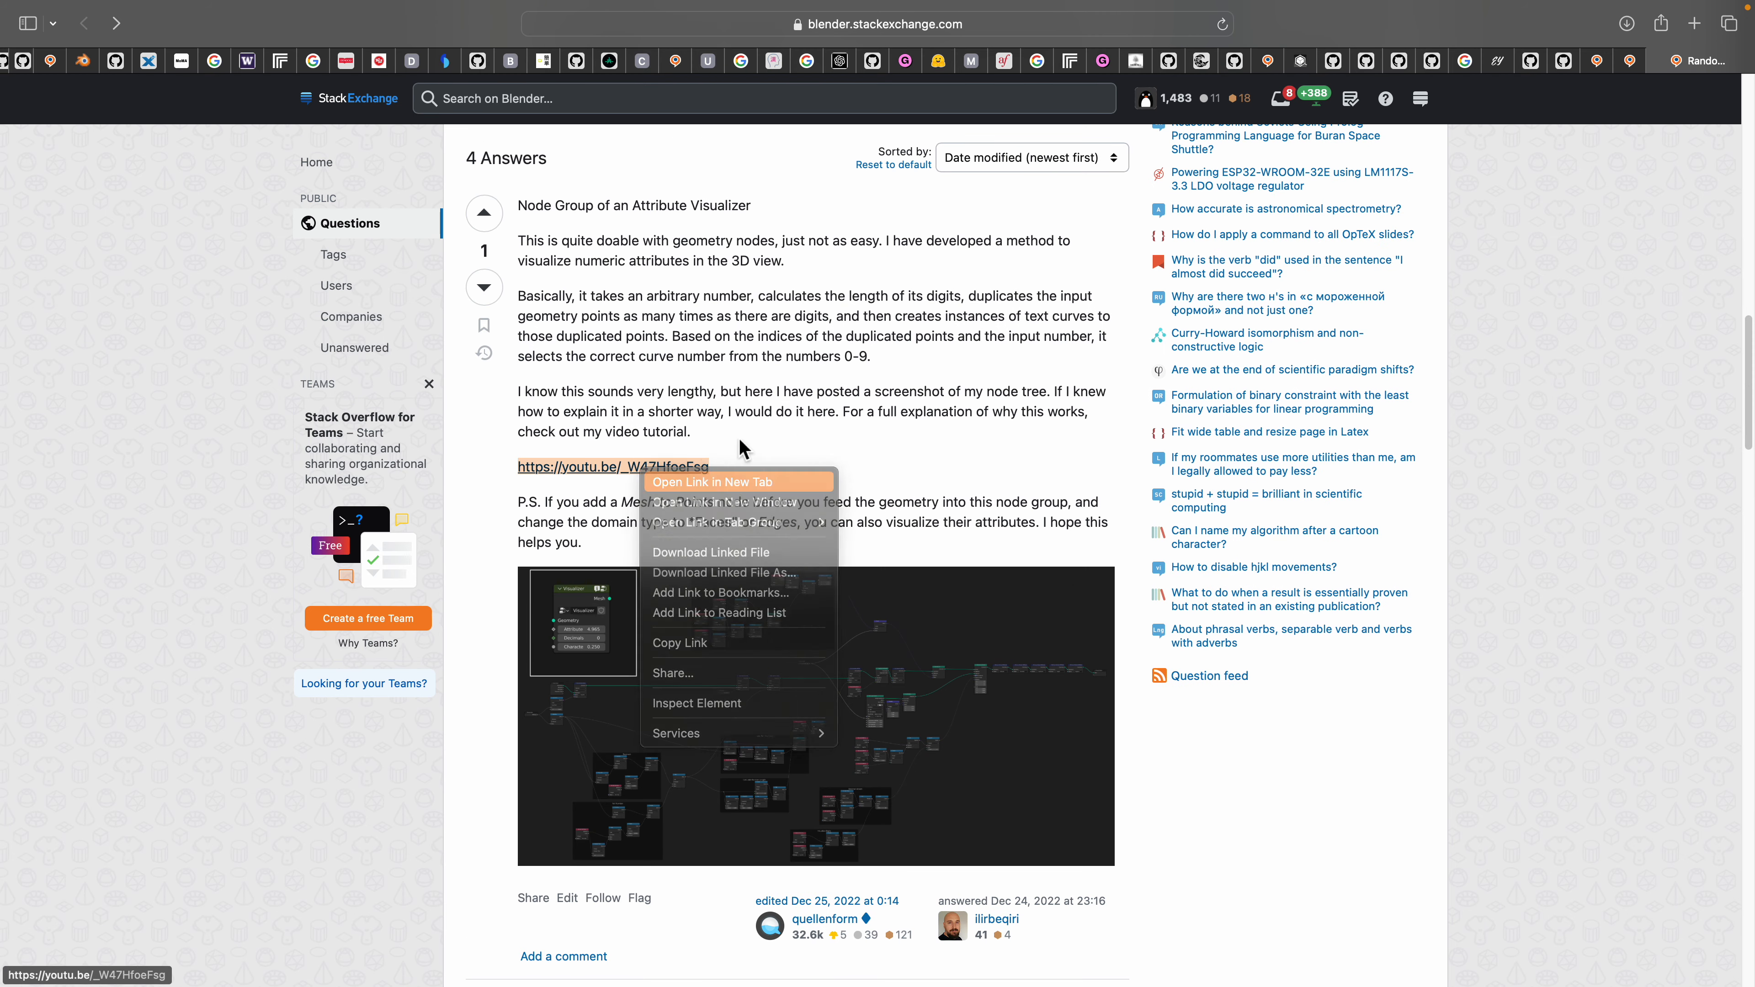
{"action": "left_click", "coordinate": [680, 497]}
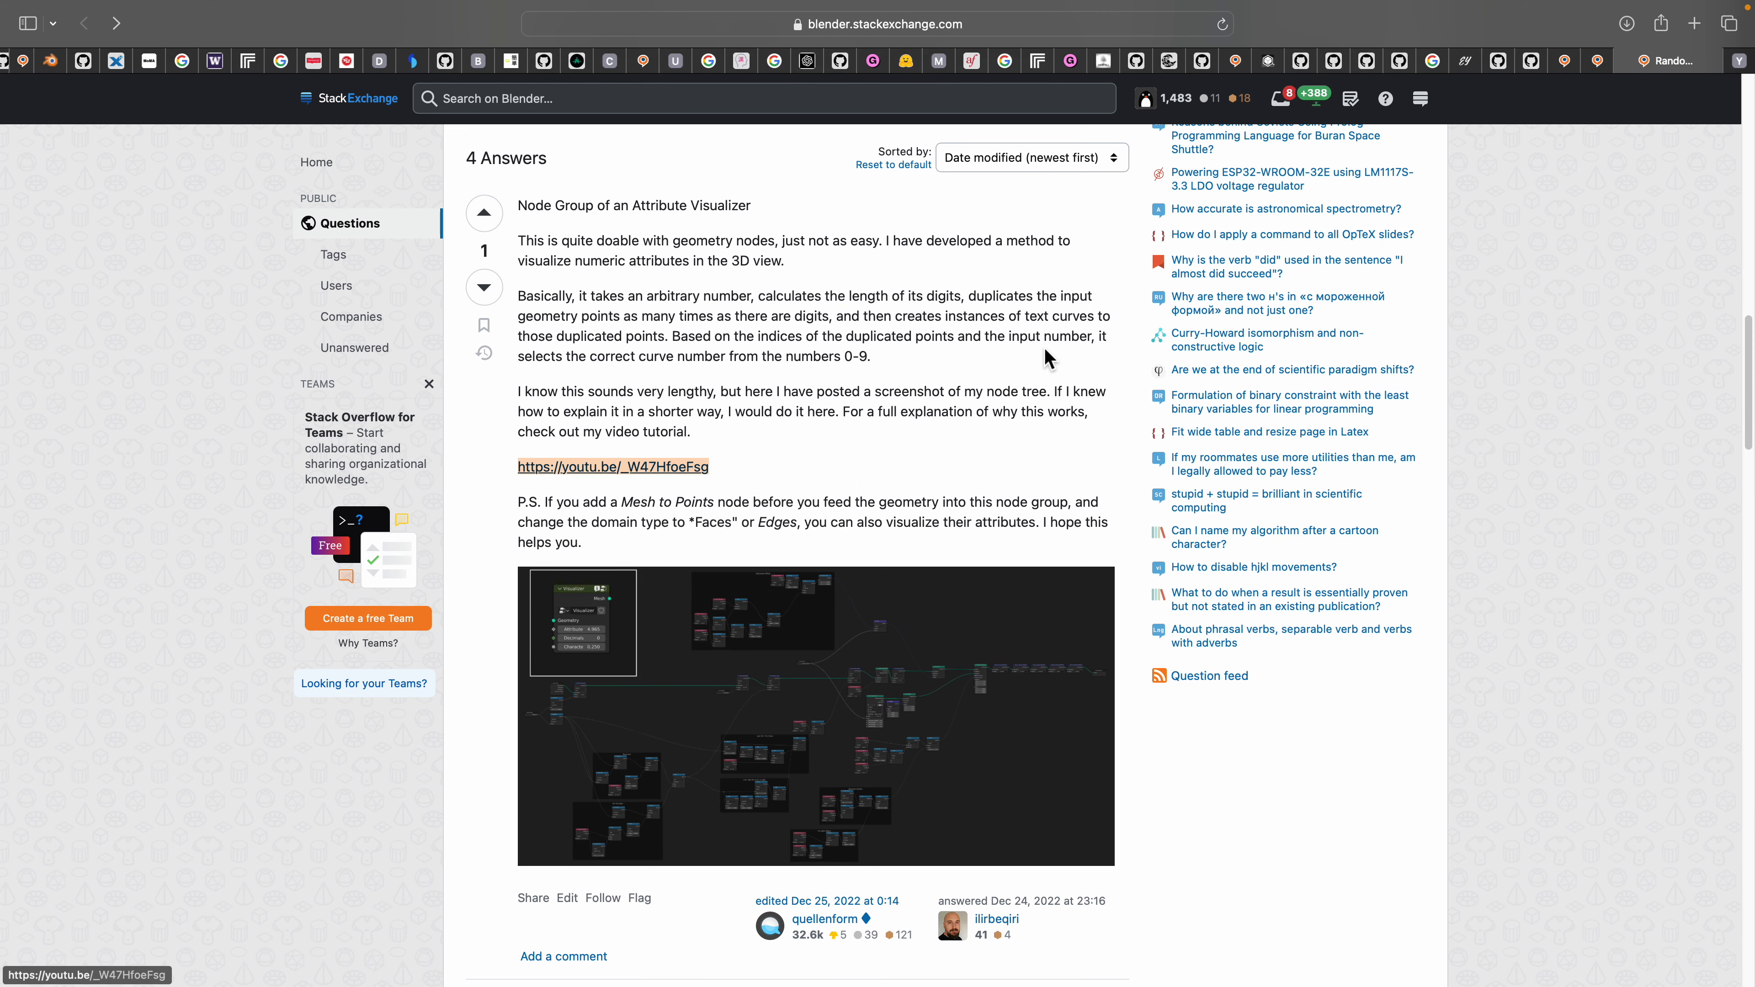
{"action": "left_click", "coordinate": [1740, 62]}
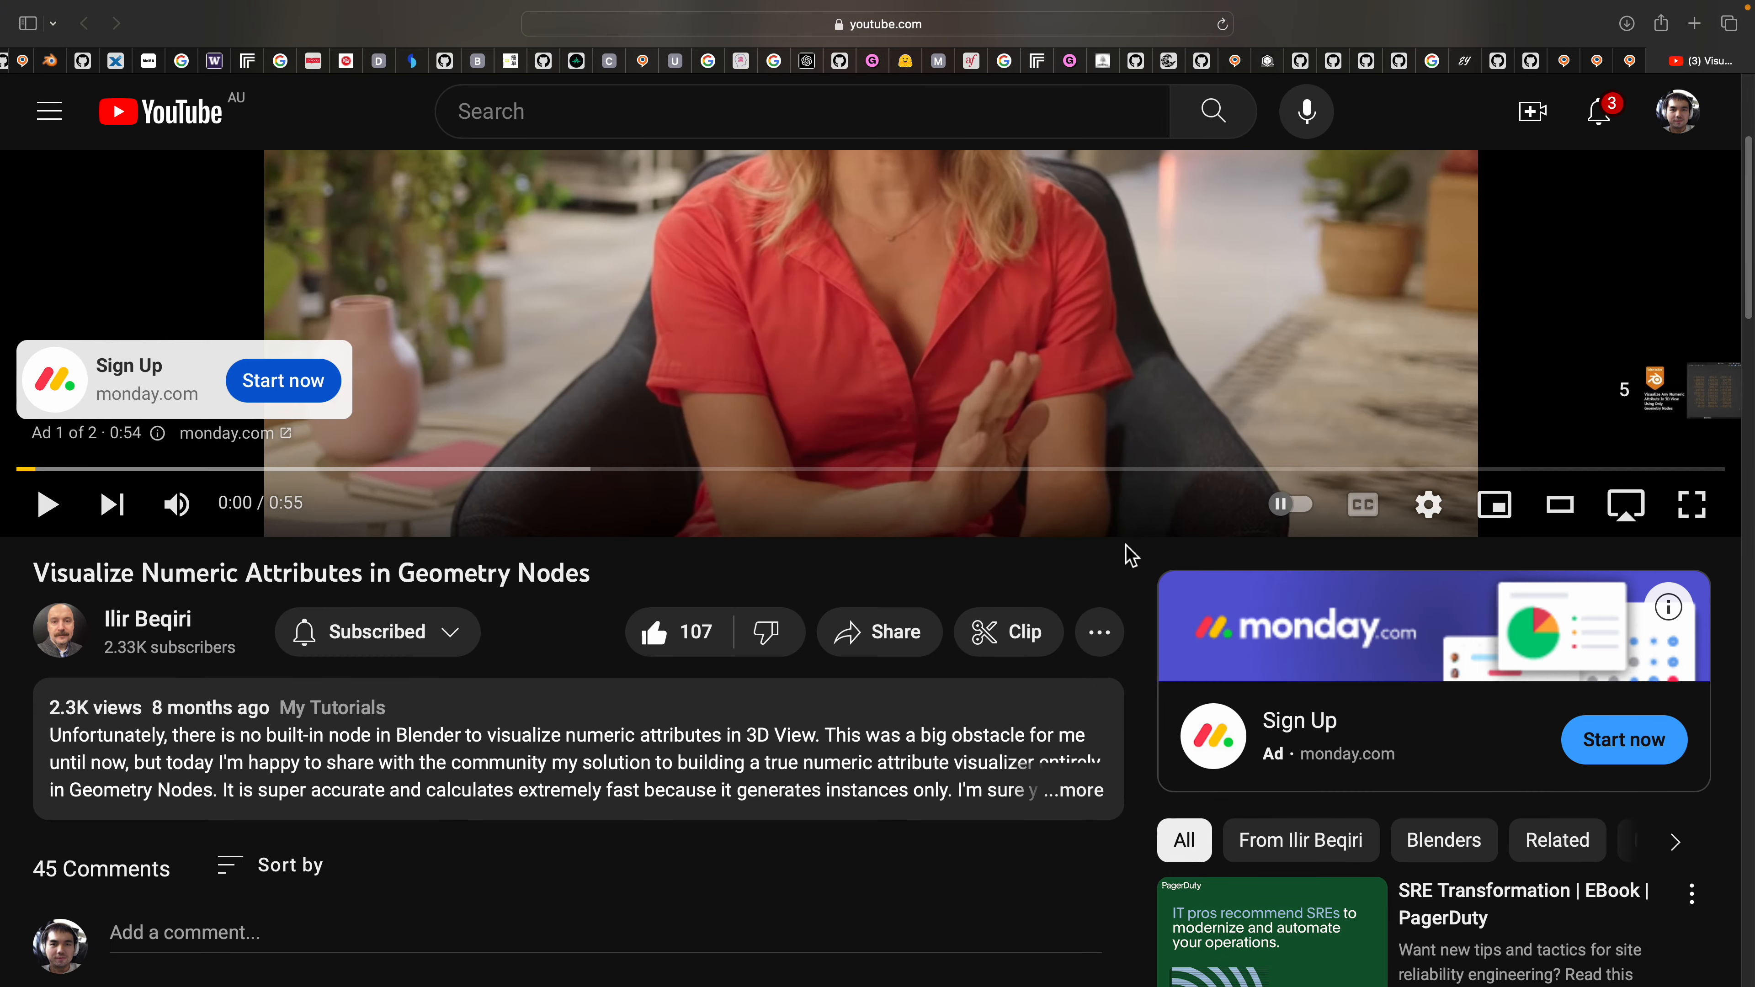
Expand and read the description of the Visualize Numeric Attributes in Geometry Nodes video
{"action": "scroll", "coordinate": [1077, 571], "scroll_direction": "down", "scroll_amount": 5}
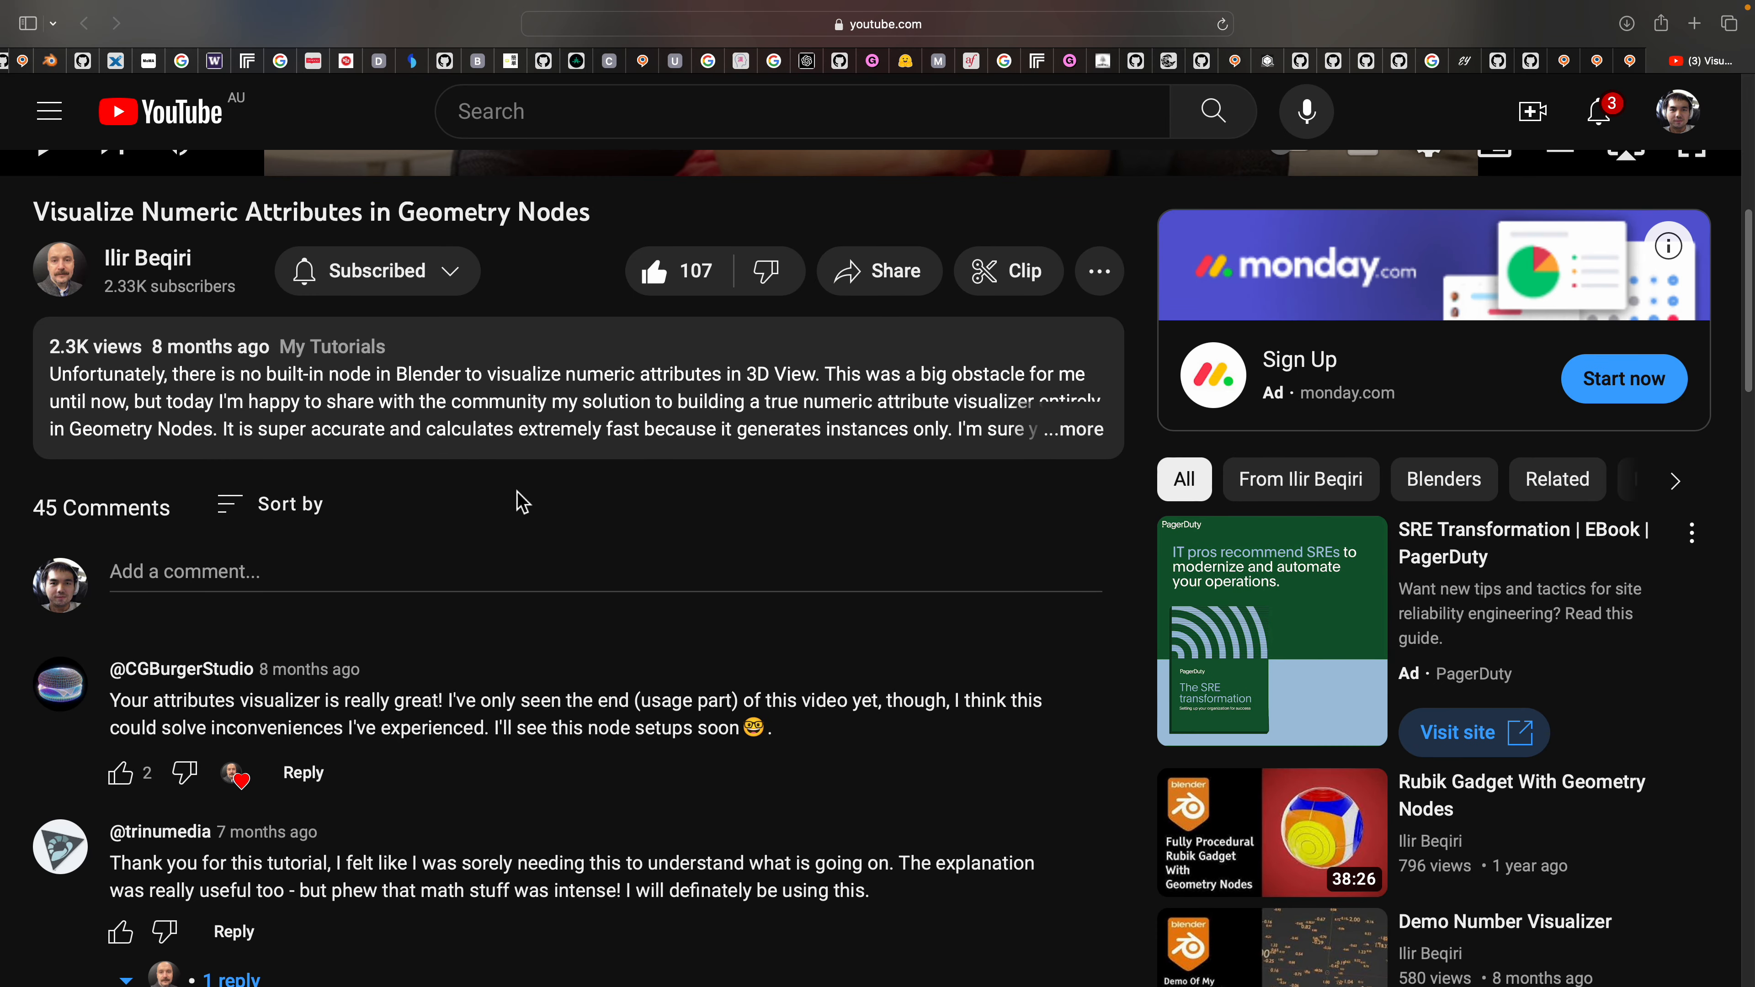
{"action": "left_click", "coordinate": [1075, 435]}
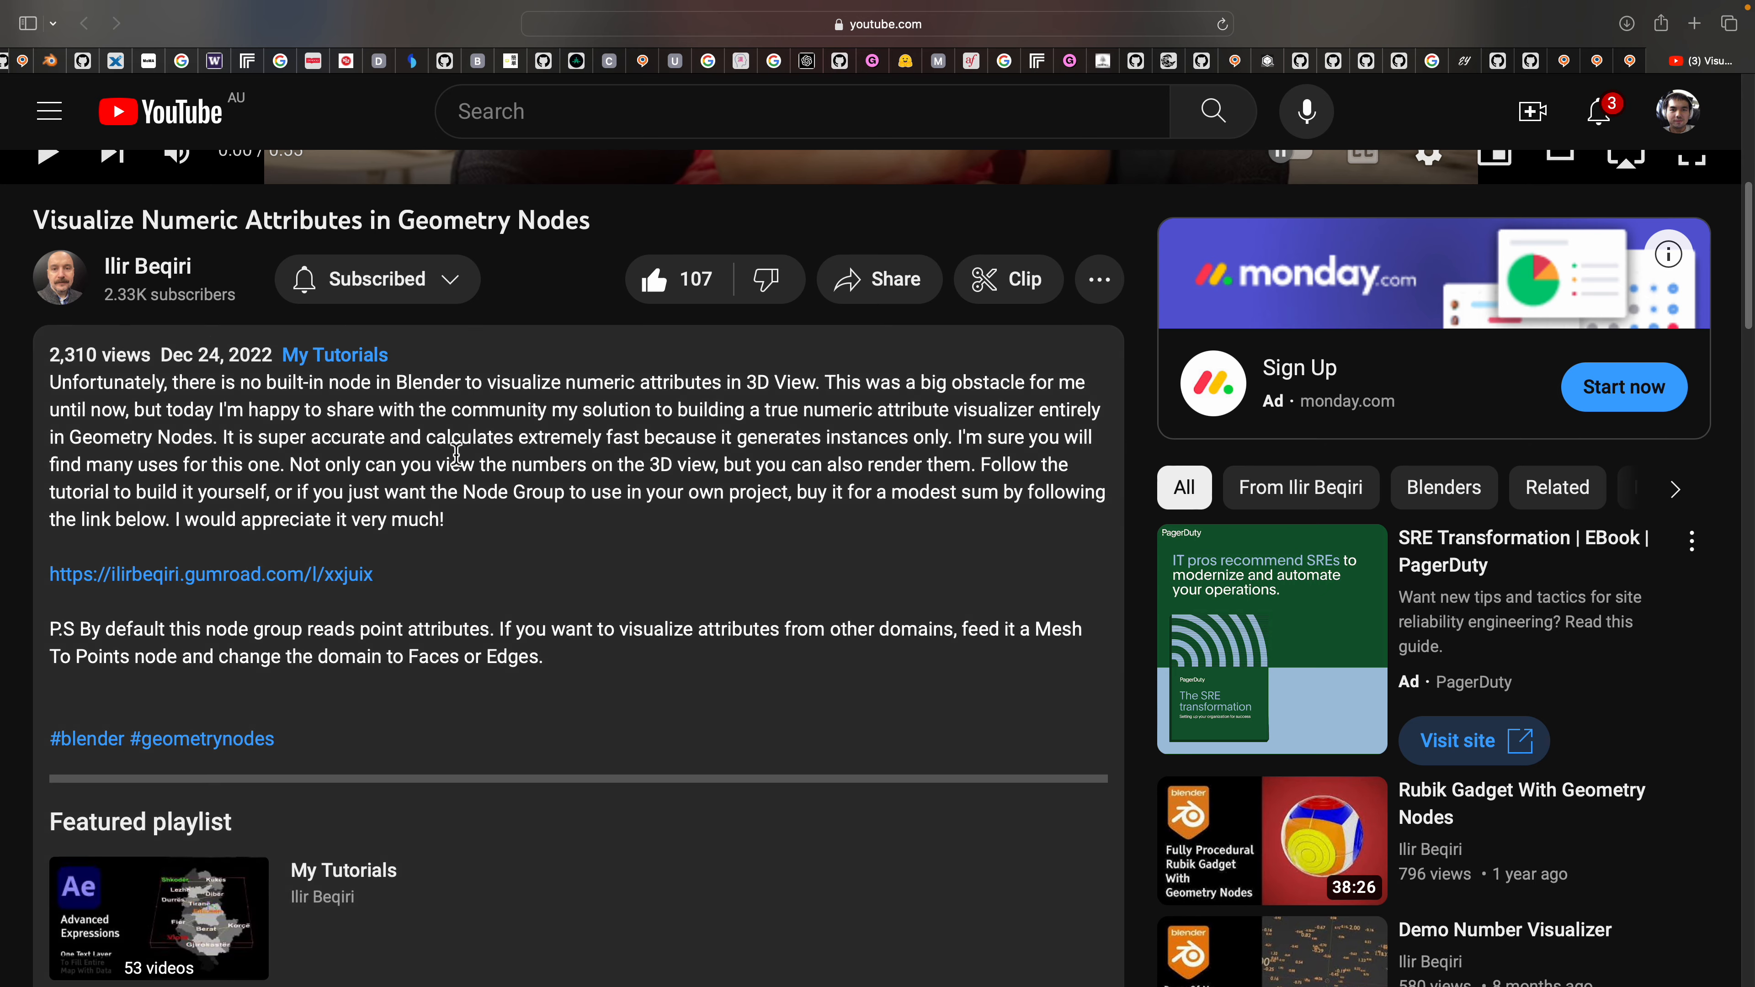
{"action": "left_click_drag", "start_coordinate": [489, 384], "coordinate": [816, 387]}
{"action": "left_click", "coordinate": [401, 425]}
Open the Gumroad link from the video description and look through the Numeric Attribute Visualizer product page
{"action": "left_click", "coordinate": [283, 580]}
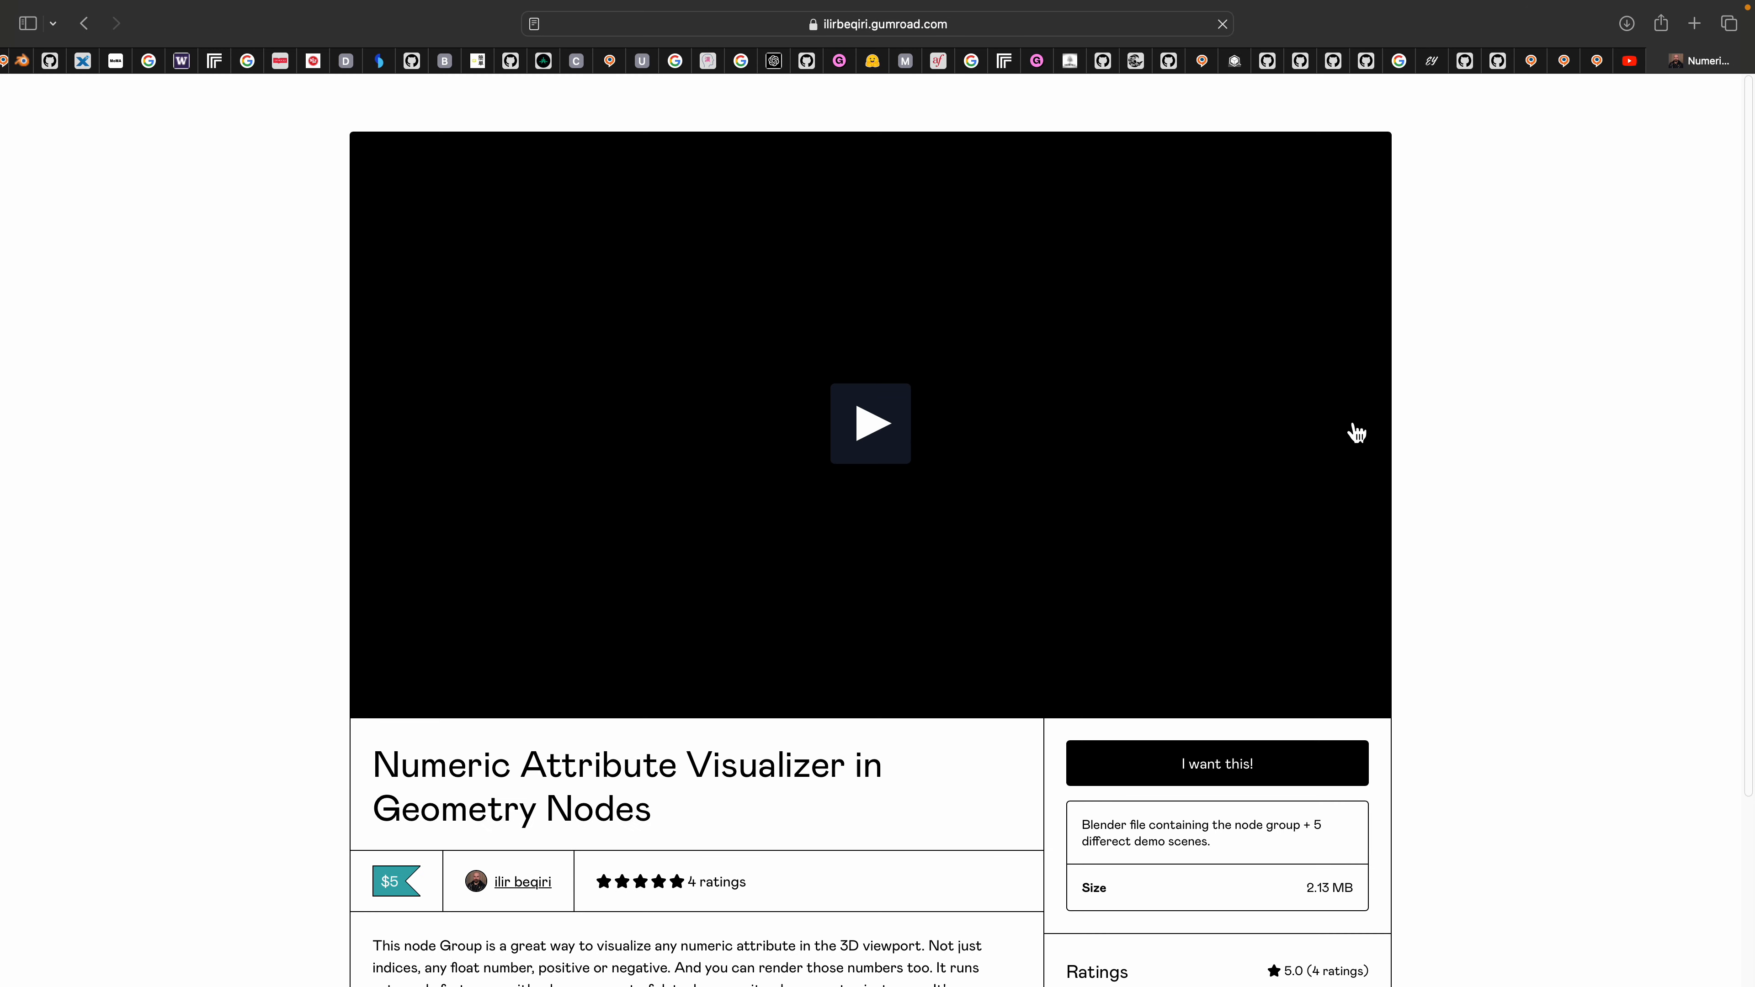
{"action": "scroll", "coordinate": [1147, 615], "scroll_direction": "down", "scroll_amount": 5}
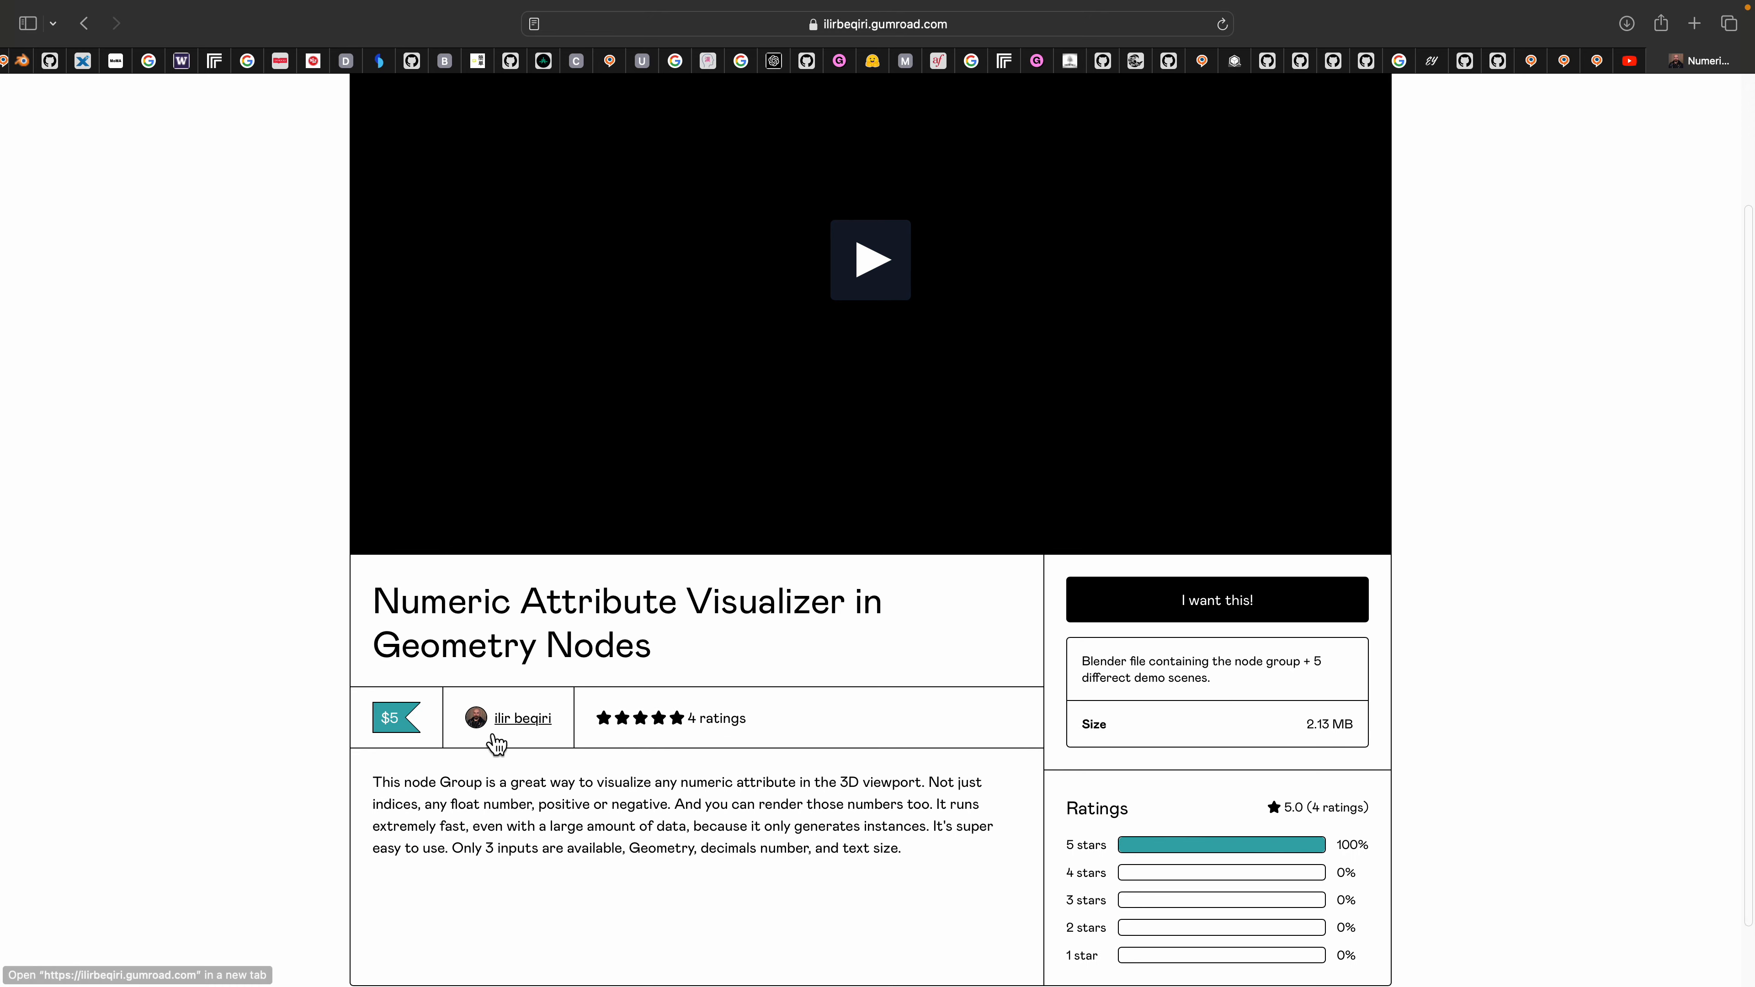
{"action": "scroll", "coordinate": [436, 733], "scroll_direction": "up", "scroll_amount": 5}
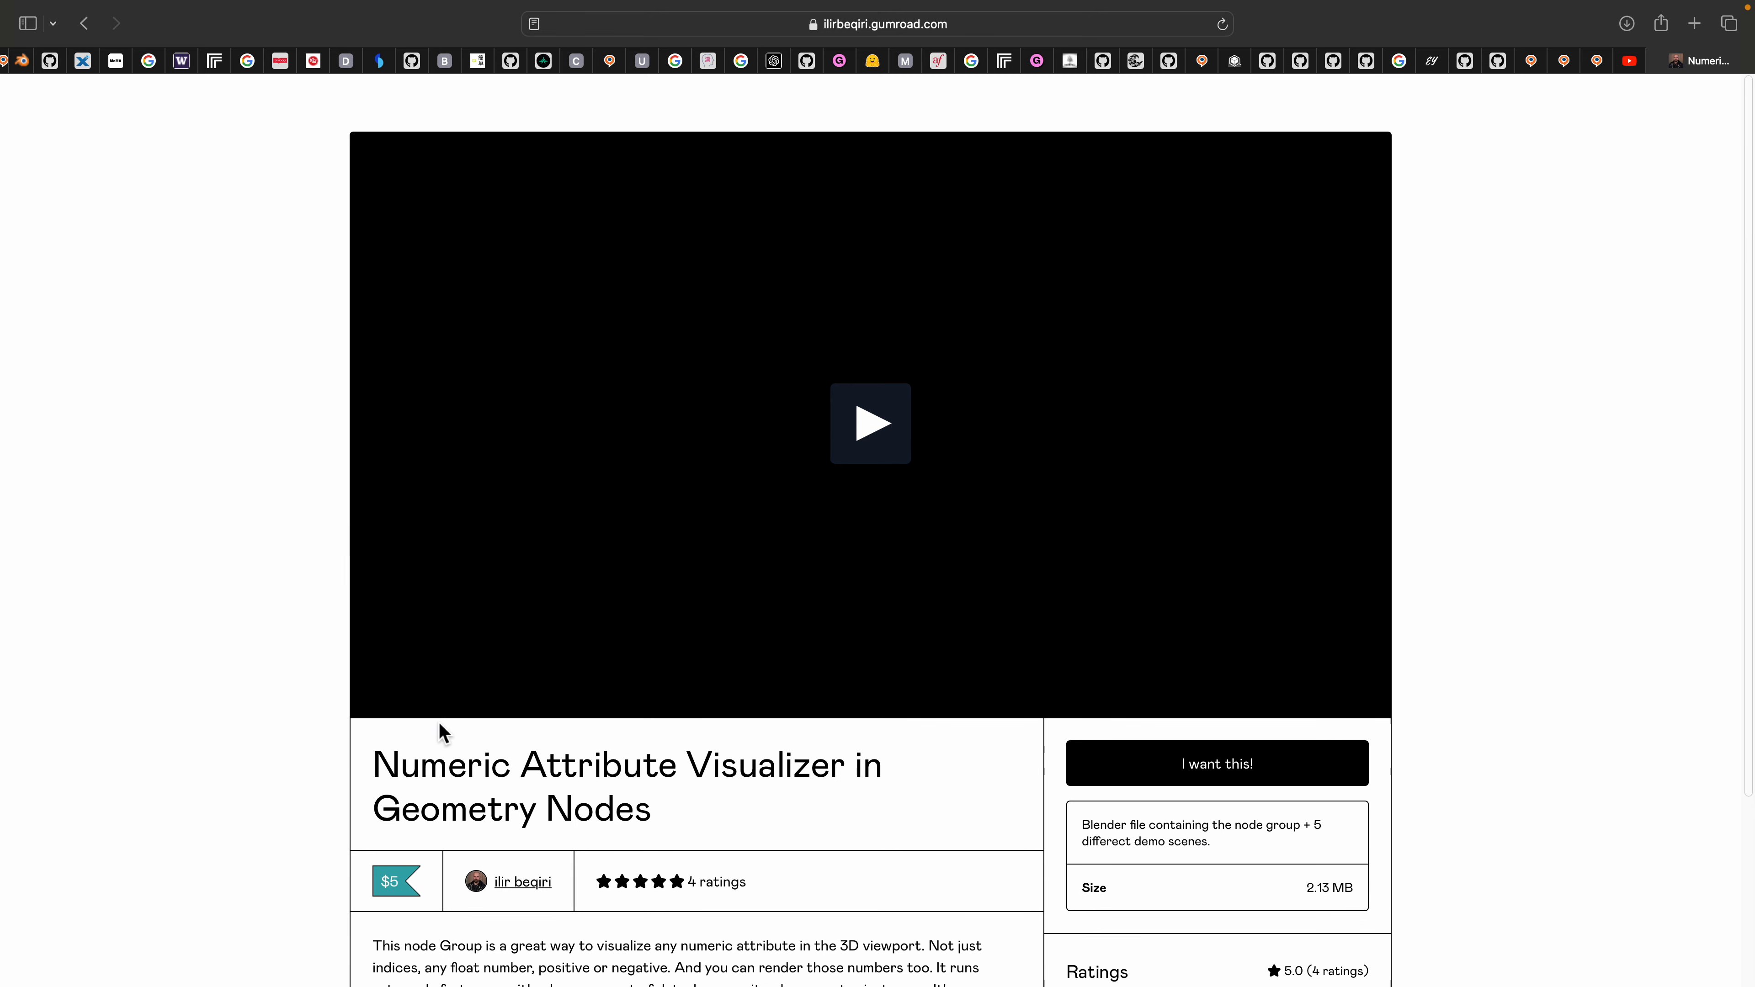
Close the Gumroad product page and switch from Safari back to Blender
{"action": "left_click", "coordinate": [1656, 60]}
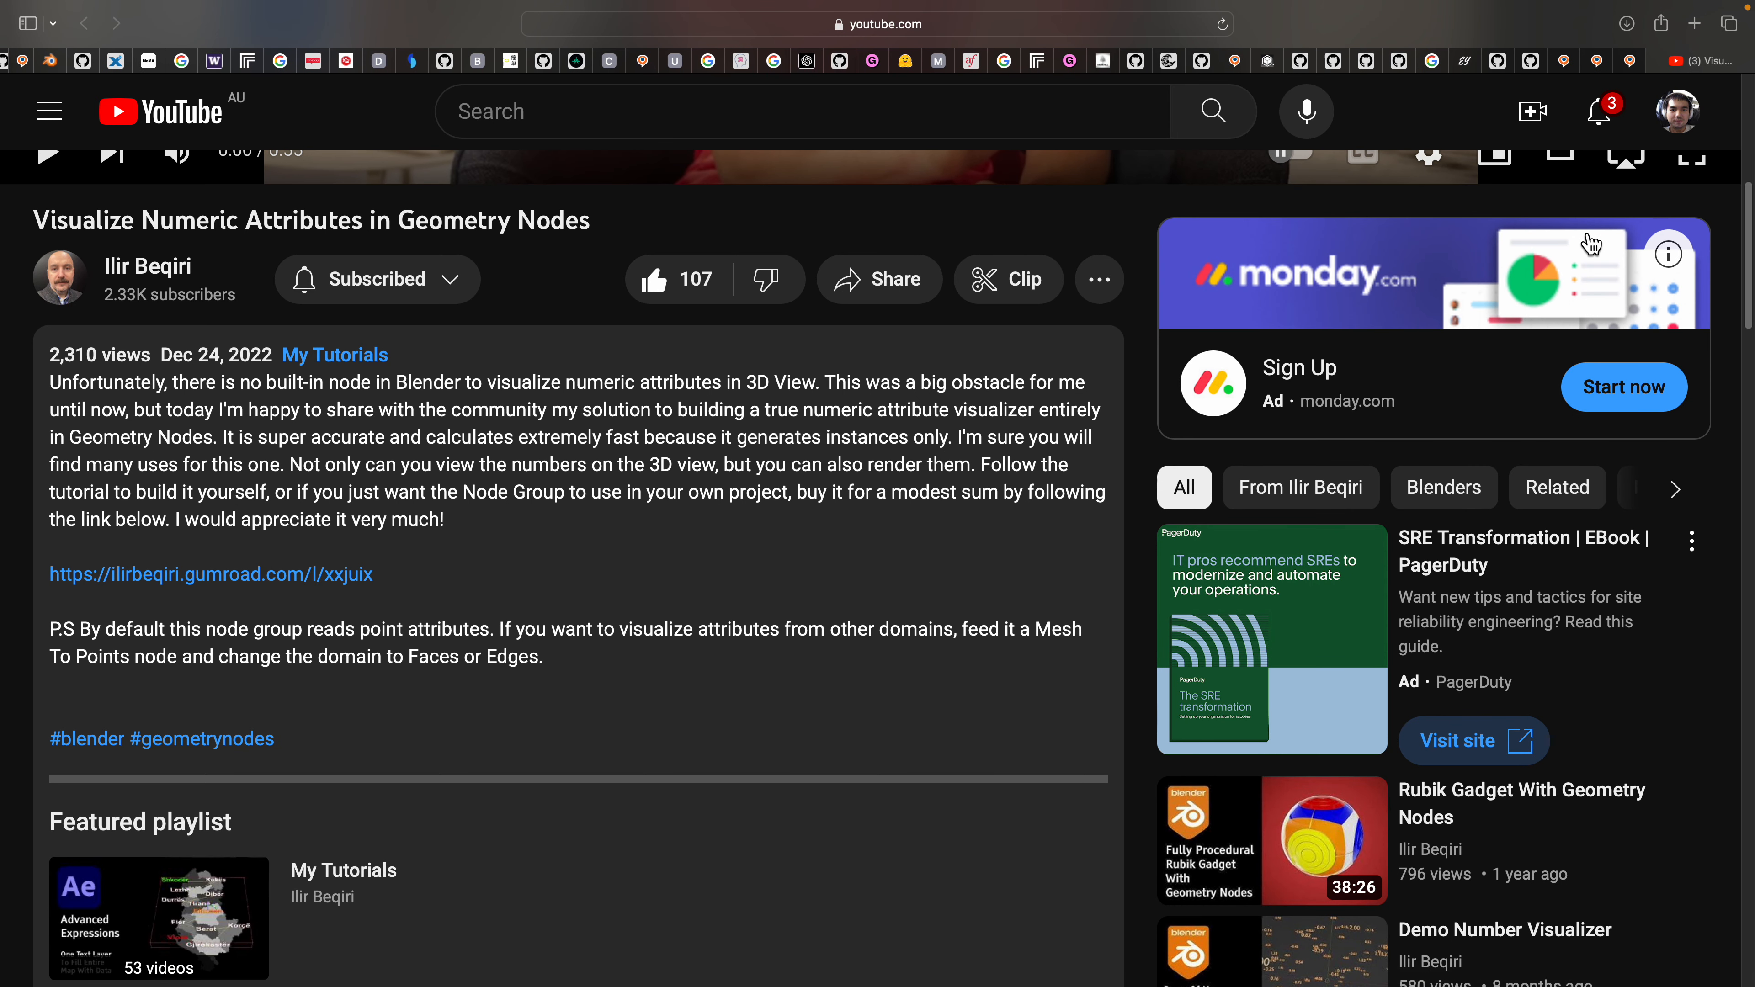
{"action": "scroll", "coordinate": [1588, 243], "scroll_direction": "up", "scroll_amount": 3}
{"action": "key", "text": "ctrl+Left"}
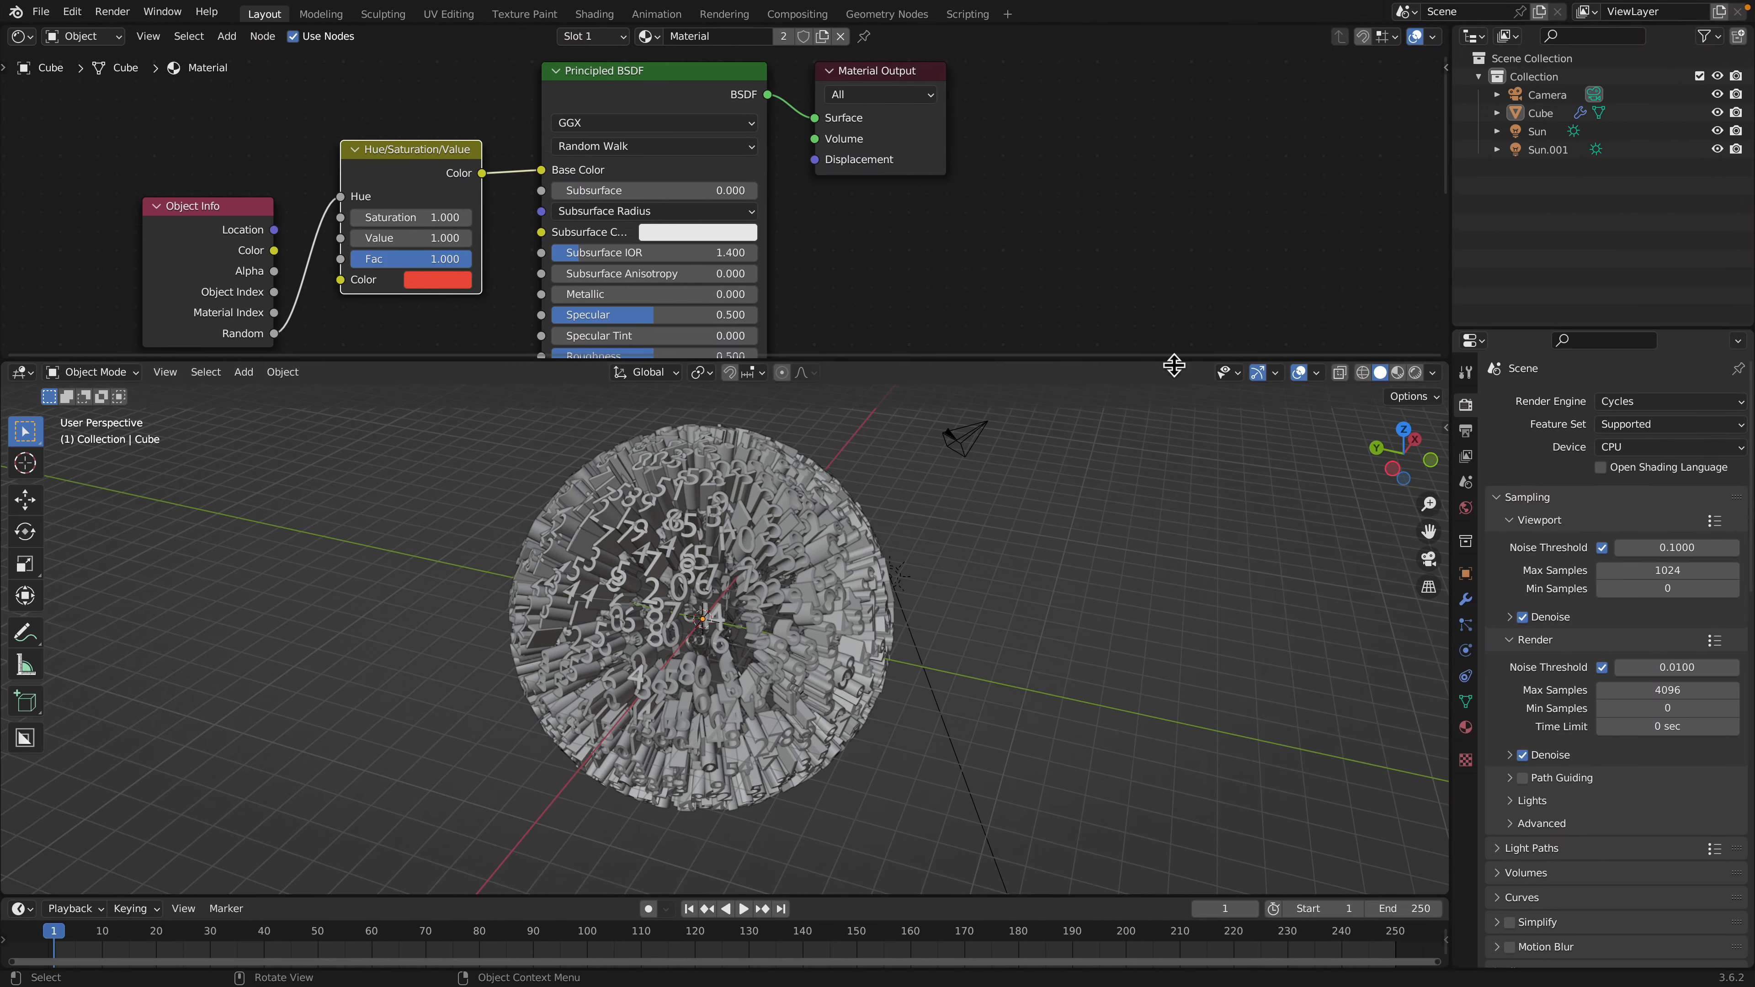
Start a new General file and discard the unsaved changes to the number sphere scene
{"action": "middle_click_drag", "start_coordinate": [664, 416], "coordinate": [714, 416]}
{"action": "left_click", "coordinate": [40, 11]}
{"action": "mouse_move", "coordinate": [69, 36]}
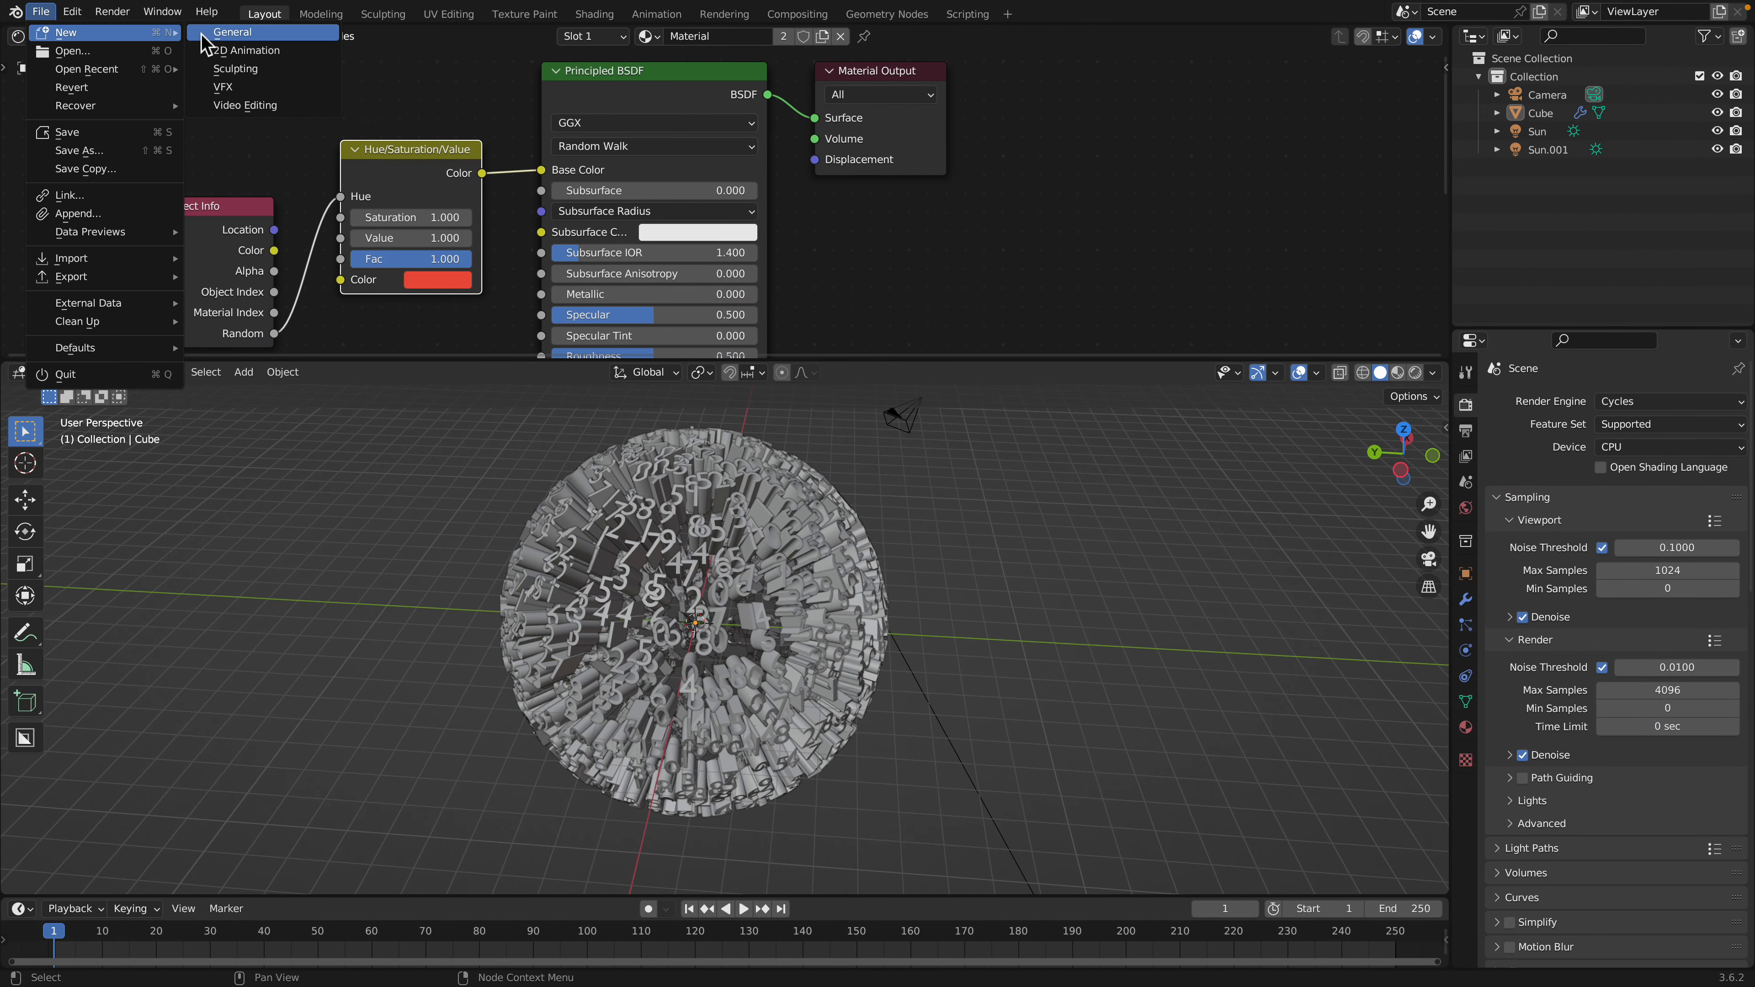
{"action": "left_click", "coordinate": [215, 42]}
{"action": "left_click", "coordinate": [796, 525]}
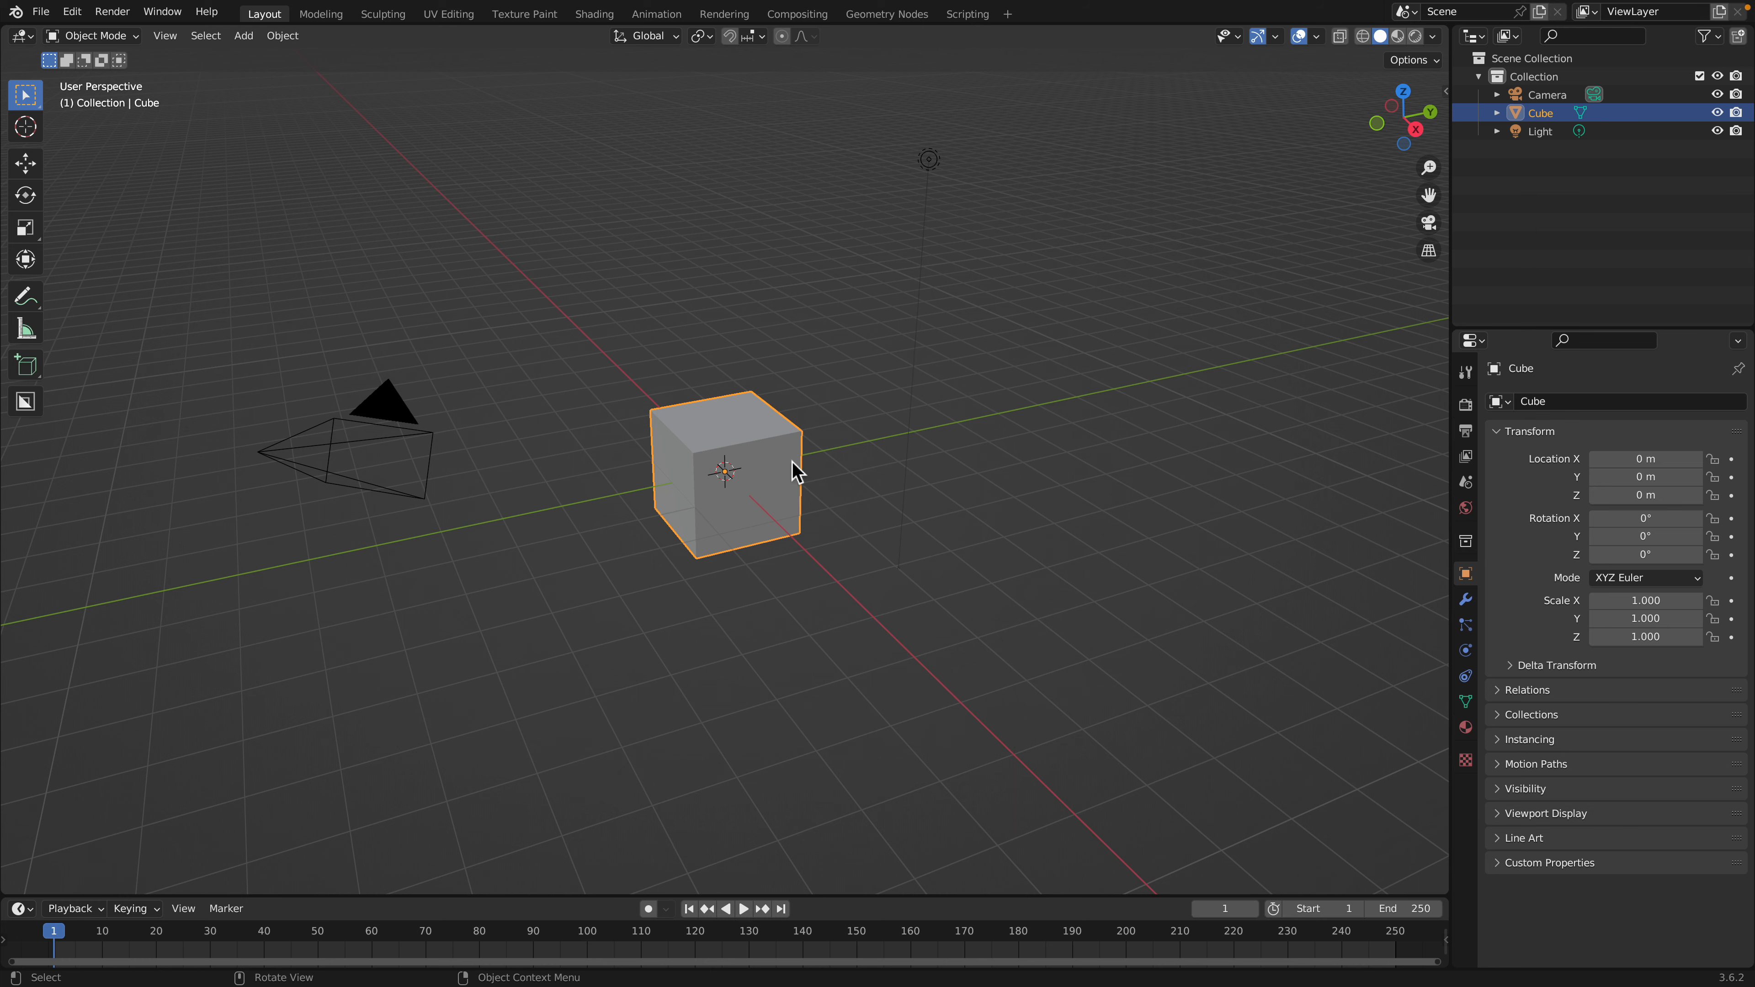
Delete the default cube from the new scene
{"action": "middle_click_drag", "start_coordinate": [797, 472], "coordinate": [1310, 188]}
{"action": "key", "text": "x"}
{"action": "left_click", "coordinate": [877, 501]}
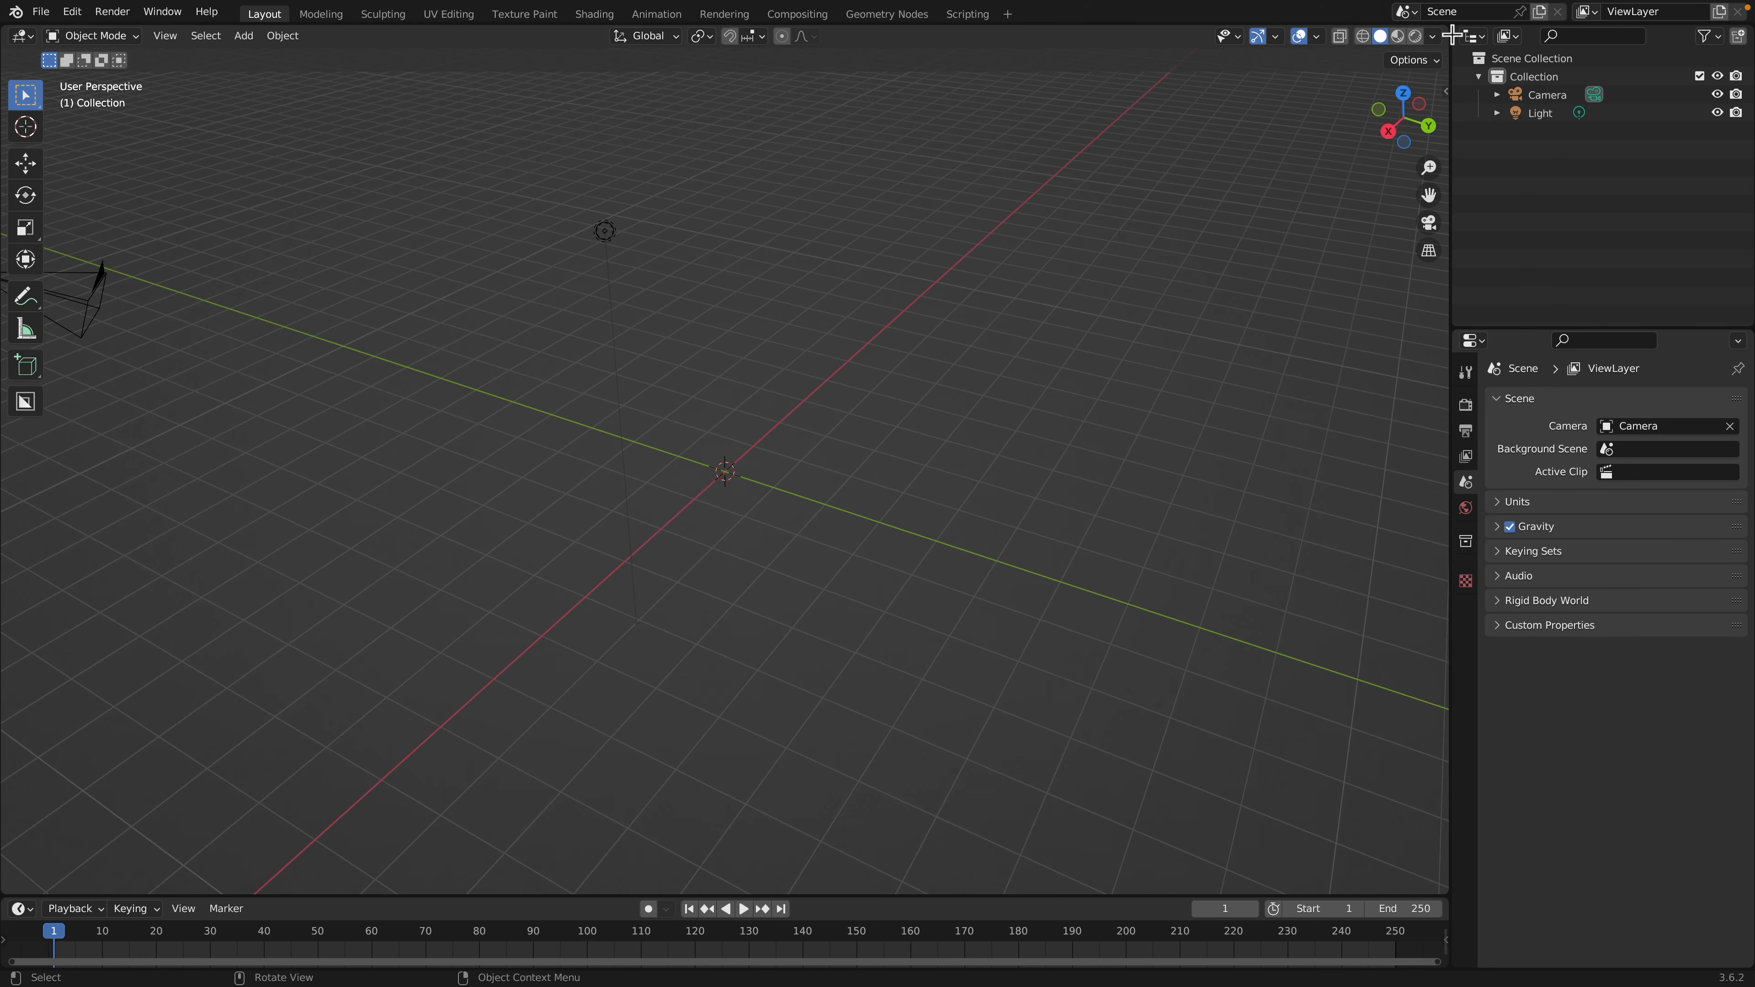
Split the 3D viewport horizontally into two areas and turn the upper one into a Sverchok Nodes editor
{"action": "left_click_drag", "start_coordinate": [1447, 40], "coordinate": [1357, 461]}
{"action": "left_click", "coordinate": [22, 35]}
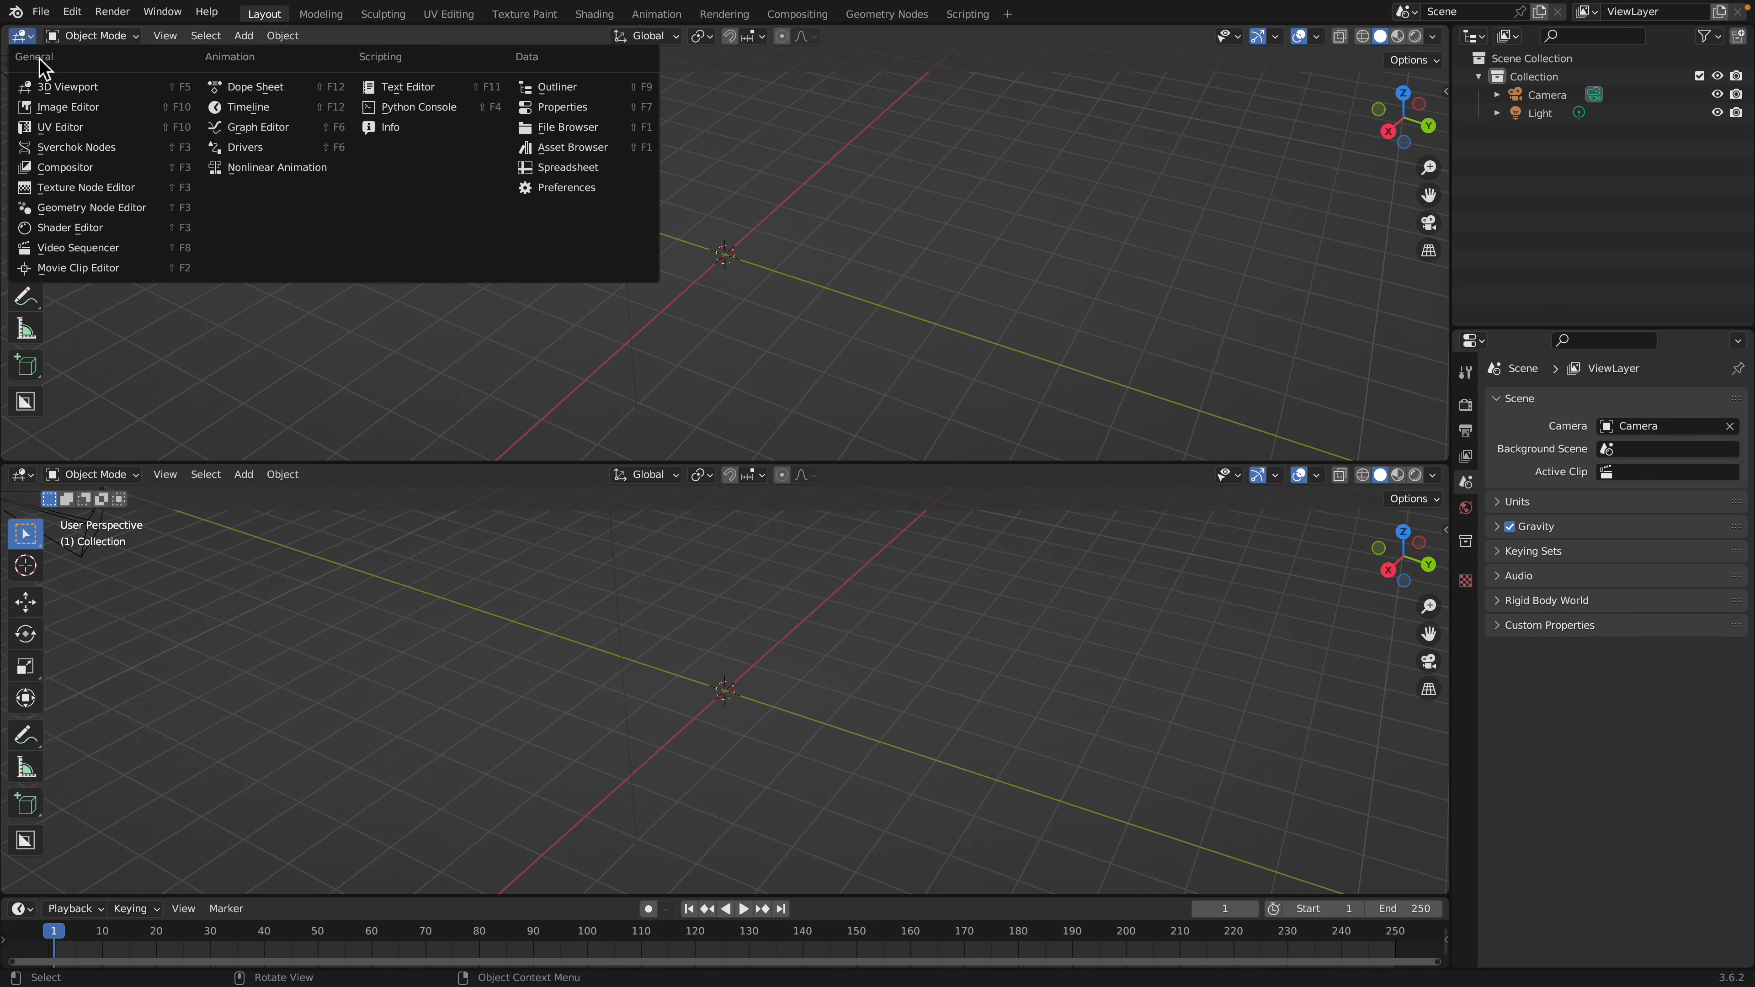
{"action": "left_click", "coordinate": [84, 147]}
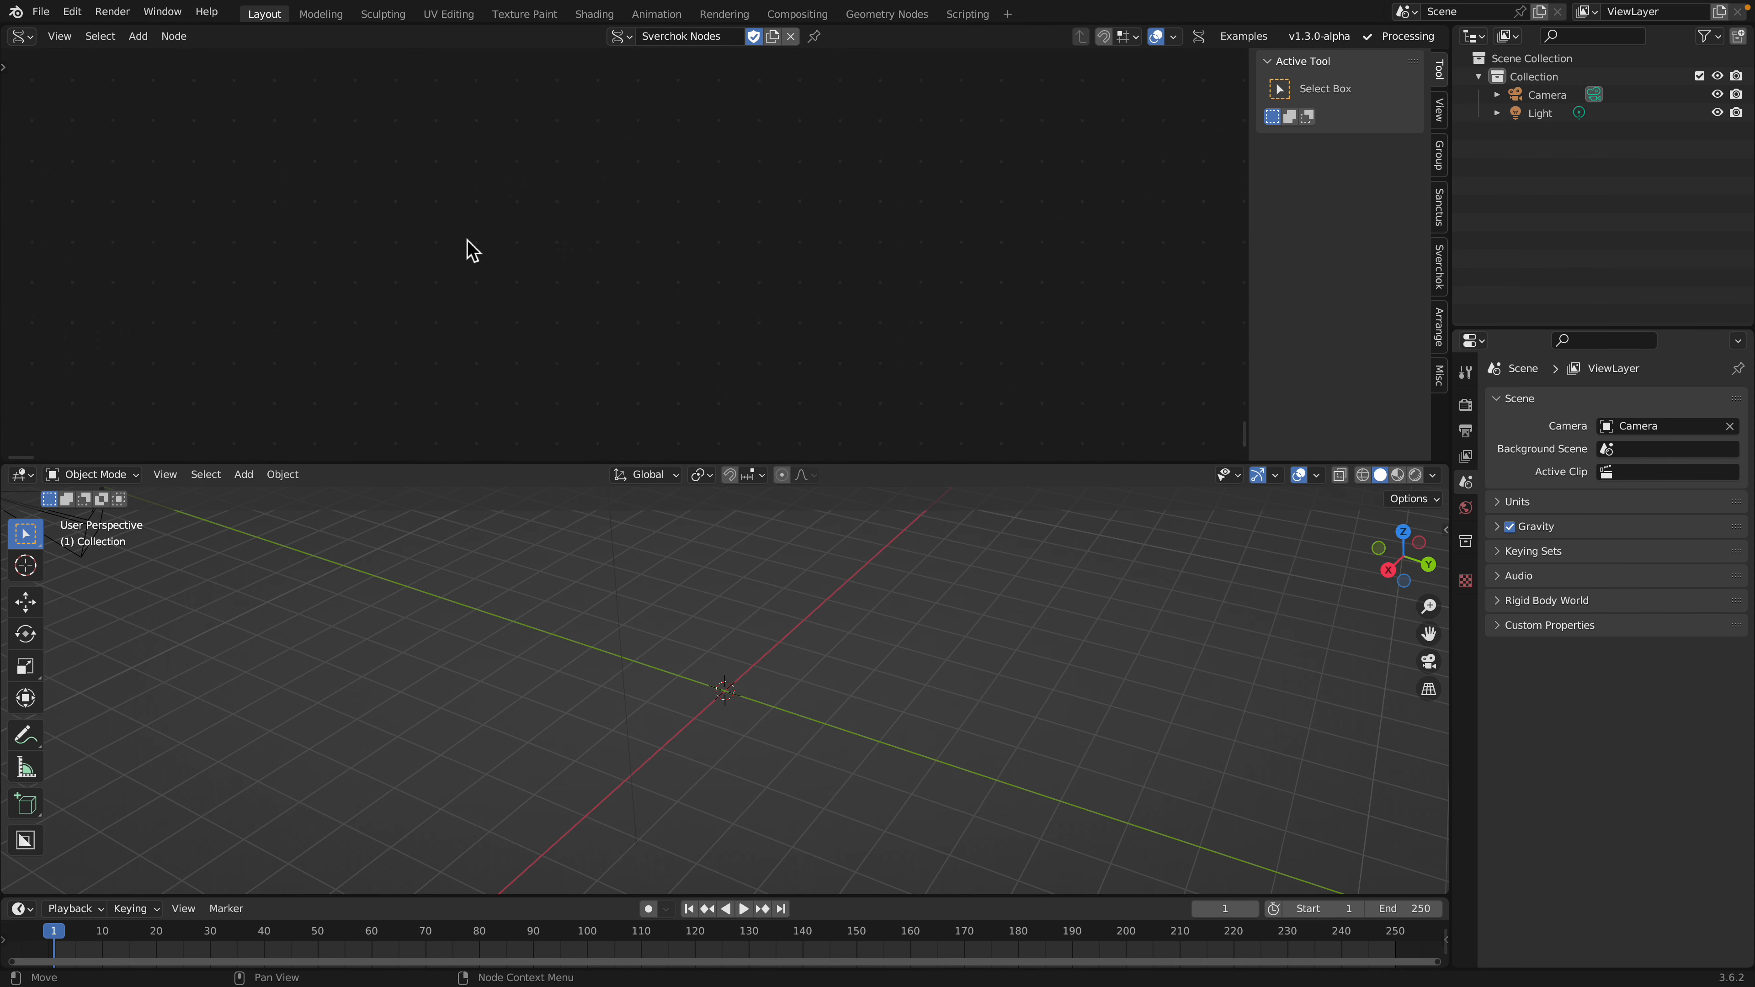
{"action": "key", "text": "alt+space"}
{"action": "type", "text": "string"}
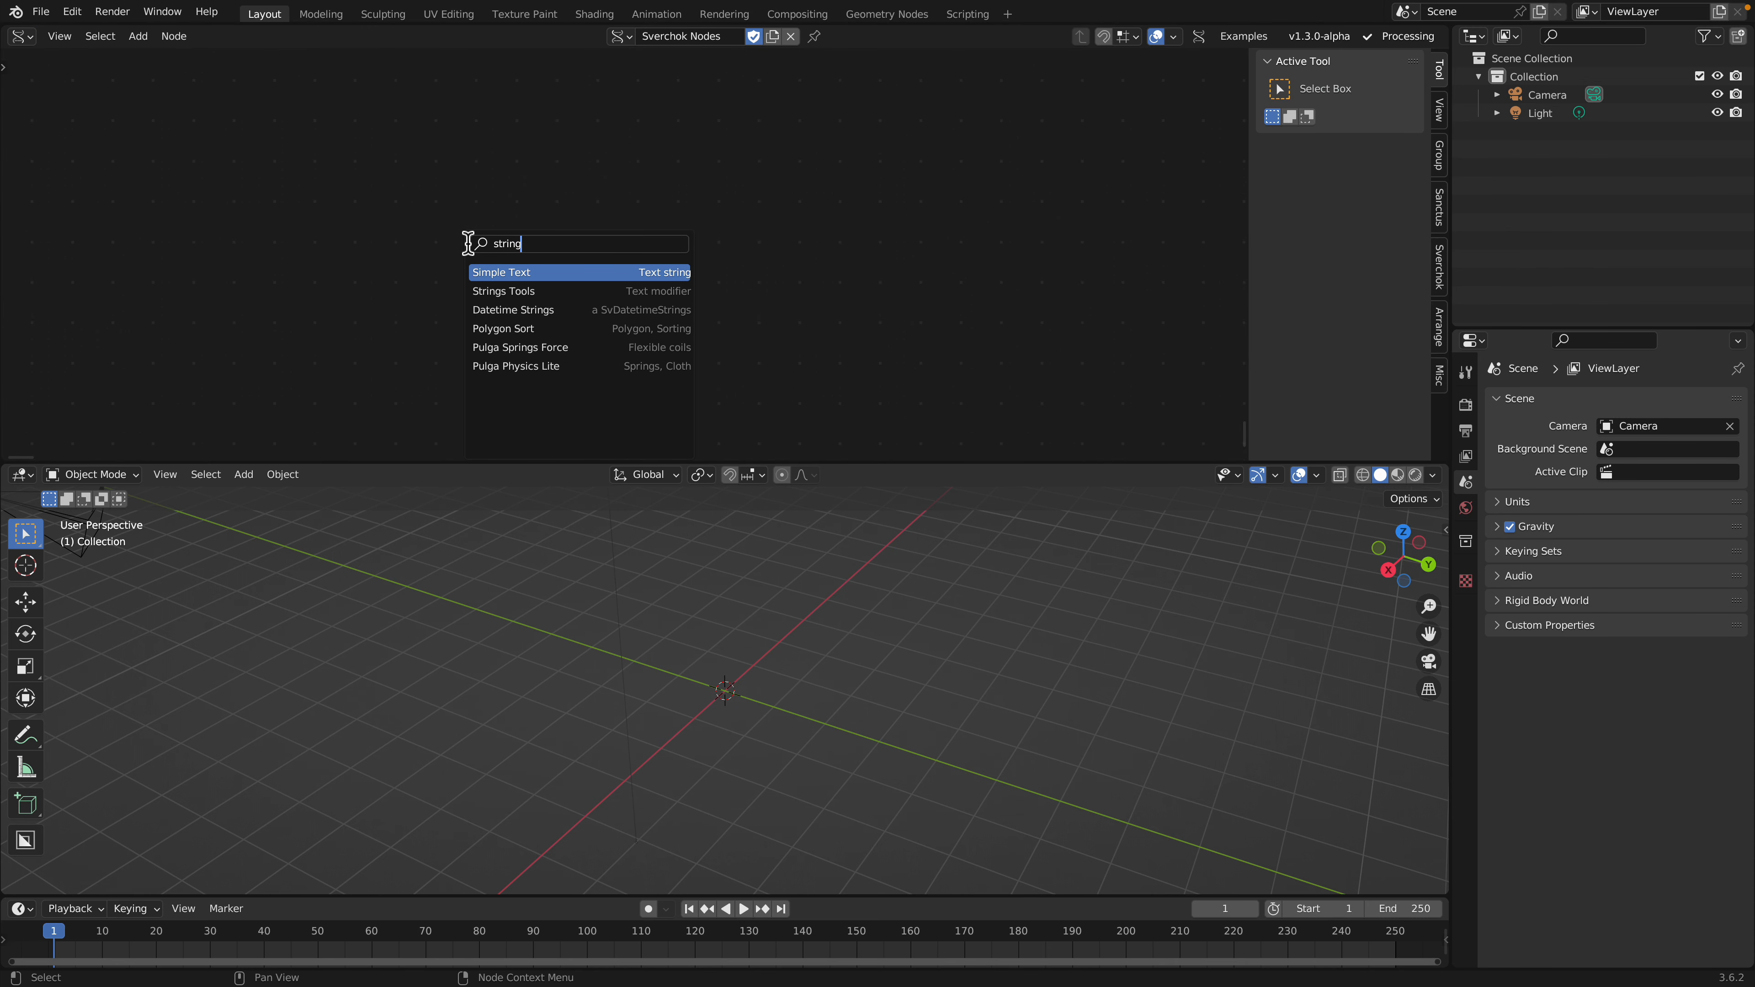
{"action": "key", "text": "Escape"}
{"action": "key", "text": "alt+space"}
{"action": "type", "text": "tex"}
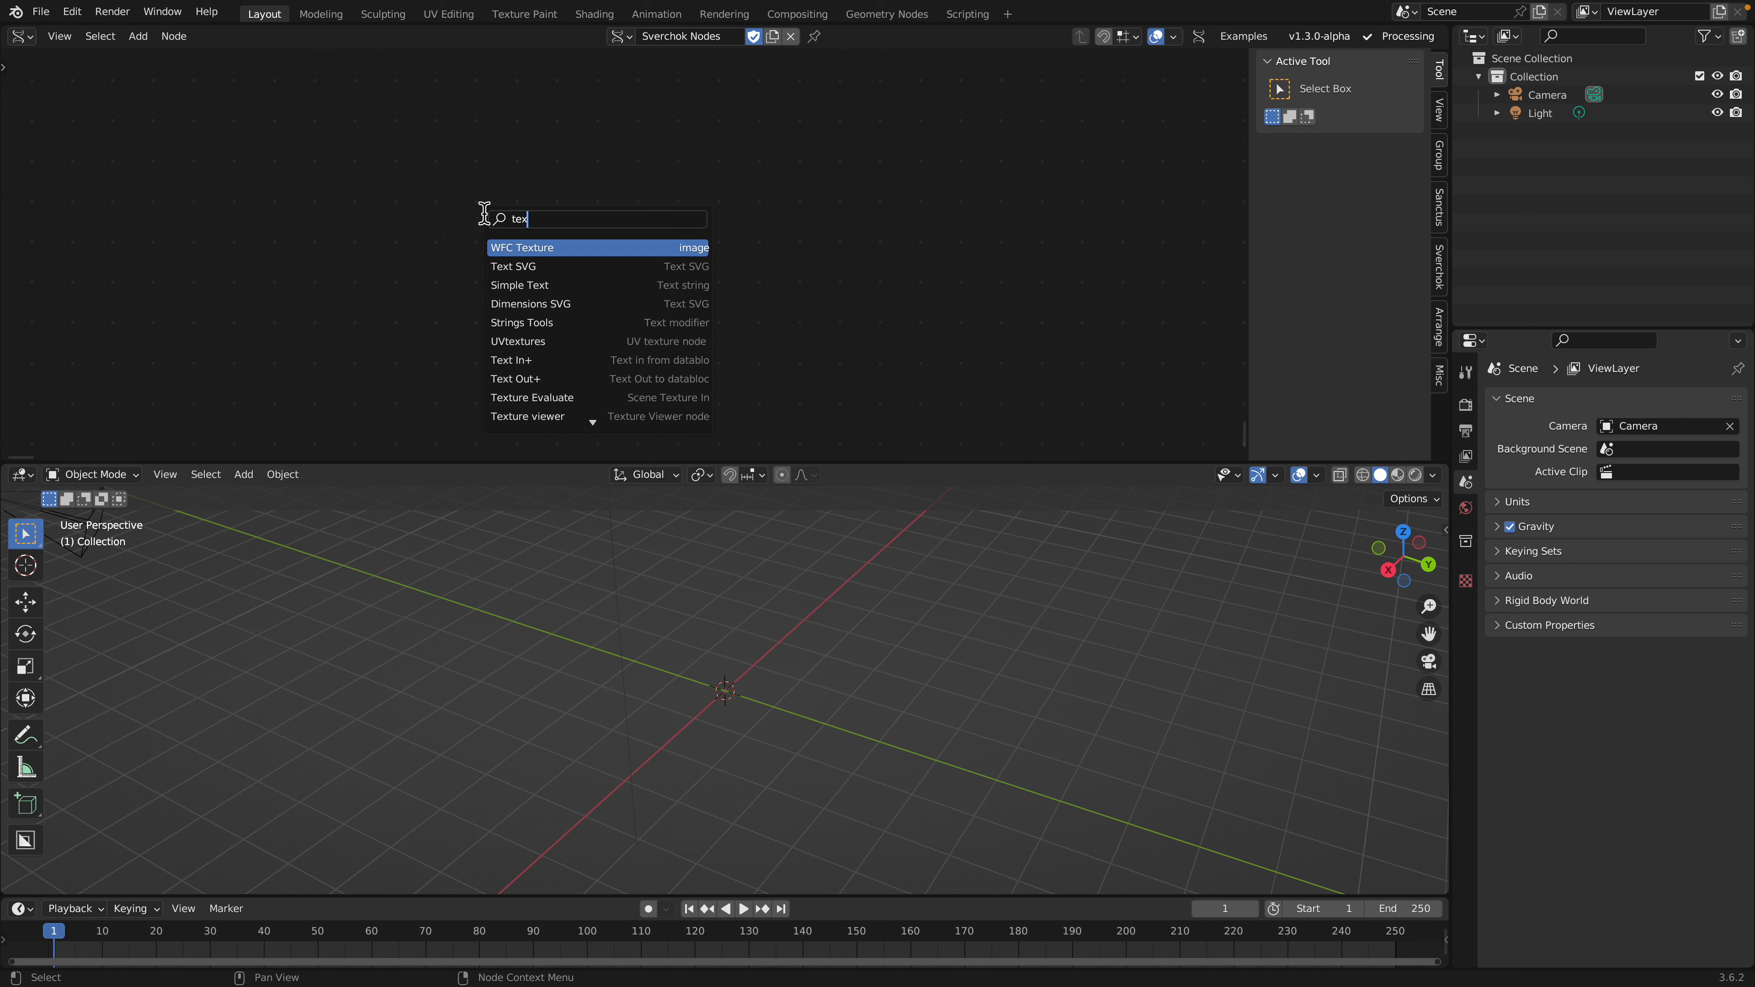
{"action": "type", "text": "t ve"}
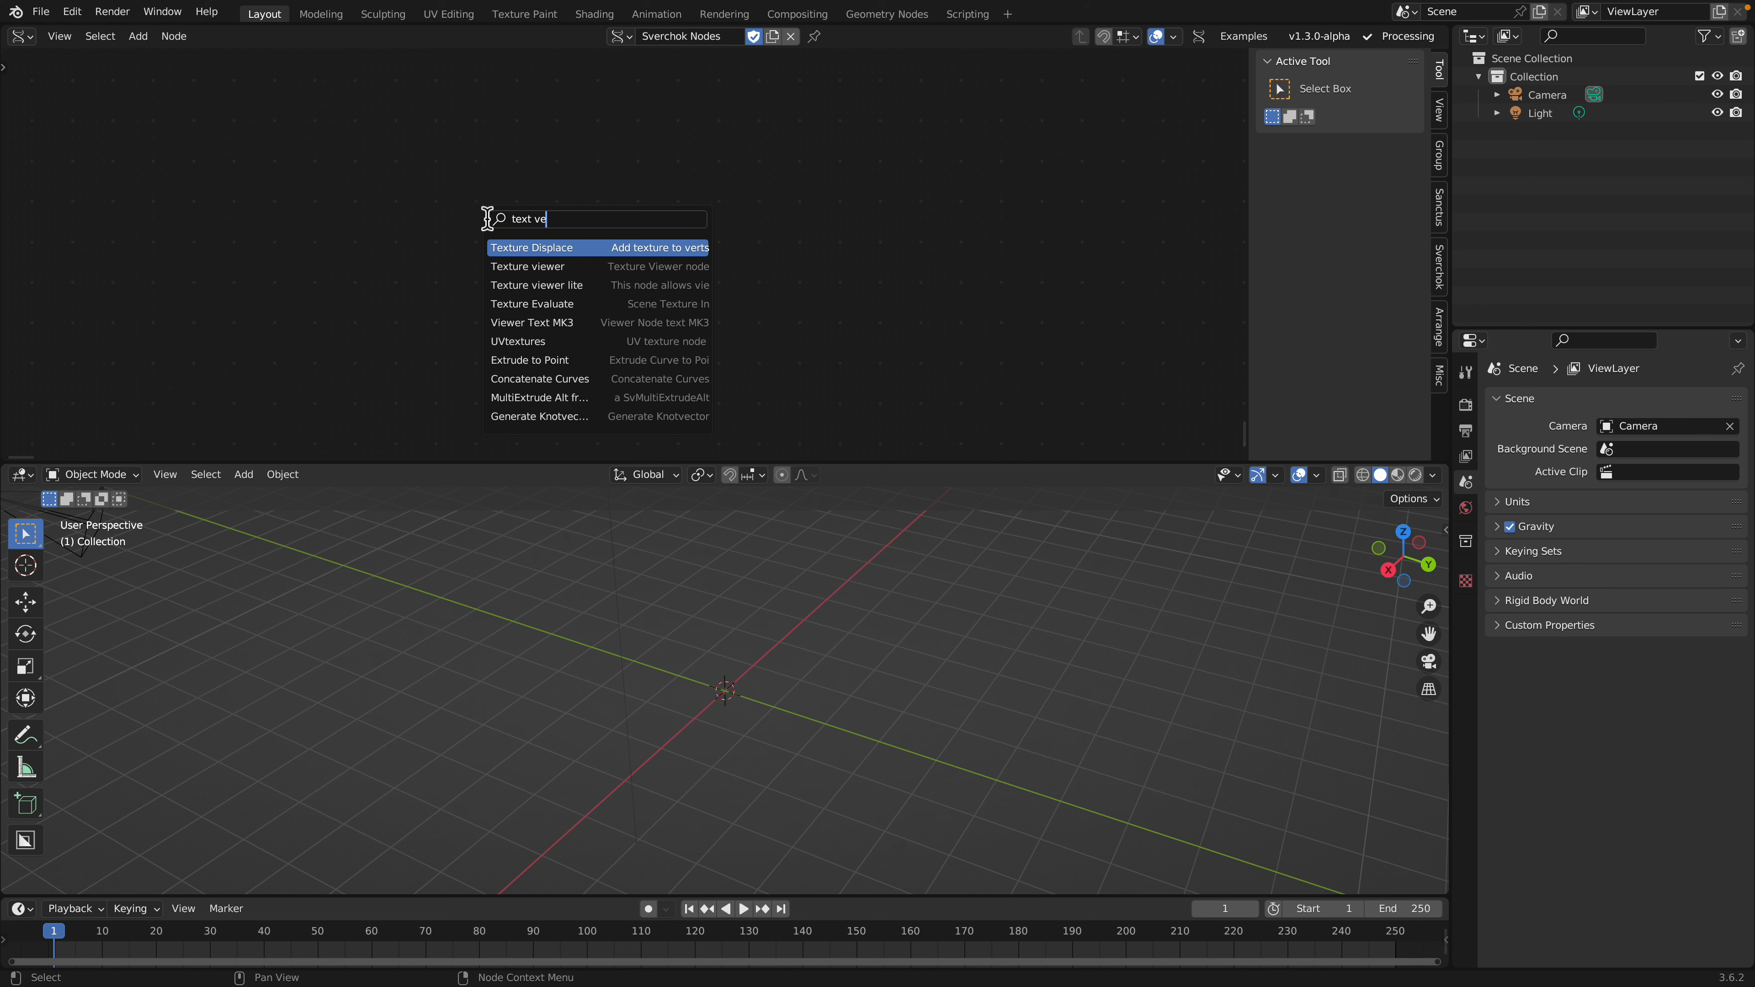
{"action": "key", "text": "BackSpace"}
{"action": "key", "text": "BackSpace"}
{"action": "type", "text": "viewer"}
{"action": "key", "text": "Return"}
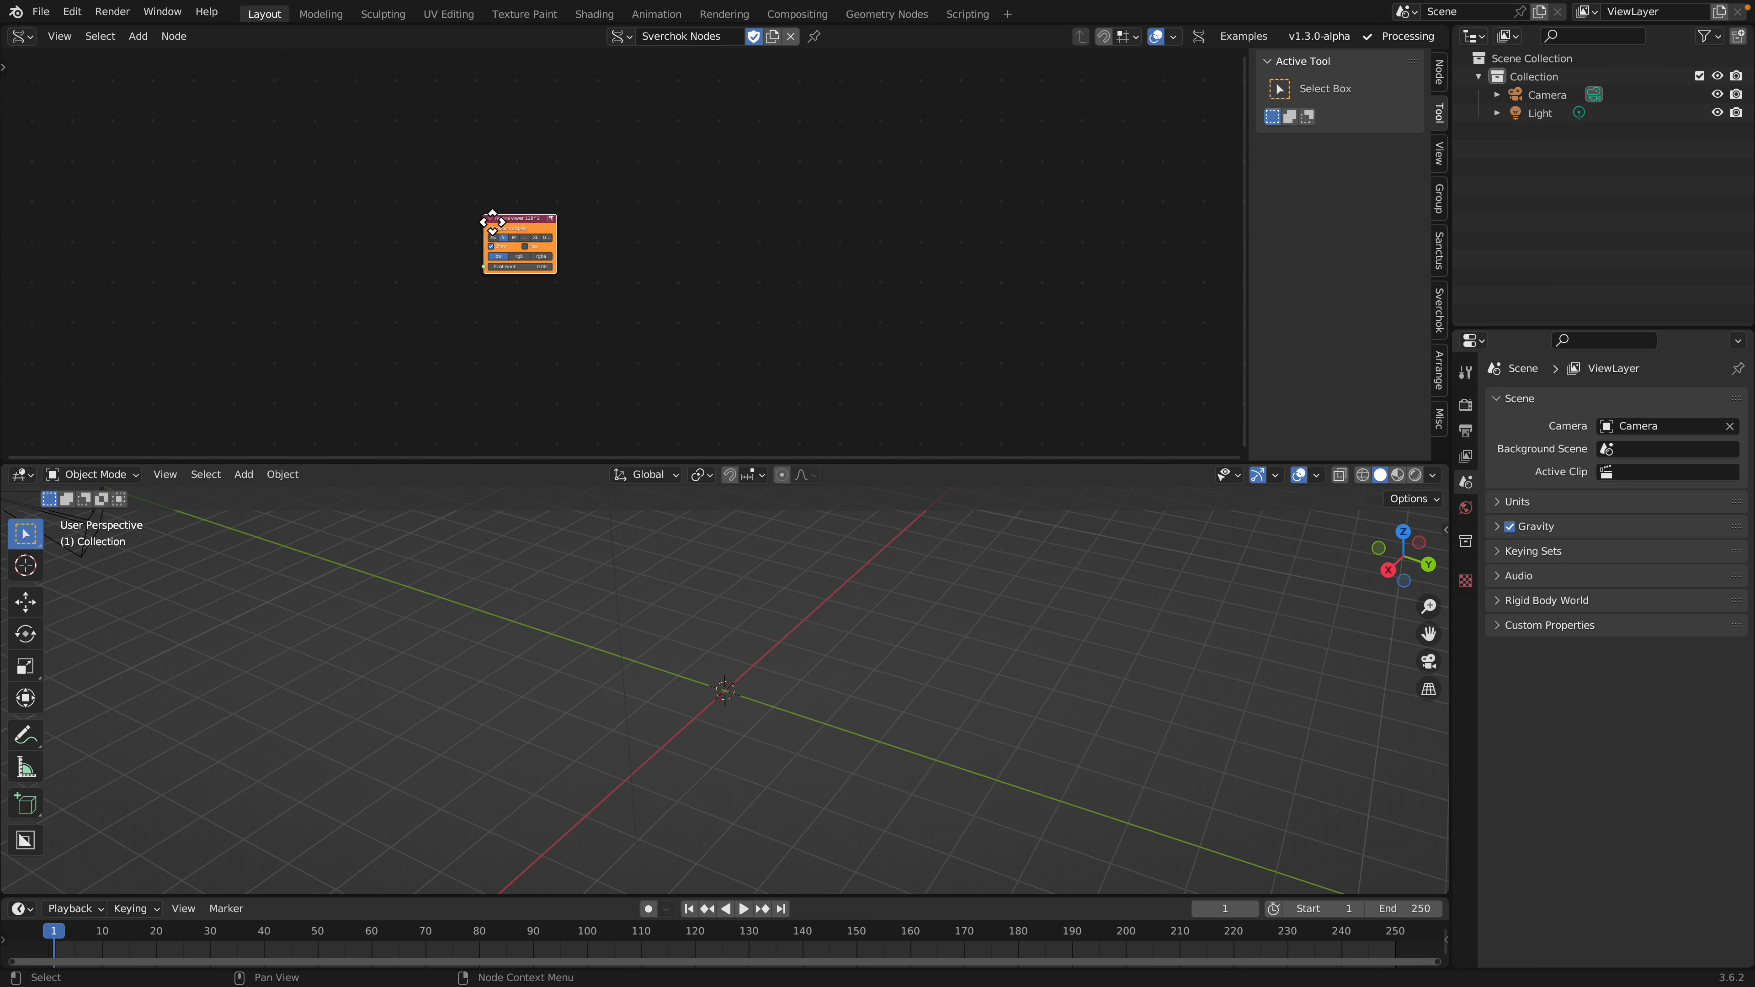
{"action": "left_click", "coordinate": [613, 228]}
{"action": "scroll", "coordinate": [613, 228], "scroll_direction": "up", "scroll_amount": 5}
{"action": "key", "text": "x"}
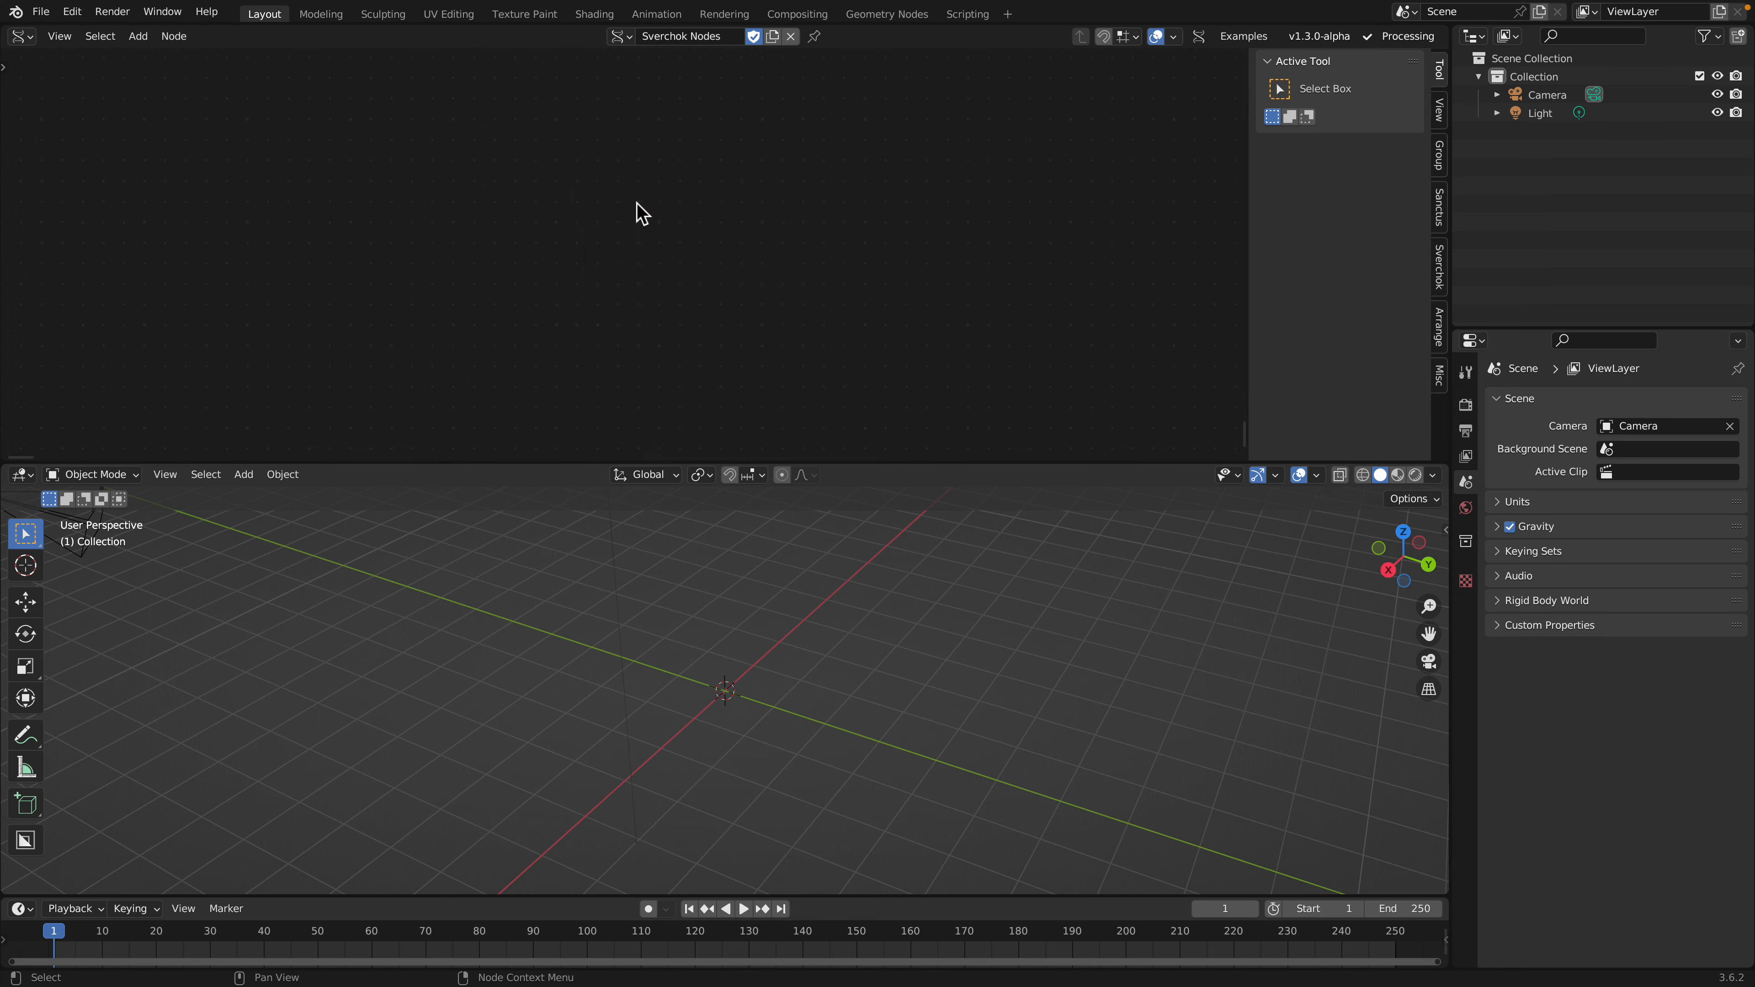
Add a Typography Viewer (TV Alpha) node to the Sverchok tree
{"action": "key", "text": "alt+space"}
{"action": "type", "text": "tv al"}
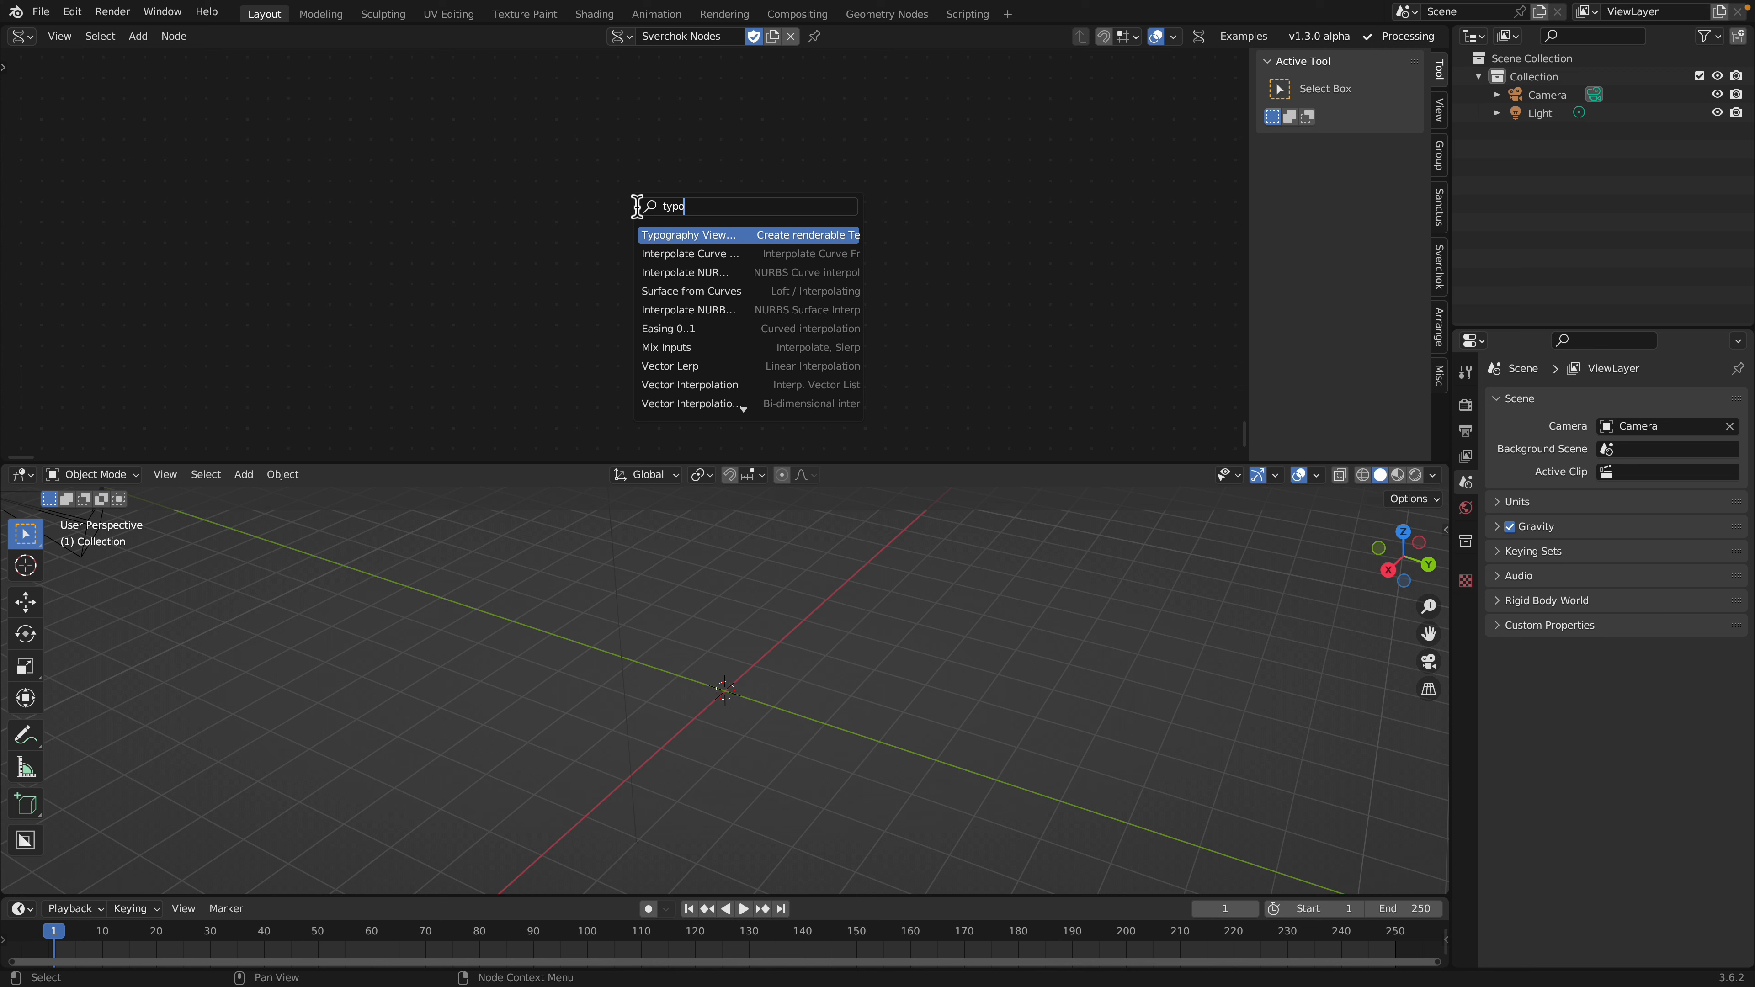
{"action": "key", "text": "Return"}
{"action": "left_click", "coordinate": [686, 144]}
{"action": "scroll", "coordinate": [505, 235], "scroll_direction": "down", "scroll_amount": 1}
Add an IcoSphere node and connect its Vertices output to the matrix input of the TV Alpha node
{"action": "key", "text": "alt+space"}
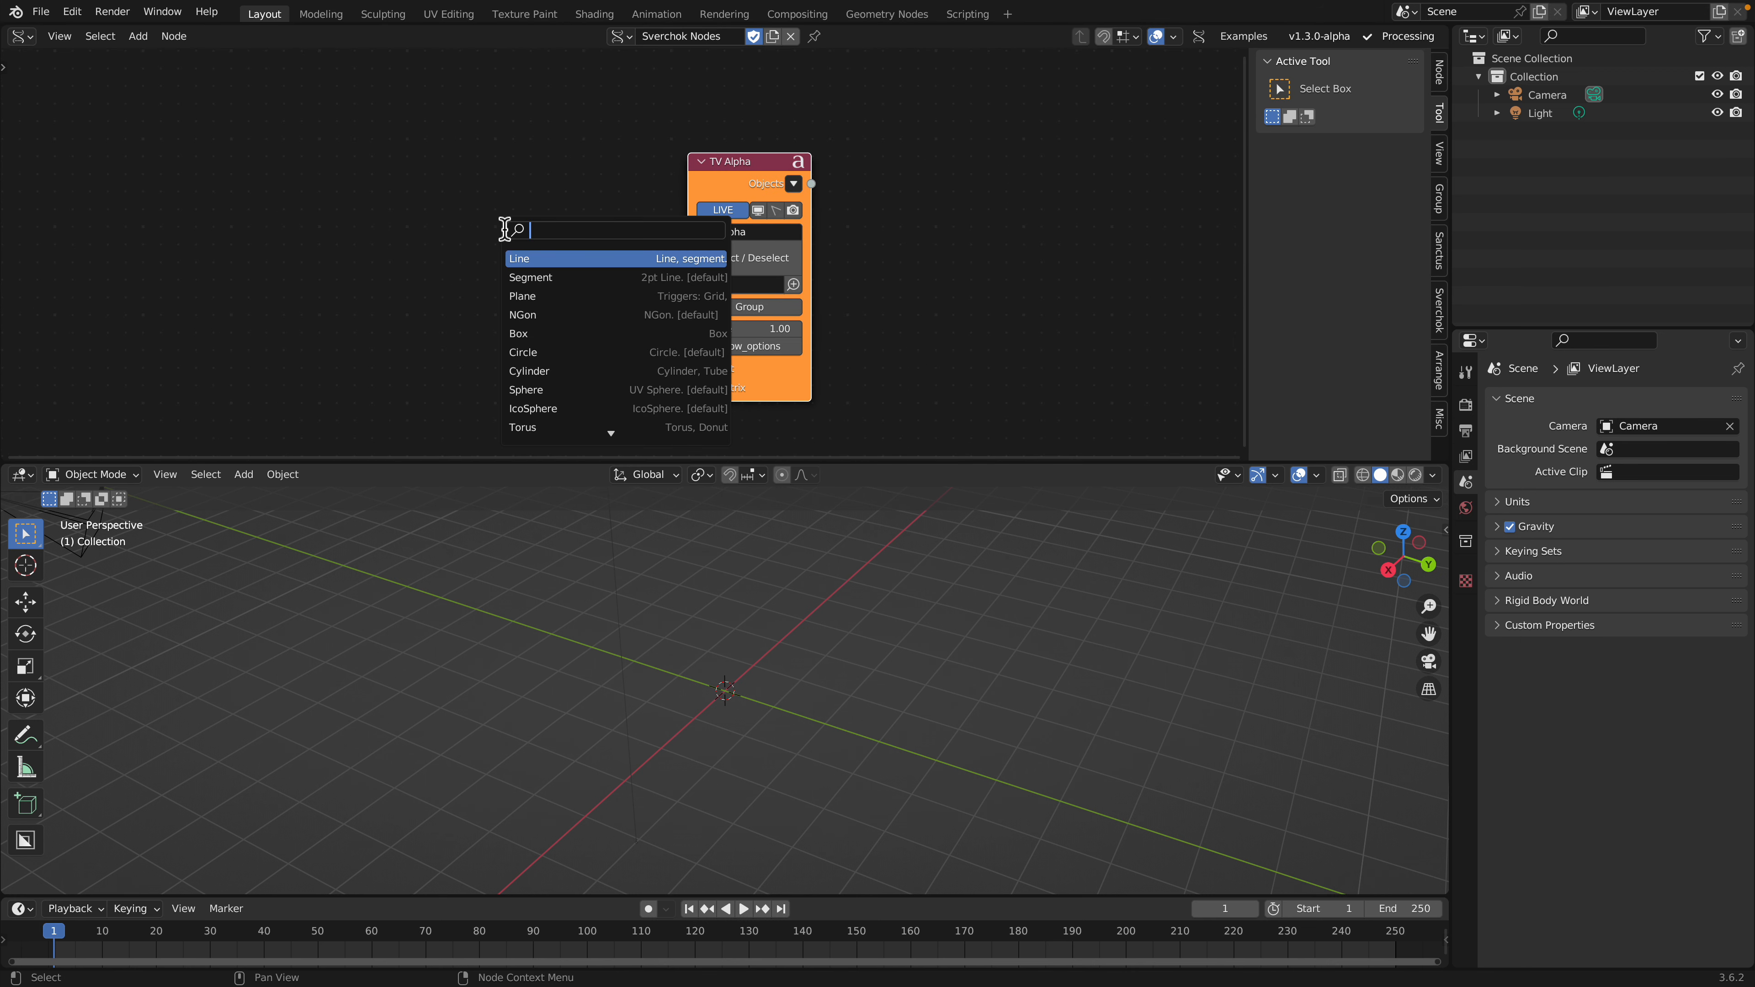
{"action": "type", "text": "sphe"}
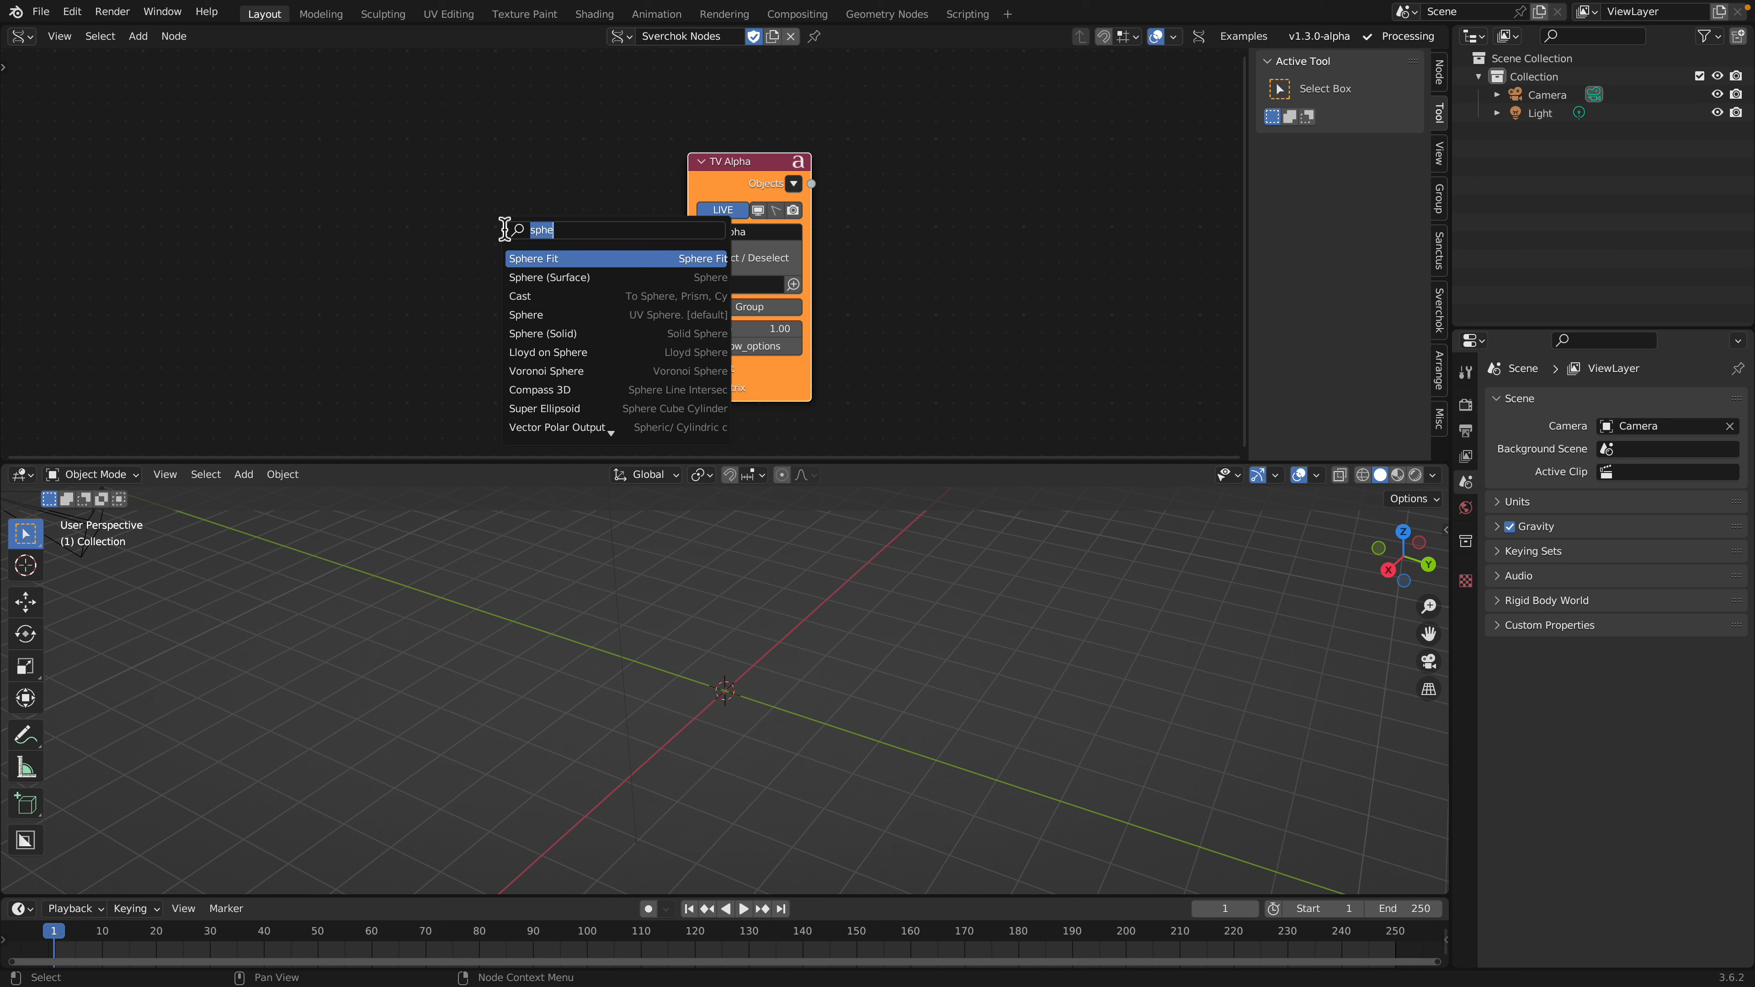
{"action": "type", "text": "ico"}
{"action": "key", "text": "Return"}
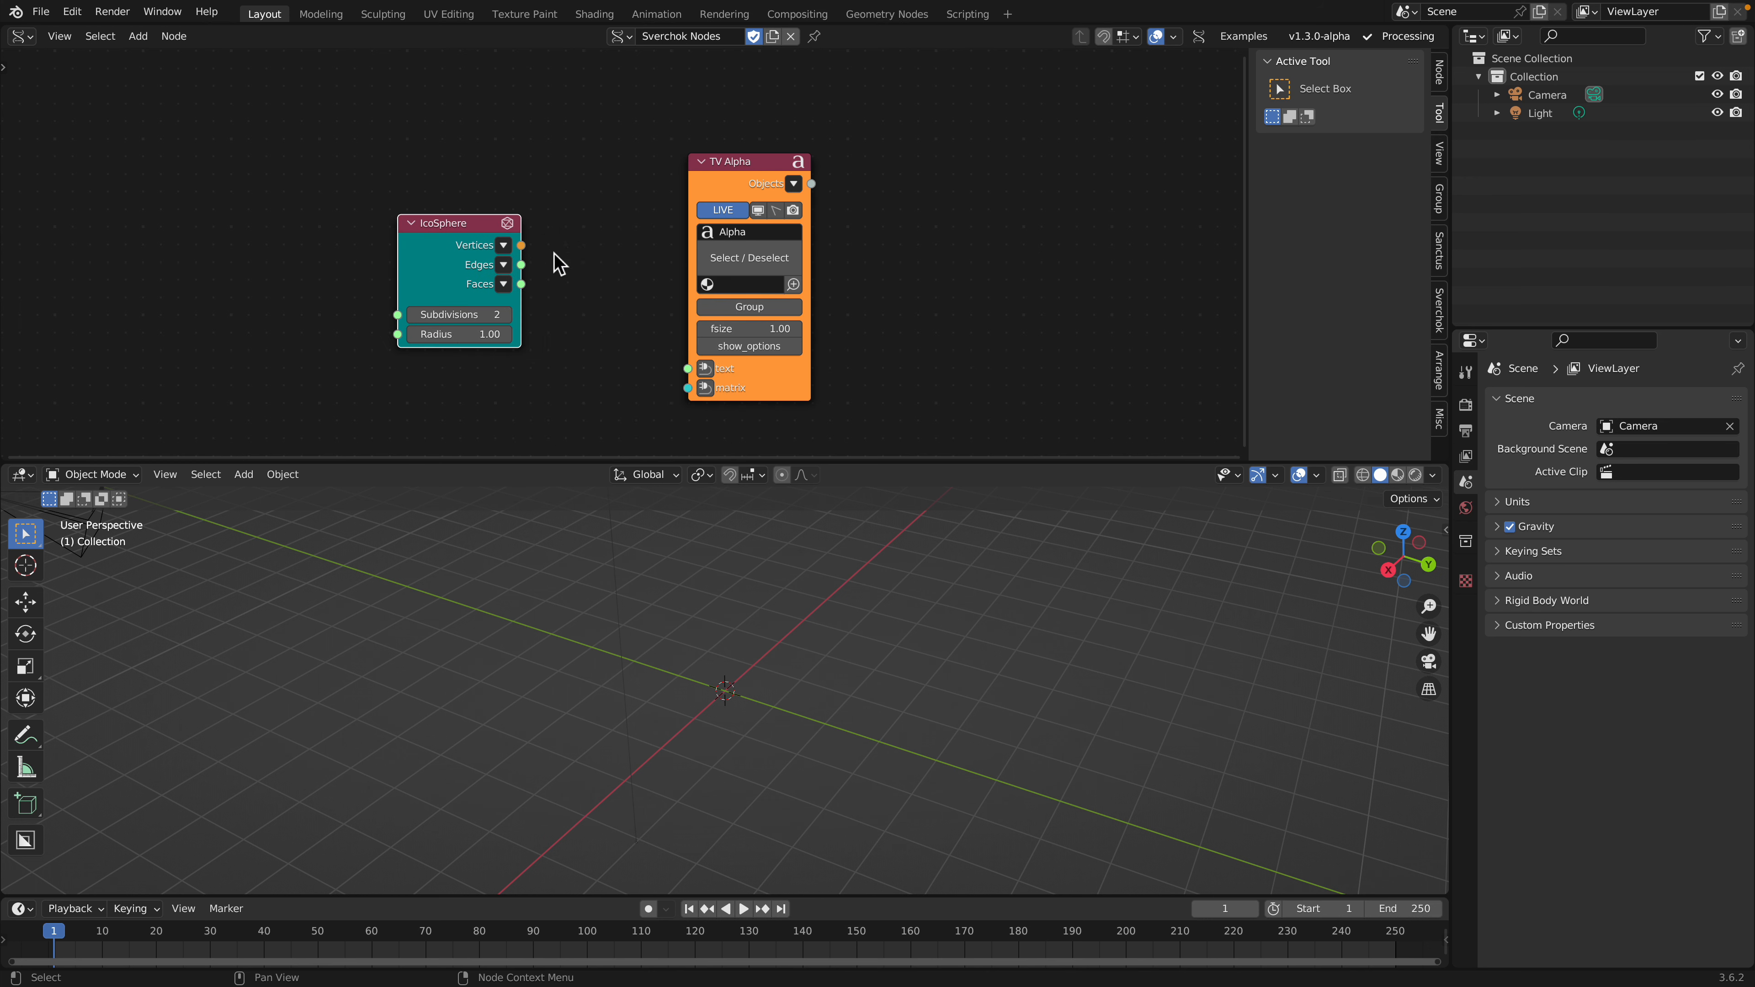
{"action": "left_click_drag", "start_coordinate": [521, 244], "coordinate": [689, 389]}
{"action": "left_click_drag", "start_coordinate": [749, 163], "coordinate": [916, 148]}
Add a Random Num Gen node and connect its Value output to the text input of the TV Alpha node
{"action": "key", "text": "alt+space"}
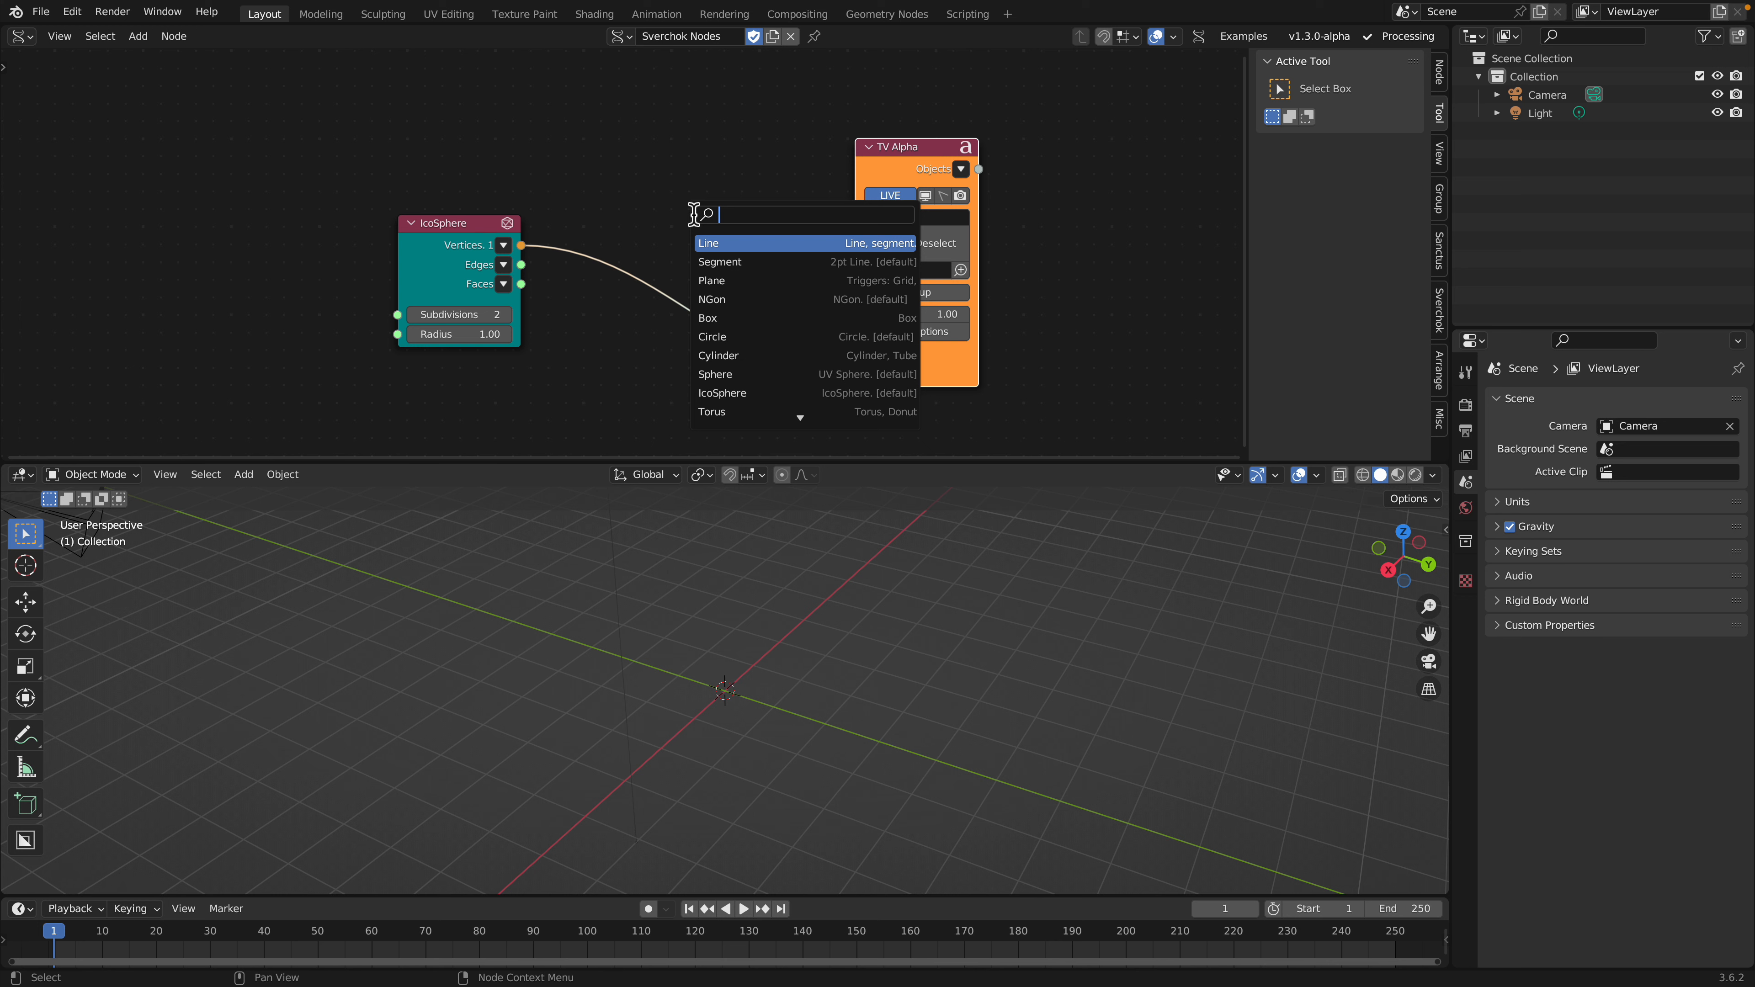
{"action": "type", "text": "random"}
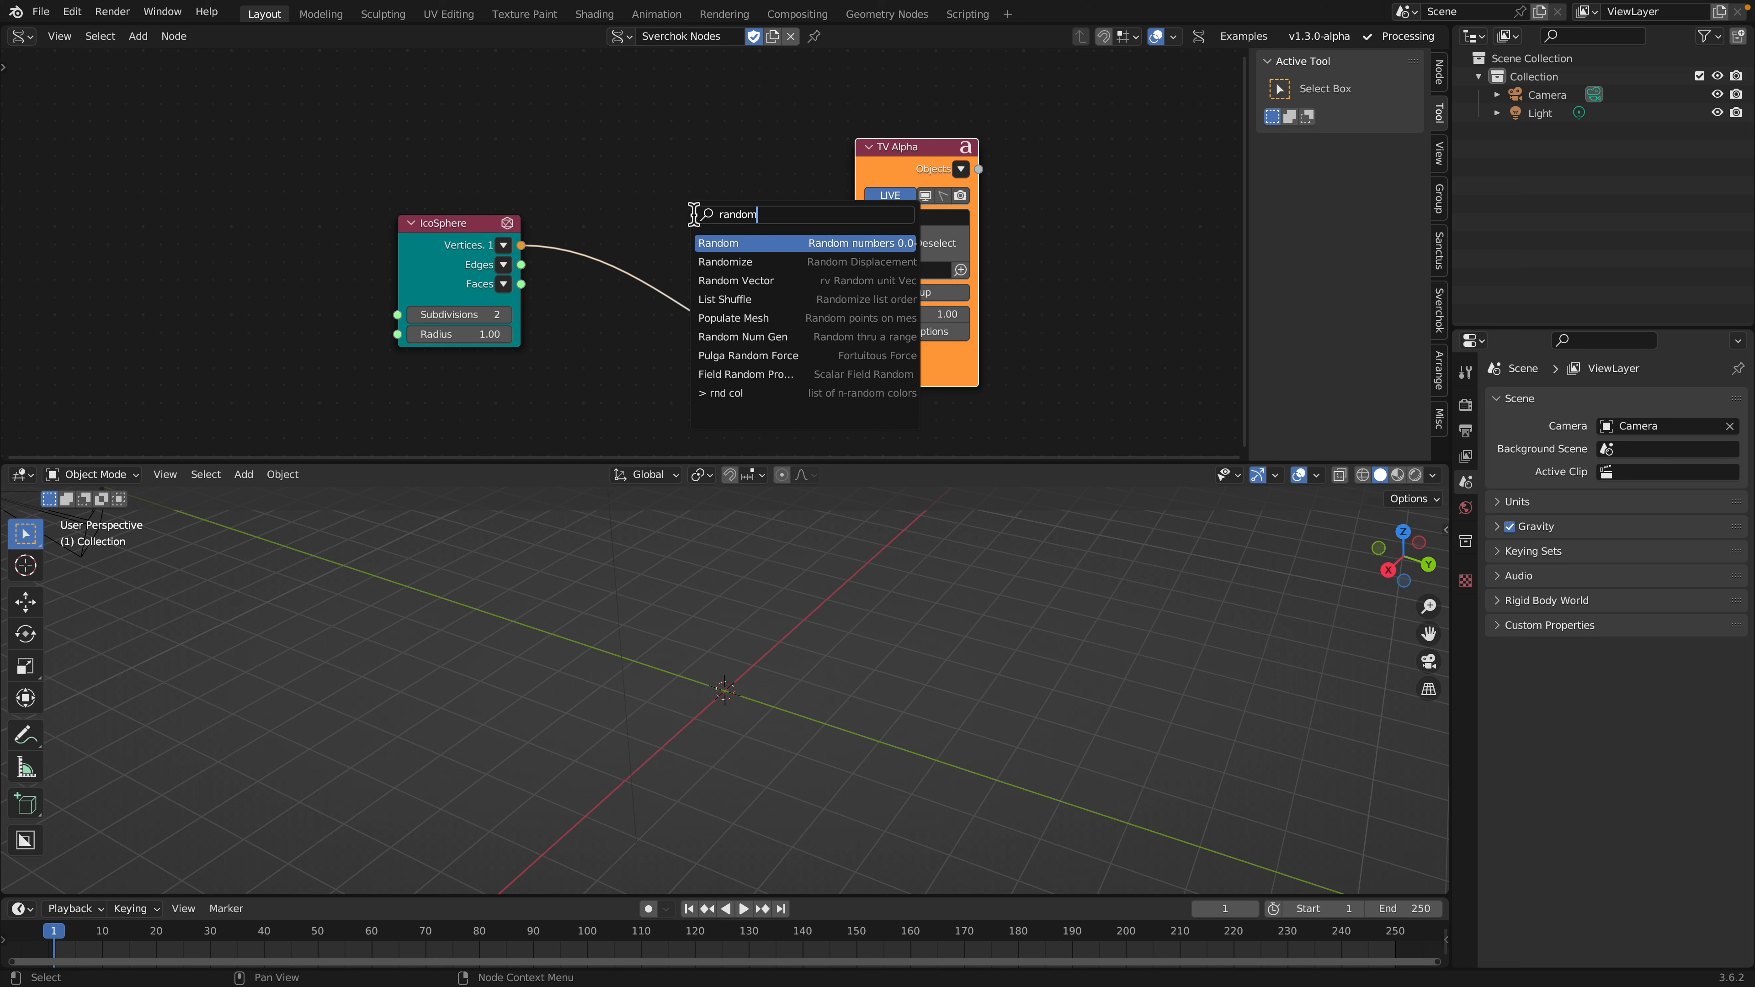
{"action": "type", "text": " nu"}
{"action": "key", "text": "Down"}
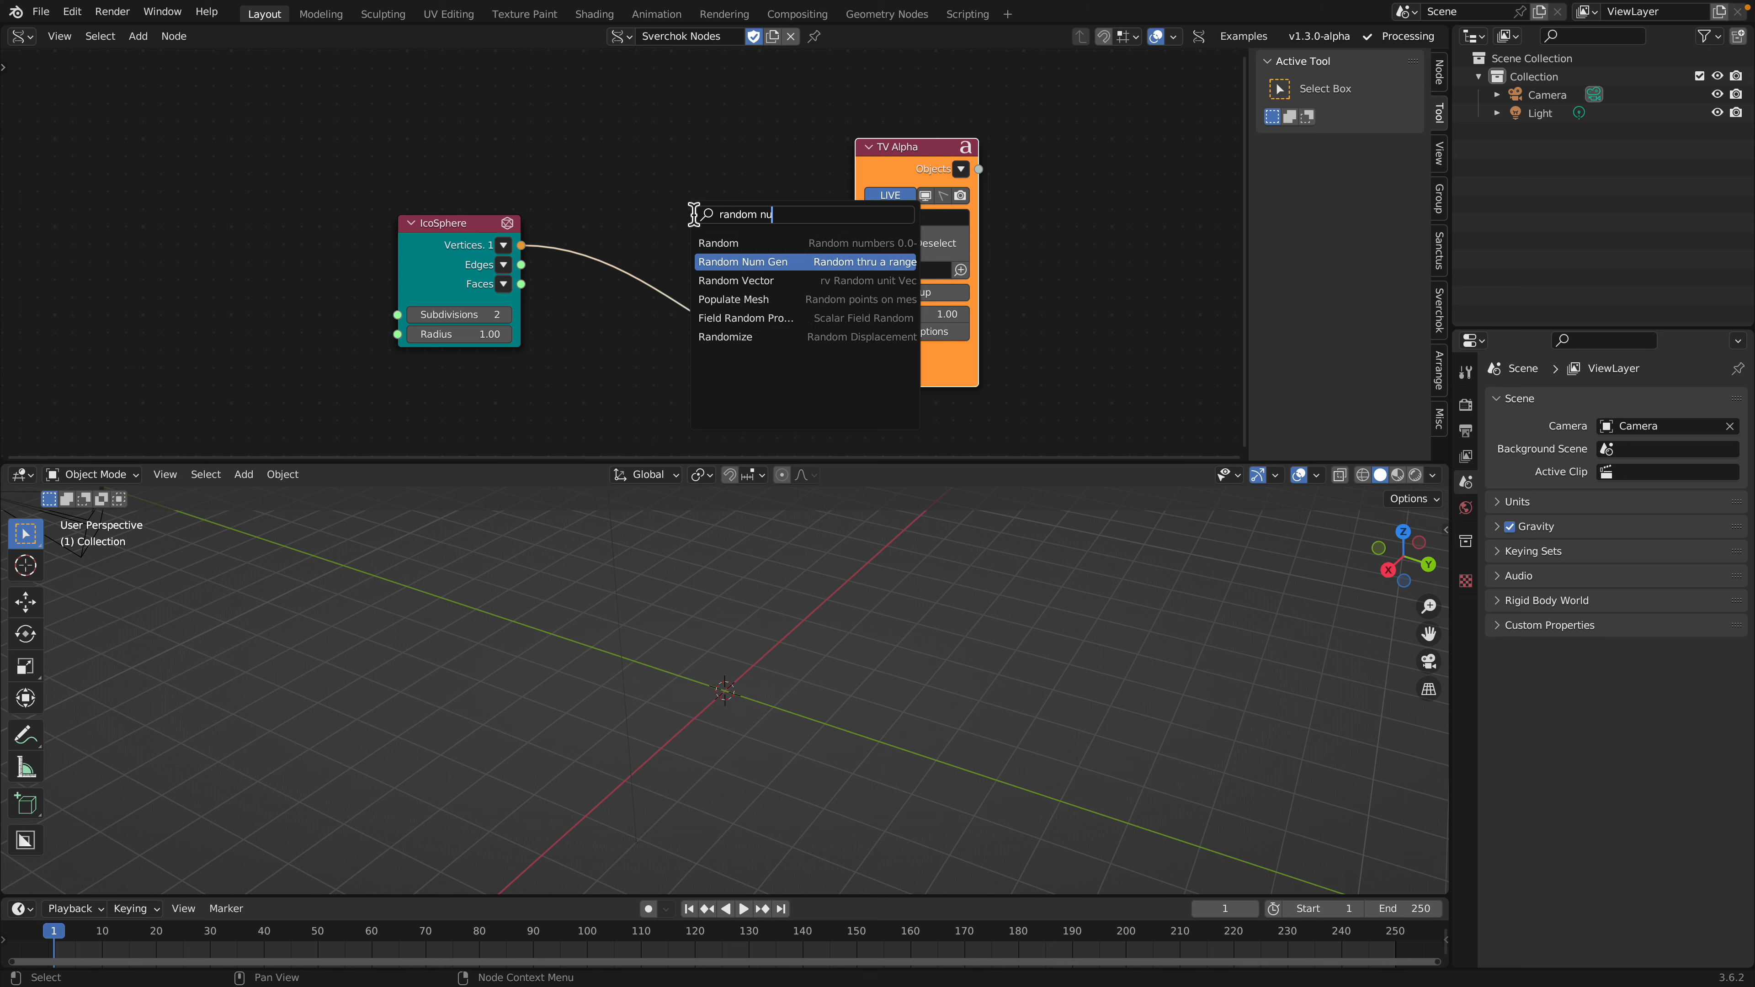
{"action": "key", "text": "Return"}
{"action": "left_click", "coordinate": [812, 151]}
{"action": "left_click_drag", "start_coordinate": [796, 140], "coordinate": [855, 353]}
Set the Int High value of the Random Num Gen node to 55
{"action": "middle_click_drag", "start_coordinate": [863, 664], "coordinate": [1057, 669]}
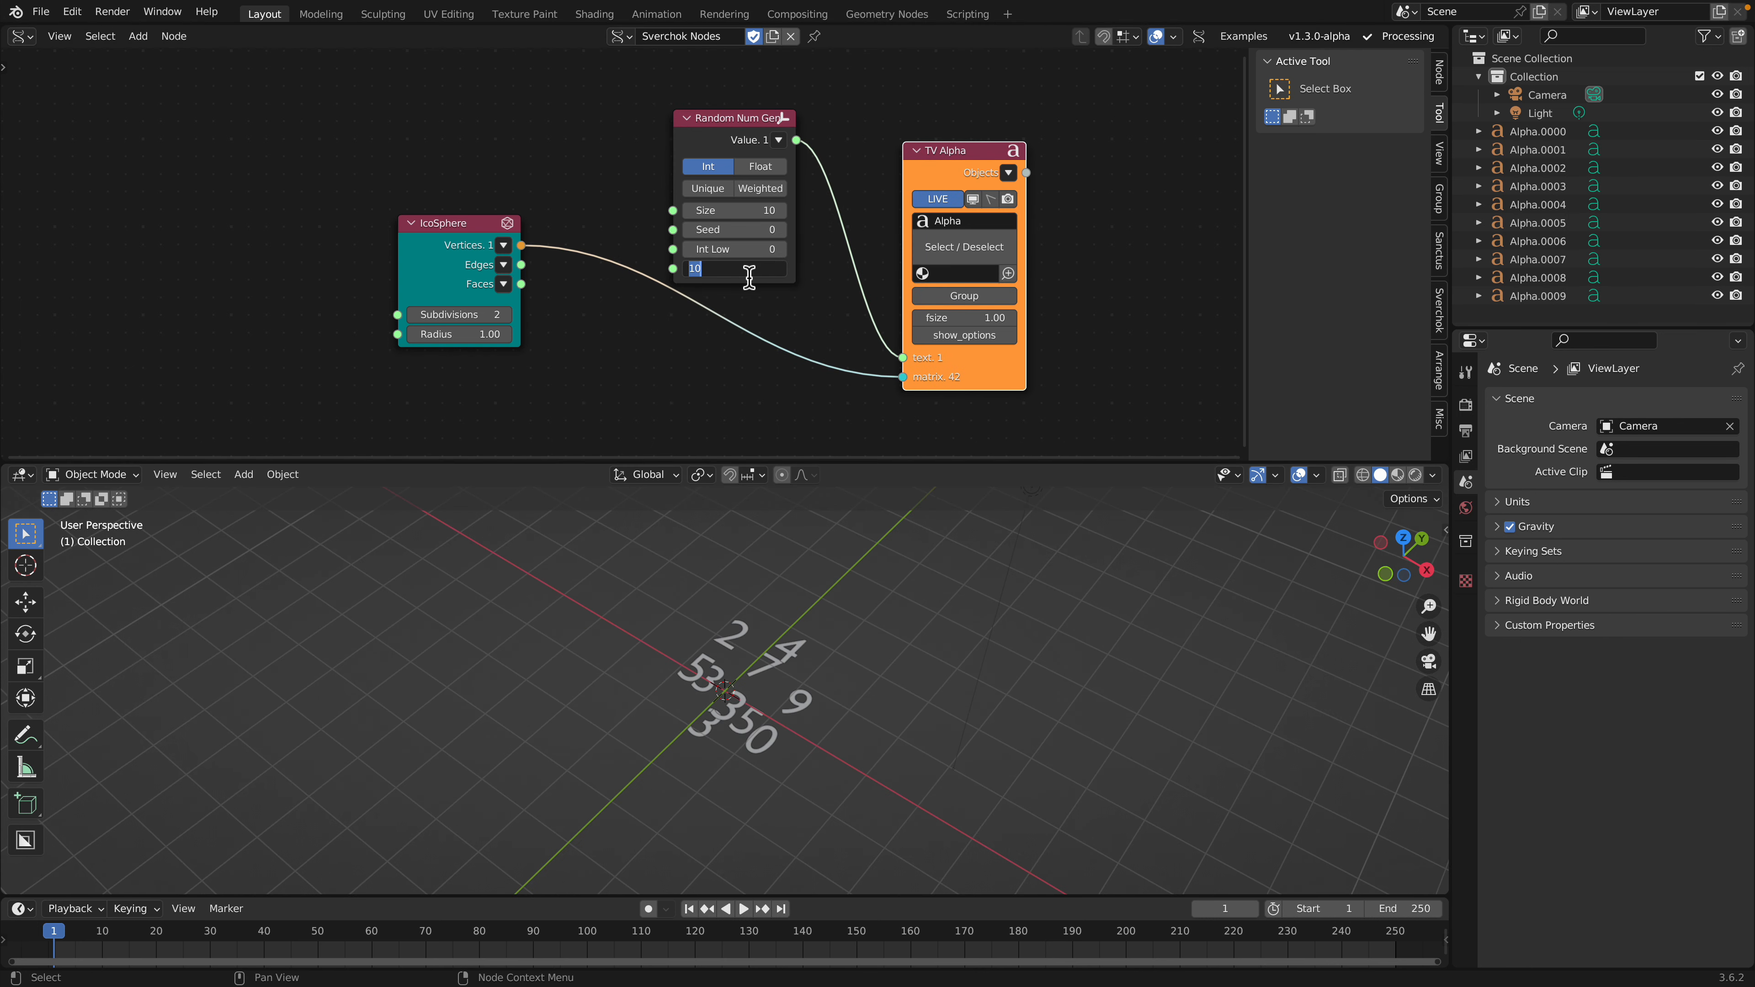
{"action": "key", "text": "Return"}
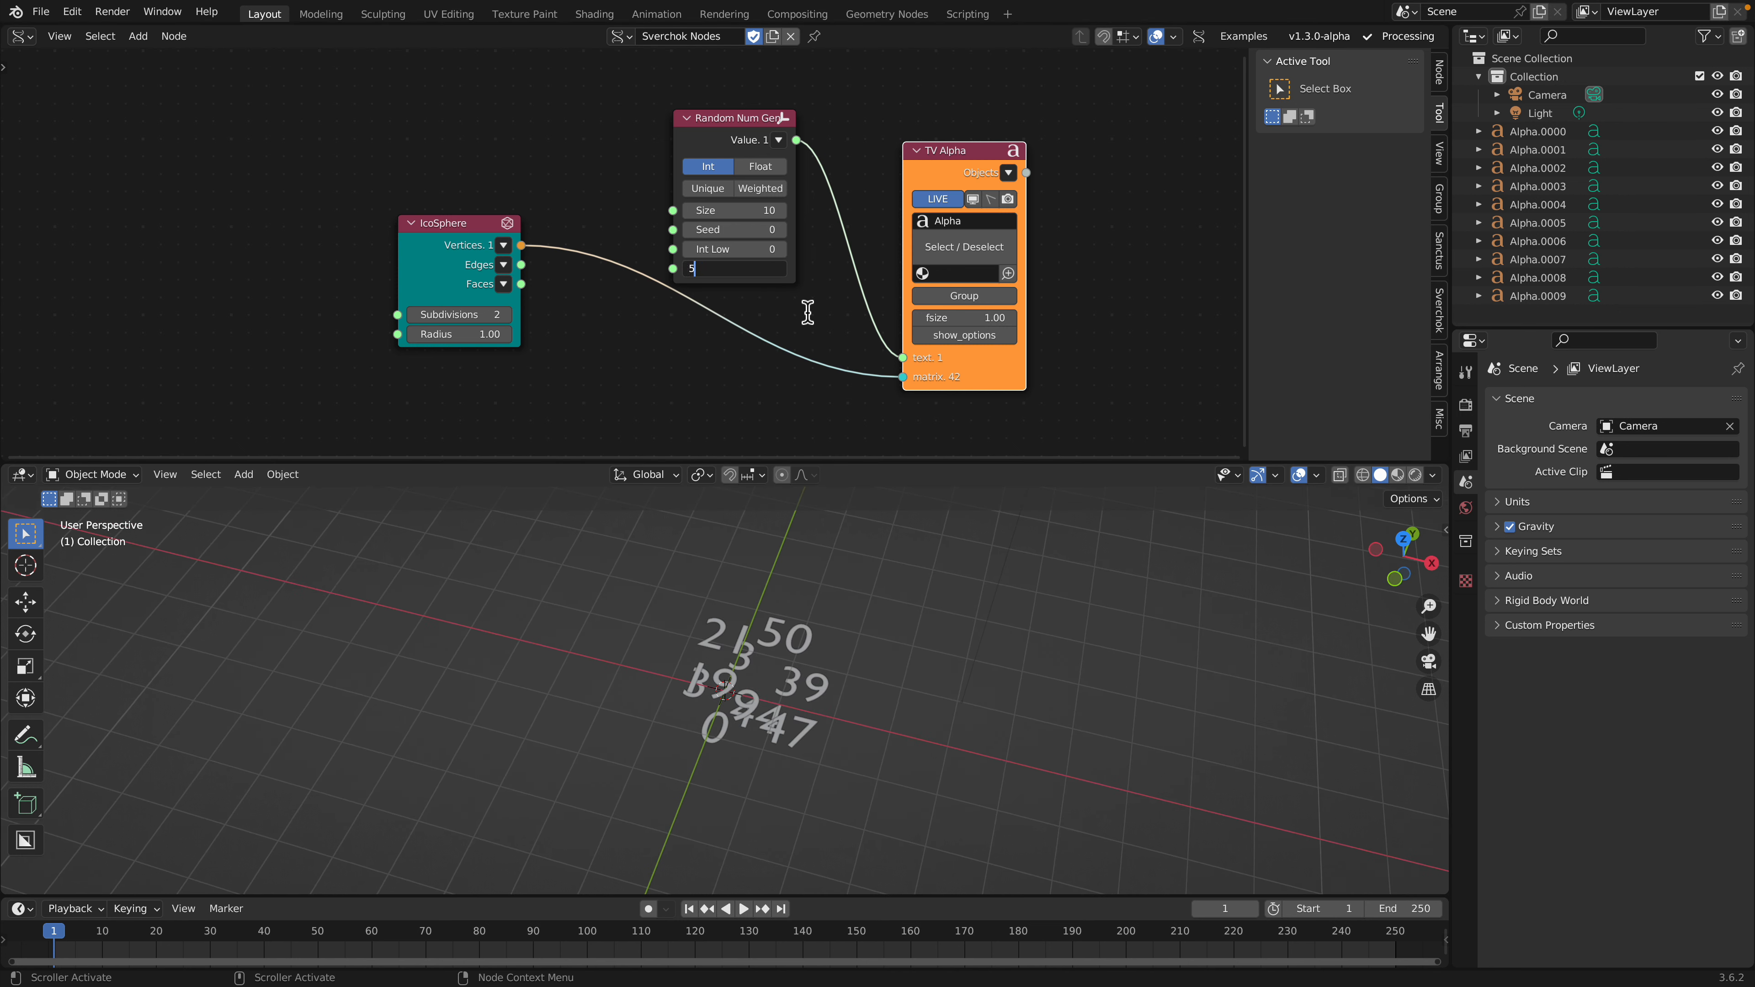
{"action": "type", "text": "5"}
{"action": "key", "text": "Return"}
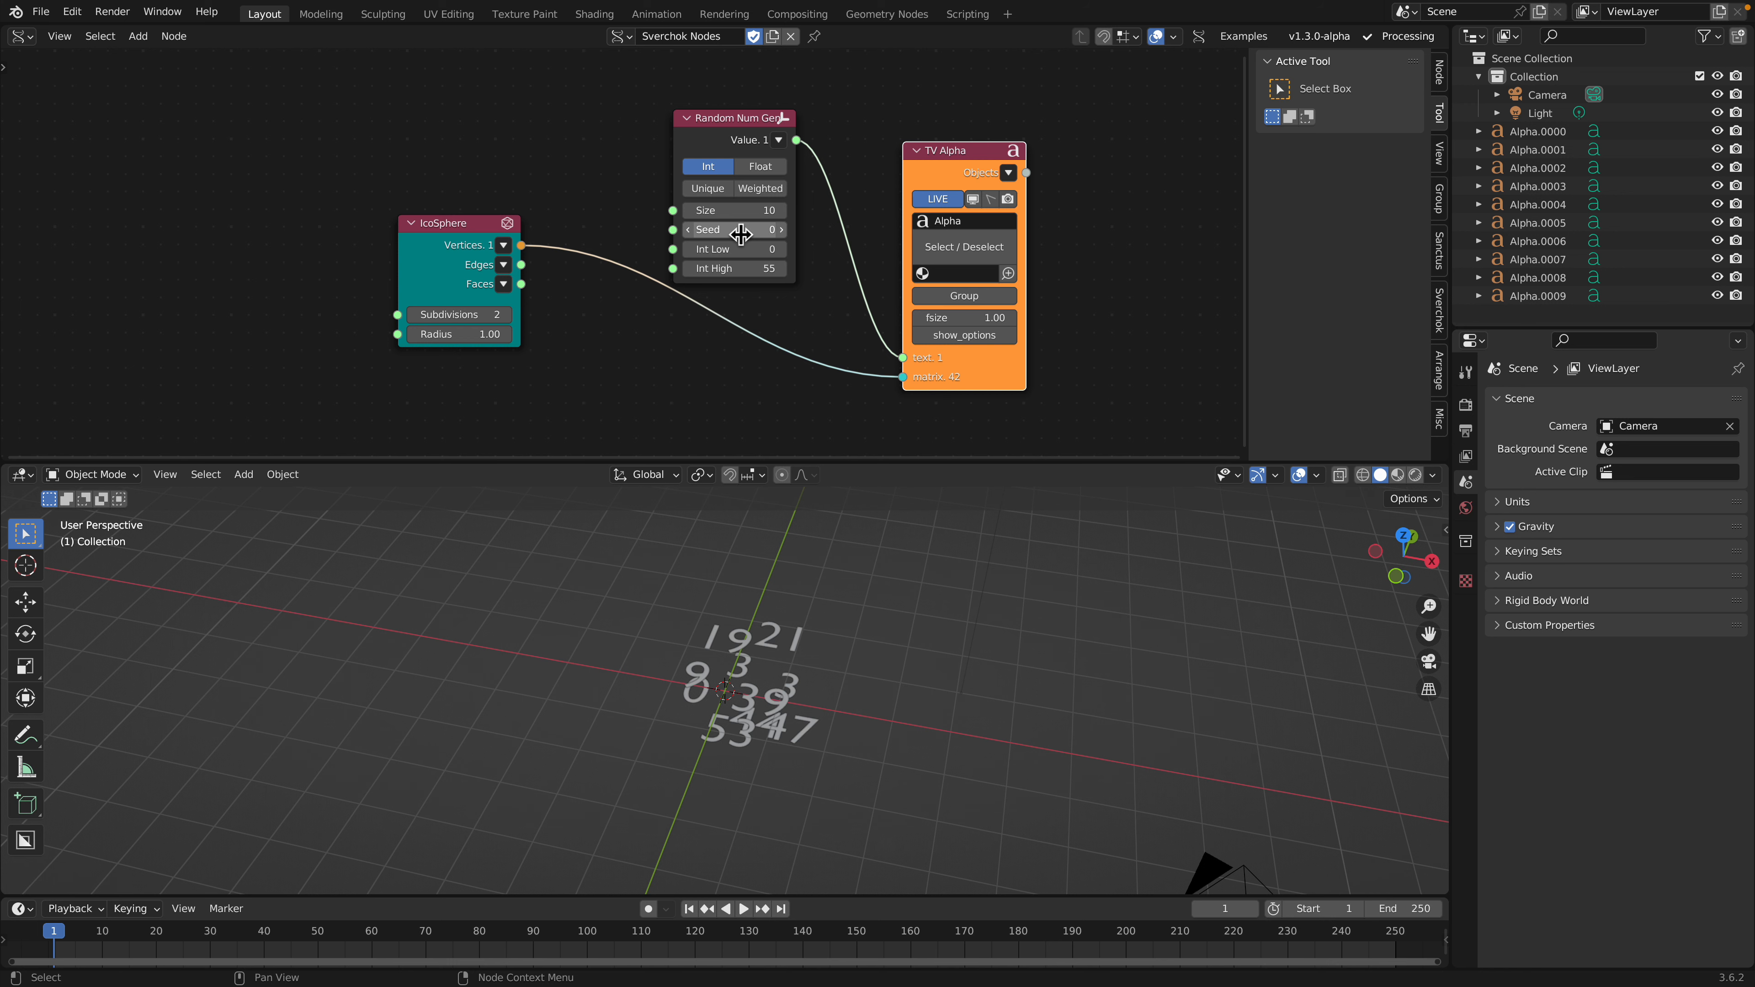
Set the Random Num Gen node's Size to 124 and Seed to 80, and the IcoSphere's Radius to 3.46
{"action": "left_click_drag", "start_coordinate": [740, 235], "coordinate": [812, 210]}
{"action": "middle_click_drag", "start_coordinate": [873, 725], "coordinate": [850, 646]}
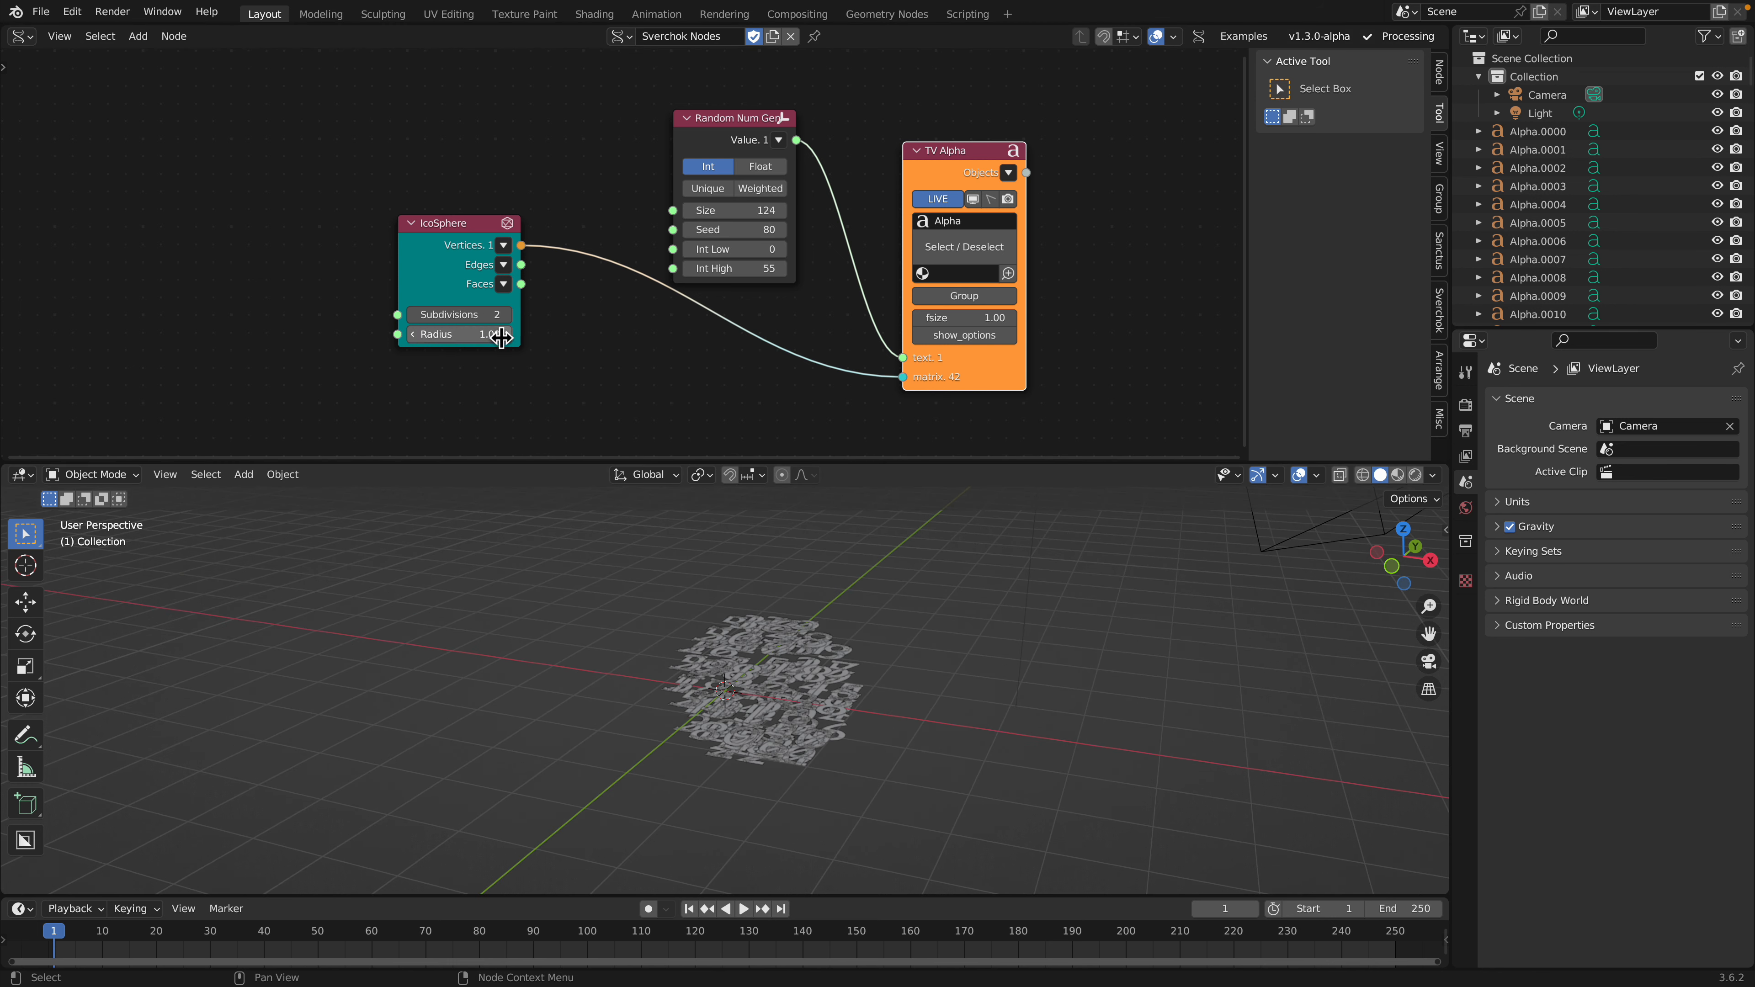
{"action": "left_click_drag", "start_coordinate": [501, 334], "coordinate": [604, 334]}
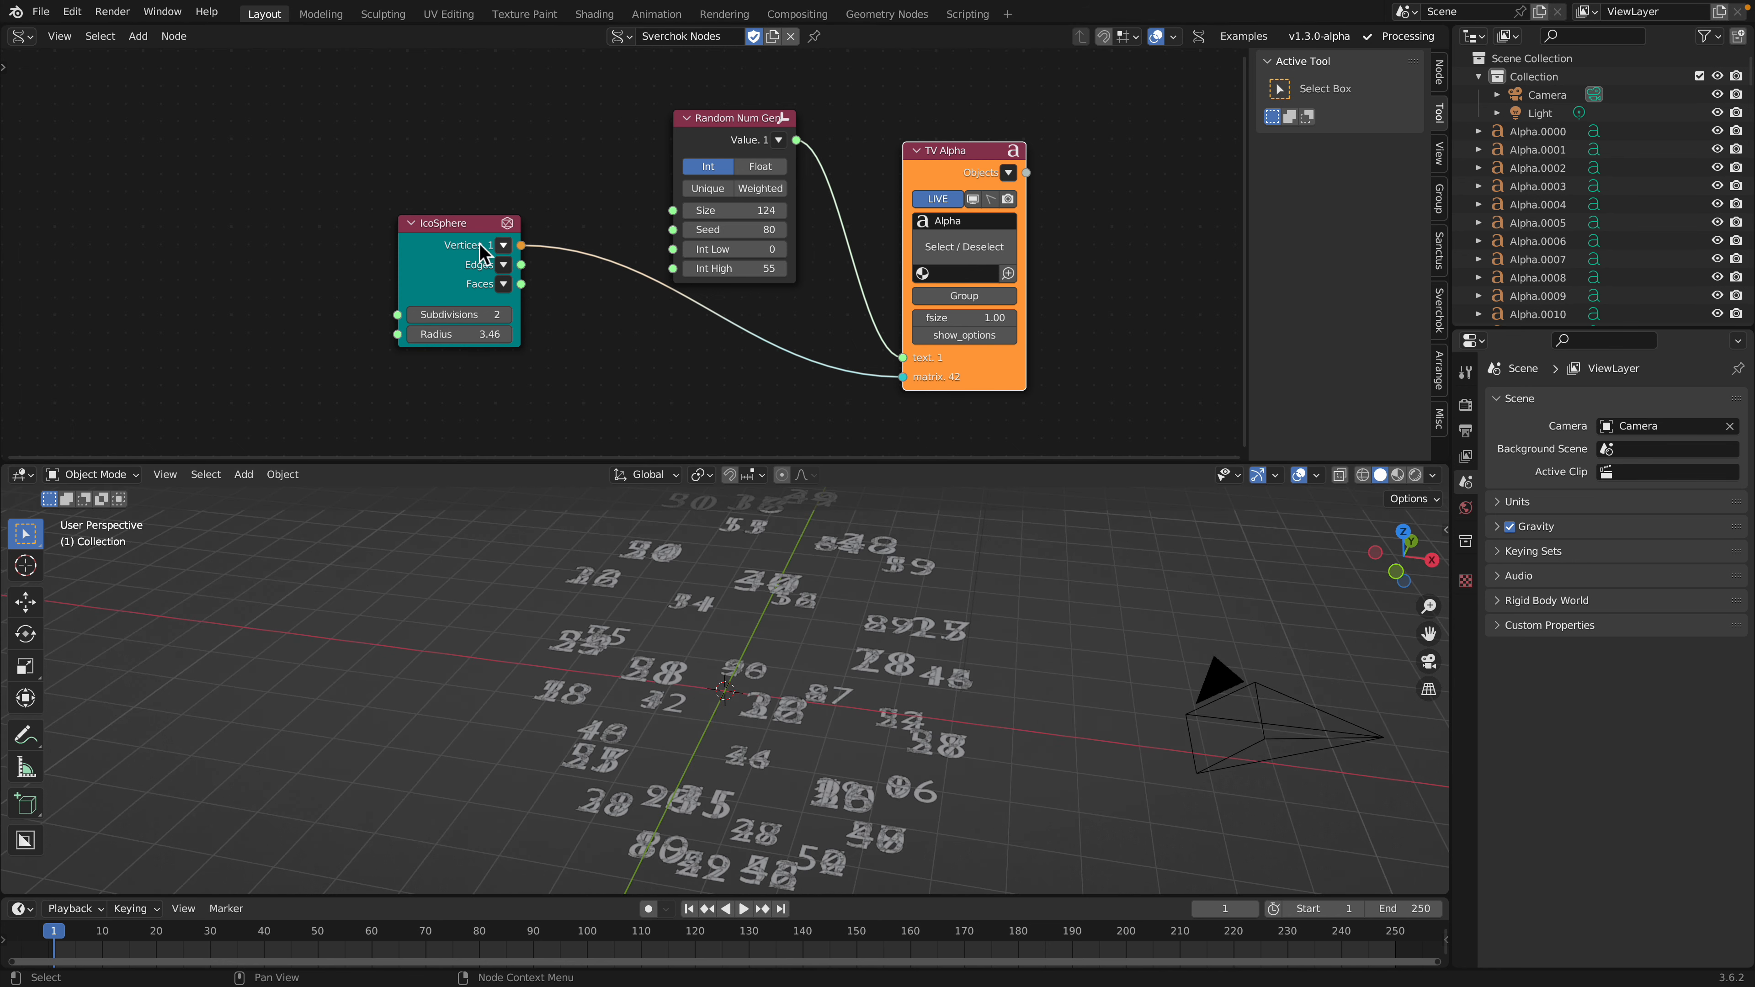
{"action": "left_click_drag", "start_coordinate": [479, 243], "coordinate": [330, 280]}
{"action": "key", "text": "shift+a"}
{"action": "left_click", "coordinate": [466, 192]}
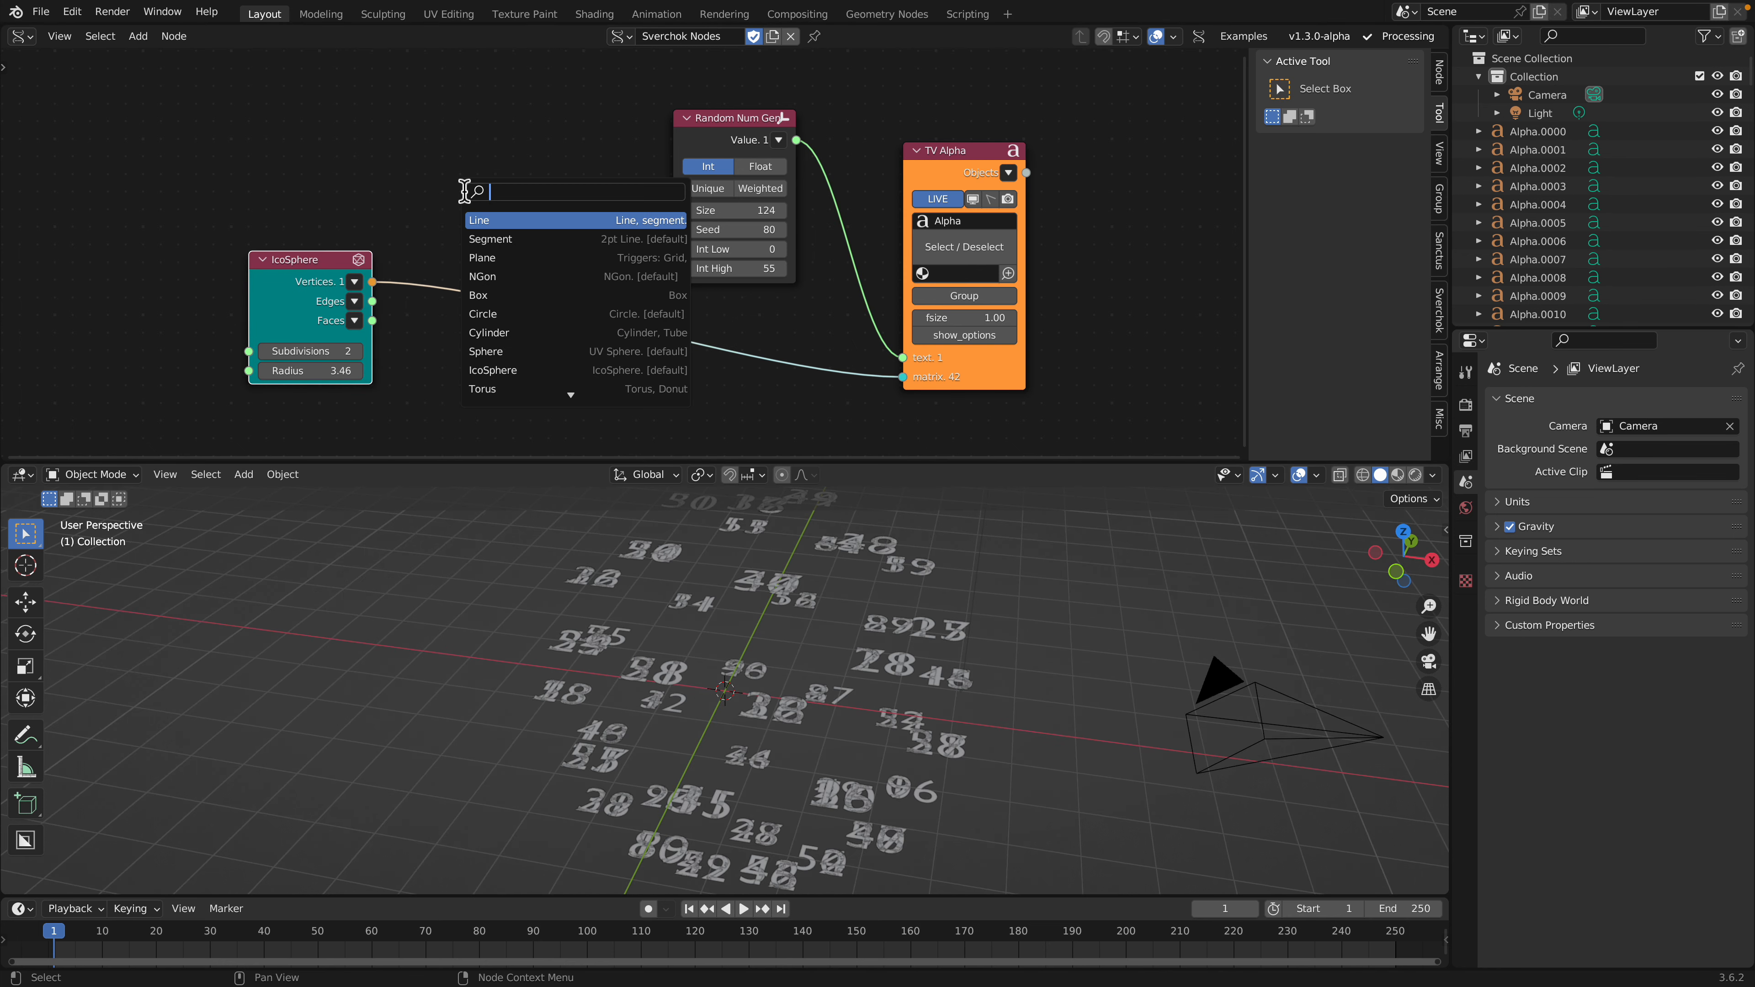
{"action": "type", "text": "list le"}
{"action": "key", "text": "Return"}
{"action": "key", "text": "x"}
Add a List Length node fed by the IcoSphere Vertices and connect its Length to the Random Num Gen's Size
{"action": "key", "text": "alt+space"}
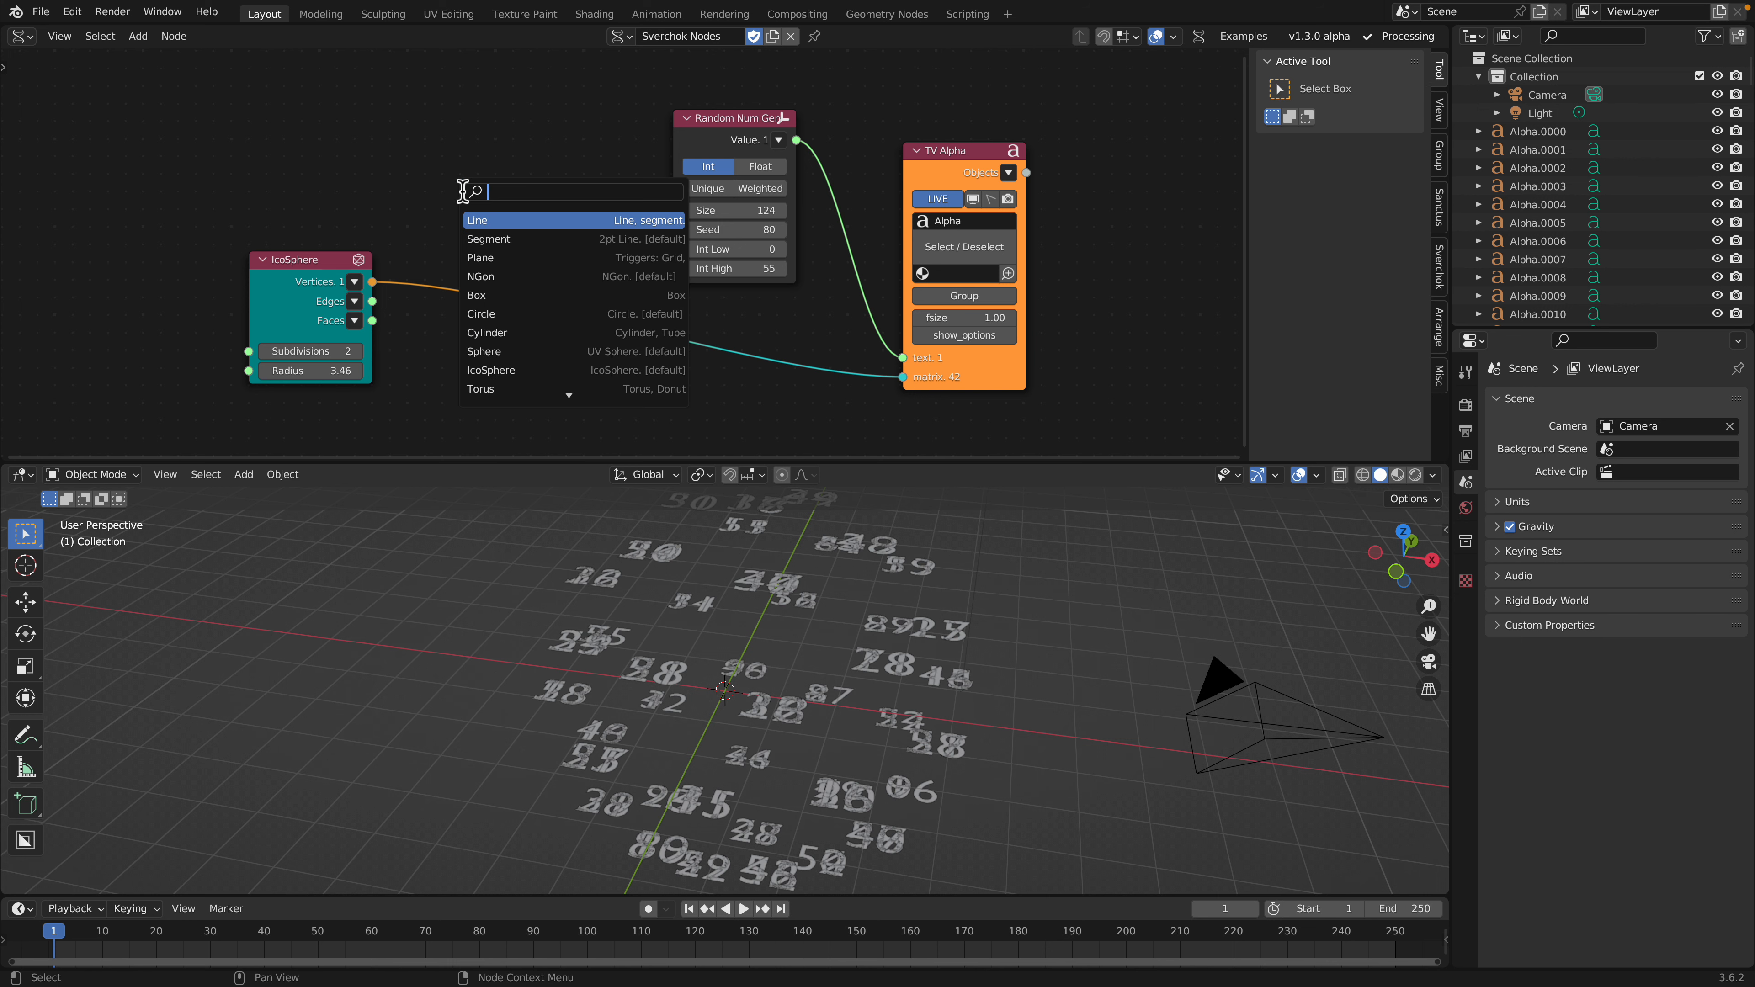
{"action": "type", "text": "list len"}
{"action": "key", "text": "Return"}
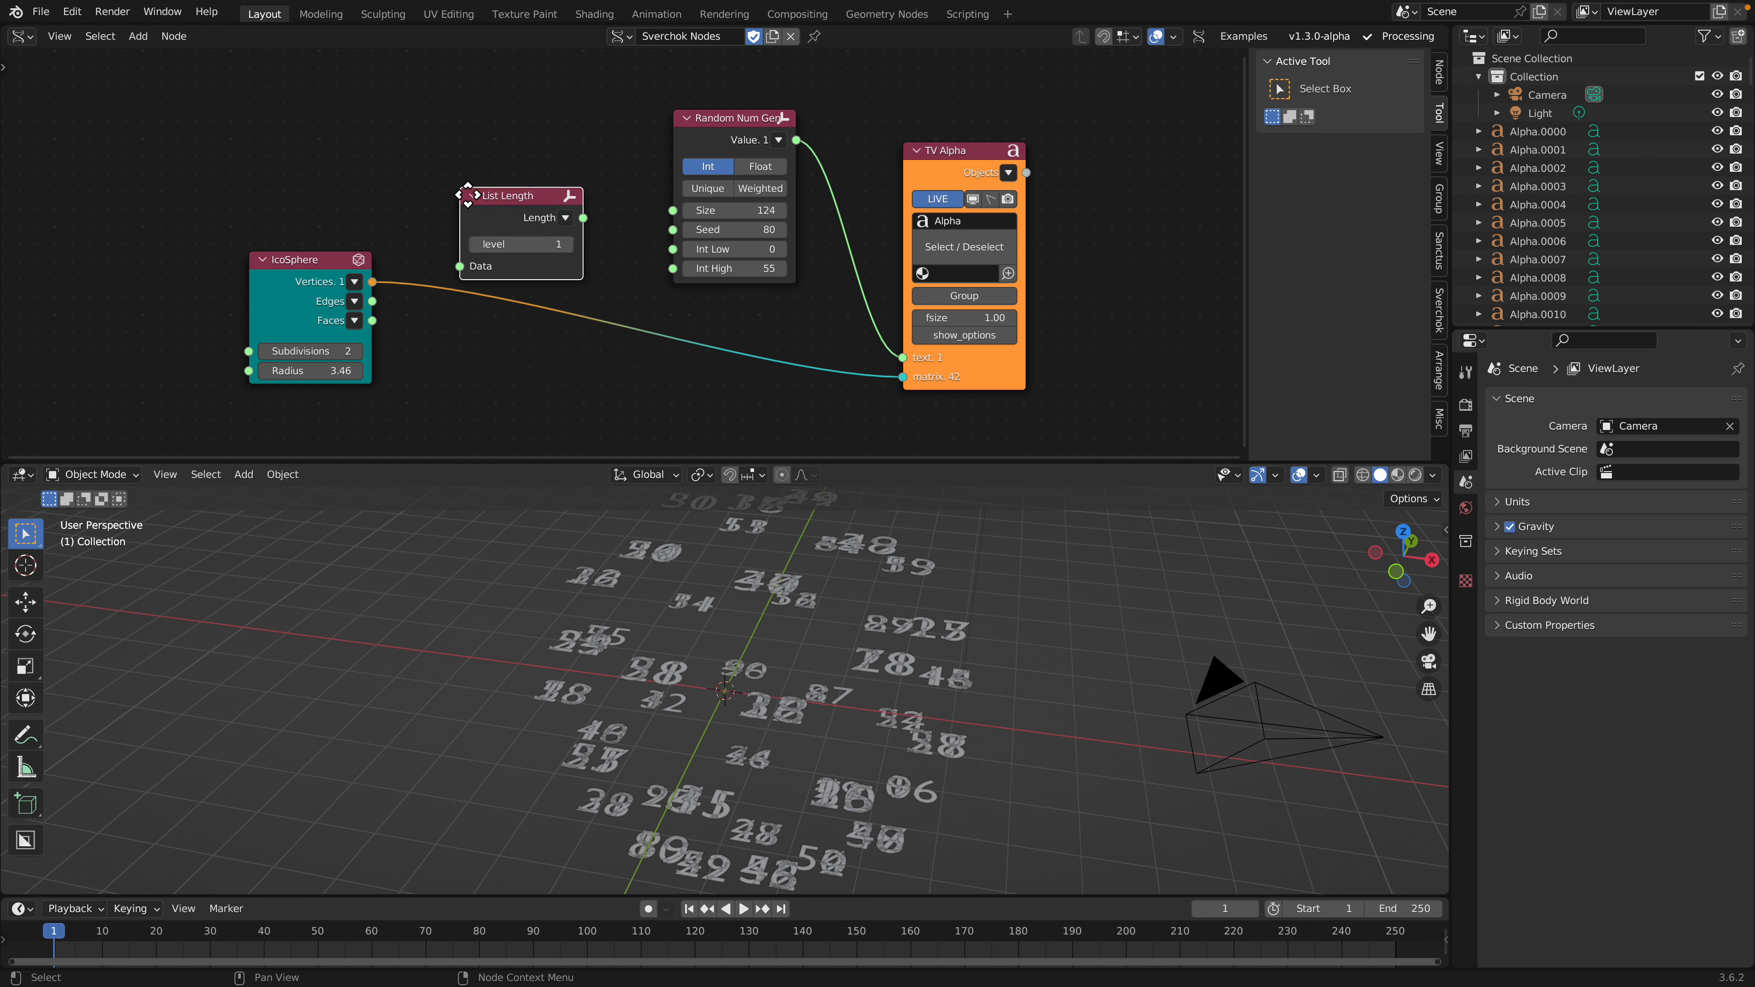
{"action": "left_click_drag", "start_coordinate": [372, 281], "coordinate": [439, 262]}
{"action": "left_click_drag", "start_coordinate": [562, 212], "coordinate": [672, 210]}
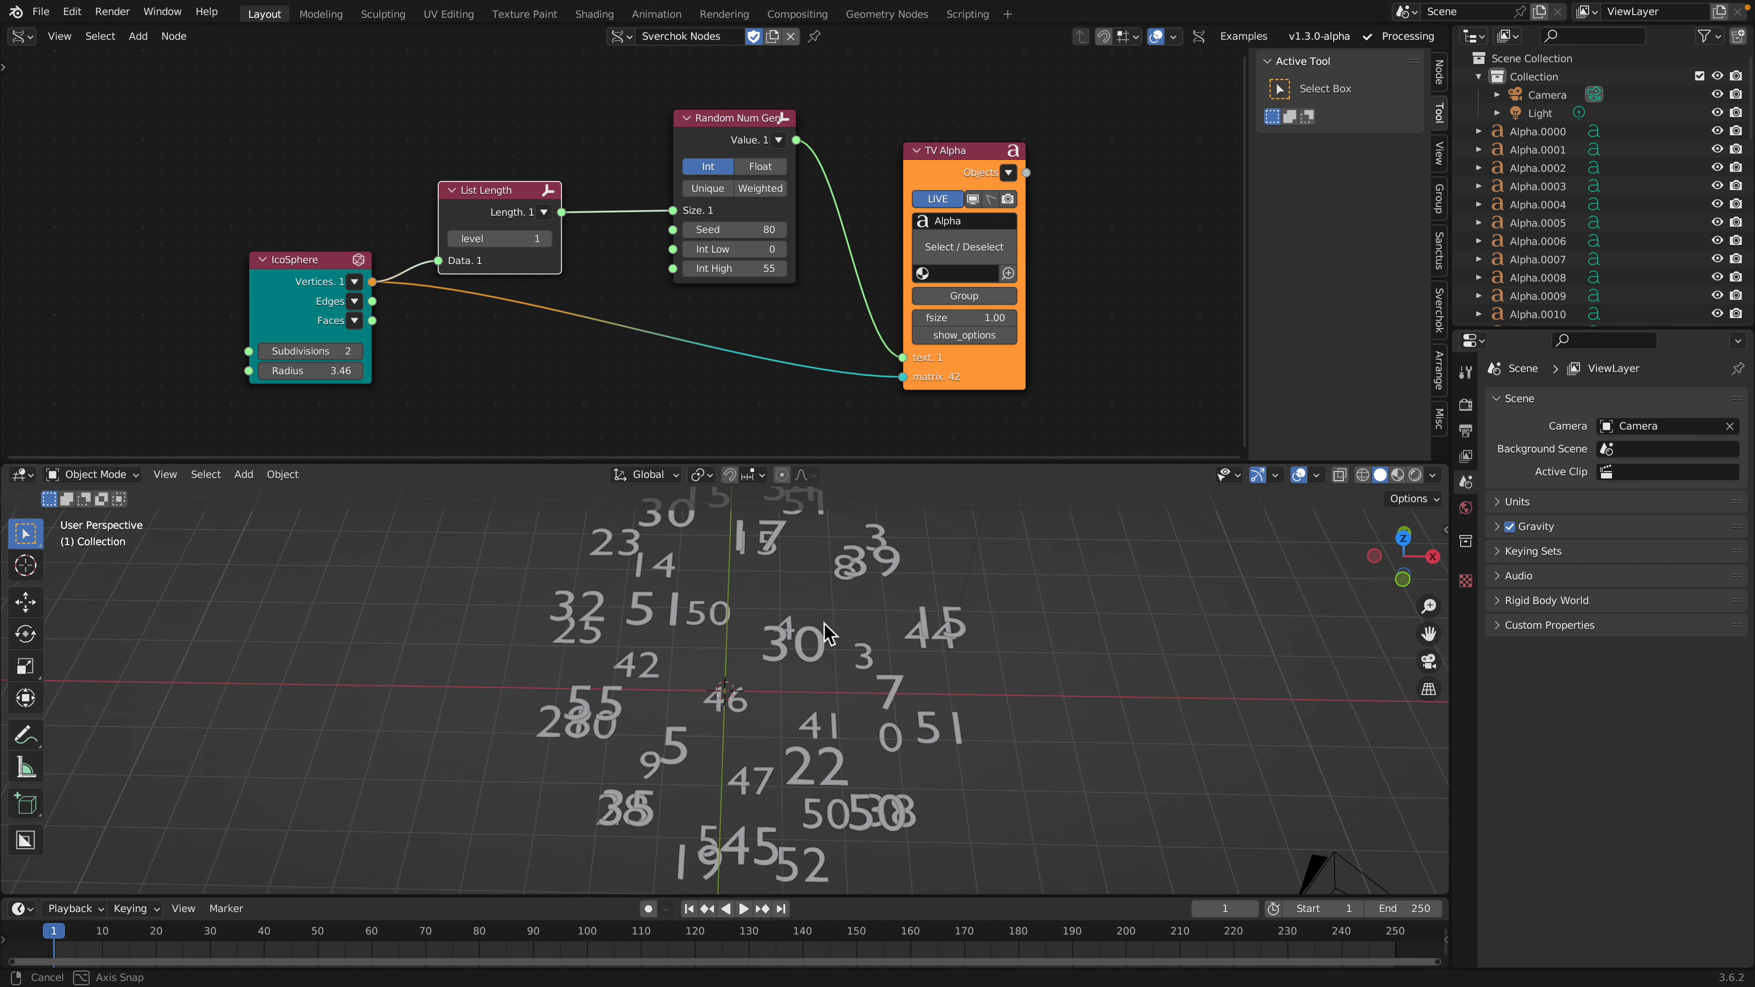
Set the IcoSphere node's Subdivisions to 3 and inspect the numbers in the viewport
{"action": "middle_click_drag", "start_coordinate": [828, 632], "coordinate": [812, 622]}
{"action": "left_click", "coordinate": [358, 351]}
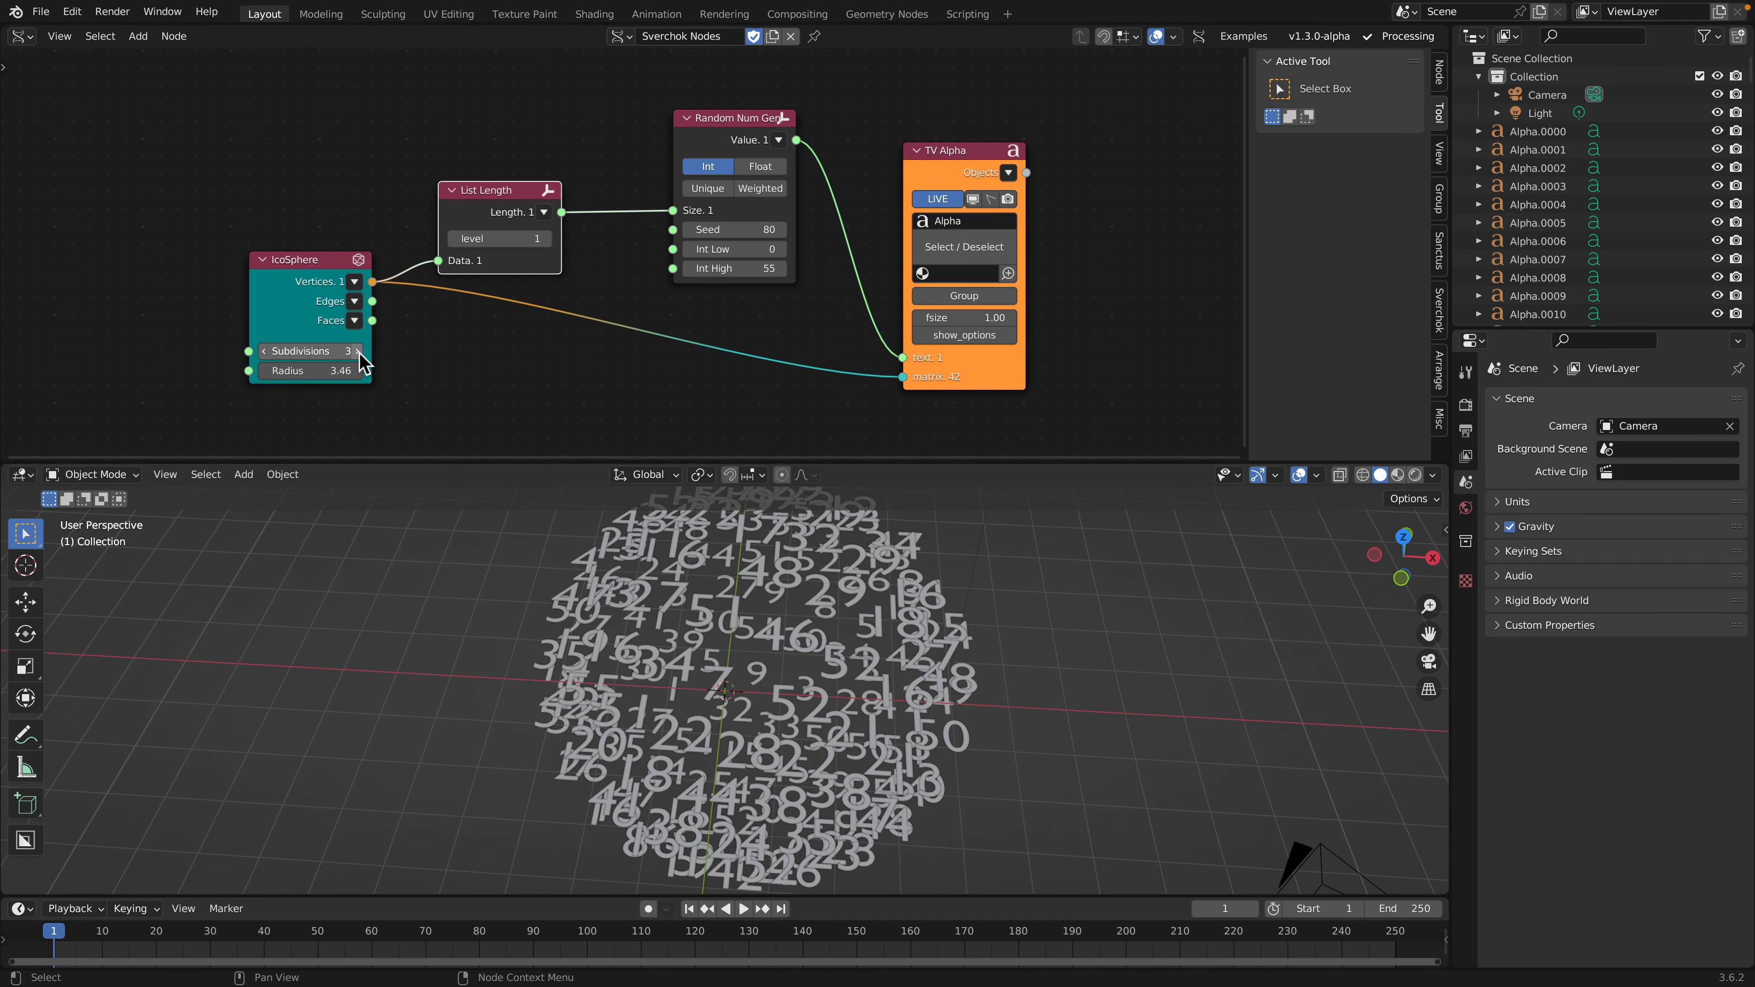
{"action": "middle_click_drag", "start_coordinate": [850, 677], "coordinate": [770, 724]}
Add a Matrix Normal node, feed the IcoSphere Vertices into Location and Normal, and connect its Matrix output to TV Alpha's matrix input
{"action": "left_click_drag", "start_coordinate": [966, 382], "coordinate": [1016, 320]}
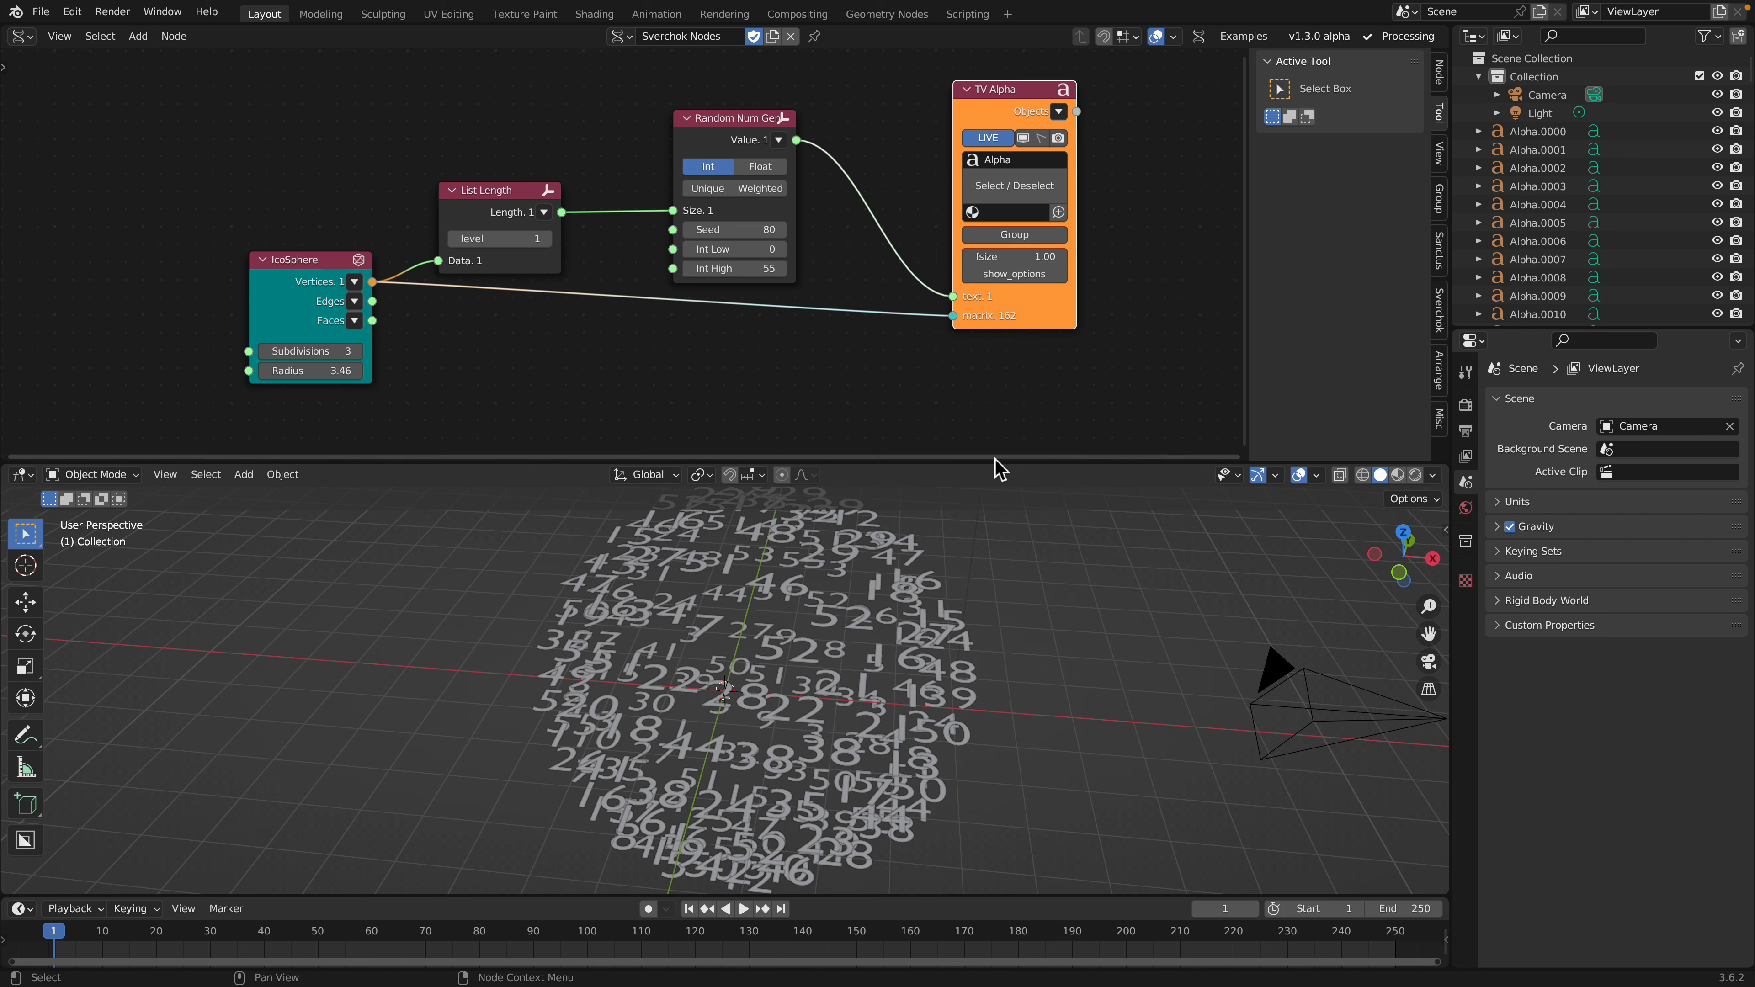
{"action": "key", "text": "alt+space"}
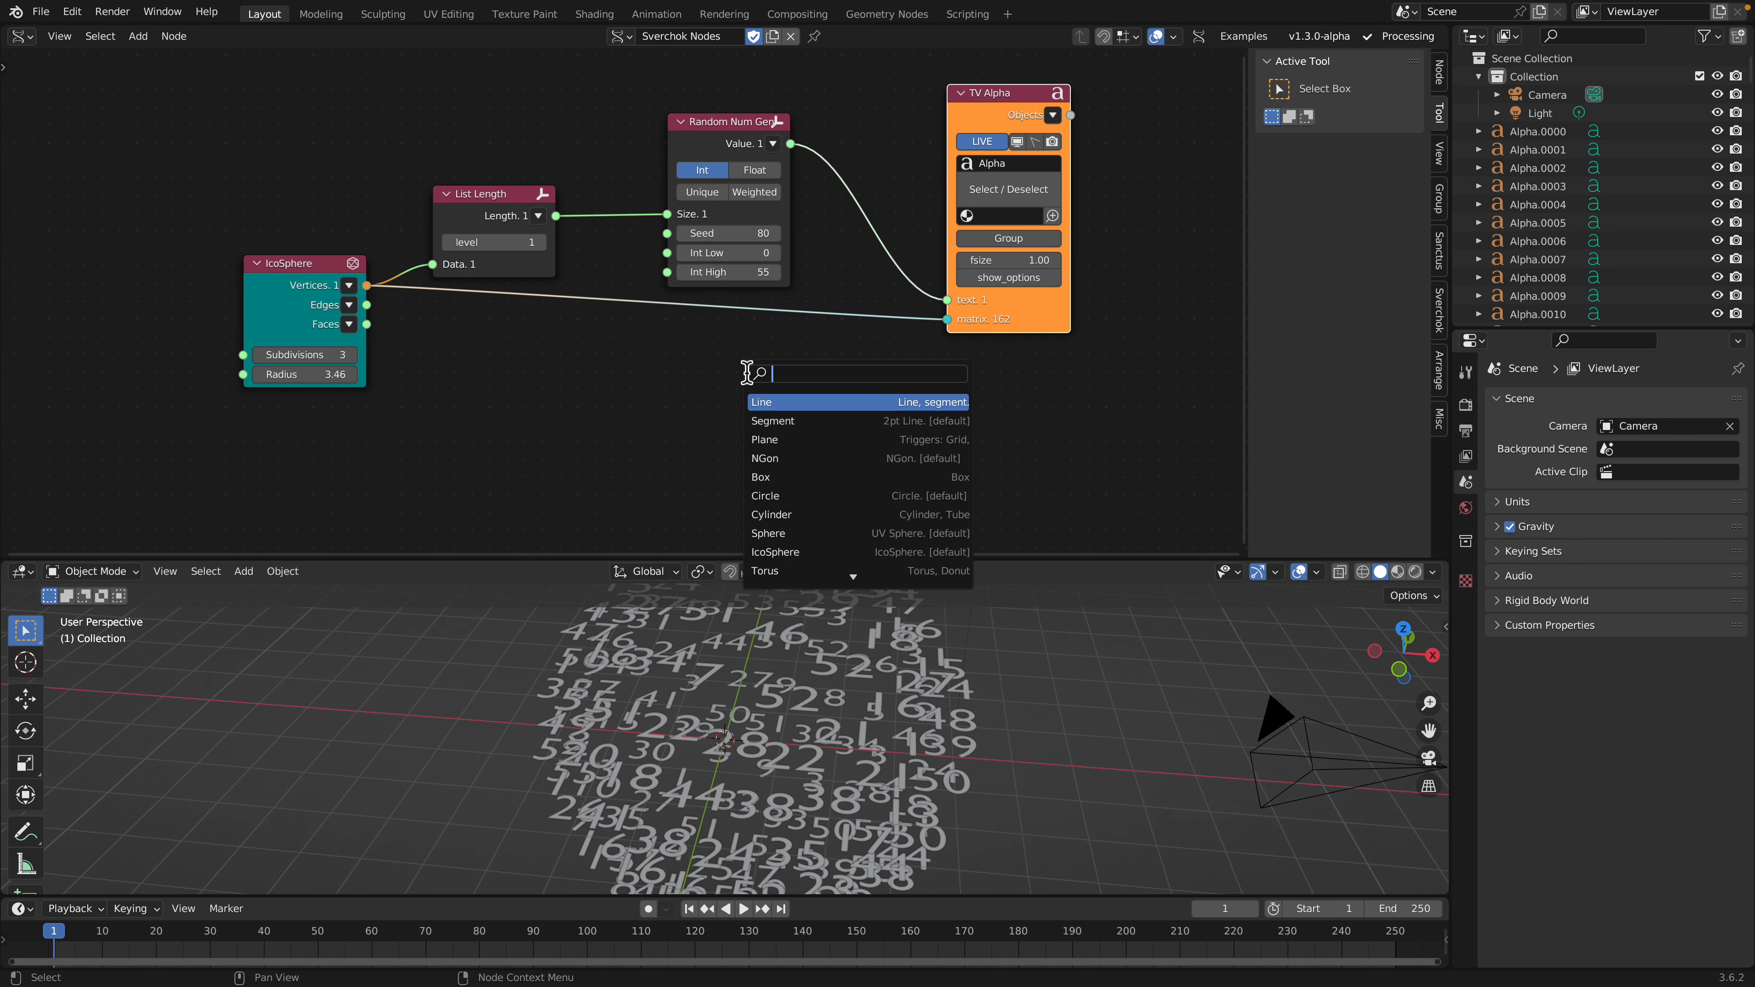
{"action": "type", "text": "matrix nor"}
{"action": "key", "text": "Return"}
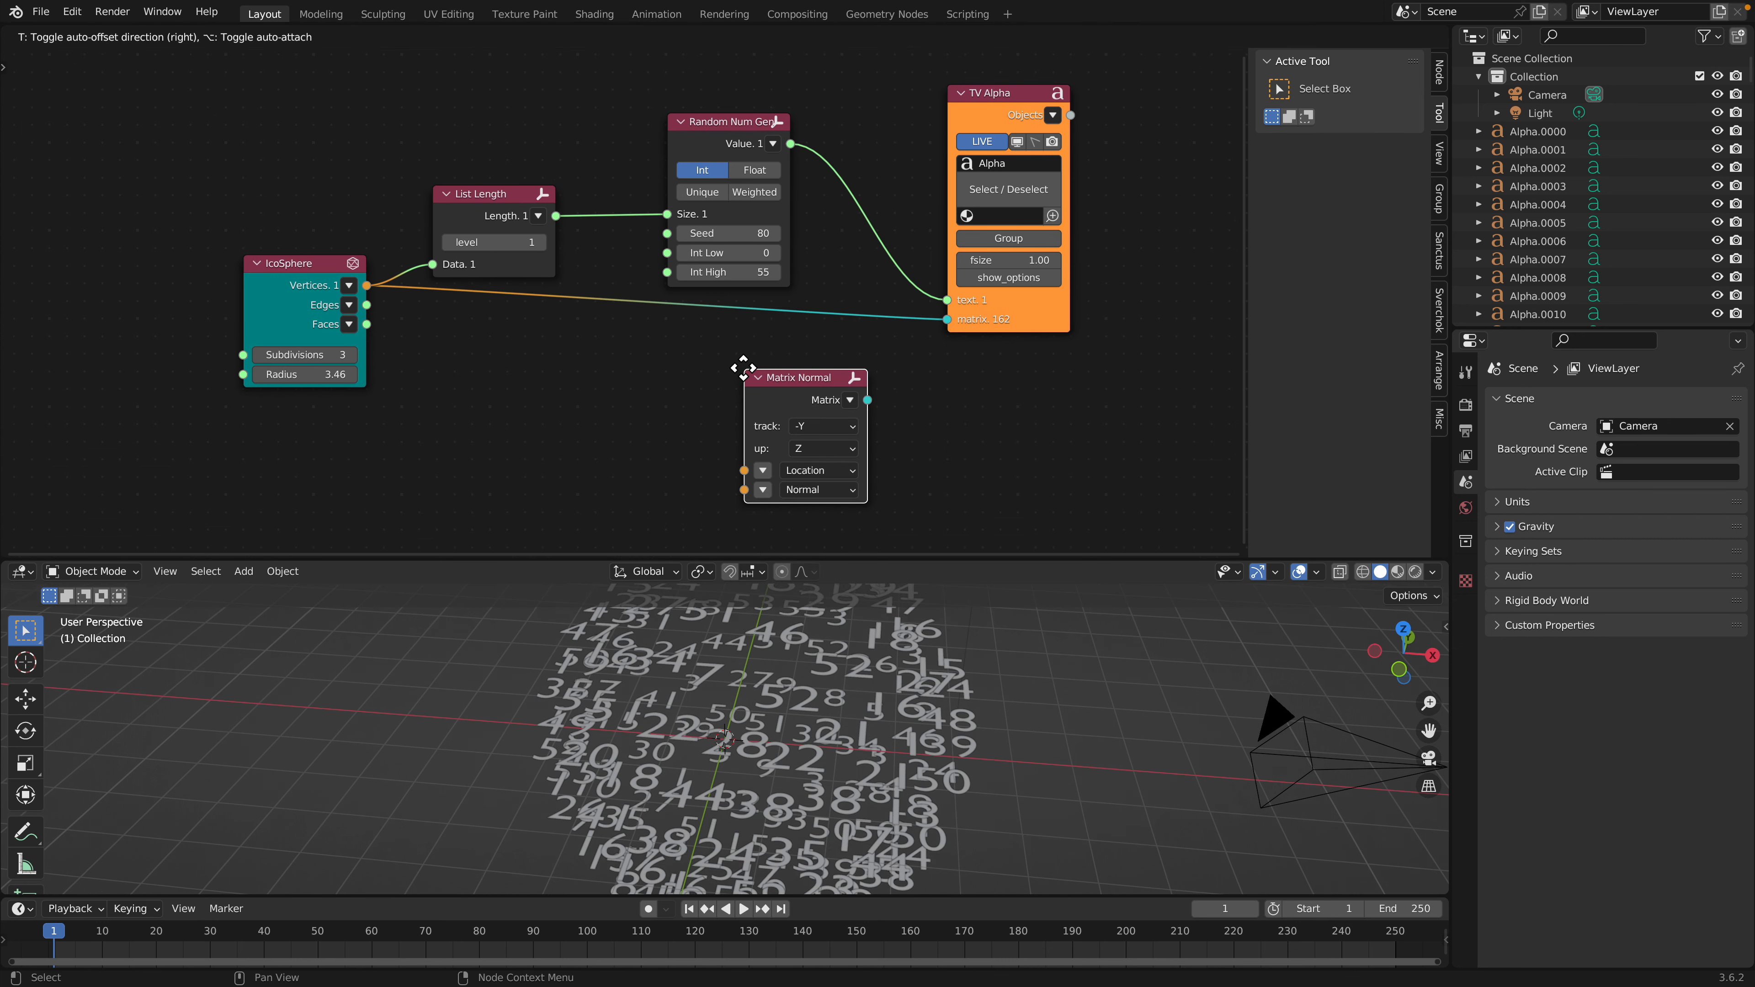
{"action": "mouse_move", "coordinate": [370, 288]}
{"action": "left_mouse_down"}
{"action": "mouse_move", "coordinate": [649, 445]}
{"action": "mouse_move", "coordinate": [743, 470]}
{"action": "mouse_move", "coordinate": [744, 487]}
{"action": "mouse_move", "coordinate": [391, 321]}
{"action": "mouse_move", "coordinate": [367, 286]}
{"action": "left_mouse_up"}
{"action": "left_click_drag", "start_coordinate": [868, 400], "coordinate": [945, 320]}
{"action": "middle_click_drag", "start_coordinate": [957, 671], "coordinate": [927, 698]}
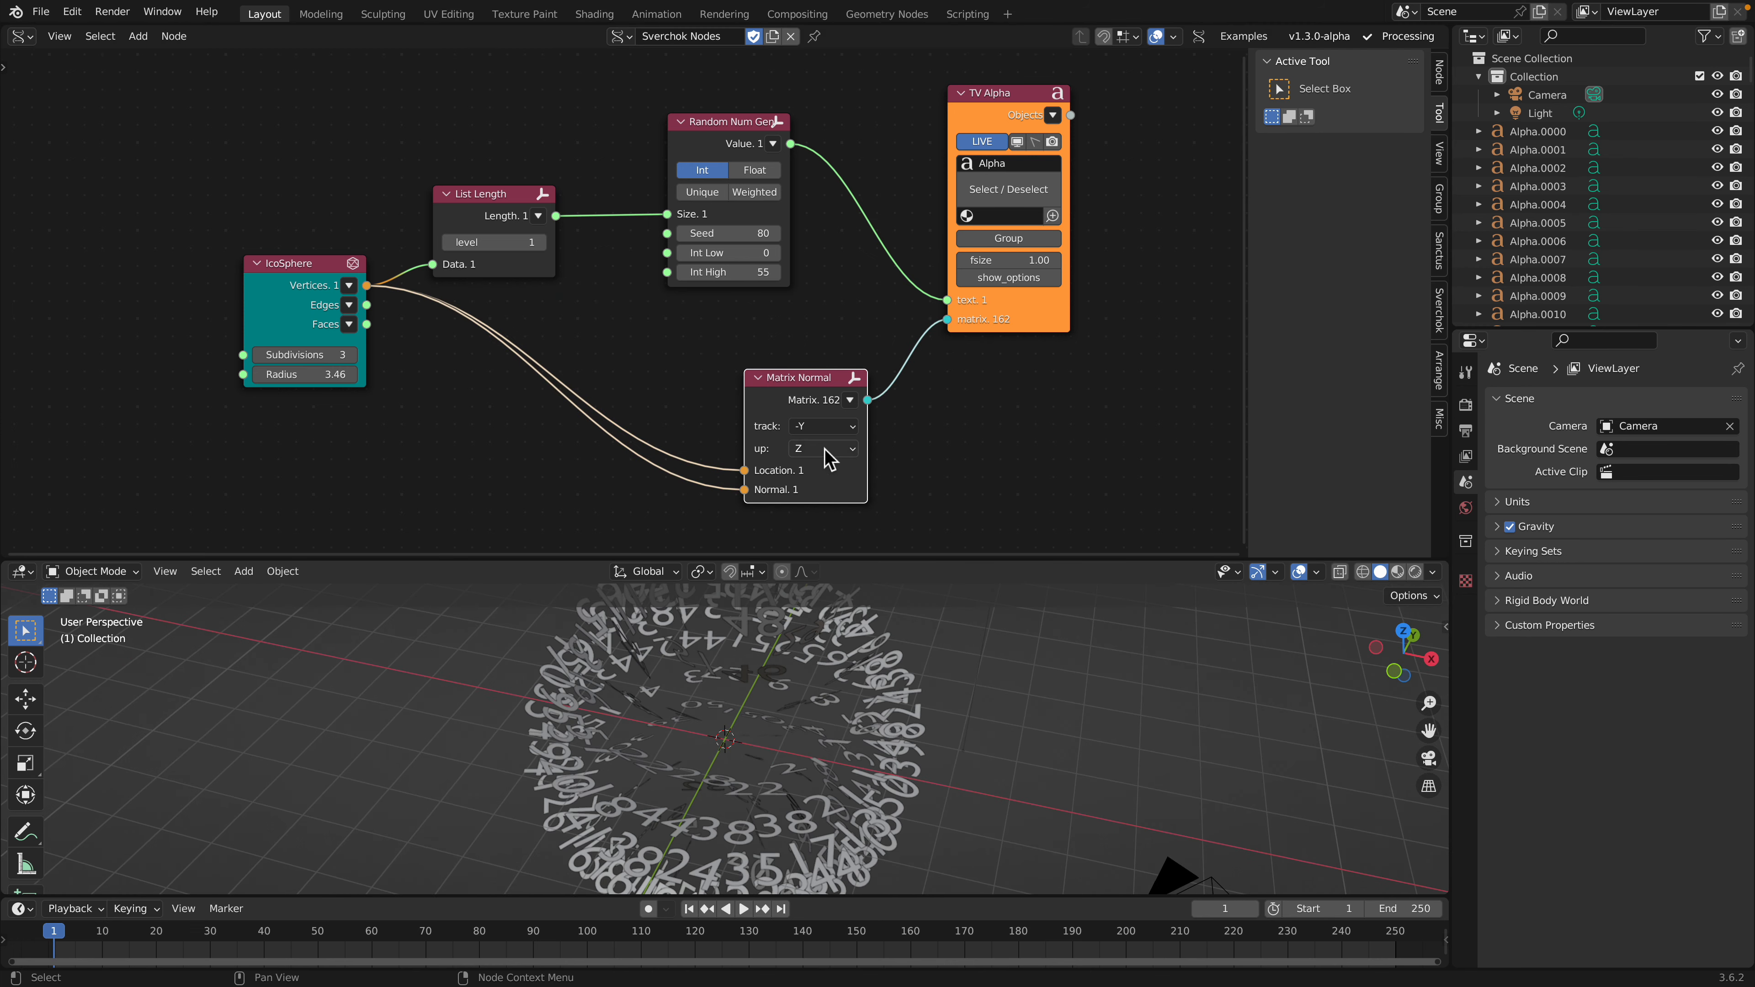
Try other axis options on the Matrix Normal node and check how the numbers are oriented
{"action": "scroll", "coordinate": [826, 430], "scroll_direction": "up", "scroll_amount": 1, "text": "ctrl"}
{"action": "scroll", "coordinate": [824, 428], "scroll_direction": "down", "scroll_amount": 1, "text": "ctrl"}
{"action": "scroll", "coordinate": [829, 455], "scroll_direction": "up", "scroll_amount": 2, "text": "ctrl"}
{"action": "scroll", "coordinate": [826, 447], "scroll_direction": "down", "scroll_amount": 2, "text": "ctrl"}
{"action": "scroll", "coordinate": [827, 431], "scroll_direction": "up", "scroll_amount": 2, "text": "ctrl"}
{"action": "scroll", "coordinate": [825, 432], "scroll_direction": "down", "scroll_amount": 1, "text": "ctrl"}
{"action": "scroll", "coordinate": [825, 432], "scroll_direction": "down", "scroll_amount": 1, "text": "ctrl"}
{"action": "middle_click_drag", "start_coordinate": [856, 671], "coordinate": [841, 361]}
{"action": "left_click_drag", "start_coordinate": [1014, 319], "coordinate": [1119, 340]}
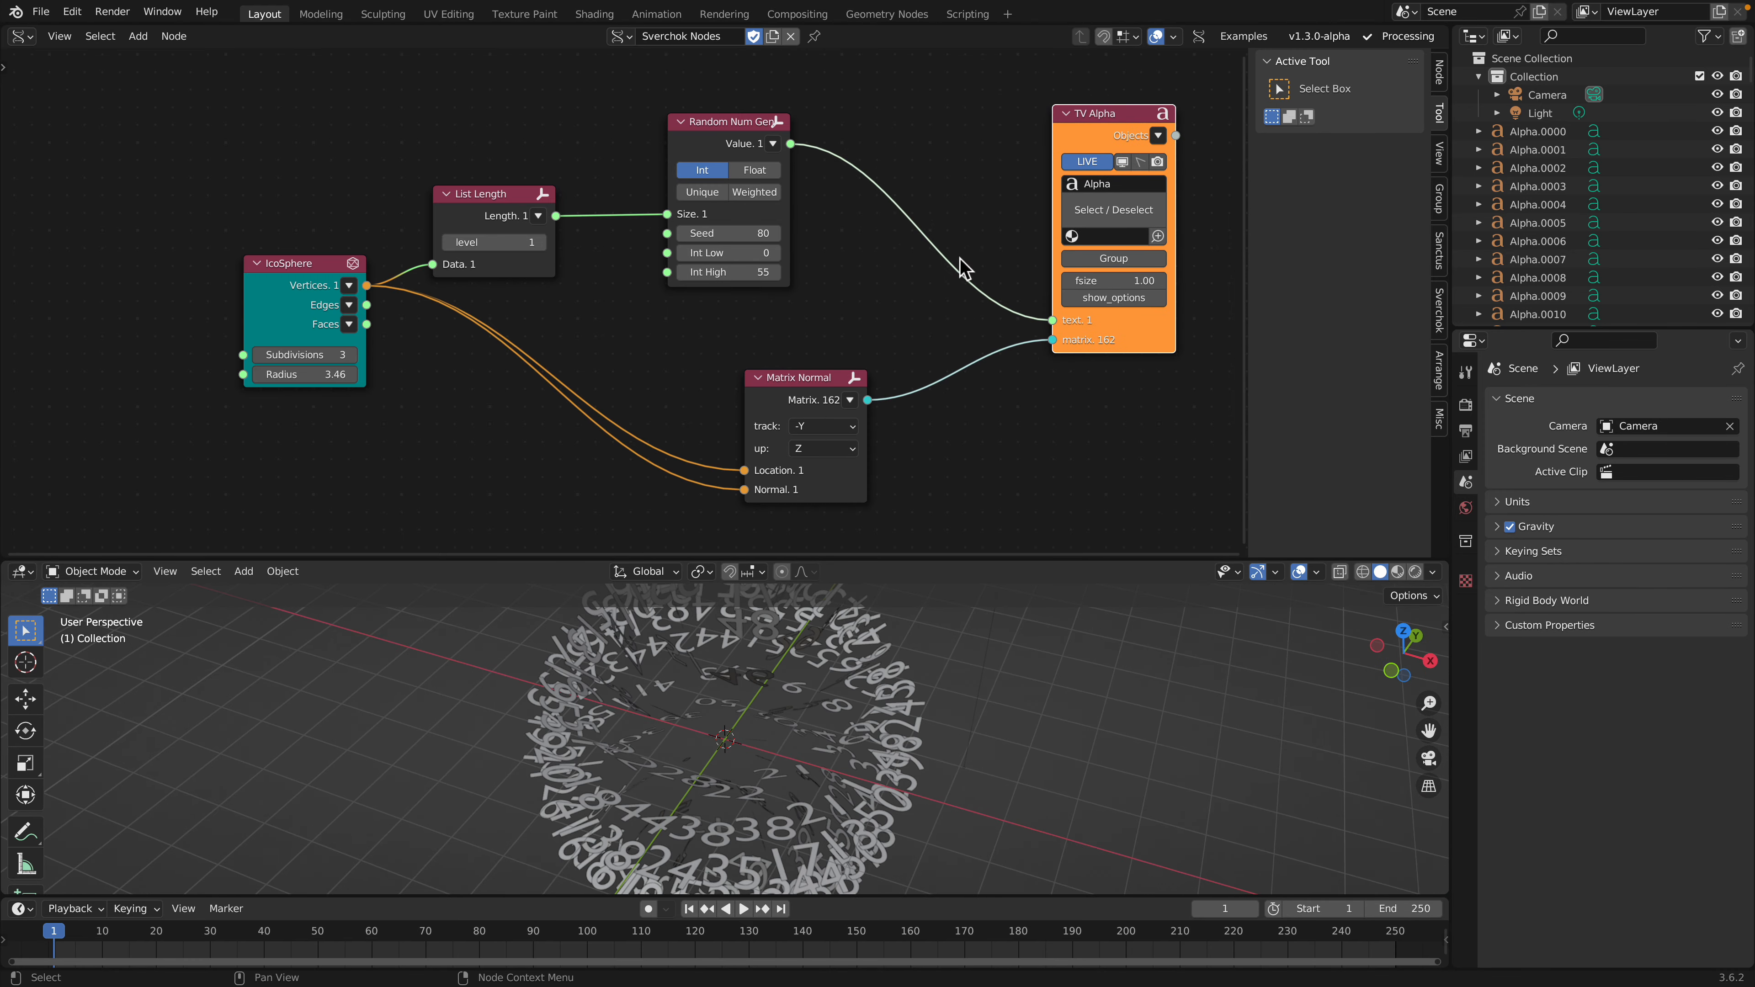
{"action": "key", "text": "shift+a"}
{"action": "type", "text": "ext"}
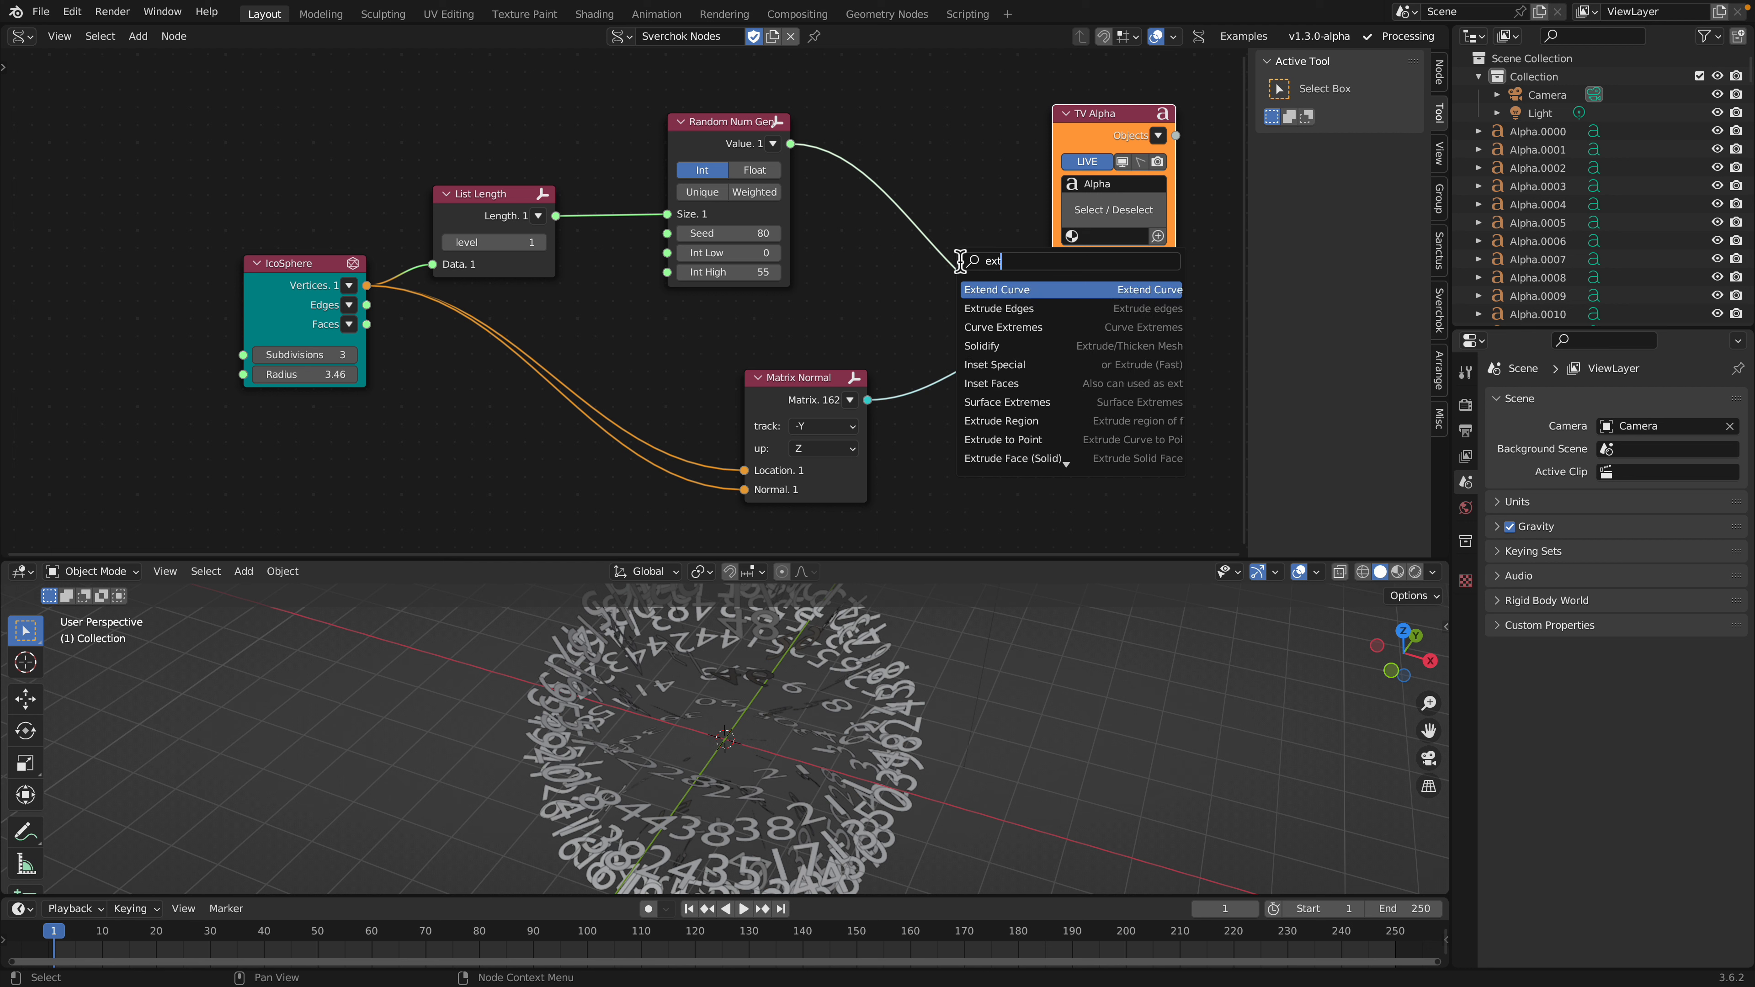
{"action": "type", "text": "rude"}
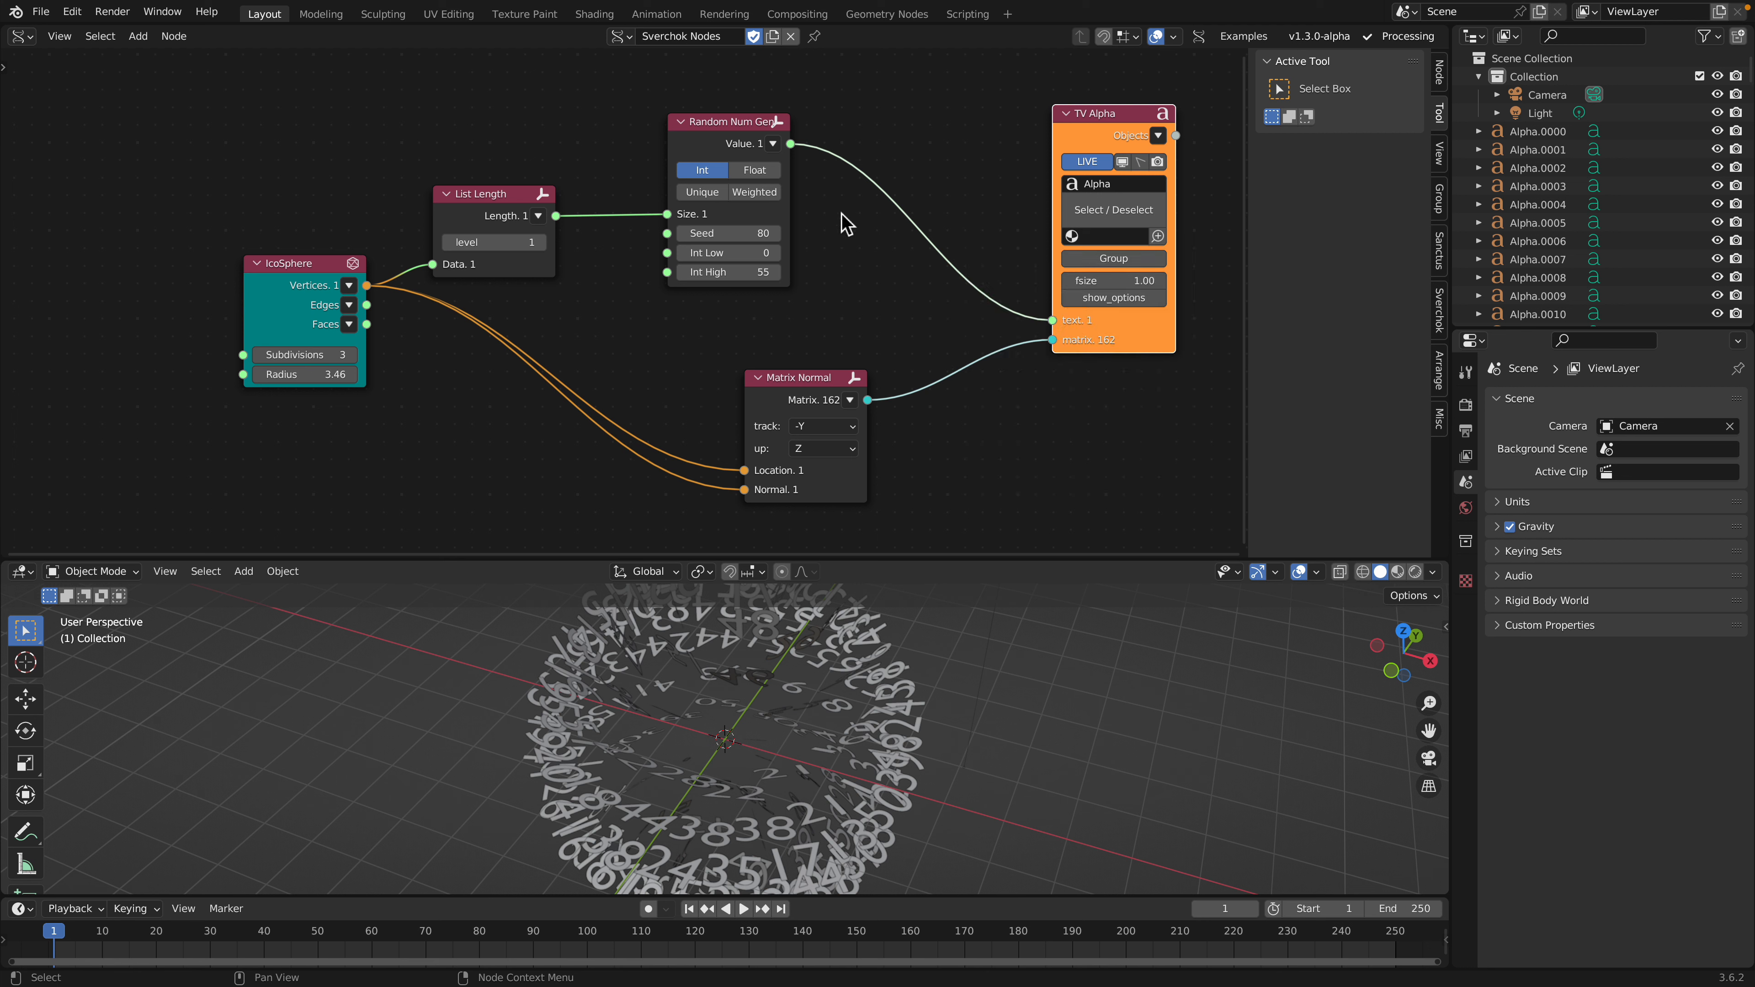
Set the Random Num Gen's Int Low to 2 and move the TV Alpha and Matrix Normal nodes closer to the rest of the tree
{"action": "left_click_drag", "start_coordinate": [763, 253], "coordinate": [772, 253]}
{"action": "left_click_drag", "start_coordinate": [1110, 342], "coordinate": [967, 290]}
{"action": "left_click", "coordinate": [1075, 293]}
{"action": "left_click", "coordinate": [1075, 293]}
{"action": "left_click_drag", "start_coordinate": [771, 383], "coordinate": [691, 349]}
Select the number object Alpha.0114 on the sphere and enlarge the 3D viewport slightly
{"action": "middle_click_drag", "start_coordinate": [700, 665], "coordinate": [676, 588]}
{"action": "left_click", "coordinate": [796, 700]}
{"action": "left_click", "coordinate": [726, 697]}
{"action": "left_click", "coordinate": [764, 686]}
{"action": "left_click_drag", "start_coordinate": [690, 564], "coordinate": [687, 532]}
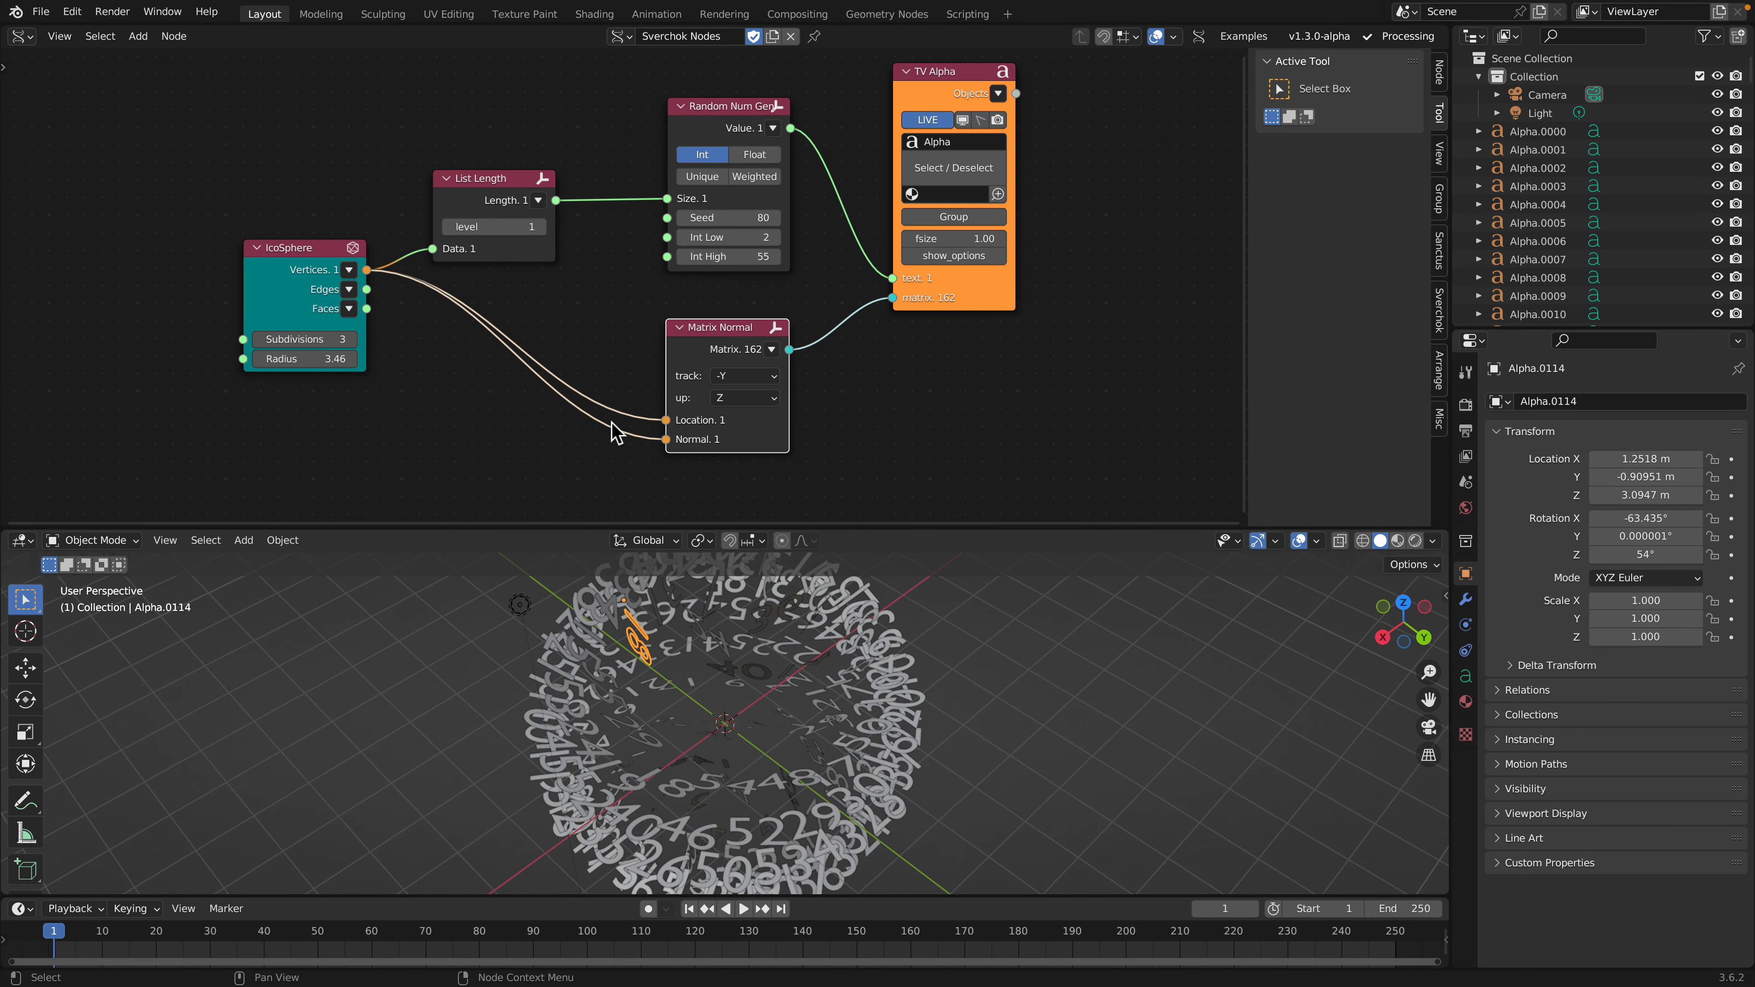
Tidy the node tree by nudging the TV Alpha and Random Num Gen nodes
{"action": "middle_click_drag", "start_coordinate": [557, 317], "coordinate": [582, 318]}
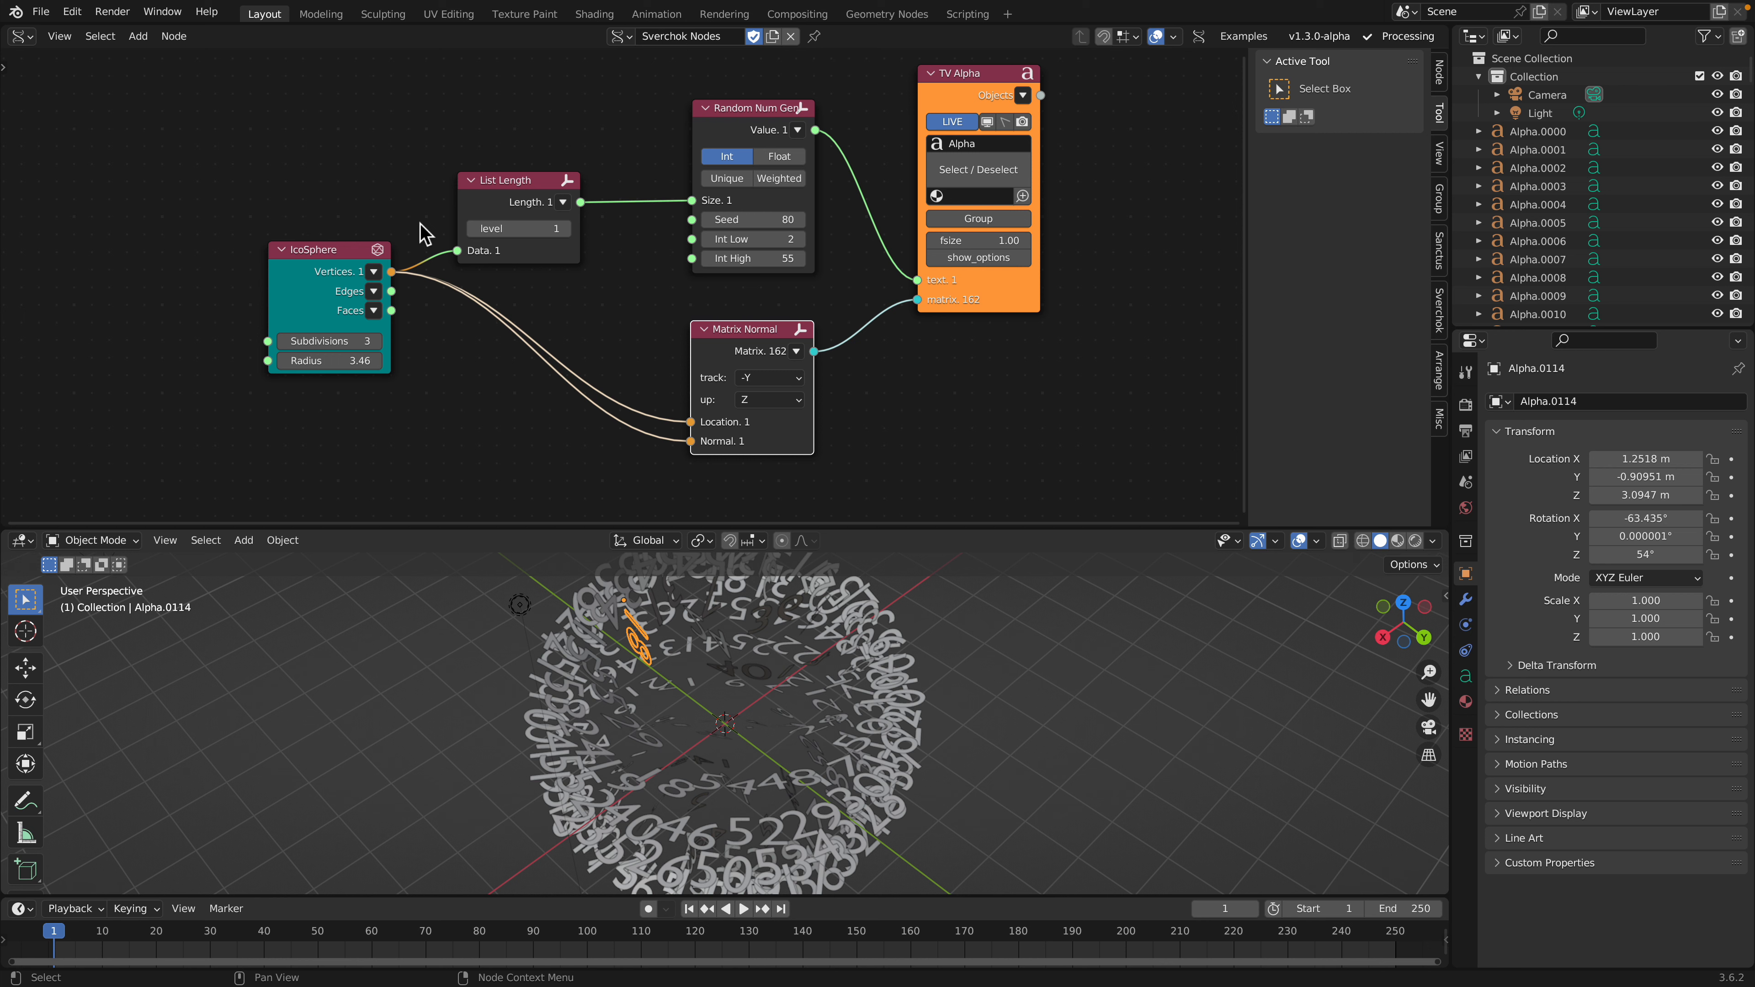
{"action": "middle_click_drag", "start_coordinate": [617, 193], "coordinate": [552, 219]}
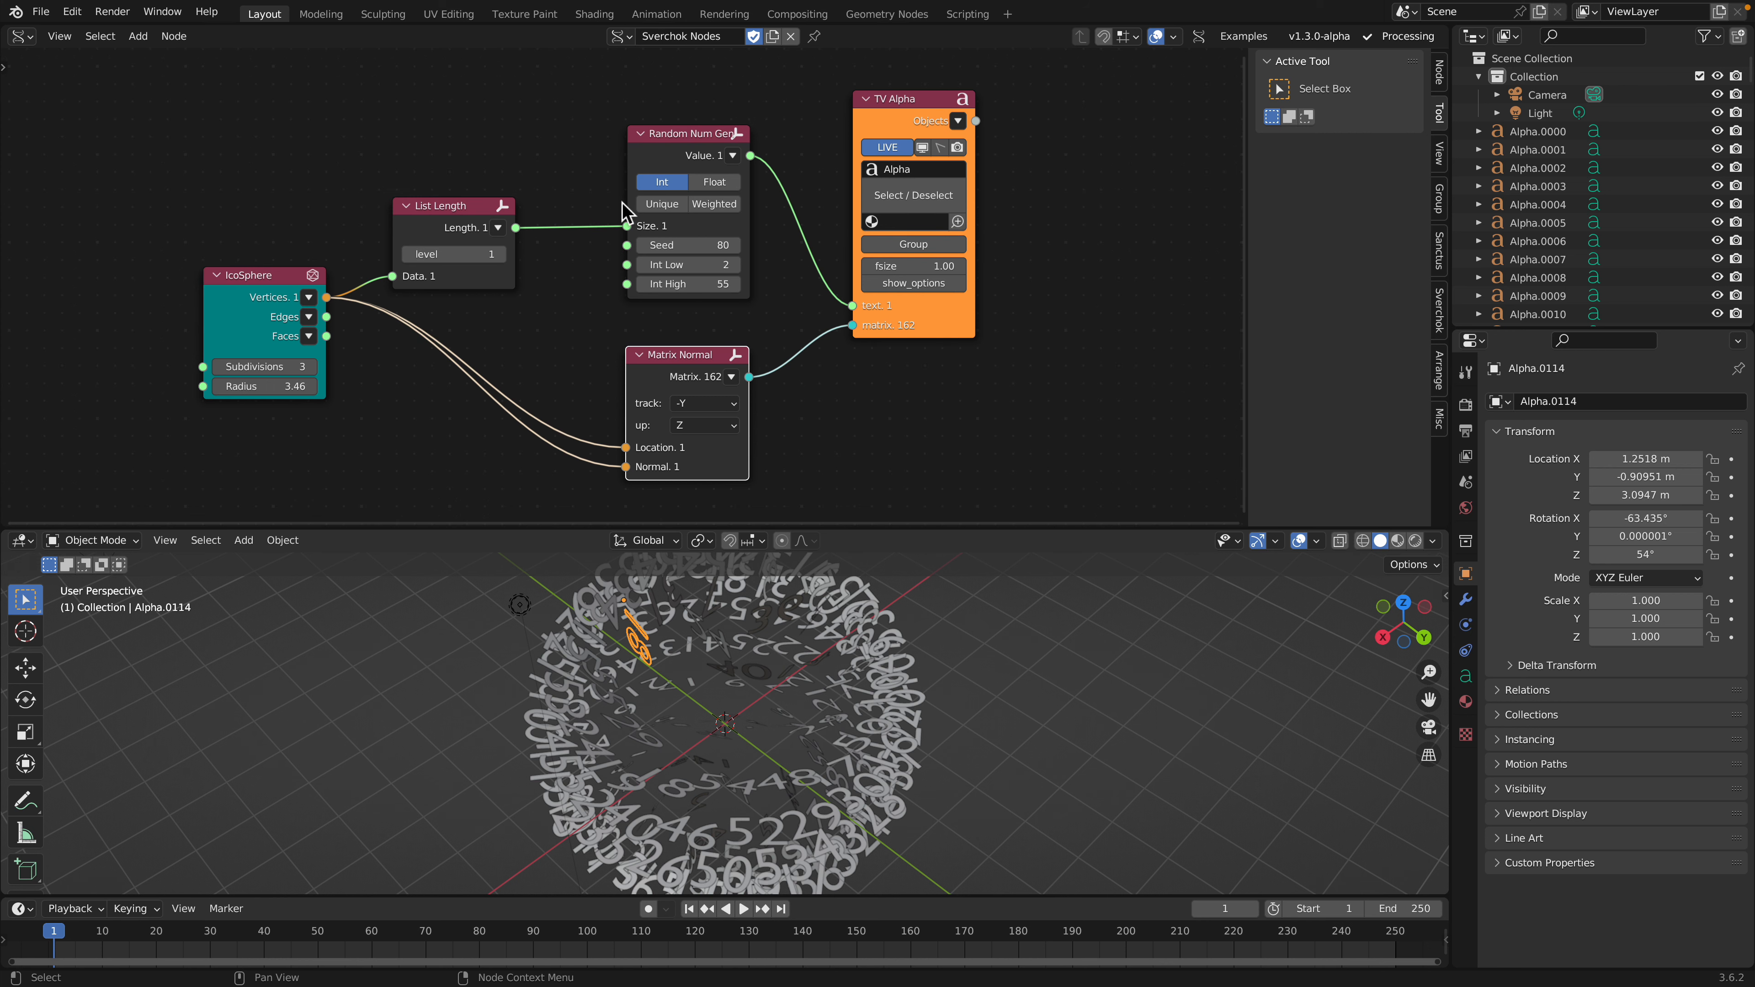
{"action": "middle_click_drag", "start_coordinate": [983, 224], "coordinate": [791, 229]}
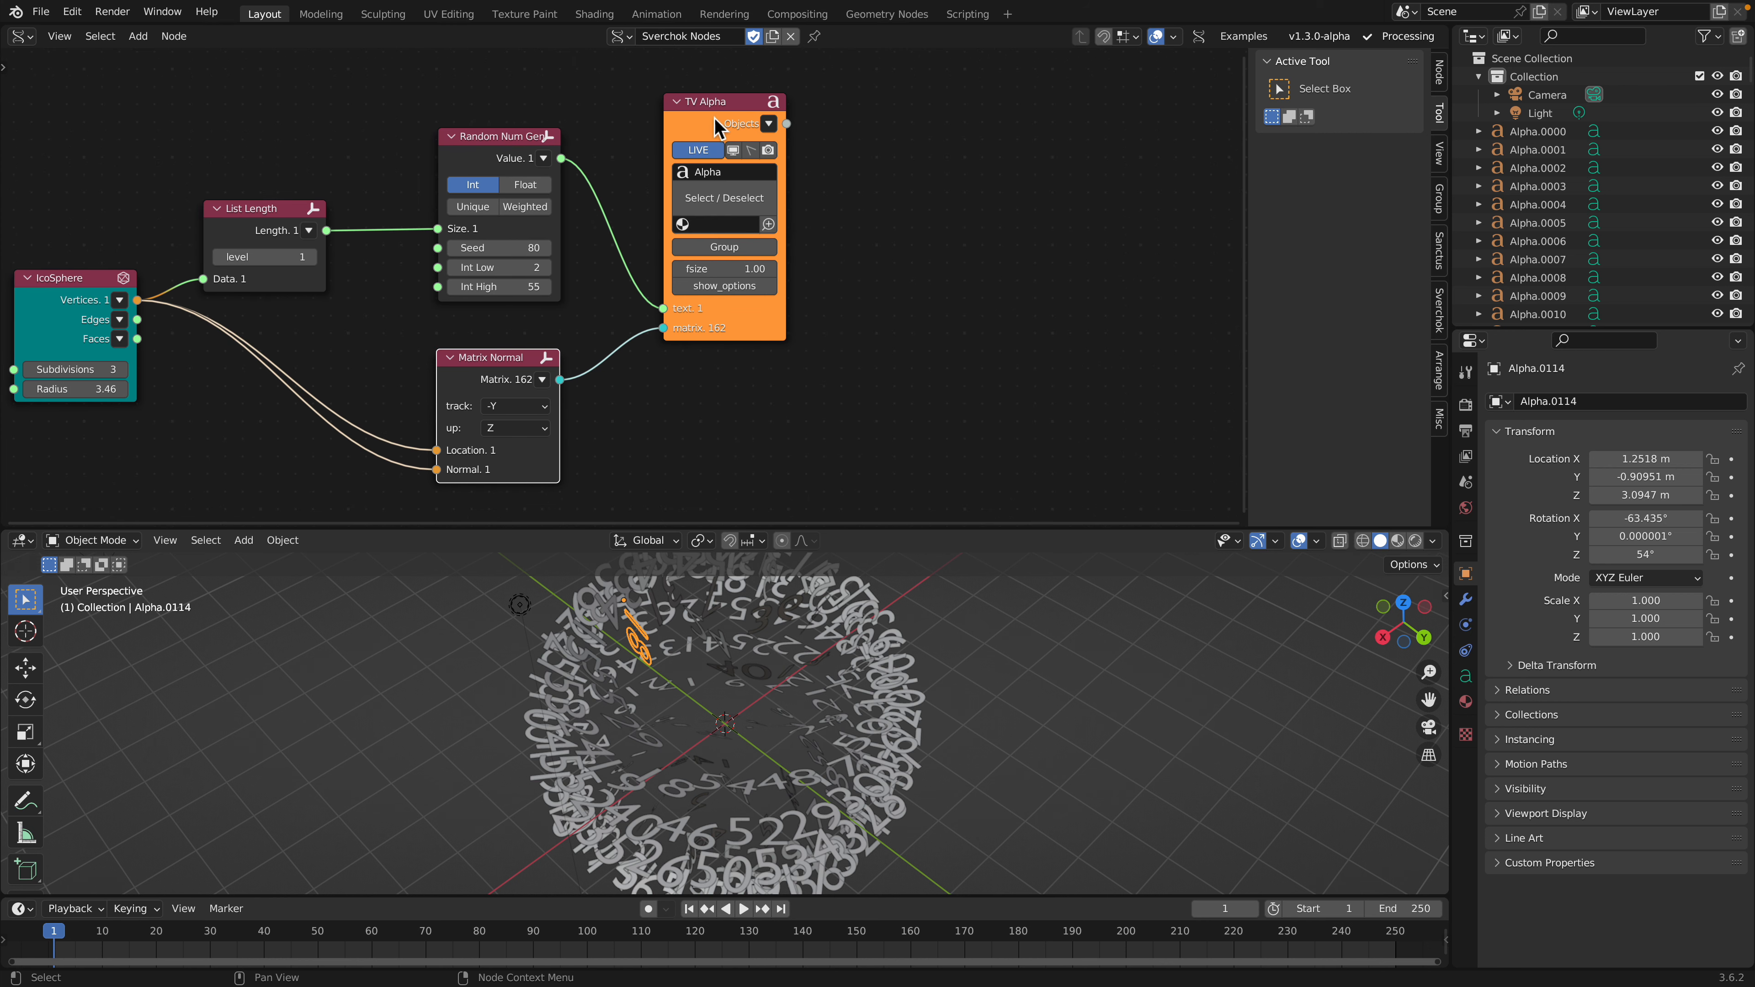
{"action": "left_click_drag", "start_coordinate": [716, 119], "coordinate": [719, 121]}
{"action": "middle_click_drag", "start_coordinate": [876, 221], "coordinate": [860, 229]}
{"action": "left_click_drag", "start_coordinate": [498, 169], "coordinate": [485, 162]}
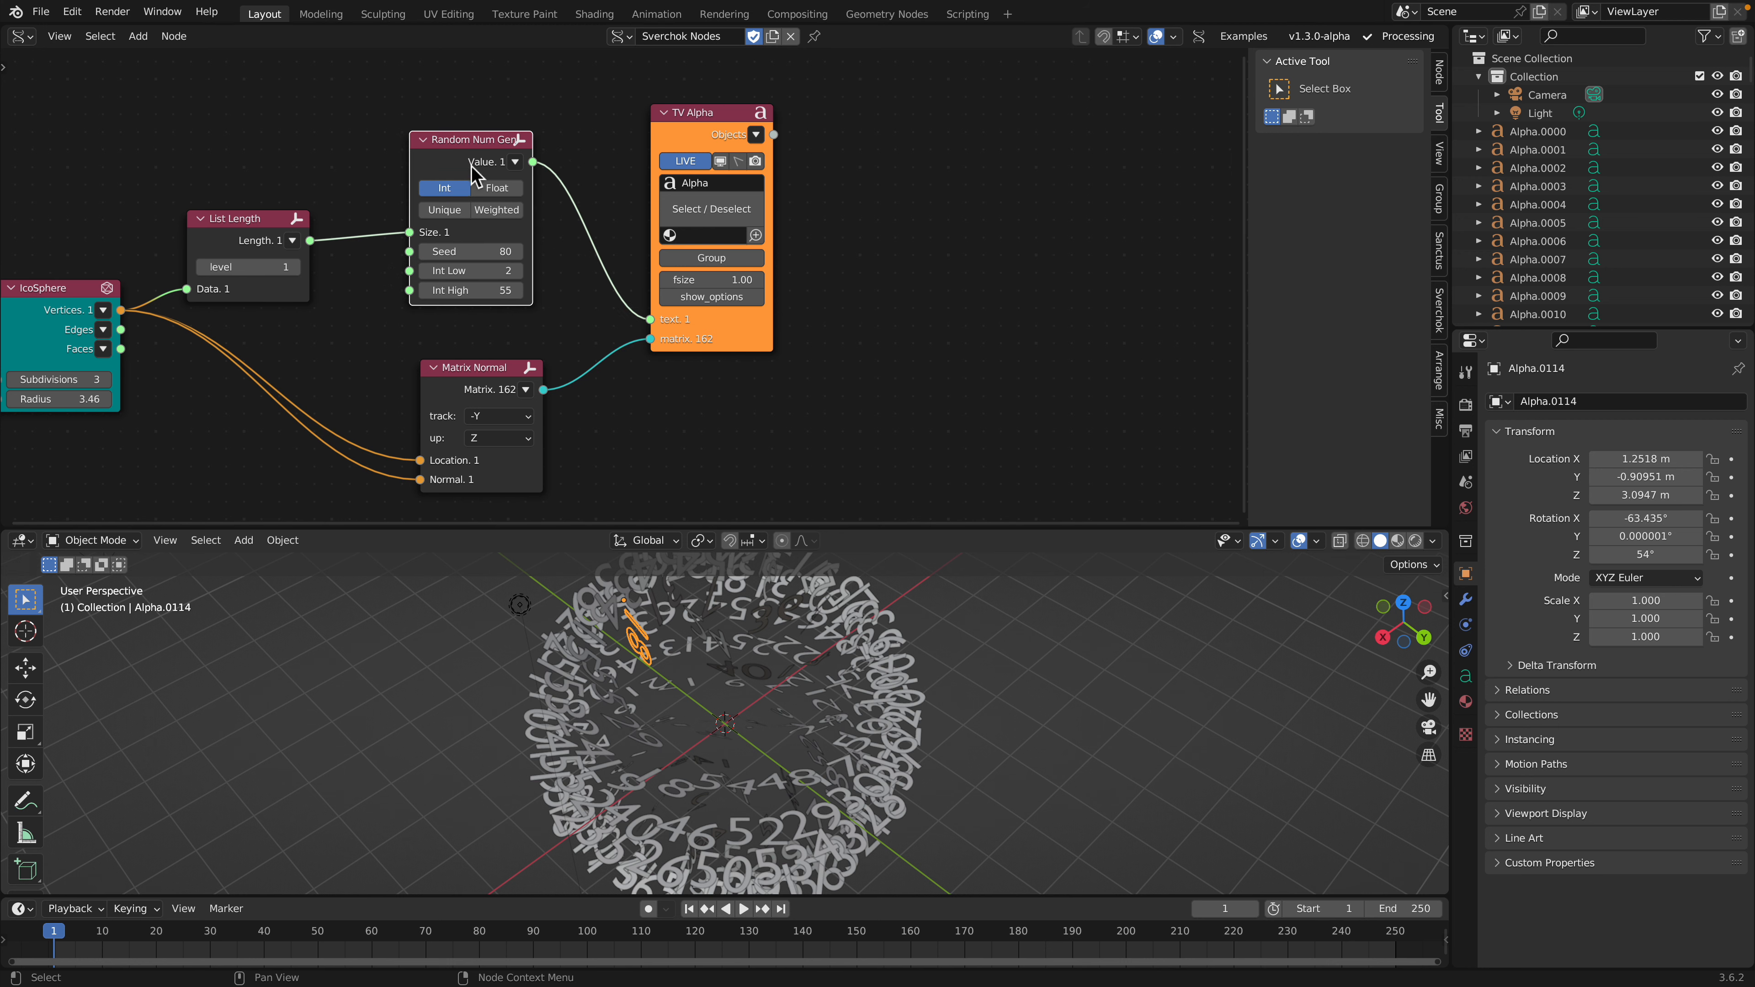
{"action": "middle_click_drag", "start_coordinate": [660, 640], "coordinate": [676, 657]}
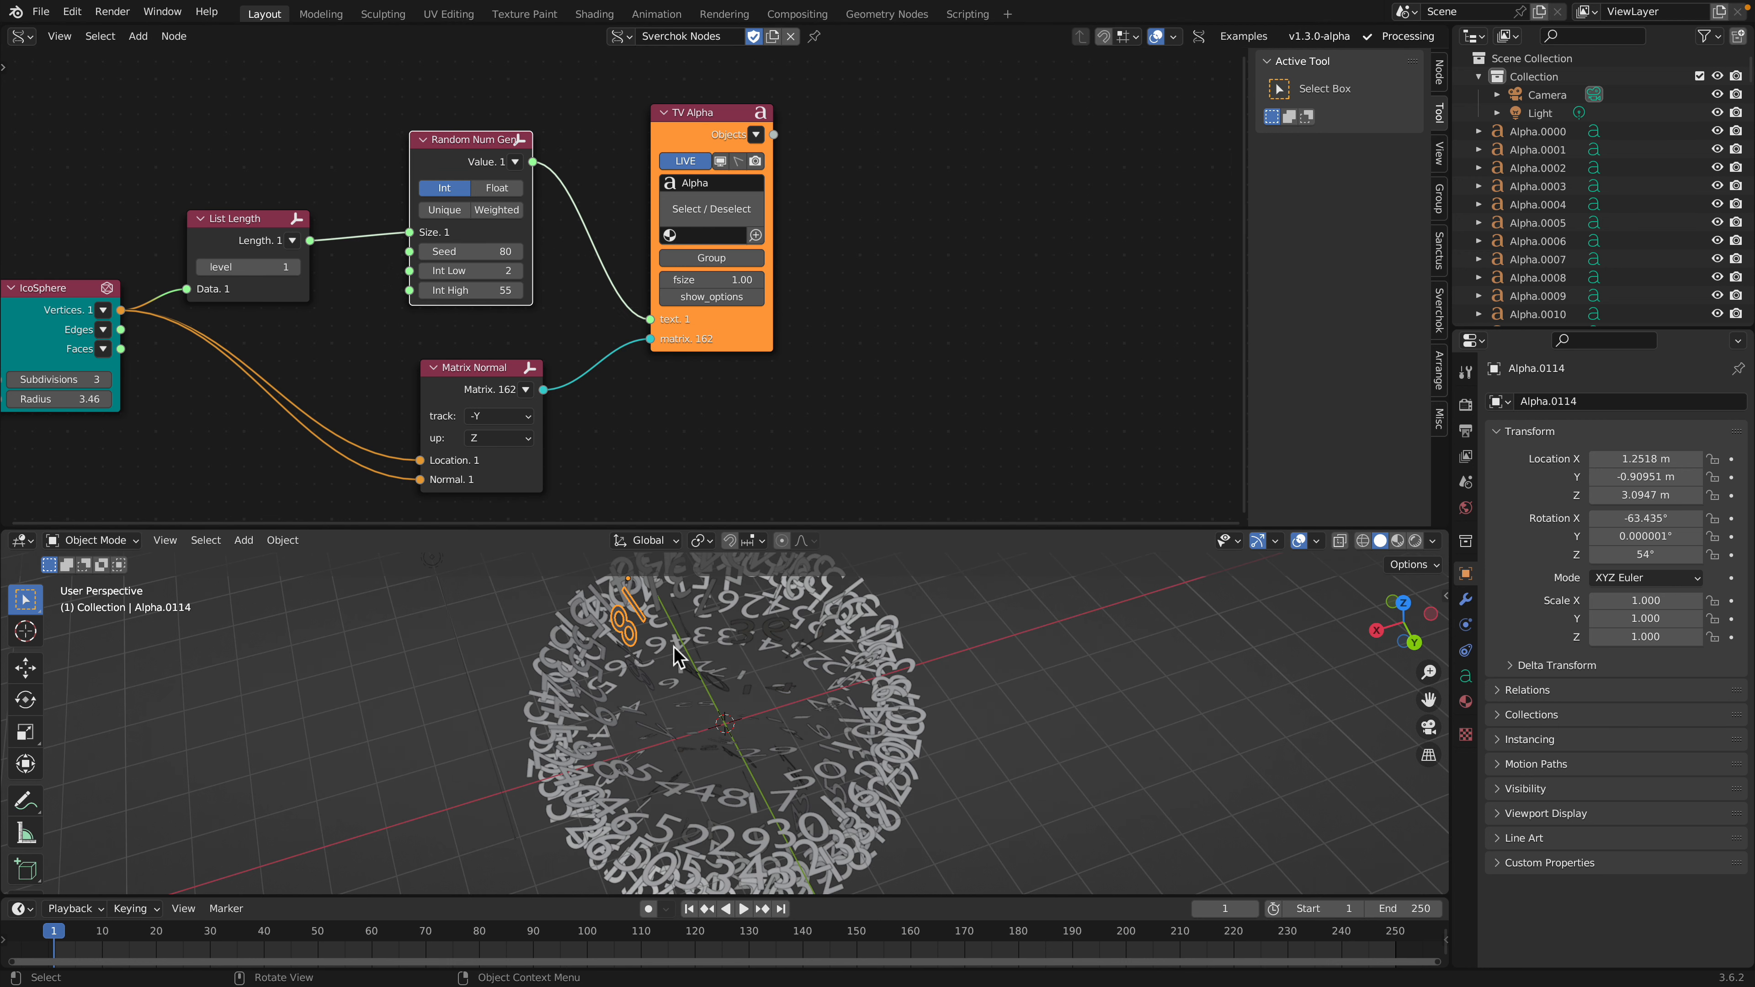
Search the nodes for a custom attribute option and add a Named Attribute node beside TV Alpha
{"action": "left_click", "coordinate": [896, 294]}
{"action": "key", "text": "alt+space"}
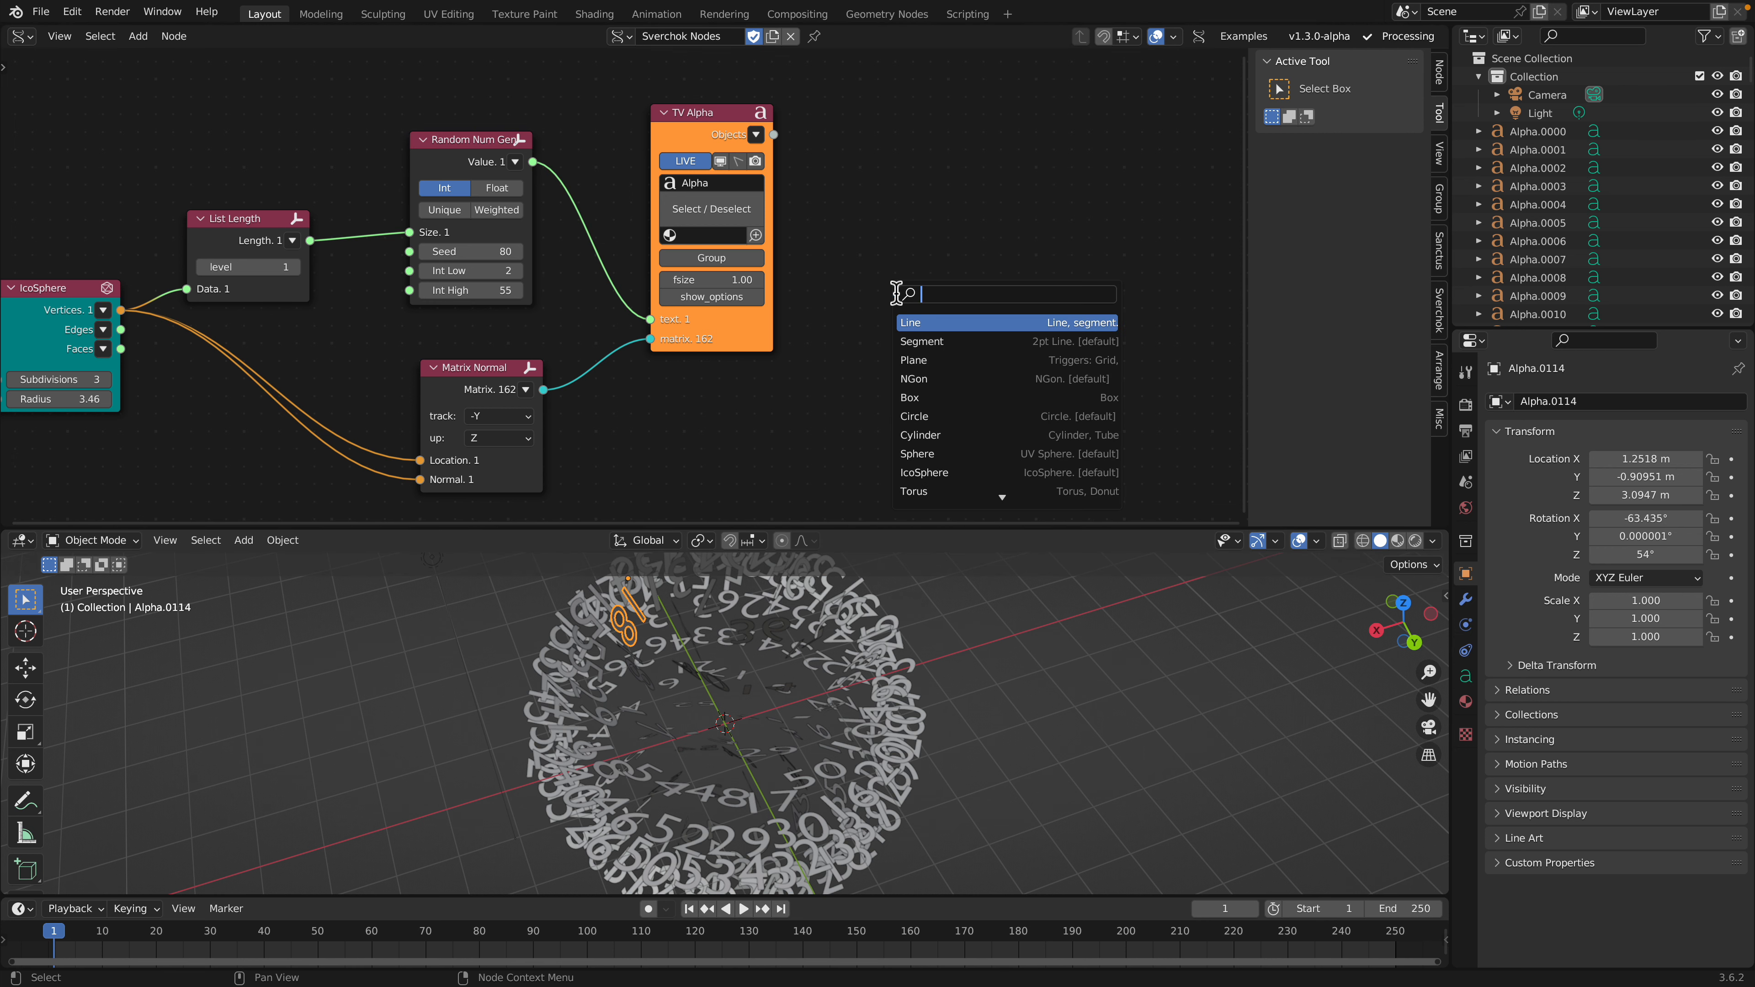
{"action": "type", "text": "set"}
{"action": "key", "text": "BackSpace"}
{"action": "key", "text": "BackSpace"}
{"action": "key", "text": "BackSpace"}
{"action": "type", "text": "custom"}
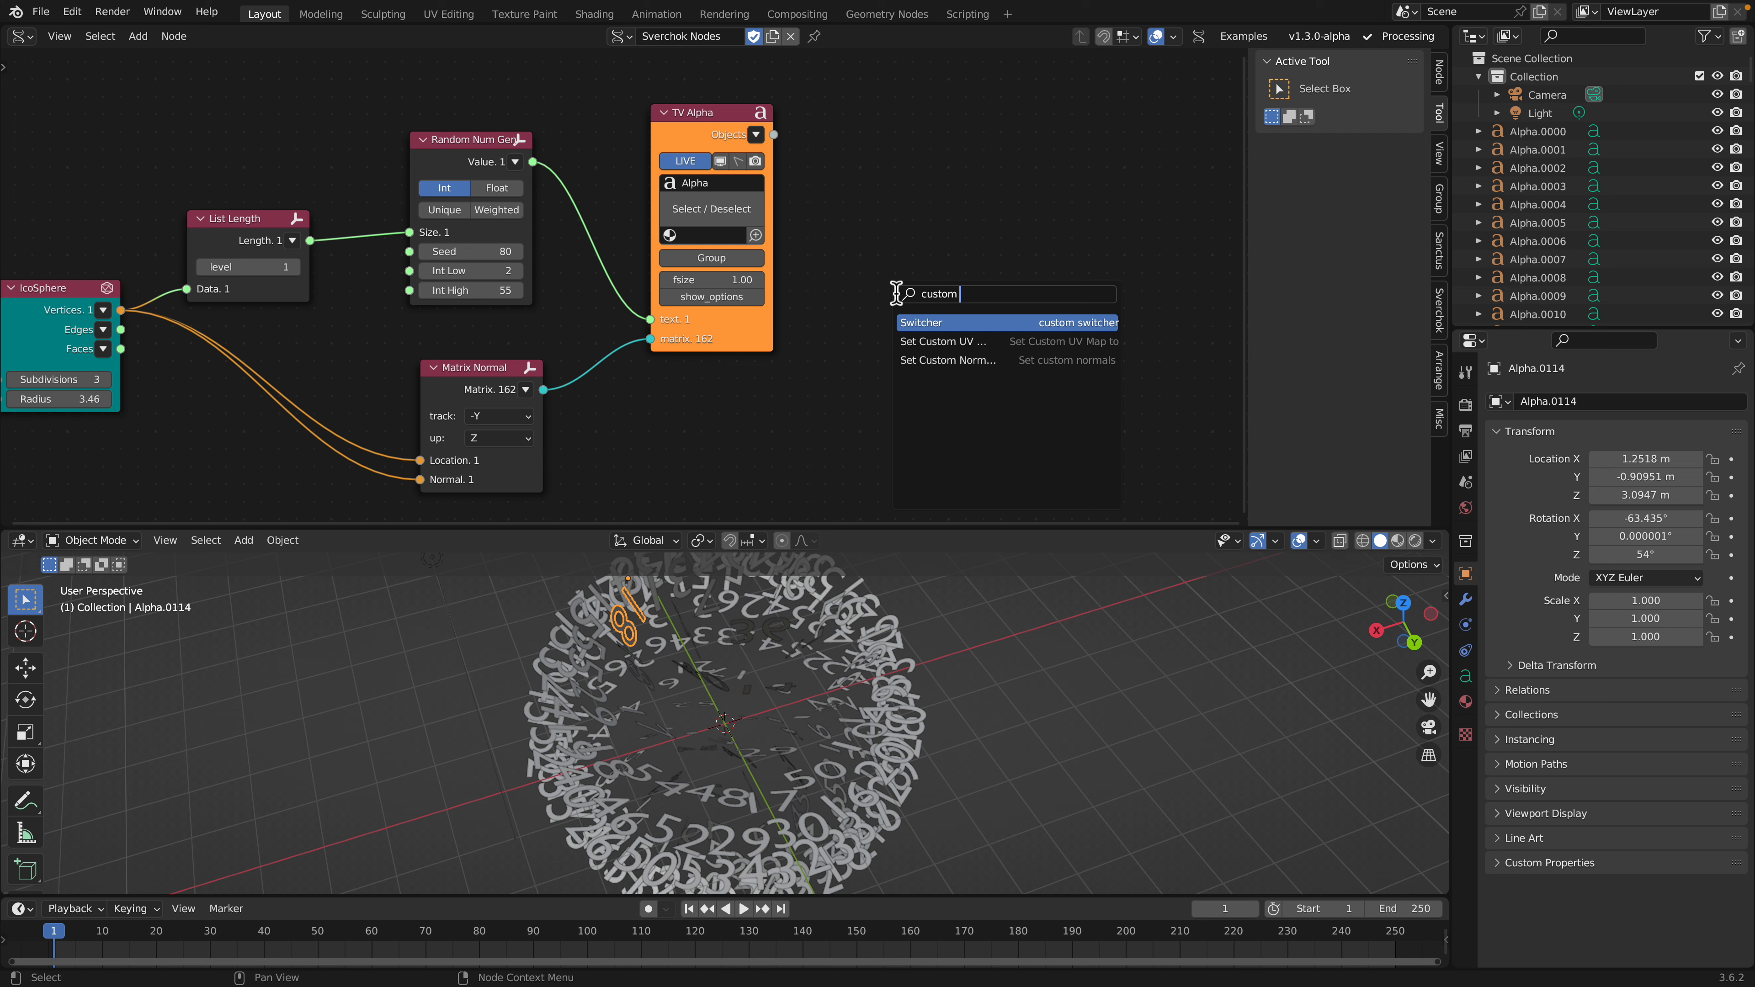
{"action": "key", "text": "Down"}
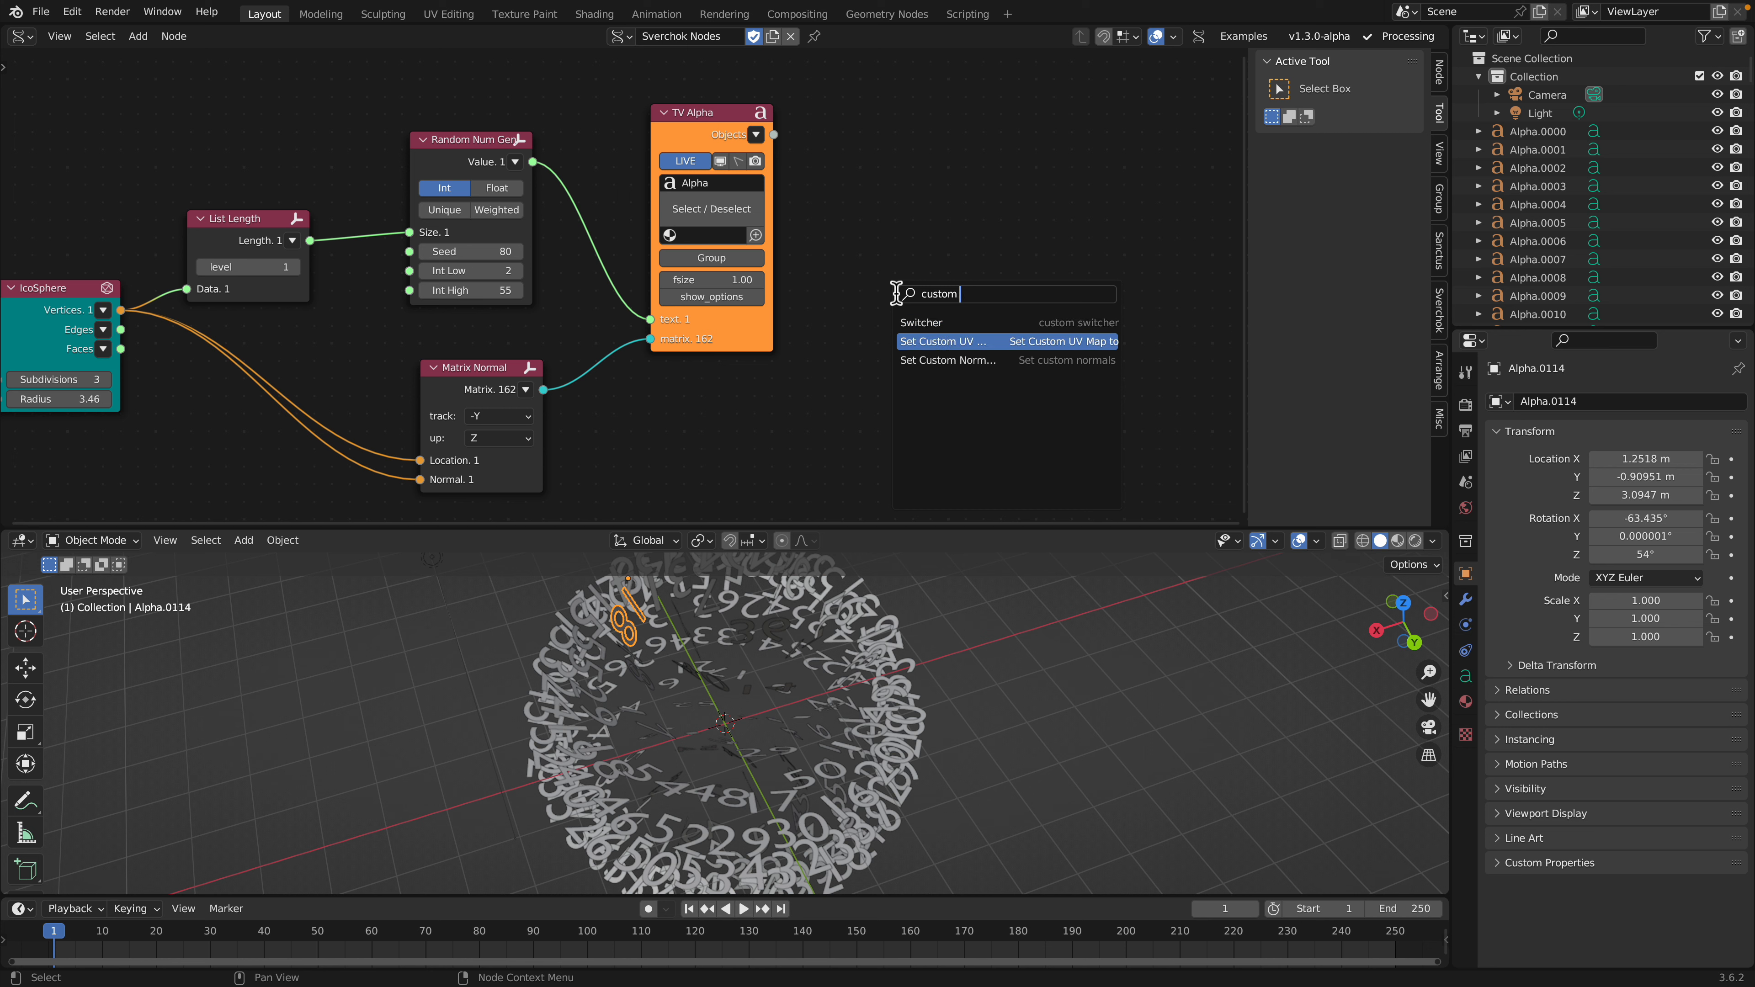
{"action": "key", "text": "ctrl+a"}
{"action": "type", "text": "attri"}
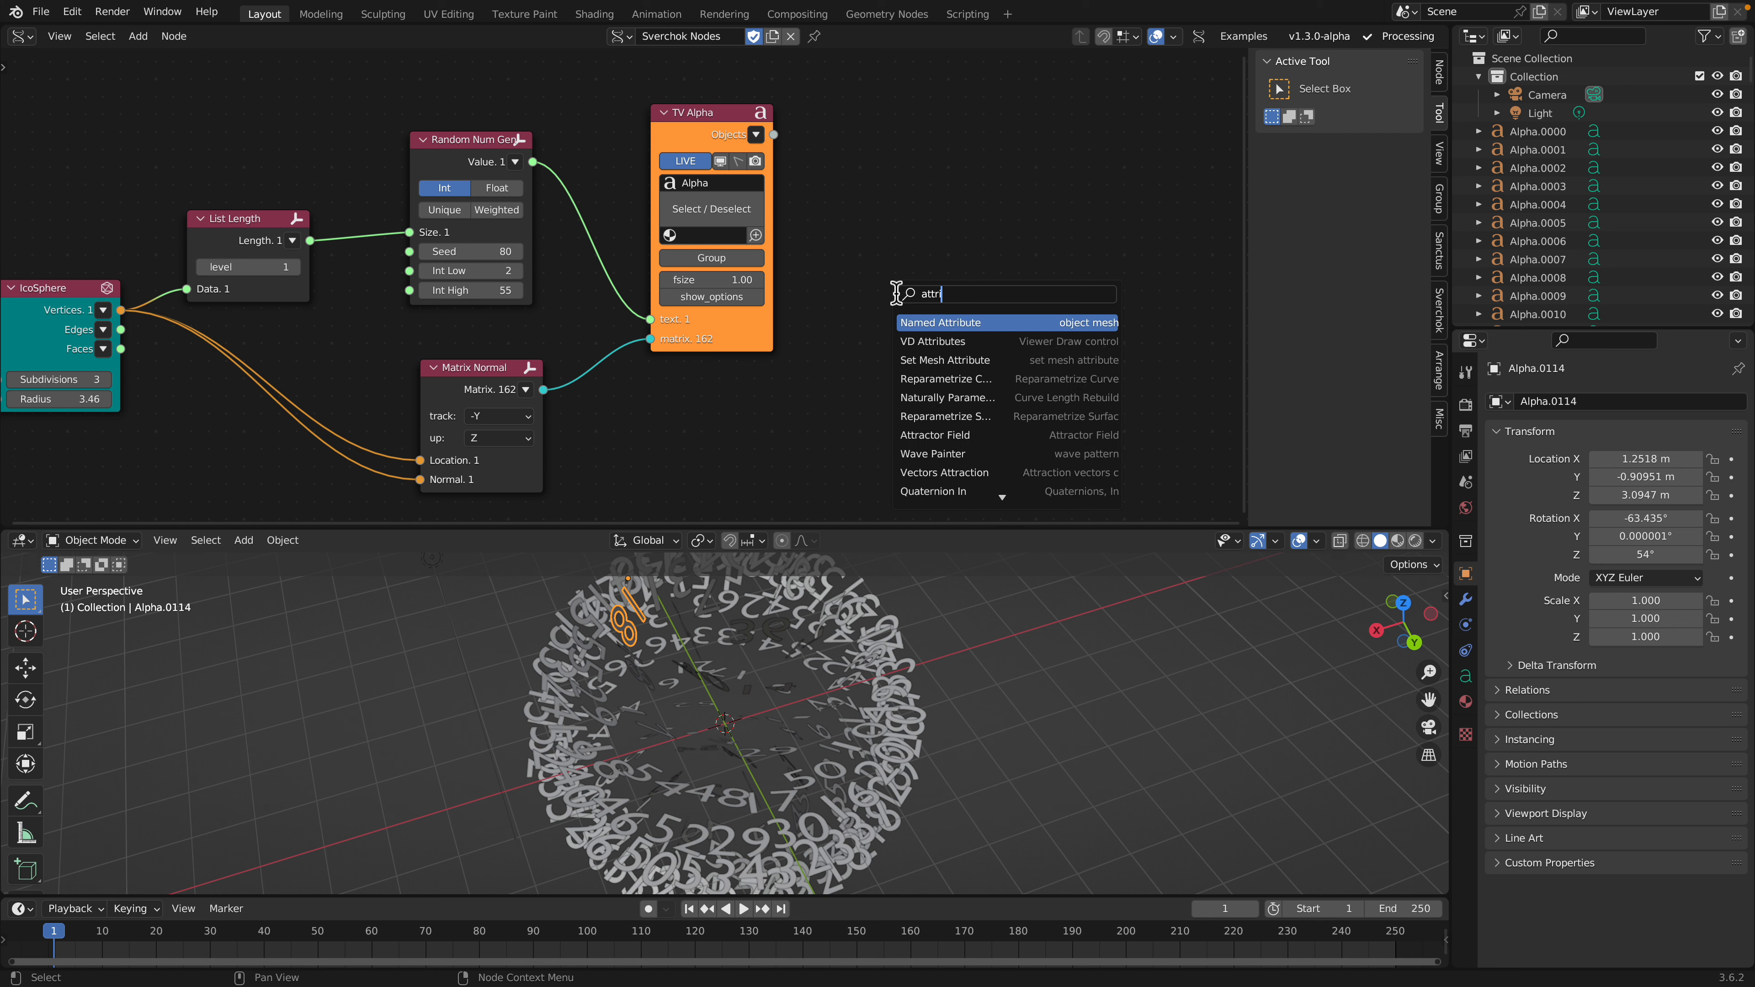
{"action": "key", "text": "Return"}
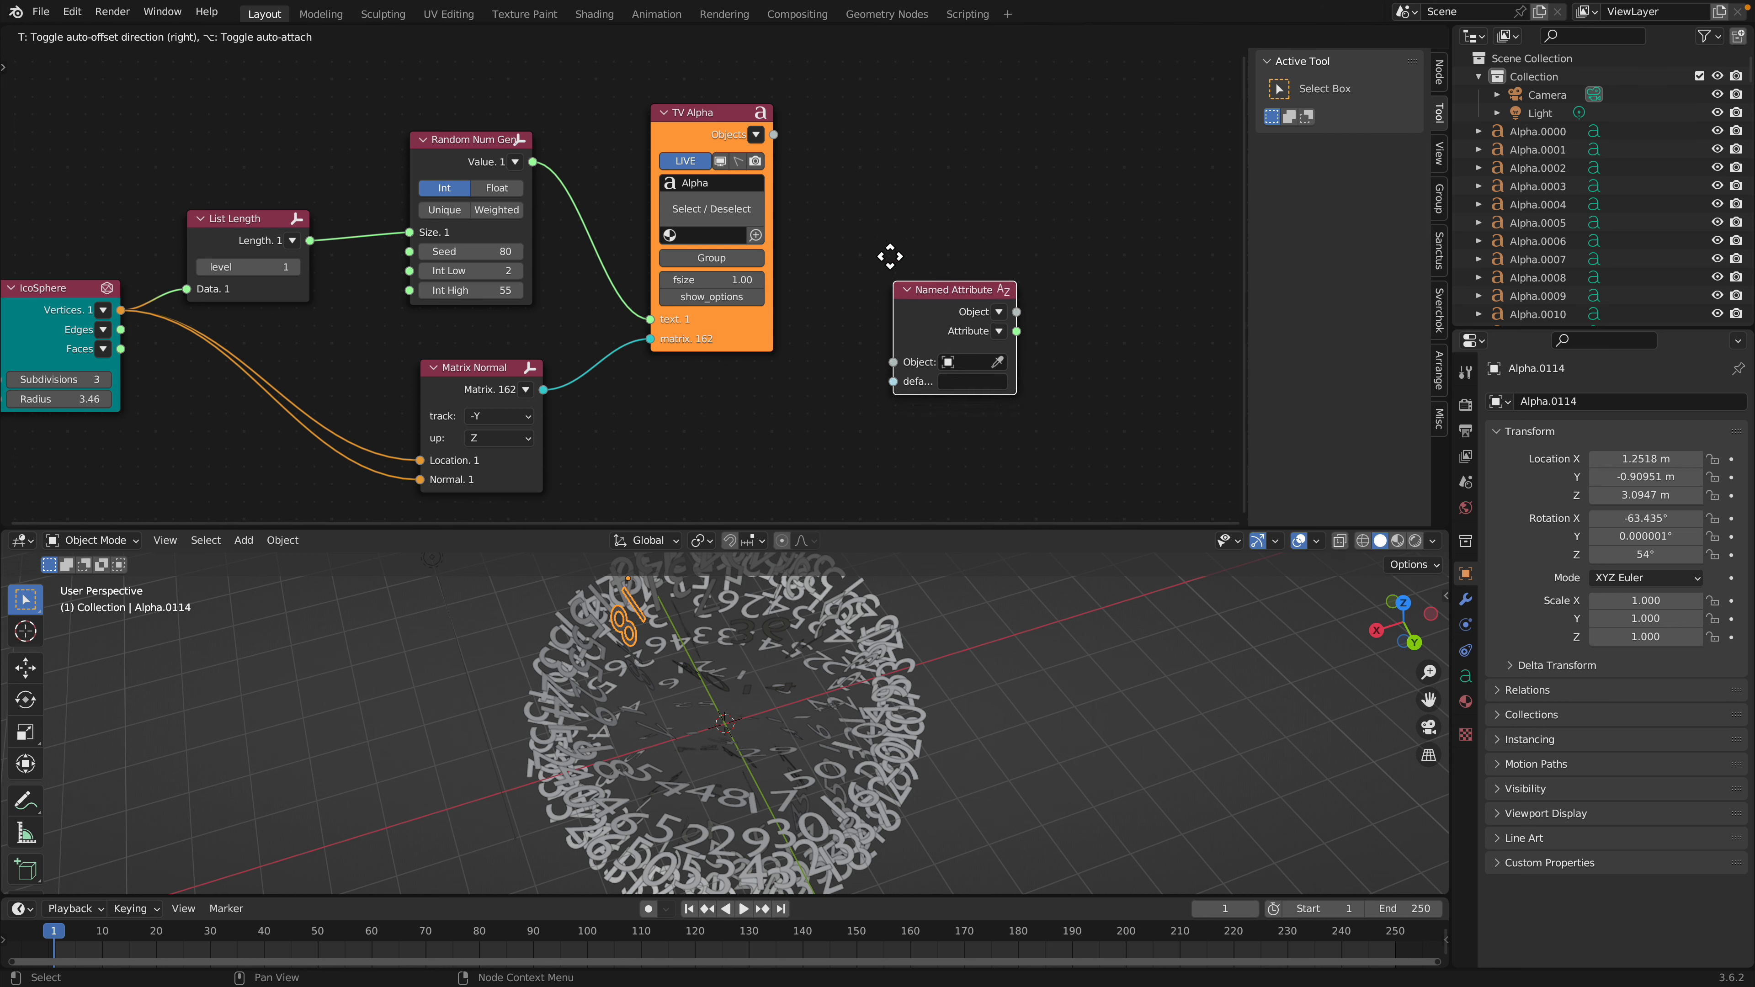
{"action": "left_click", "coordinate": [887, 238]}
Try feeding TV Alpha's Objects output into the Named Attribute node's Object input, and delete that node
{"action": "left_click_drag", "start_coordinate": [773, 134], "coordinate": [879, 310]}
{"action": "left_click_drag", "start_coordinate": [938, 246], "coordinate": [943, 223]}
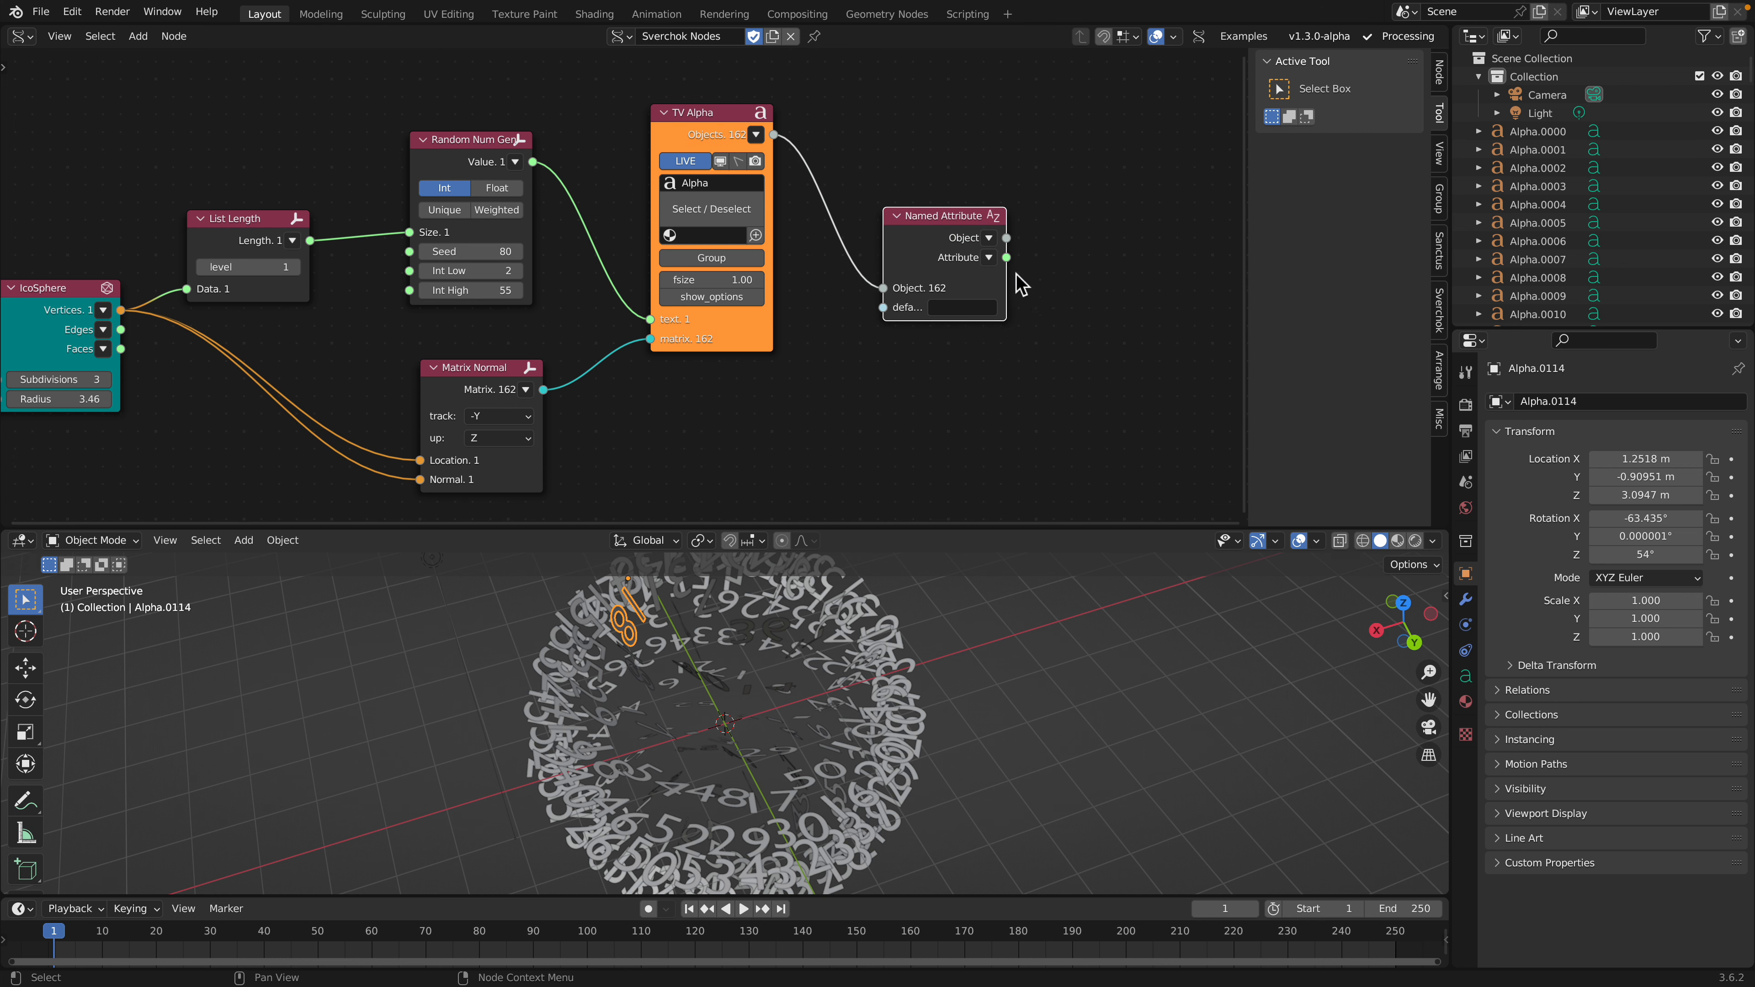
{"action": "left_click_drag", "start_coordinate": [1006, 280], "coordinate": [1086, 279]}
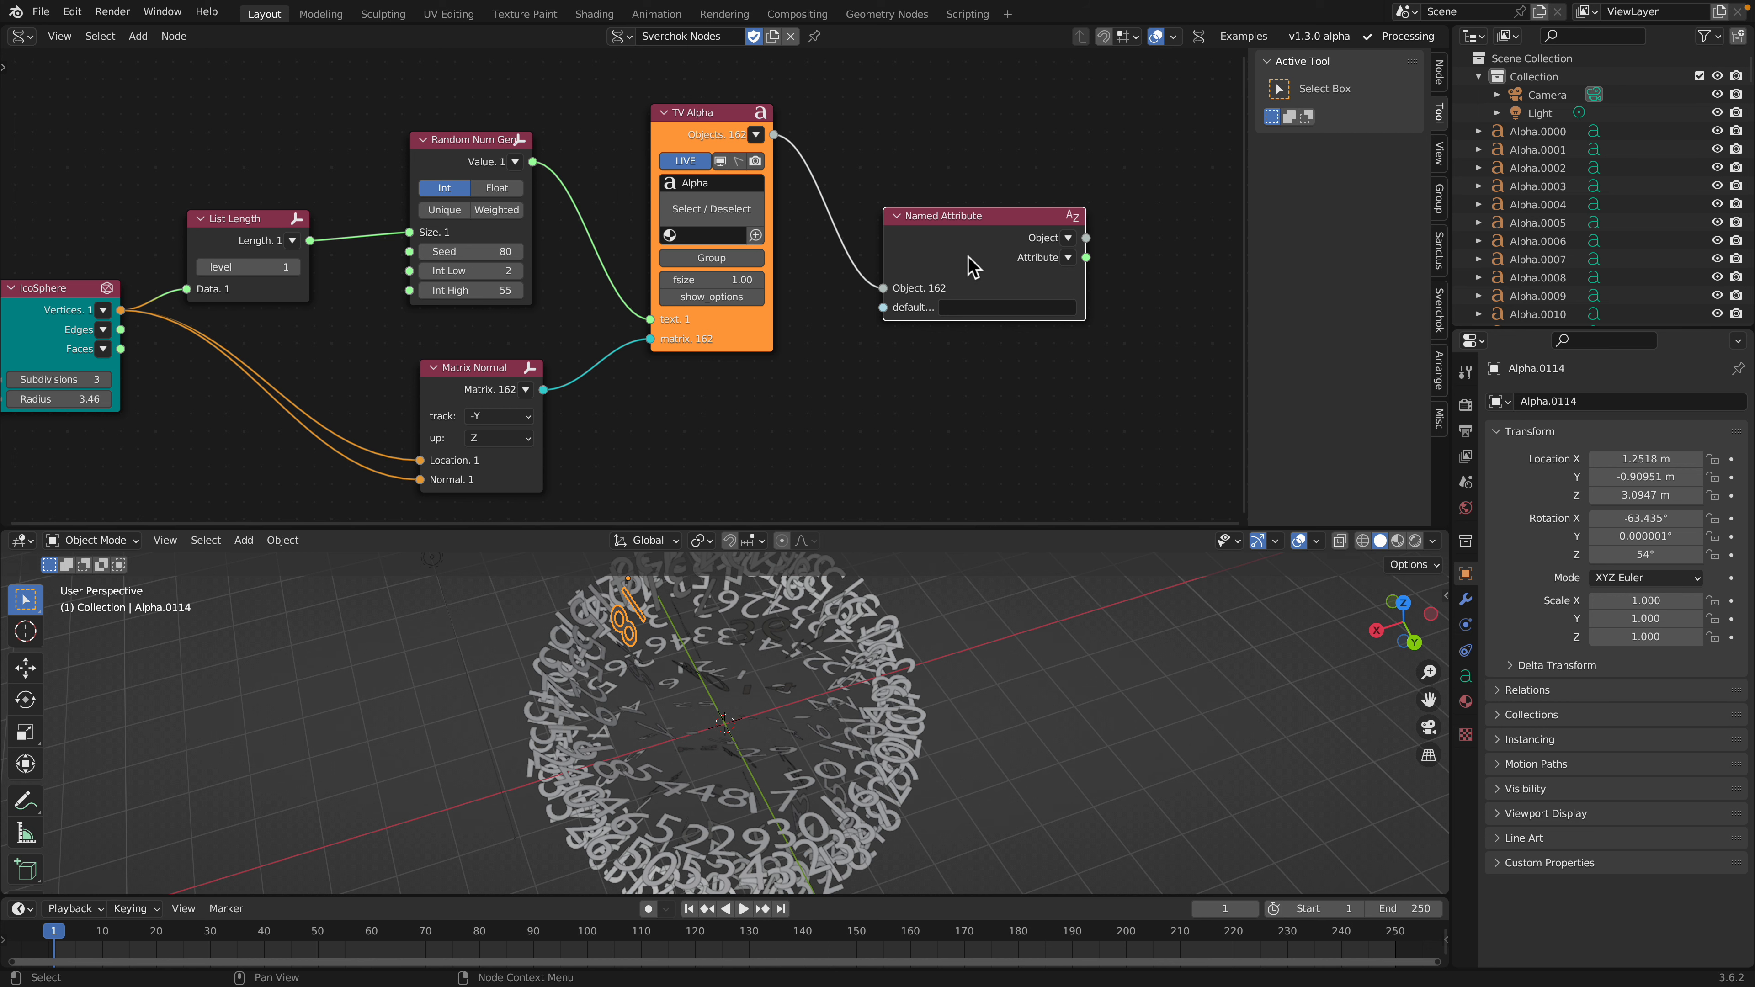
{"action": "key", "text": "x"}
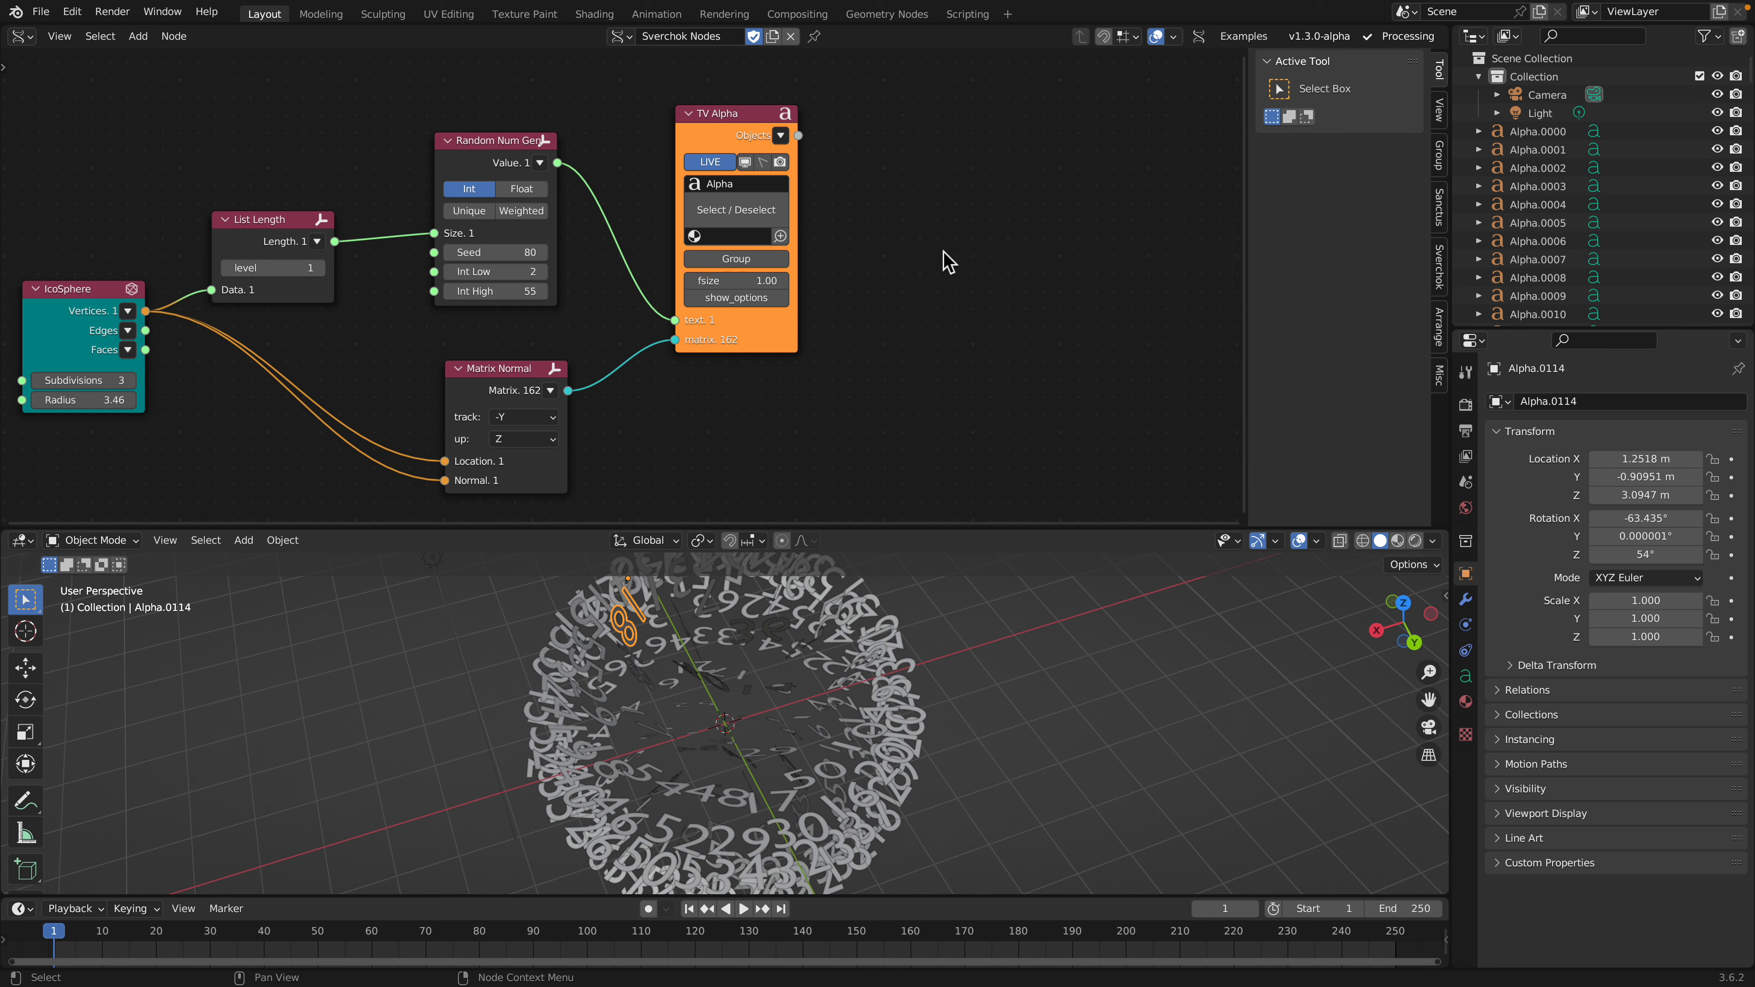
Set the Random Num Gen's Seed to 236 and check the new numbers on the sphere
{"action": "middle_click_drag", "start_coordinate": [713, 200], "coordinate": [780, 198]}
{"action": "left_click_drag", "start_coordinate": [571, 258], "coordinate": [679, 257]}
{"action": "middle_click_drag", "start_coordinate": [760, 718], "coordinate": [634, 710]}
Switch to the browser and review the Blender Stack Exchange answers on the attribute visualizer, Sverchok and String to Curves approaches
{"action": "key", "text": "ctrl+Right"}
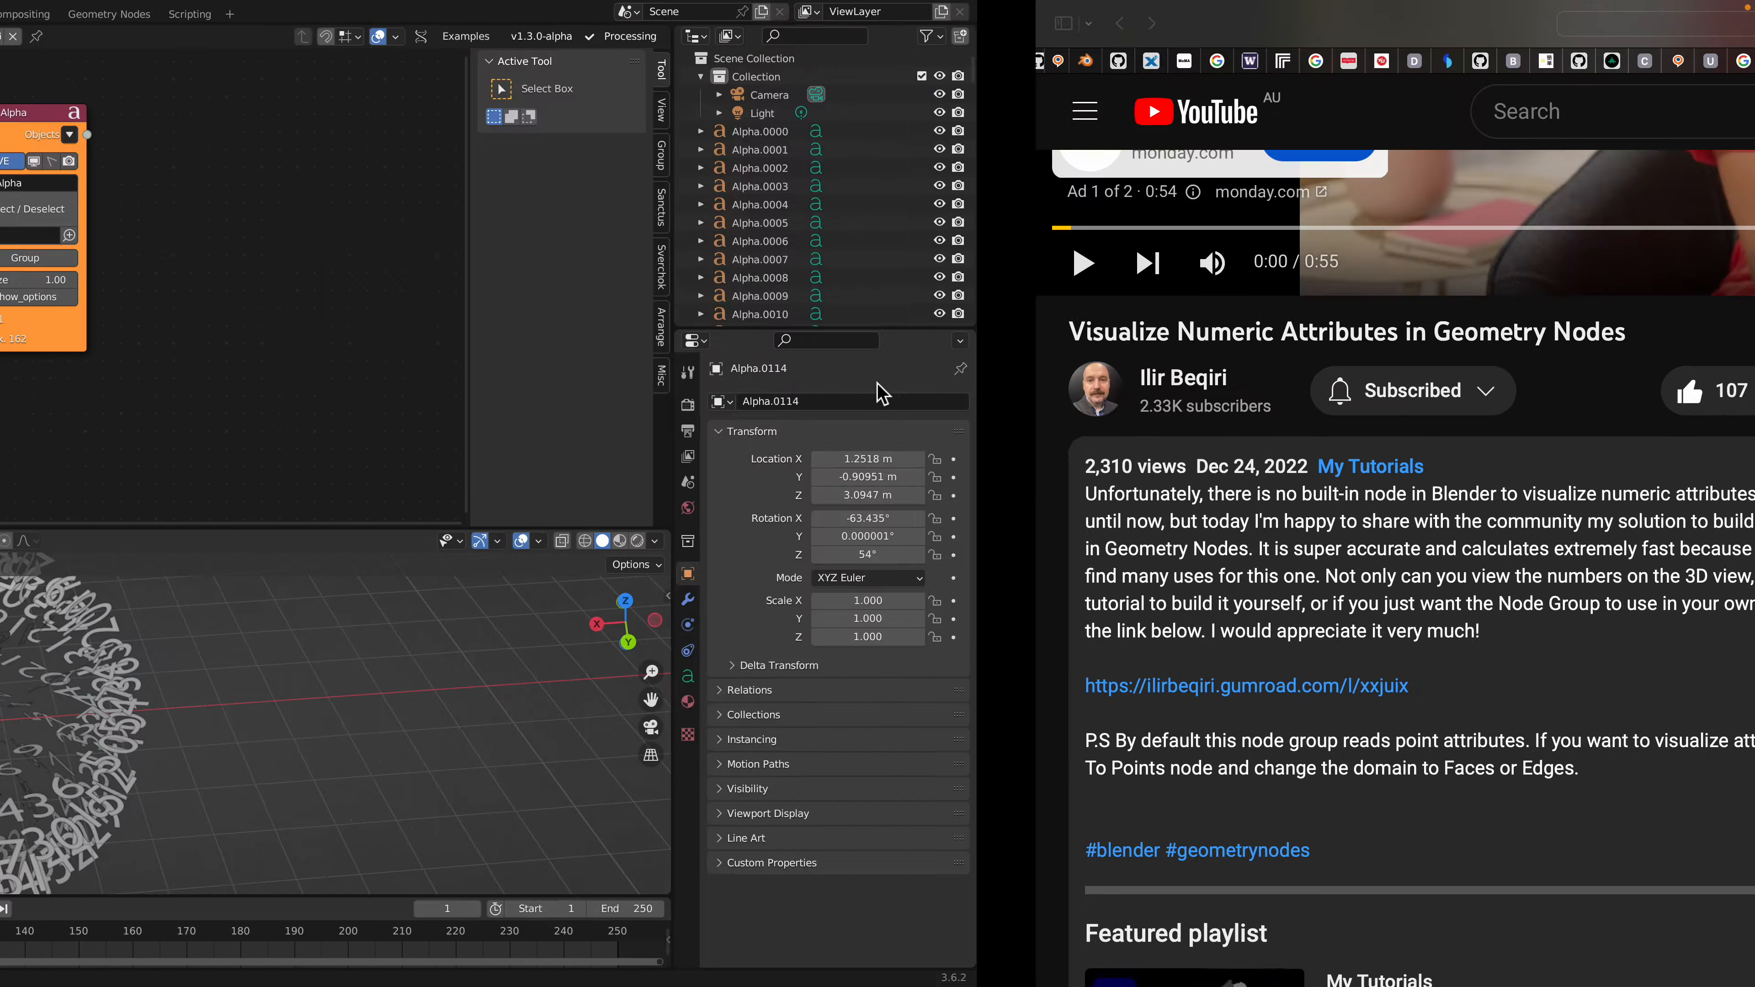
{"action": "scroll", "coordinate": [861, 426], "scroll_direction": "up", "scroll_amount": 2}
{"action": "scroll", "coordinate": [760, 518], "scroll_direction": "down", "scroll_amount": 3}
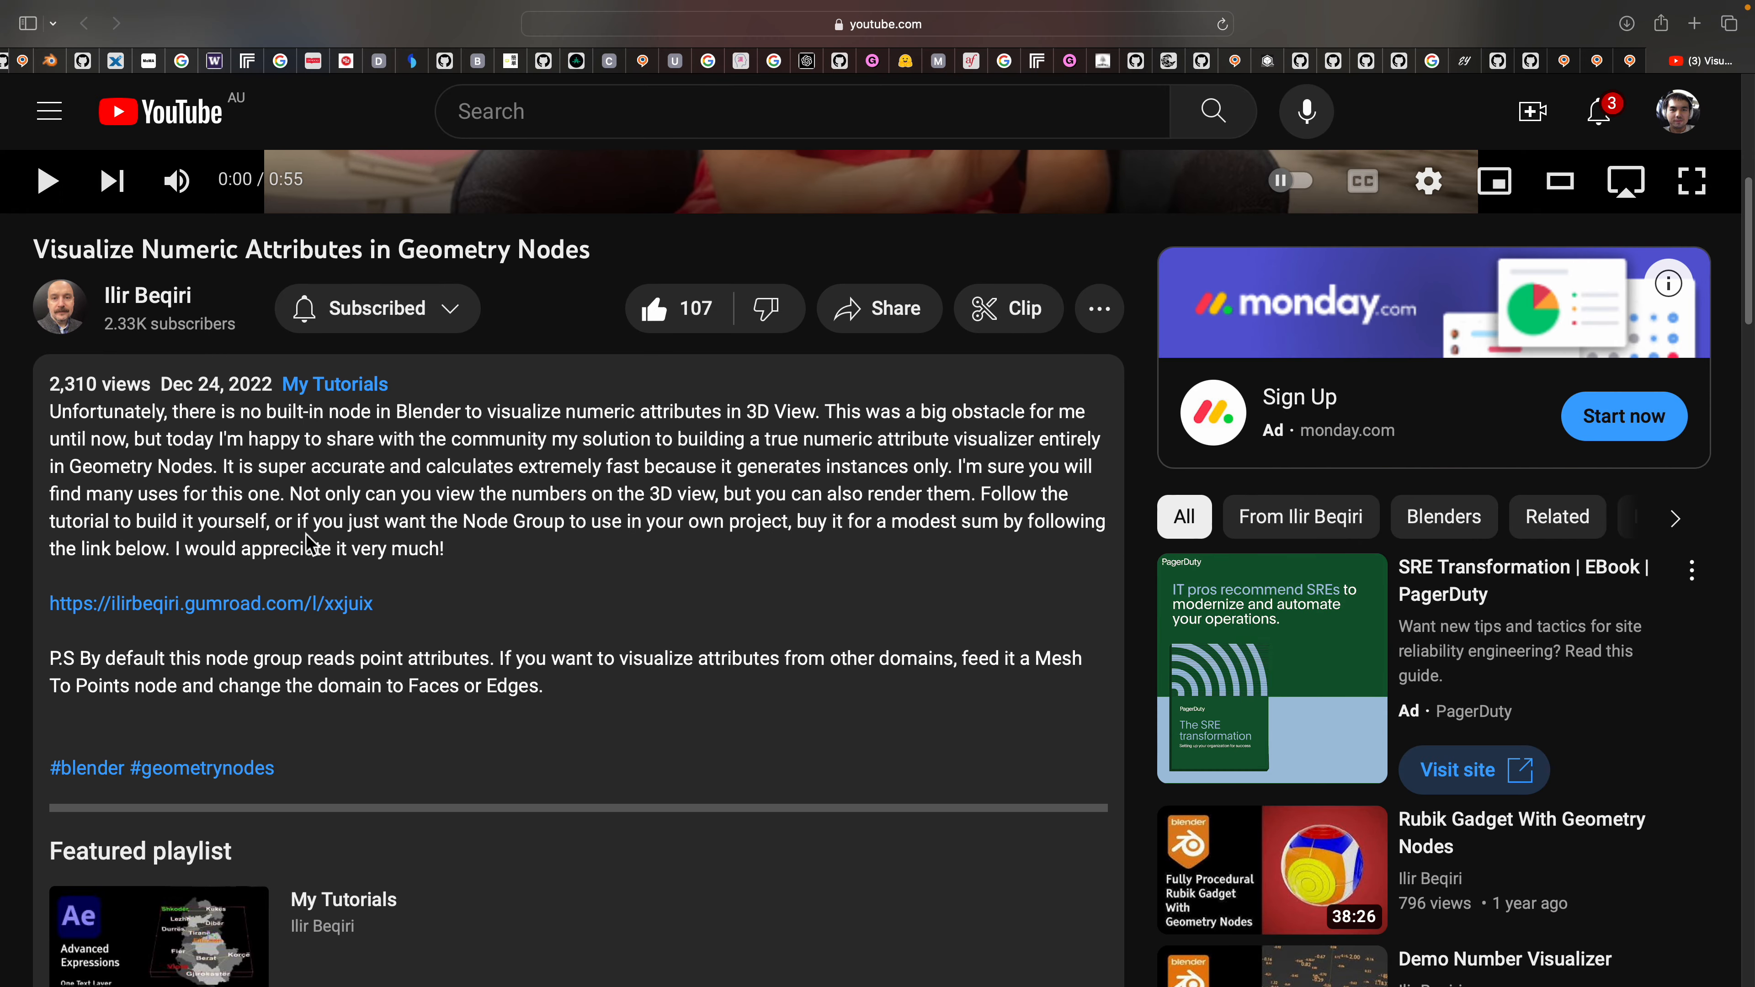
{"action": "left_click", "coordinate": [1657, 61]}
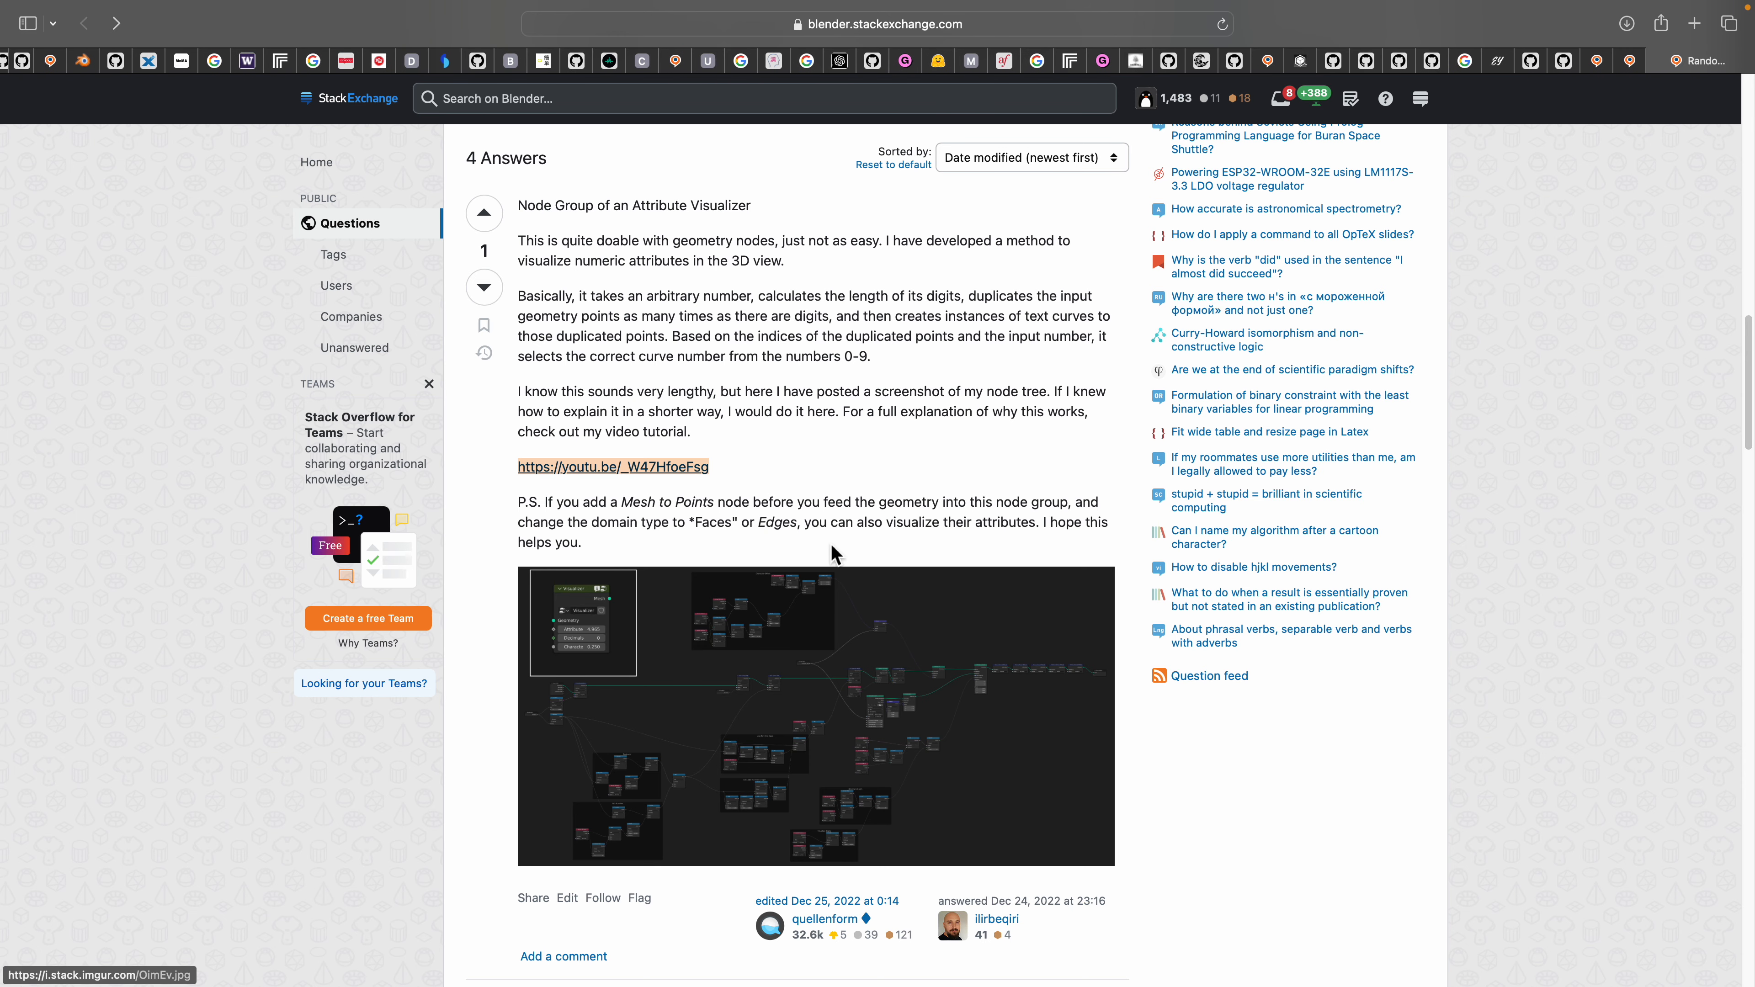
{"action": "scroll", "coordinate": [758, 623], "scroll_direction": "down", "scroll_amount": 15}
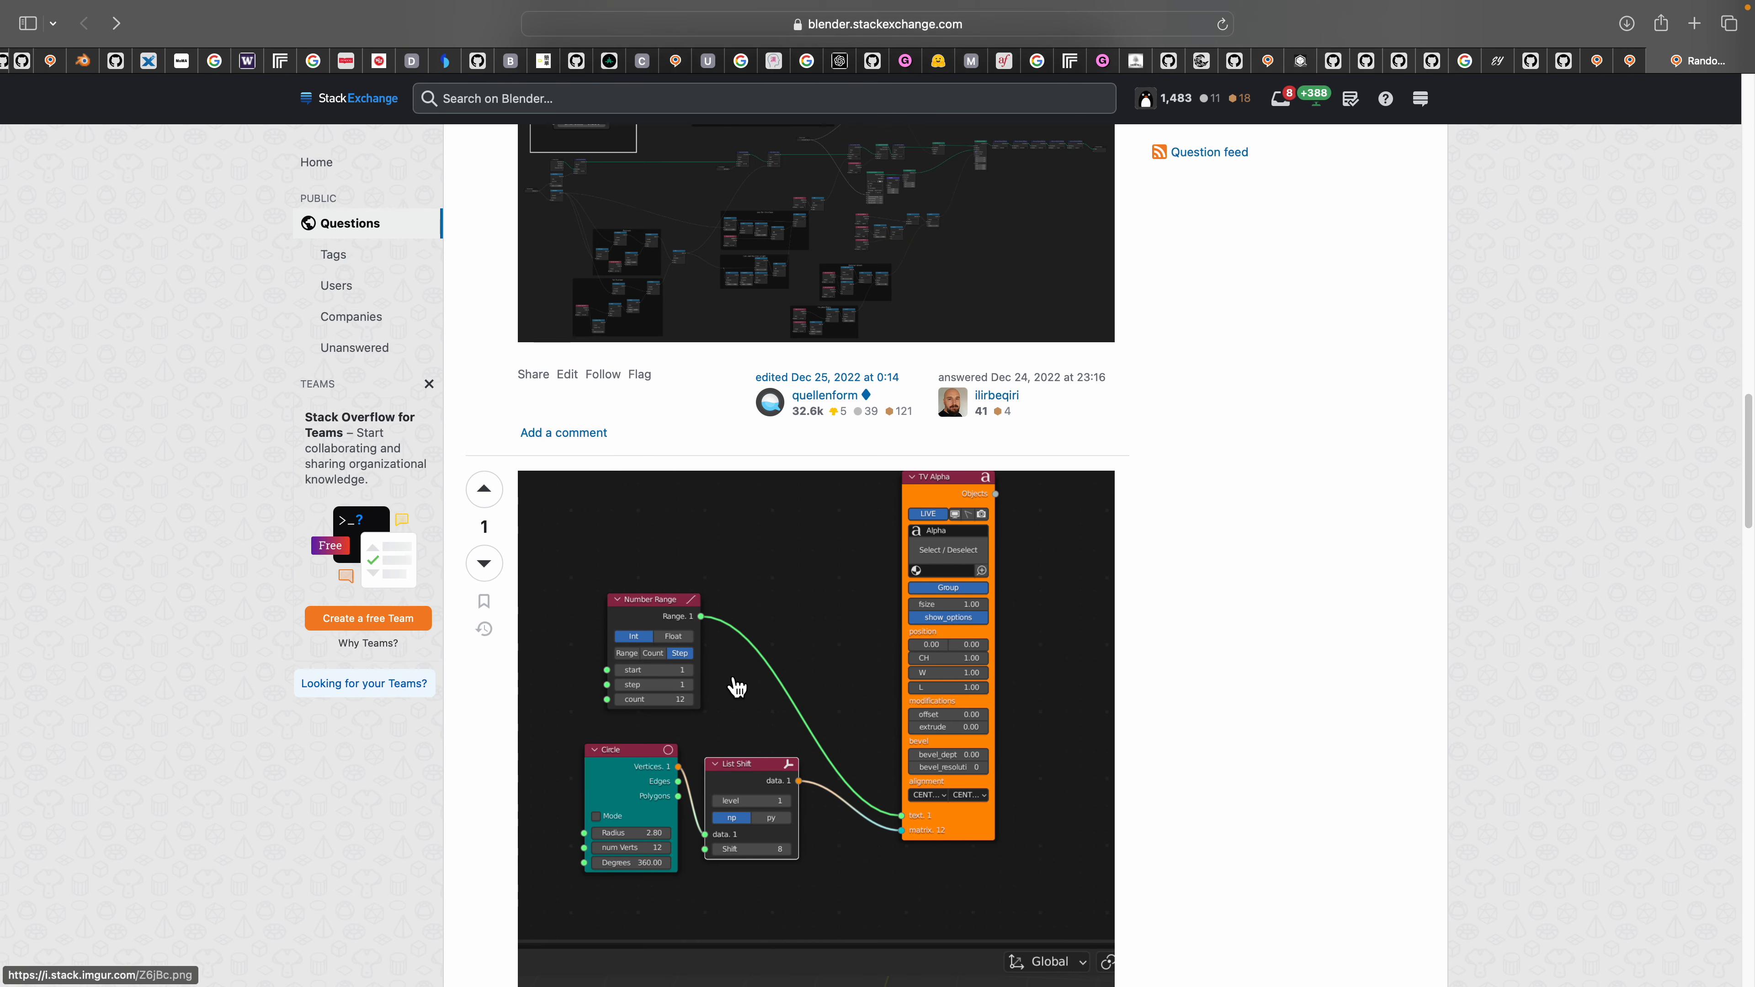
{"action": "scroll", "coordinate": [744, 351], "scroll_direction": "up", "scroll_amount": 3}
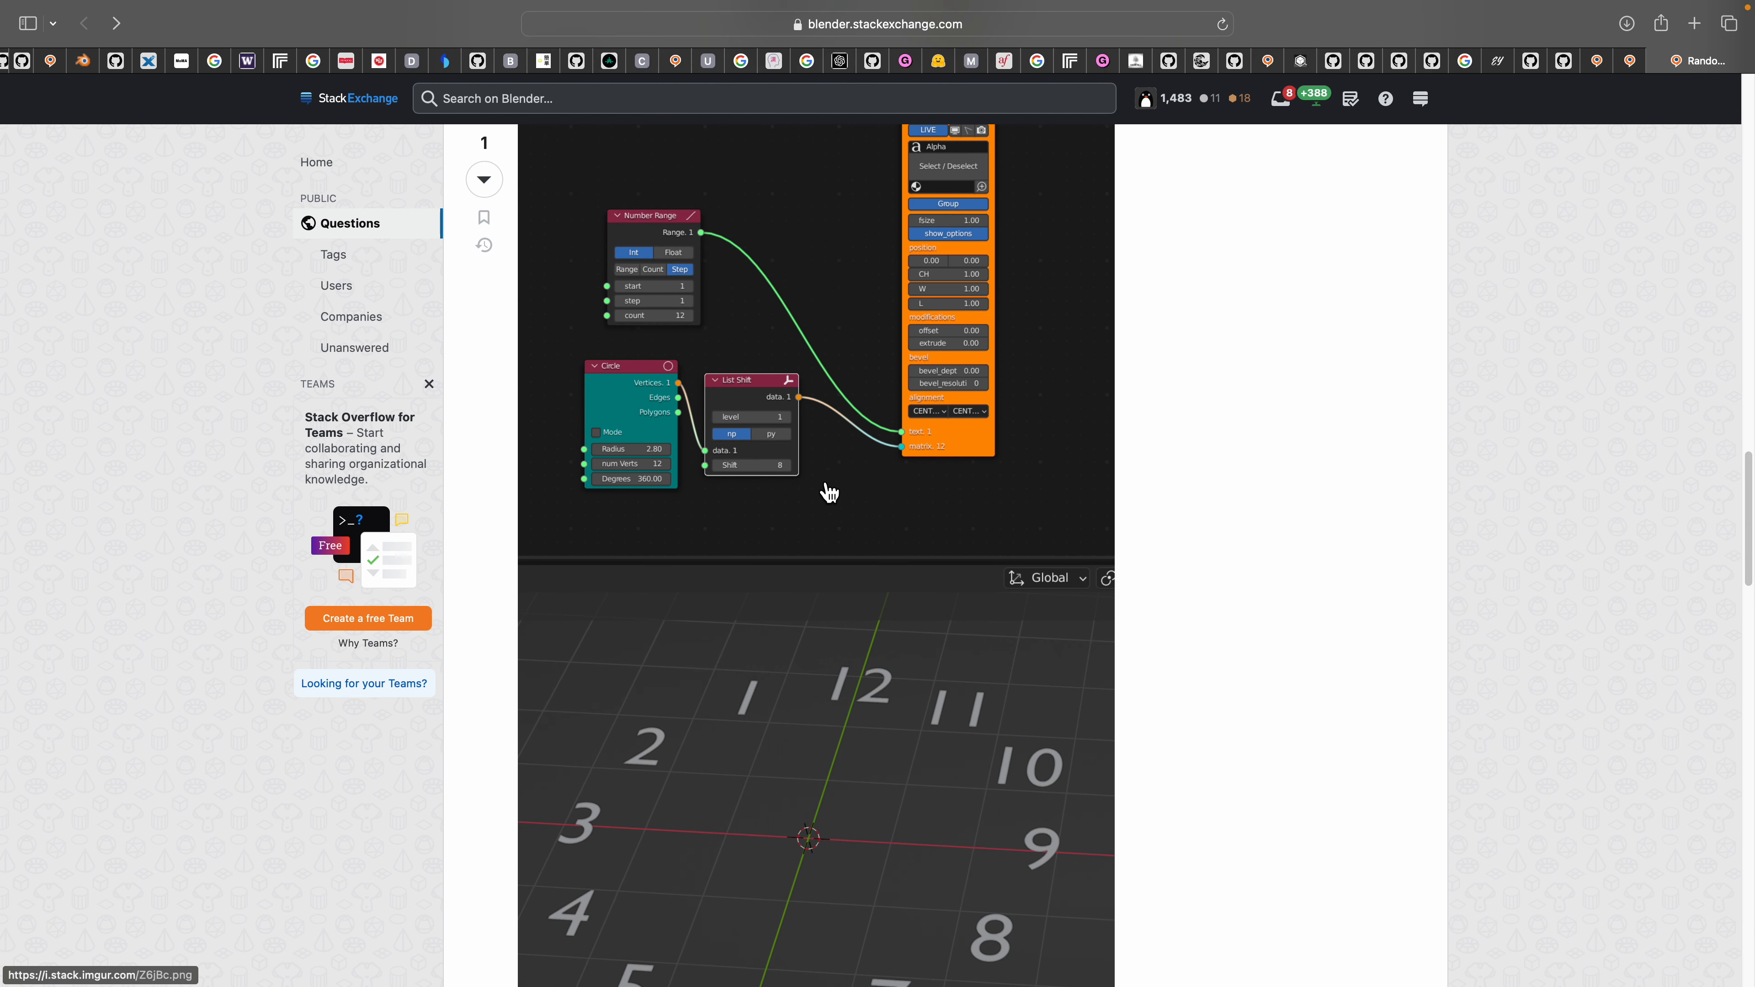
{"action": "scroll", "coordinate": [755, 553], "scroll_direction": "down", "scroll_amount": 13}
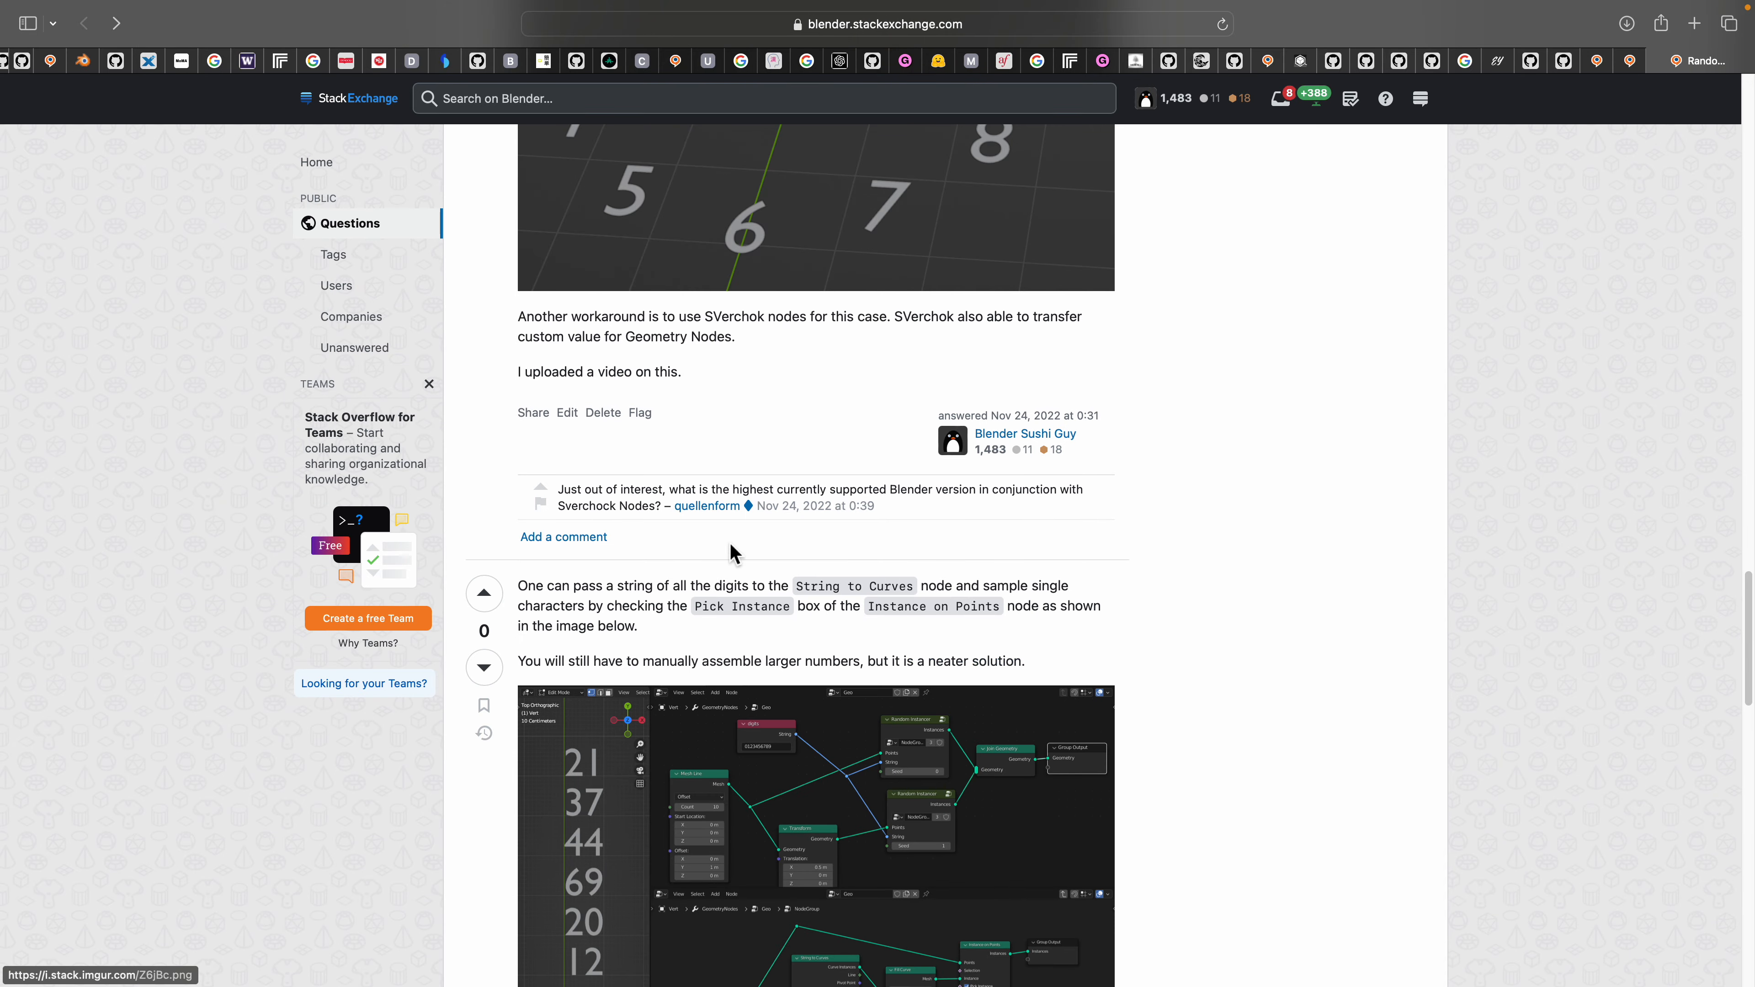
{"action": "scroll", "coordinate": [733, 553], "scroll_direction": "down", "scroll_amount": 6}
Open the node setup image from the String to Curves answer, examine both node trees, and return to the question page
{"action": "left_click", "coordinate": [872, 493]}
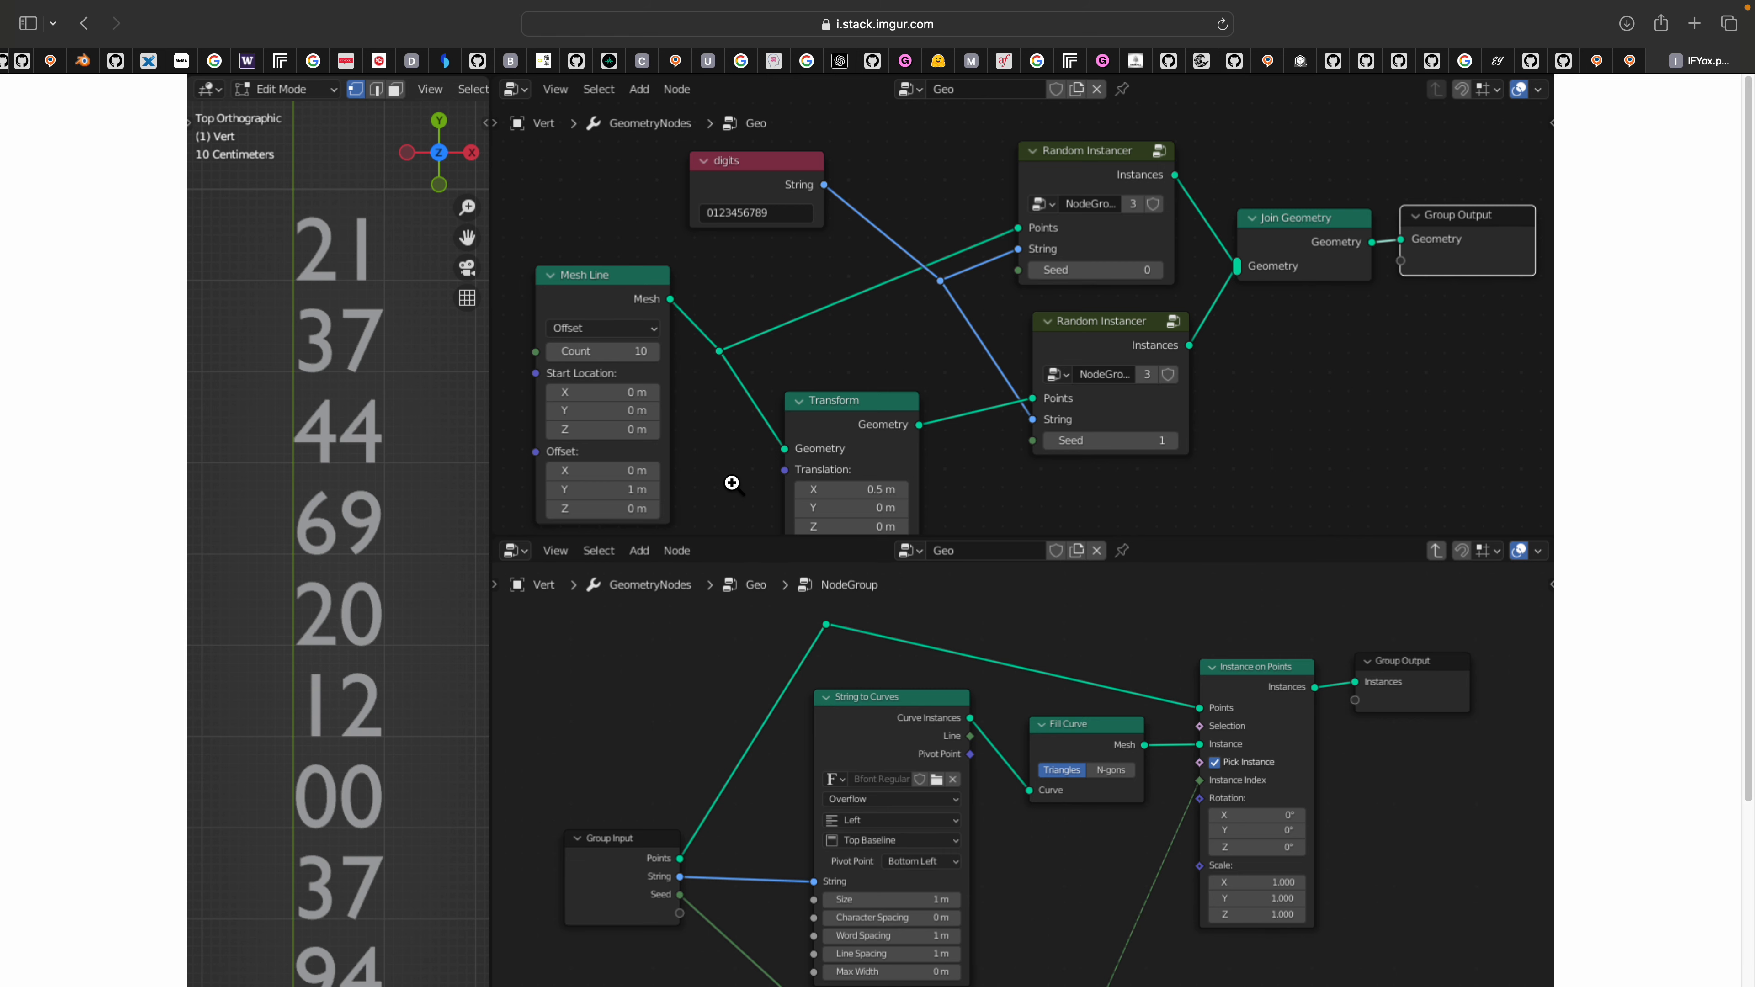
{"action": "left_click", "coordinate": [731, 482]}
{"action": "double_click", "coordinate": [683, 508]}
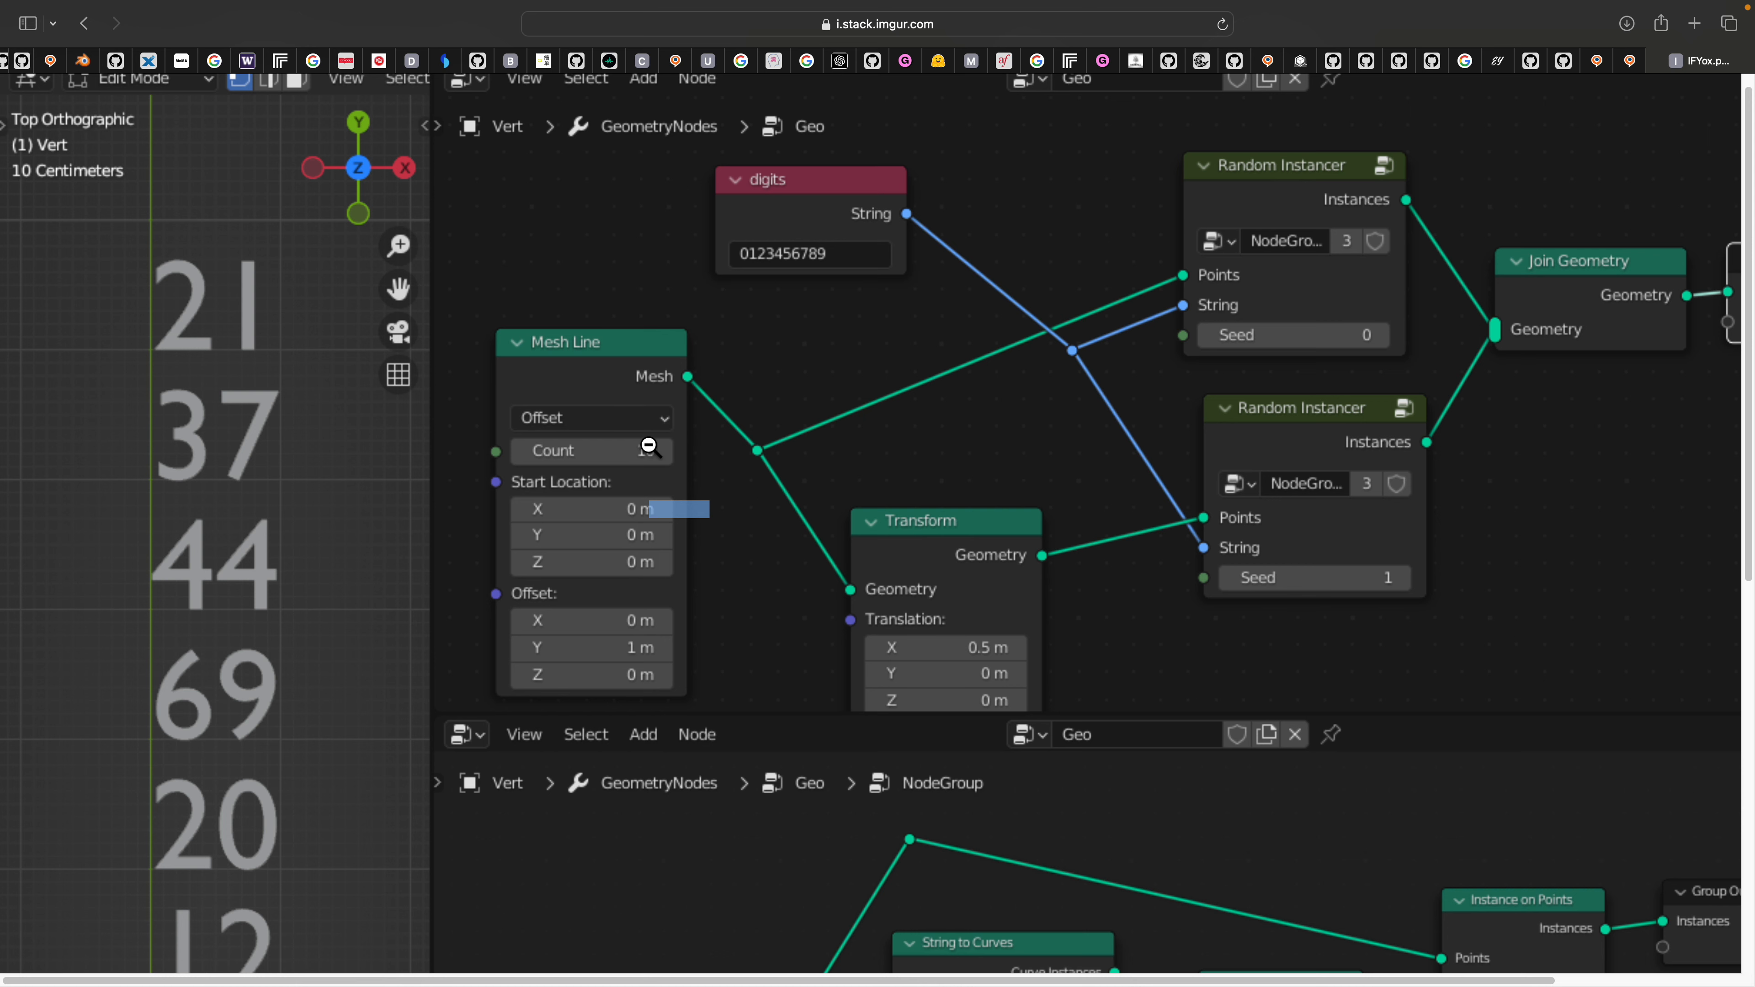
{"action": "left_click", "coordinate": [766, 435]}
{"action": "scroll", "coordinate": [811, 490], "scroll_direction": "down", "scroll_amount": 3}
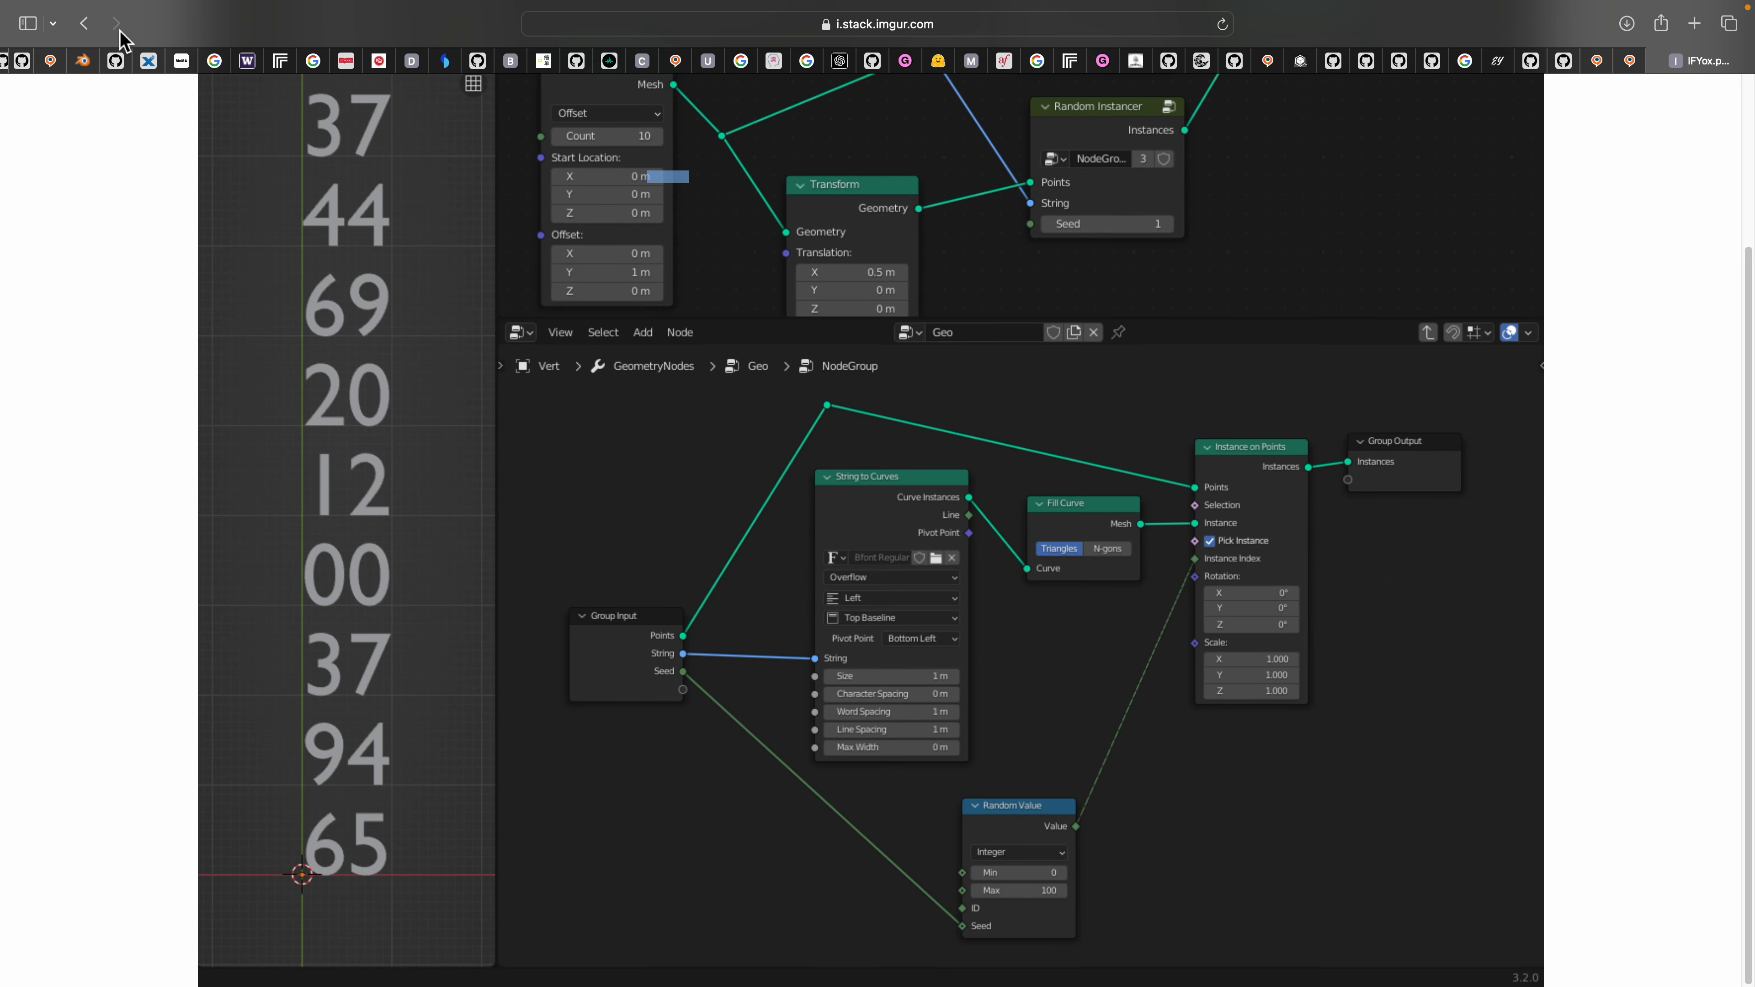
{"action": "left_click", "coordinate": [84, 26]}
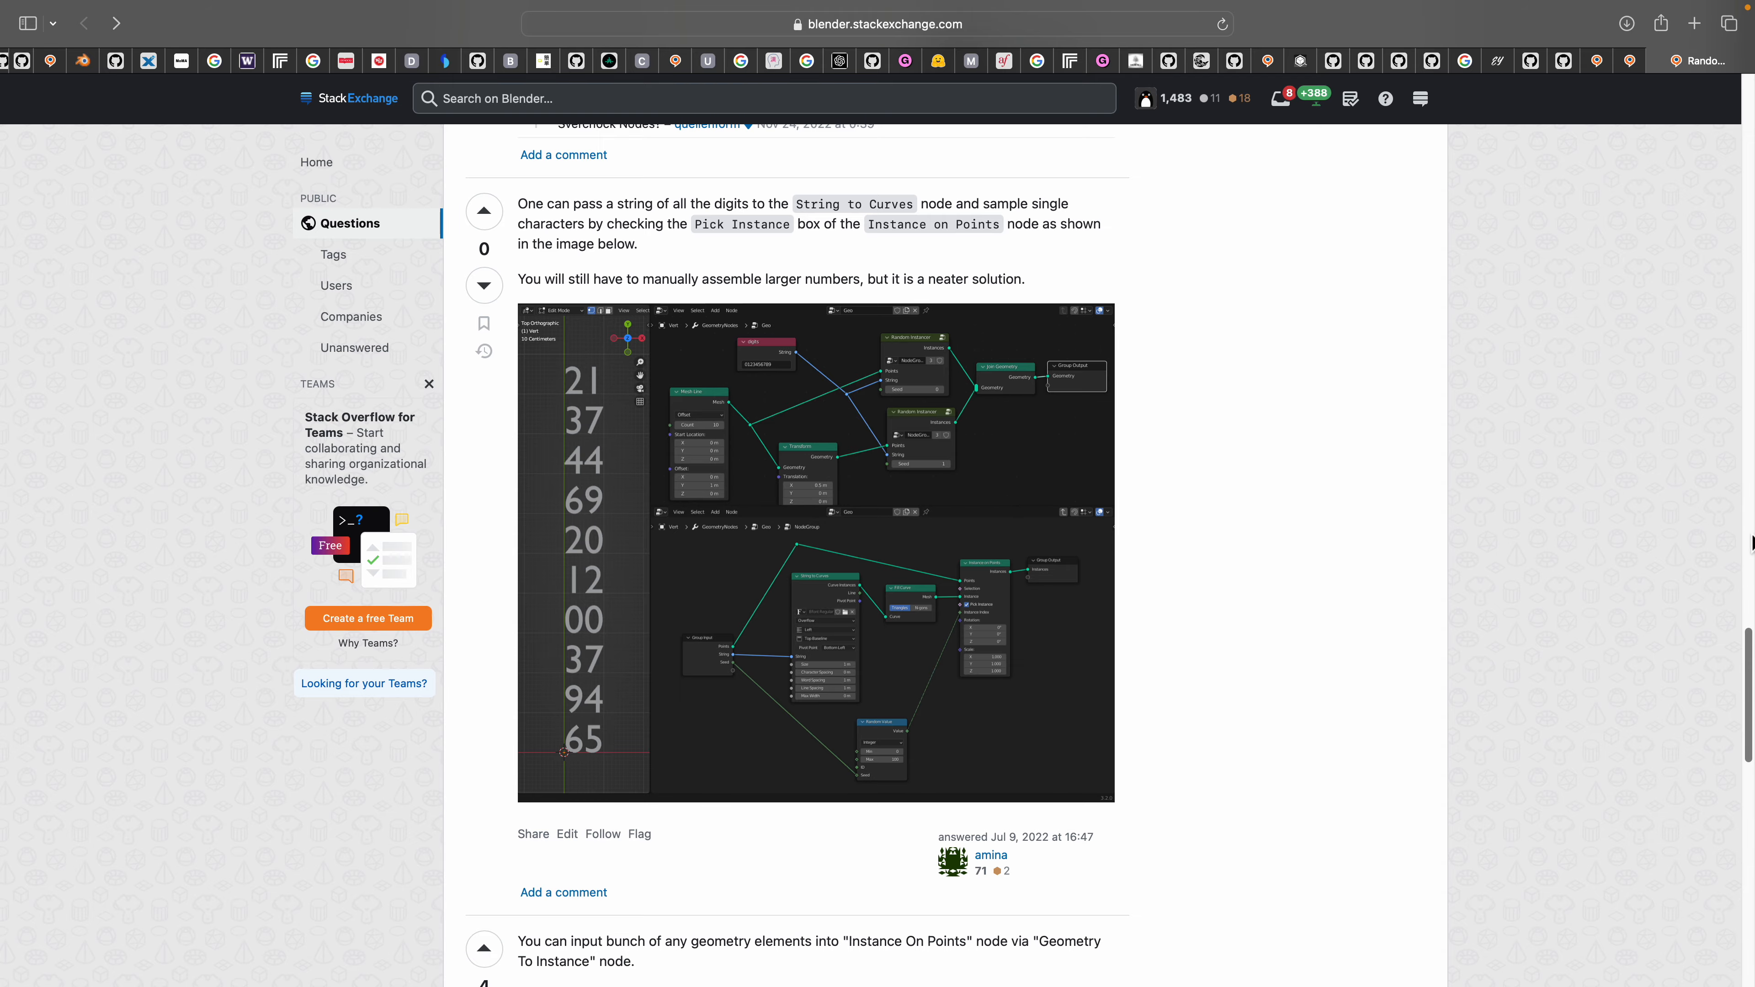
Review the original question and the attribute visualizer answer, including its author's profile
{"action": "left_click_drag", "start_coordinate": [1751, 542], "coordinate": [1744, 107]}
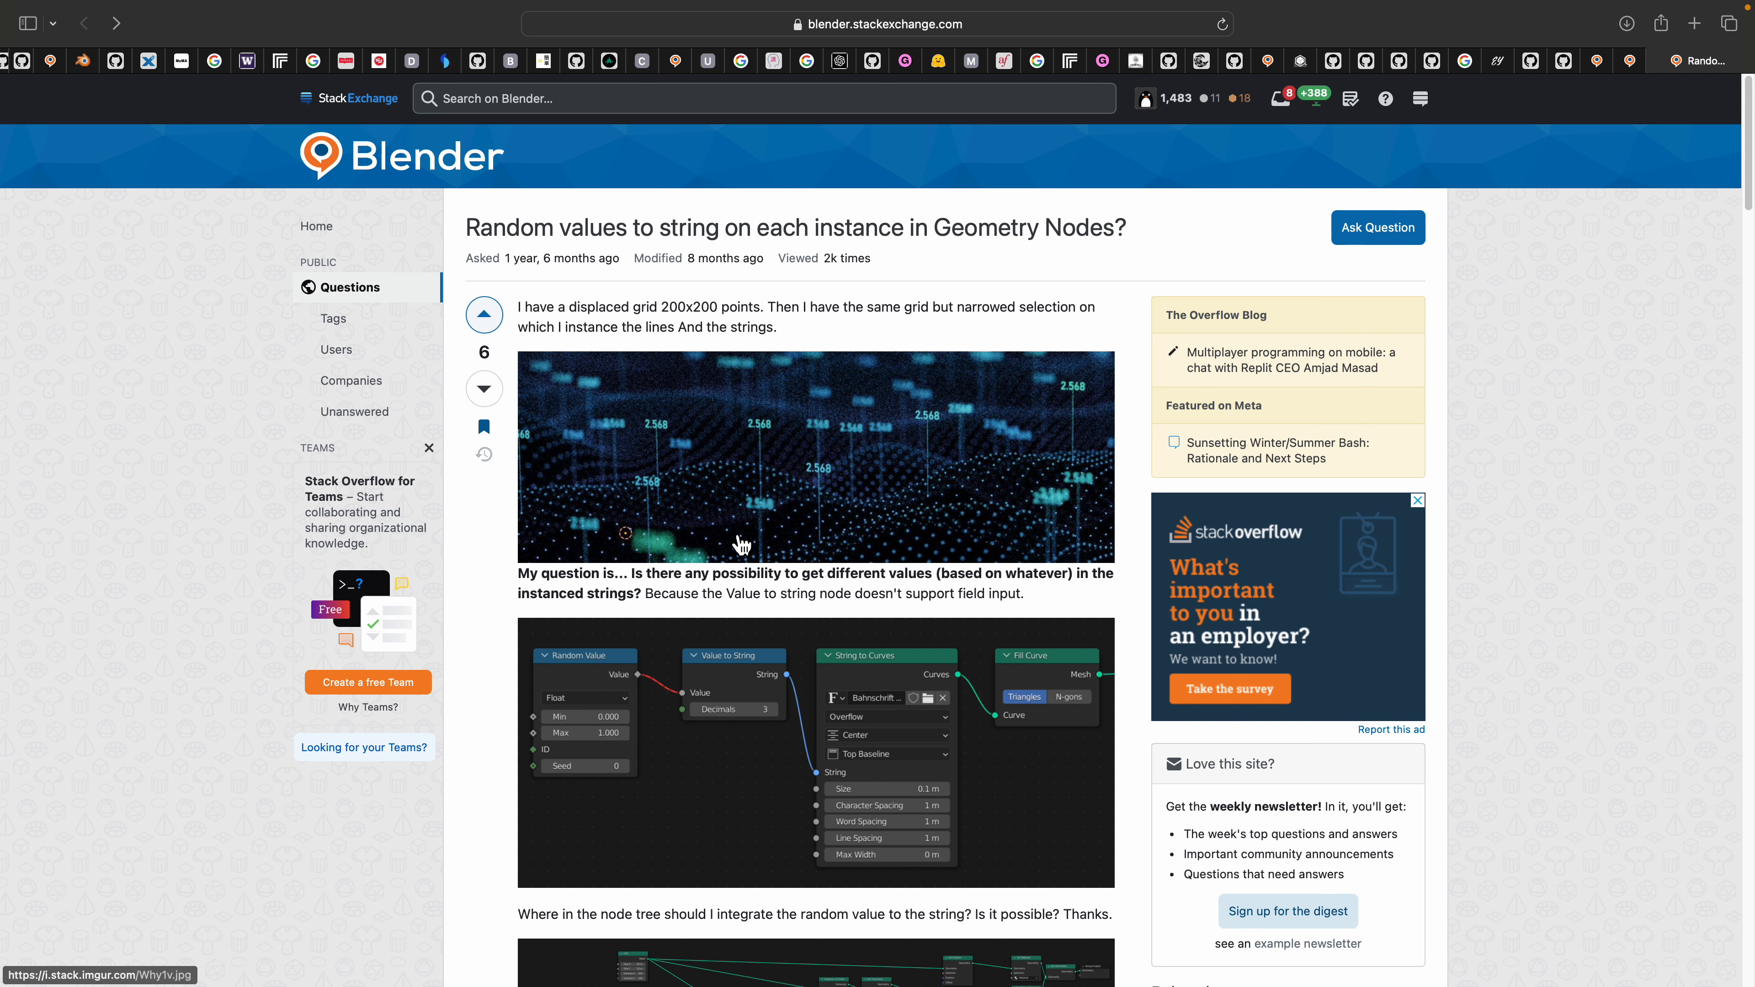
{"action": "scroll", "coordinate": [741, 545], "scroll_direction": "down", "scroll_amount": 15}
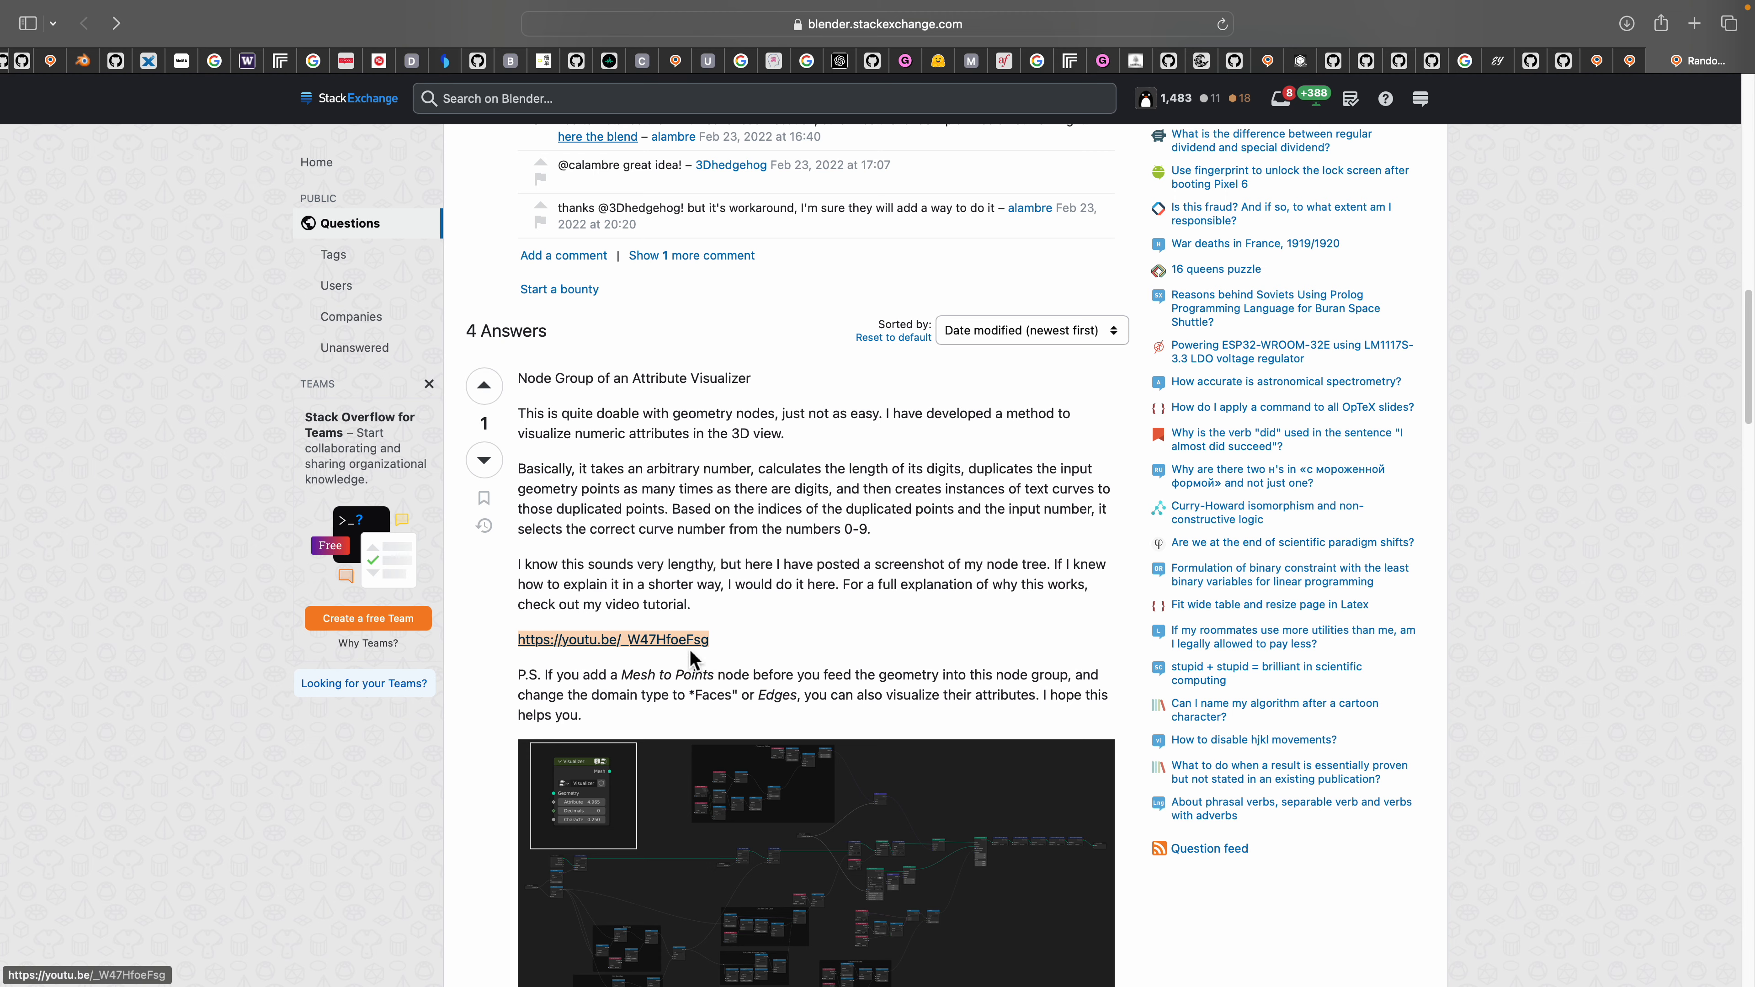
{"action": "scroll", "coordinate": [691, 657], "scroll_direction": "down", "scroll_amount": 5}
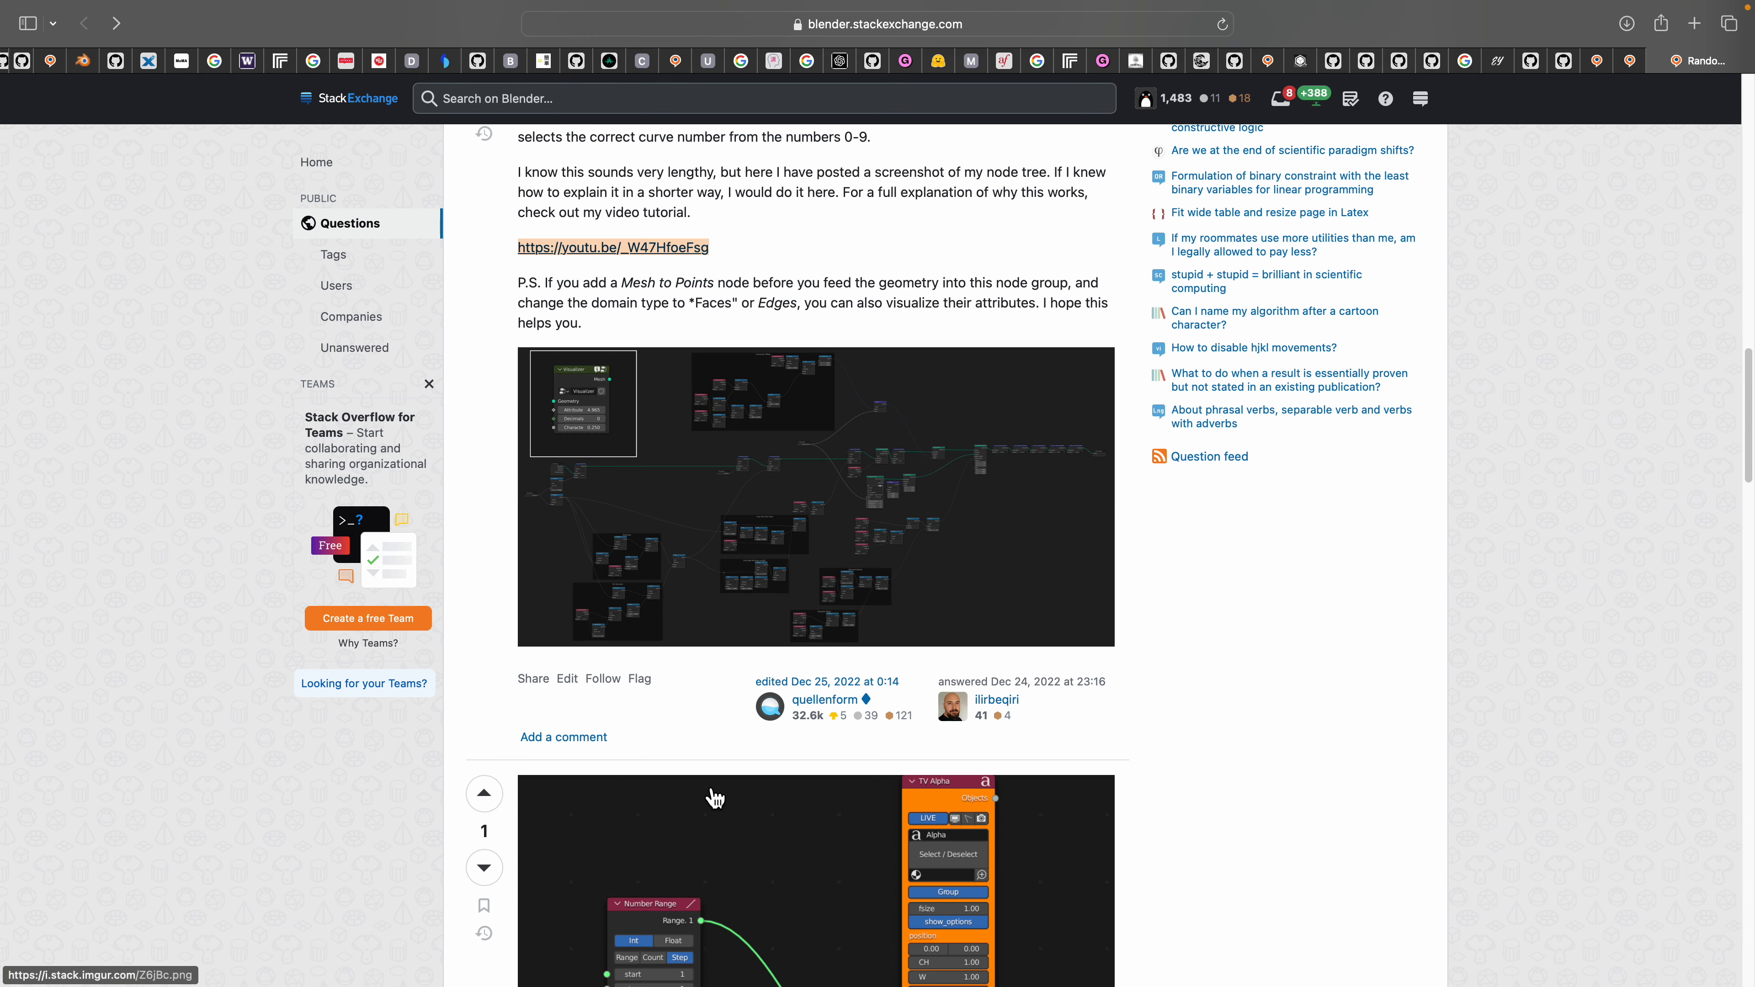
{"action": "left_click", "coordinate": [1002, 712]}
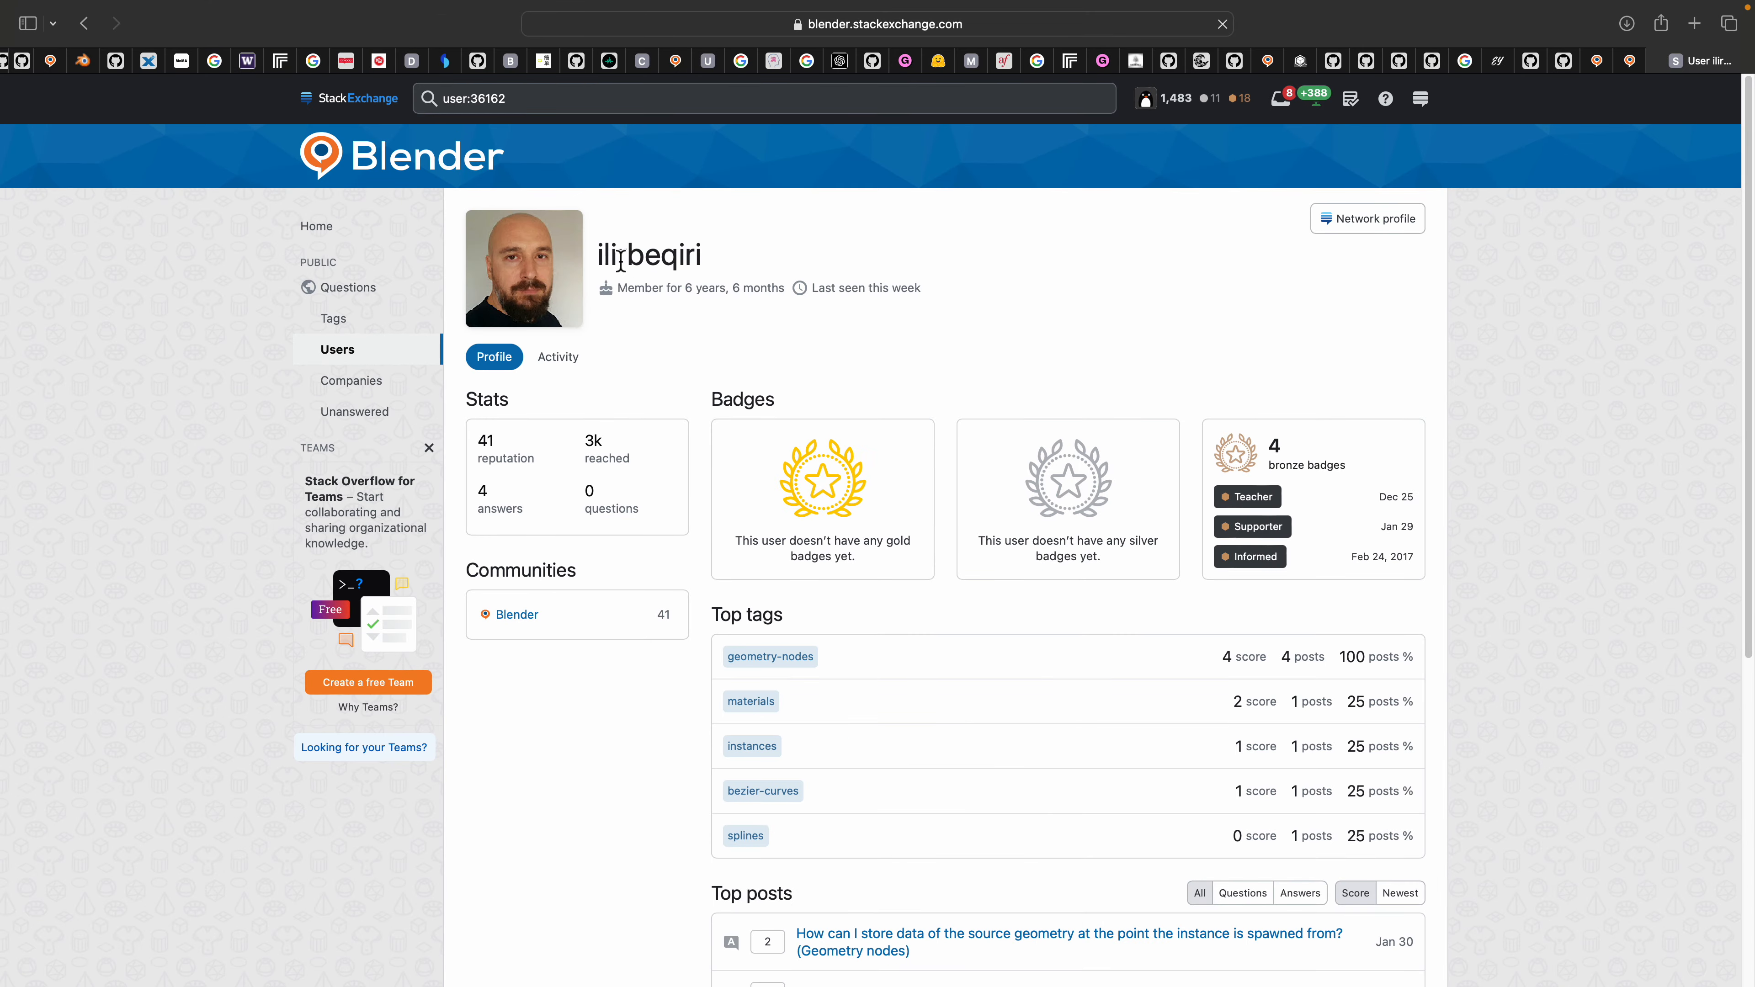
{"action": "left_click", "coordinate": [83, 22]}
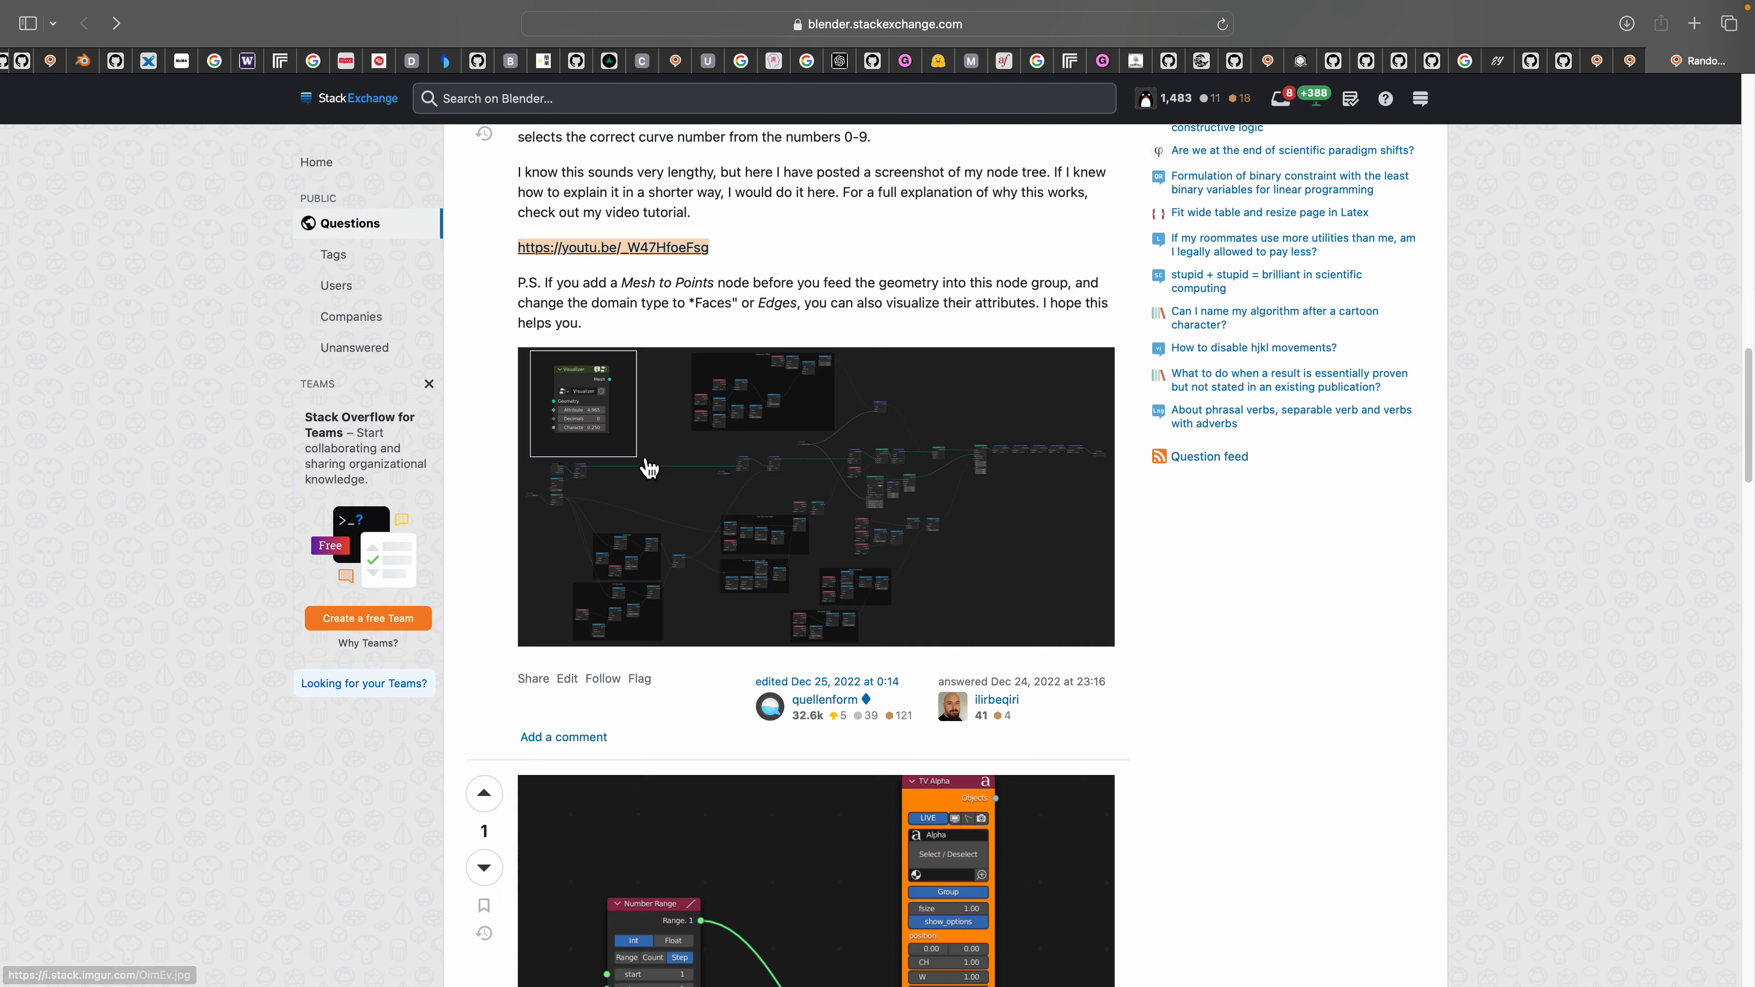
{"action": "scroll", "coordinate": [656, 461], "scroll_direction": "up", "scroll_amount": 10}
{"action": "scroll", "coordinate": [670, 459], "scroll_direction": "up", "scroll_amount": 3}
Switch back to Blender and move the List Length node higher between the IcoSphere and Random Num Gen nodes
{"action": "key", "text": "ctrl+Left"}
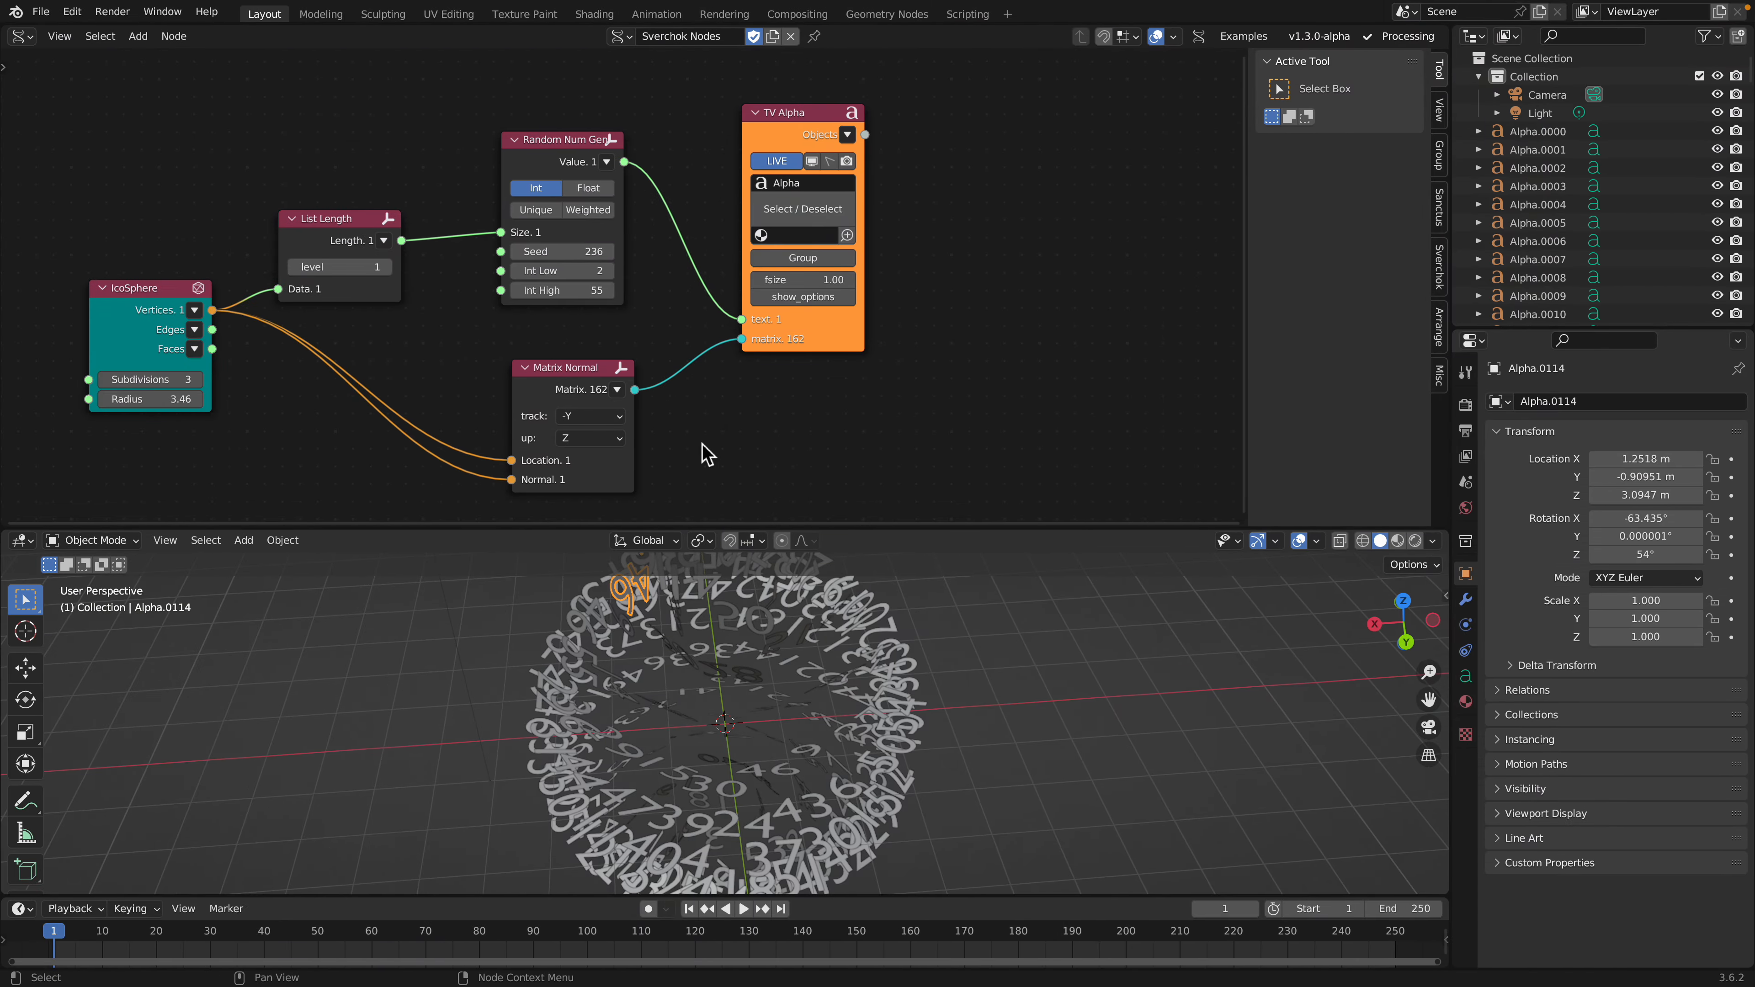
{"action": "middle_click_drag", "start_coordinate": [863, 727], "coordinate": [747, 684]}
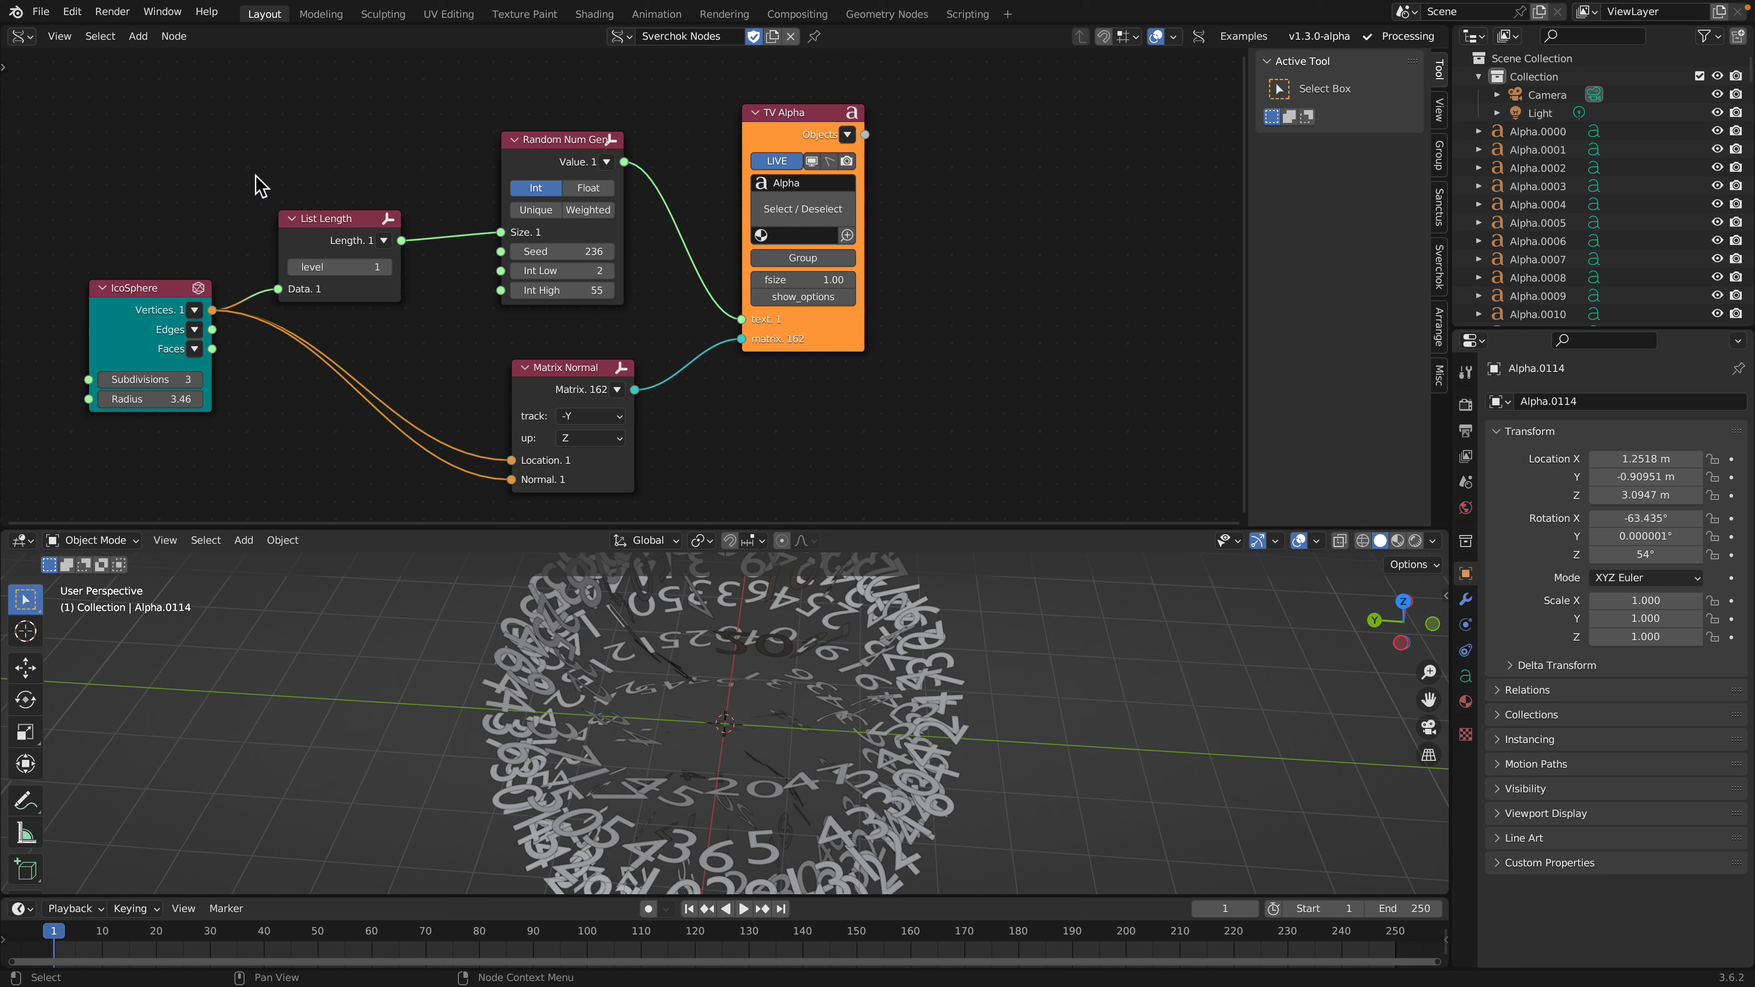
{"action": "scroll", "coordinate": [169, 221], "scroll_direction": "down", "scroll_amount": 2}
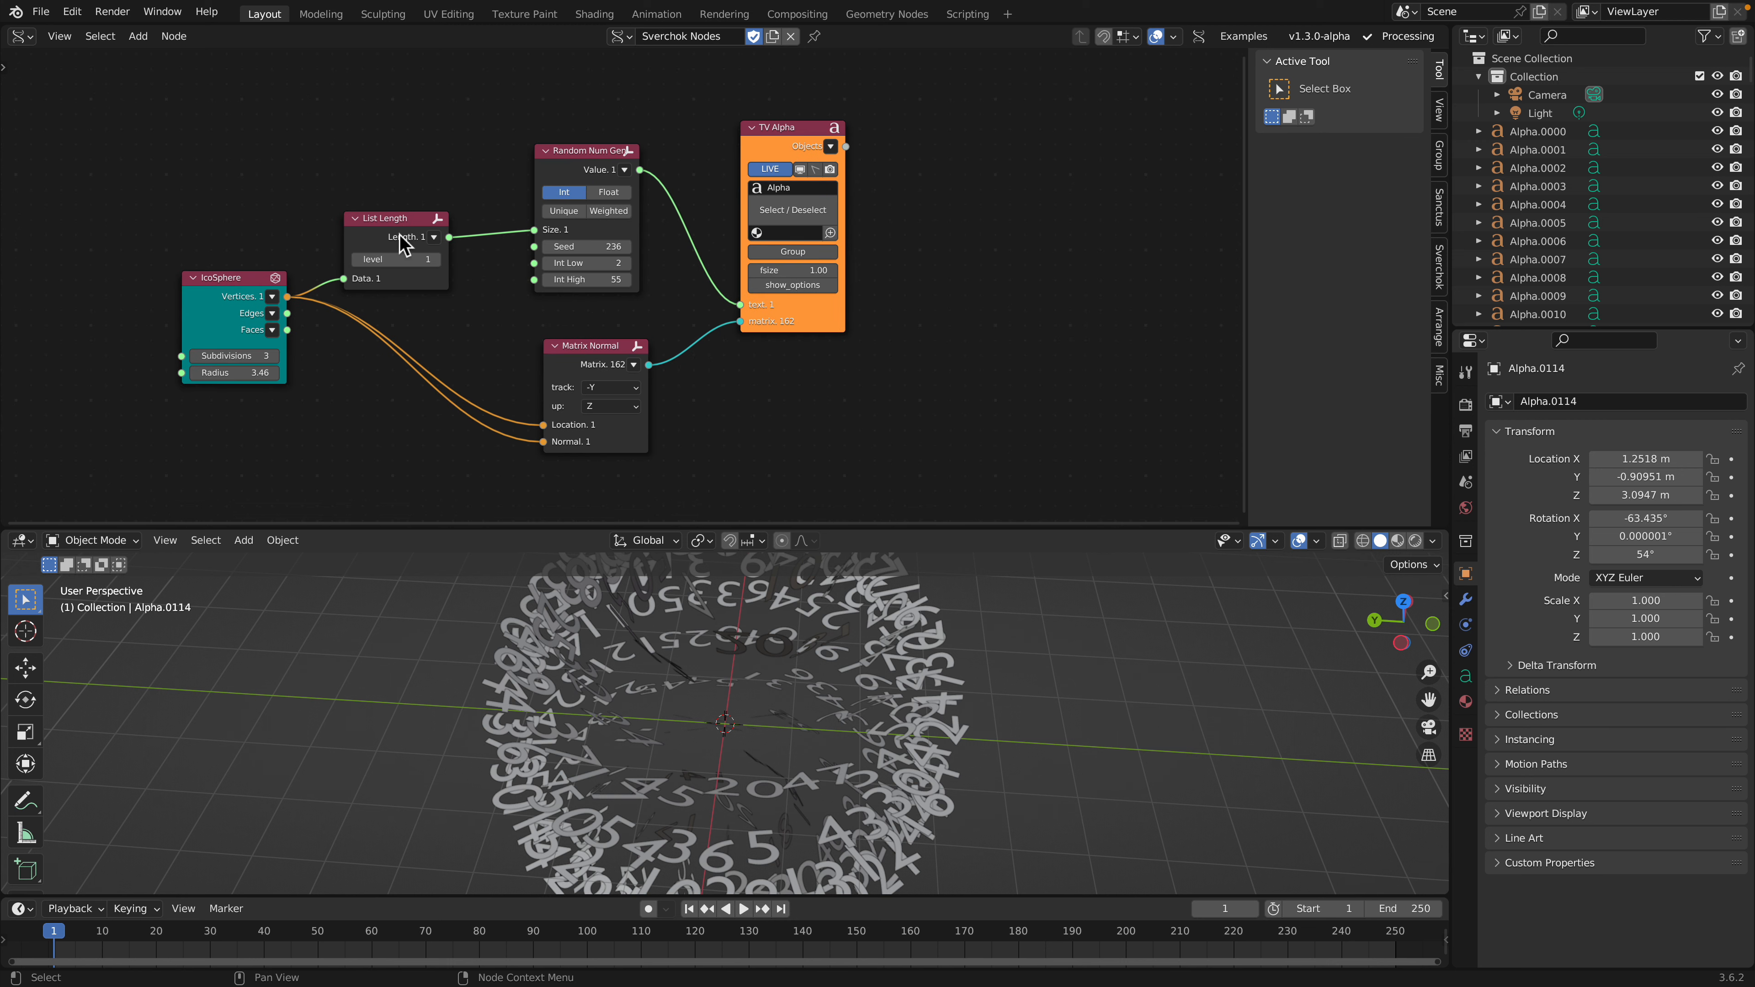
{"action": "left_click_drag", "start_coordinate": [401, 242], "coordinate": [429, 207]}
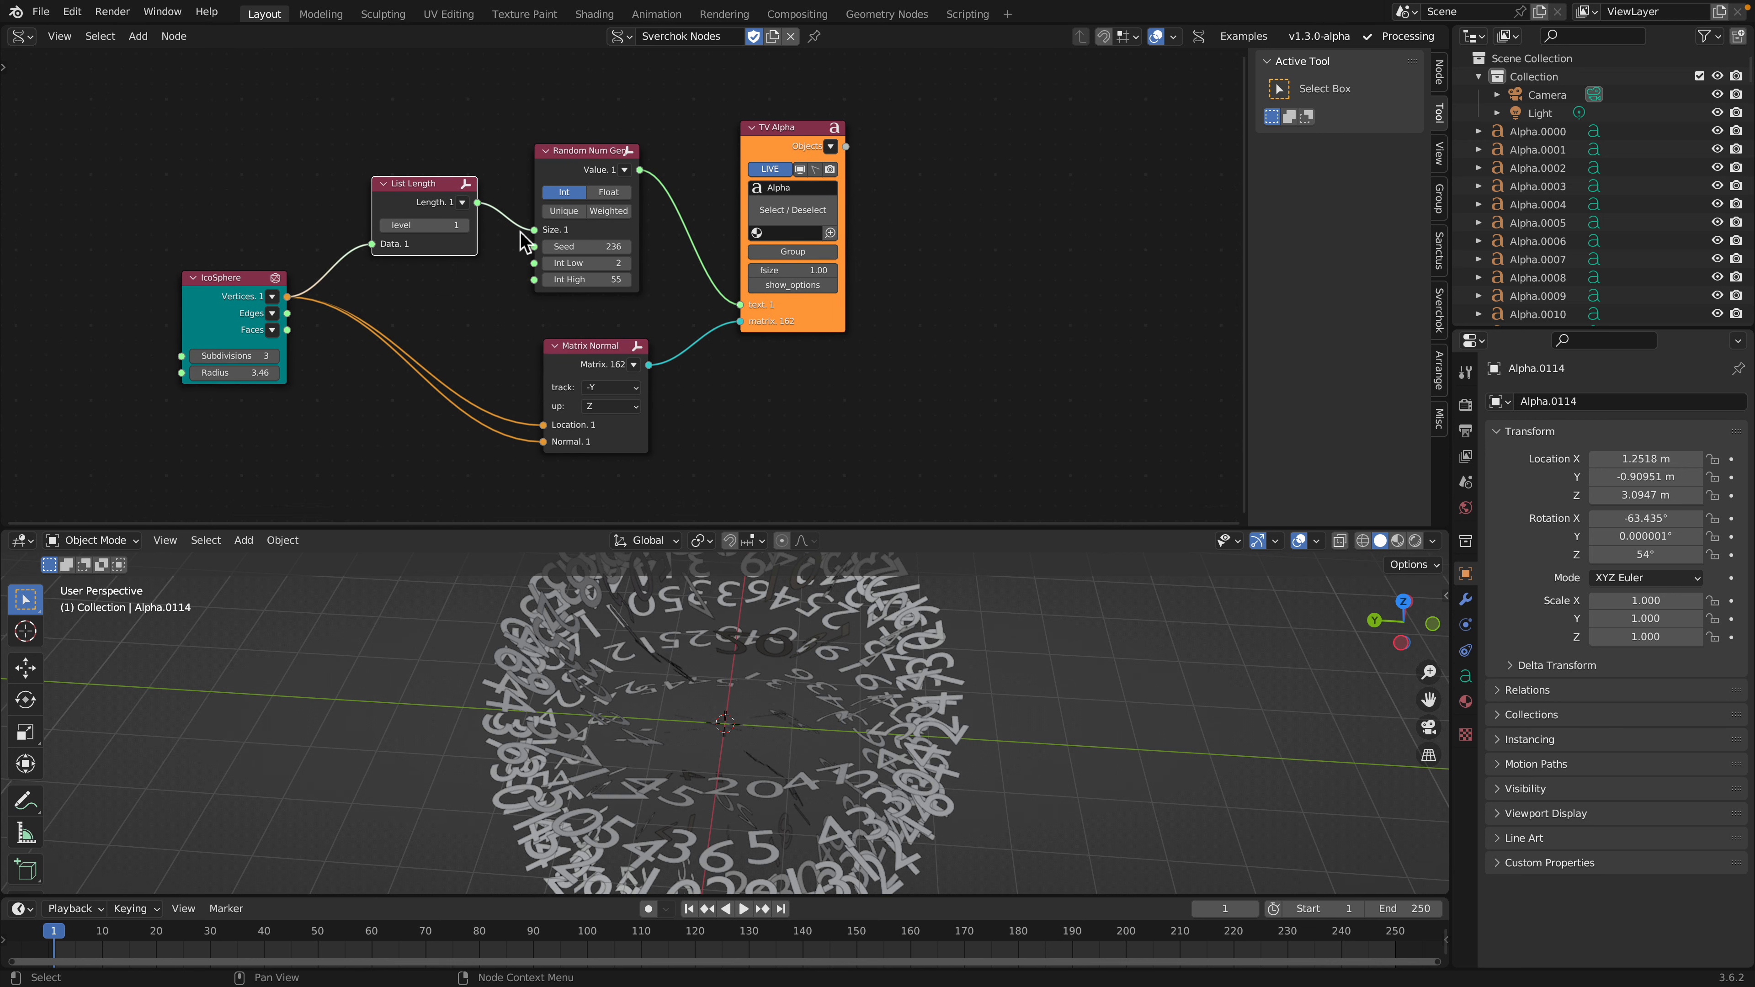
Set the IcoSphere node's Radius to 3.40 and inspect the number sphere from another angle
{"action": "mouse_move", "coordinate": [238, 372]}
{"action": "left_mouse_down"}
{"action": "mouse_move", "coordinate": [283, 372]}
{"action": "mouse_move", "coordinate": [204, 373]}
{"action": "mouse_move", "coordinate": [237, 373]}
{"action": "left_mouse_up"}
{"action": "middle_click_drag", "start_coordinate": [1160, 621], "coordinate": [1002, 637]}
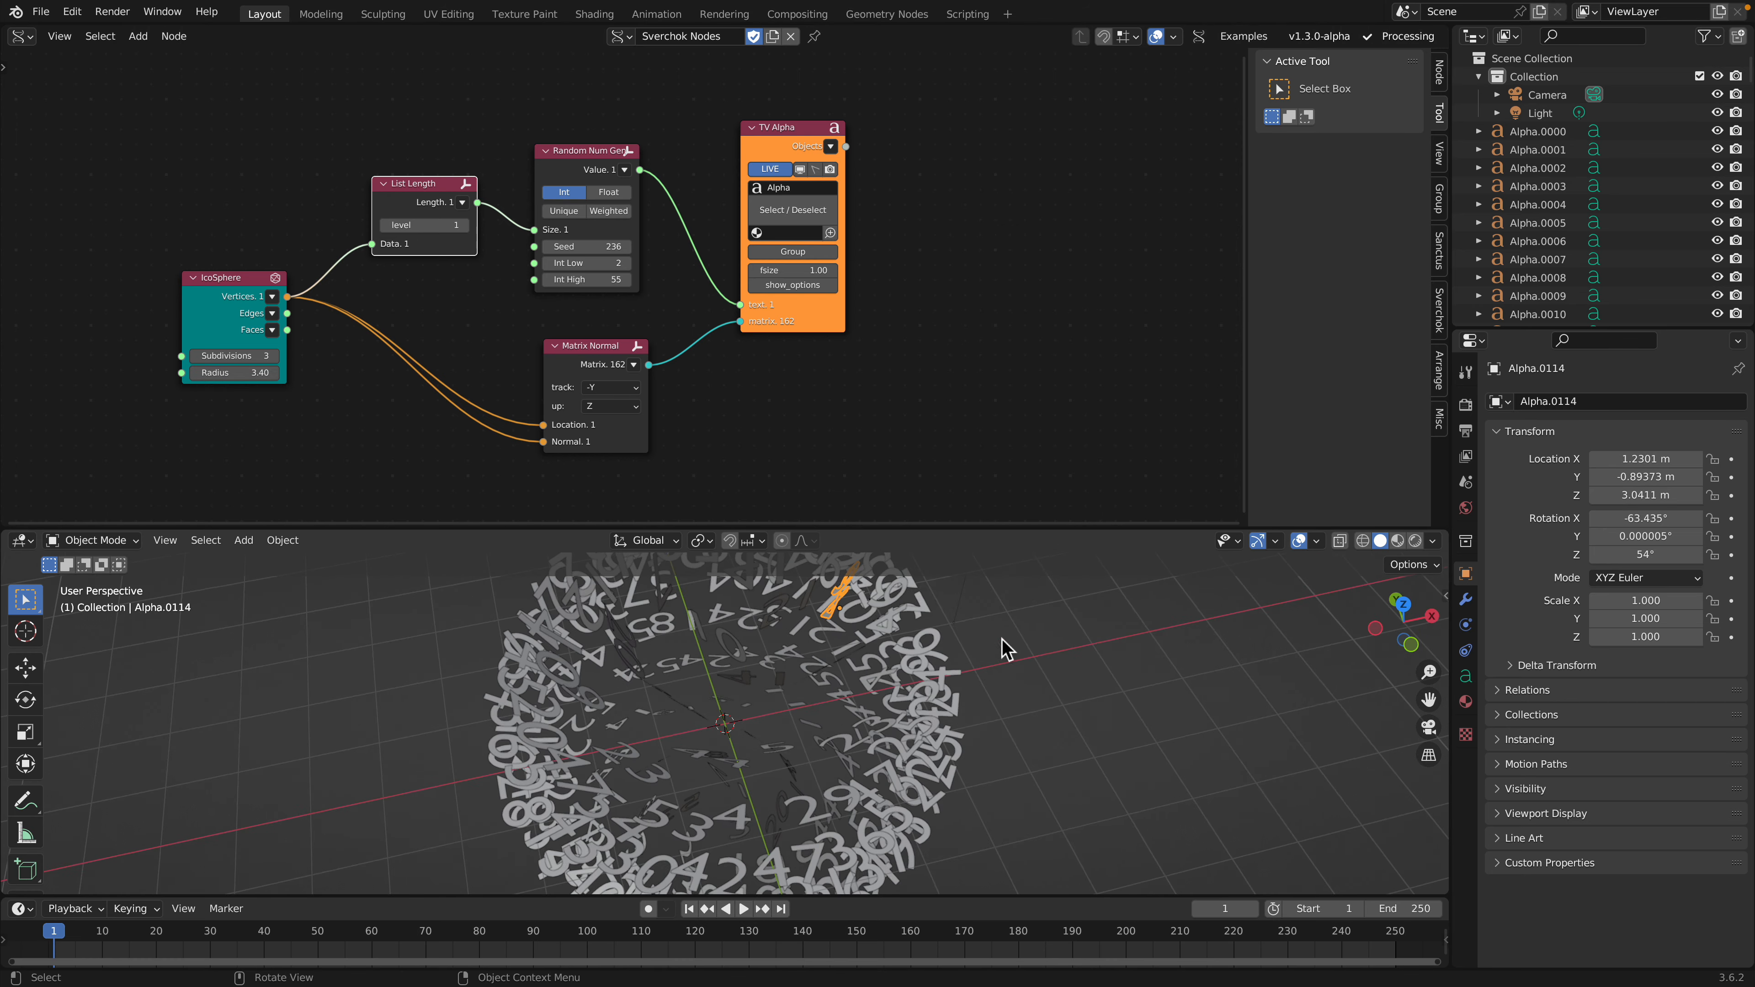
{"action": "mouse_move", "coordinate": [1340, 10]}
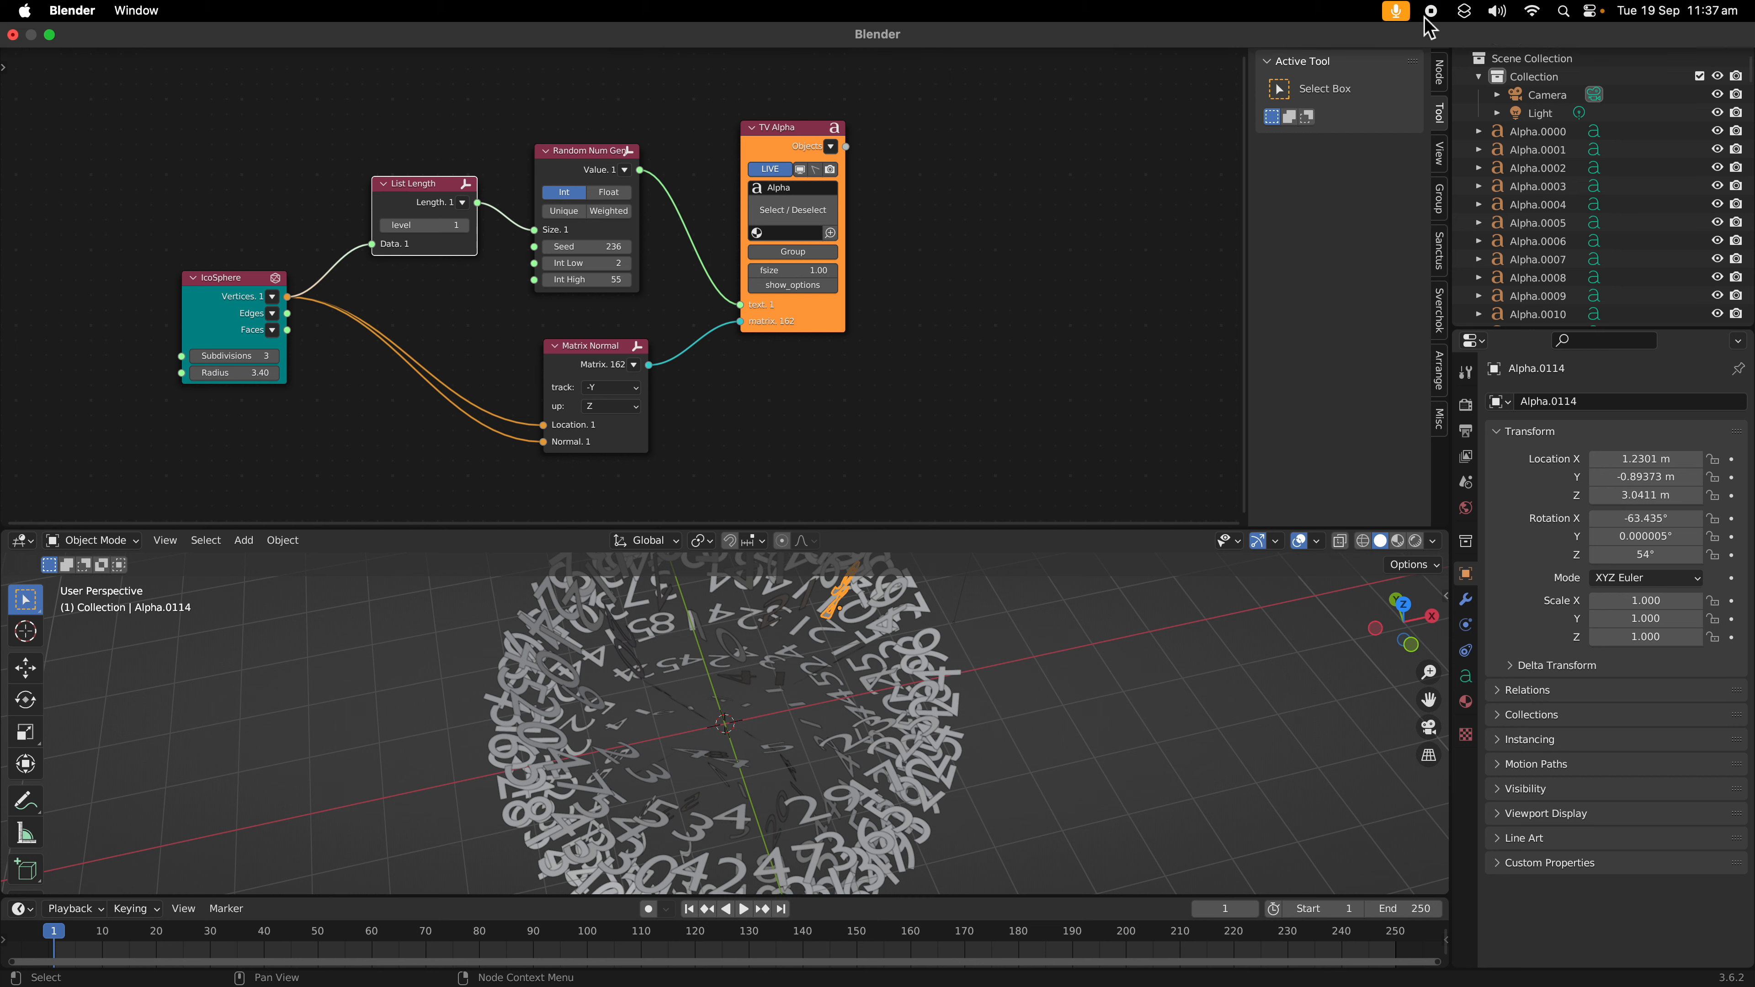